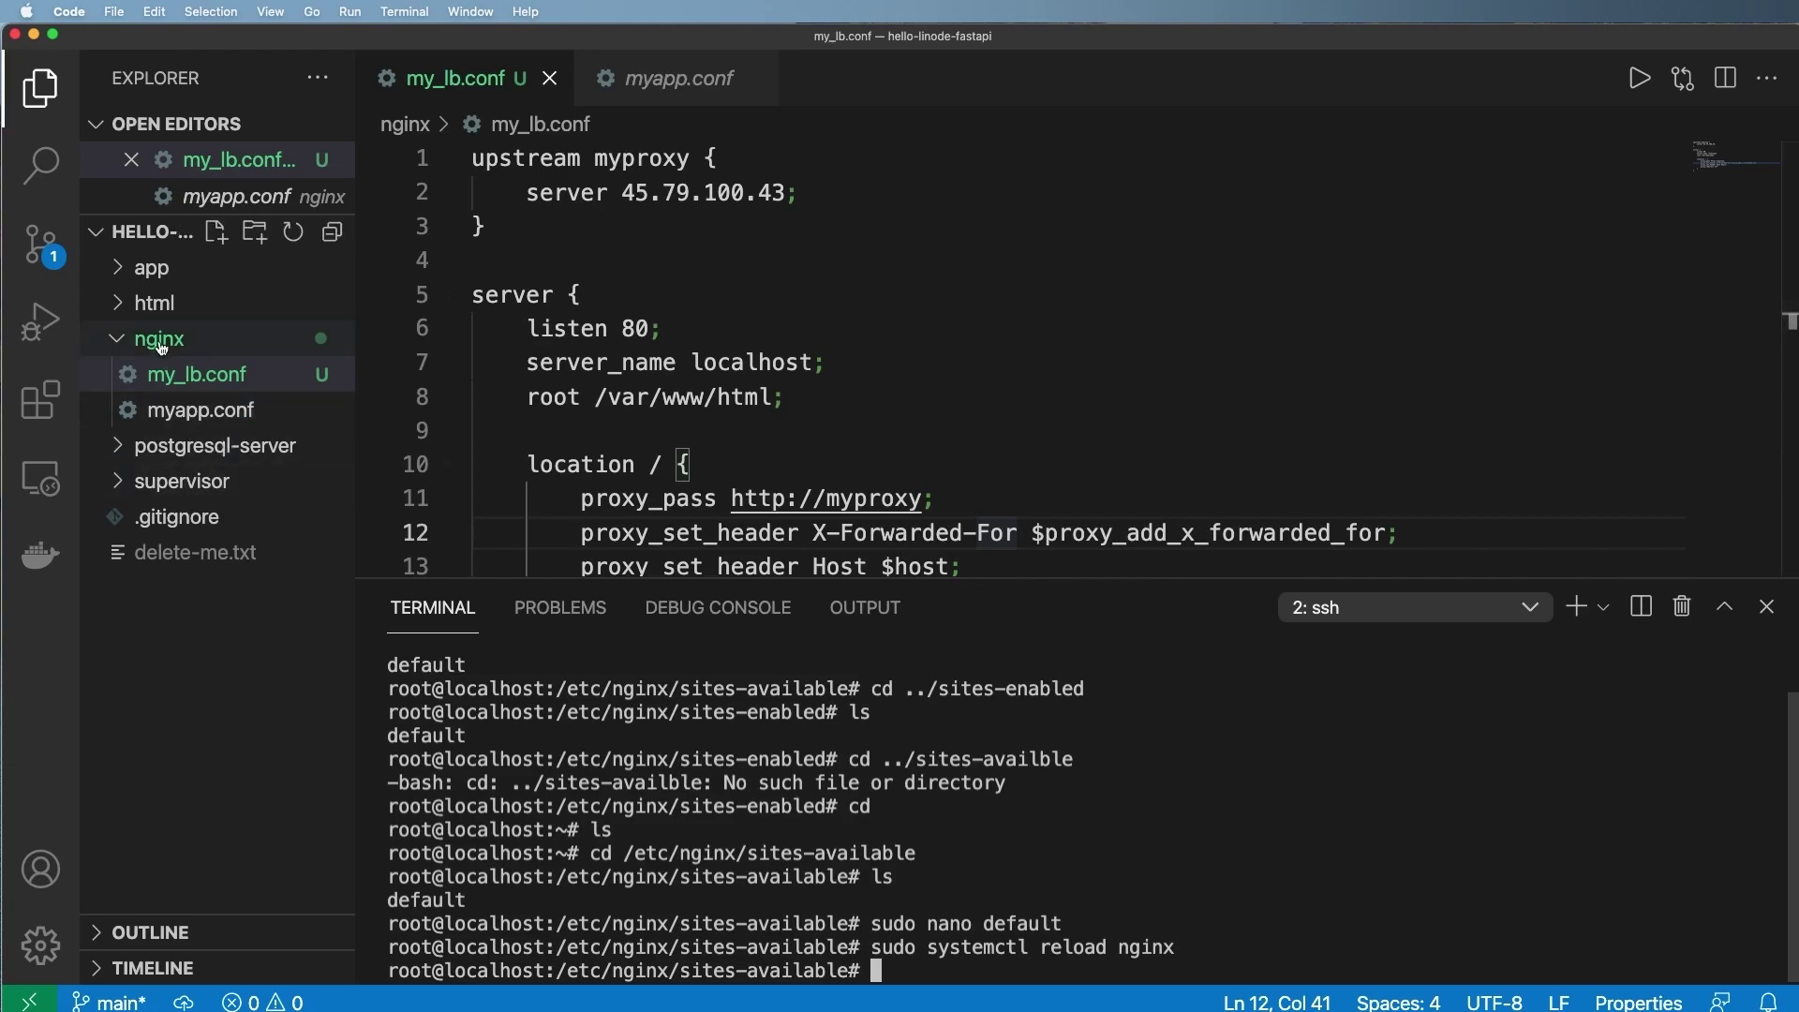
# - Open app/main.py and examine the index route's template response and the /abc route
pyautogui.click(163, 269)
pyautogui.click(188, 446)
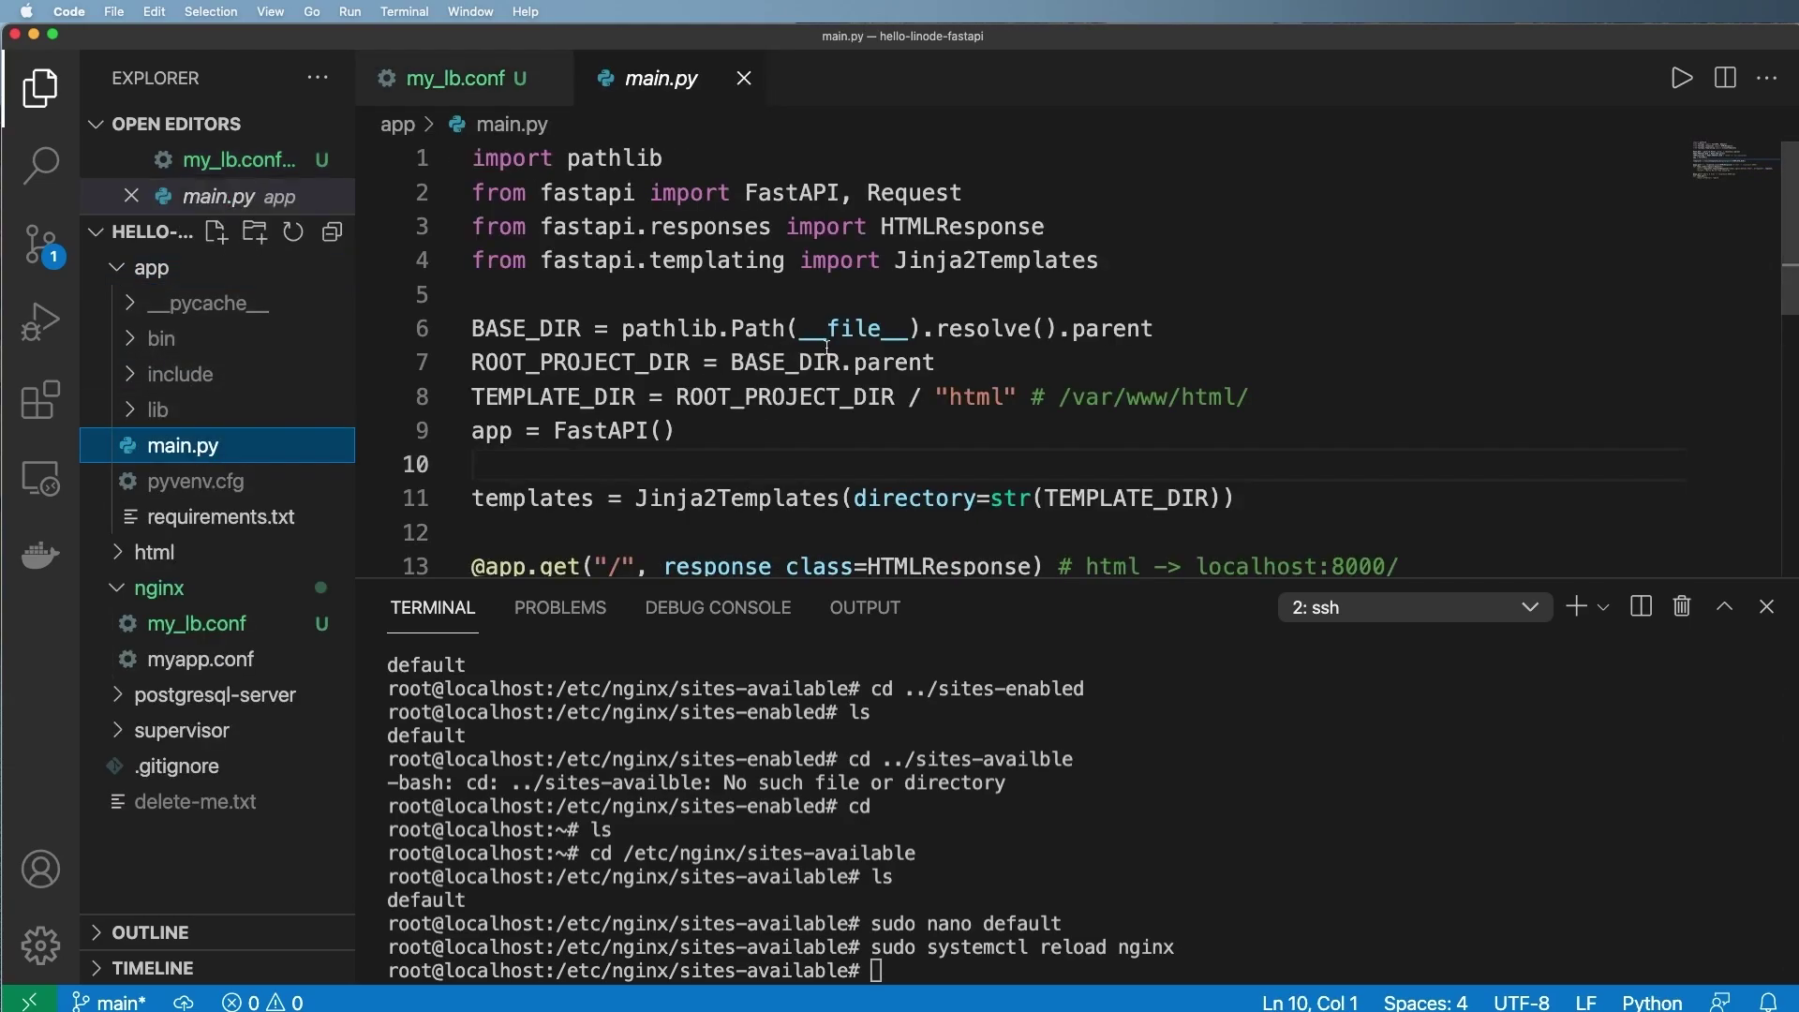
pyautogui.press('super+j')
pyautogui.scroll(-3, 833, 347)
pyautogui.moveTo(607, 453); pyautogui.dragTo(651, 452)
pyautogui.click(677, 520)
pyautogui.doubleClick(1040, 522)
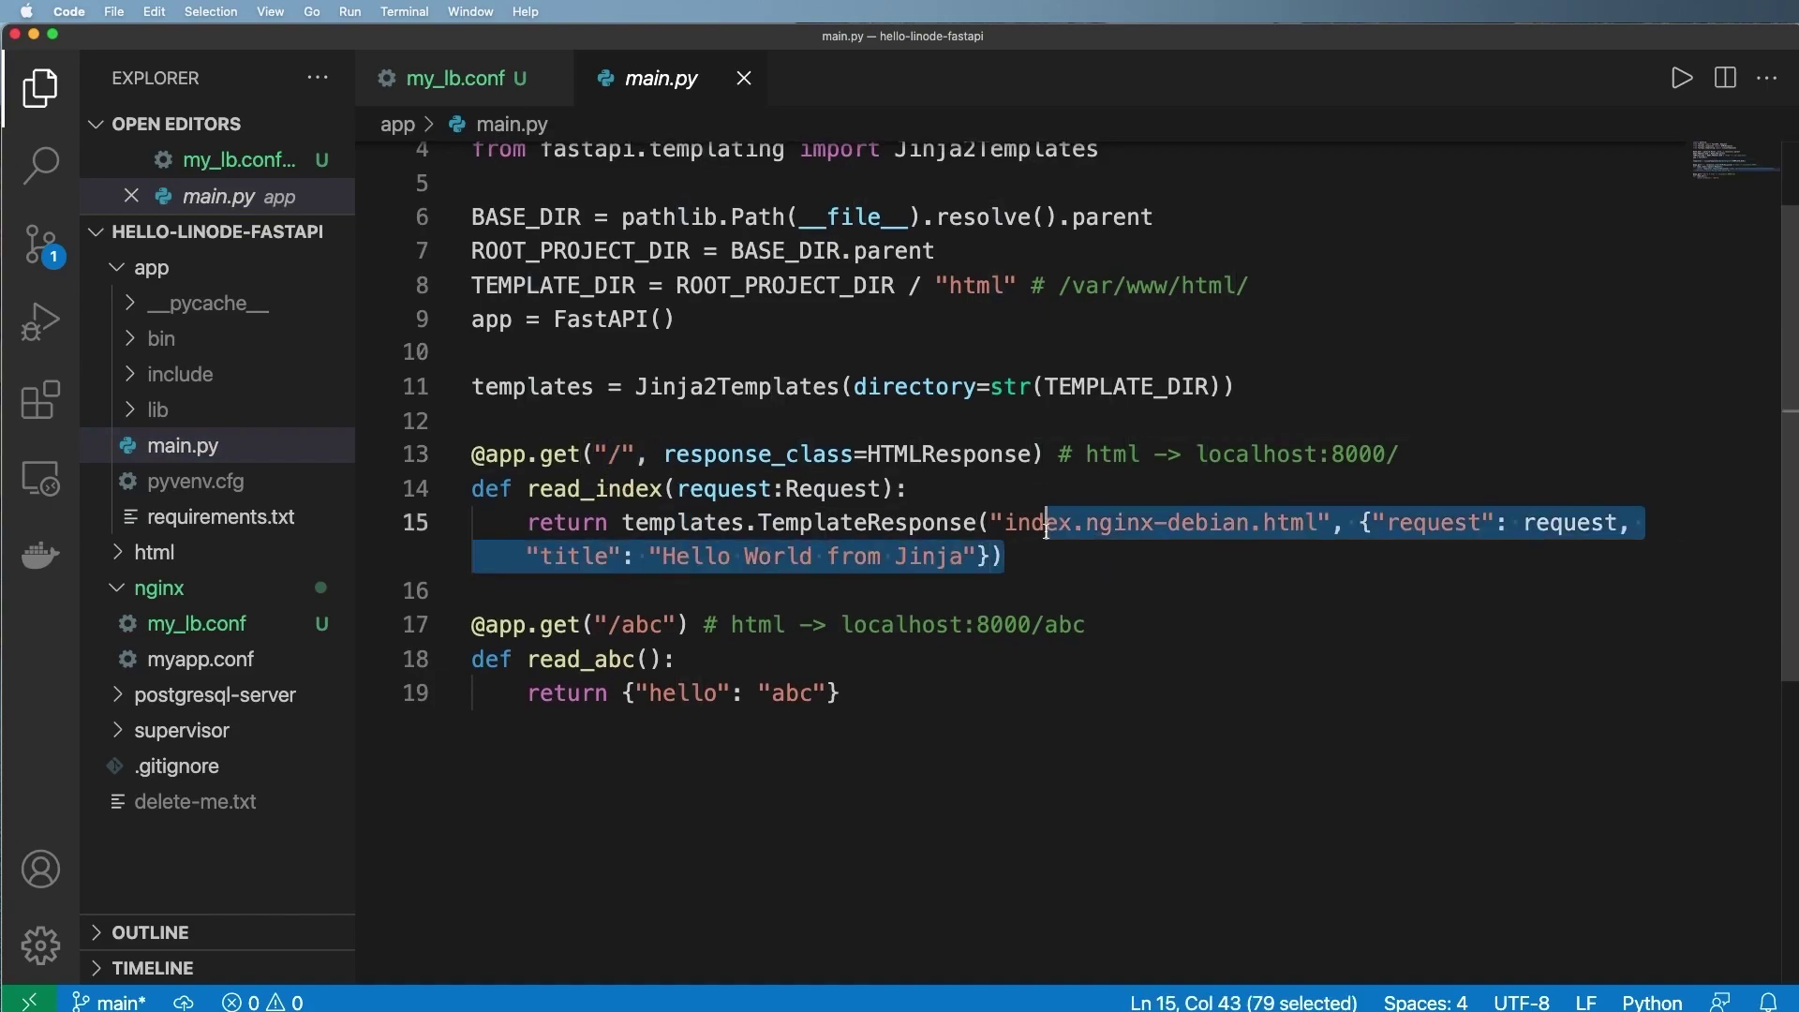
pyautogui.doubleClick(1214, 522)
pyautogui.doubleClick(1123, 522)
pyautogui.click(1102, 573)
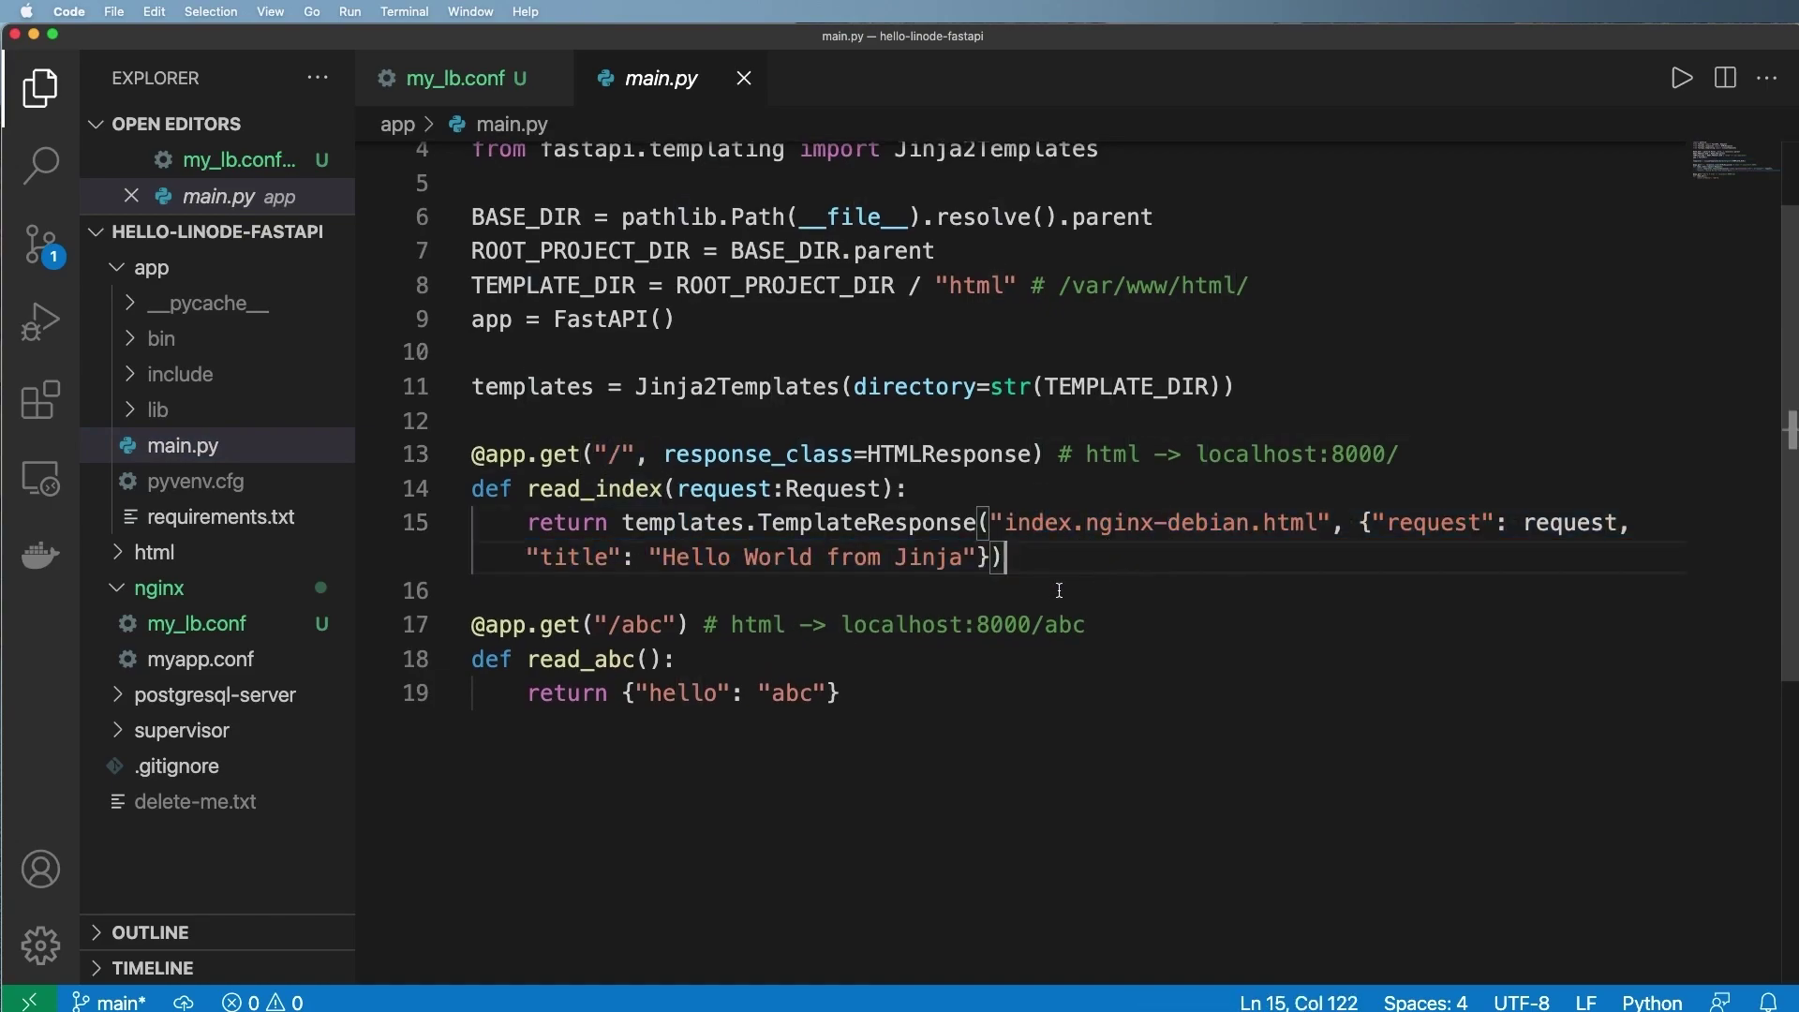
pyautogui.moveTo(513, 624); pyautogui.dragTo(776, 625)
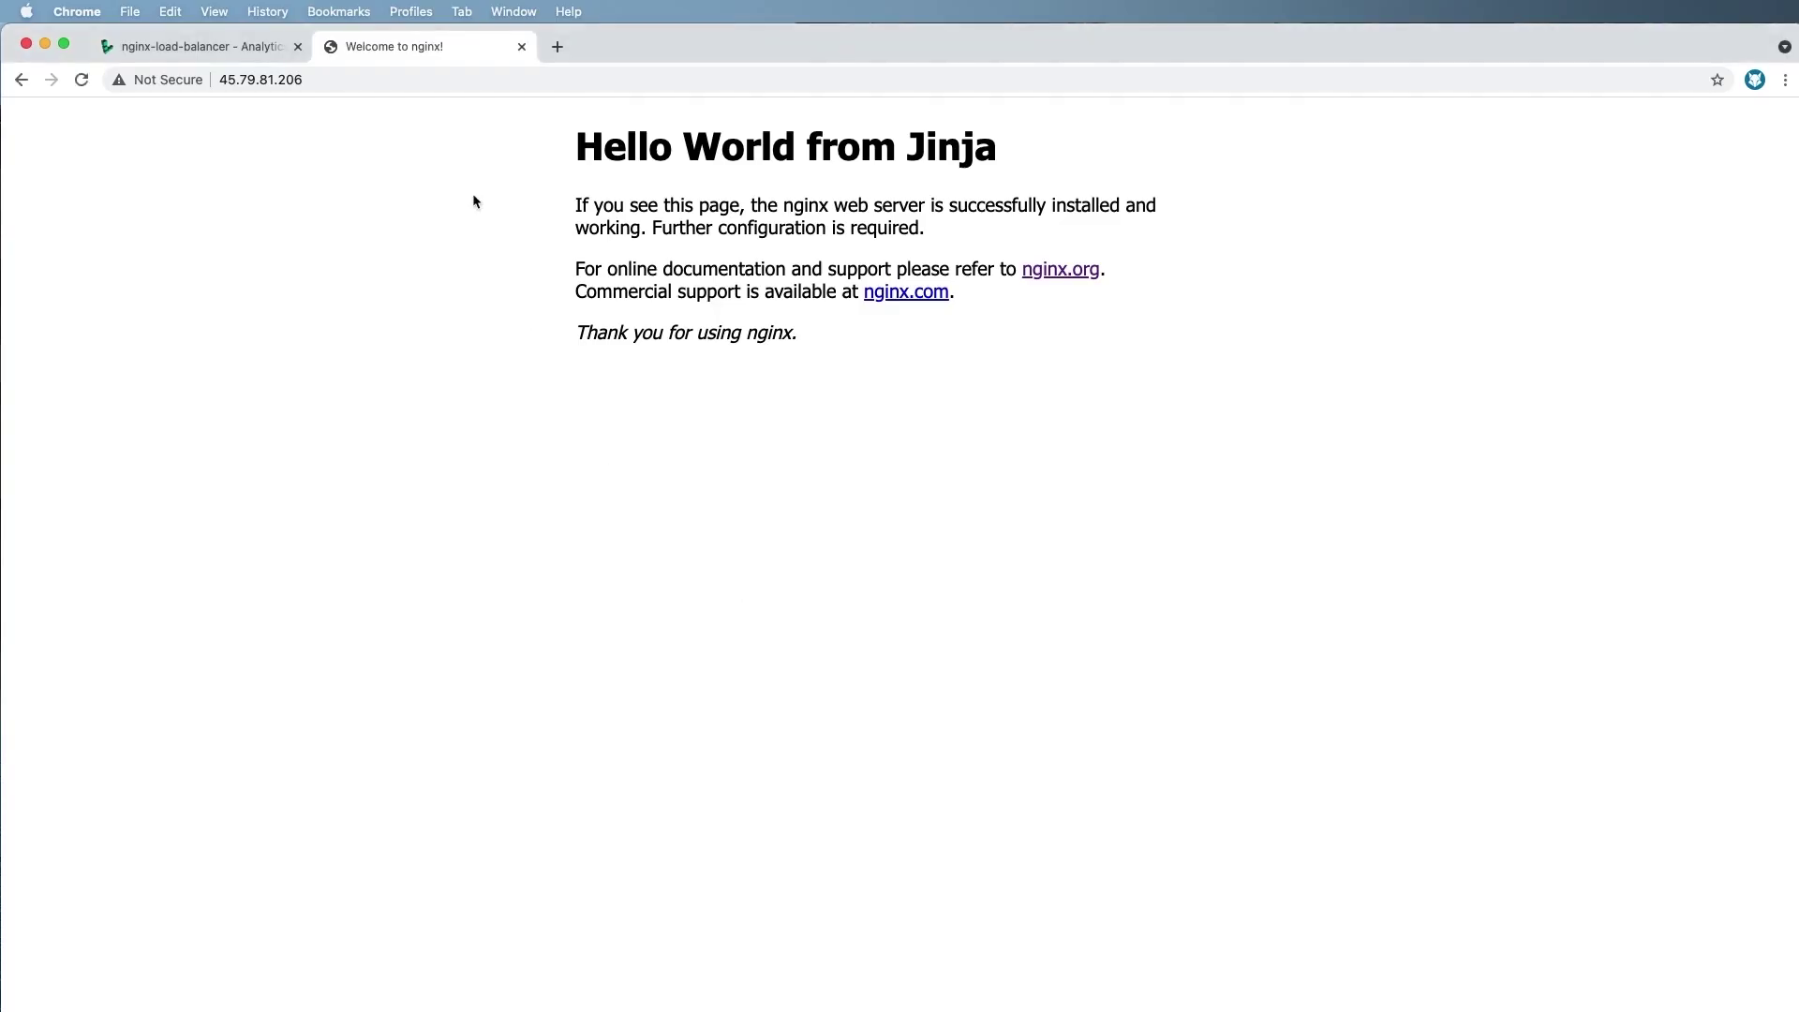
# - In Chrome, load the /abc path on 45.79.81.206 and return to the root page
pyautogui.click(366, 80)
pyautogui.write('/abc')
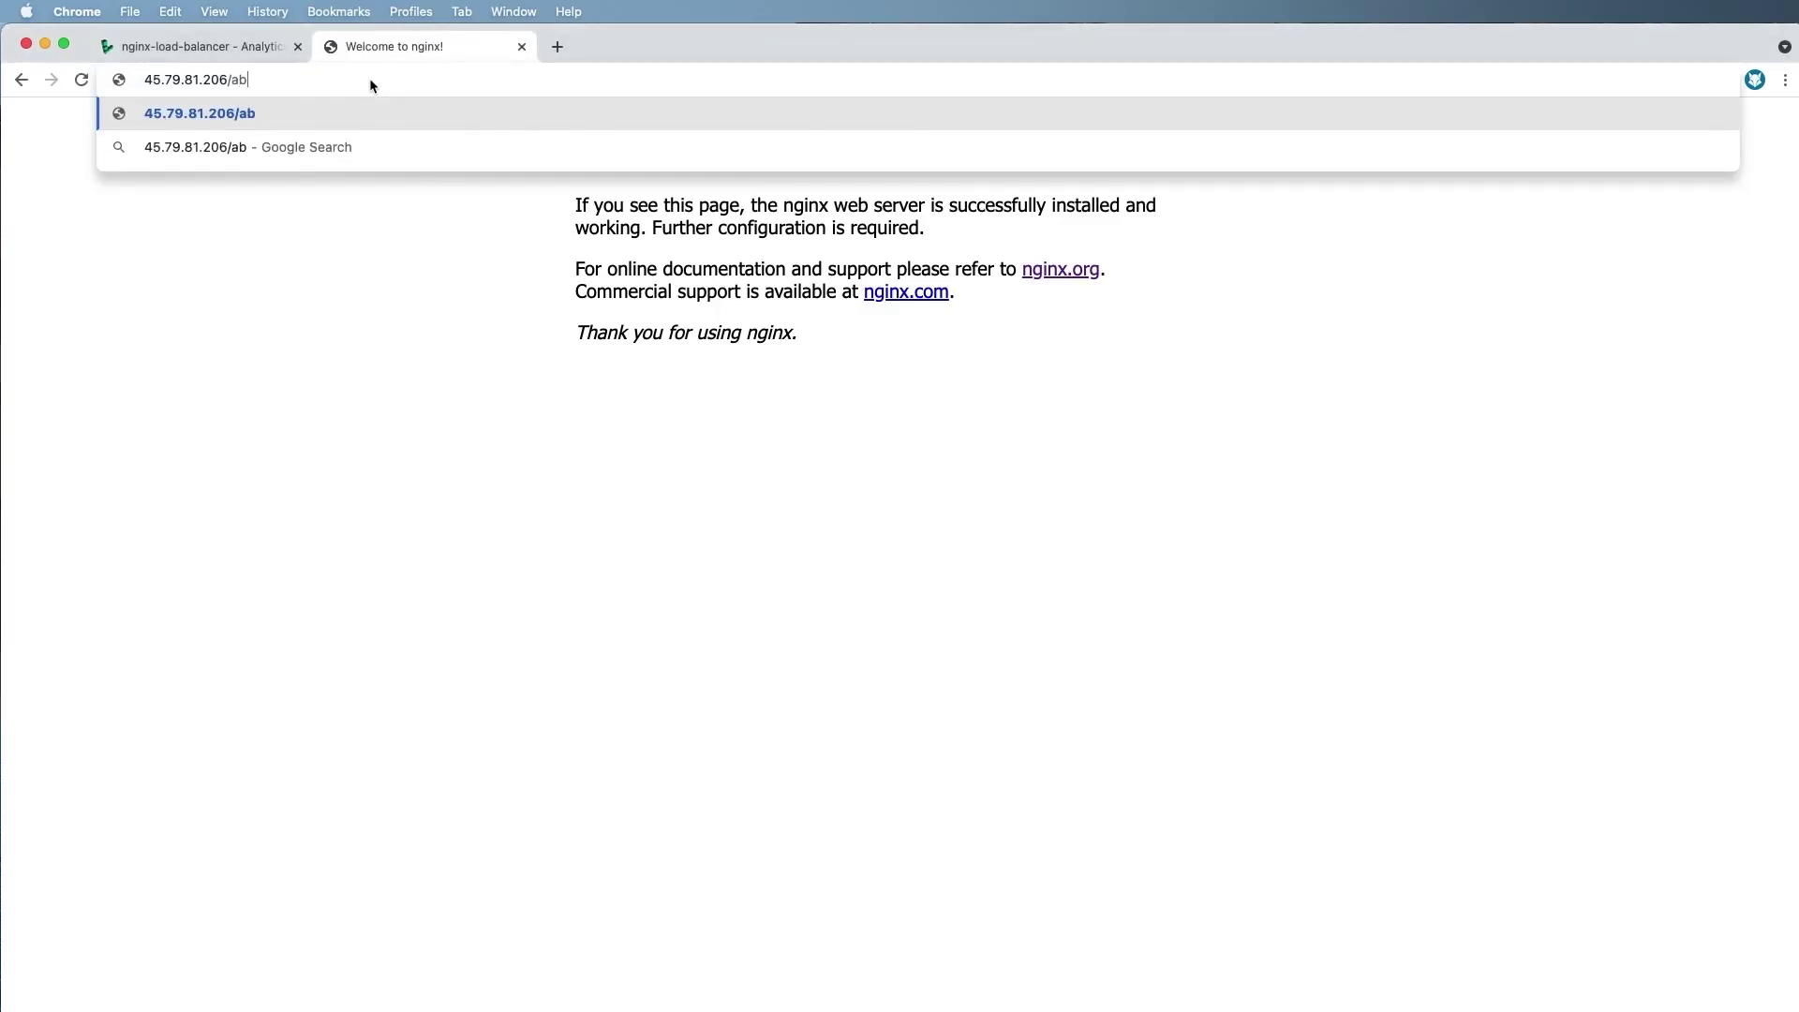
pyautogui.press('Return')
pyautogui.hscroll(-5, 339, 141)
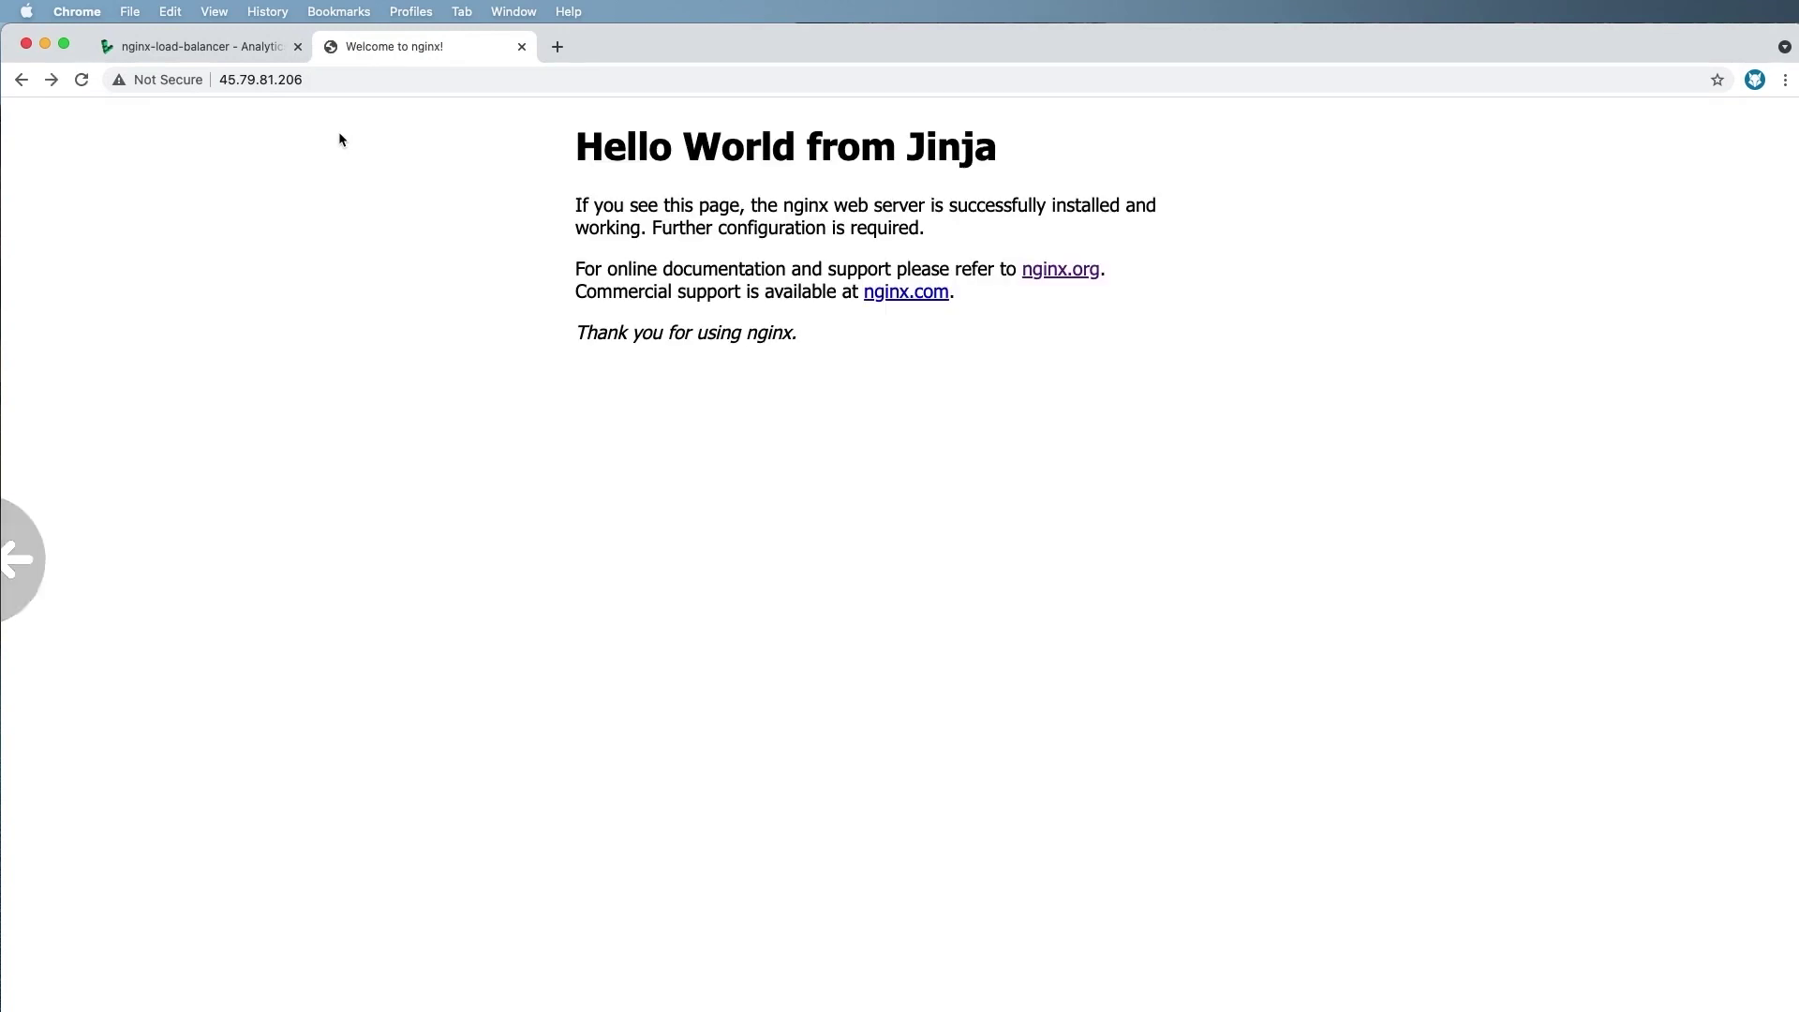
# - Check the list of all Linodes, then examine the upstream server line in my_lb.conf in VS Code
pyautogui.click(246, 53)
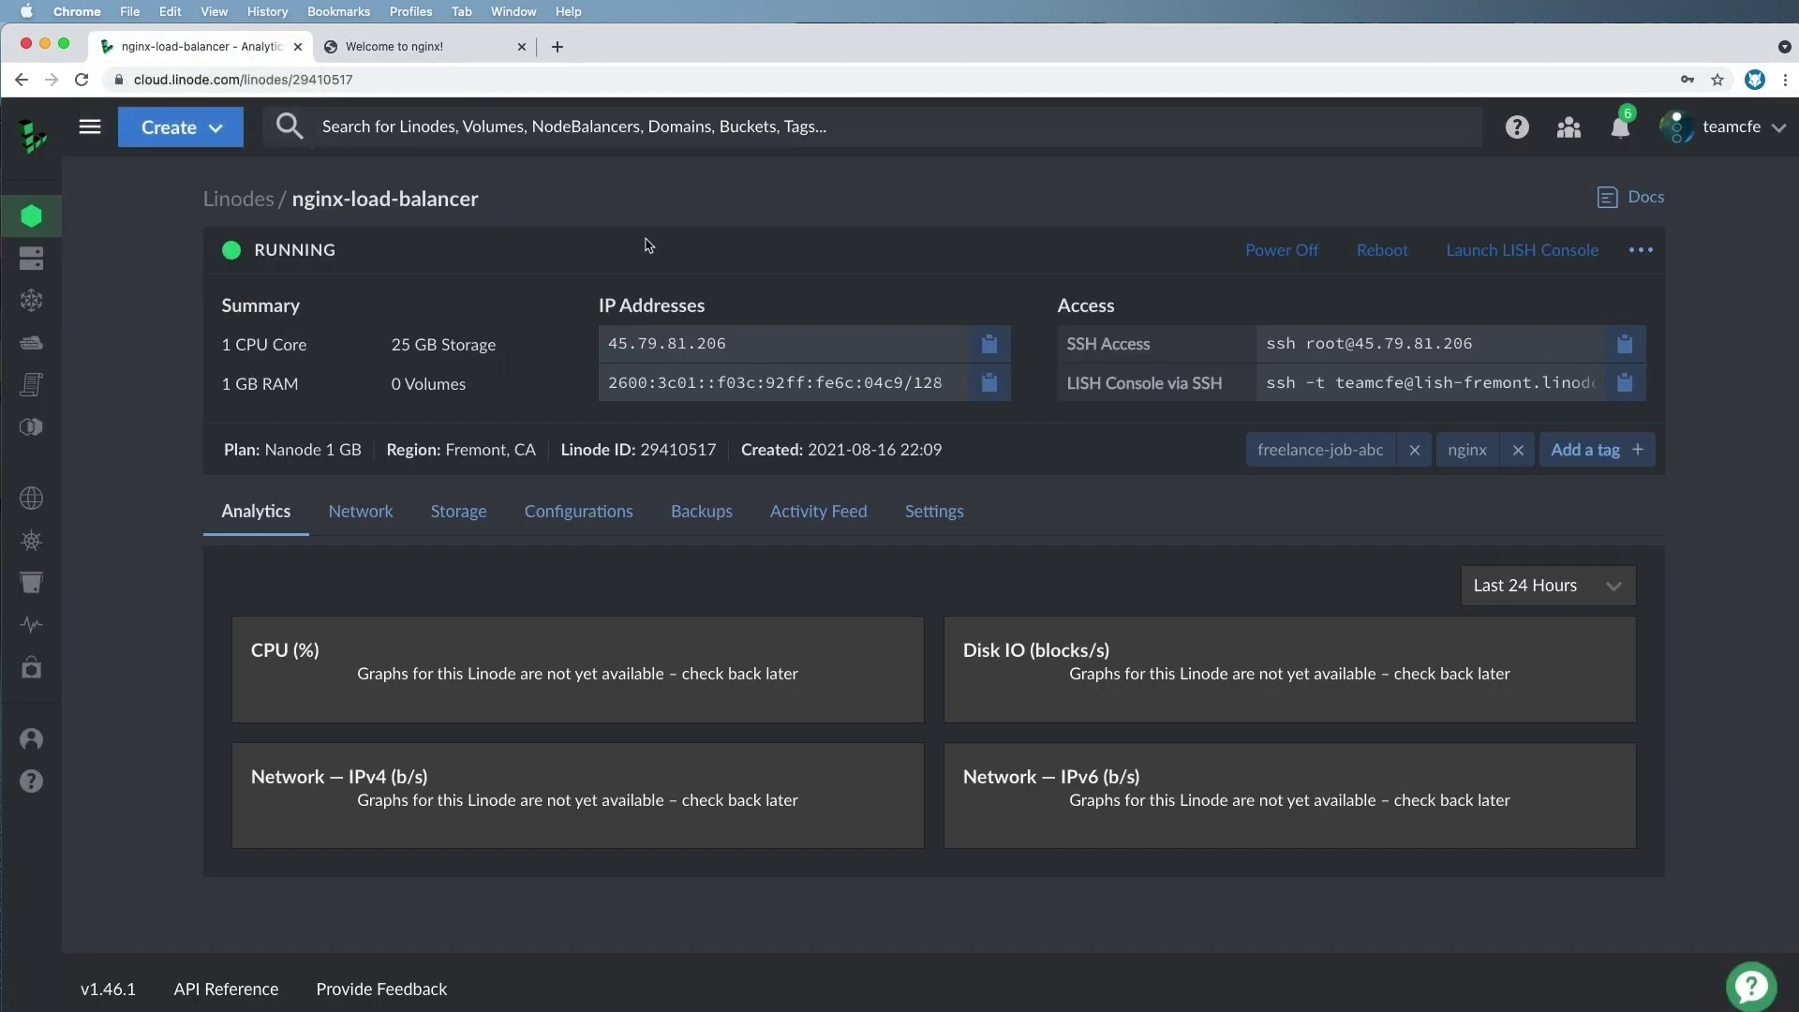
pyautogui.click(245, 198)
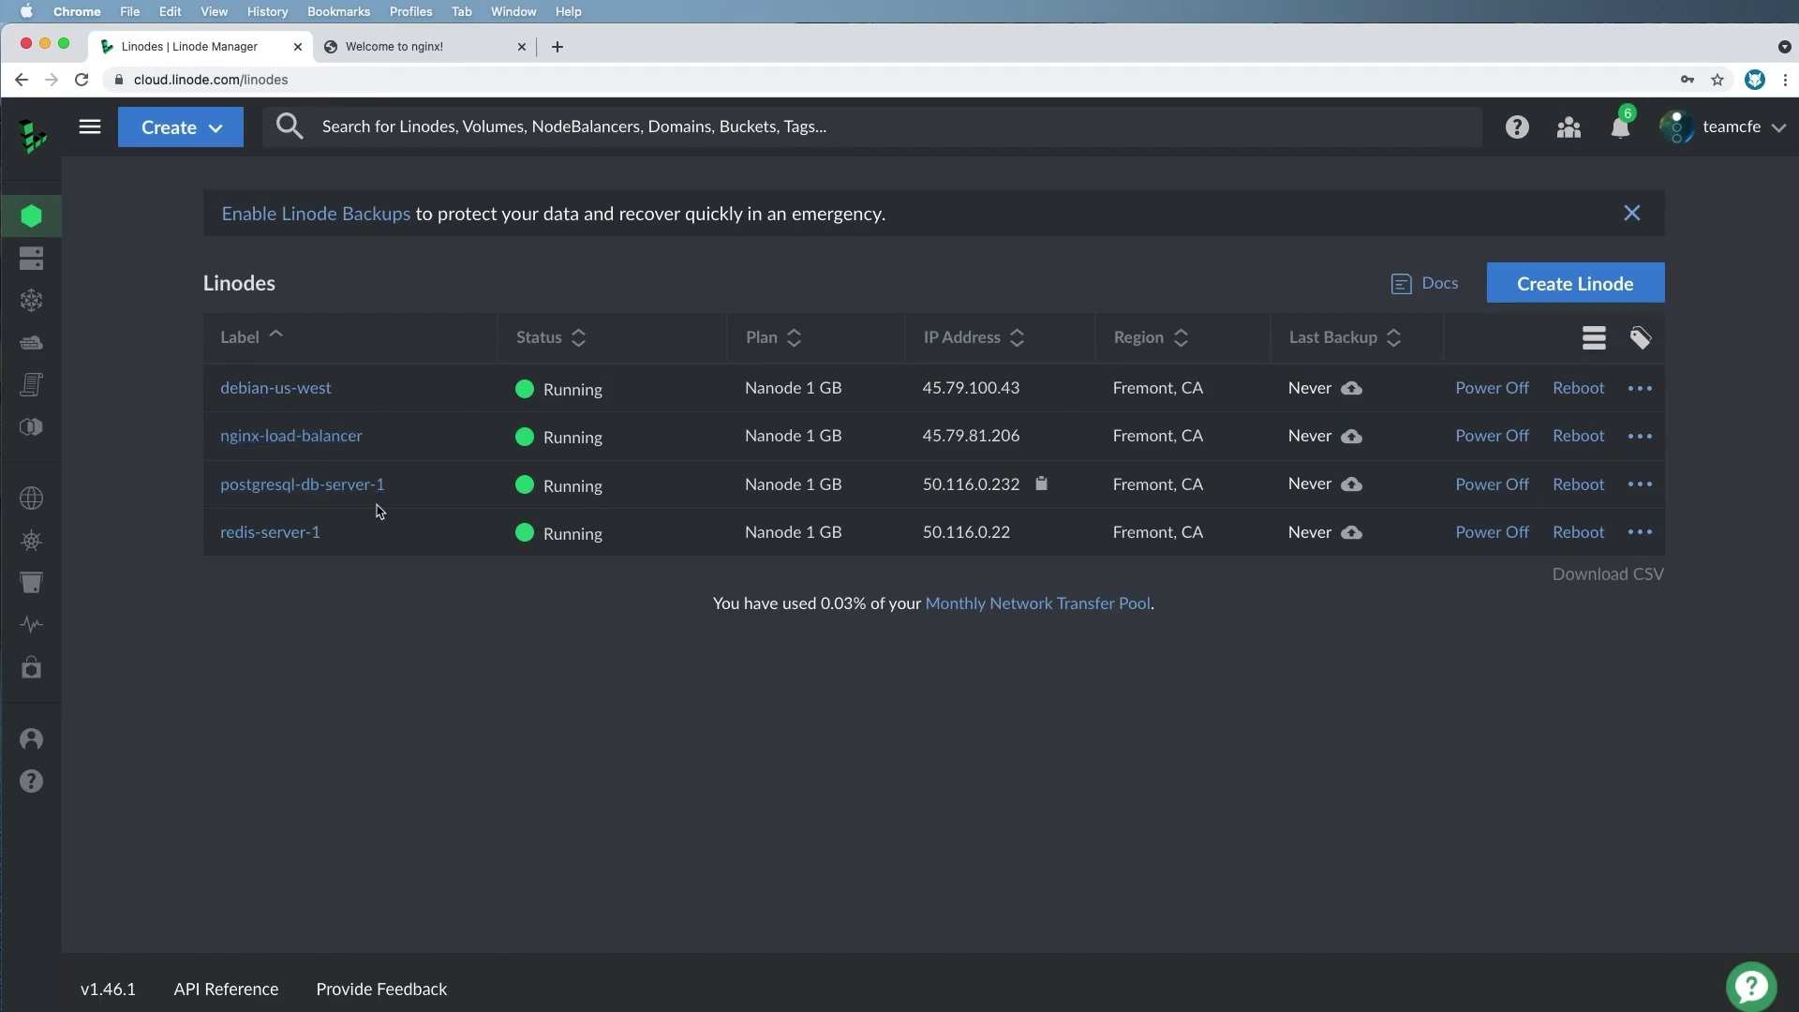
pyautogui.press('super+Tab')
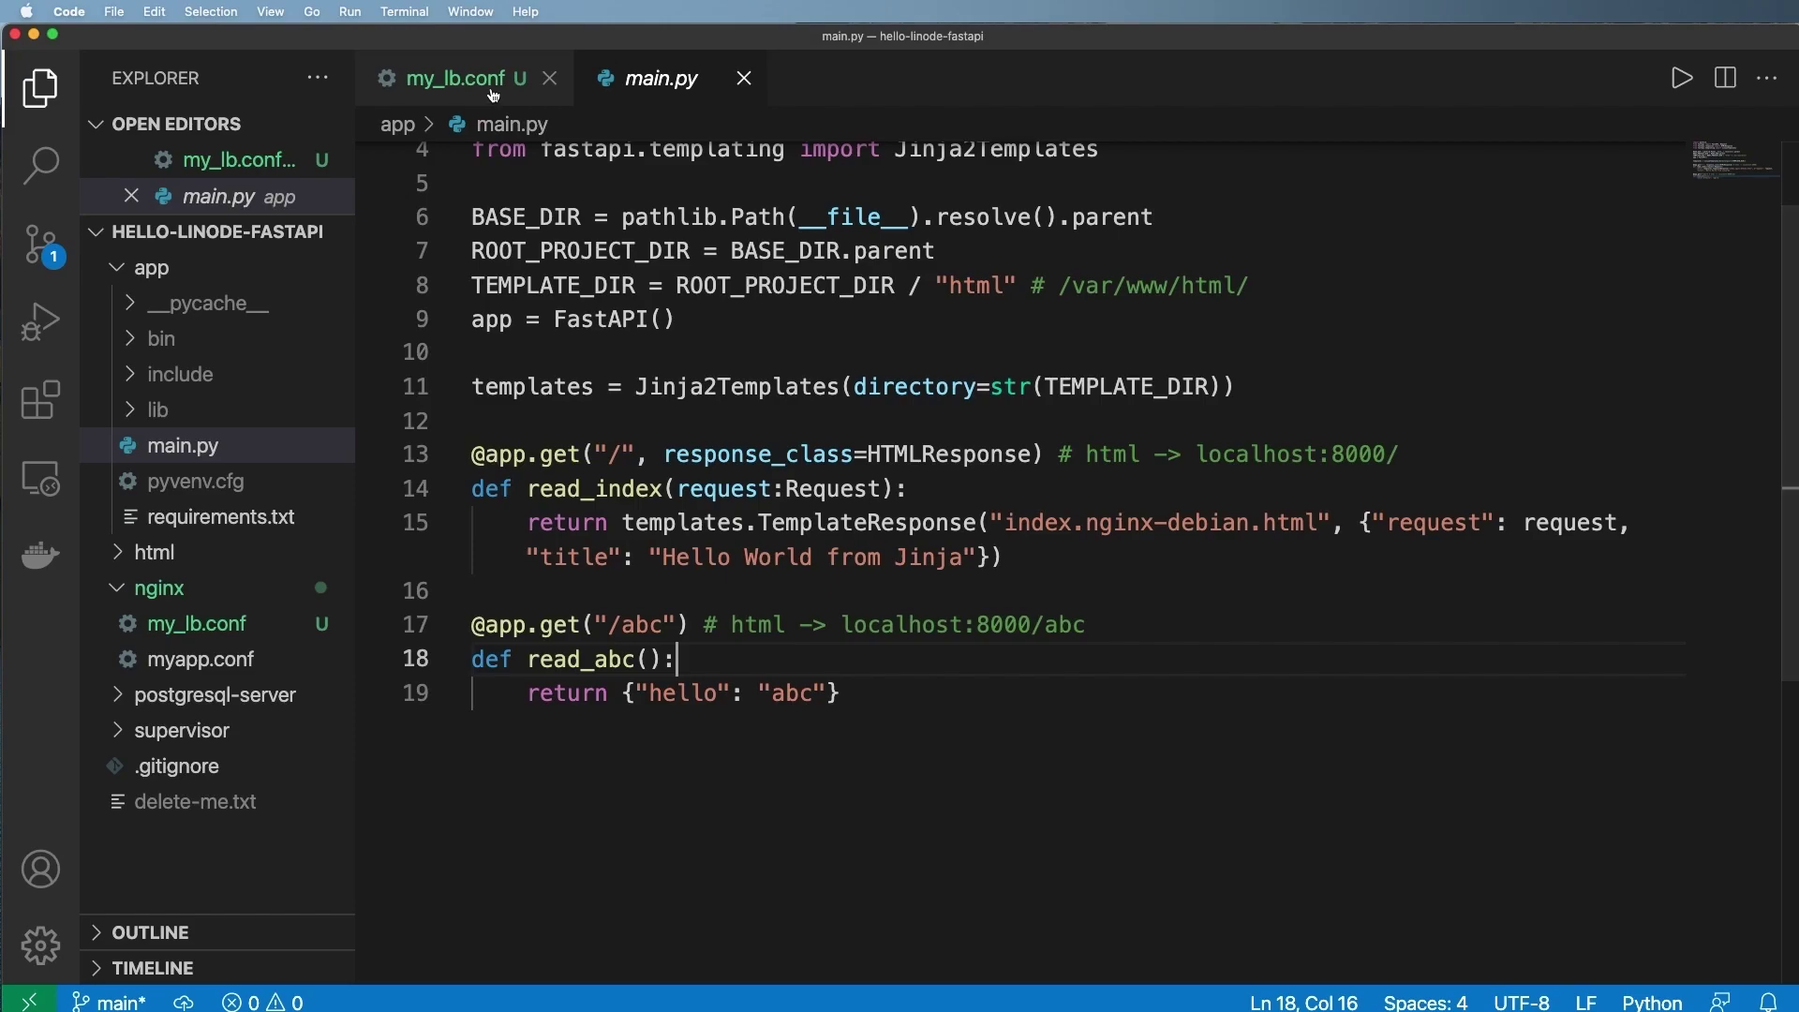
pyautogui.hotkey('ctrl', 'Tab')
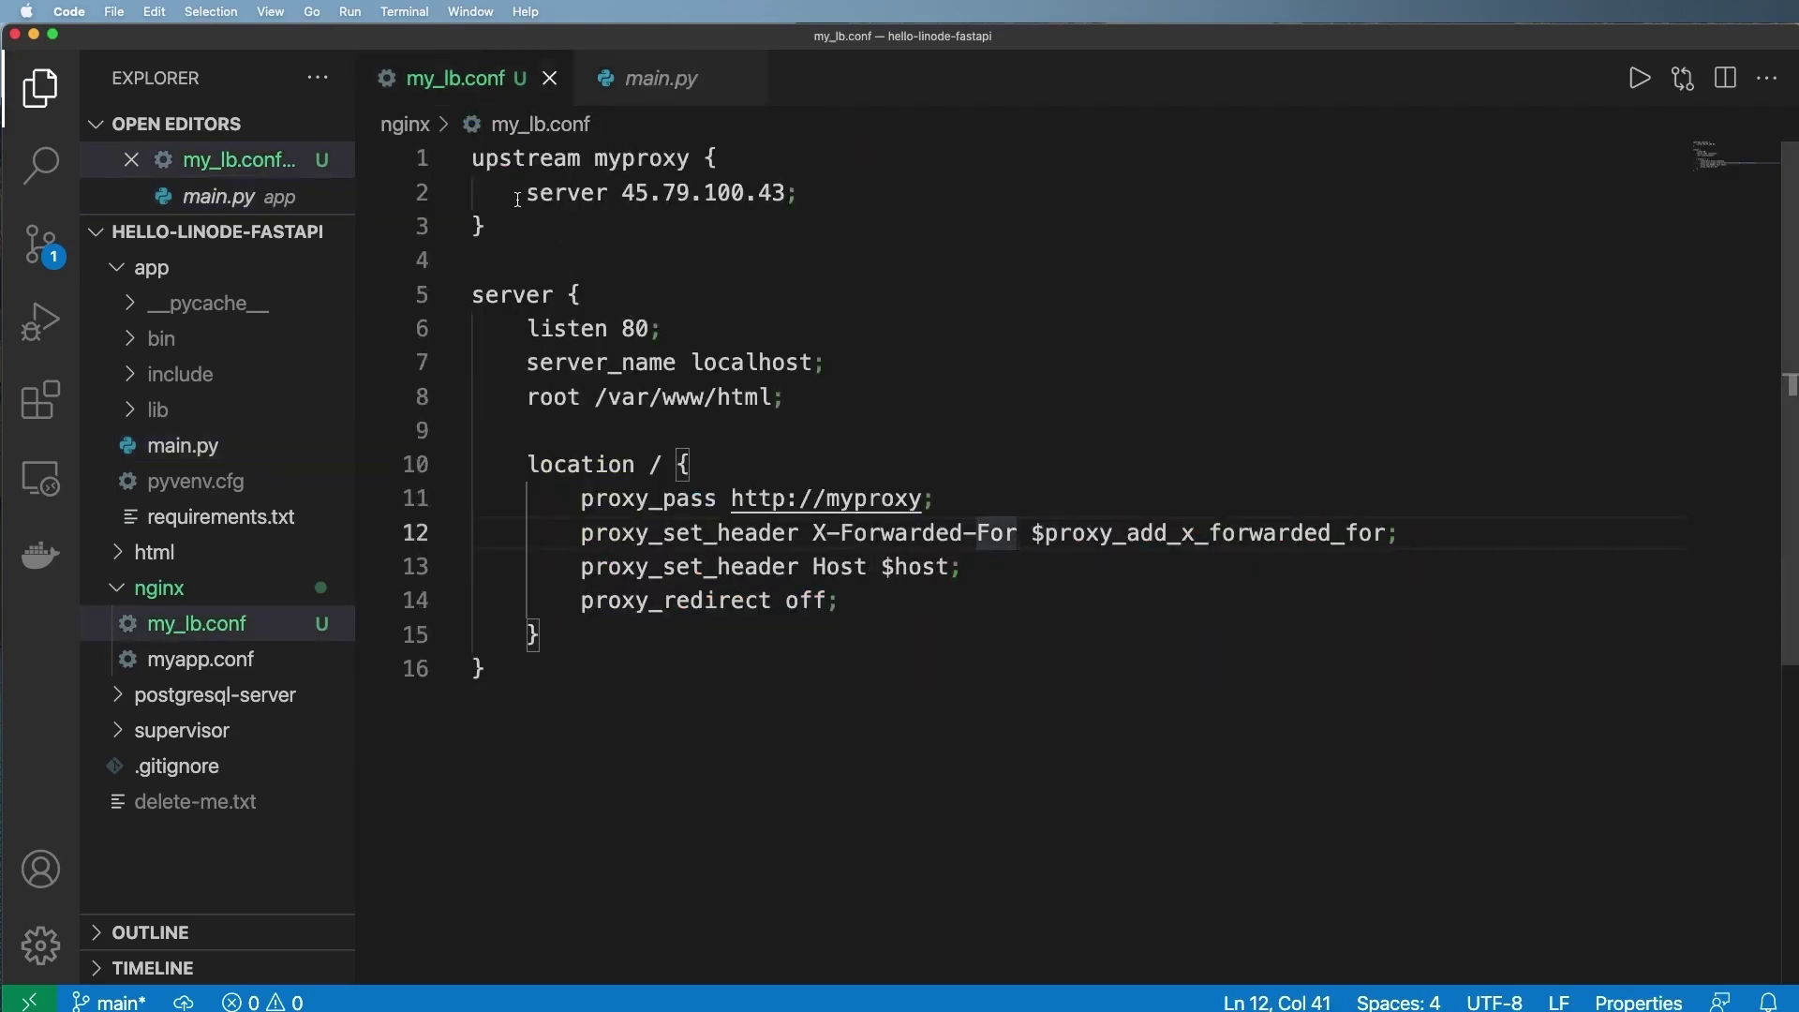
pyautogui.moveTo(515, 193); pyautogui.dragTo(942, 200)
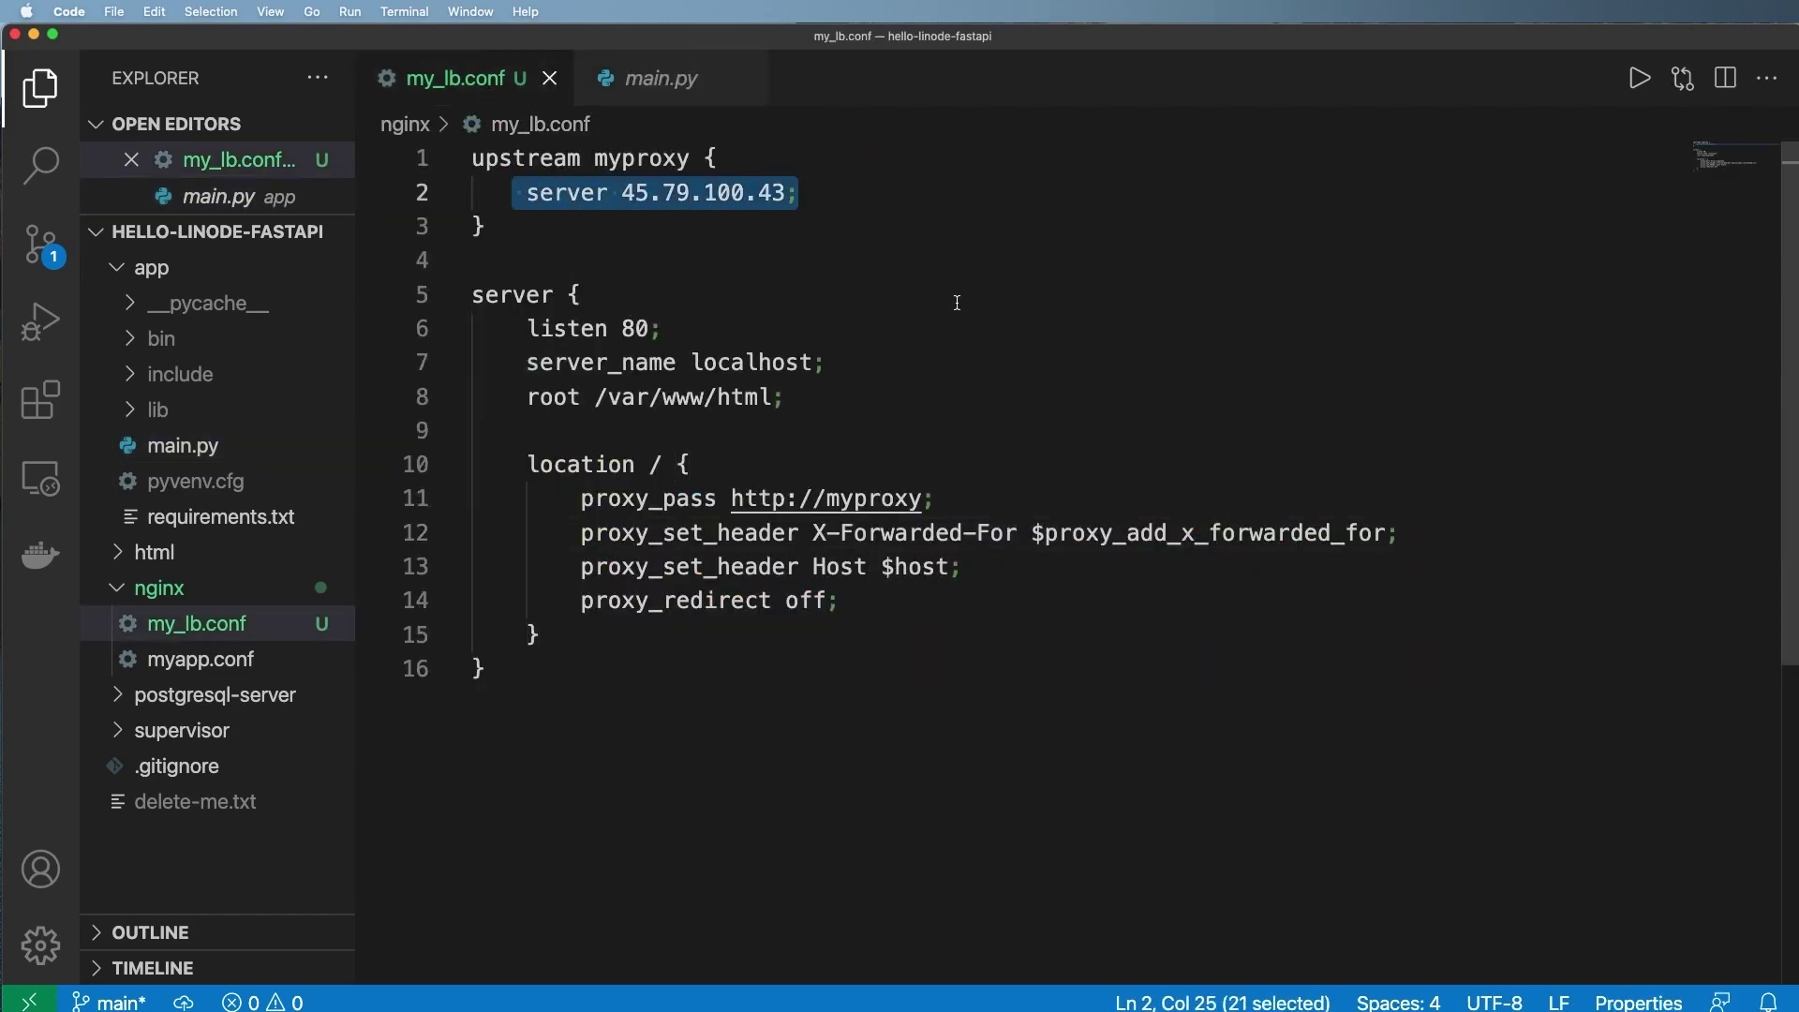
# - Open the default nginx site file with sudo nano in the SSH session and enlarge the terminal
pyautogui.press('super+Tab')
pyautogui.press('super+Tab')
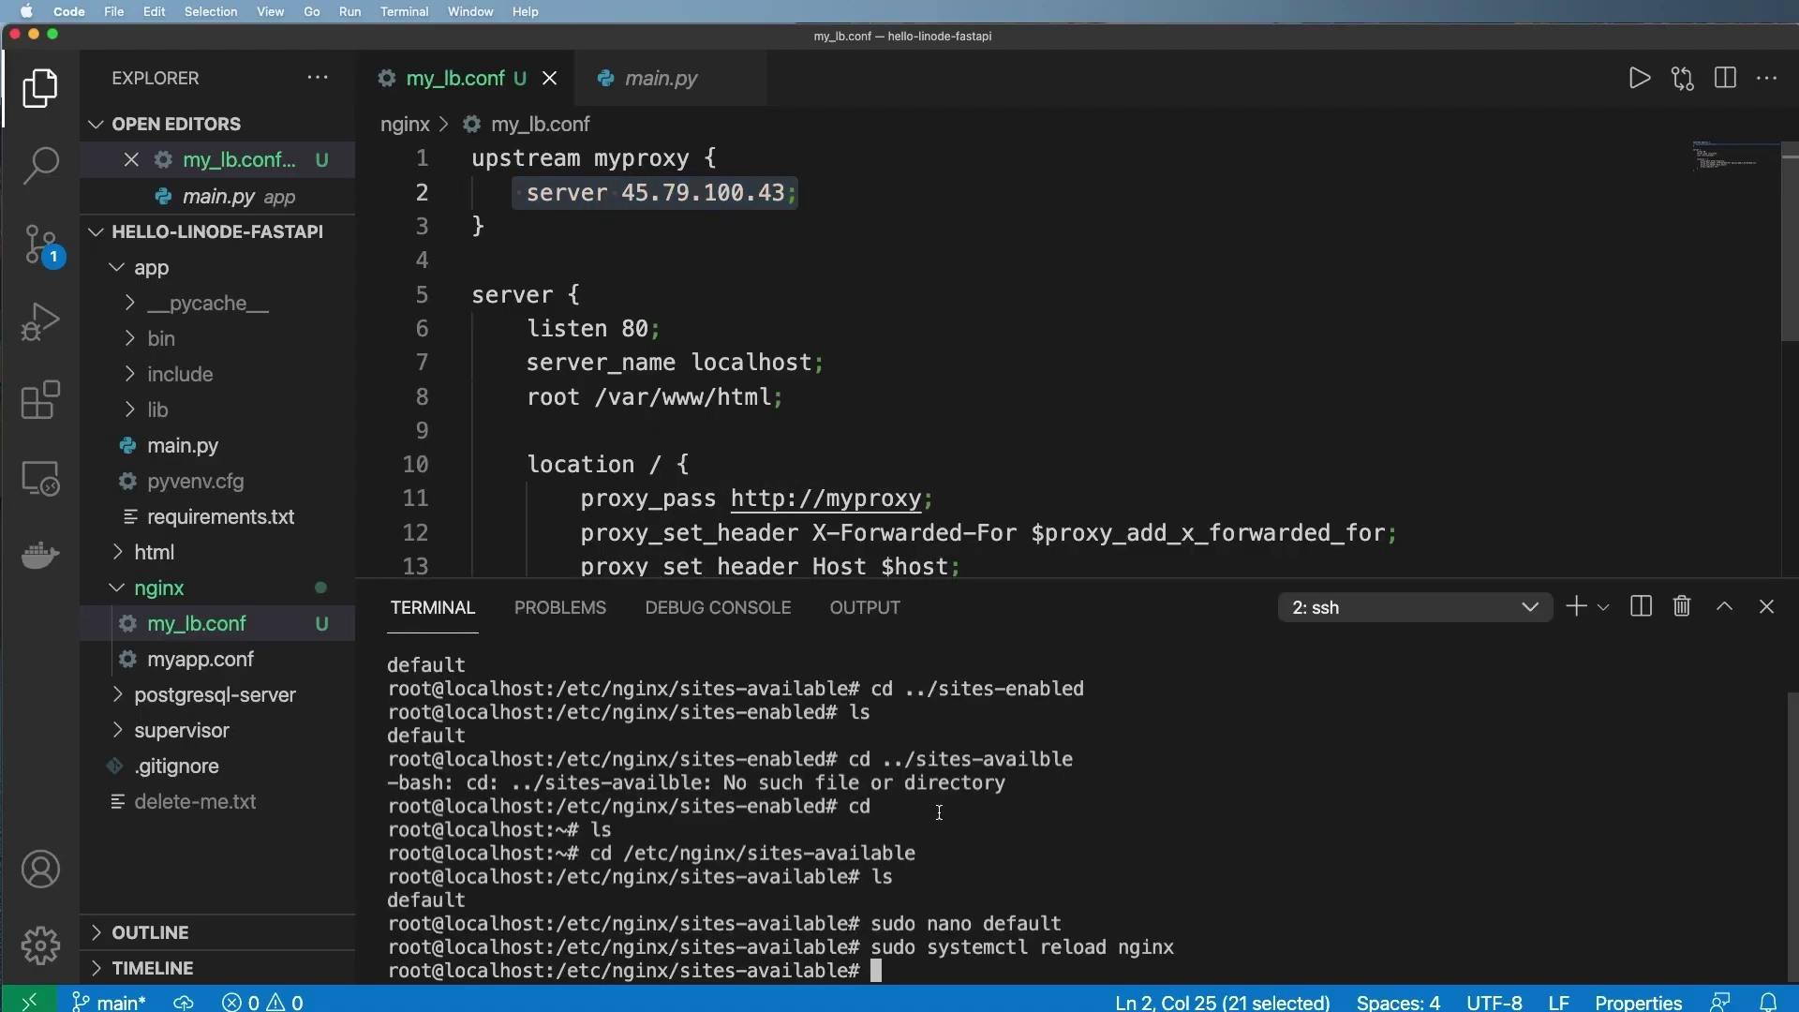
pyautogui.press('Up')
pyautogui.press('Up')
pyautogui.press('Return')
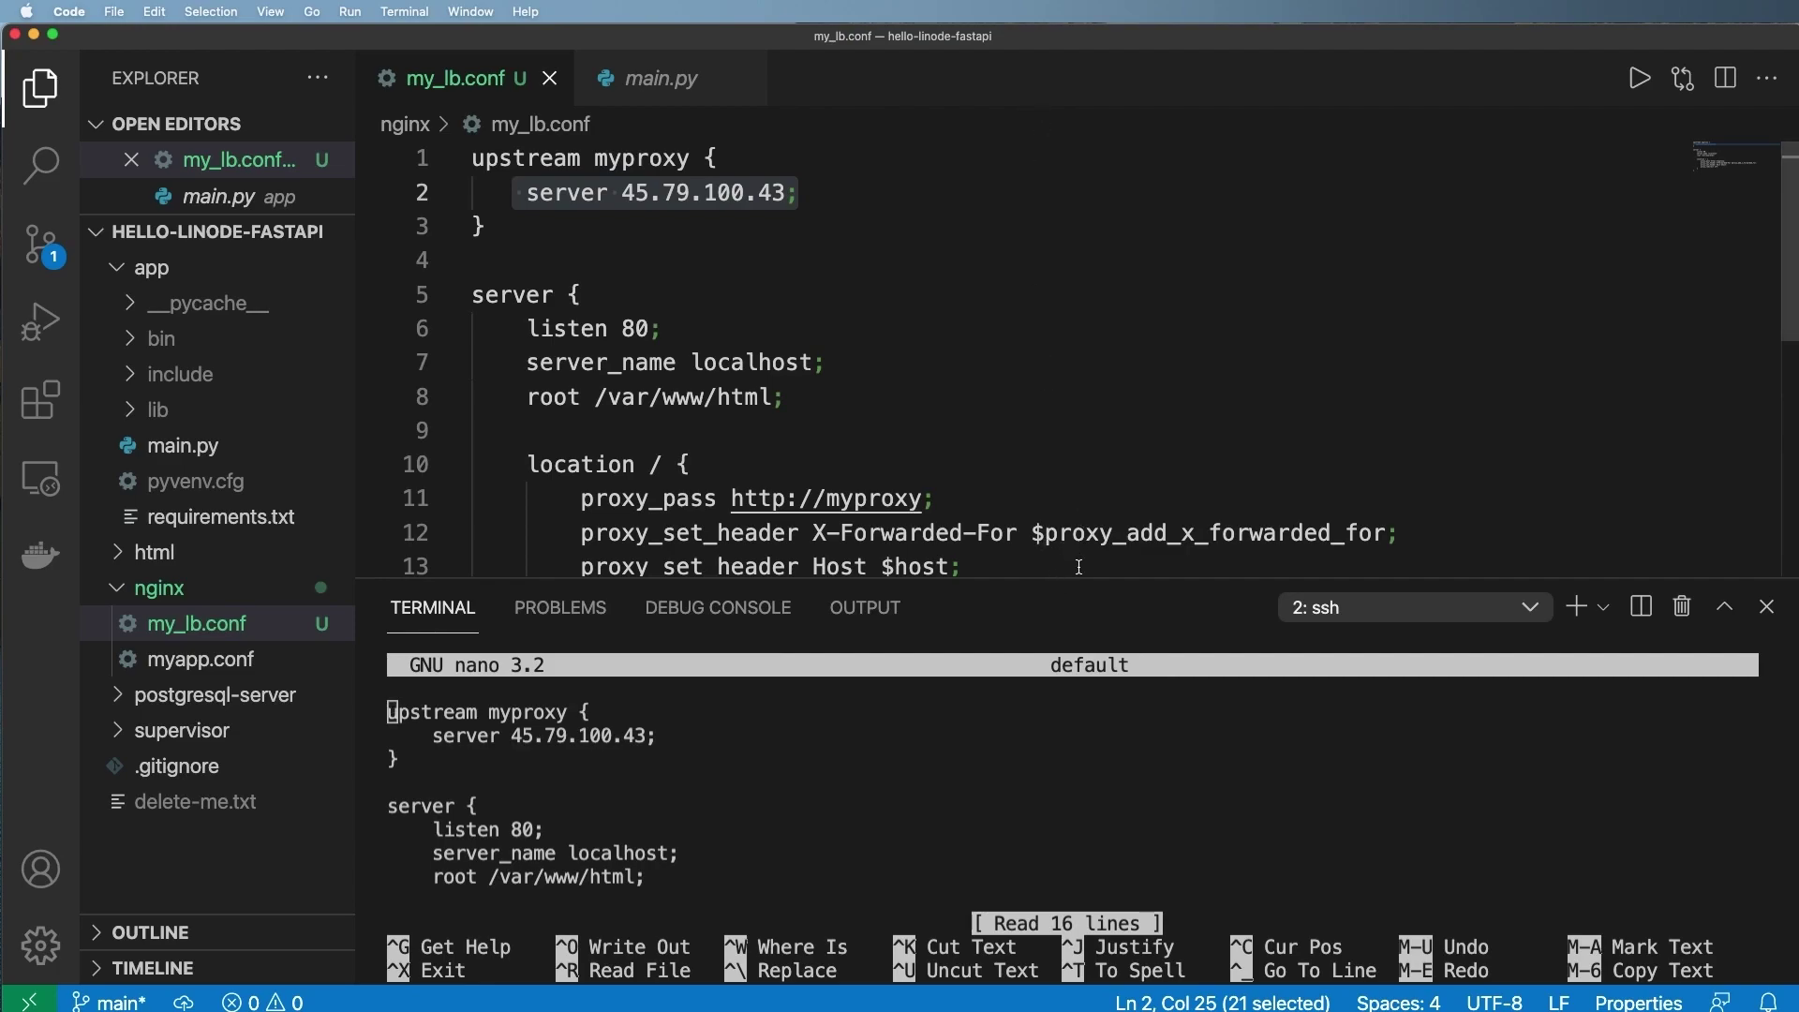
pyautogui.moveTo(1079, 579); pyautogui.dragTo(993, 167)
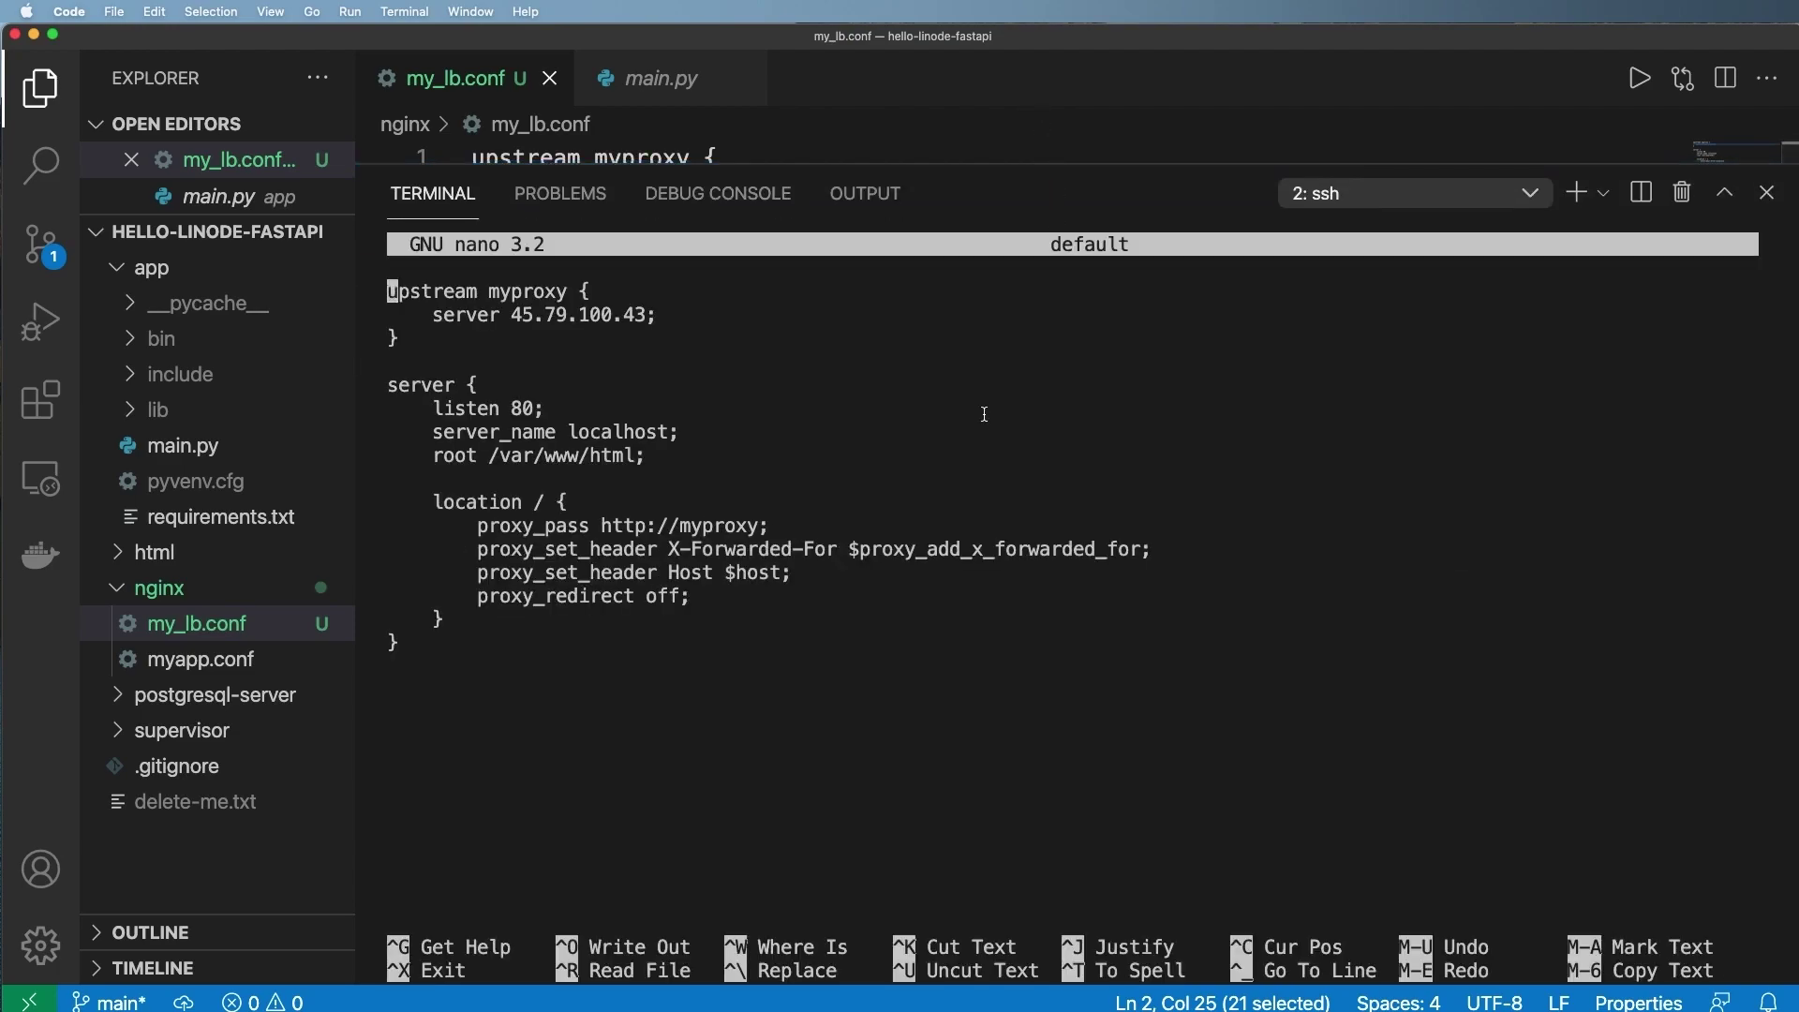
# - Begin a second server entry below the existing one in the myproxy upstream block
pyautogui.press('Down')
pyautogui.press('End')
pyautogui.press('Return')
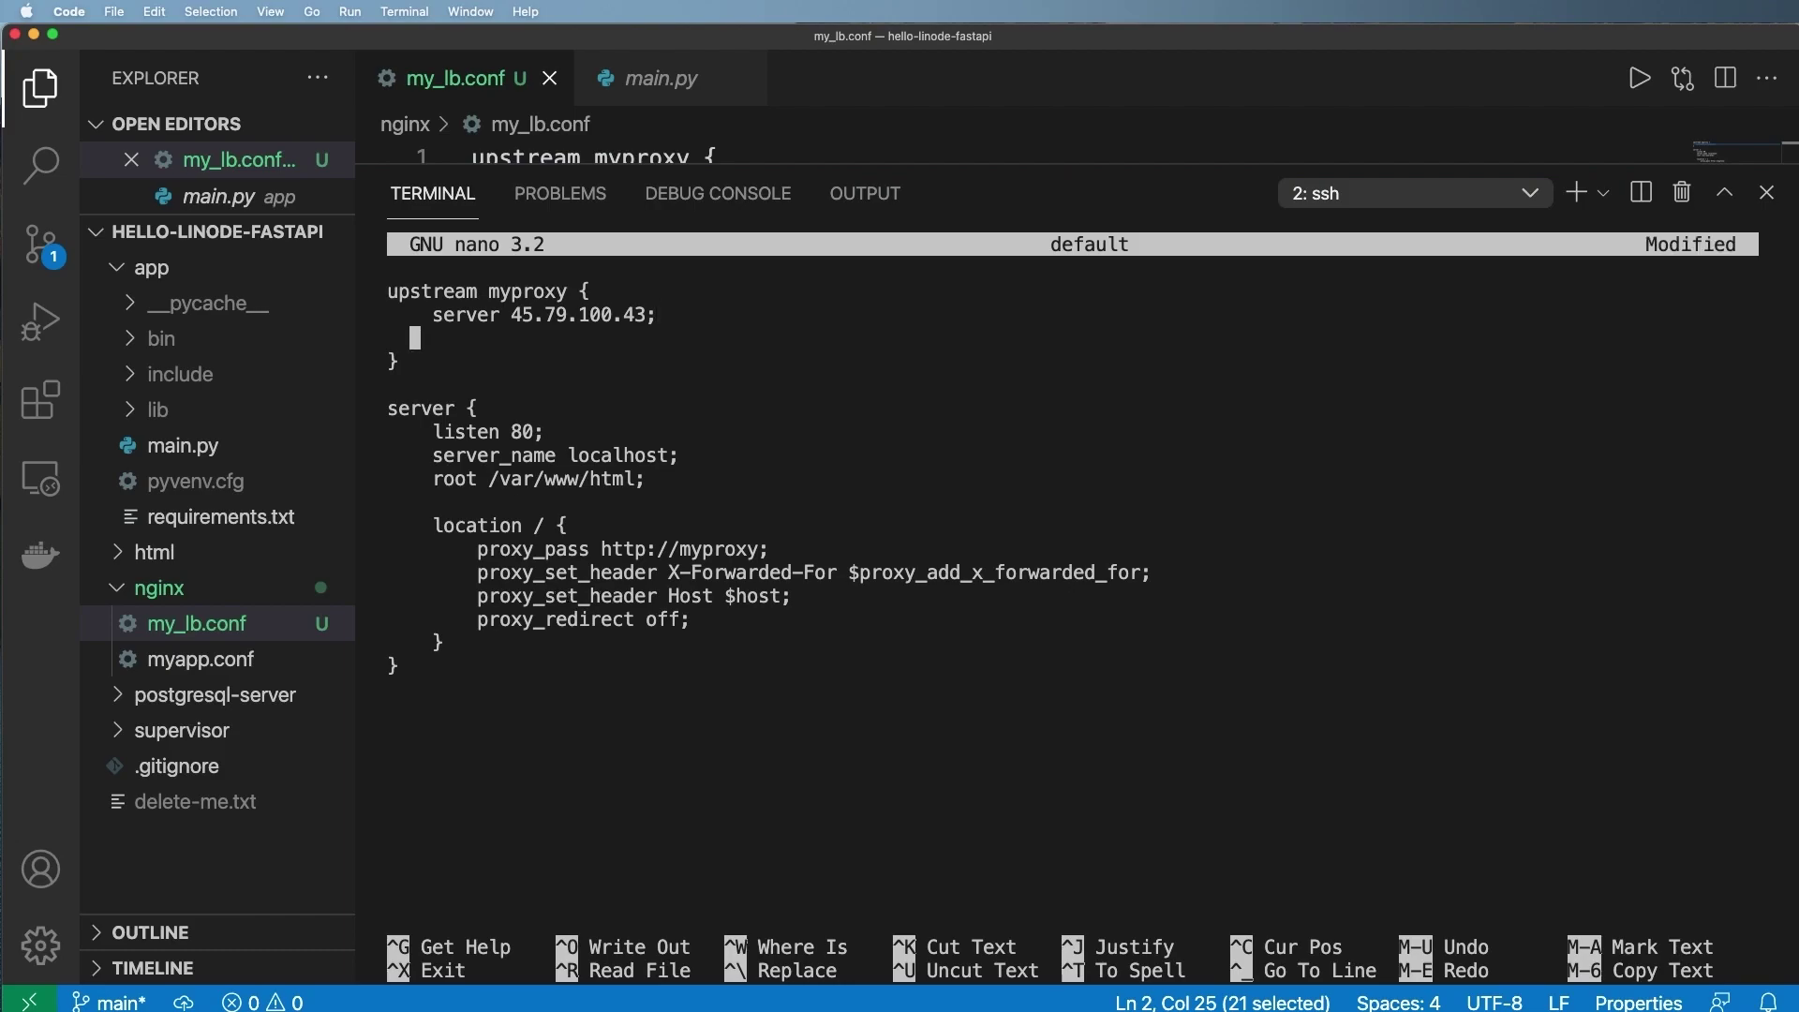
pyautogui.write('server')
# - In Chrome, rename the debian-us-west Linode as webapp-server-1 in its settings and save the label
pyautogui.press('super+Tab')
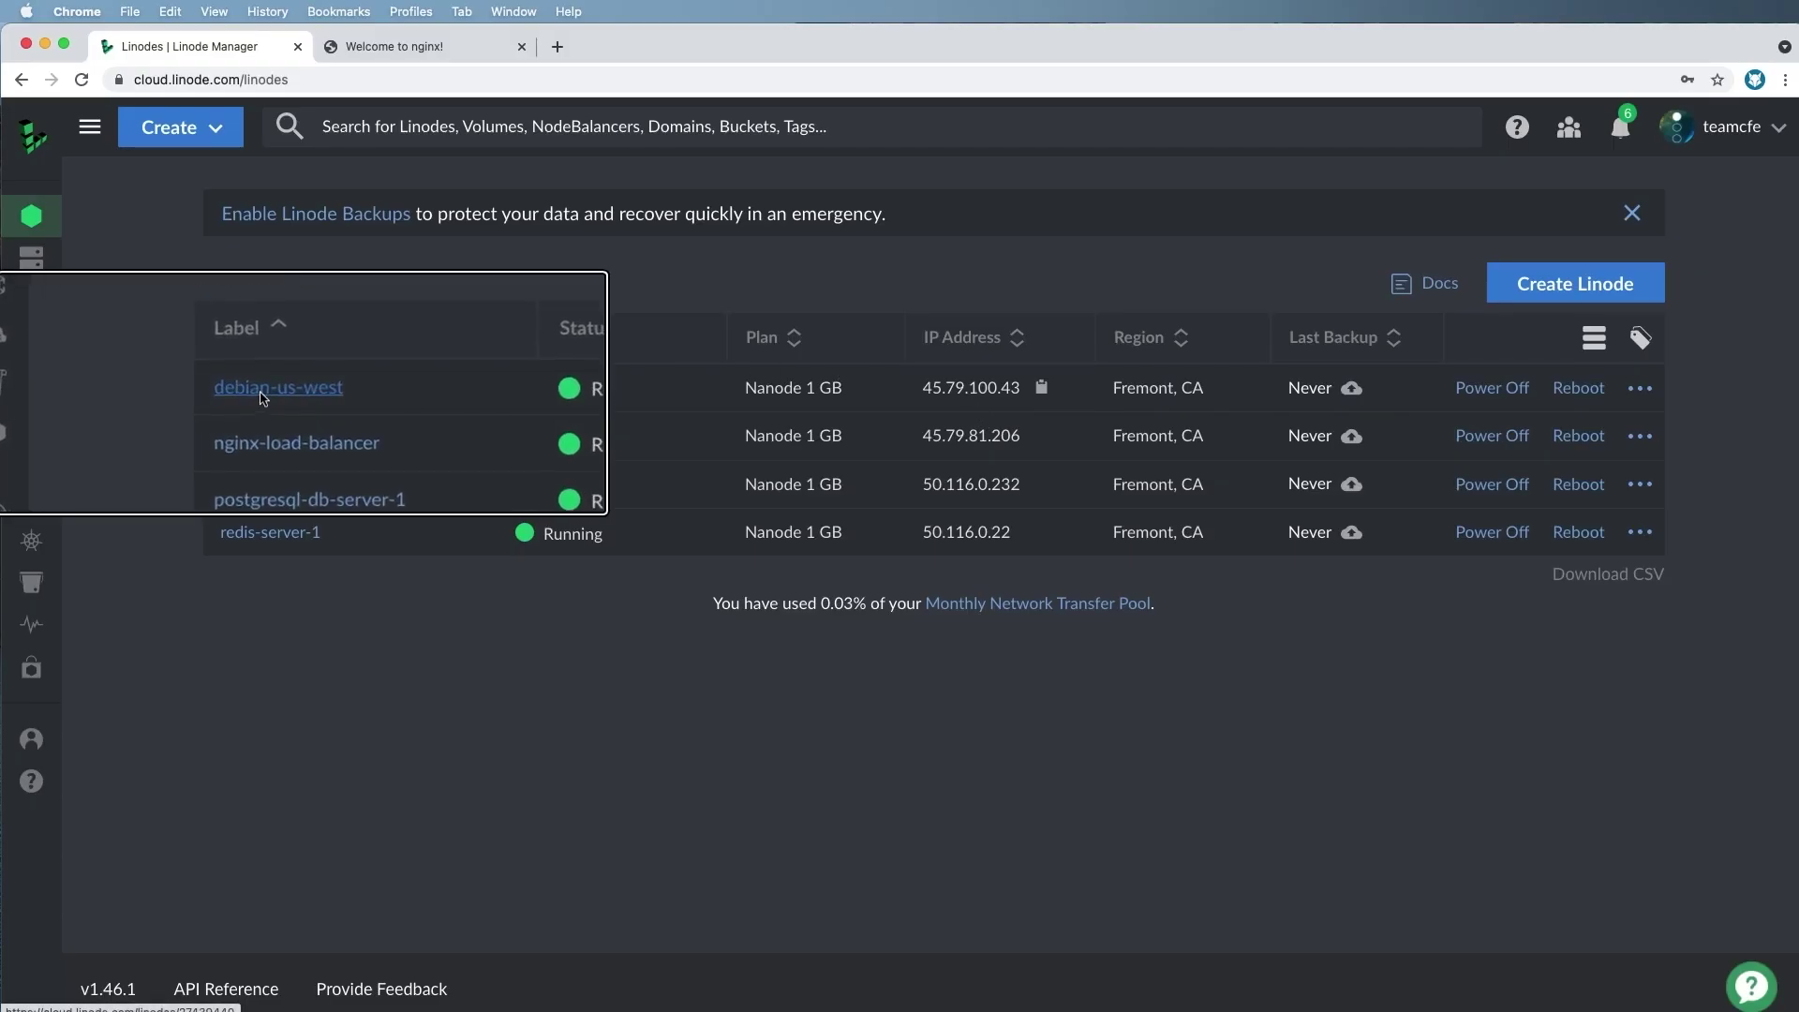
pyautogui.click(1640, 388)
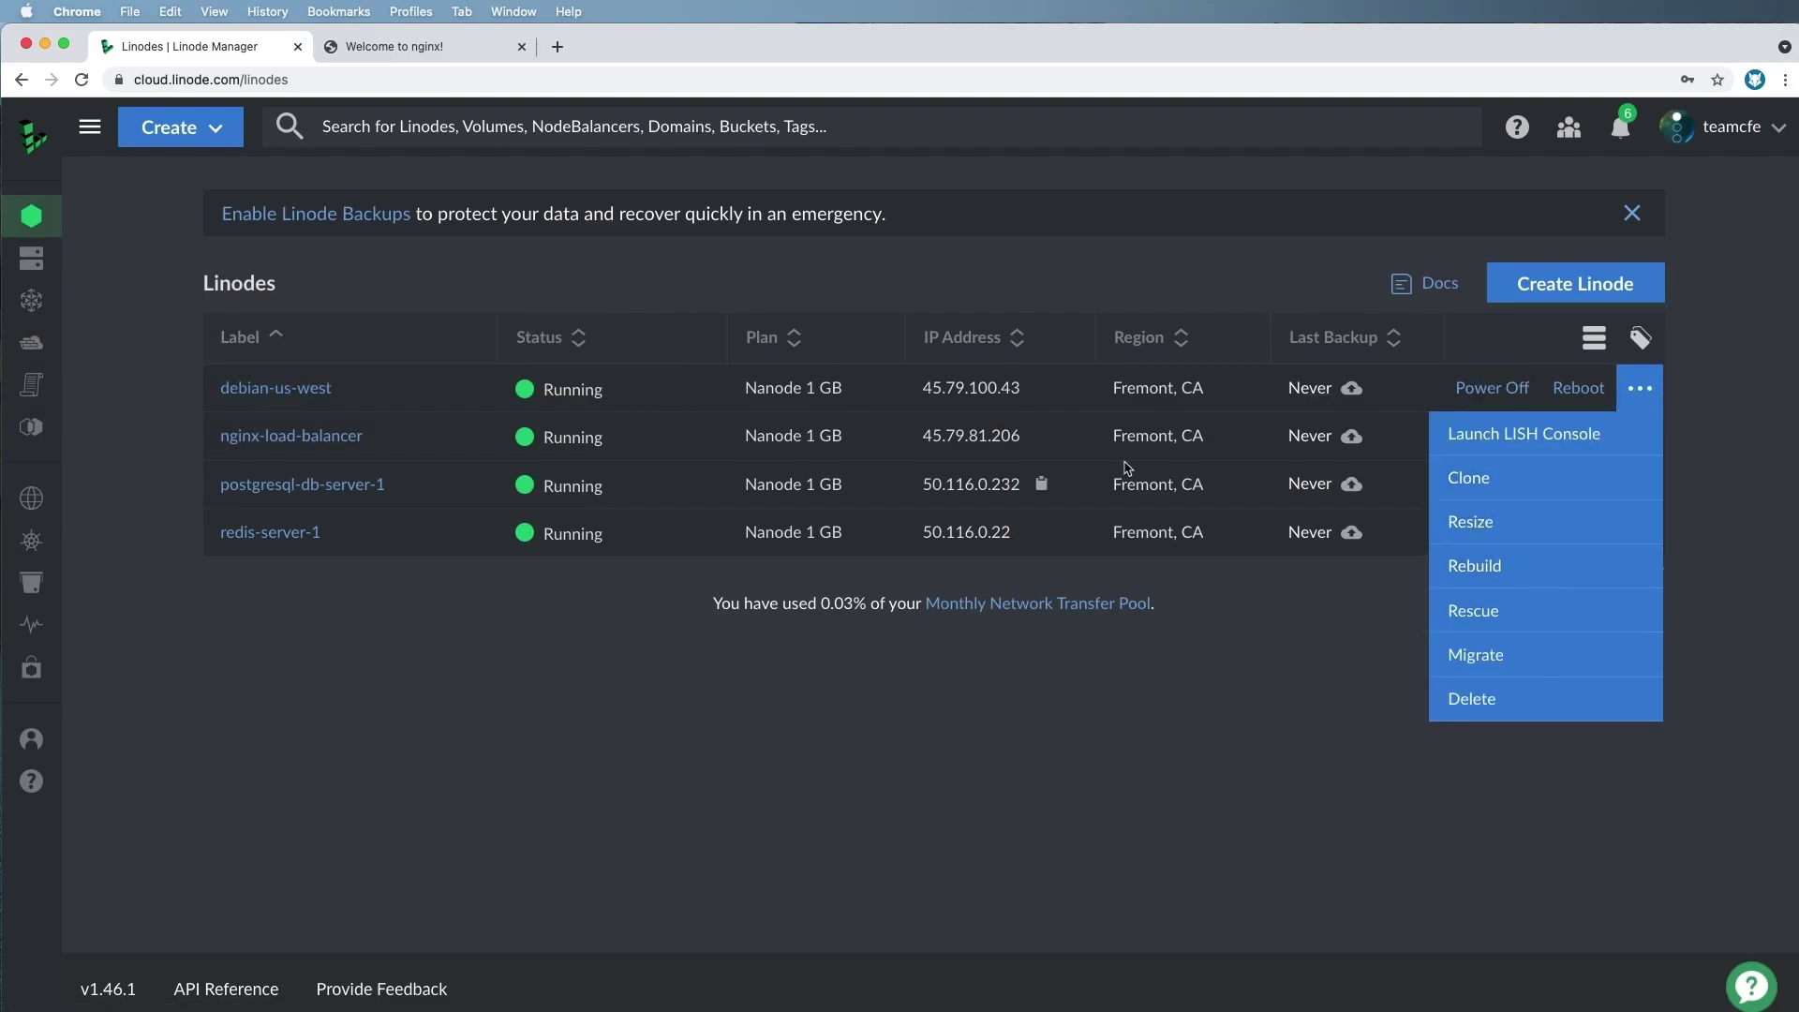
pyautogui.click(315, 389)
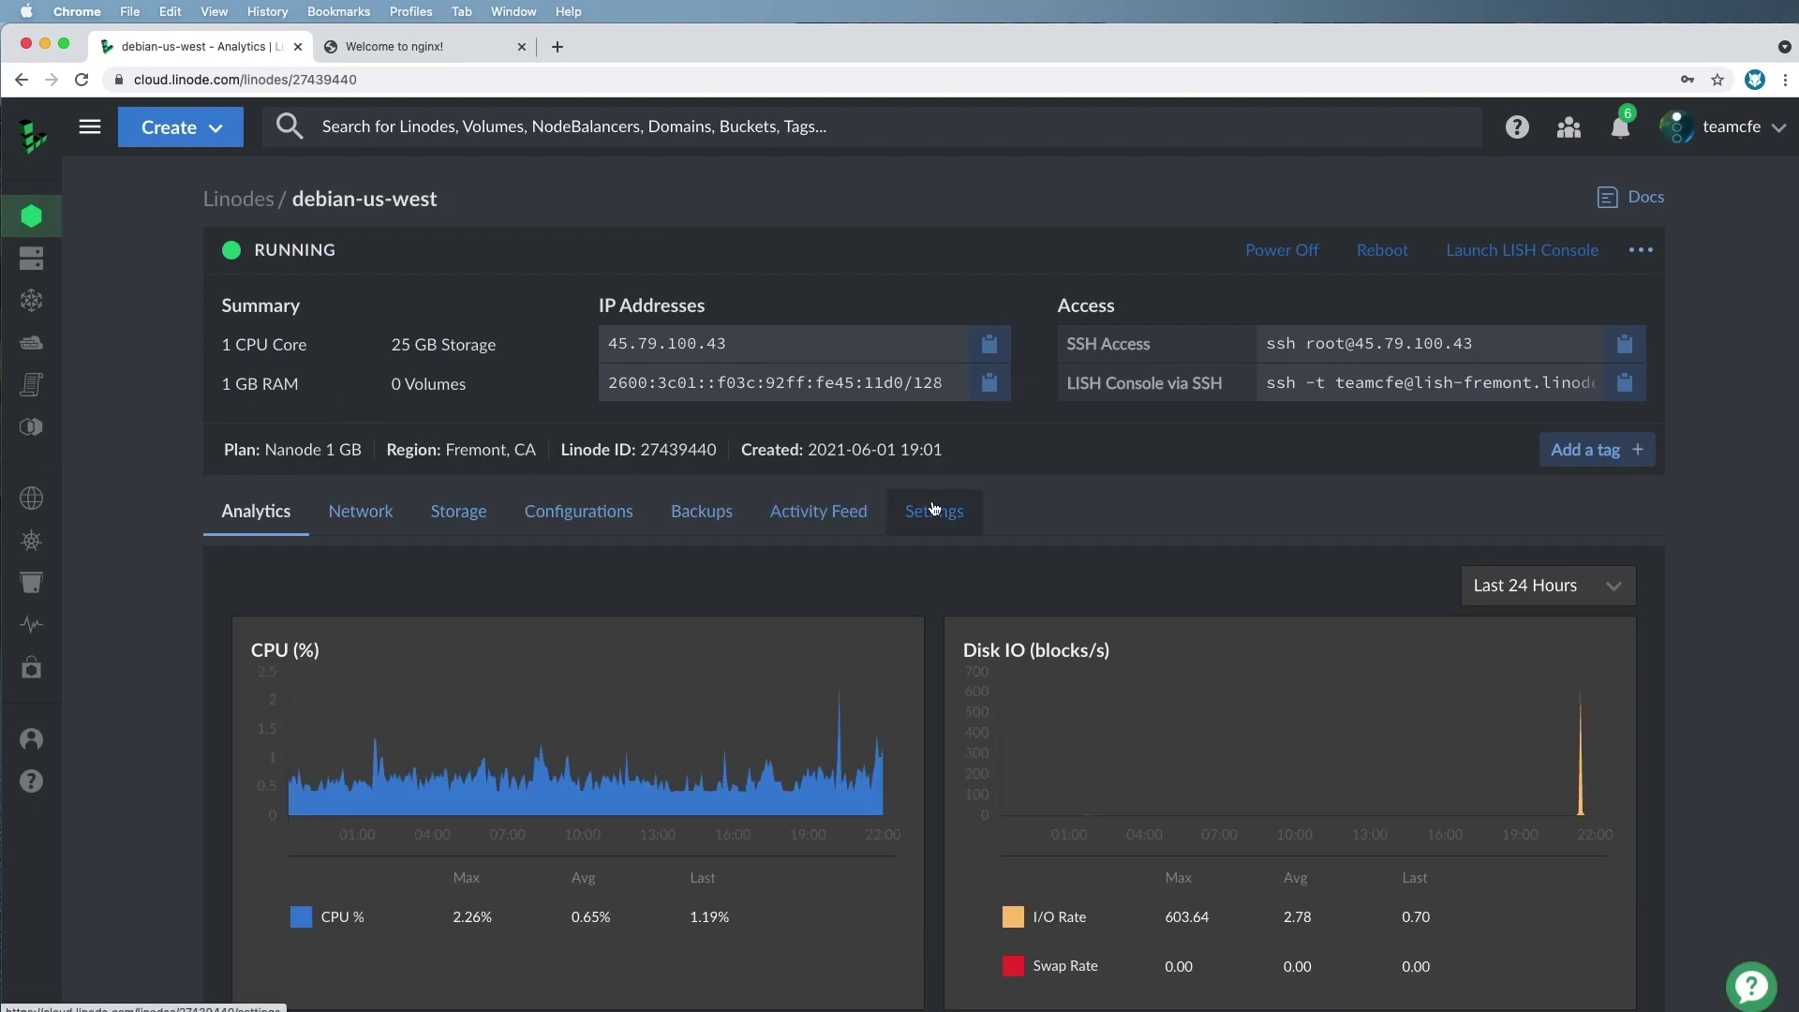
pyautogui.click(934, 511)
pyautogui.scroll(-4, 740, 564)
pyautogui.tripleClick(287, 274)
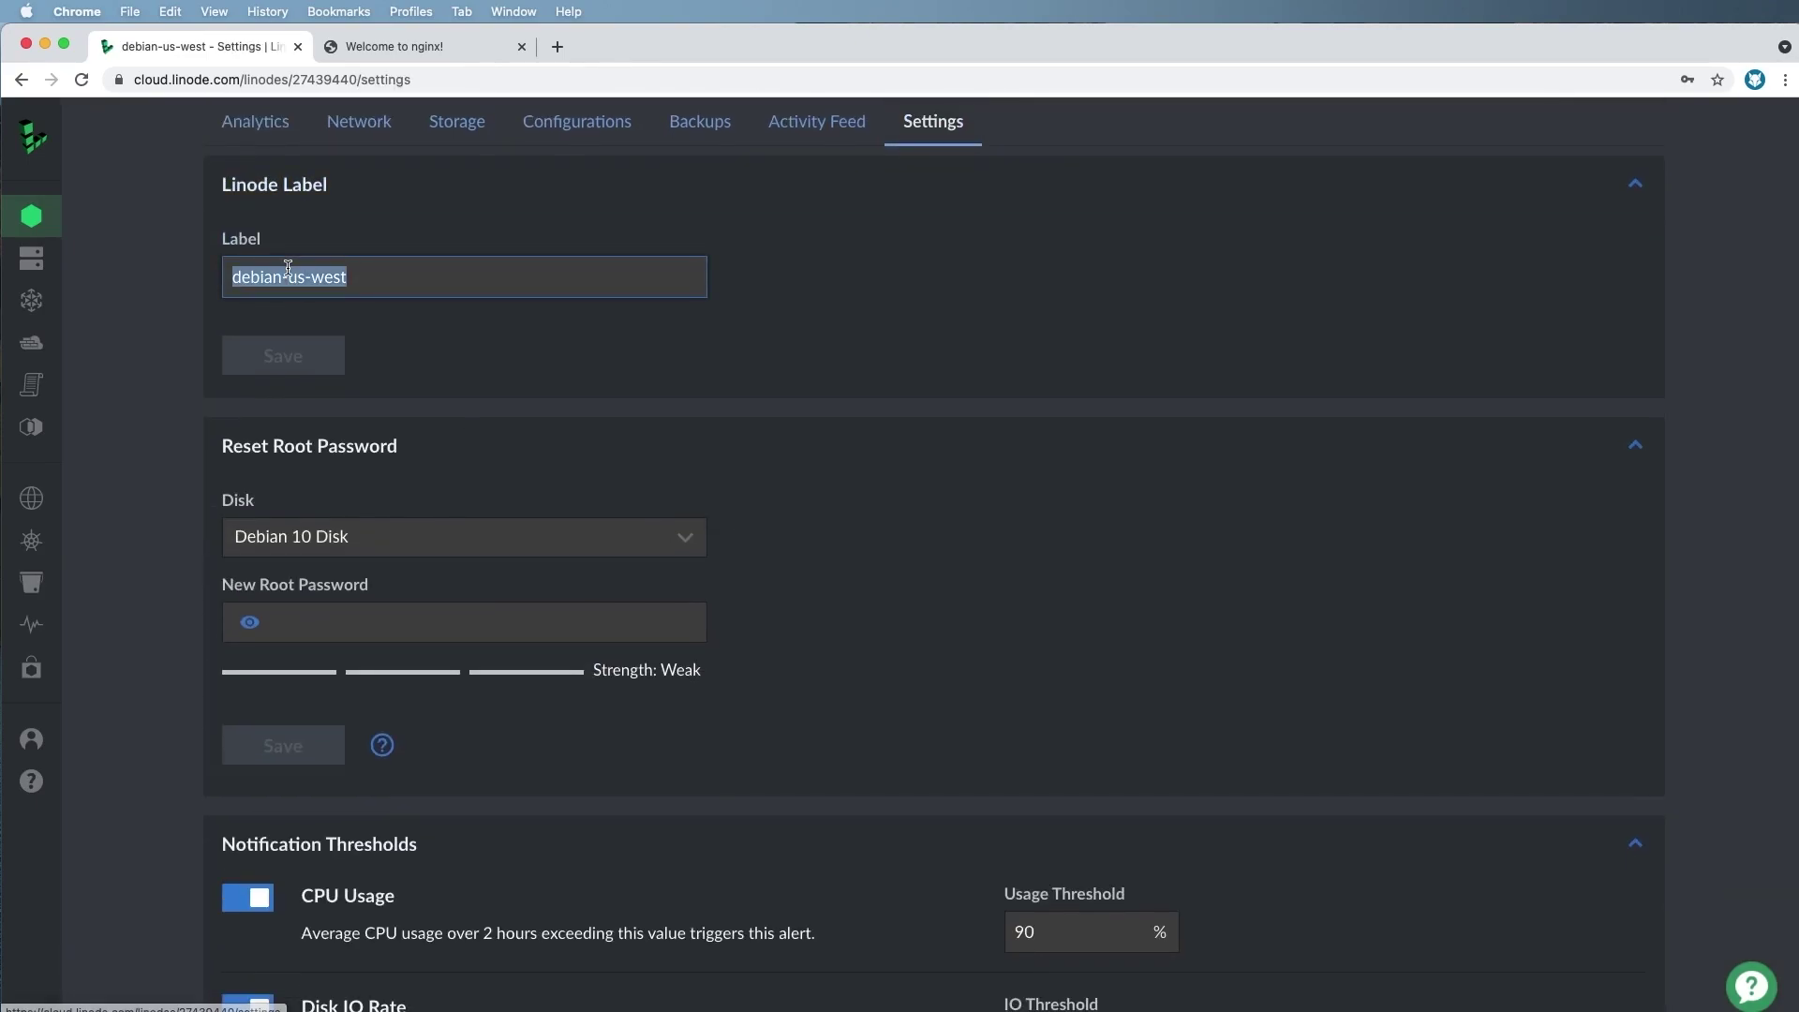
pyautogui.write('app-server-1')
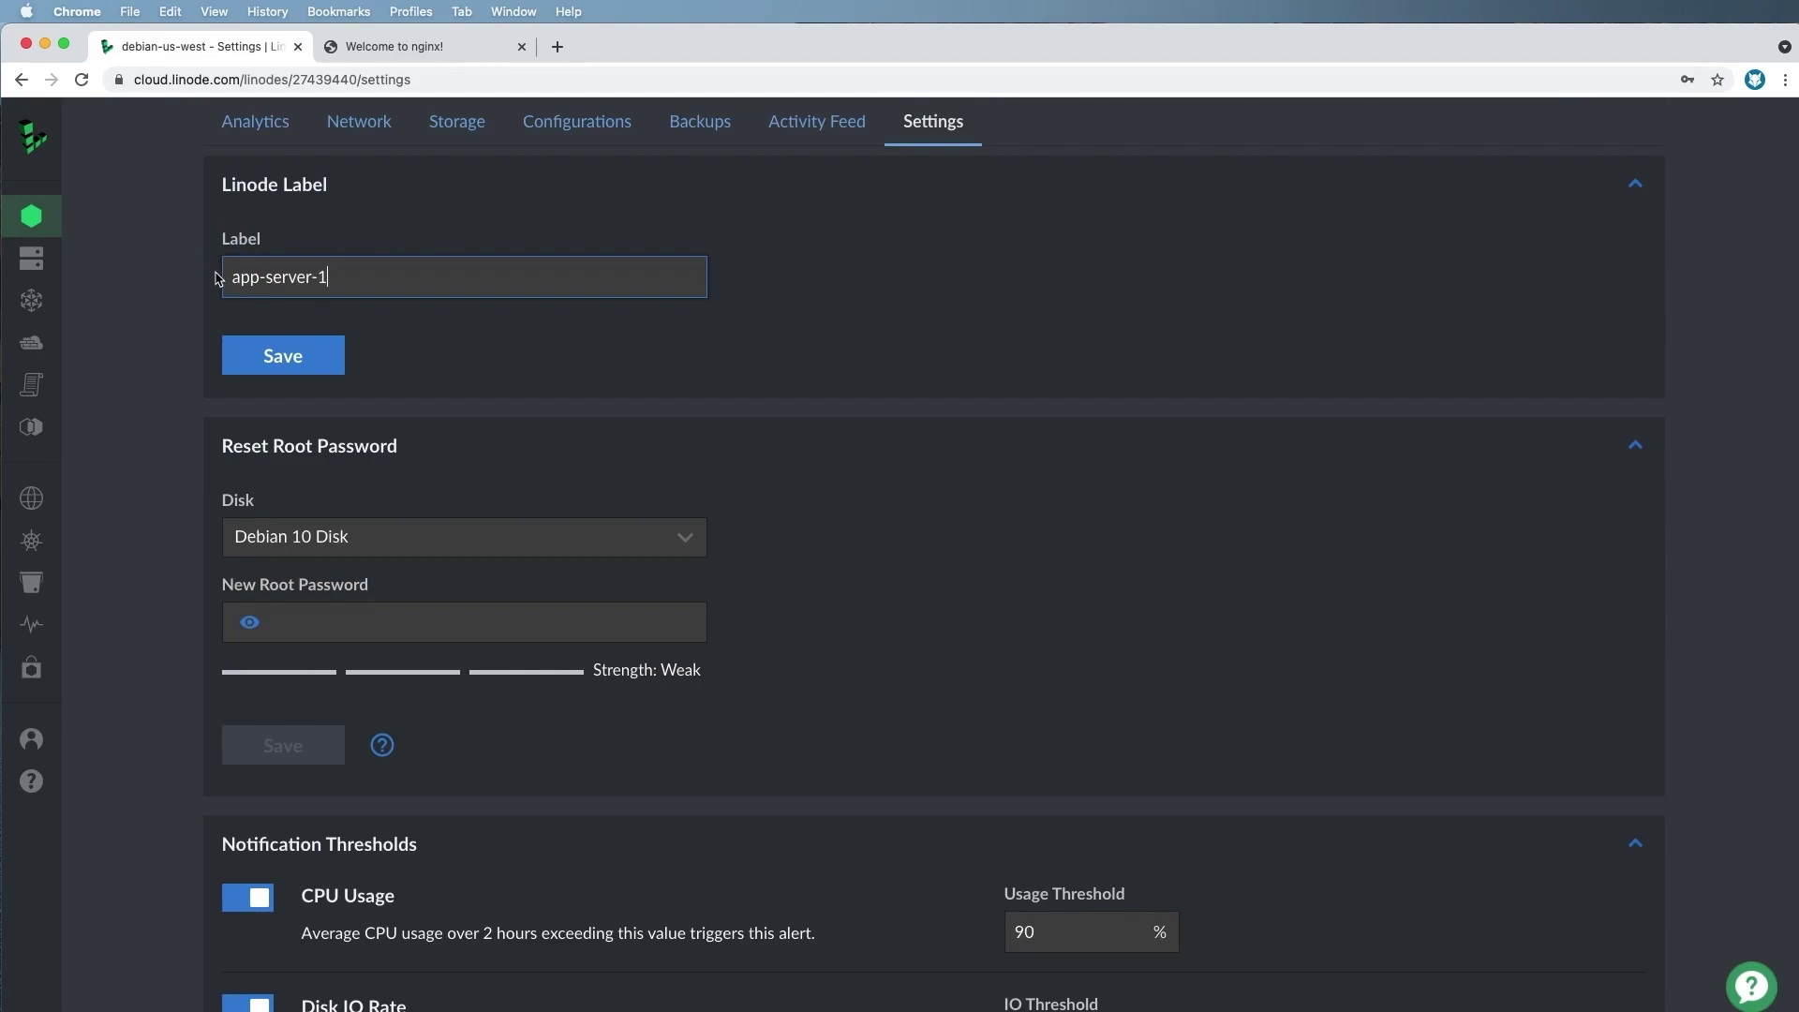
pyautogui.write('web')
pyautogui.tripleClick(384, 279)
pyautogui.click(321, 354)
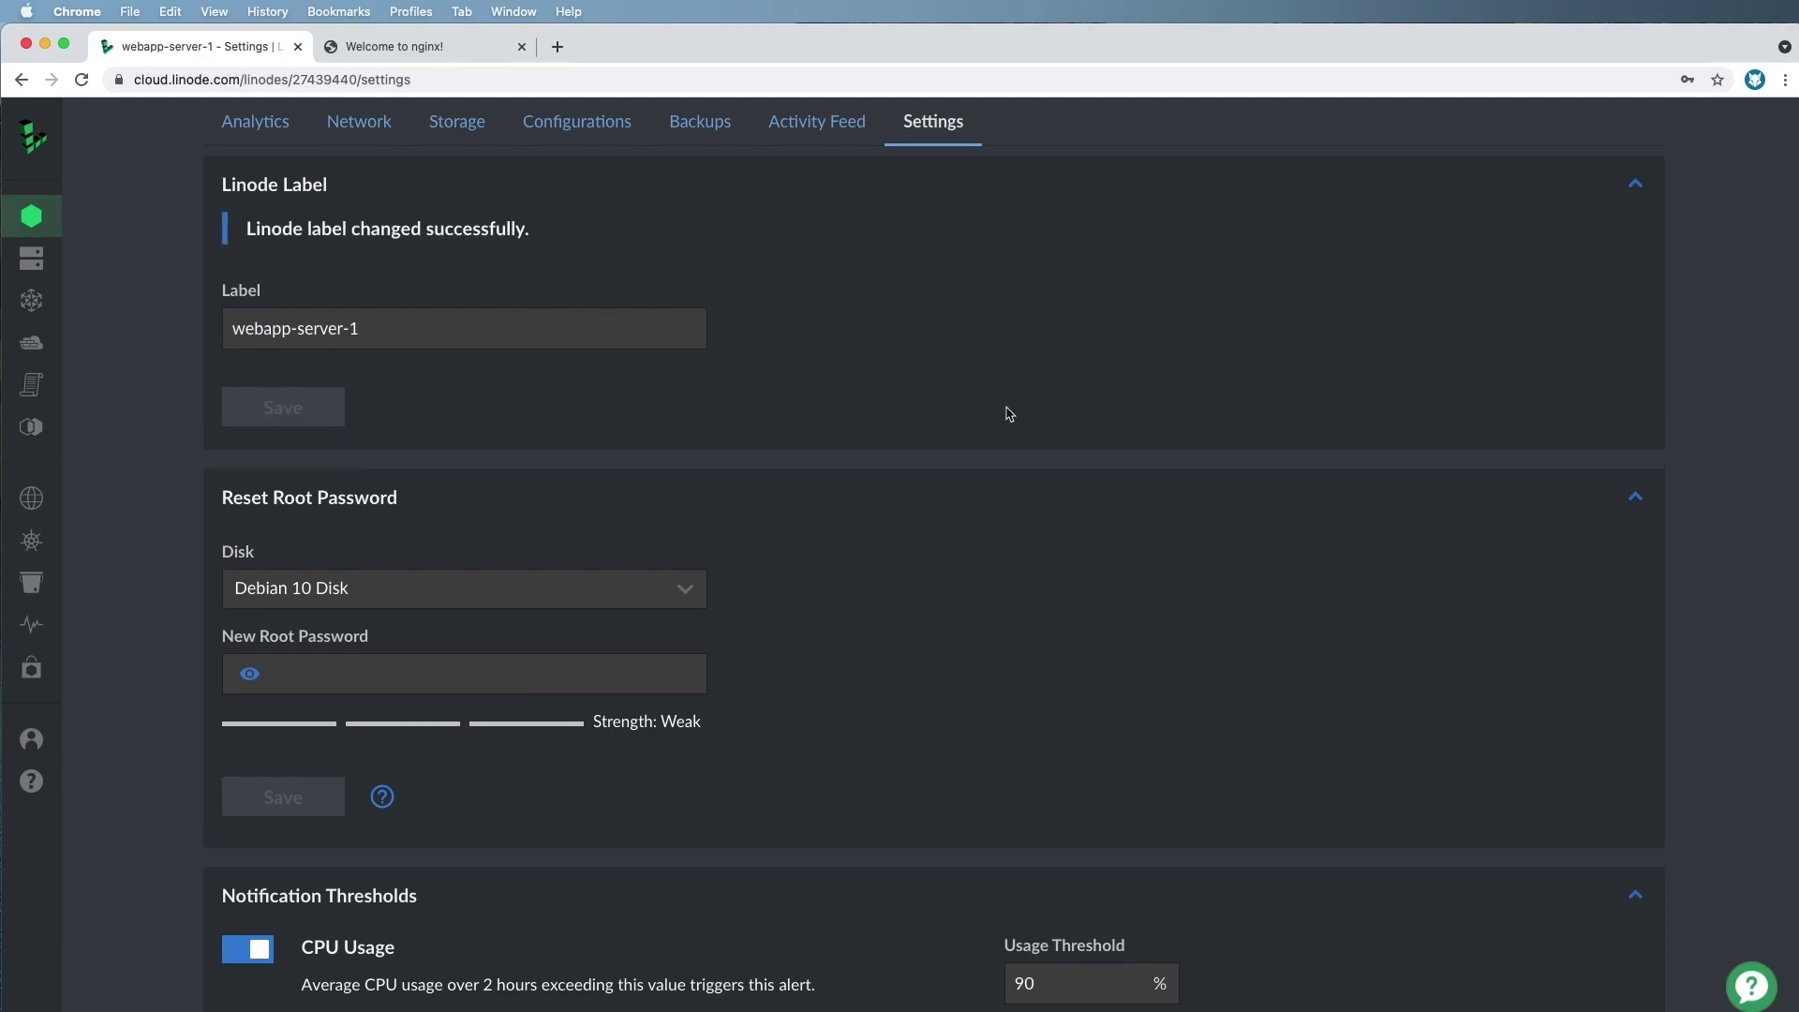
# - Start a clone of webapp-server-1 and choose Fremont, CA as its region
pyautogui.scroll(5, 1003, 414)
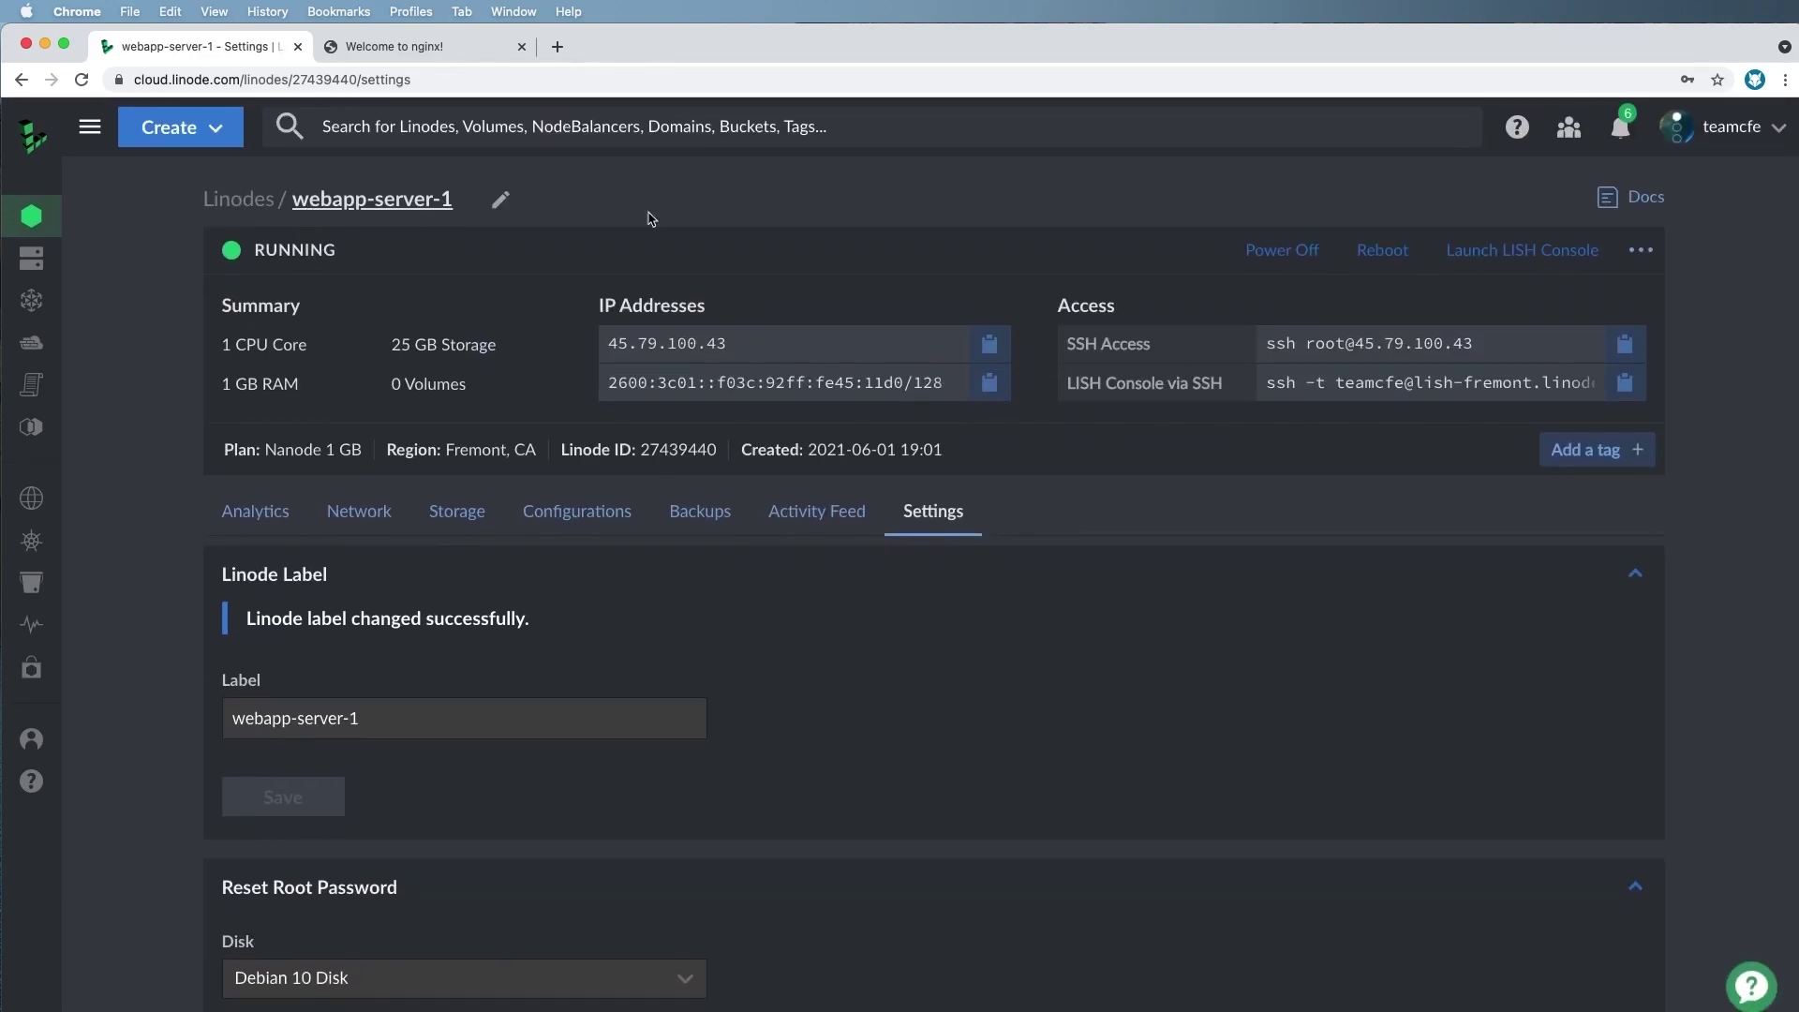
pyautogui.click(1640, 250)
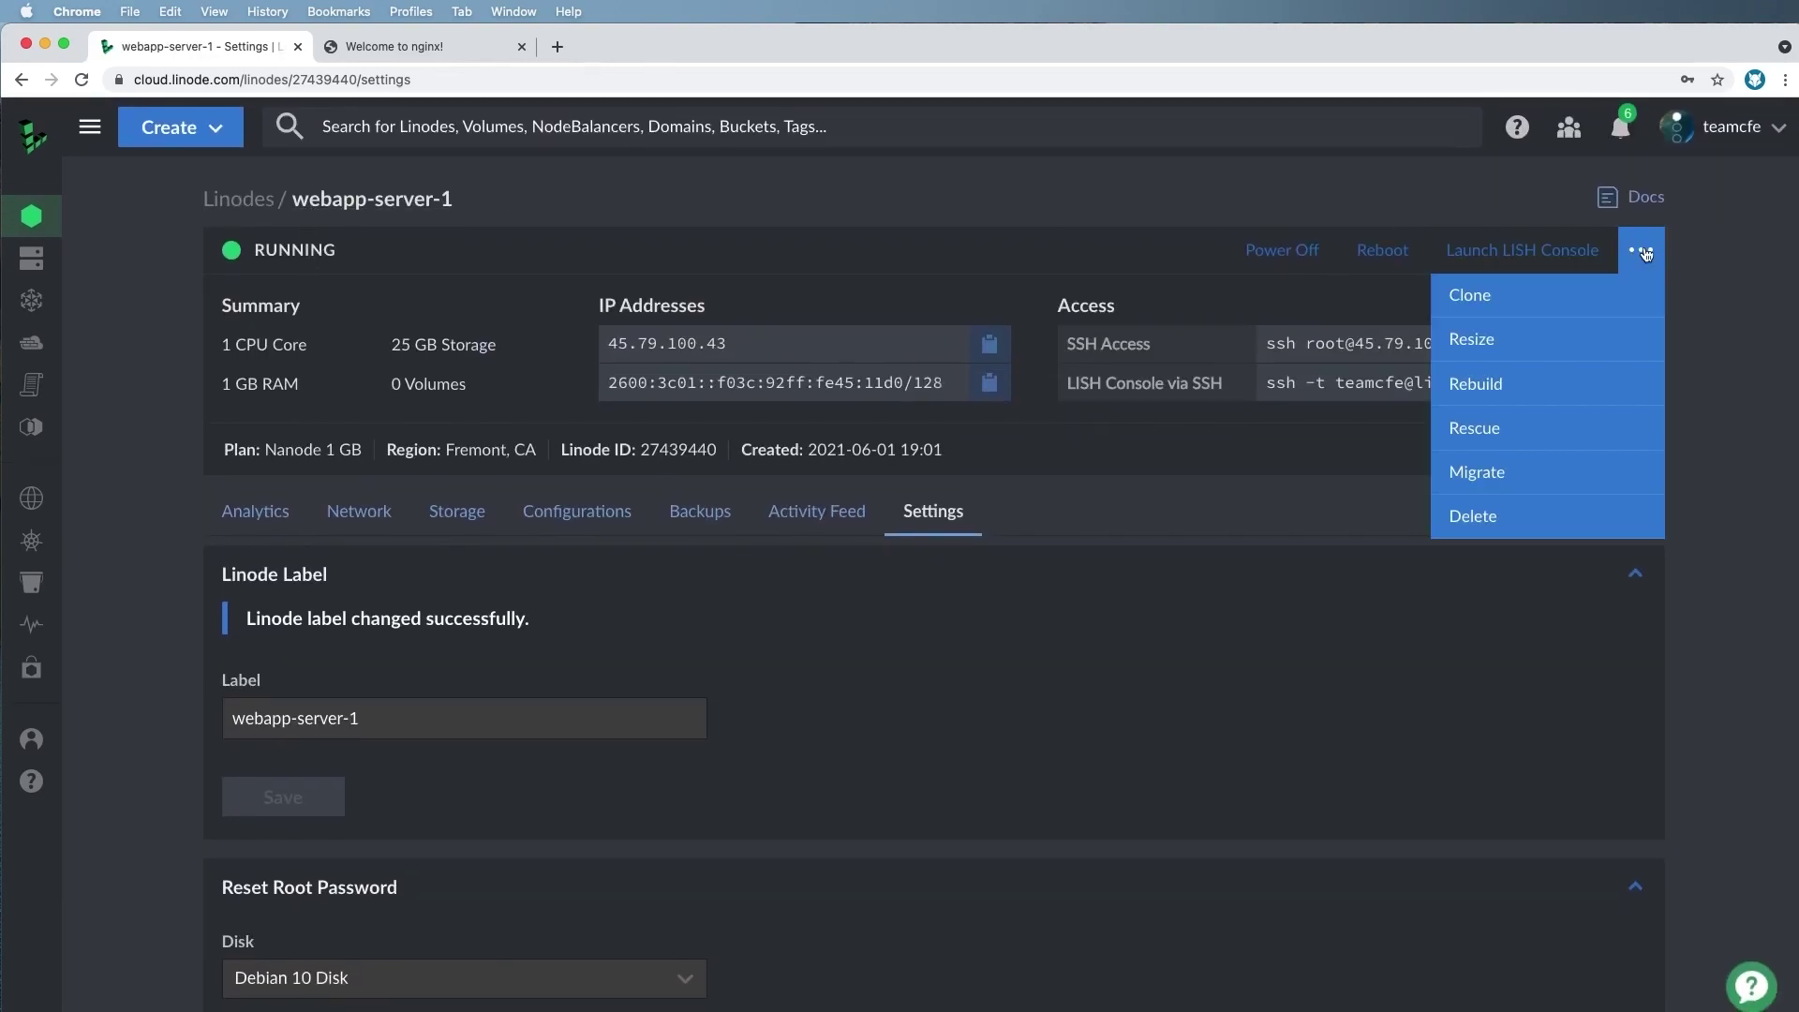
pyautogui.click(1560, 298)
pyautogui.scroll(-3, 393, 684)
pyautogui.click(374, 634)
pyautogui.click(381, 687)
# - Label the clone webapp-server-2 and create the Linode
pyautogui.scroll(-6, 356, 702)
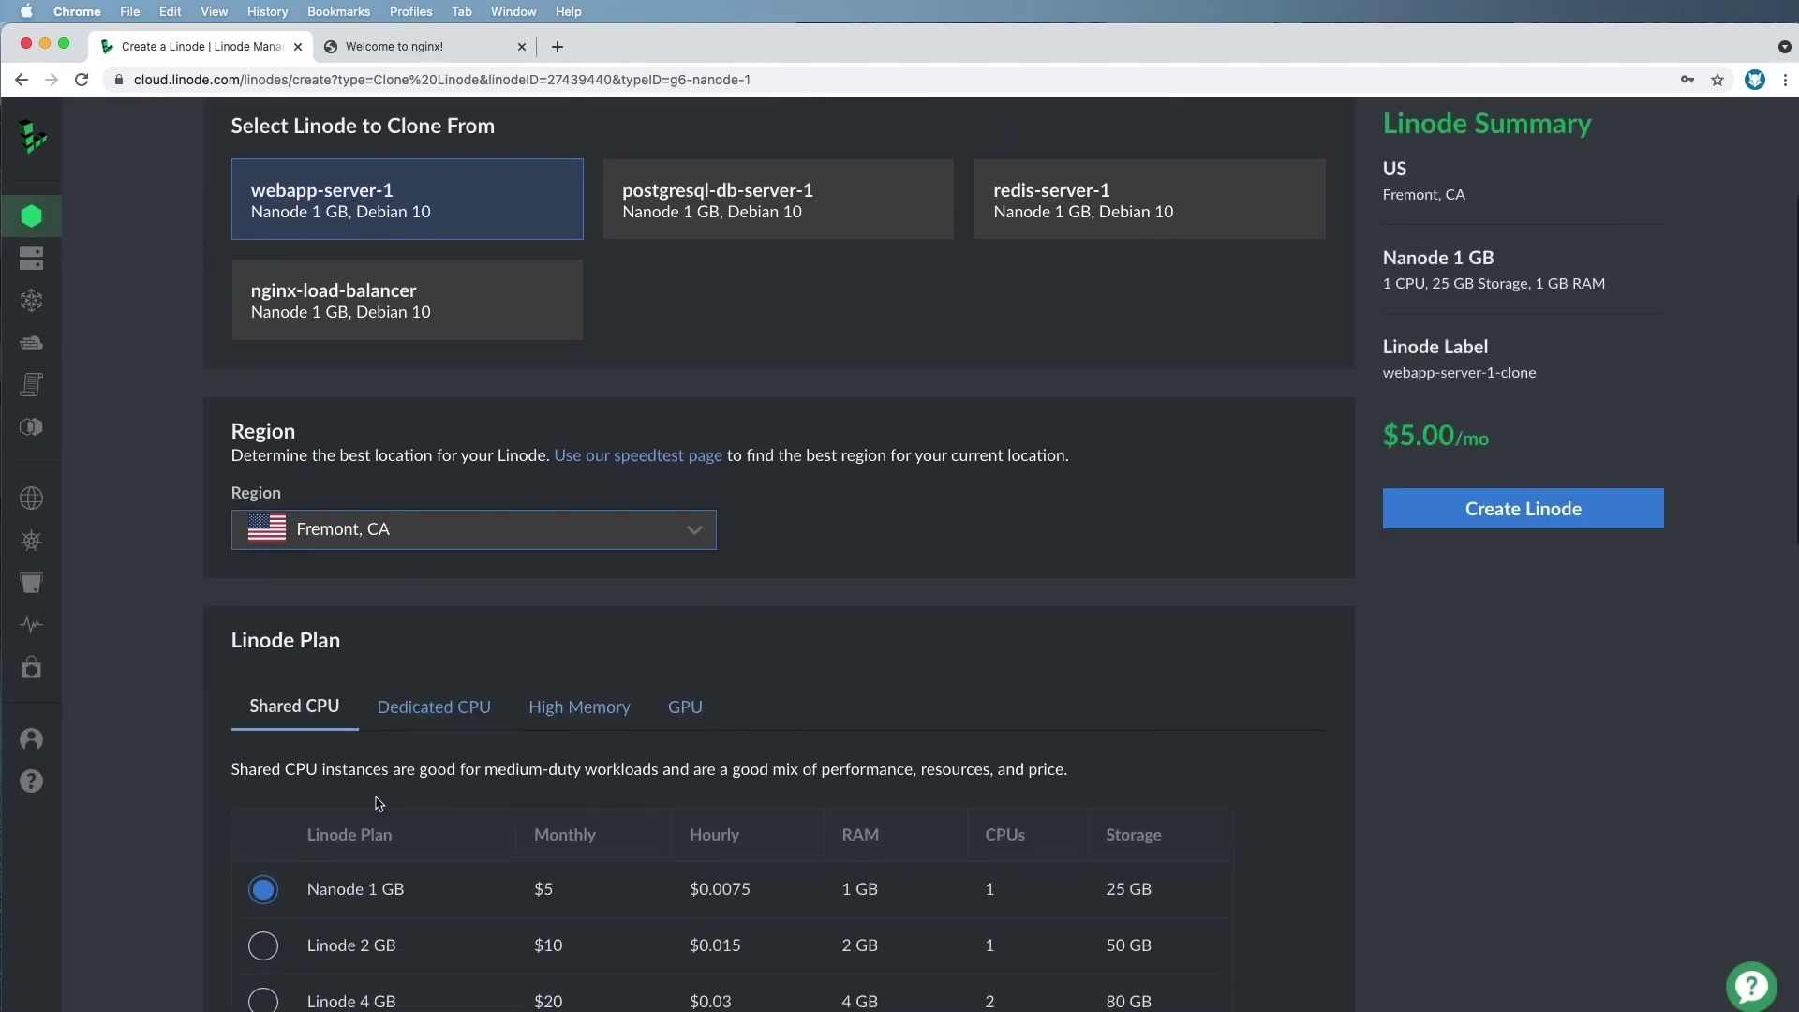
pyautogui.scroll(-15, 326, 681)
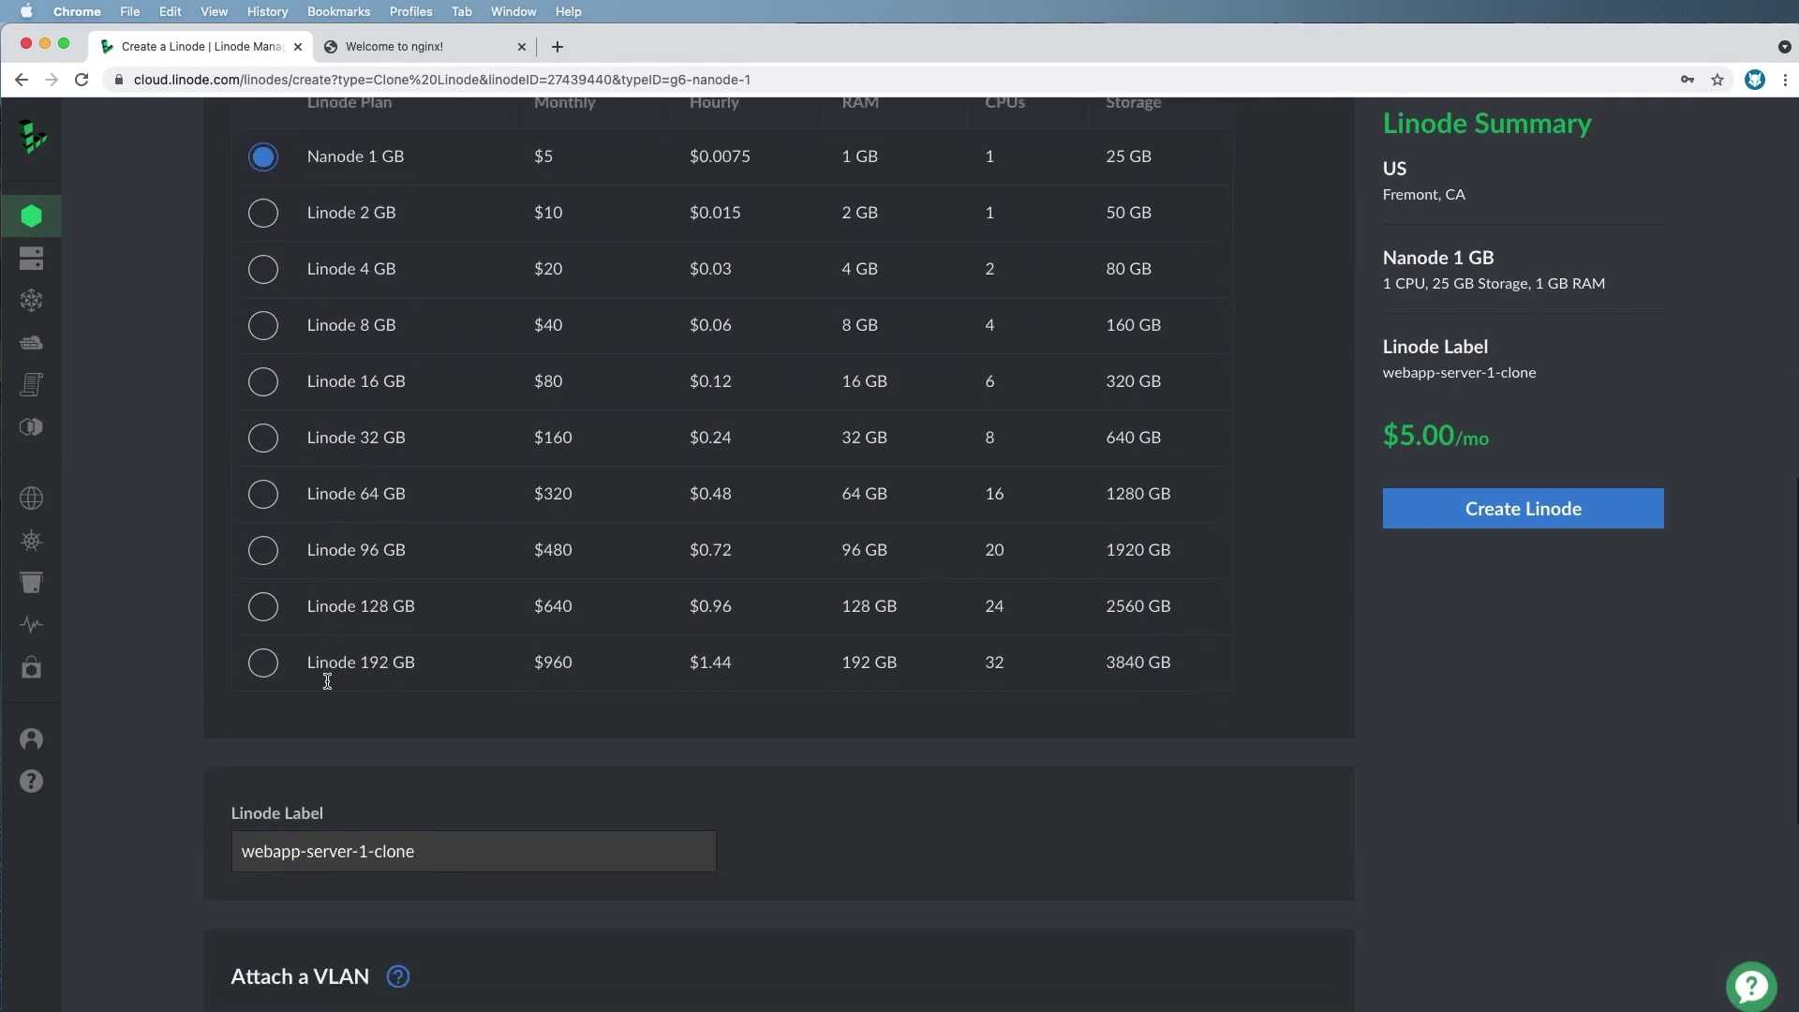
pyautogui.doubleClick(384, 657)
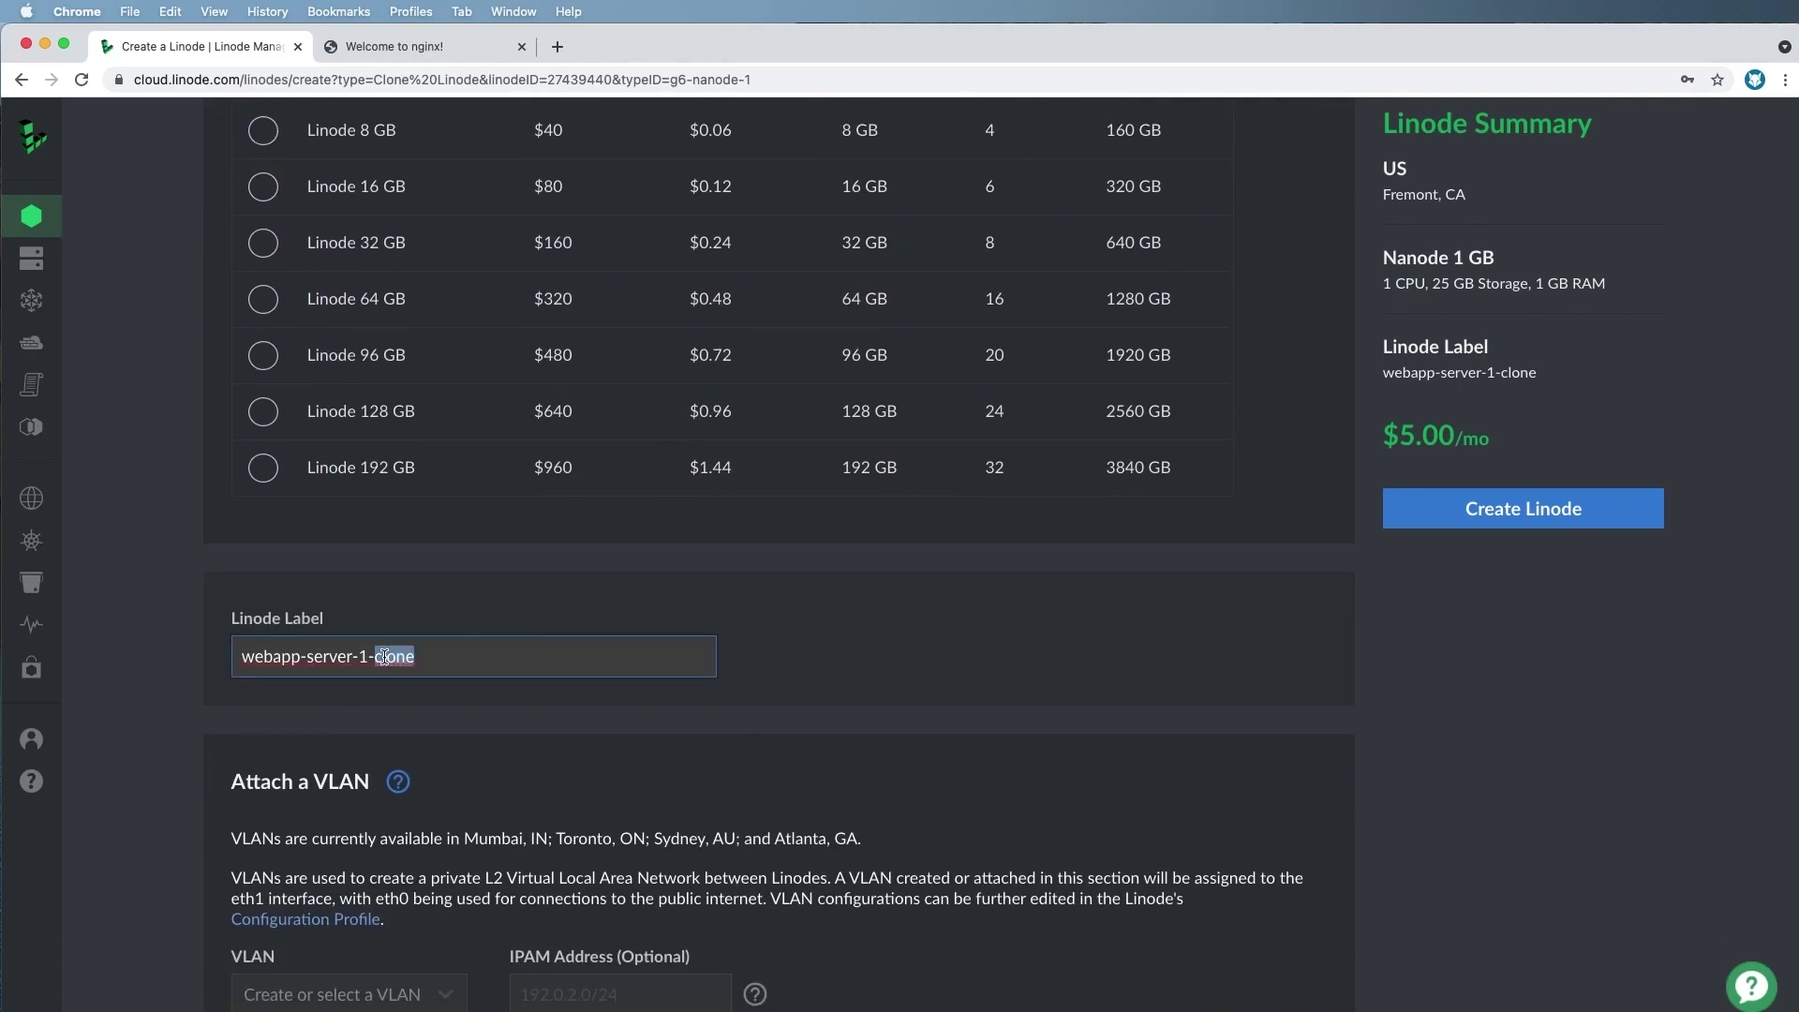
pyautogui.press('BackSpace')
pyautogui.scroll(-5, 554, 498)
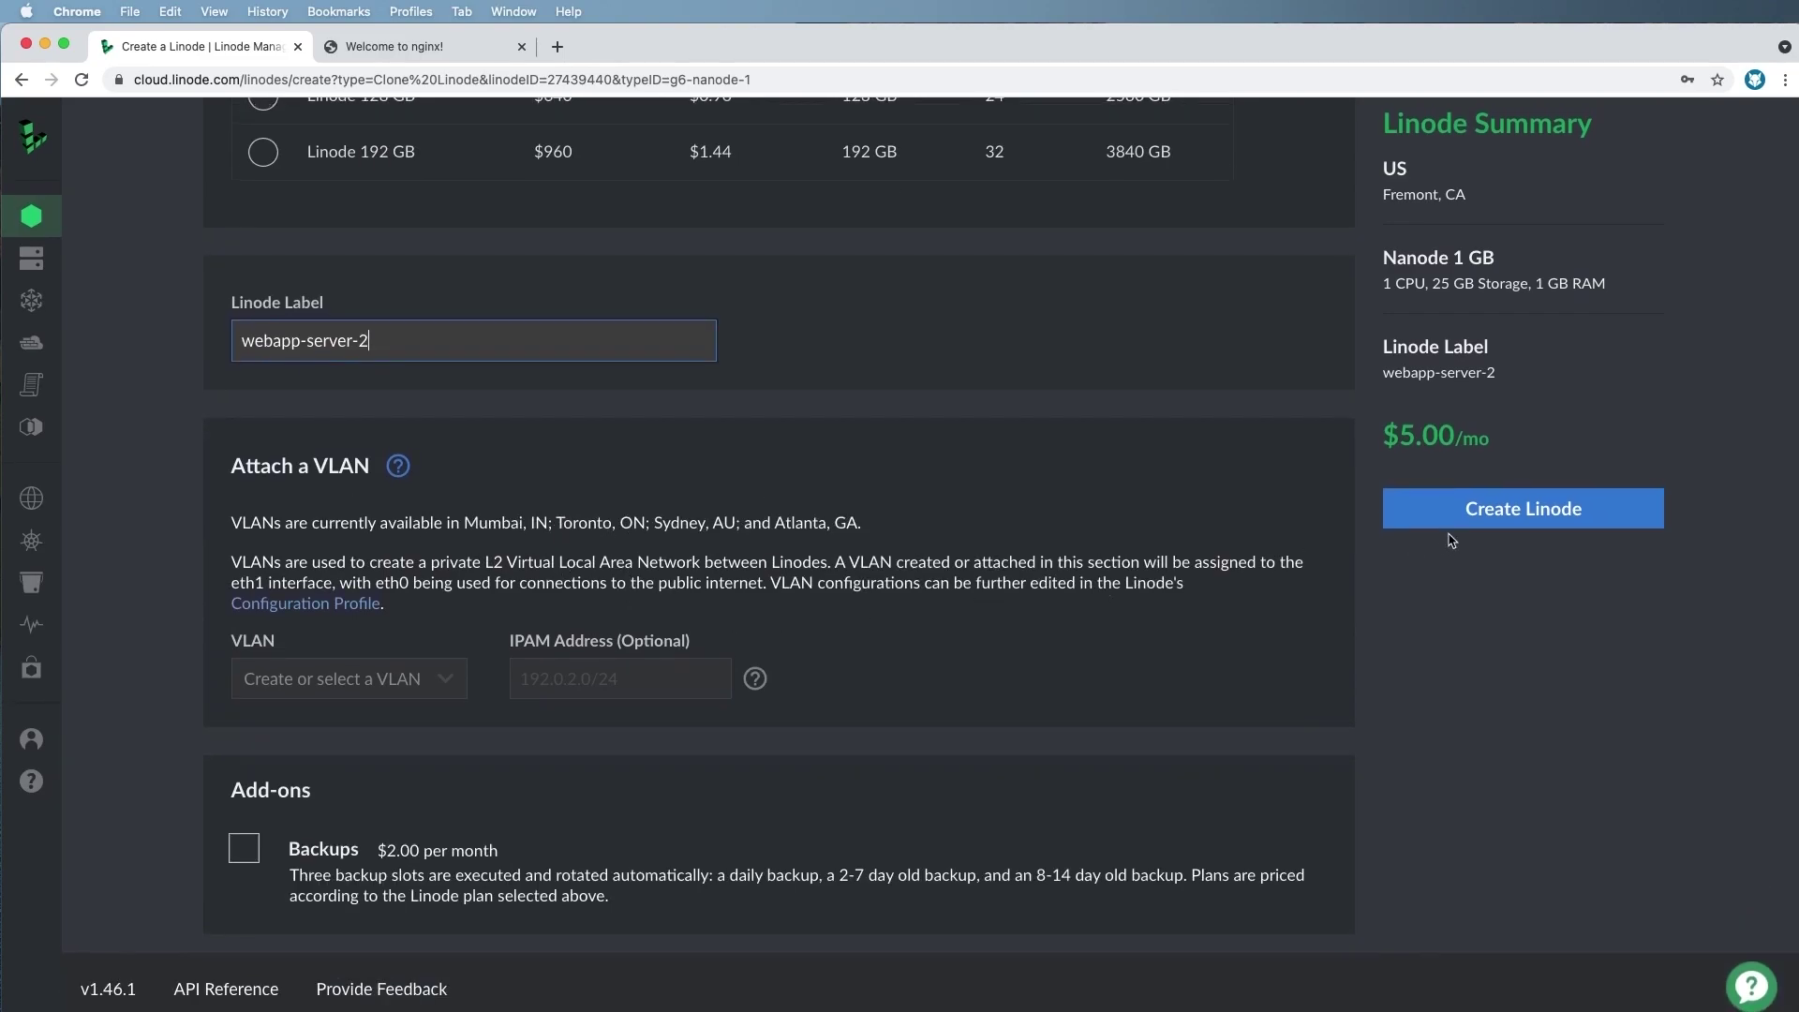
pyautogui.click(1447, 525)
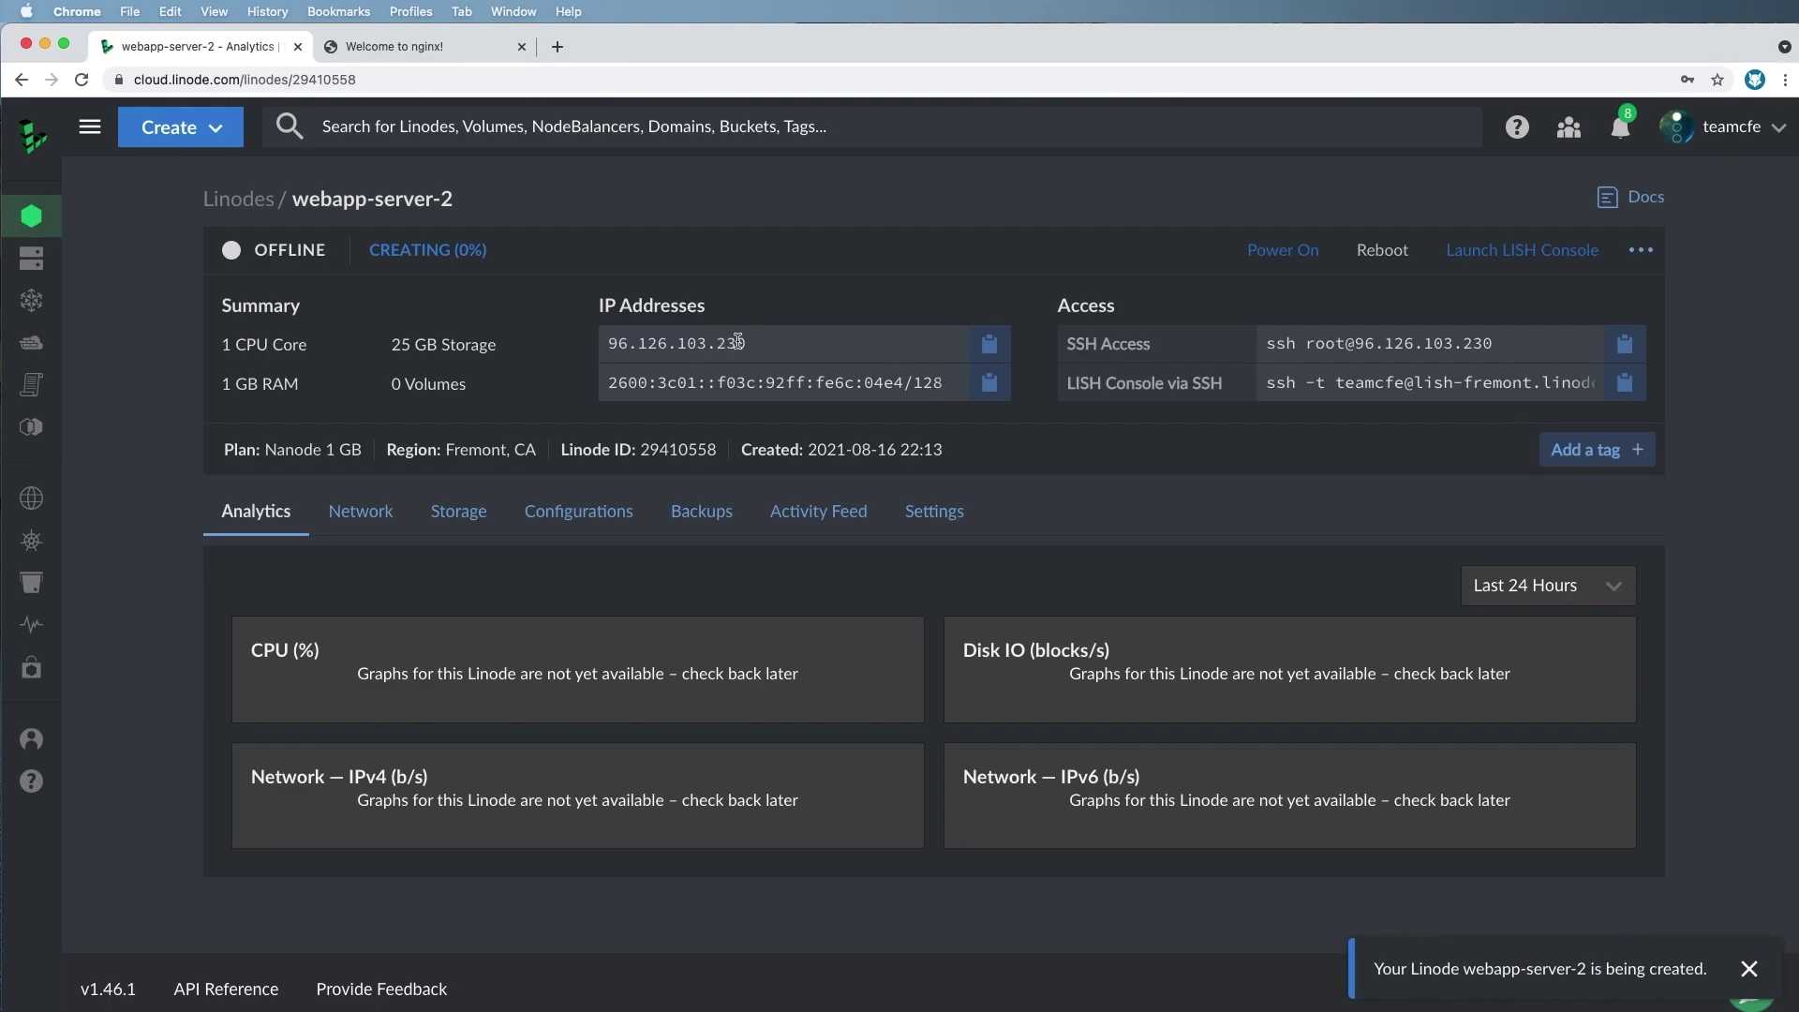
# - Copy webapp-server-2's IPv4 address into the new upstream entry in VS Code as "server 96.126.103.230;" and save the default file
pyautogui.click(991, 346)
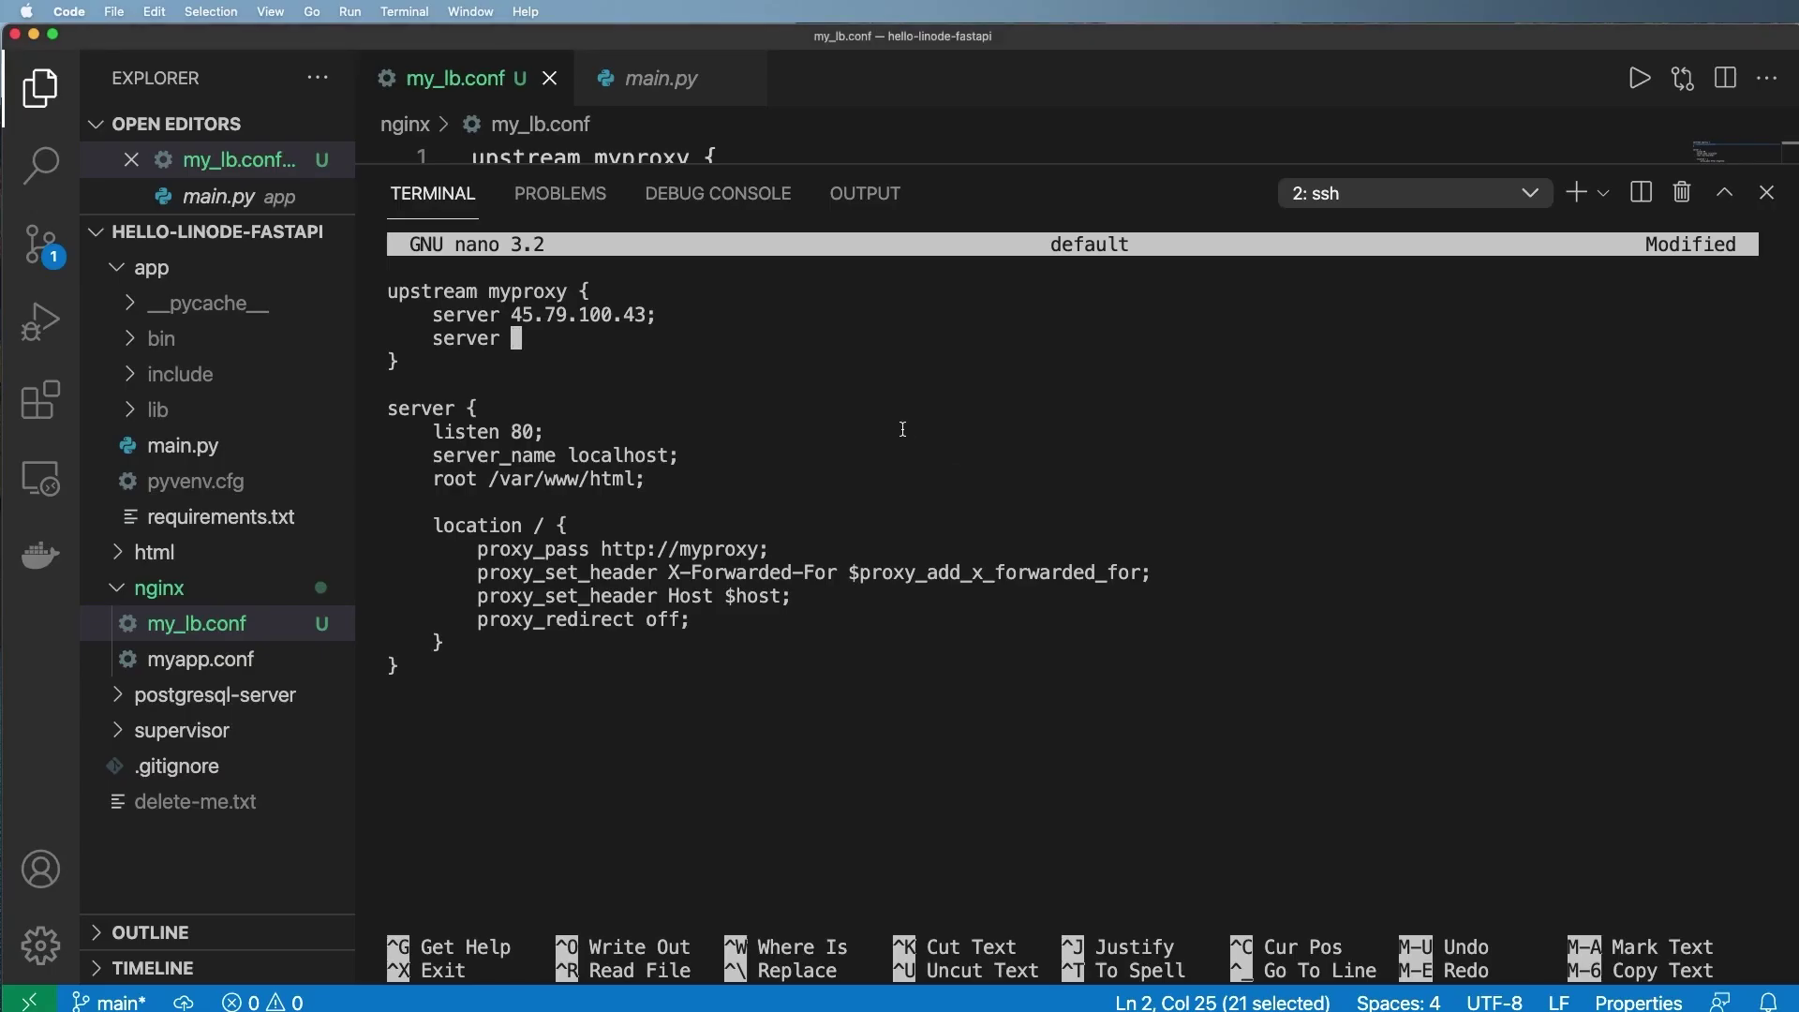
pyautogui.press('super+v')
pyautogui.write(';')
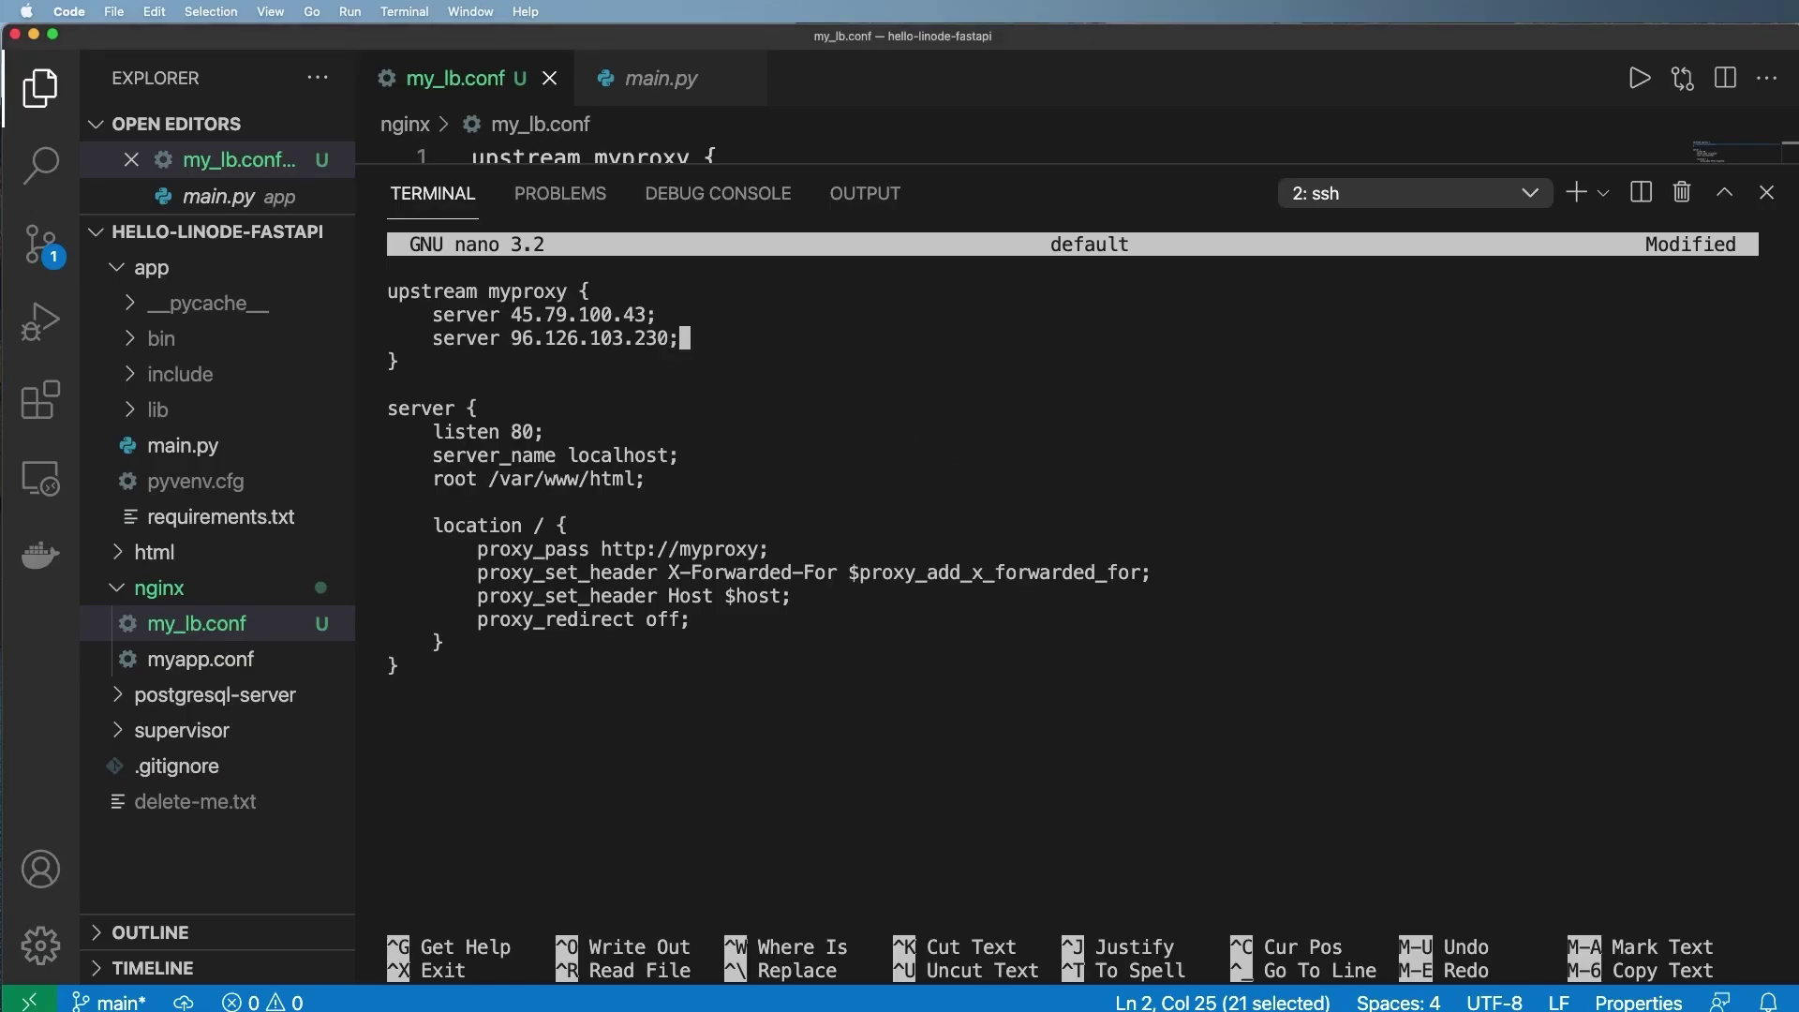
pyautogui.hotkey('ctrl', 'x')
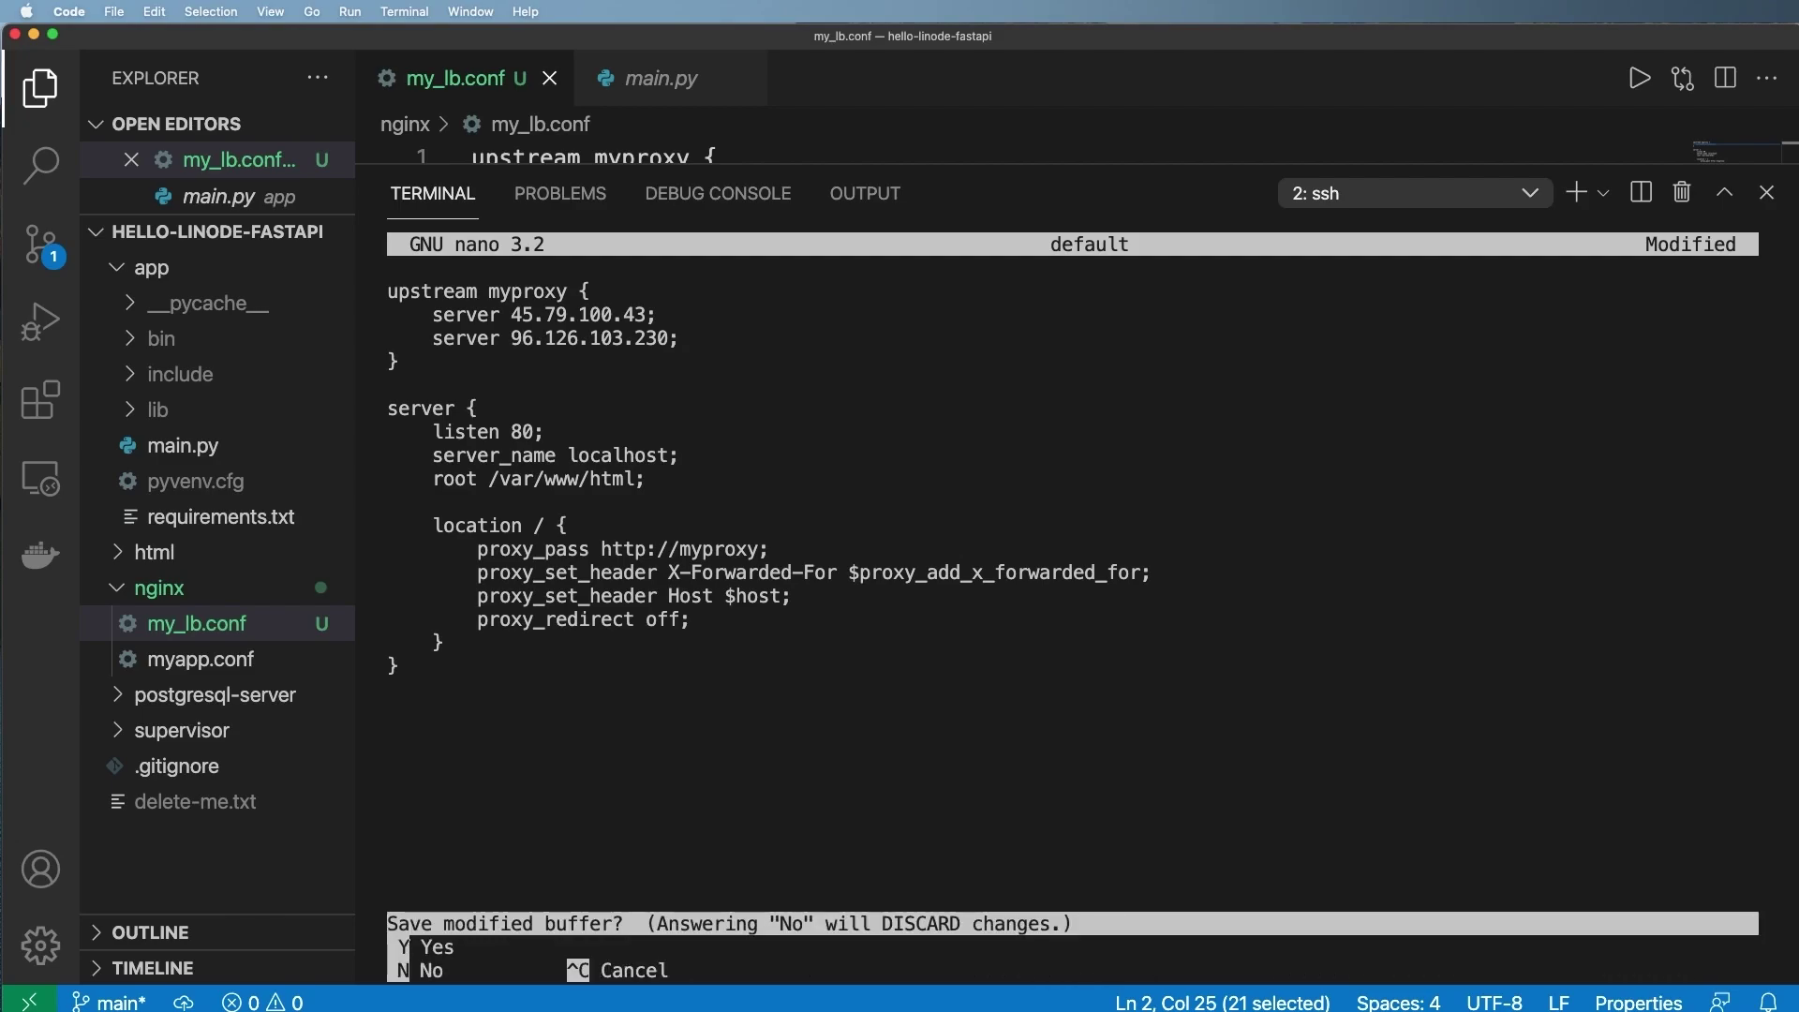
pyautogui.press('y')
pyautogui.press('Return')
# - Run "sudo systemctl reload nginx" on the load balancer
pyautogui.press('Up')
pyautogui.press('Up')
pyautogui.press('Return')
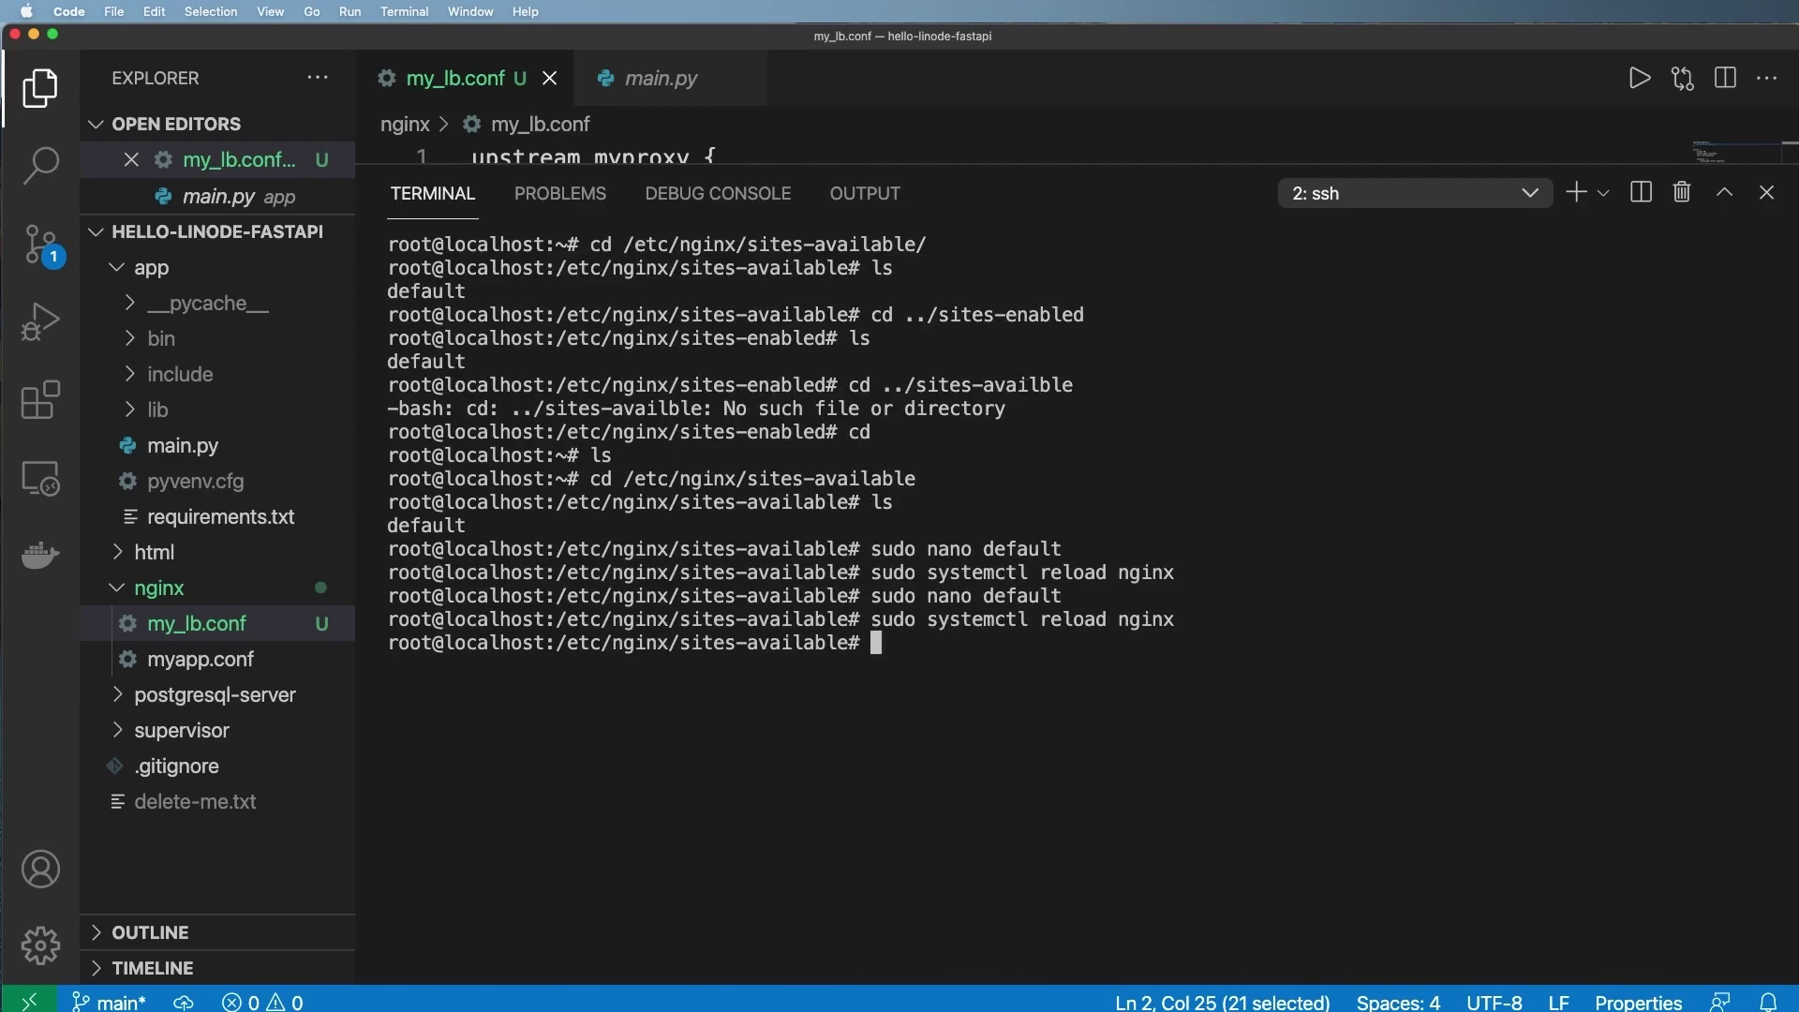
# - In Chrome, reload the page at 45.79.81.206 and check webapp-server-2's creation progress in Linode Manager
pyautogui.press('super+Tab')
pyautogui.click(426, 51)
pyautogui.press('super+r')
pyautogui.press('super+r')
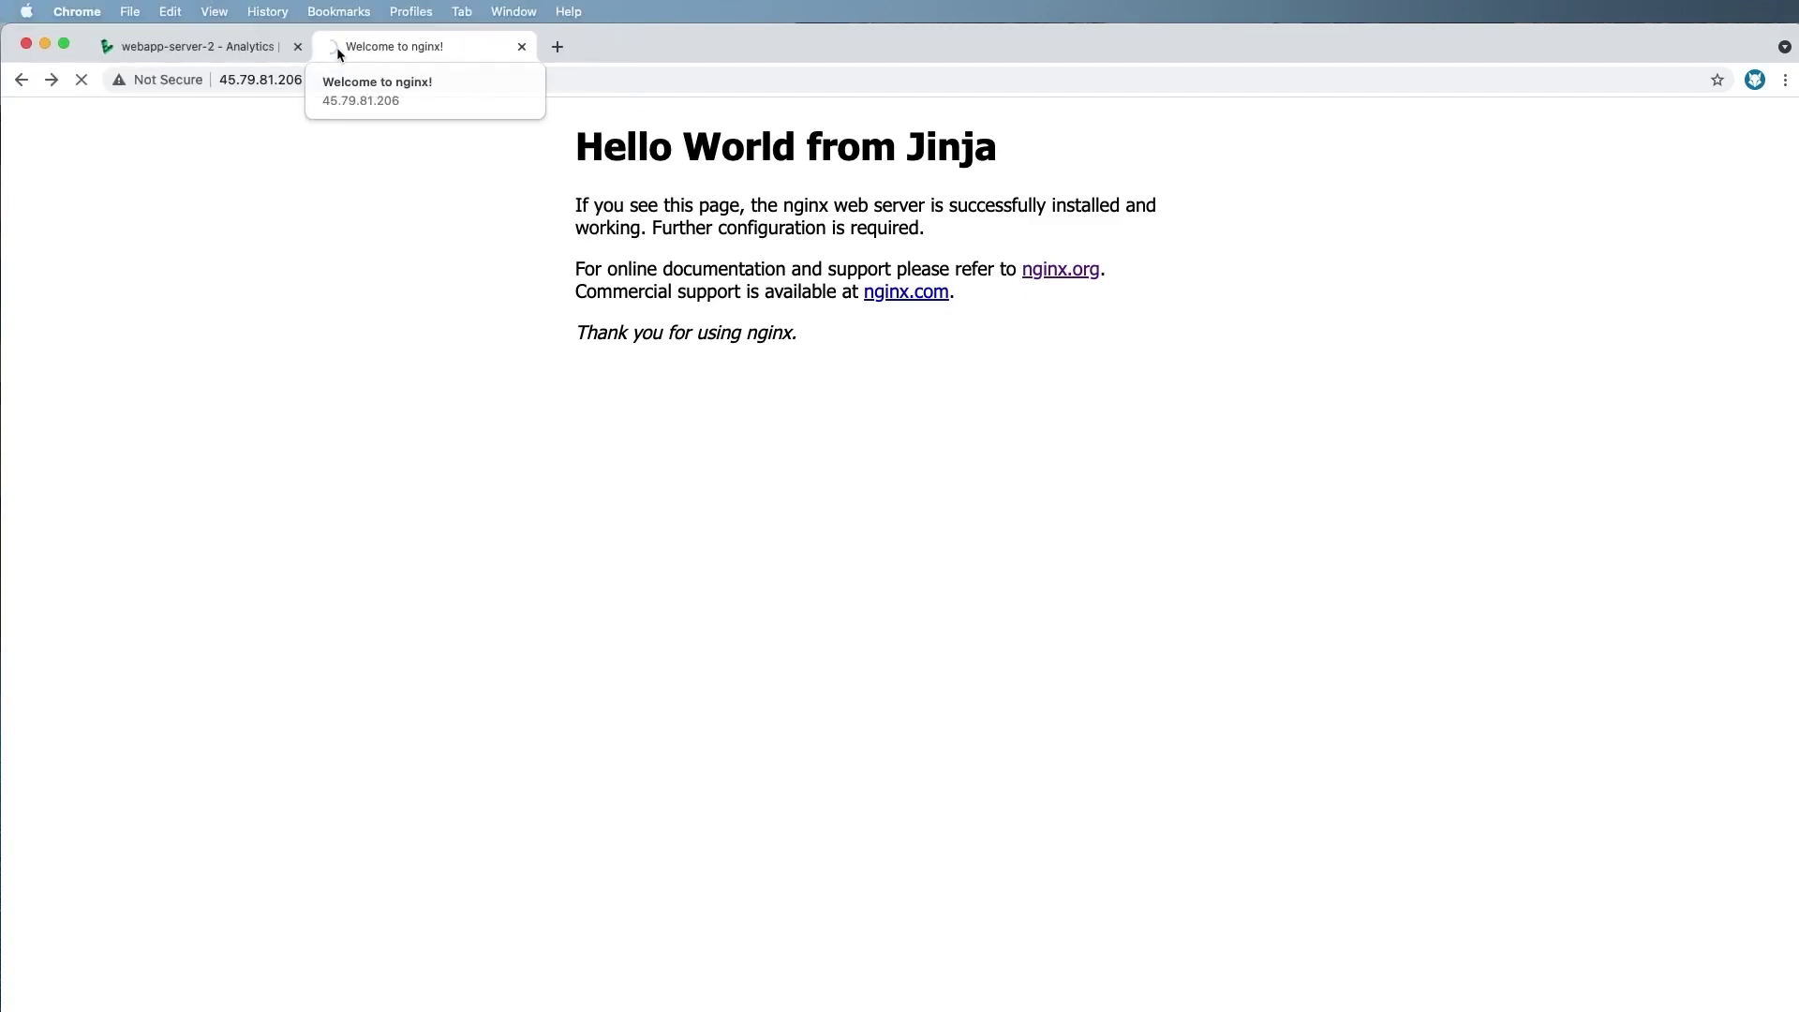
pyautogui.click(187, 46)
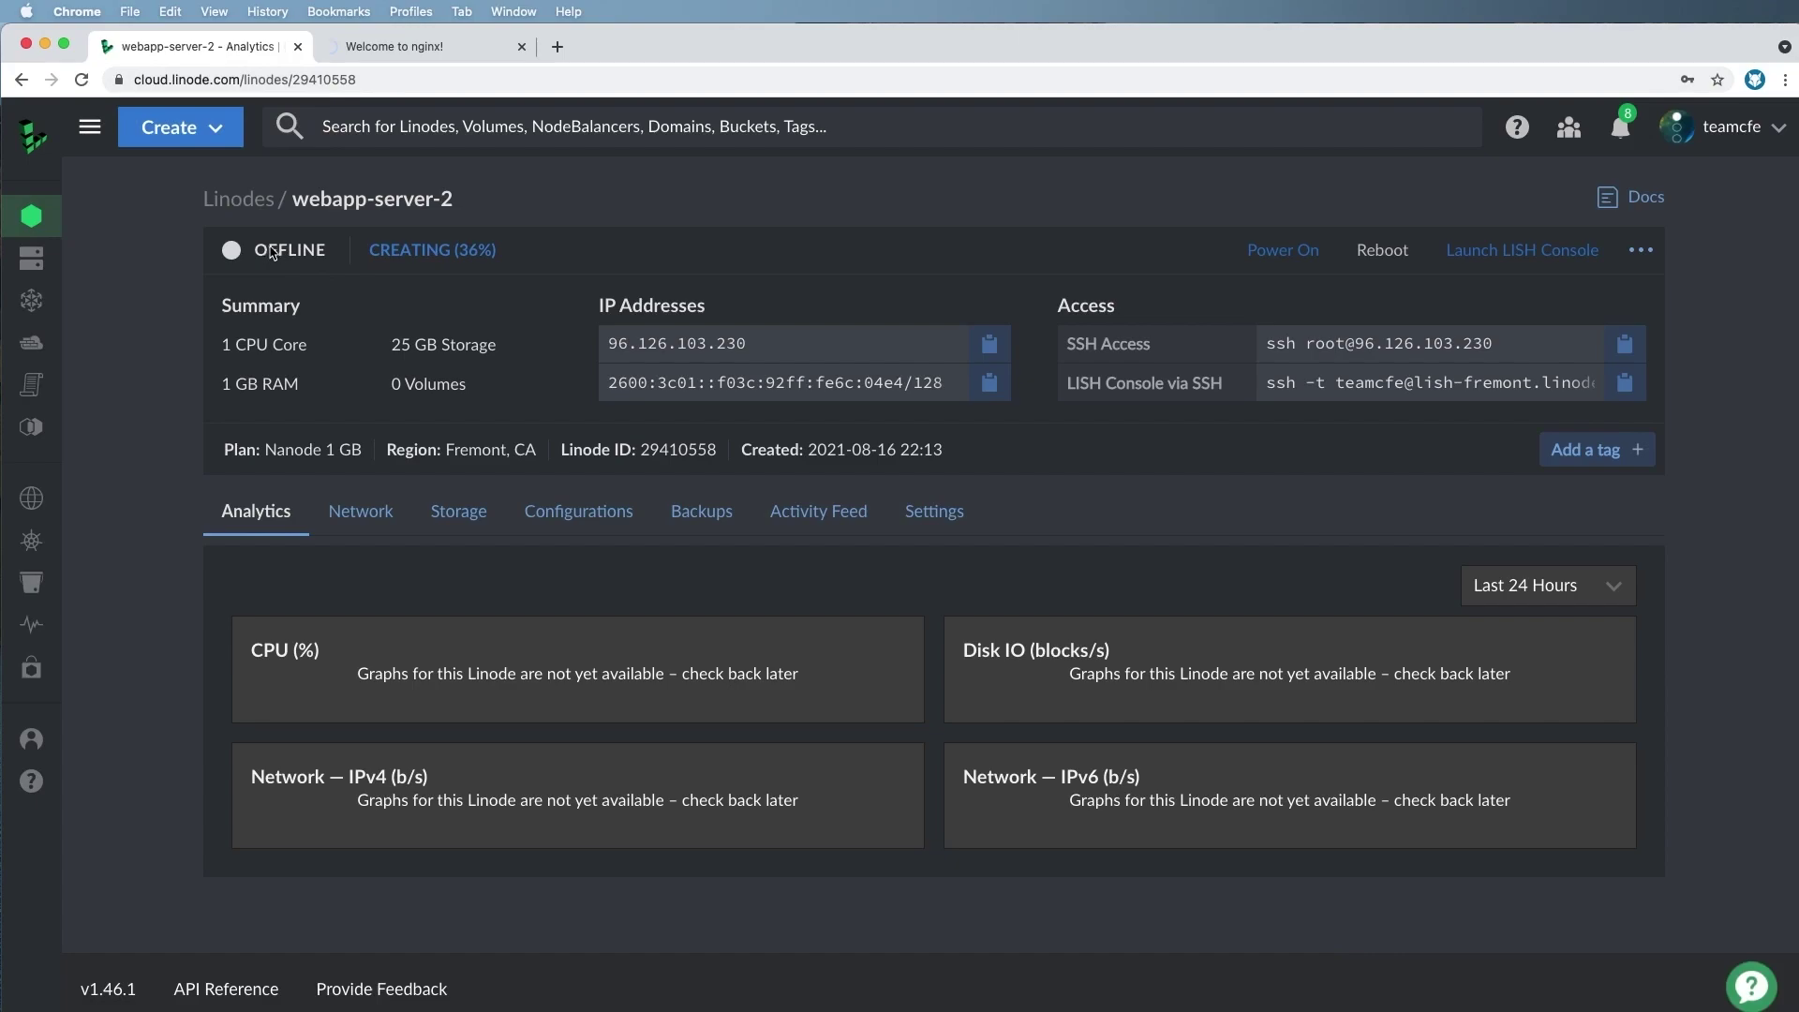
pyautogui.click(403, 48)
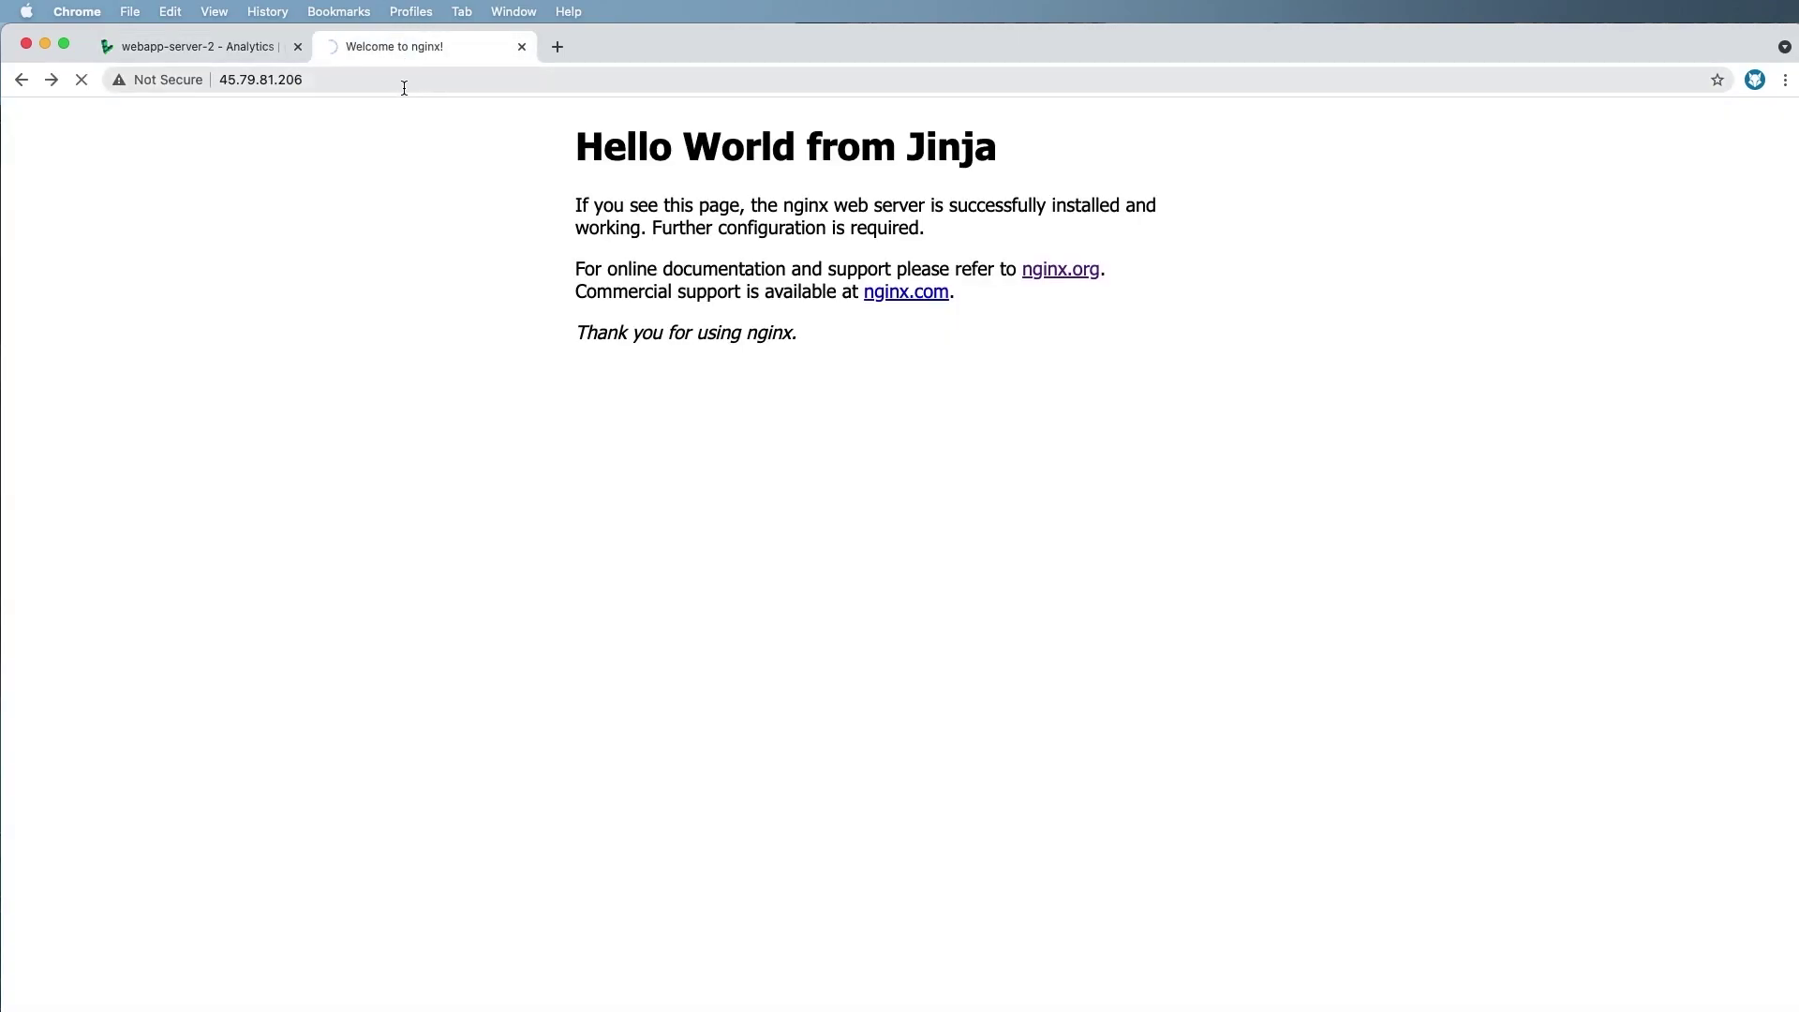
# - Reload the page at 45.79.81.206 several times to check the load balancer's response
pyautogui.click(407, 82)
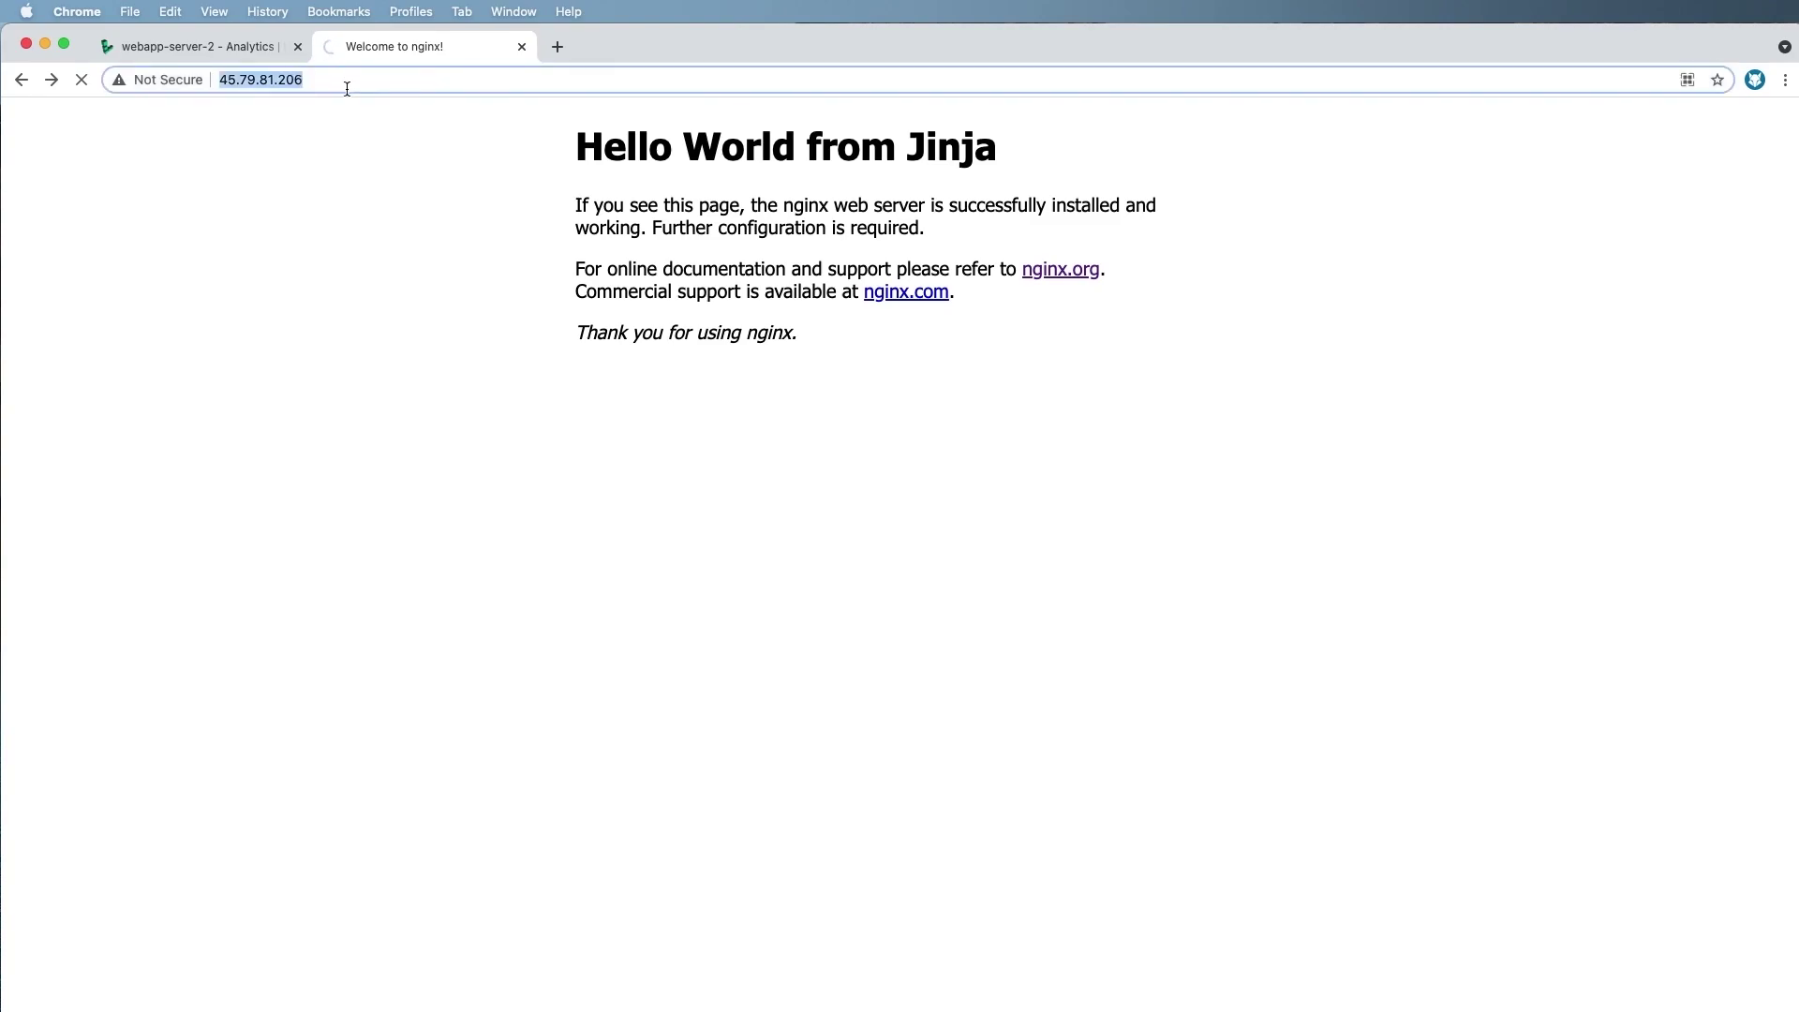
pyautogui.press('super+Tab')
pyautogui.press('super+Tab')
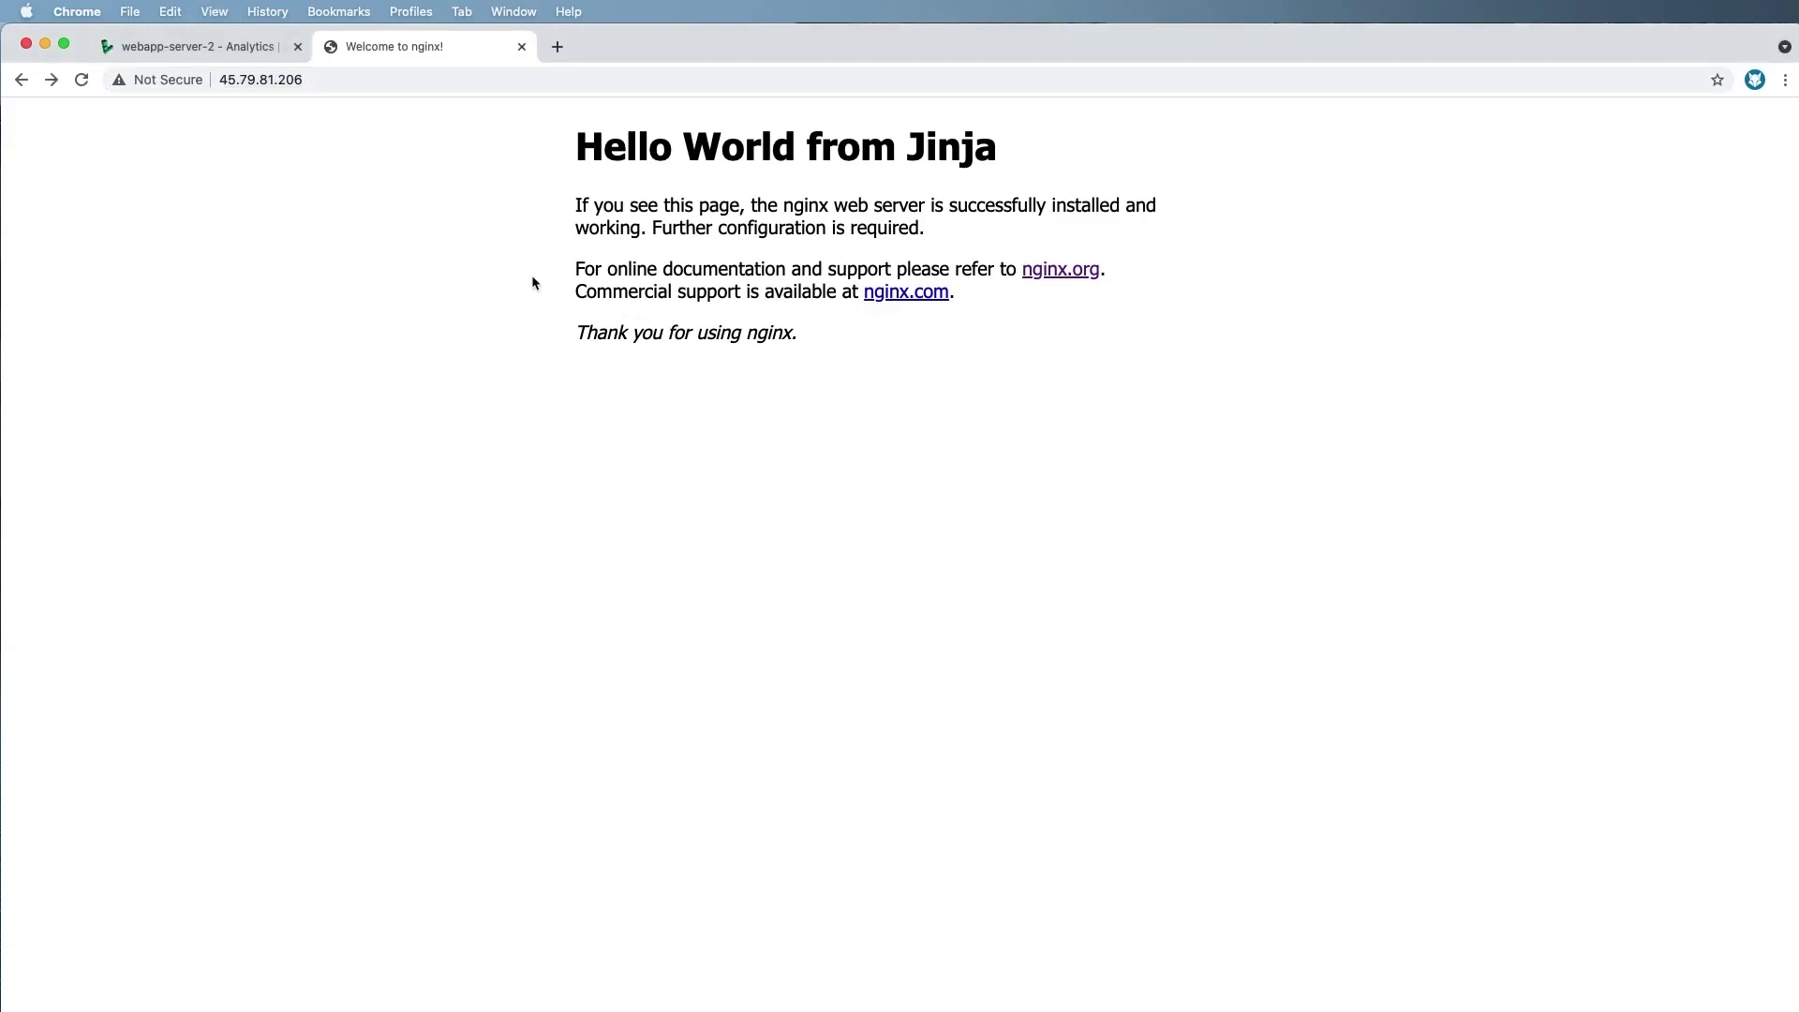
pyautogui.click(325, 79)
pyautogui.press('Return')
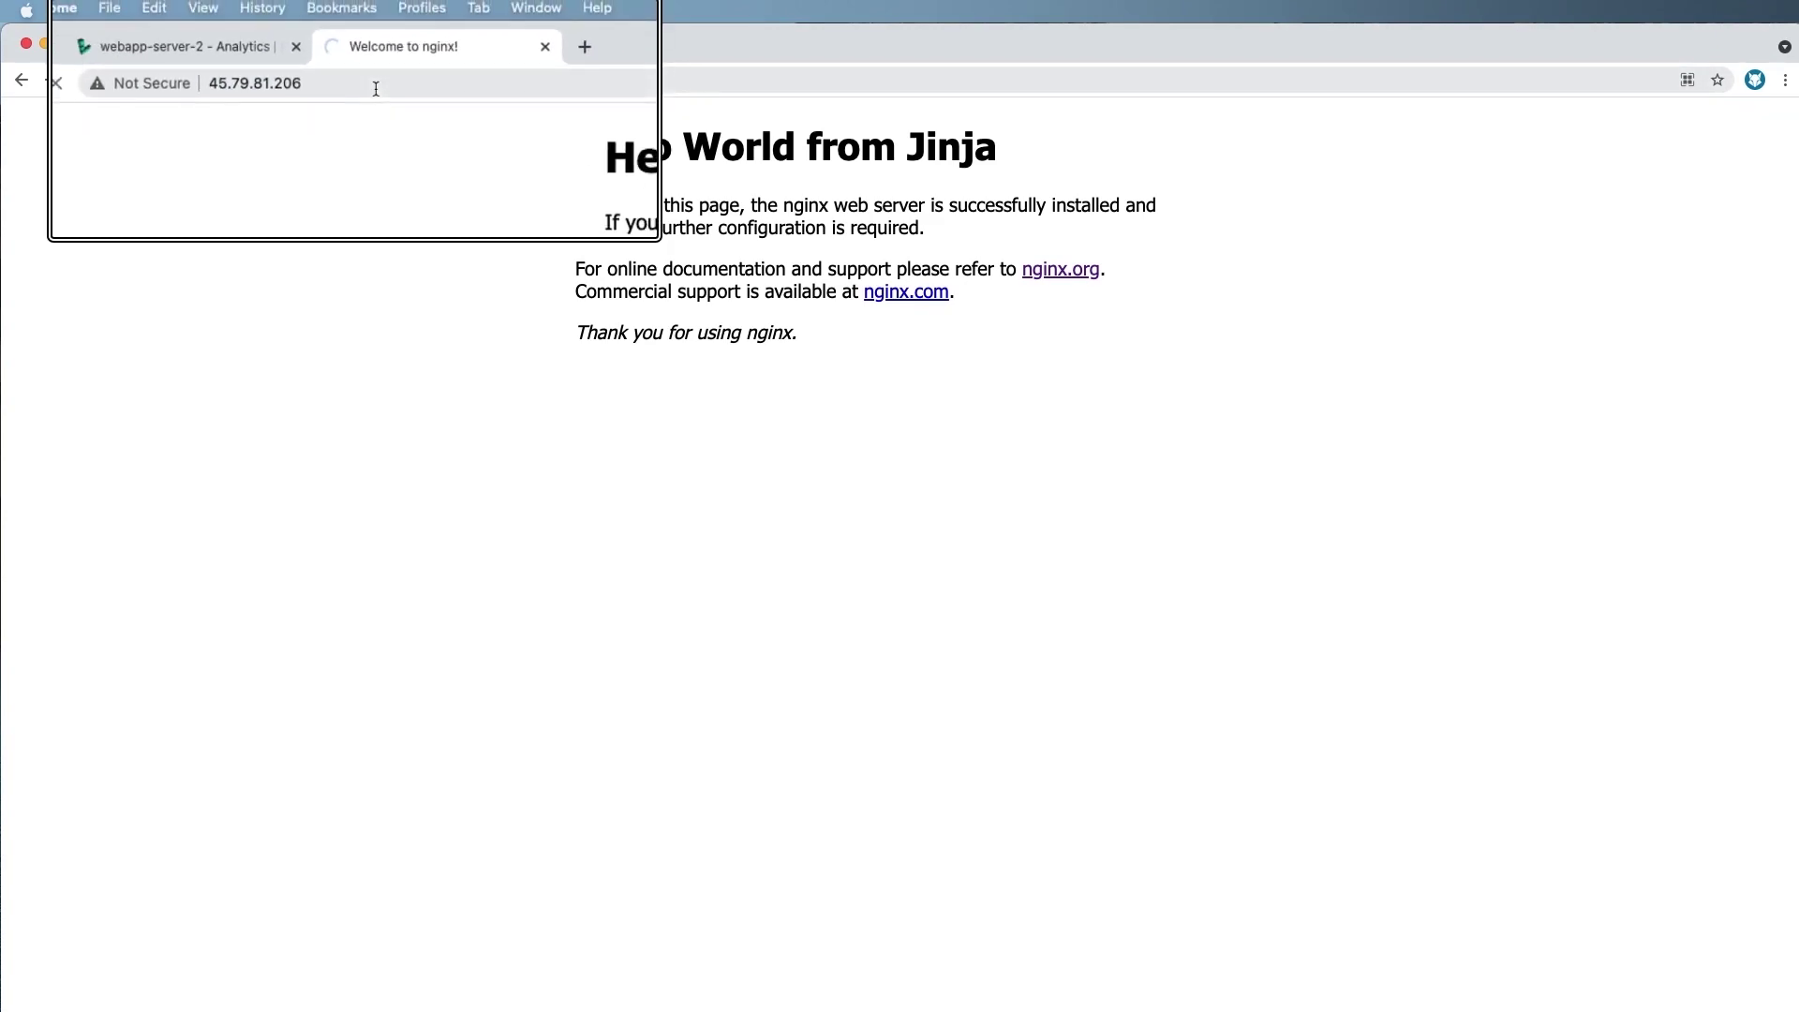
pyautogui.click(368, 81)
pyautogui.press('Return')
pyautogui.click(359, 83)
pyautogui.press('Return')
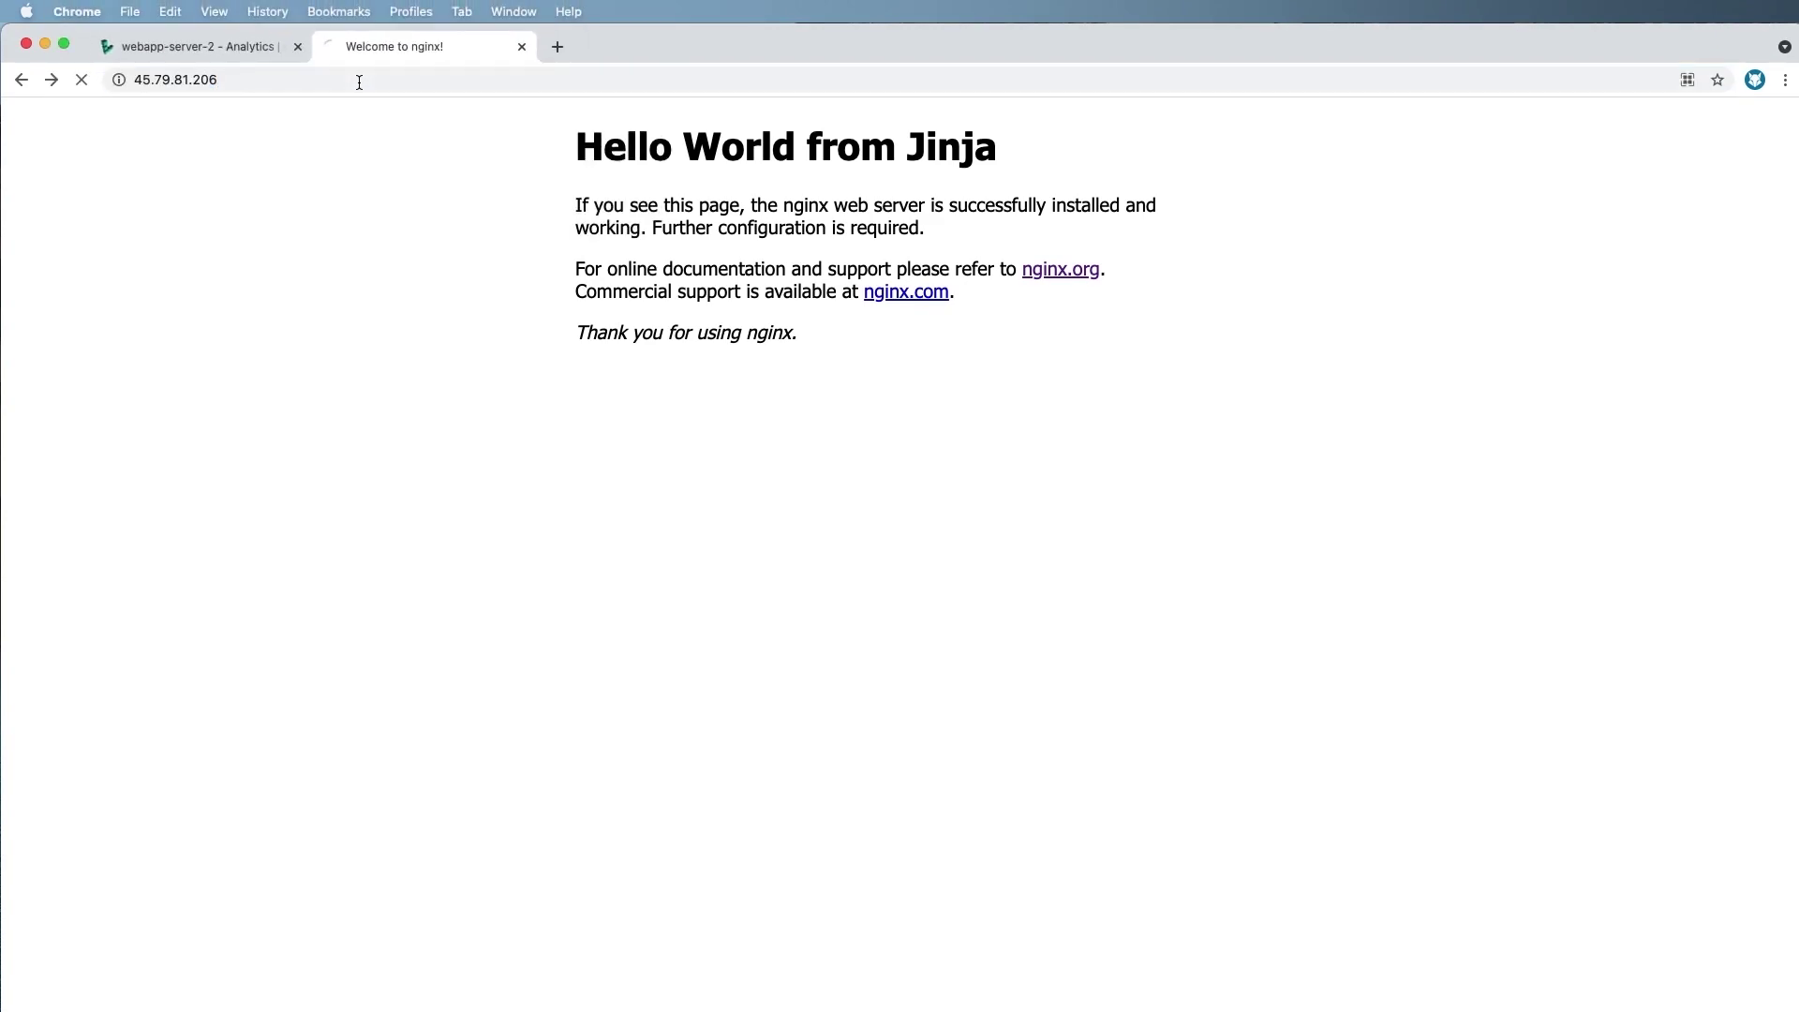
# - Power on webapp-server-2 in Linode Manager and reload the page at 45.79.81.206 while it boots
pyautogui.click(239, 55)
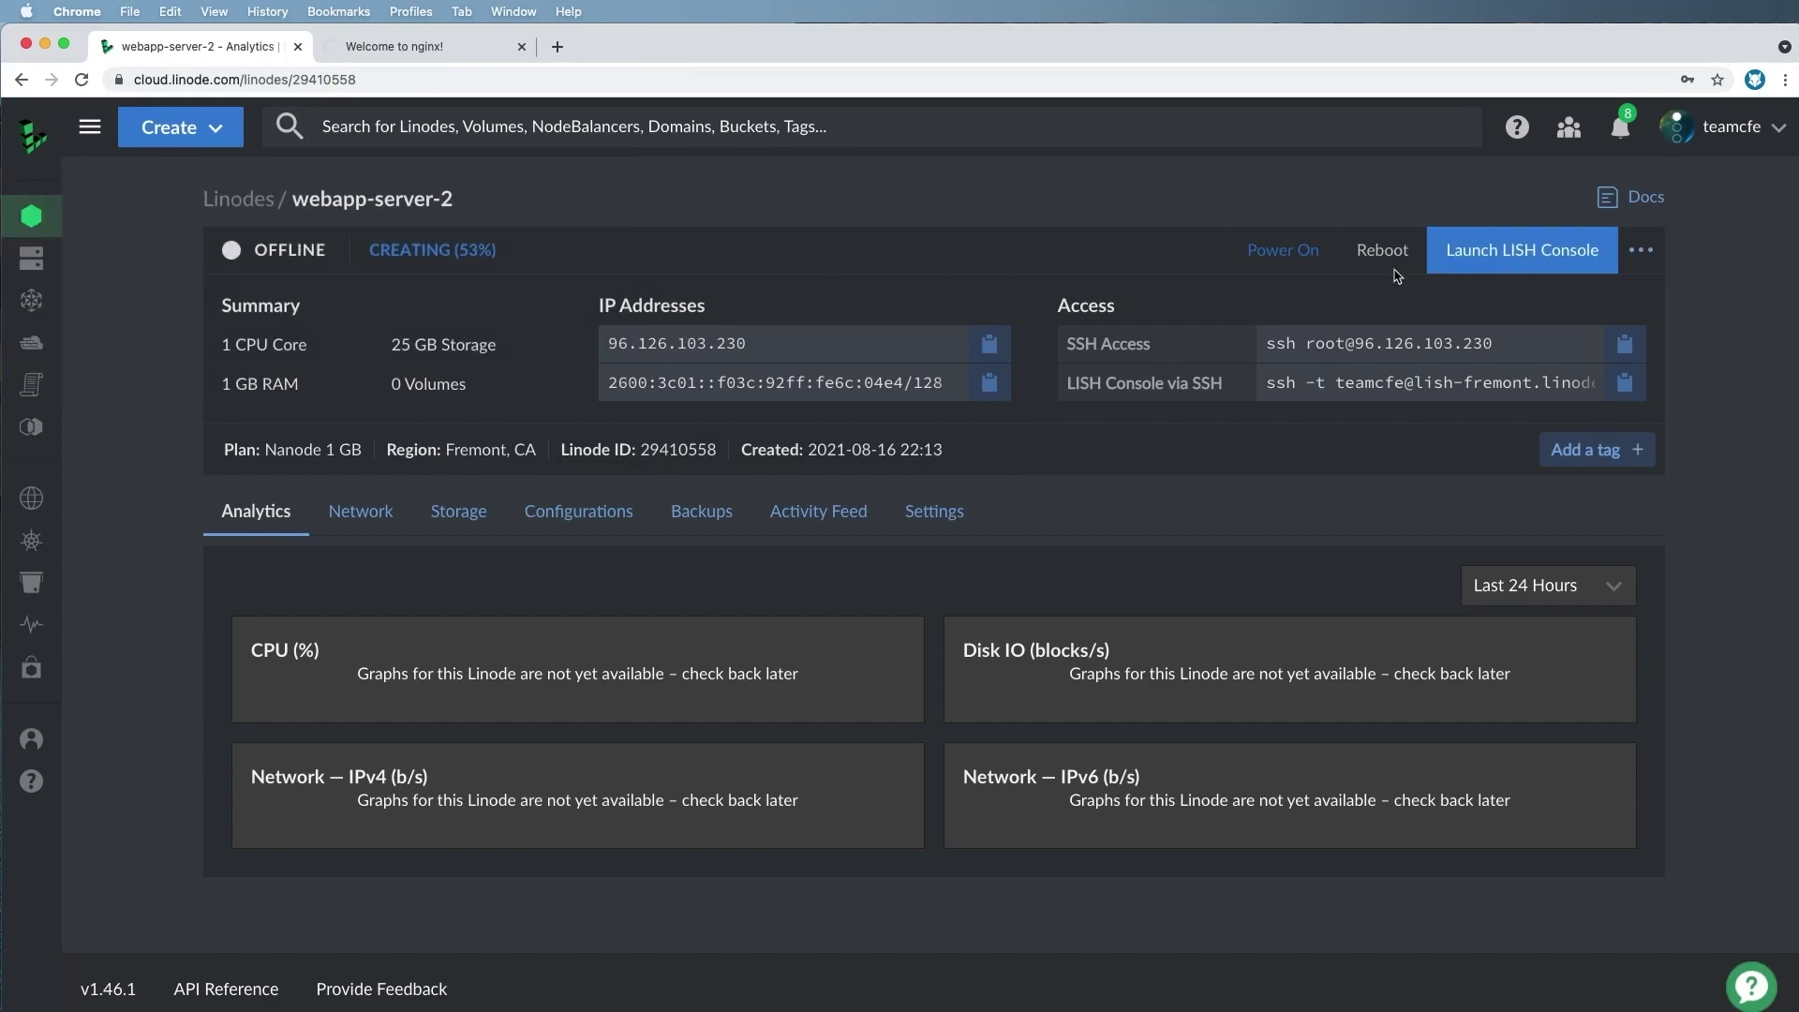
pyautogui.click(1275, 249)
pyautogui.click(1046, 614)
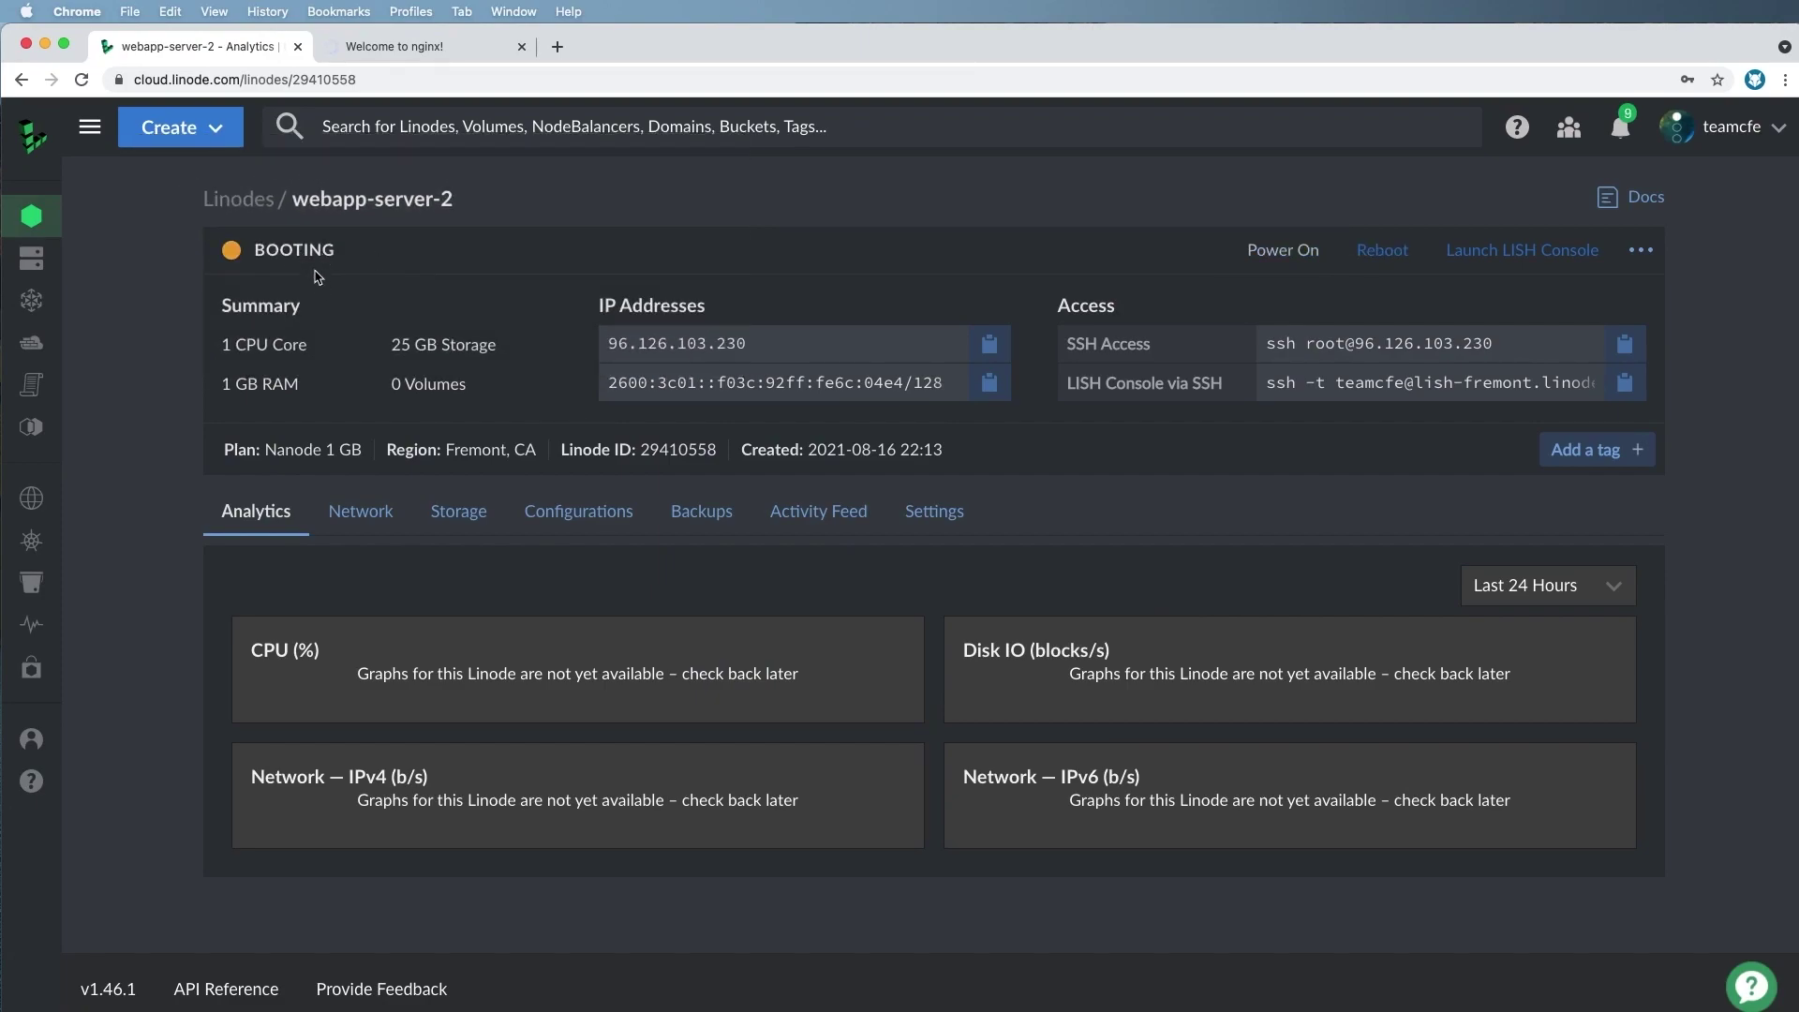
pyautogui.click(407, 49)
pyautogui.press('super+r')
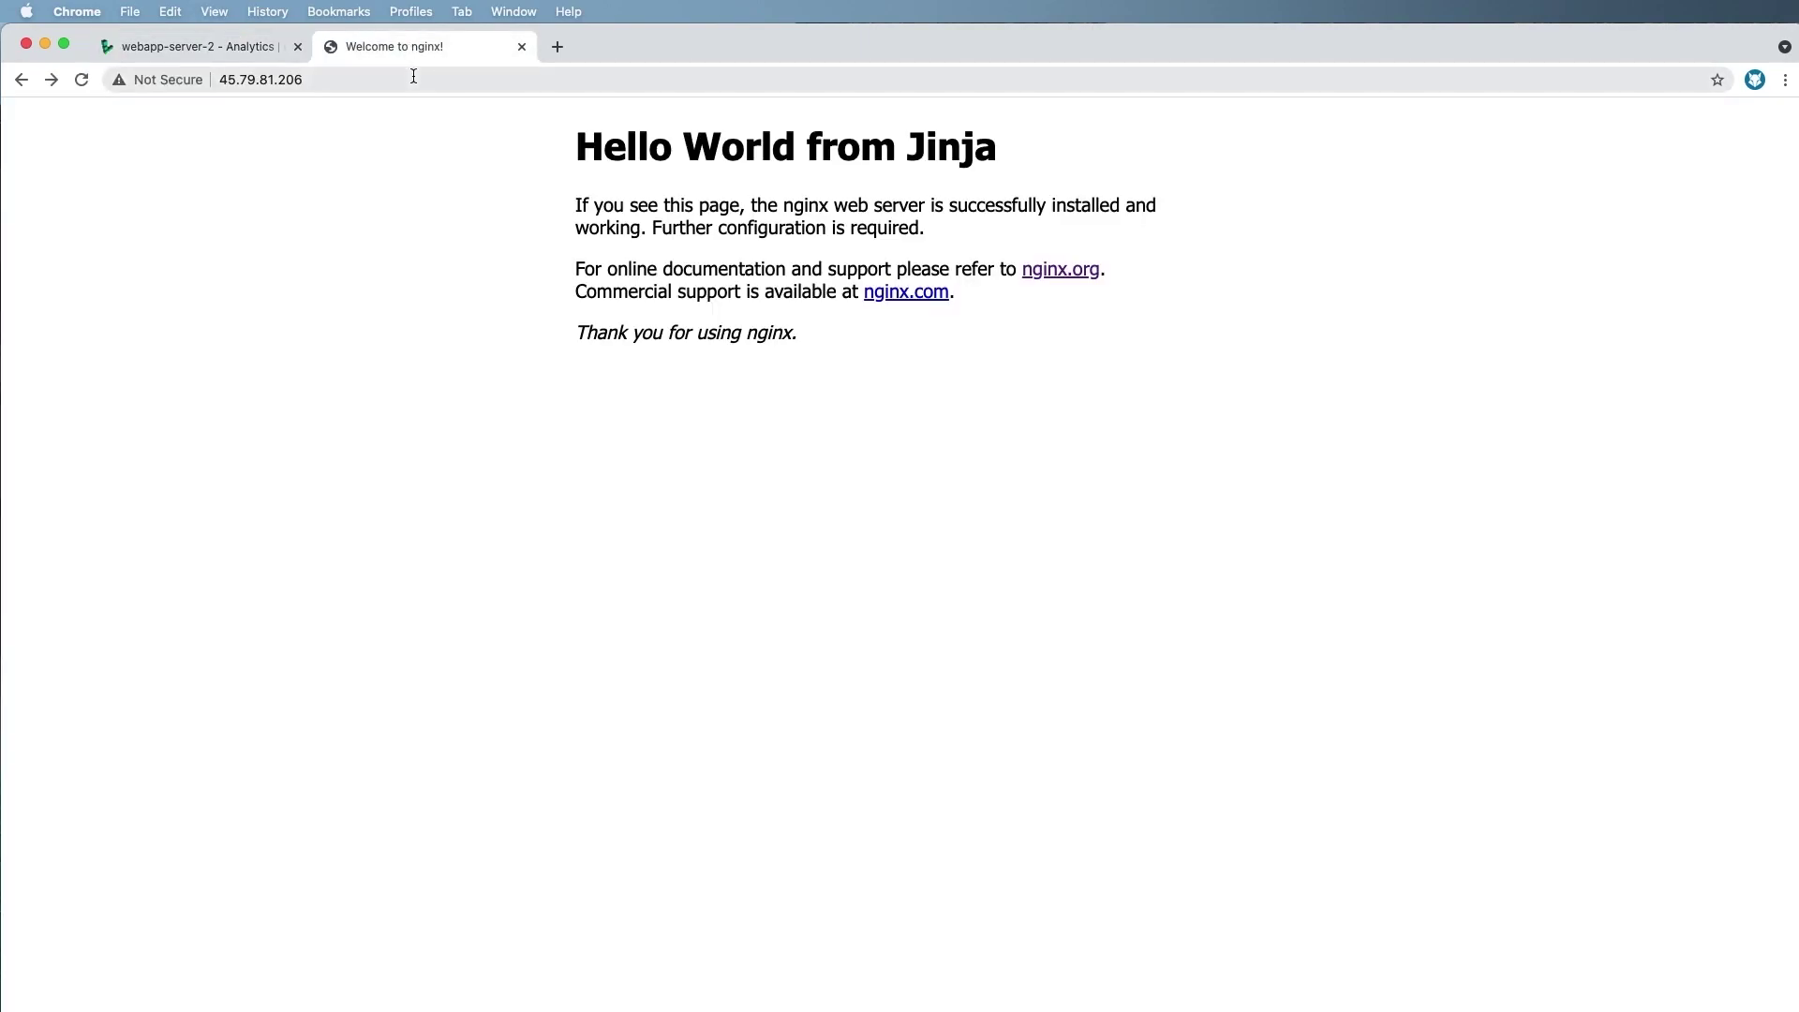
pyautogui.click(255, 46)
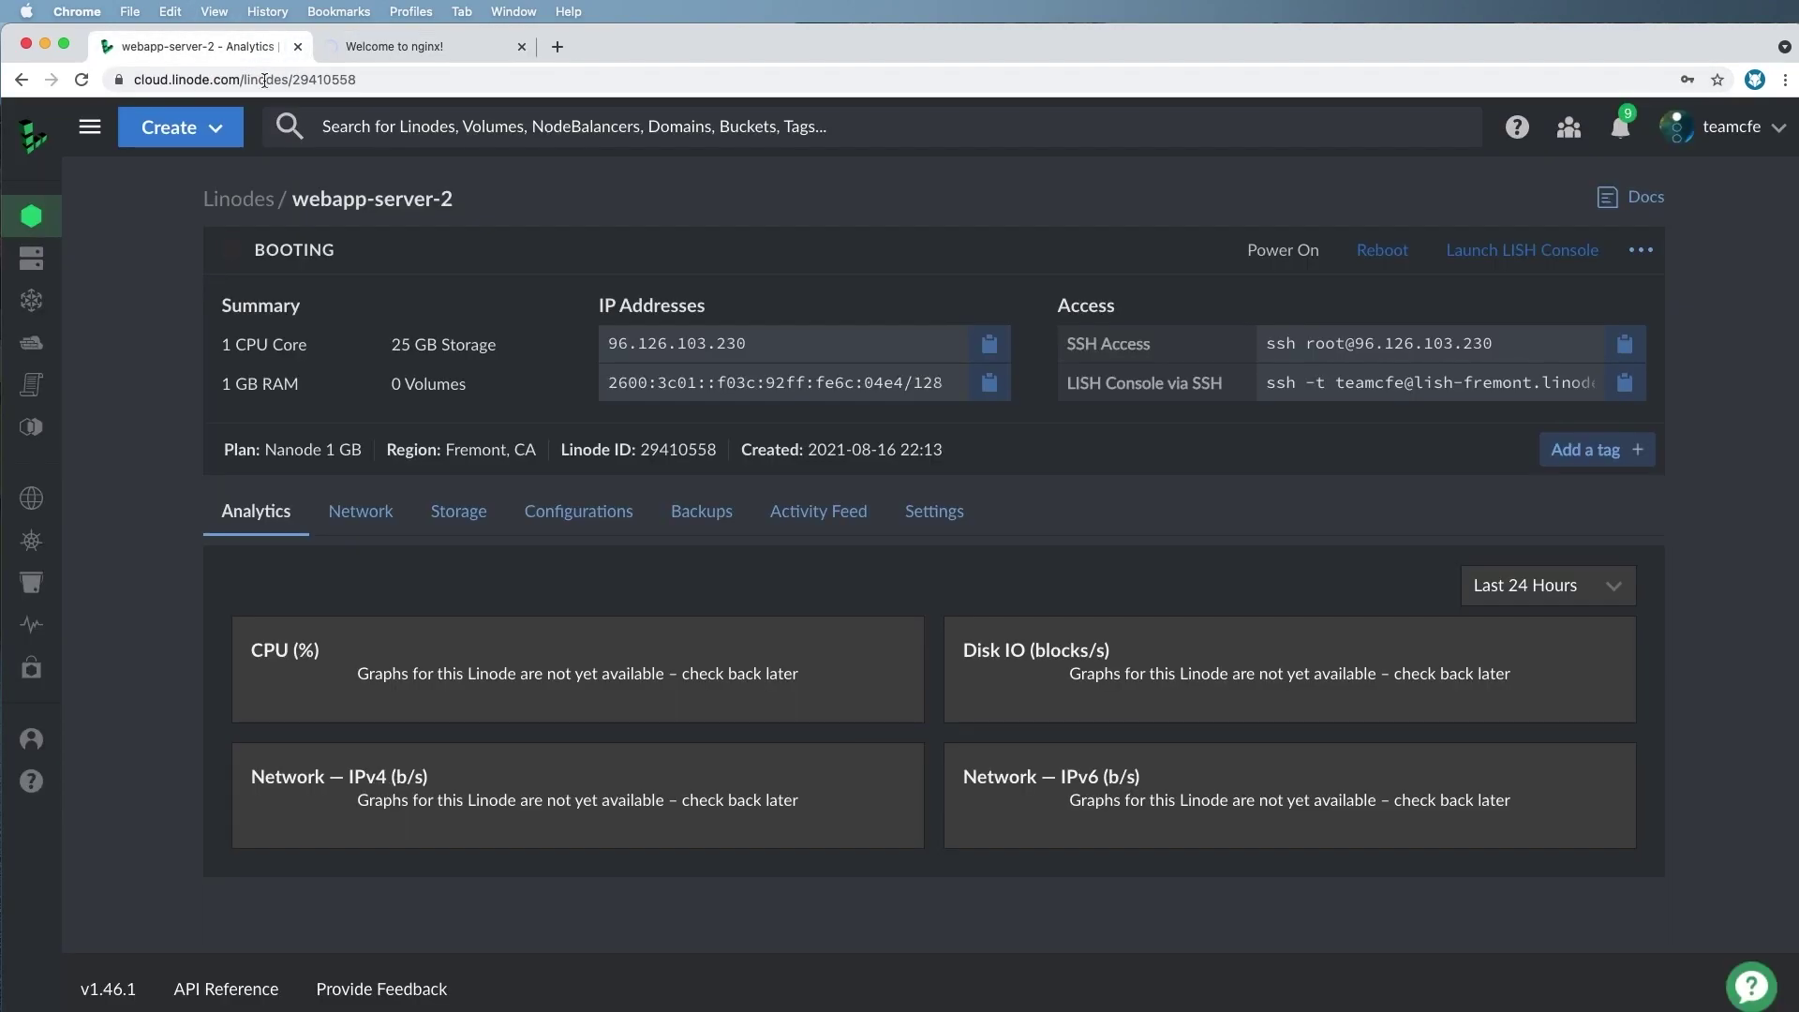
# - Switch to VS Code and create a new file named ip.py in the app folder
pyautogui.press('super+Tab')
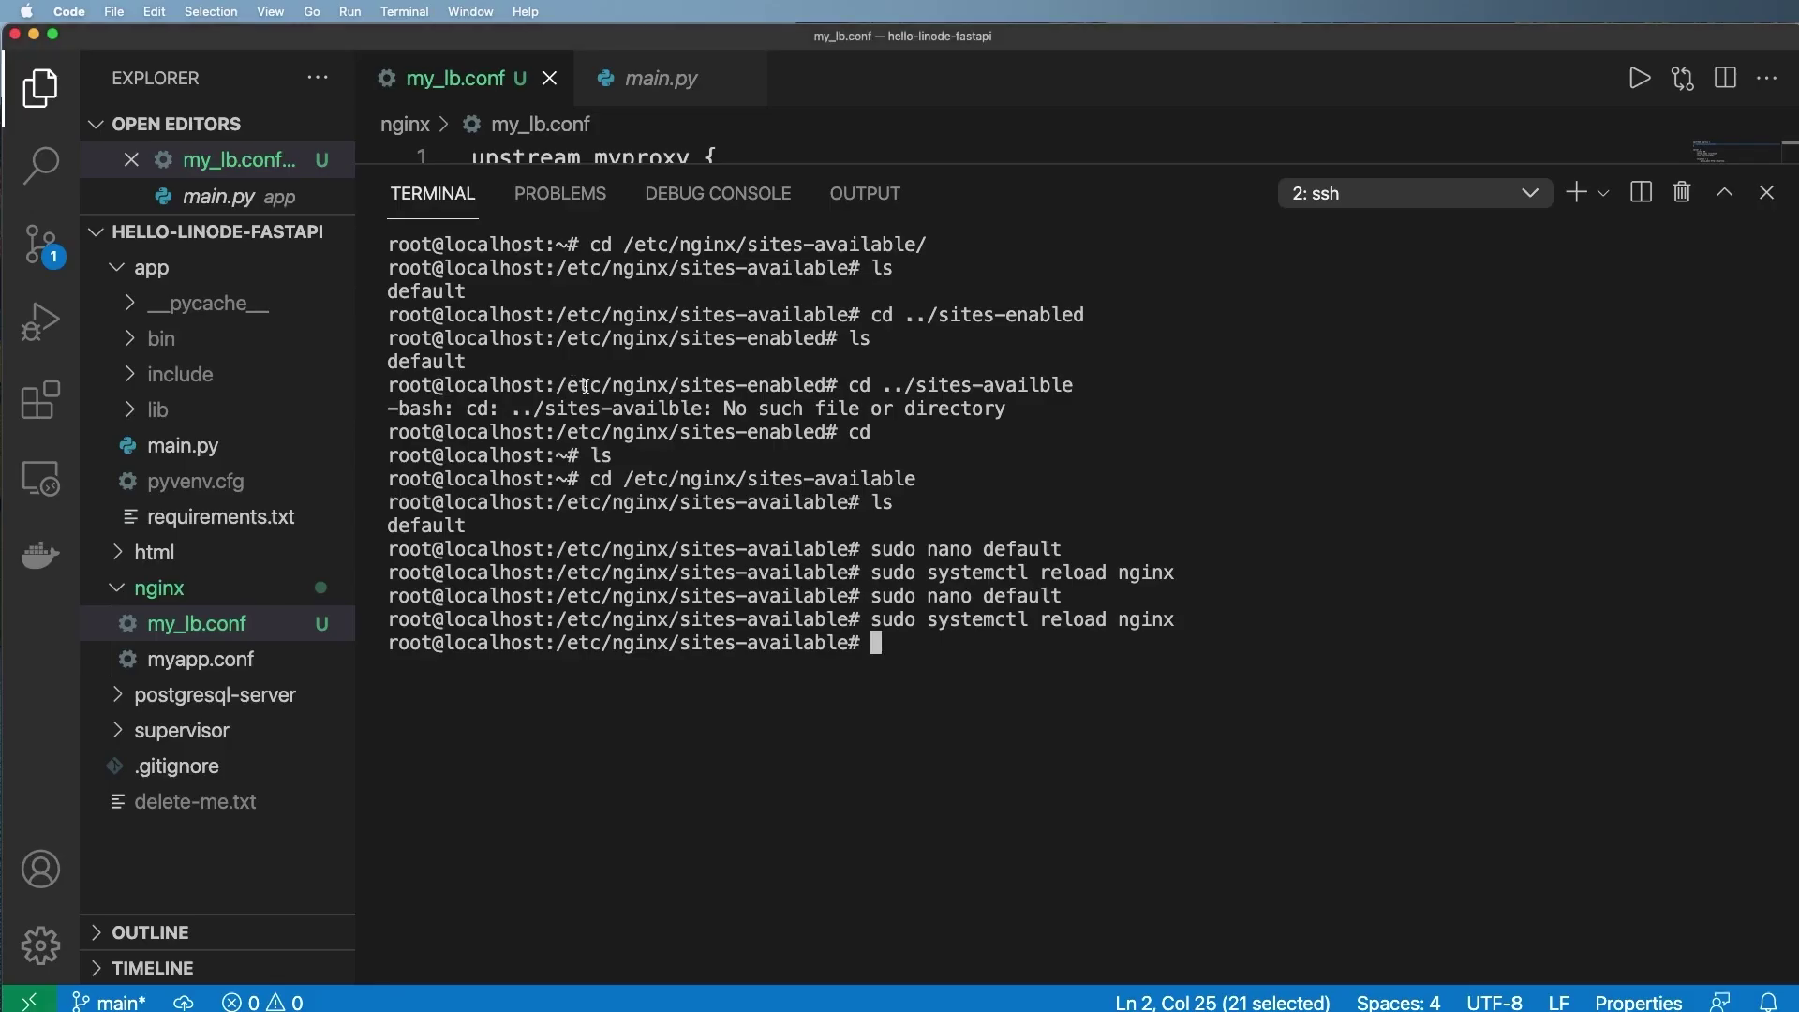
pyautogui.hotkey('ctrl', '`')
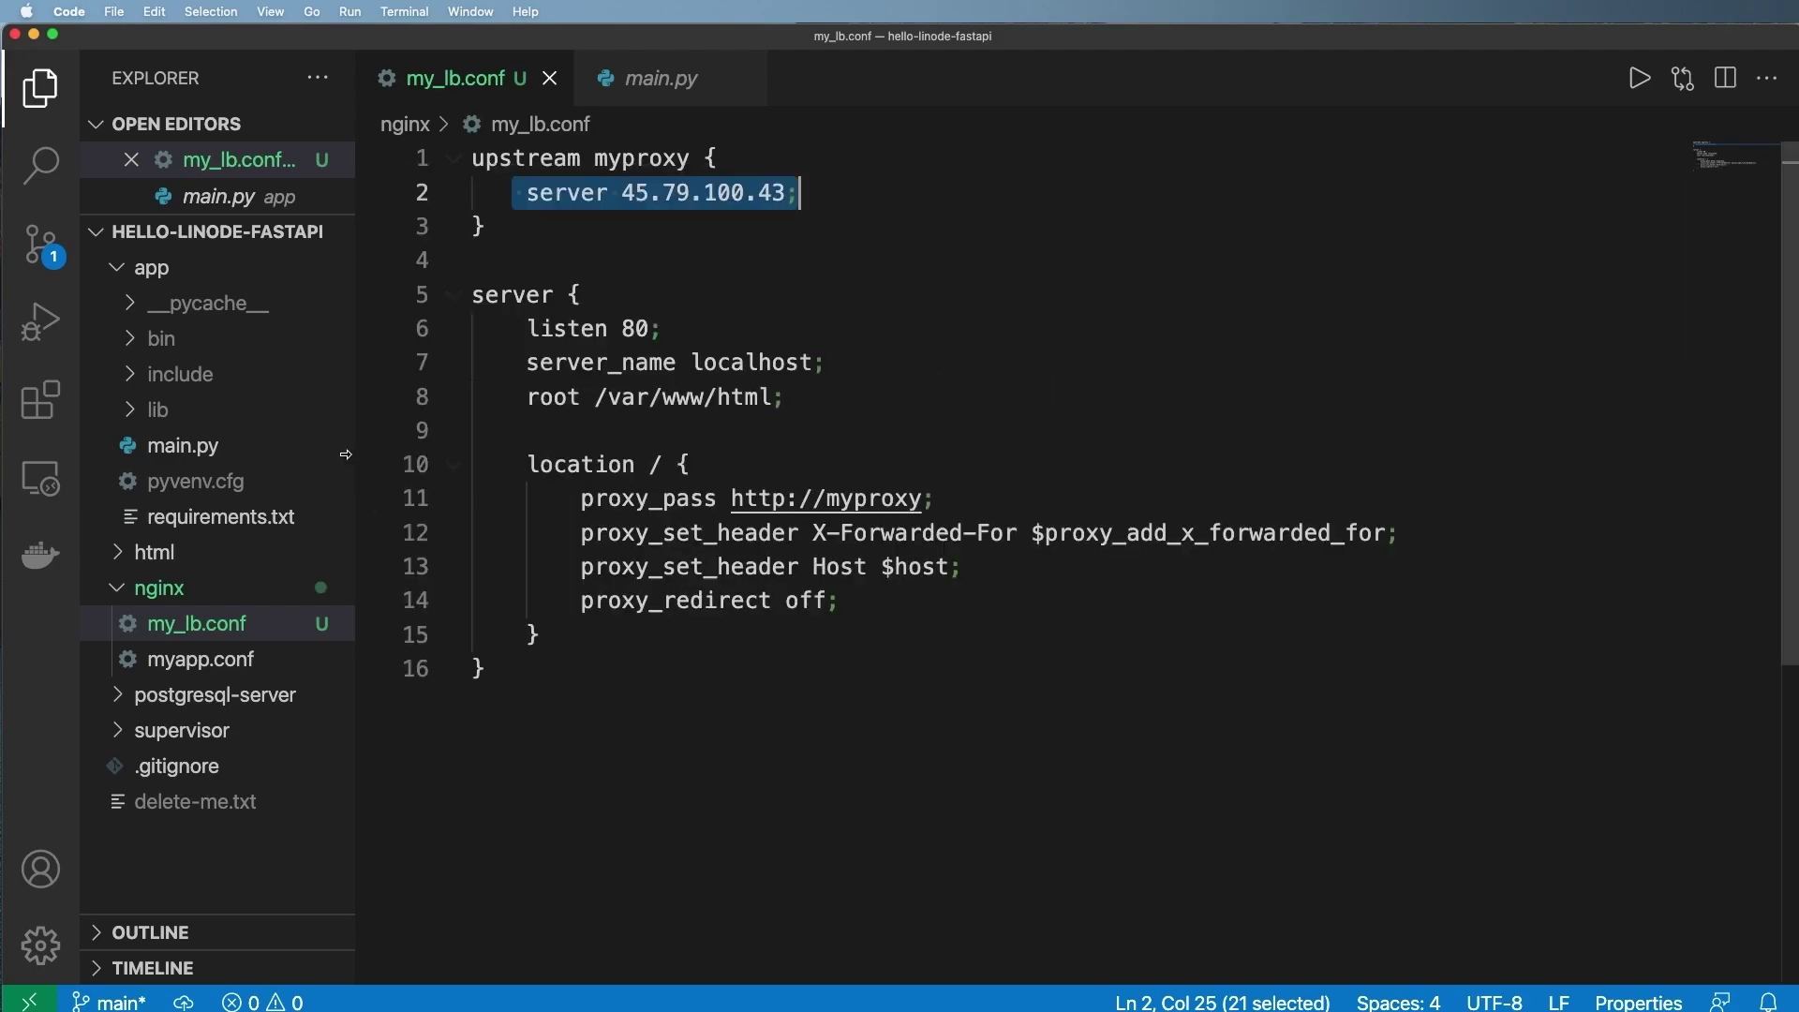
pyautogui.click(192, 582)
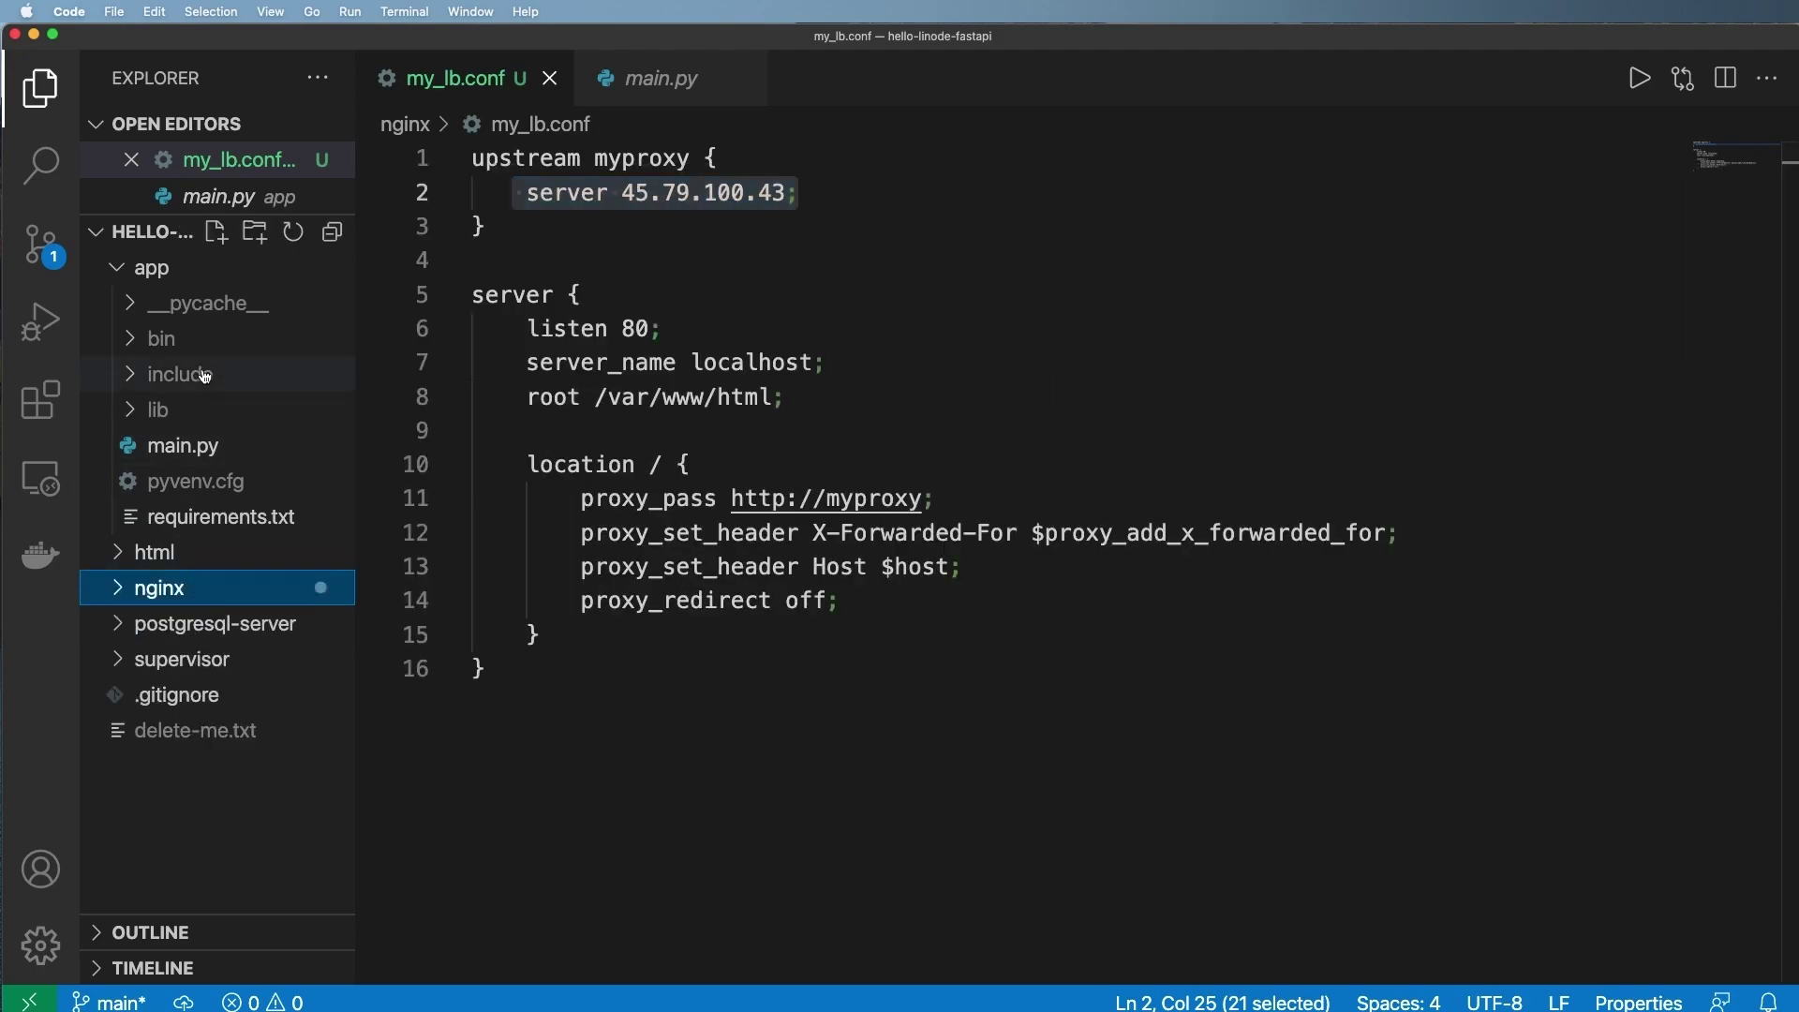
pyautogui.click(200, 447)
pyautogui.click(773, 489)
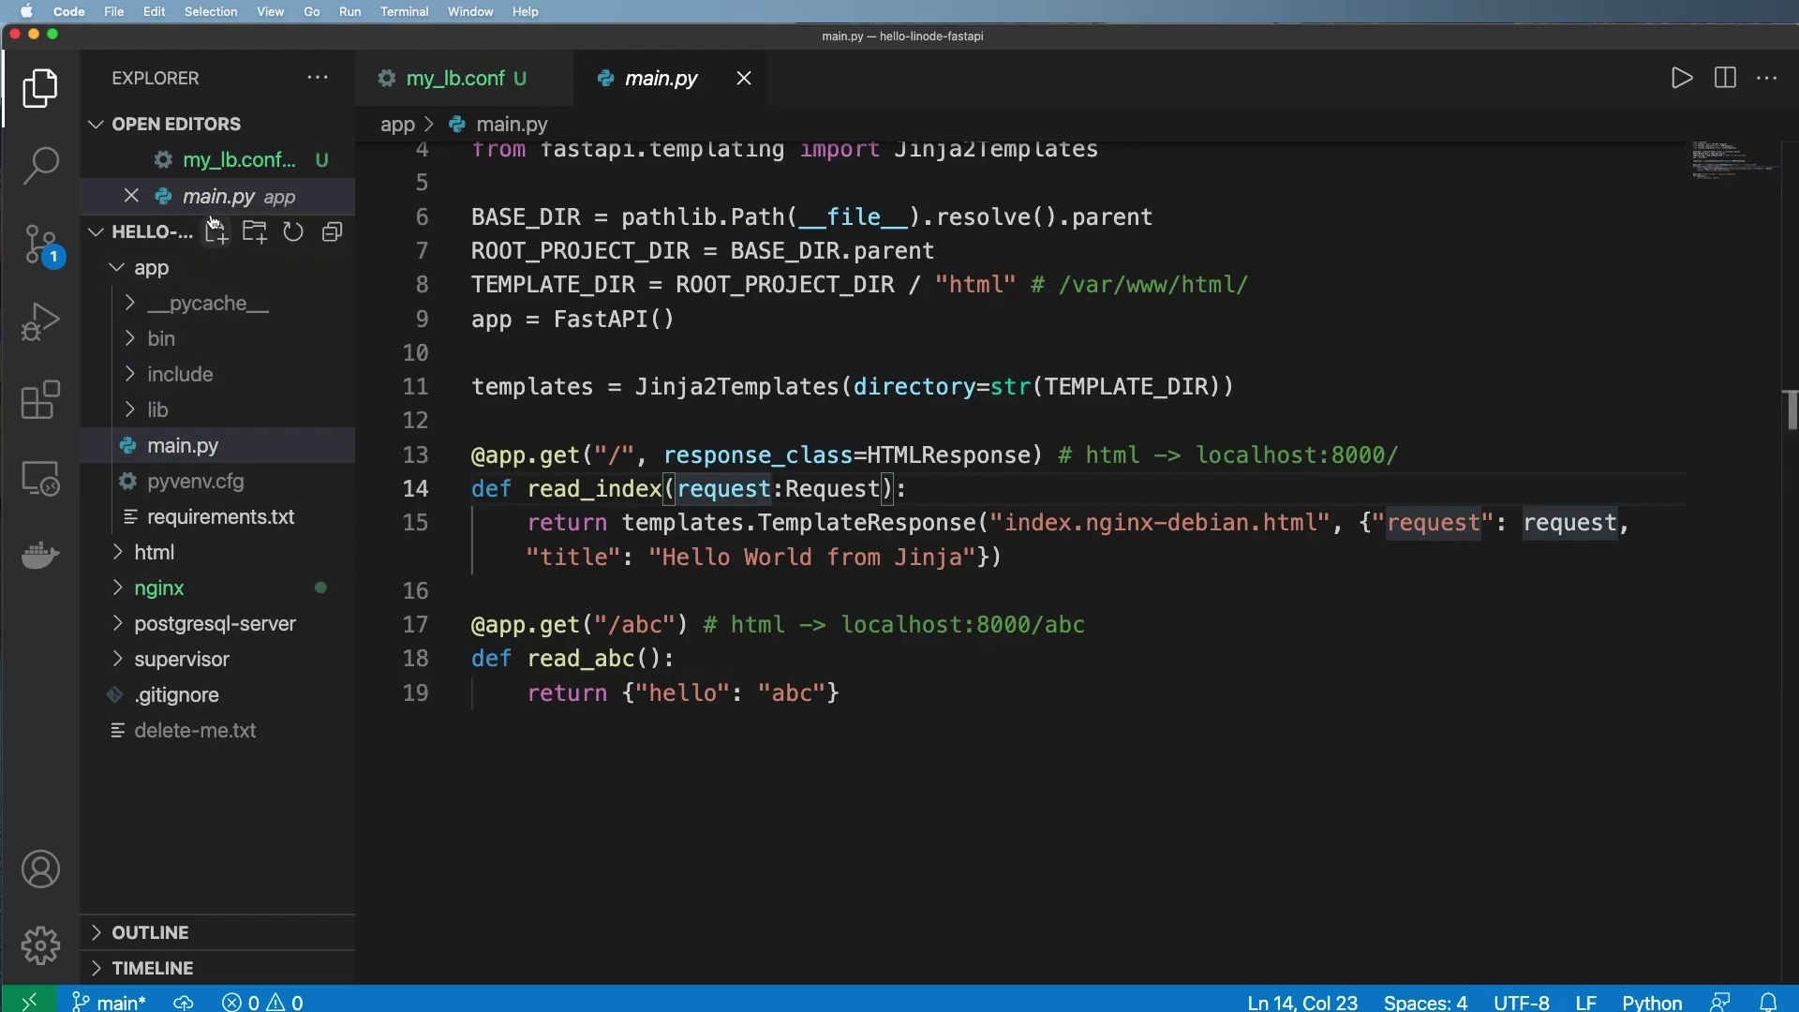
pyautogui.click(216, 231)
pyautogui.write('ip.py')
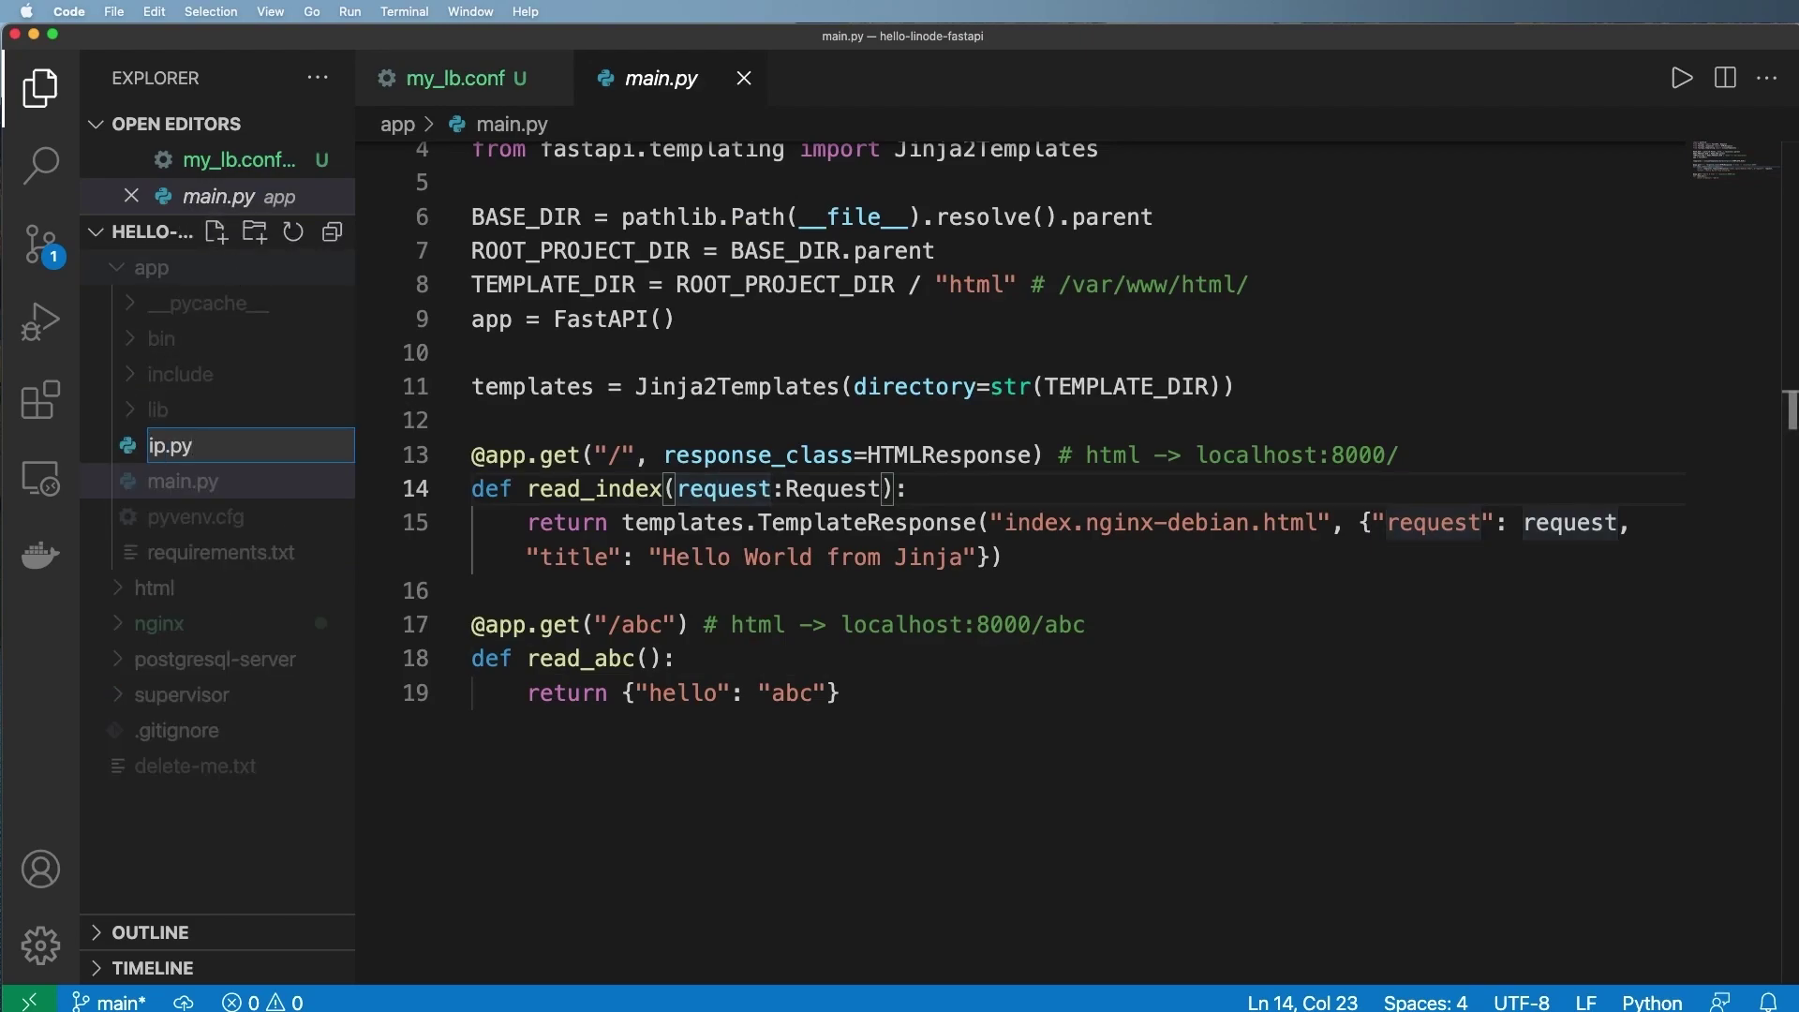
pyautogui.press('Return')
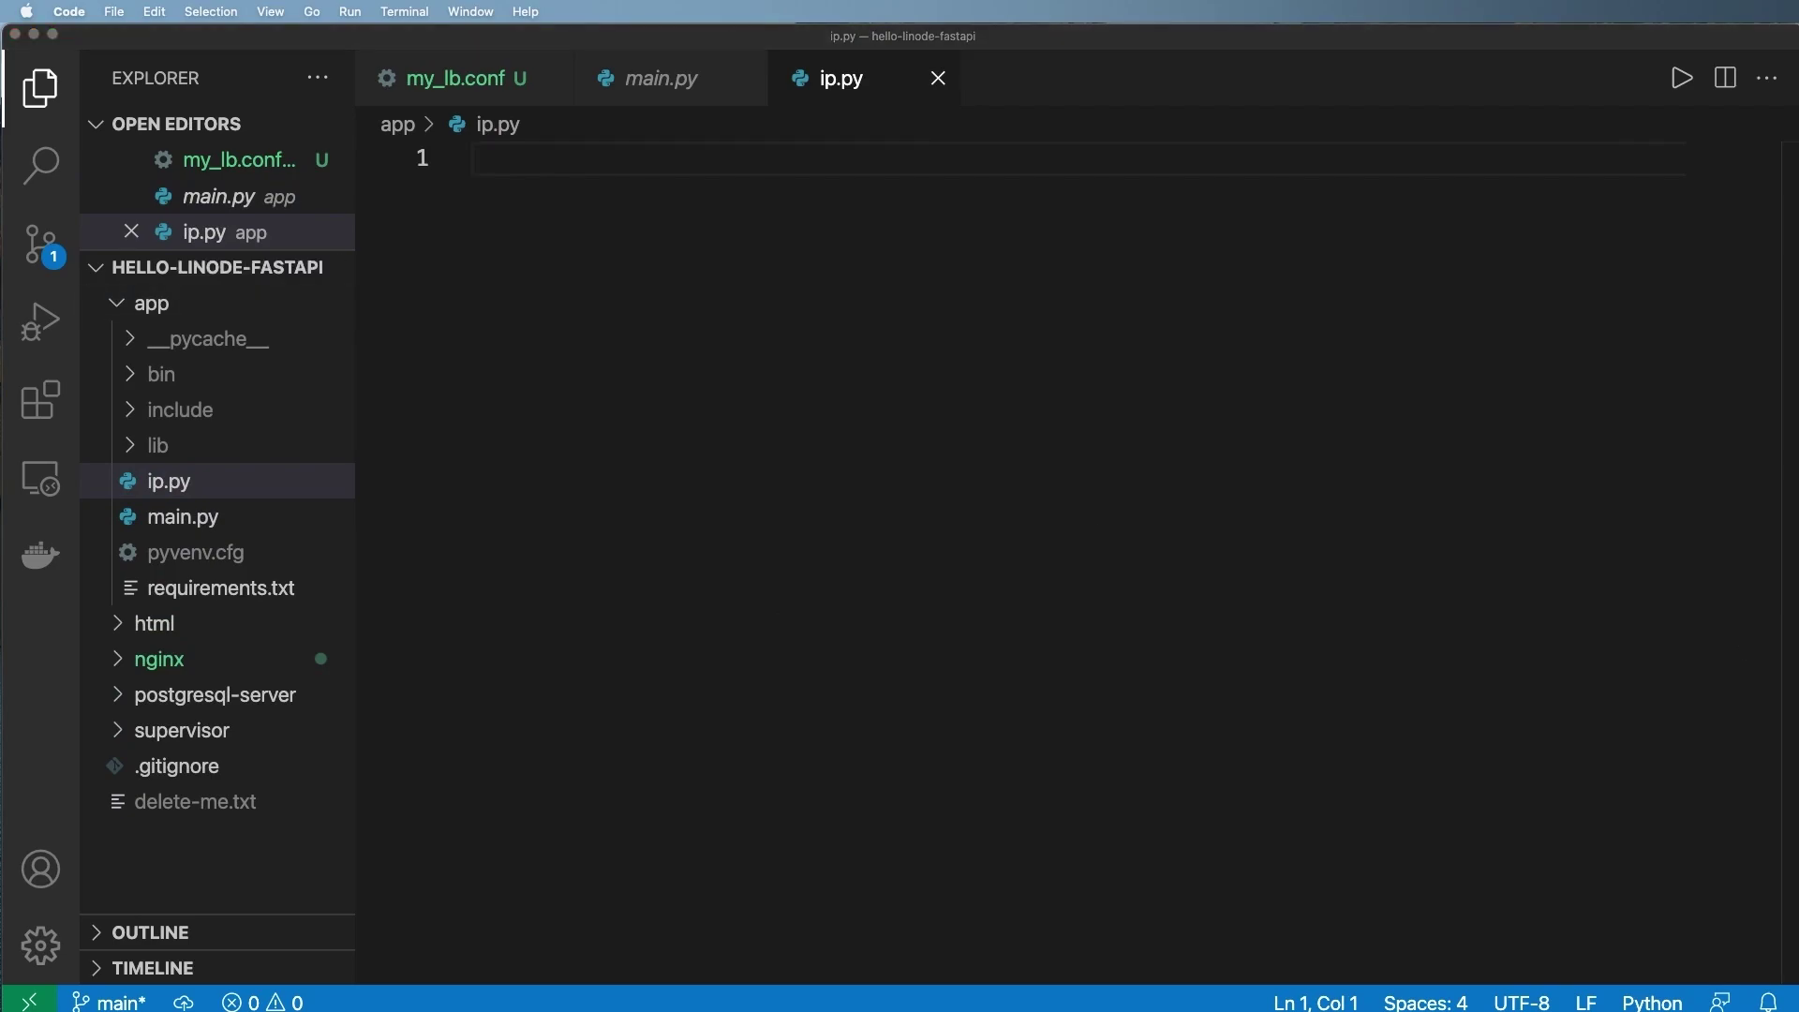
# - Paste the socket-based get_ip function into ip.py, add a blank line after "import socket", and save the file
pyautogui.press('super+v')
pyautogui.click(655, 156)
pyautogui.write('3')
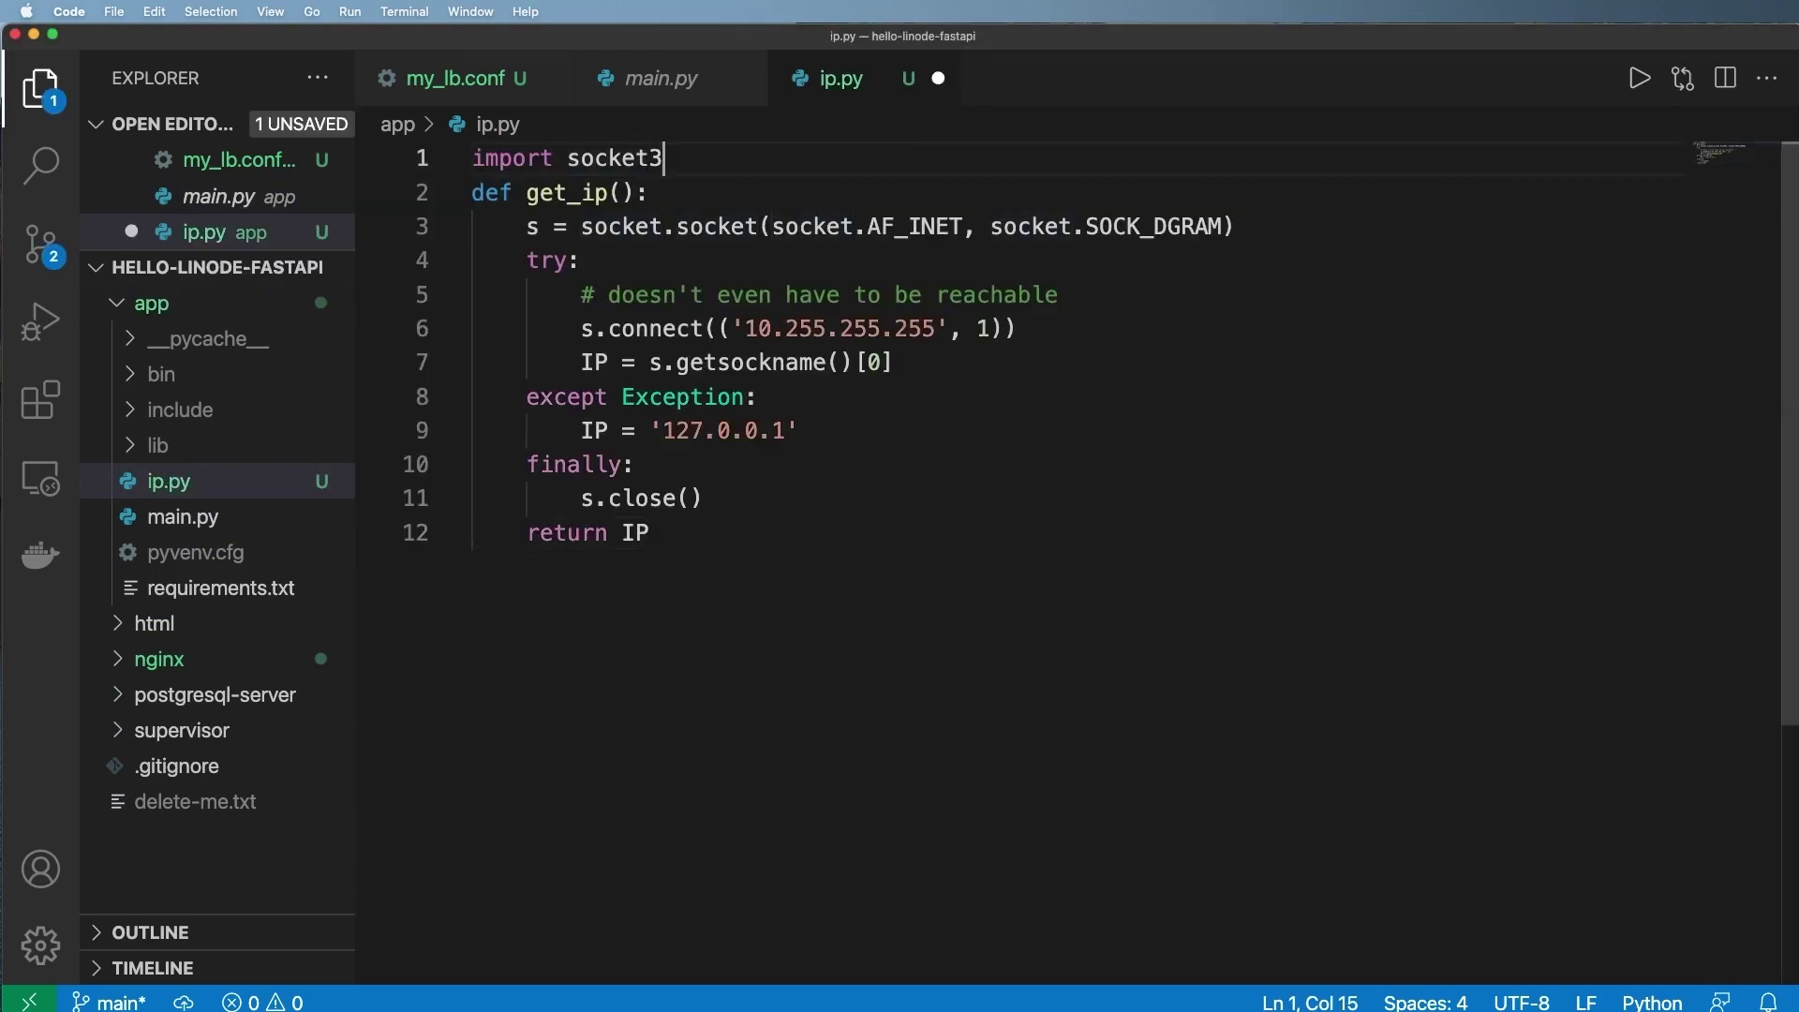
pyautogui.press('BackSpace')
pyautogui.press('Return')
pyautogui.press('super+s')
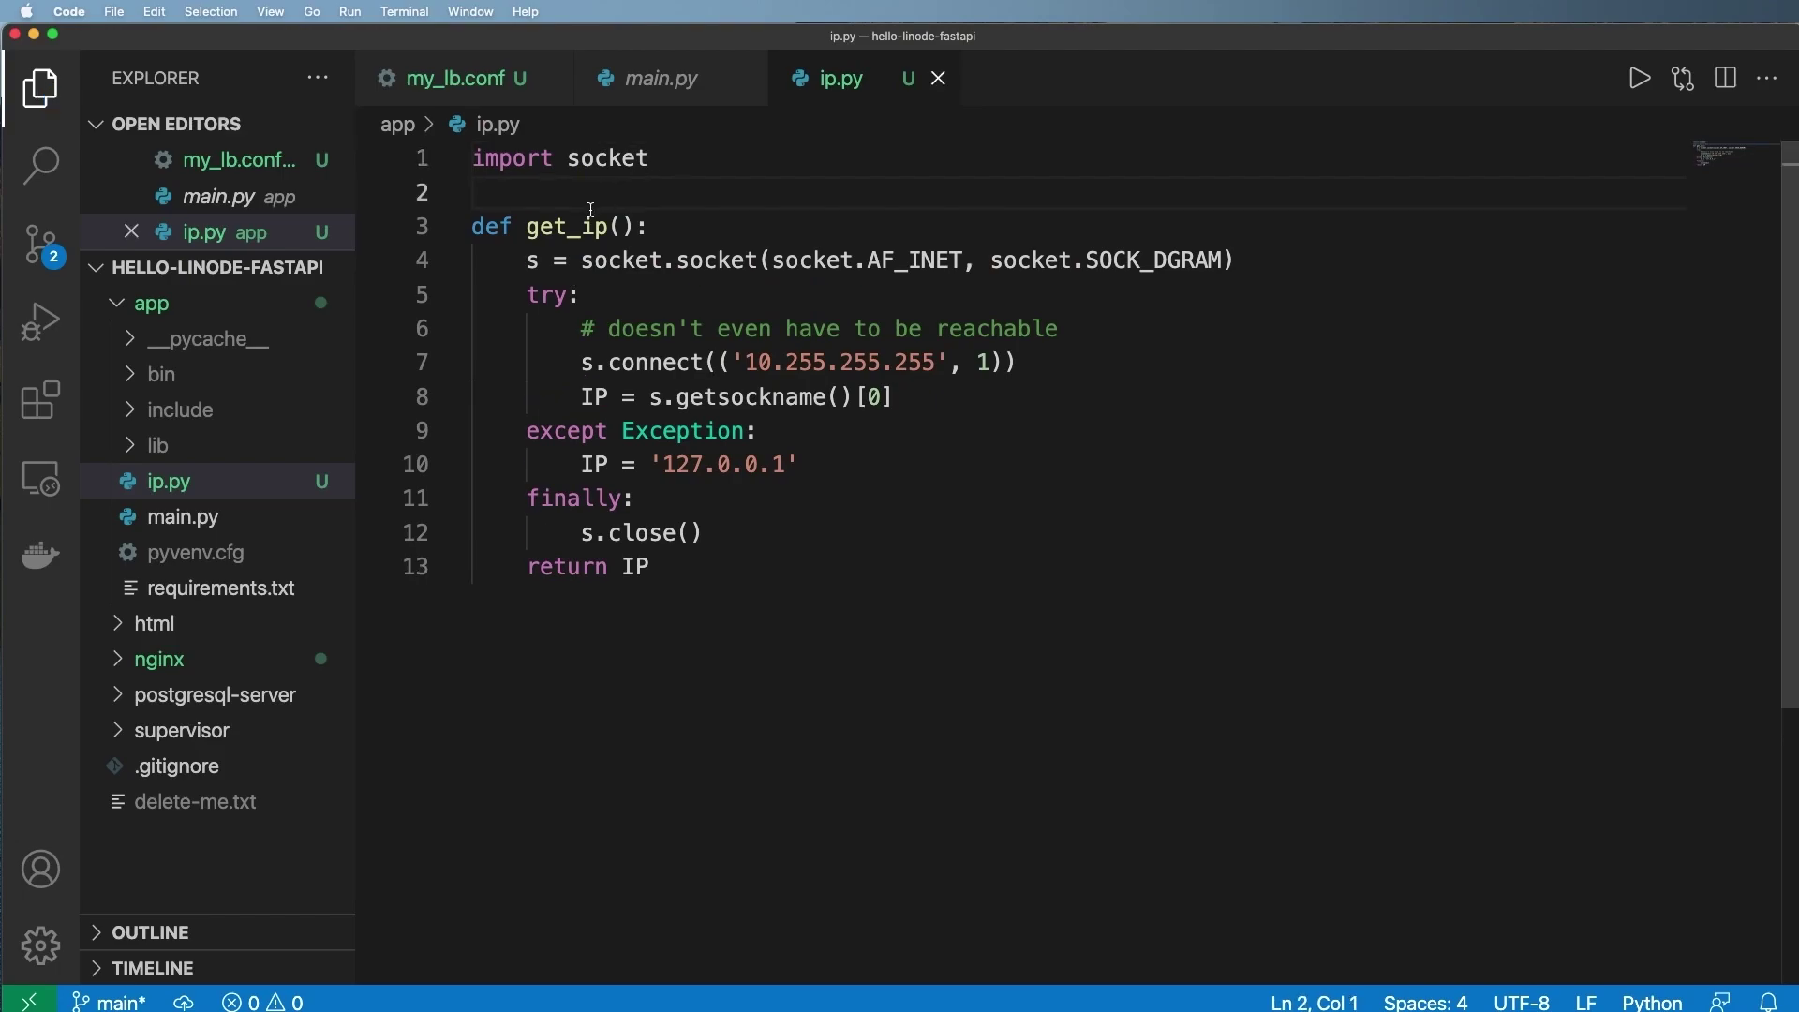
# - Review the get_ip function in ip.py and check webapp-server-2's IP address in Linode Manager in Chrome
pyautogui.doubleClick(567, 226)
pyautogui.click(676, 364)
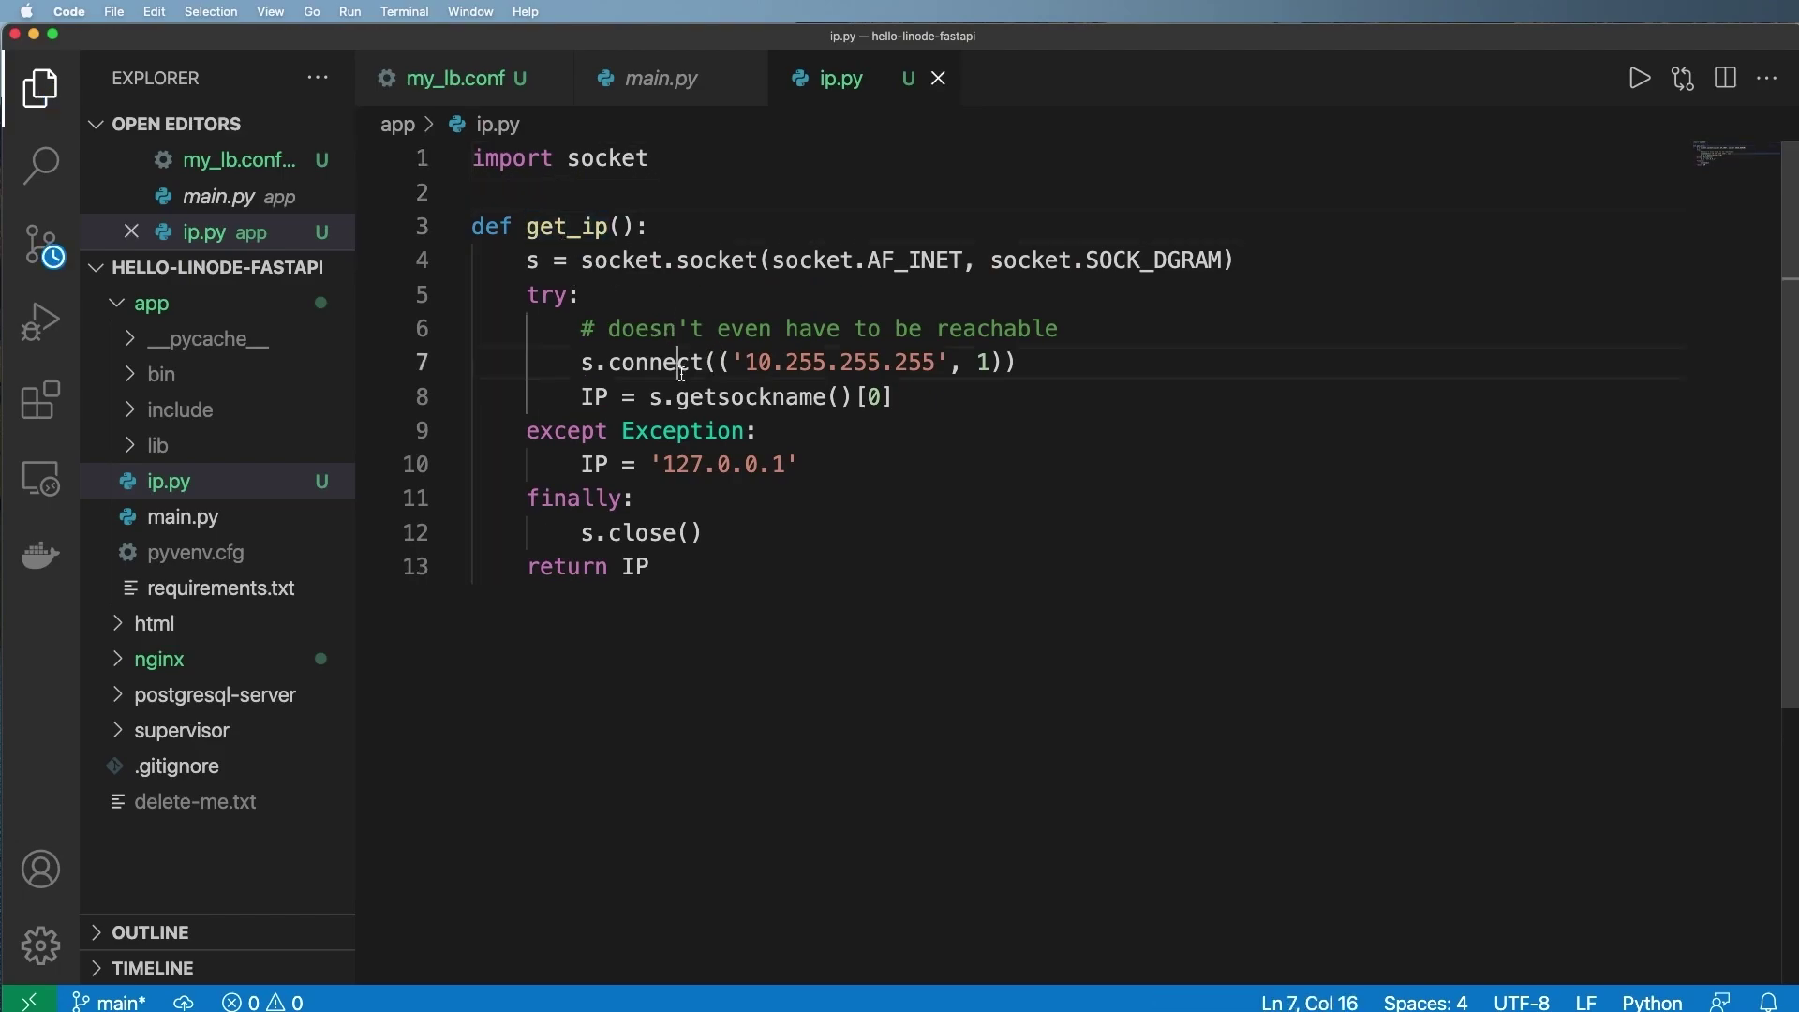
pyautogui.doubleClick(582, 227)
pyautogui.press('super+Tab')
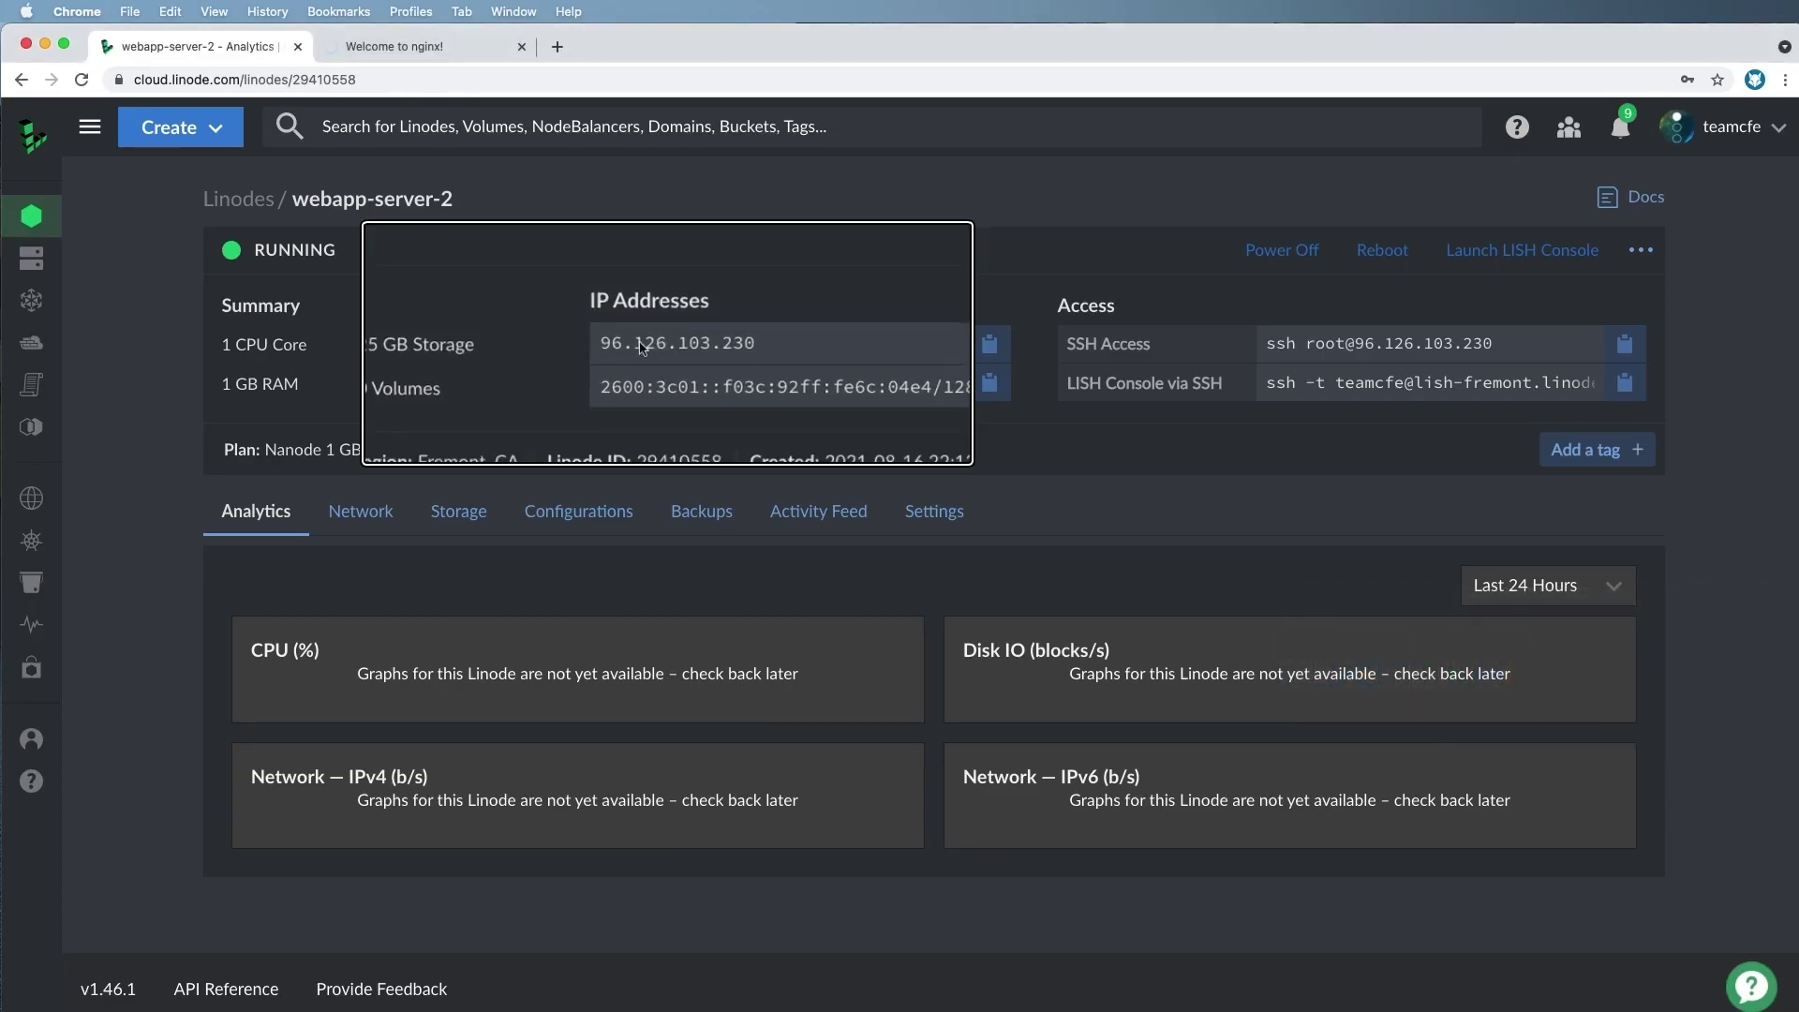
pyautogui.press('super+Tab')
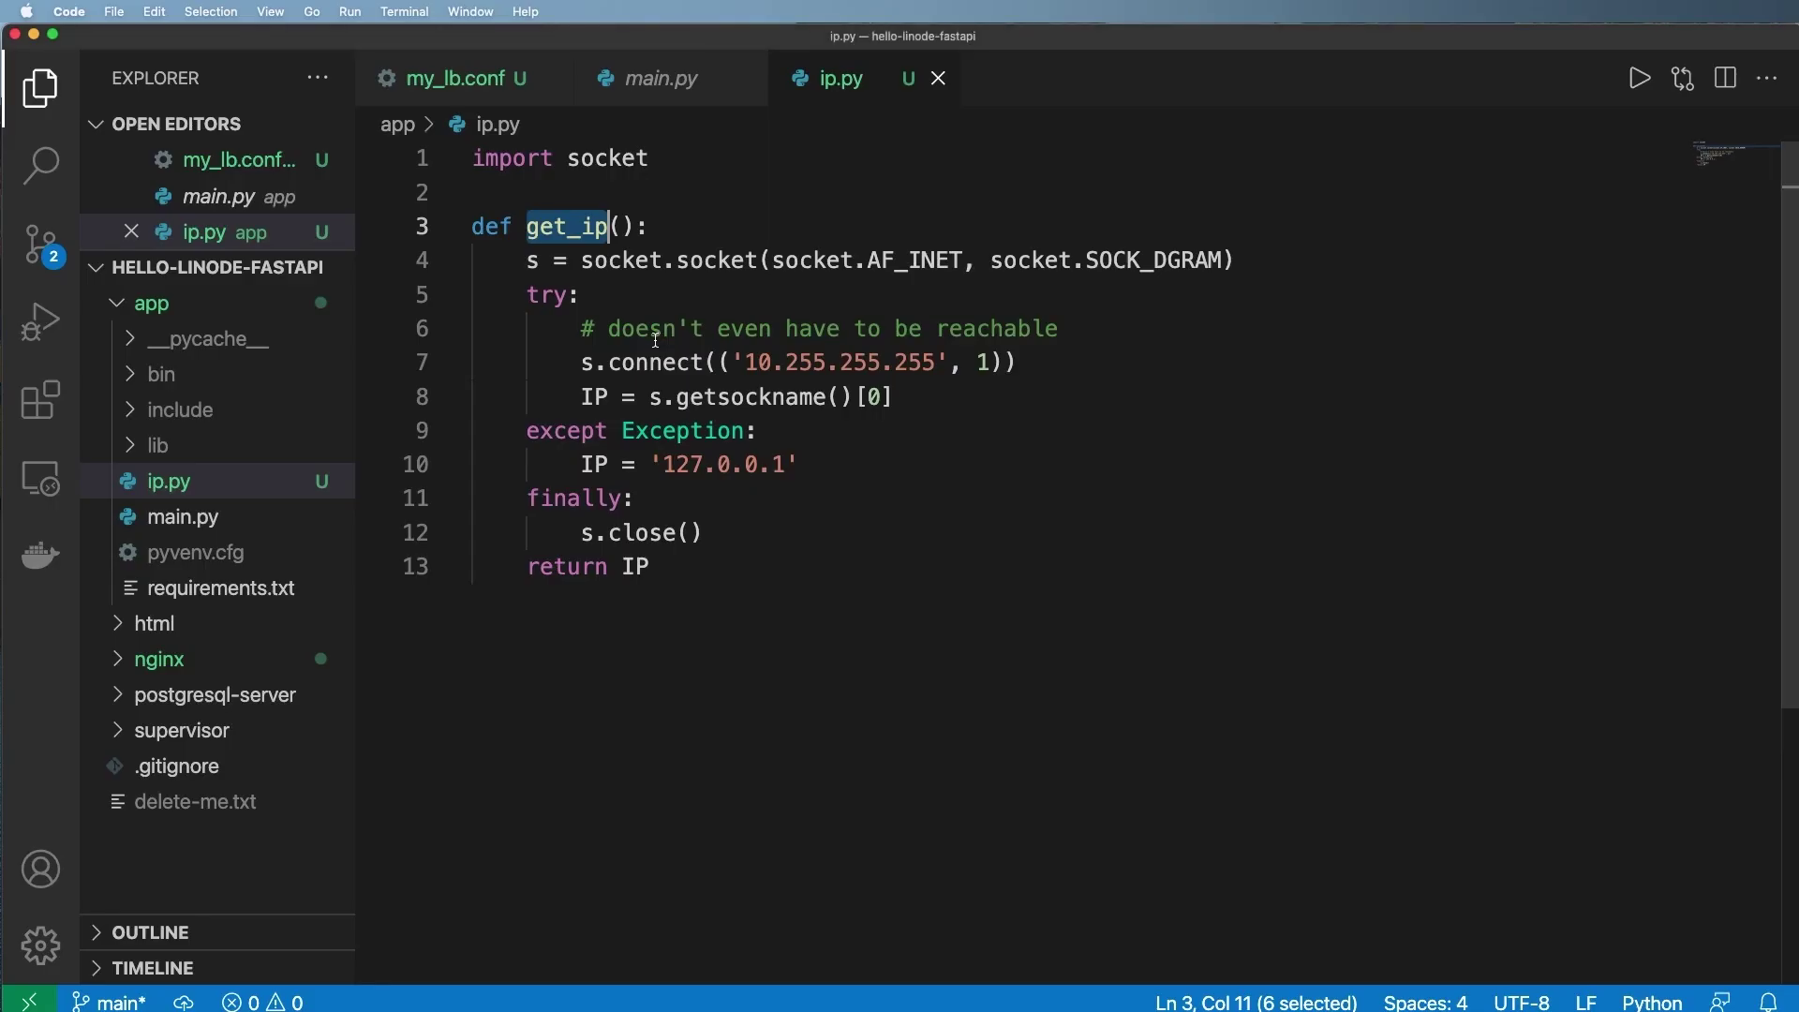
pyautogui.click(610, 247)
pyautogui.doubleClick(571, 234)
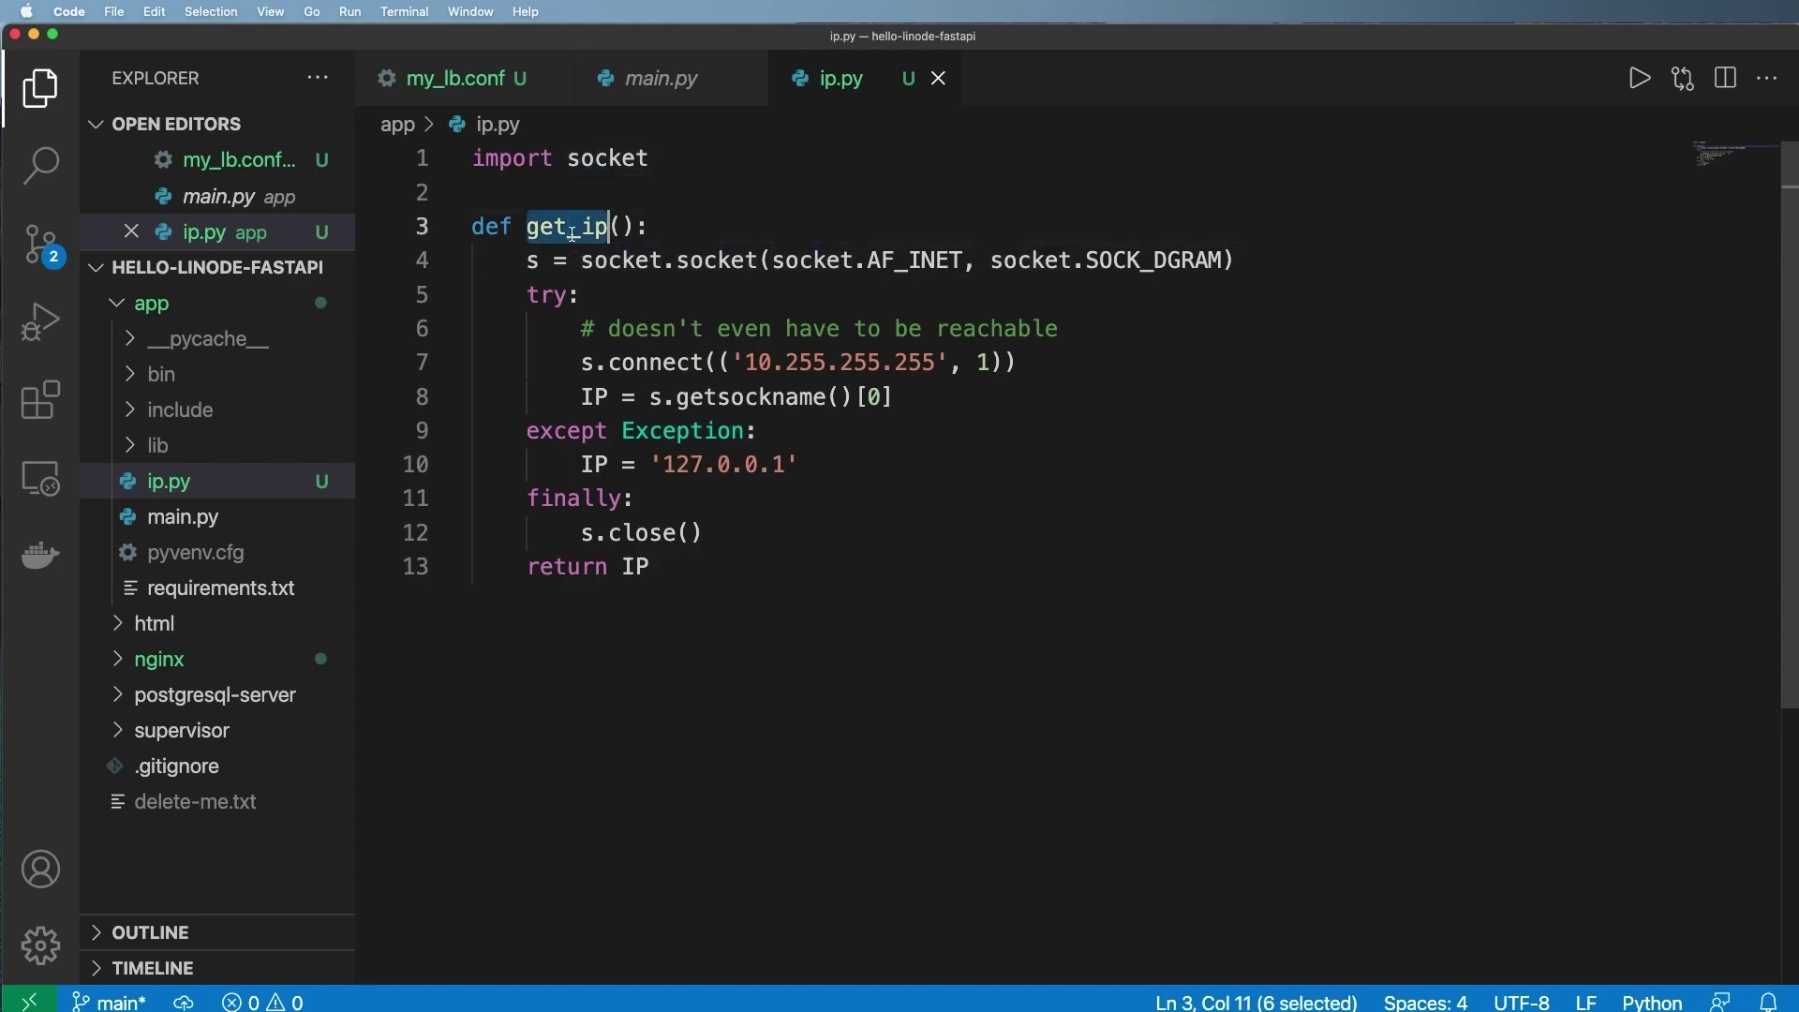
# - In main.py, add "from ip import get_ip" below the existing imports, followed by a blank line
pyautogui.click(655, 79)
pyautogui.click(654, 226)
pyautogui.scroll(2, 655, 243)
pyautogui.scroll(2, 654, 242)
pyautogui.click(611, 286)
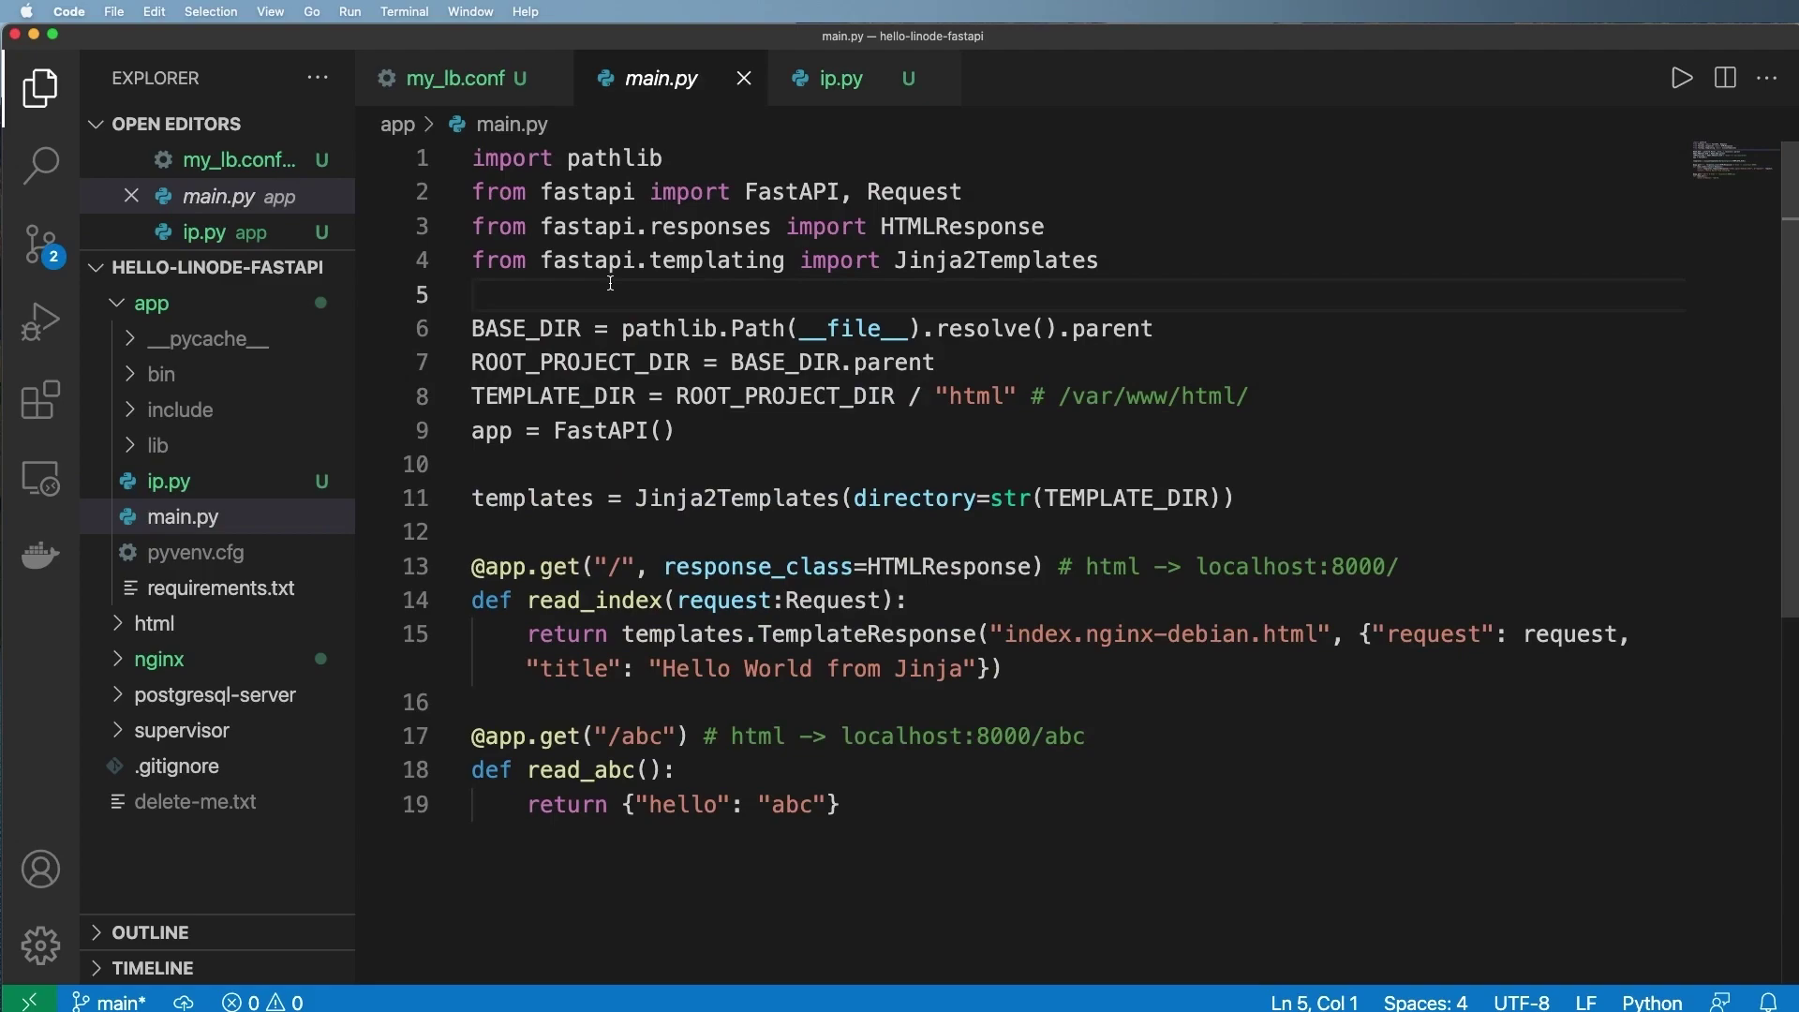
pyautogui.press('Return')
pyautogui.write('from ip import get_ip')
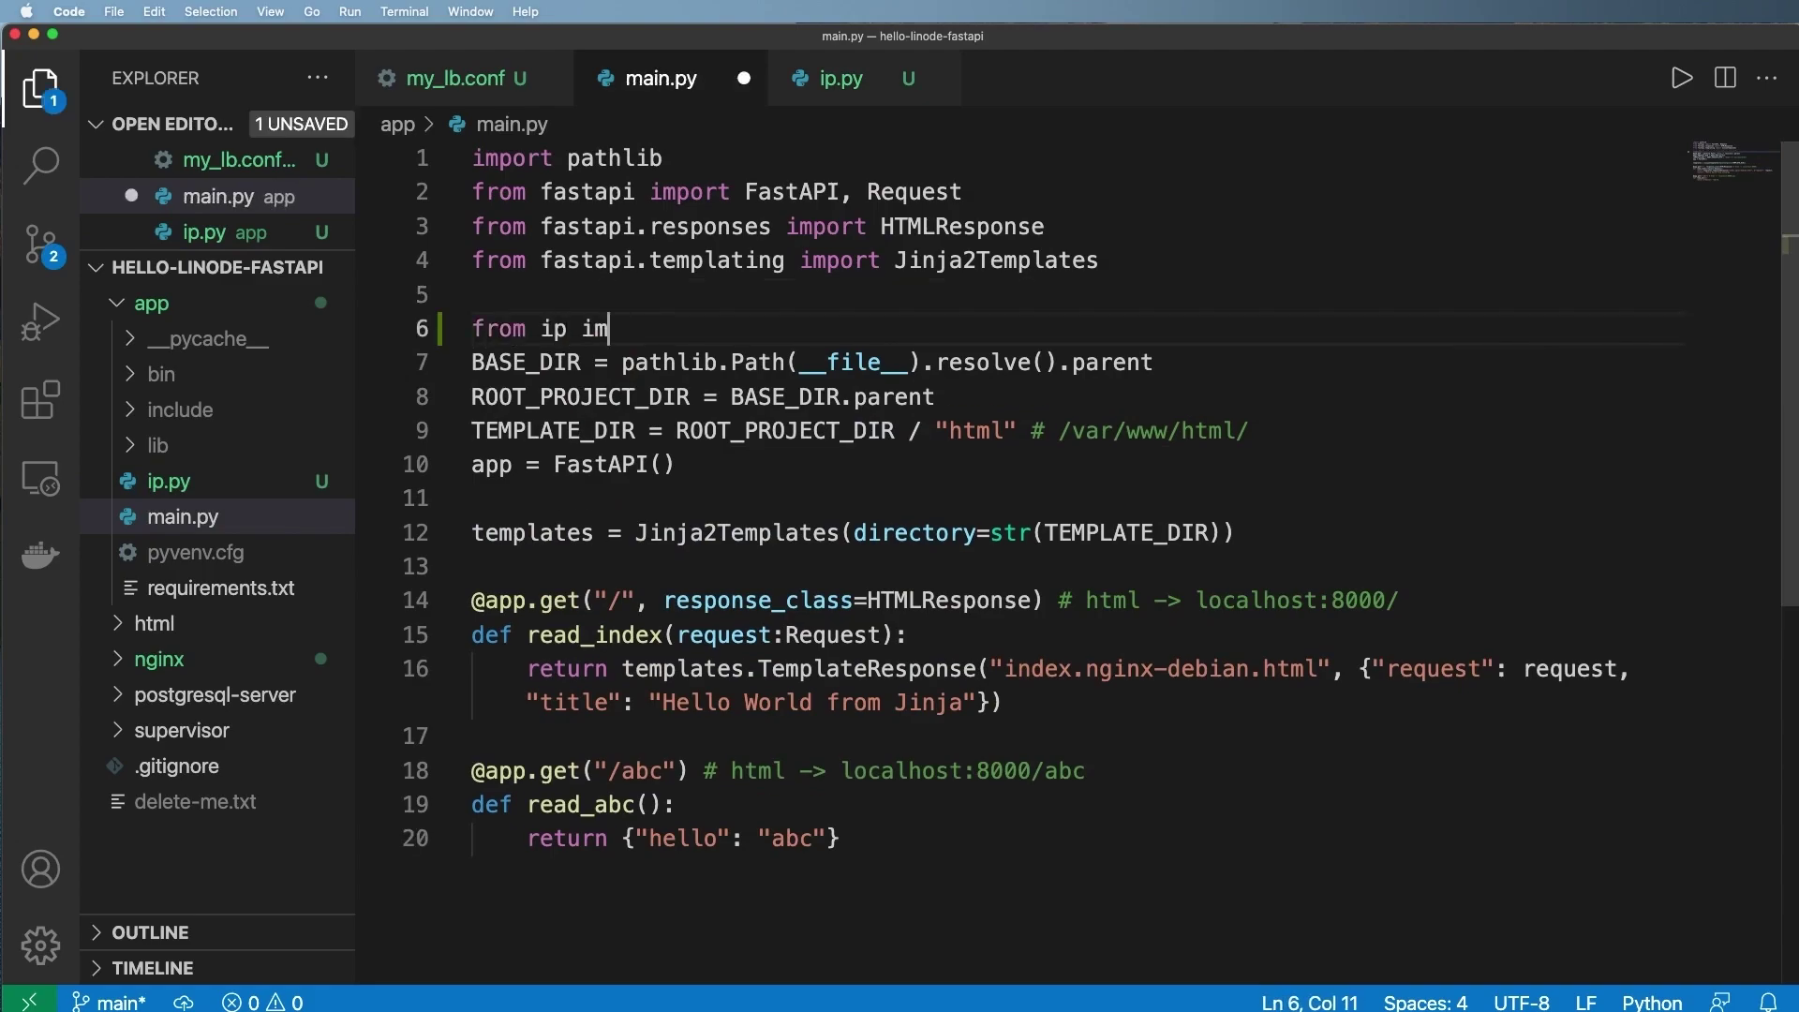
pyautogui.press('Return')
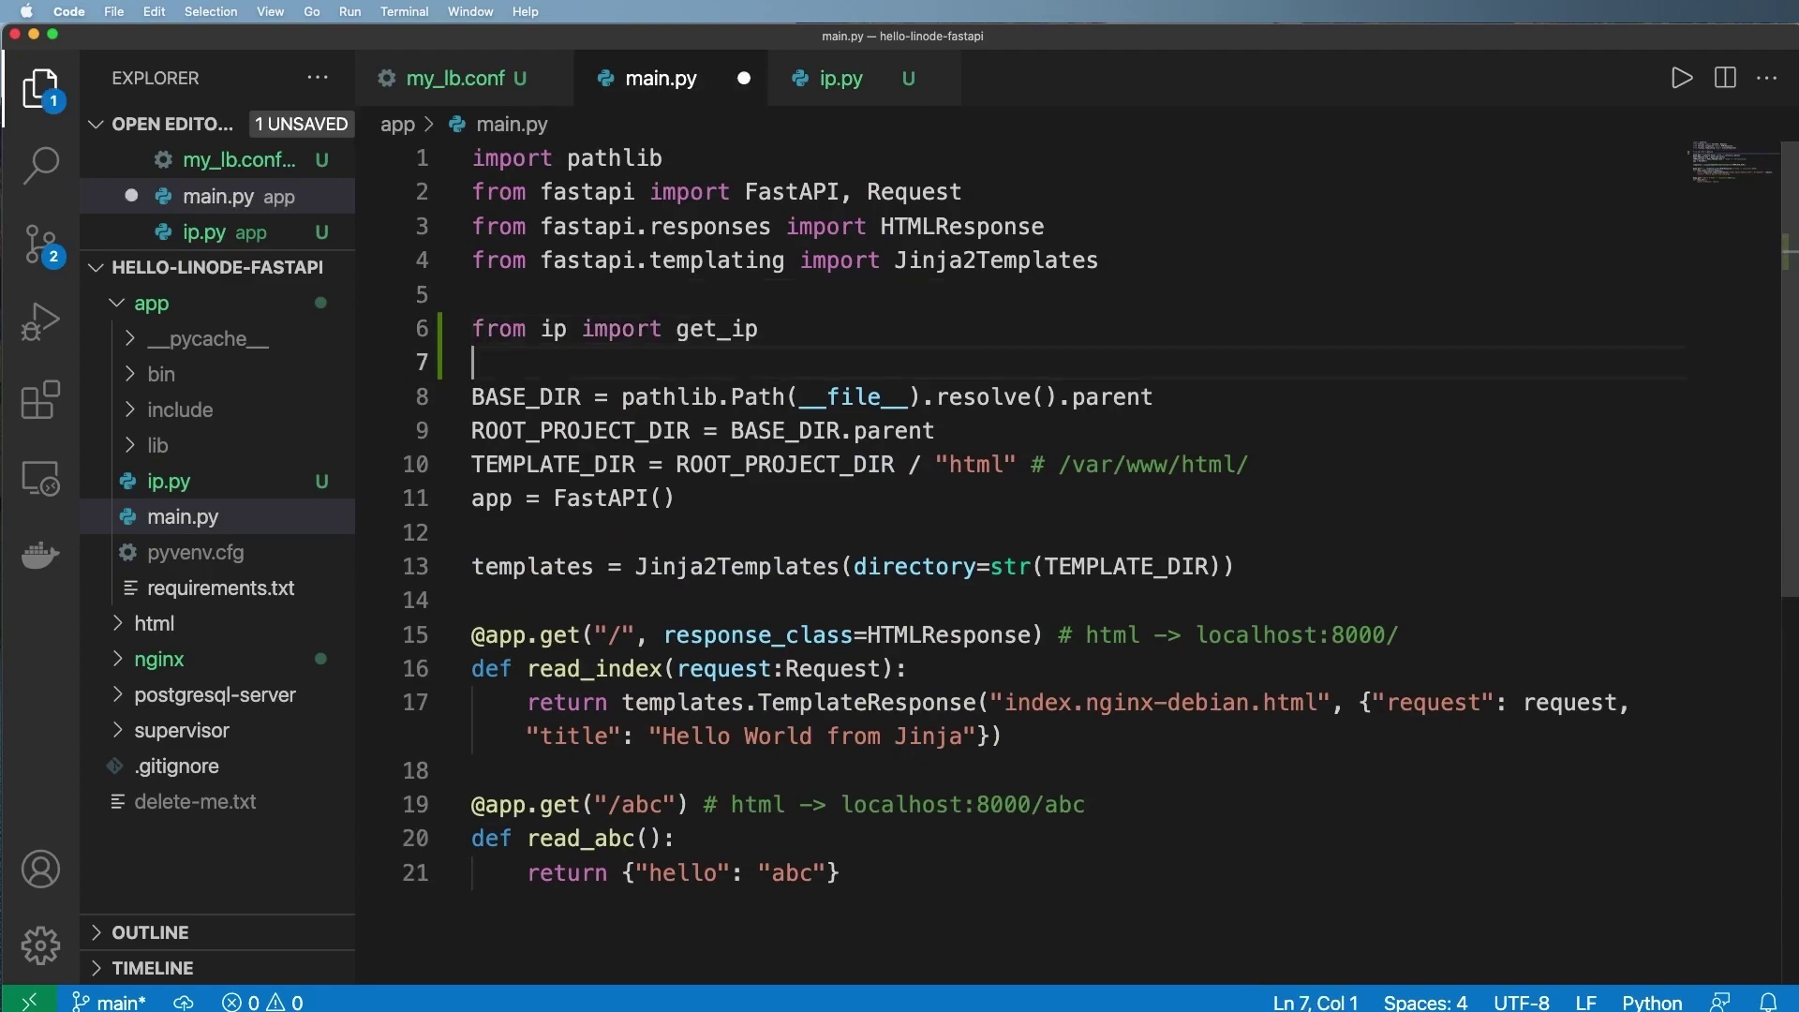
# - Add "hostname": get_ip() to the read_index template context after the title entry and save main.py
pyautogui.doubleClick(737, 332)
pyautogui.moveTo(1004, 735); pyautogui.dragTo(750, 705)
pyautogui.click(911, 803)
pyautogui.click(972, 736)
pyautogui.write(', "i')
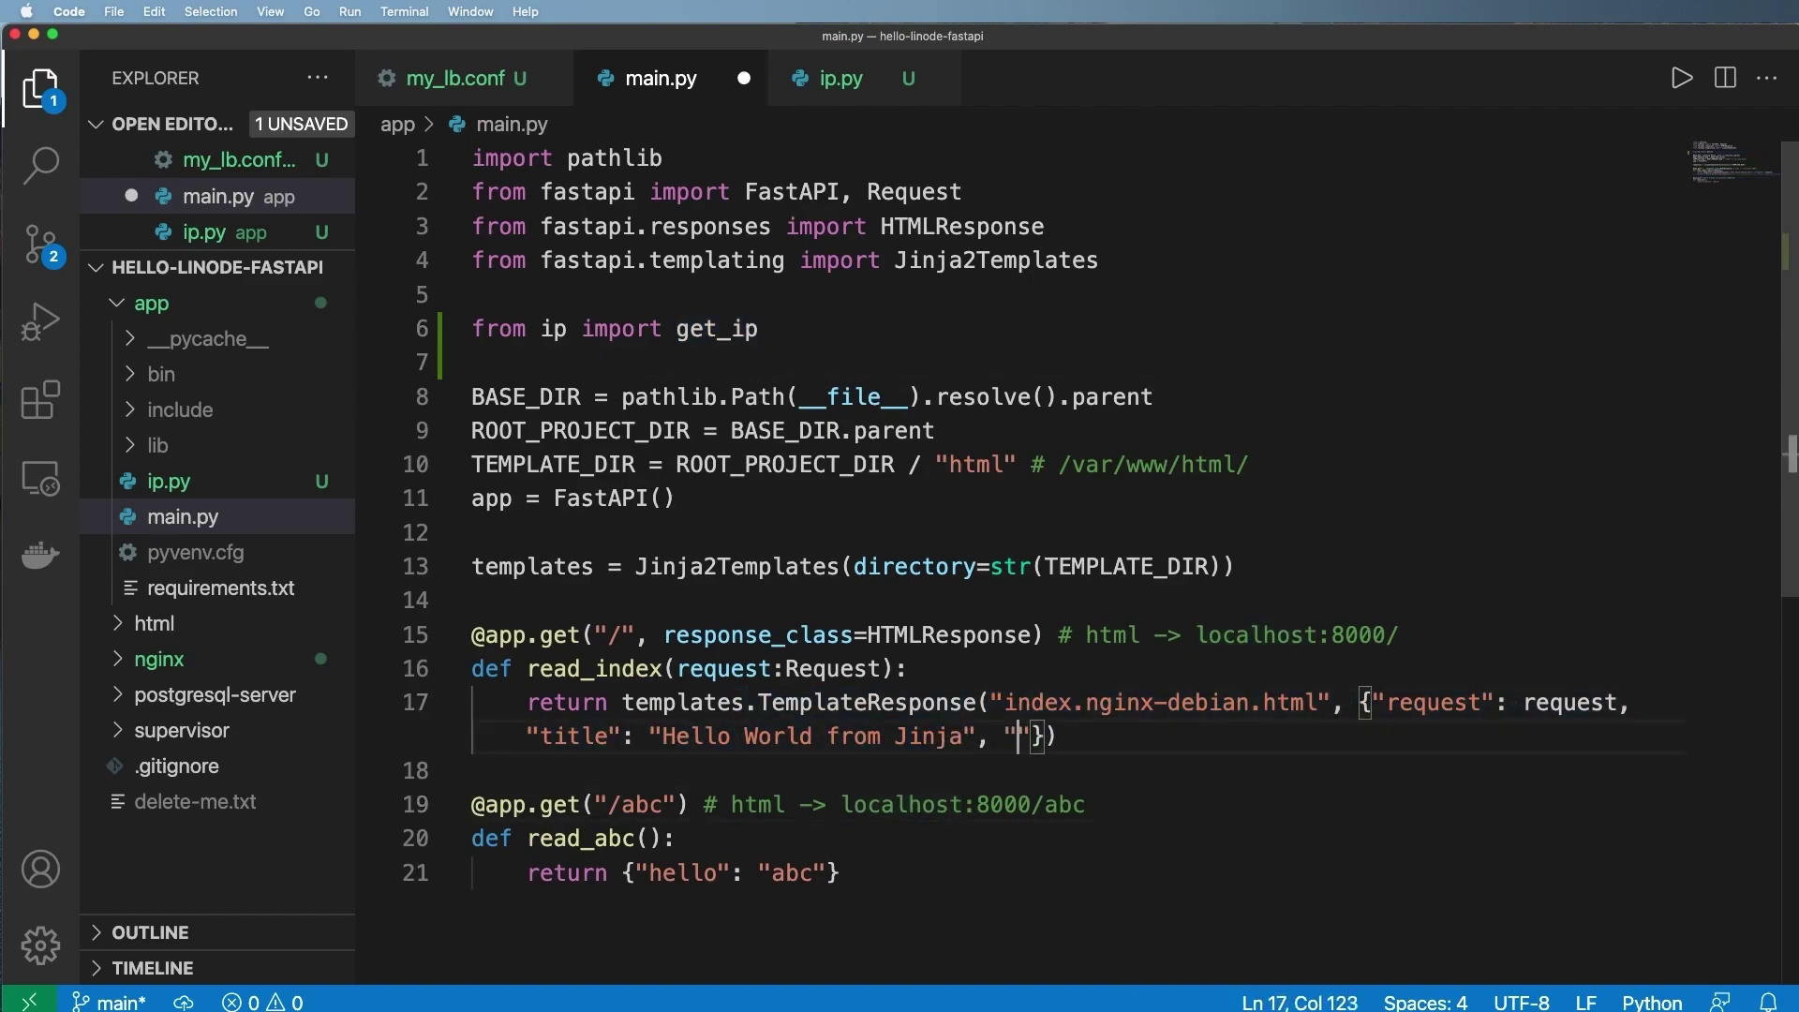
pyautogui.write('ostname": get_ip')
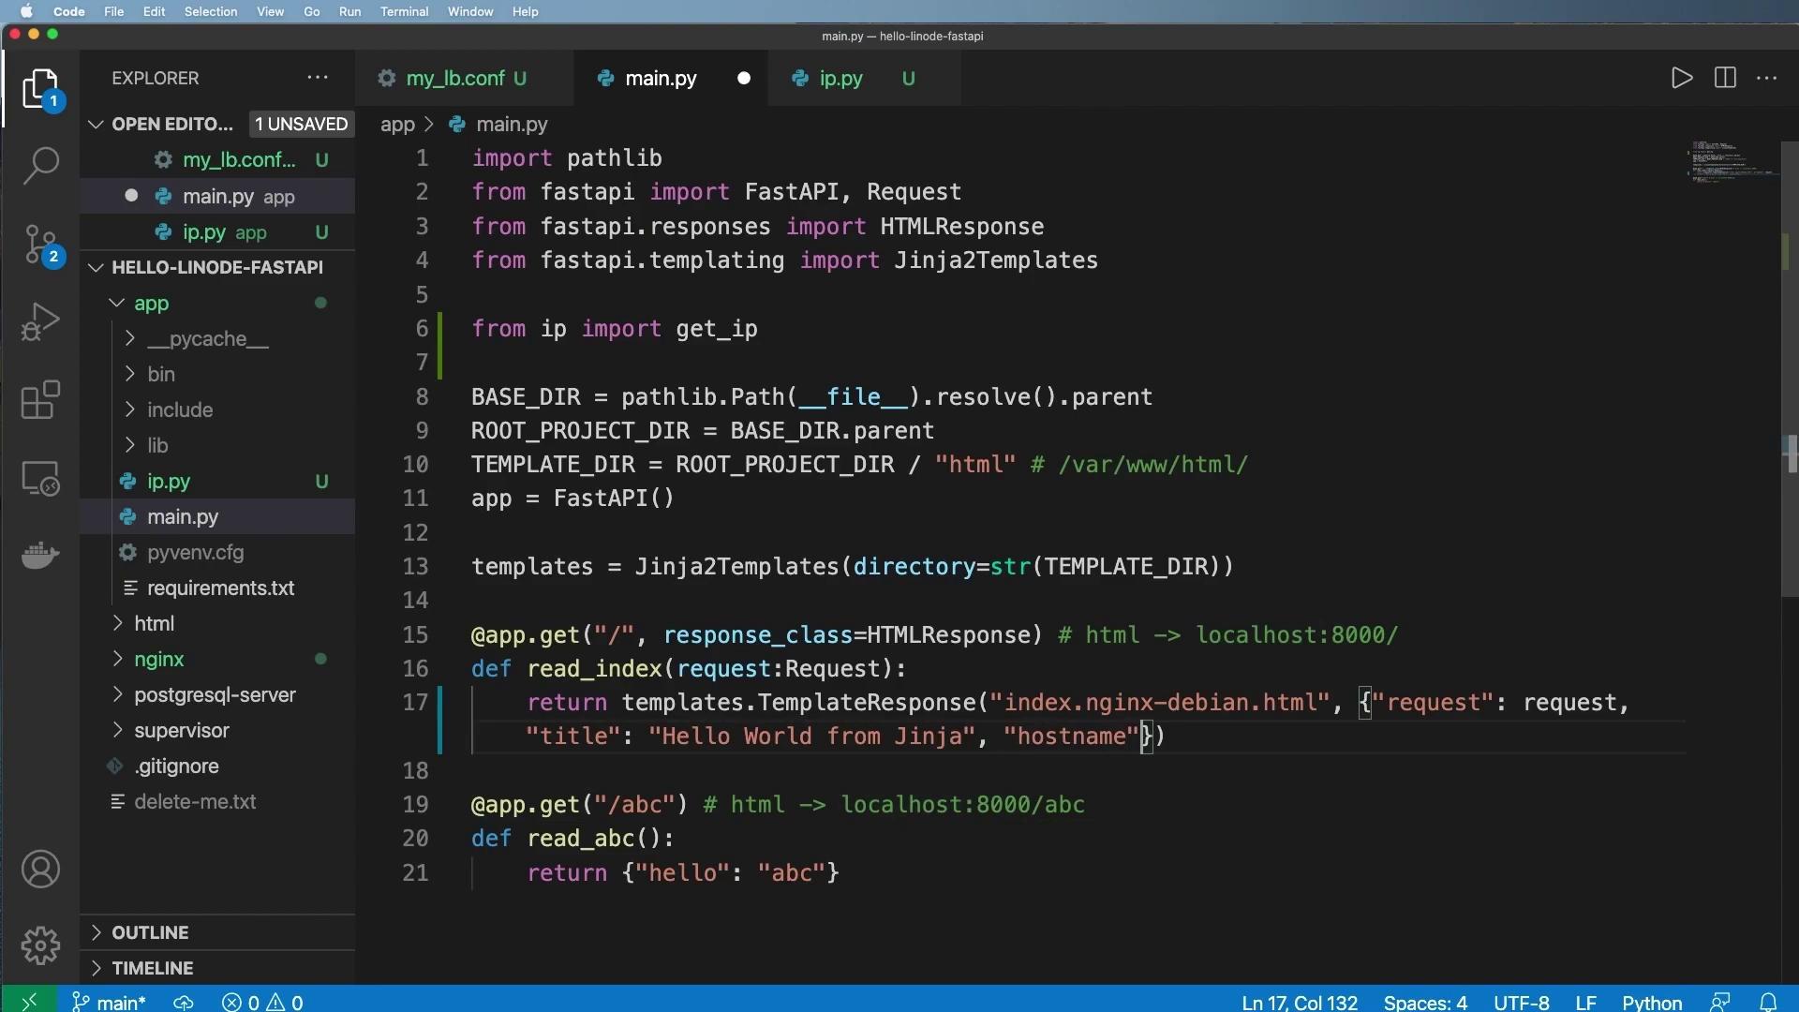
pyautogui.press('super+s')
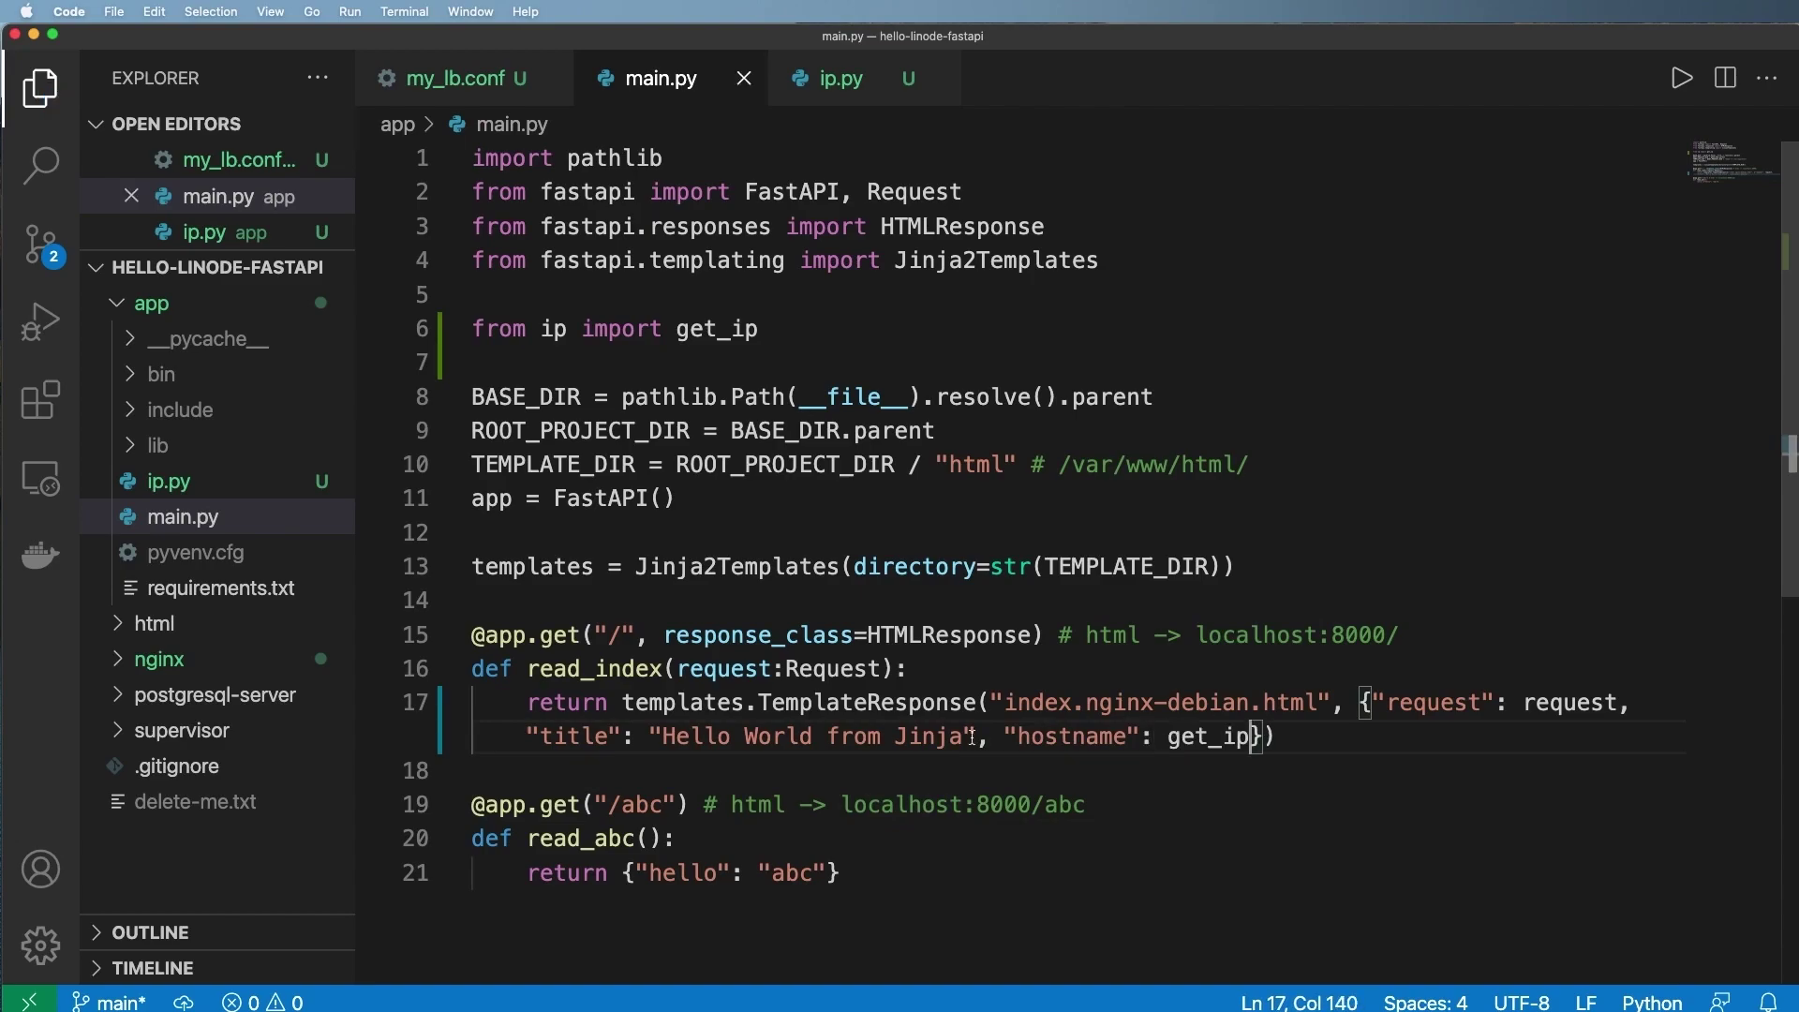
pyautogui.write('()')
pyautogui.press('super+s')
# - Check the get_ip code in ip.py against the hostname entry in main.py
pyautogui.click(839, 80)
pyautogui.click(603, 260)
pyautogui.click(661, 78)
pyautogui.click(907, 493)
pyautogui.click(1112, 736)
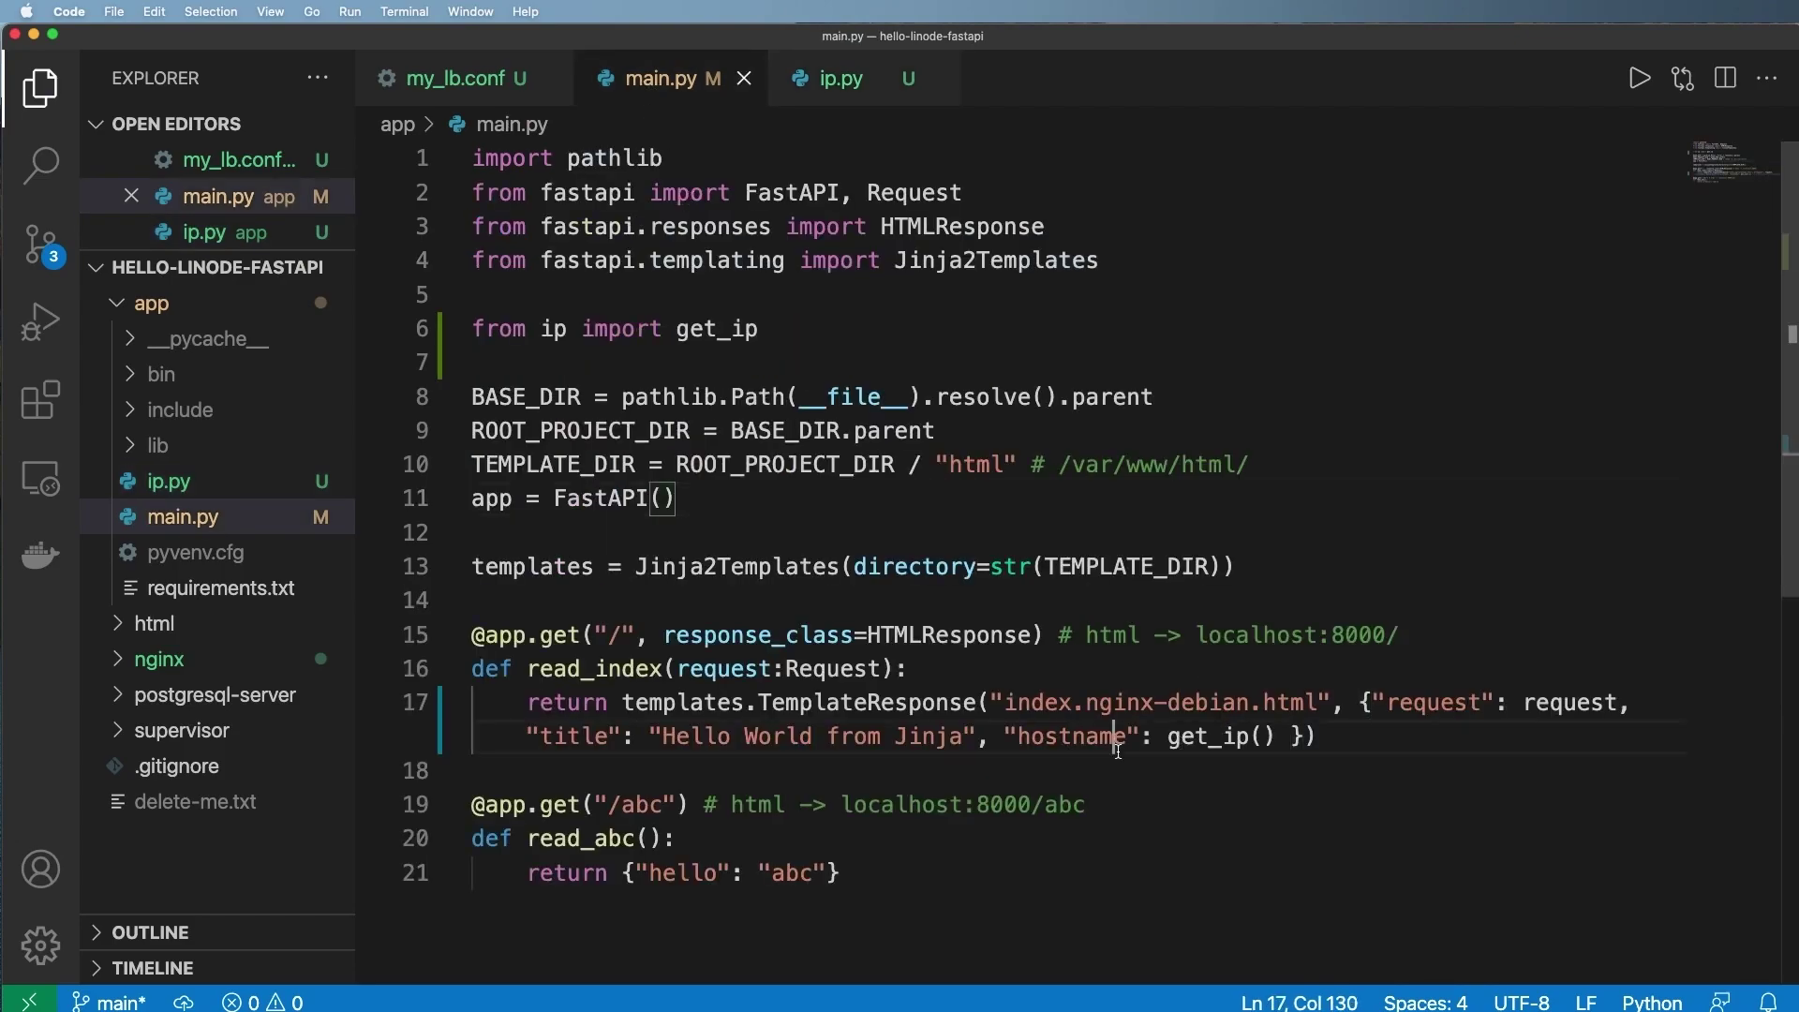
pyautogui.click(994, 667)
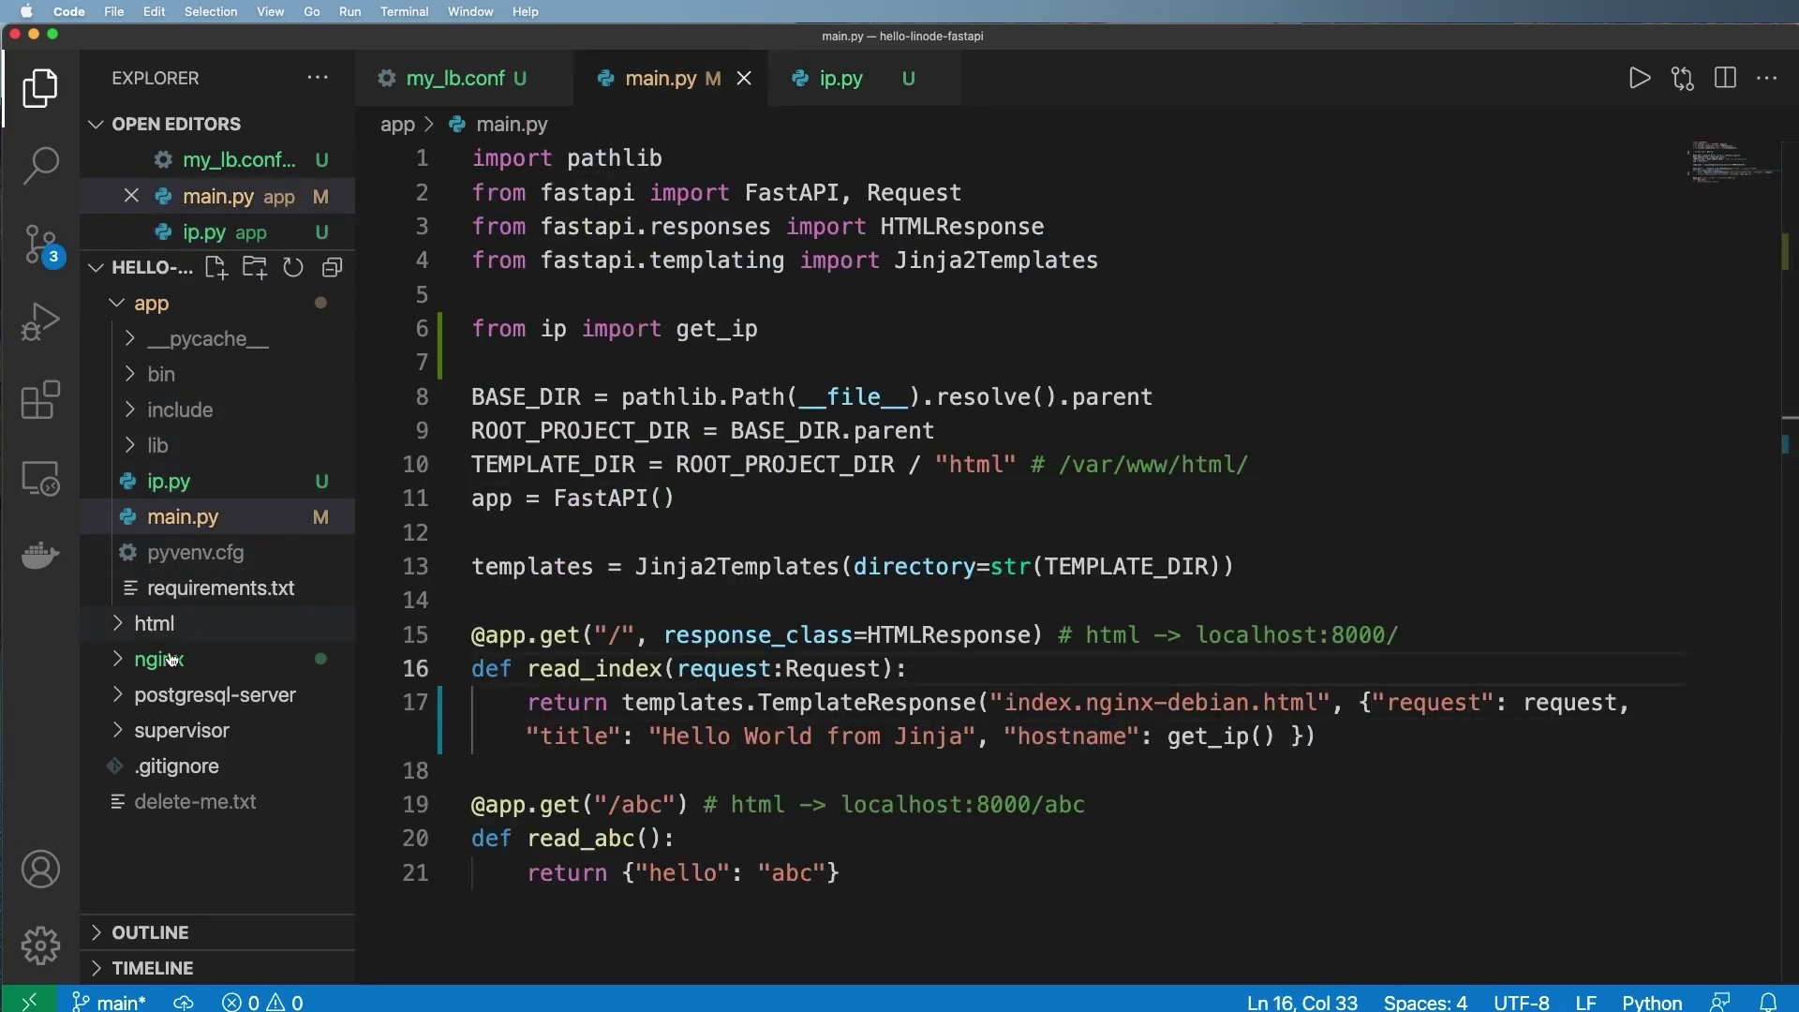
# - In html/index.nginx-debian.html, append " - {{ hostname }}" after the title in the h1 heading and save the file
pyautogui.click(173, 624)
pyautogui.click(182, 662)
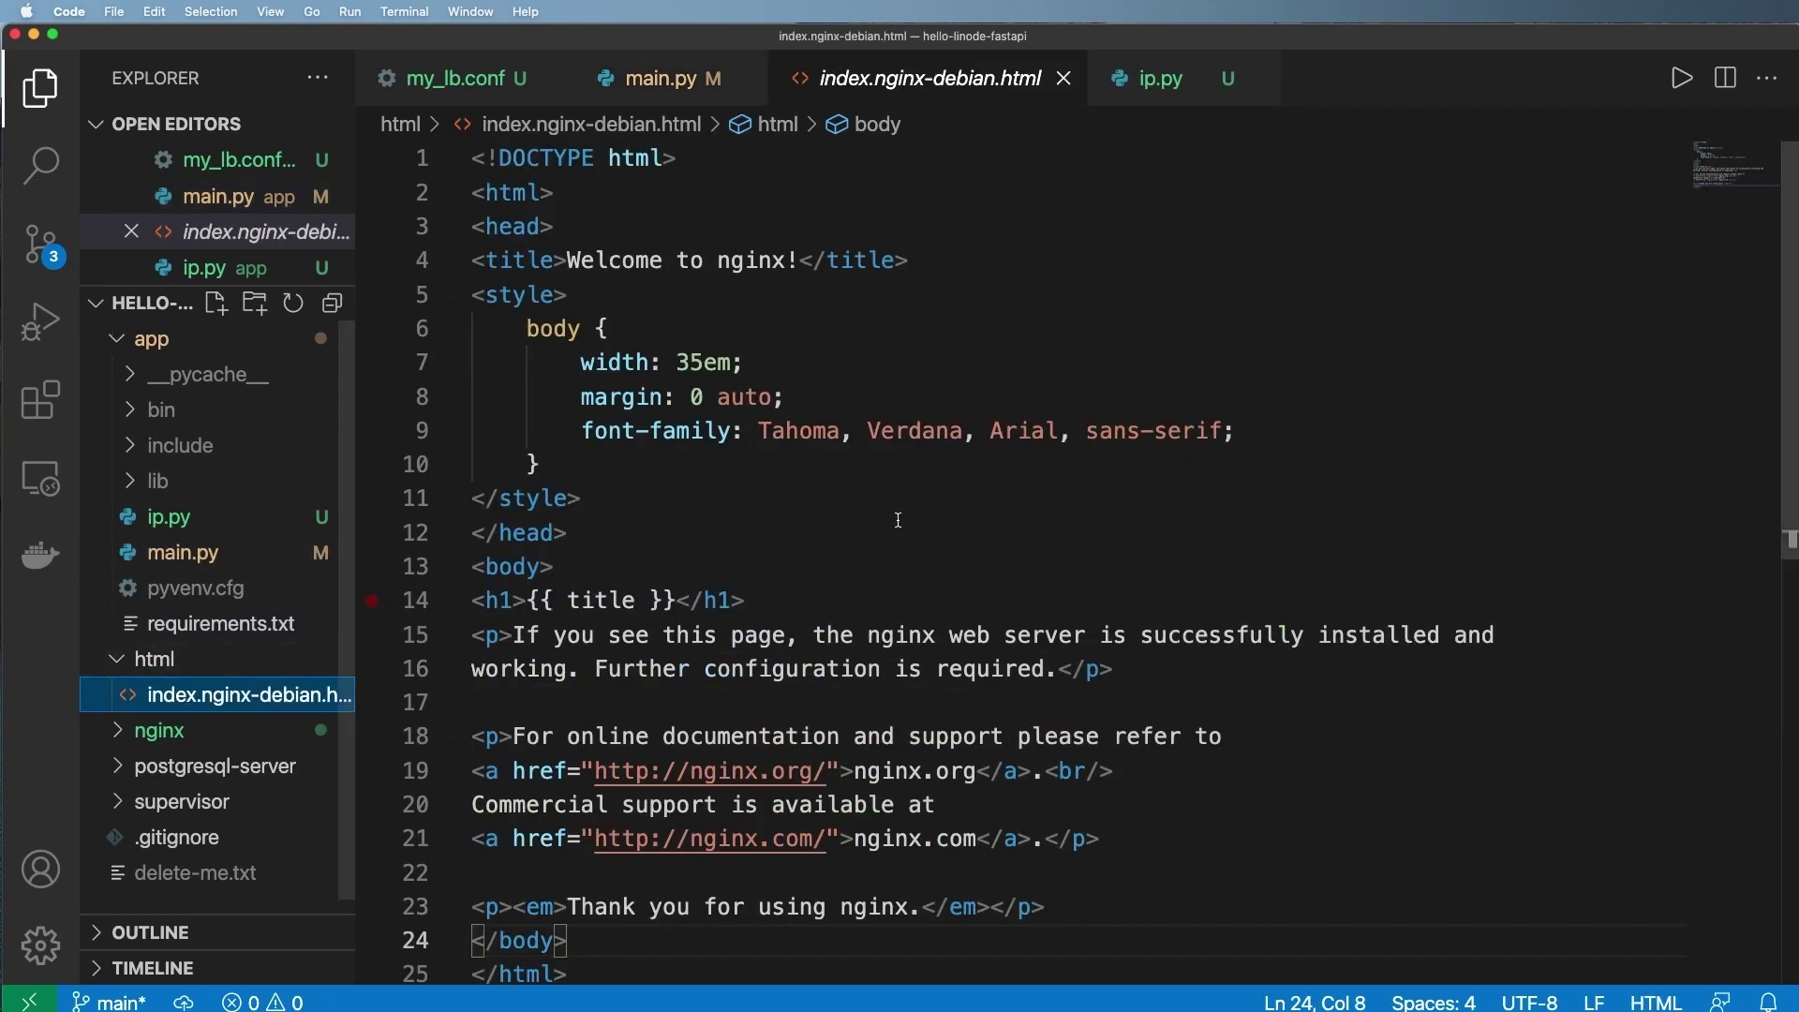
pyautogui.click(904, 478)
pyautogui.scroll(-2, 844, 487)
pyautogui.click(673, 441)
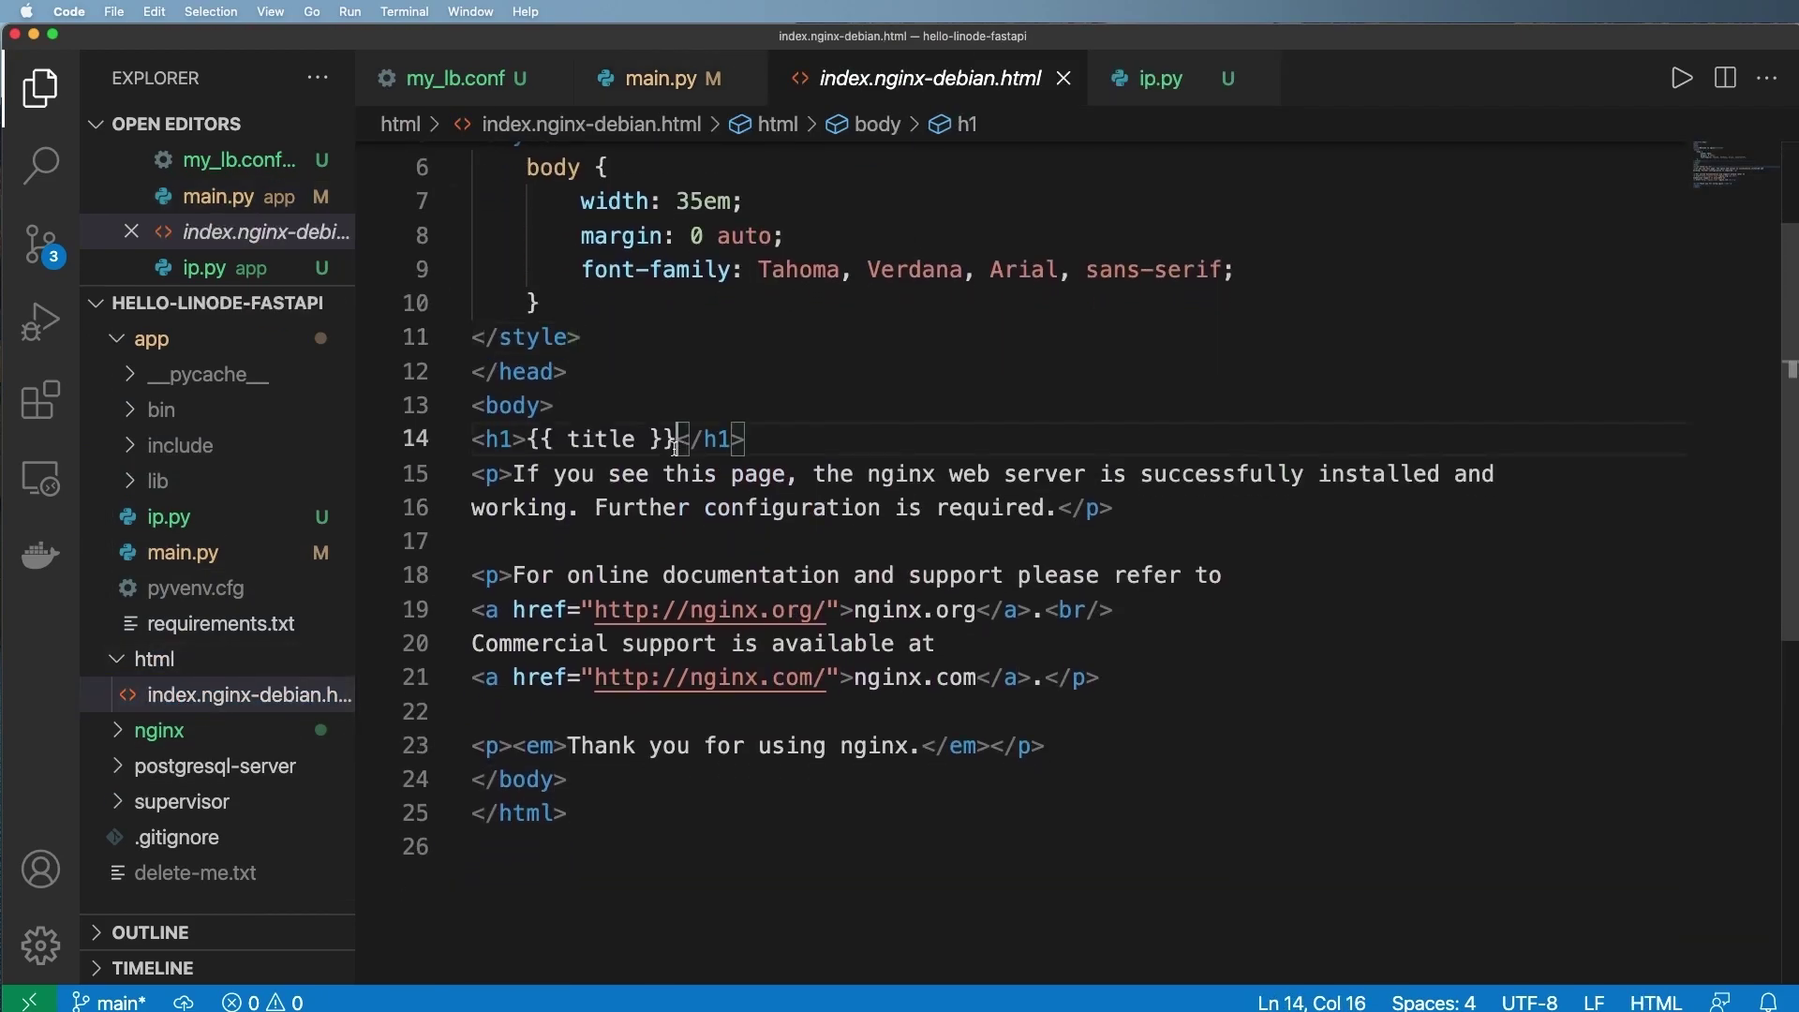
pyautogui.write('- {{ hostname }}')
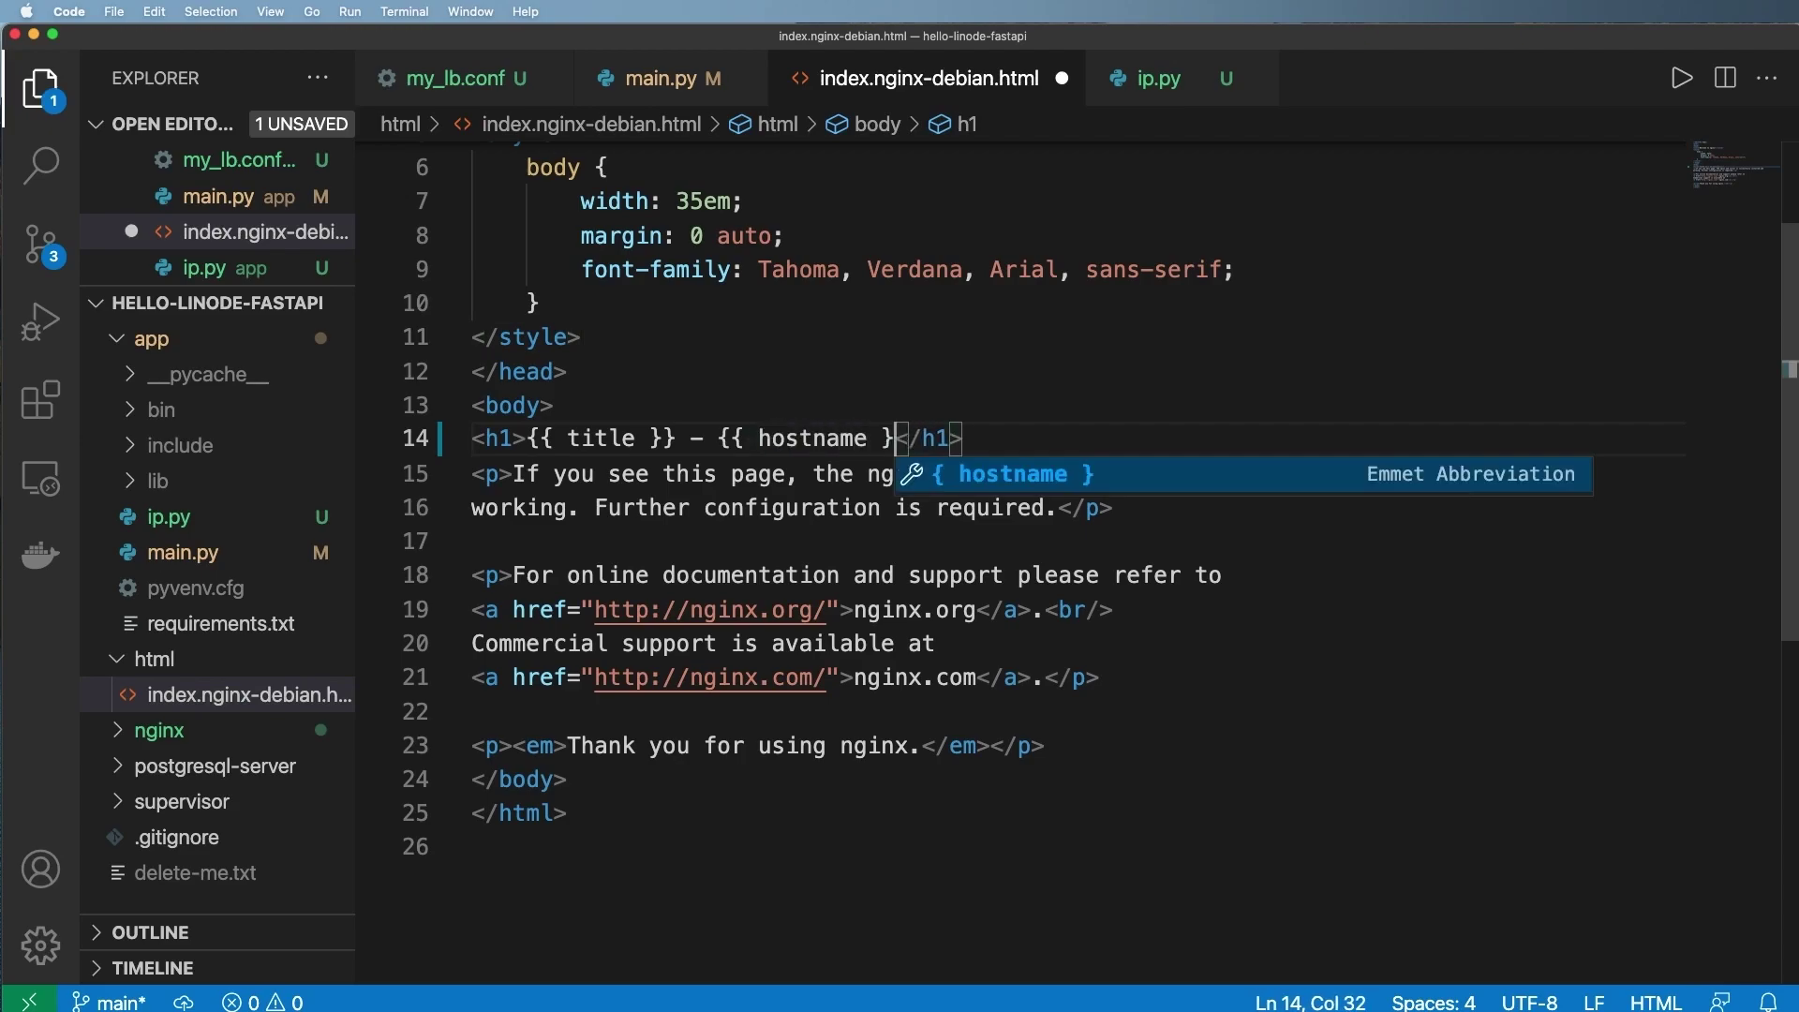
pyautogui.press('cmd+s')
# - Compare the hostname key in main.py with the hostname placeholder in the index.nginx-debian.html heading
pyautogui.click(671, 85)
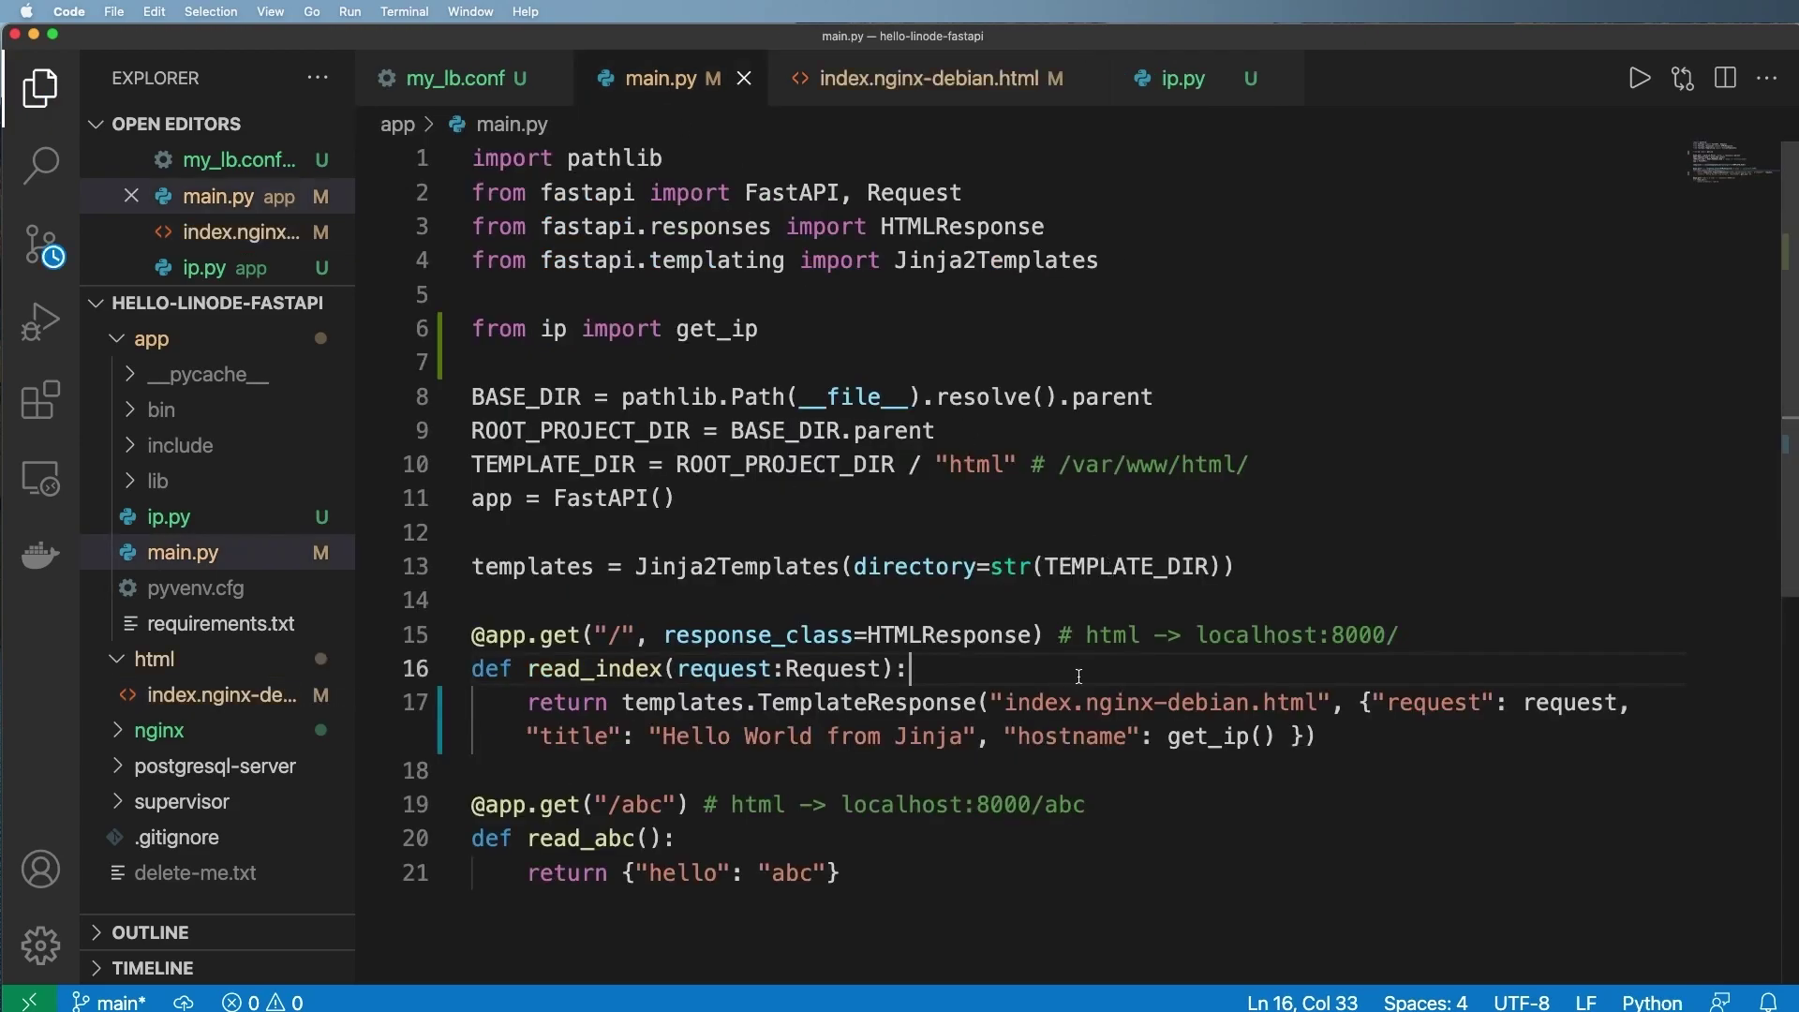
pyautogui.doubleClick(1021, 736)
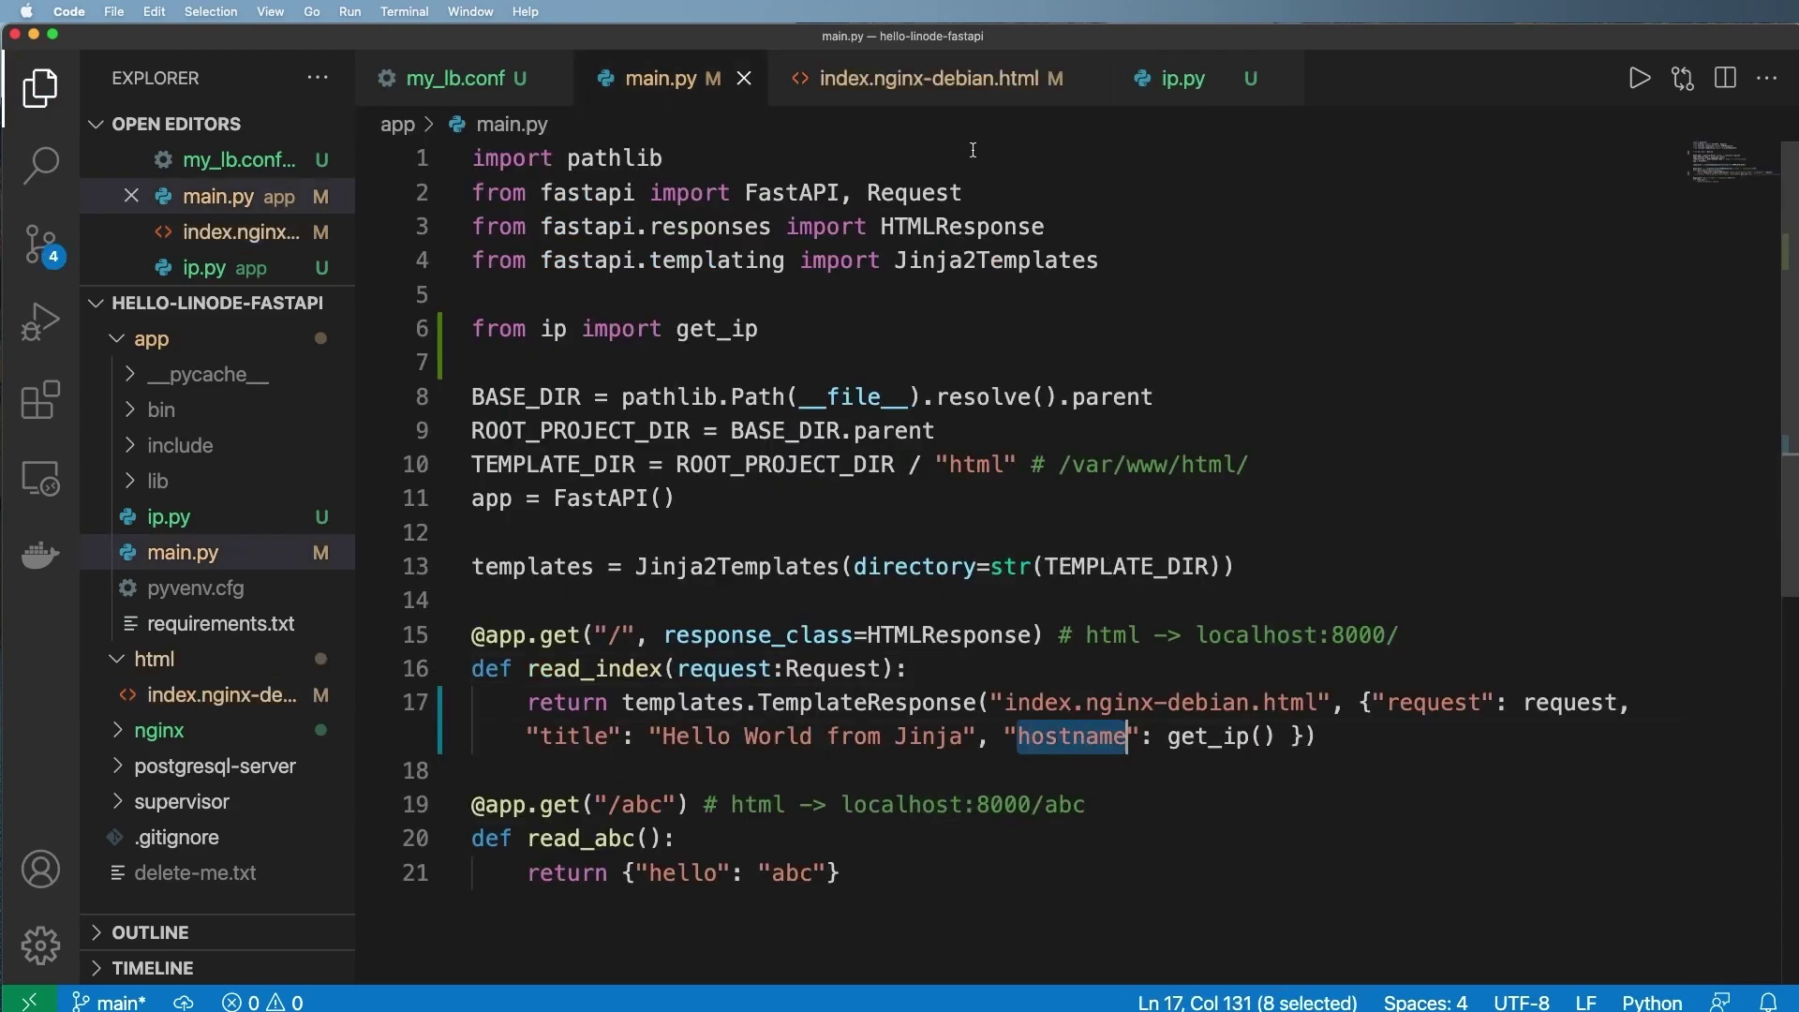
pyautogui.click(931, 79)
pyautogui.press('Up')
pyautogui.press('Up')
pyautogui.press('Up')
pyautogui.press('Up')
pyautogui.moveTo(720, 431); pyautogui.dragTo(906, 437)
pyautogui.click(912, 450)
# - Show the integrated terminal and switch from the load balancer's ssh session to the split zsh session
pyautogui.hotkey('ctrl', '`')
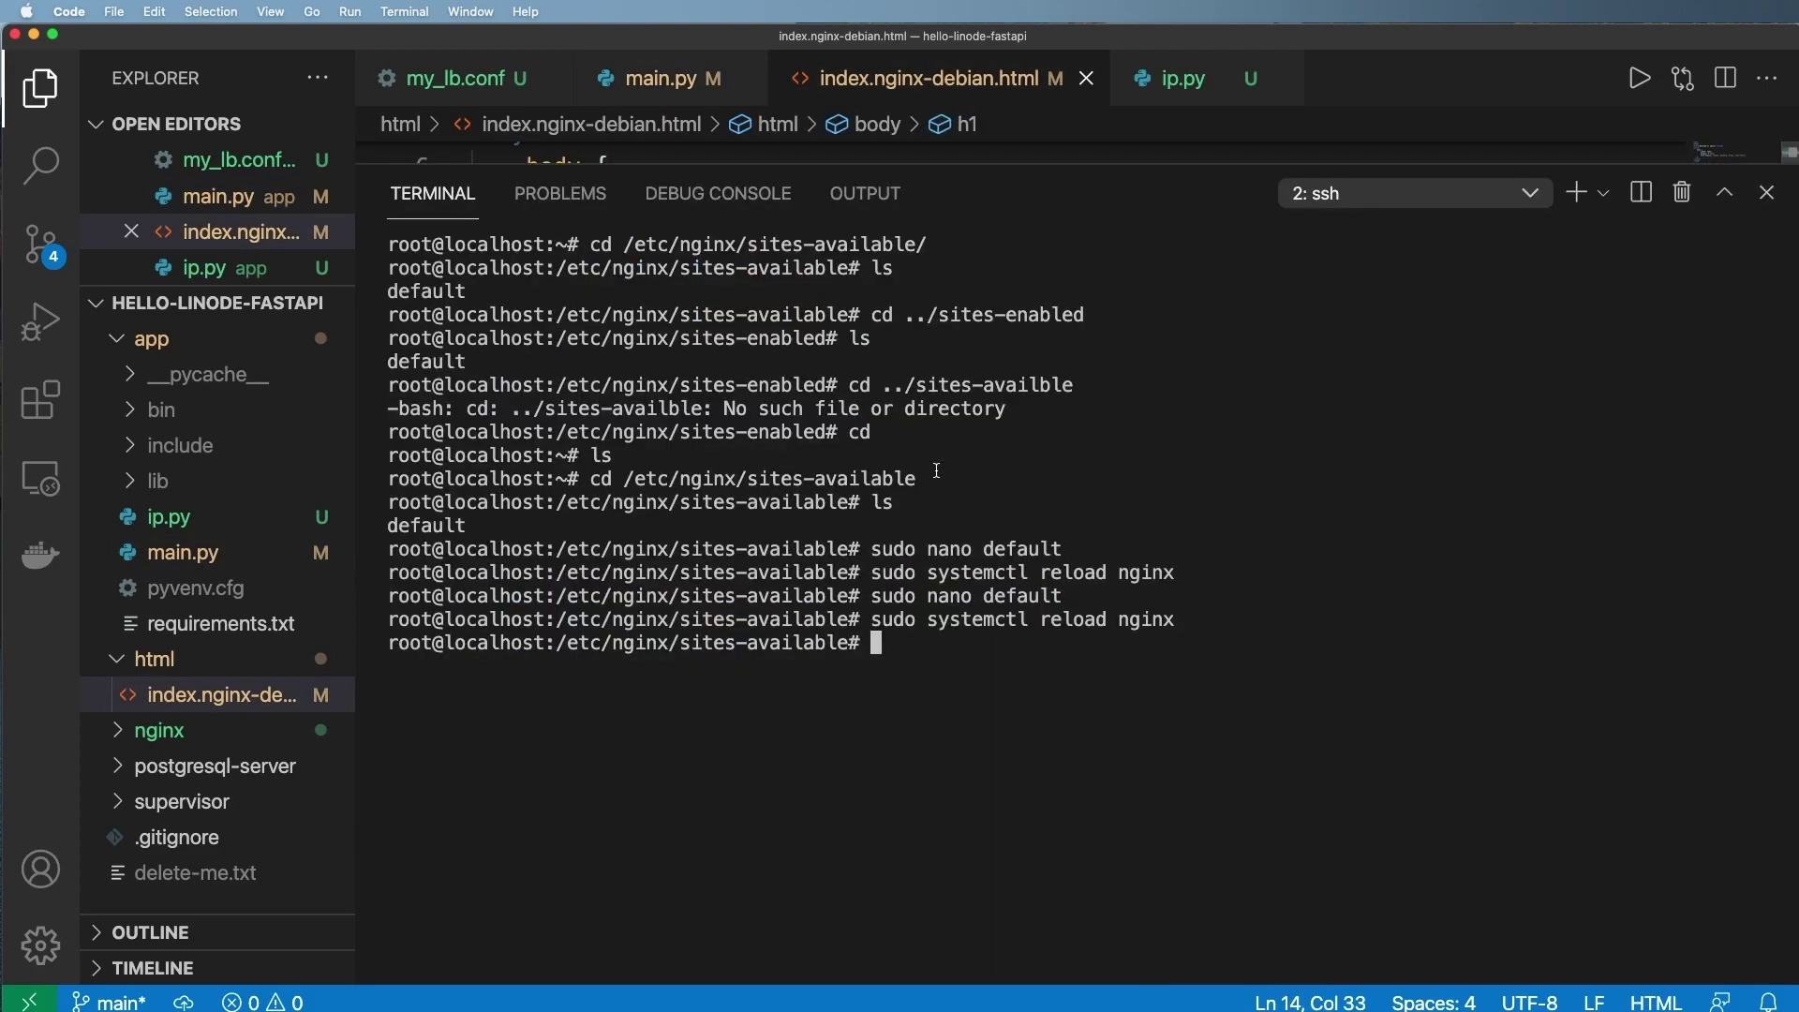
pyautogui.click(1330, 200)
pyautogui.click(1328, 228)
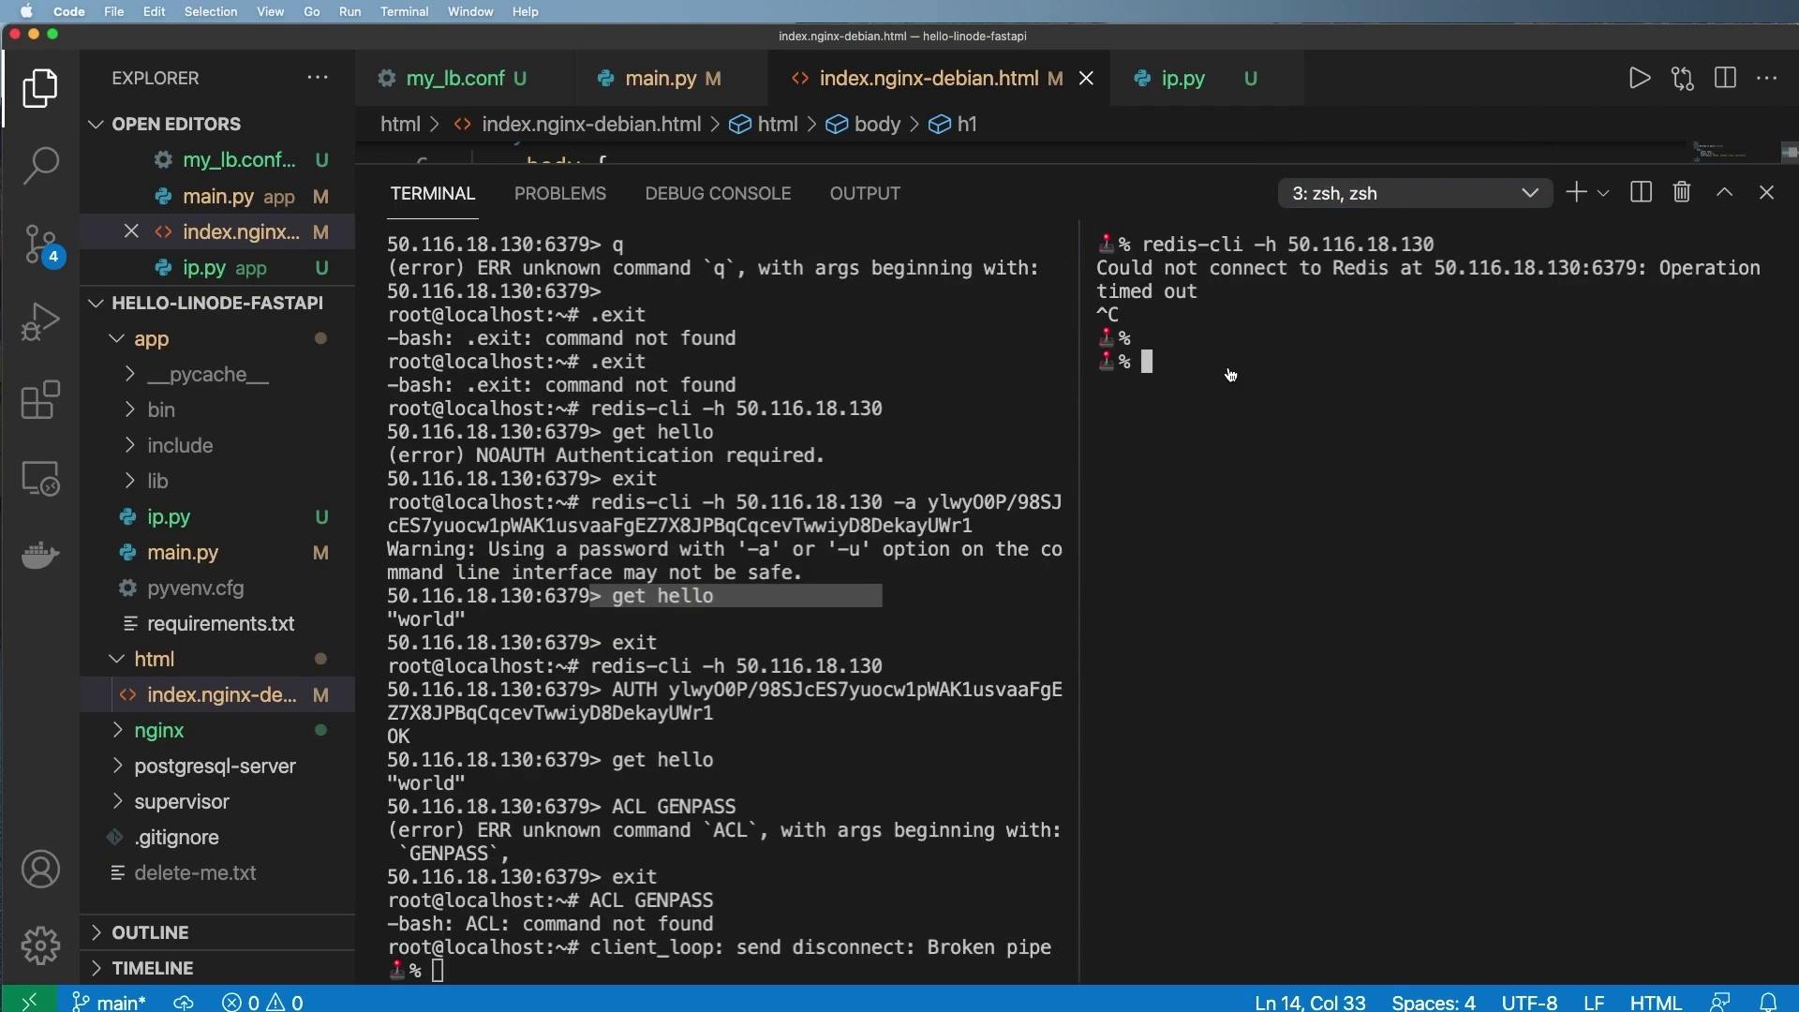
# - Kill the leftover zsh and redis-cli terminal sessions and start a fresh zsh terminal
pyautogui.click(1679, 196)
pyautogui.click(1412, 201)
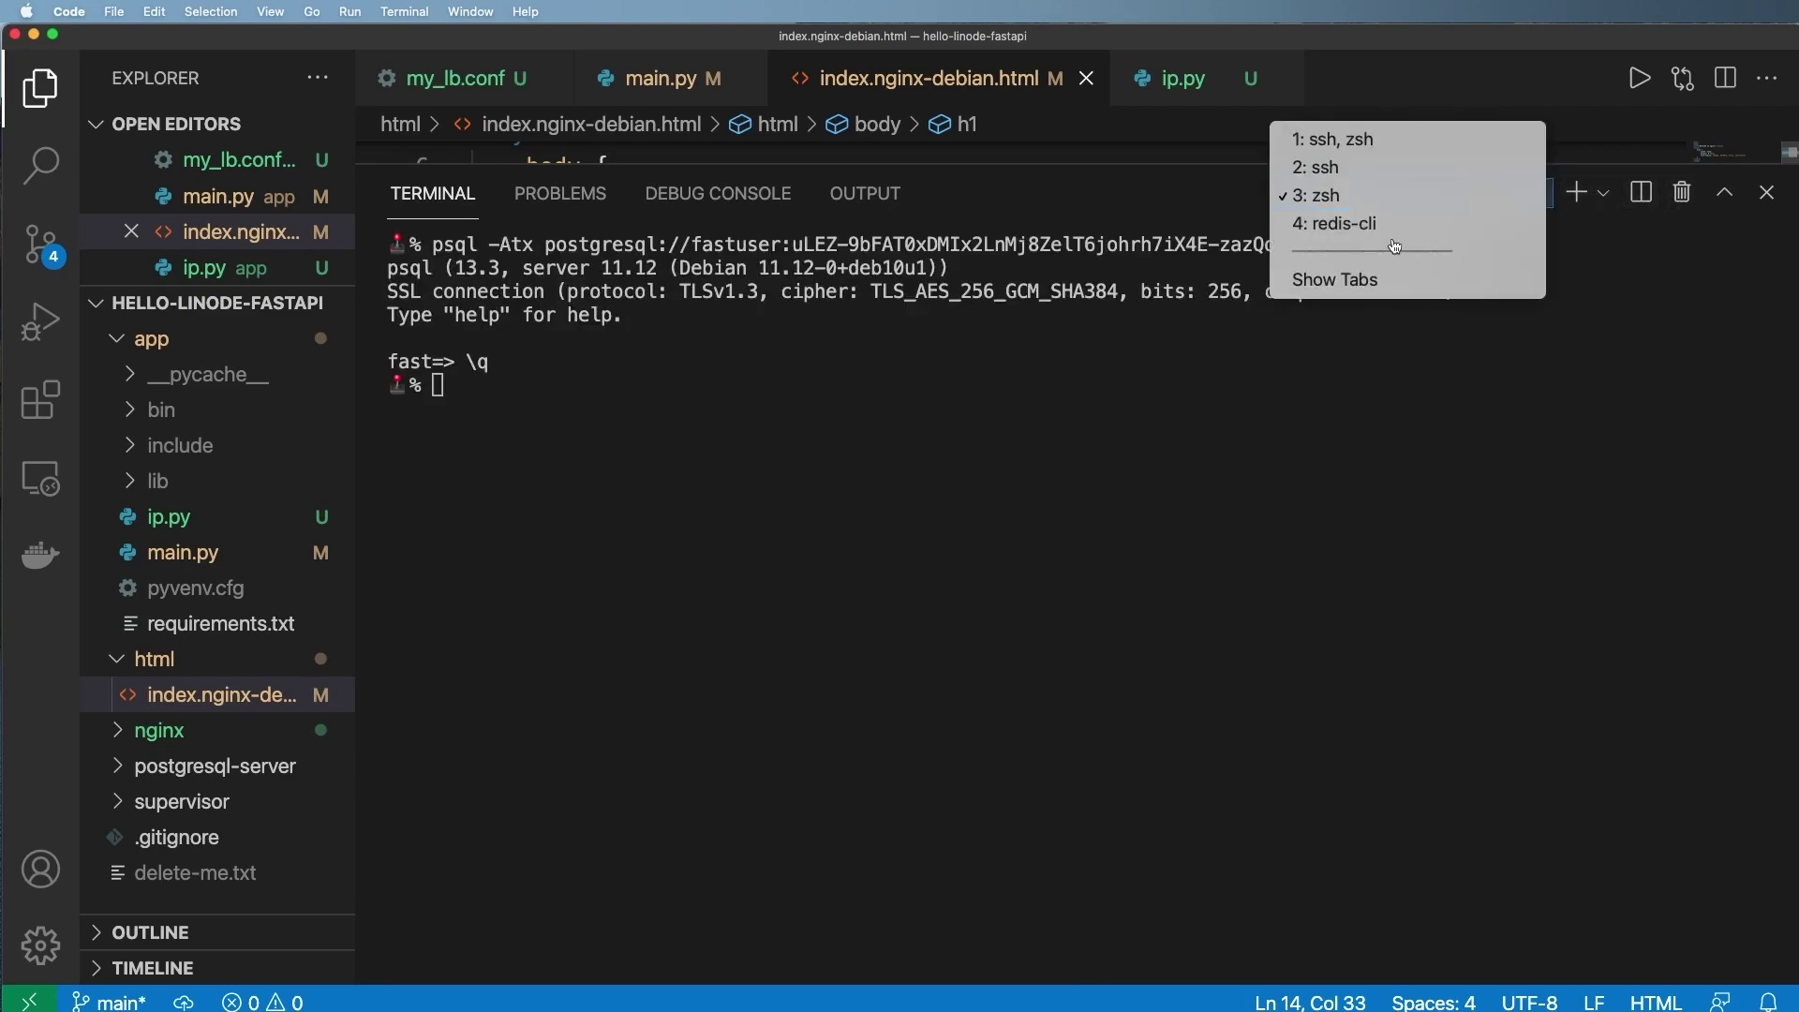
pyautogui.click(1400, 223)
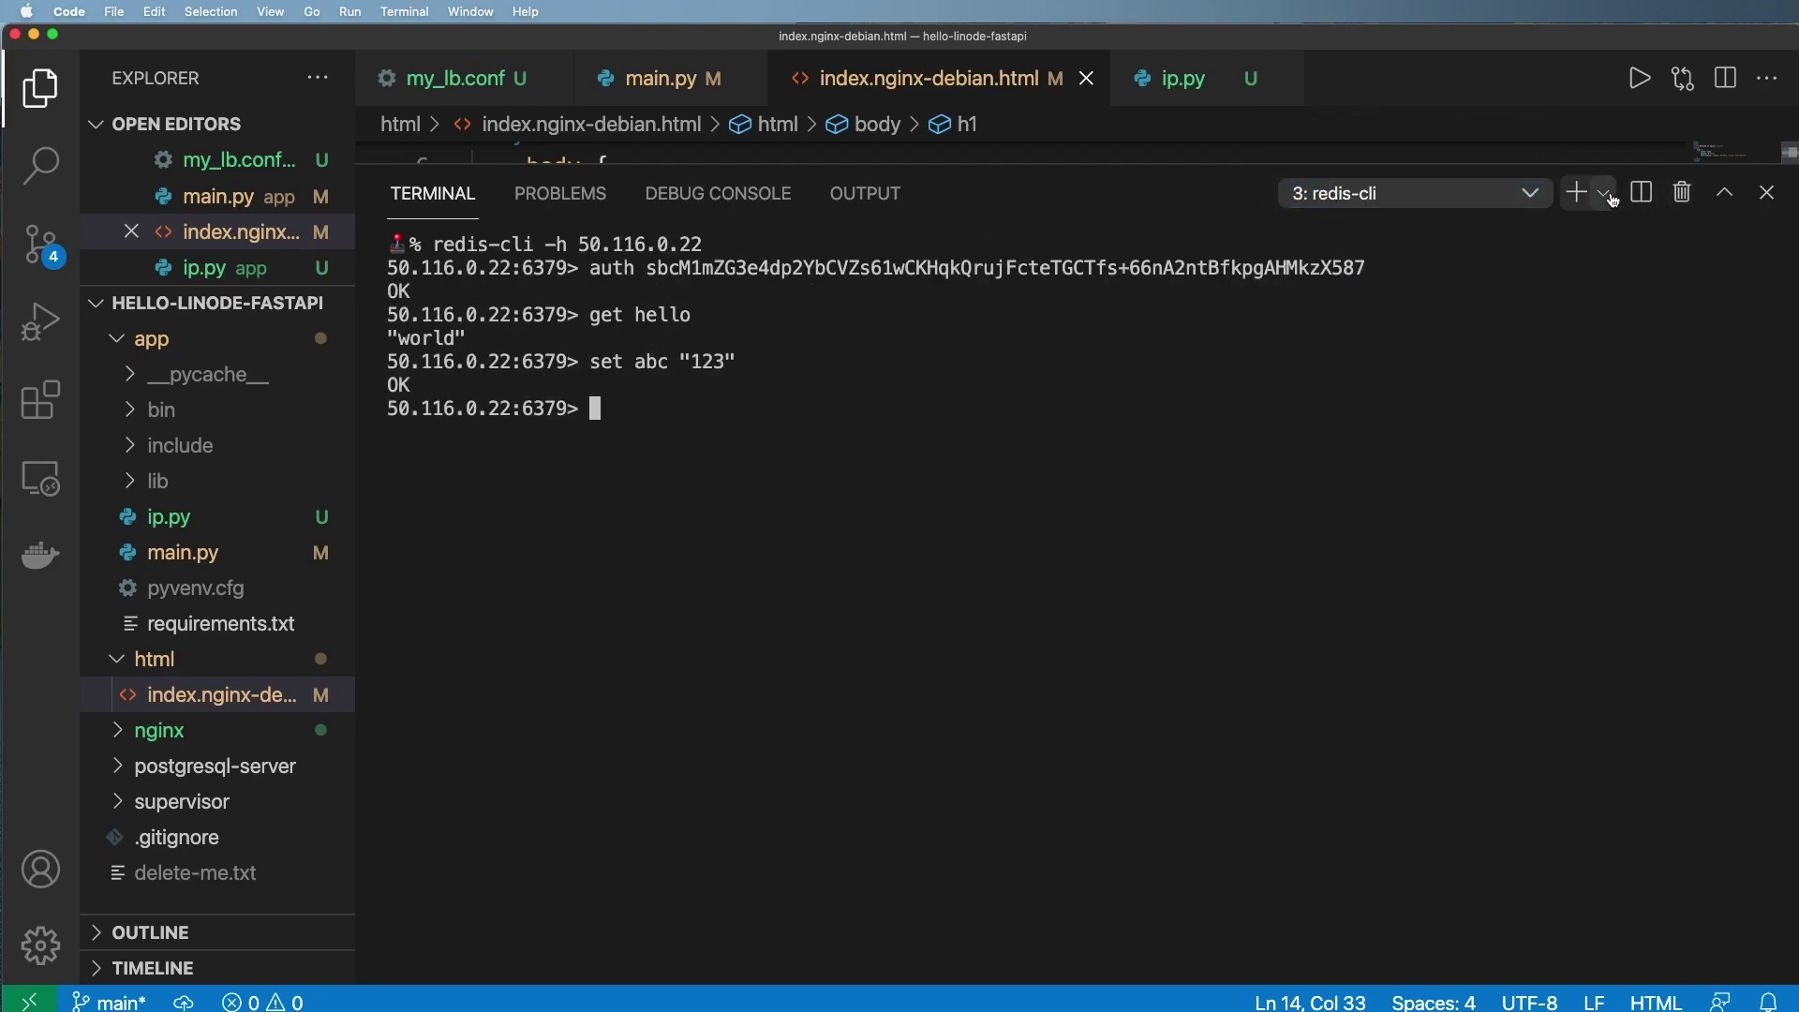
pyautogui.click(1681, 192)
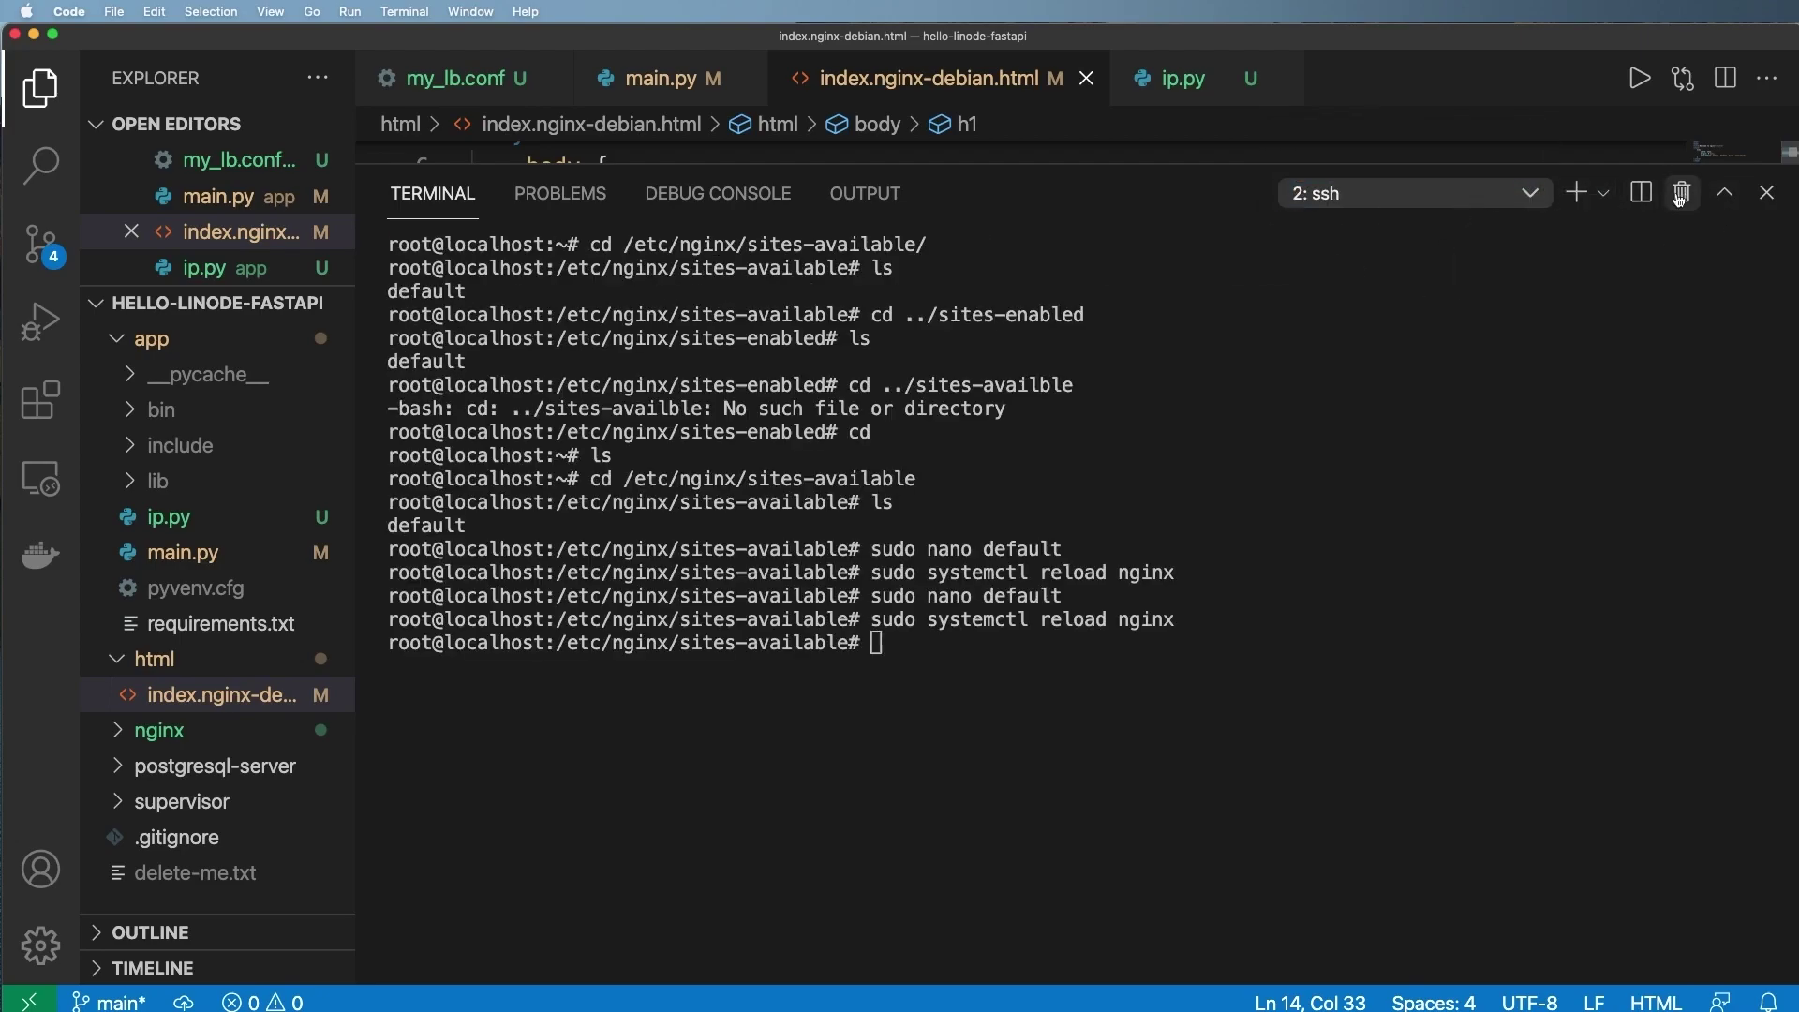
pyautogui.click(1577, 192)
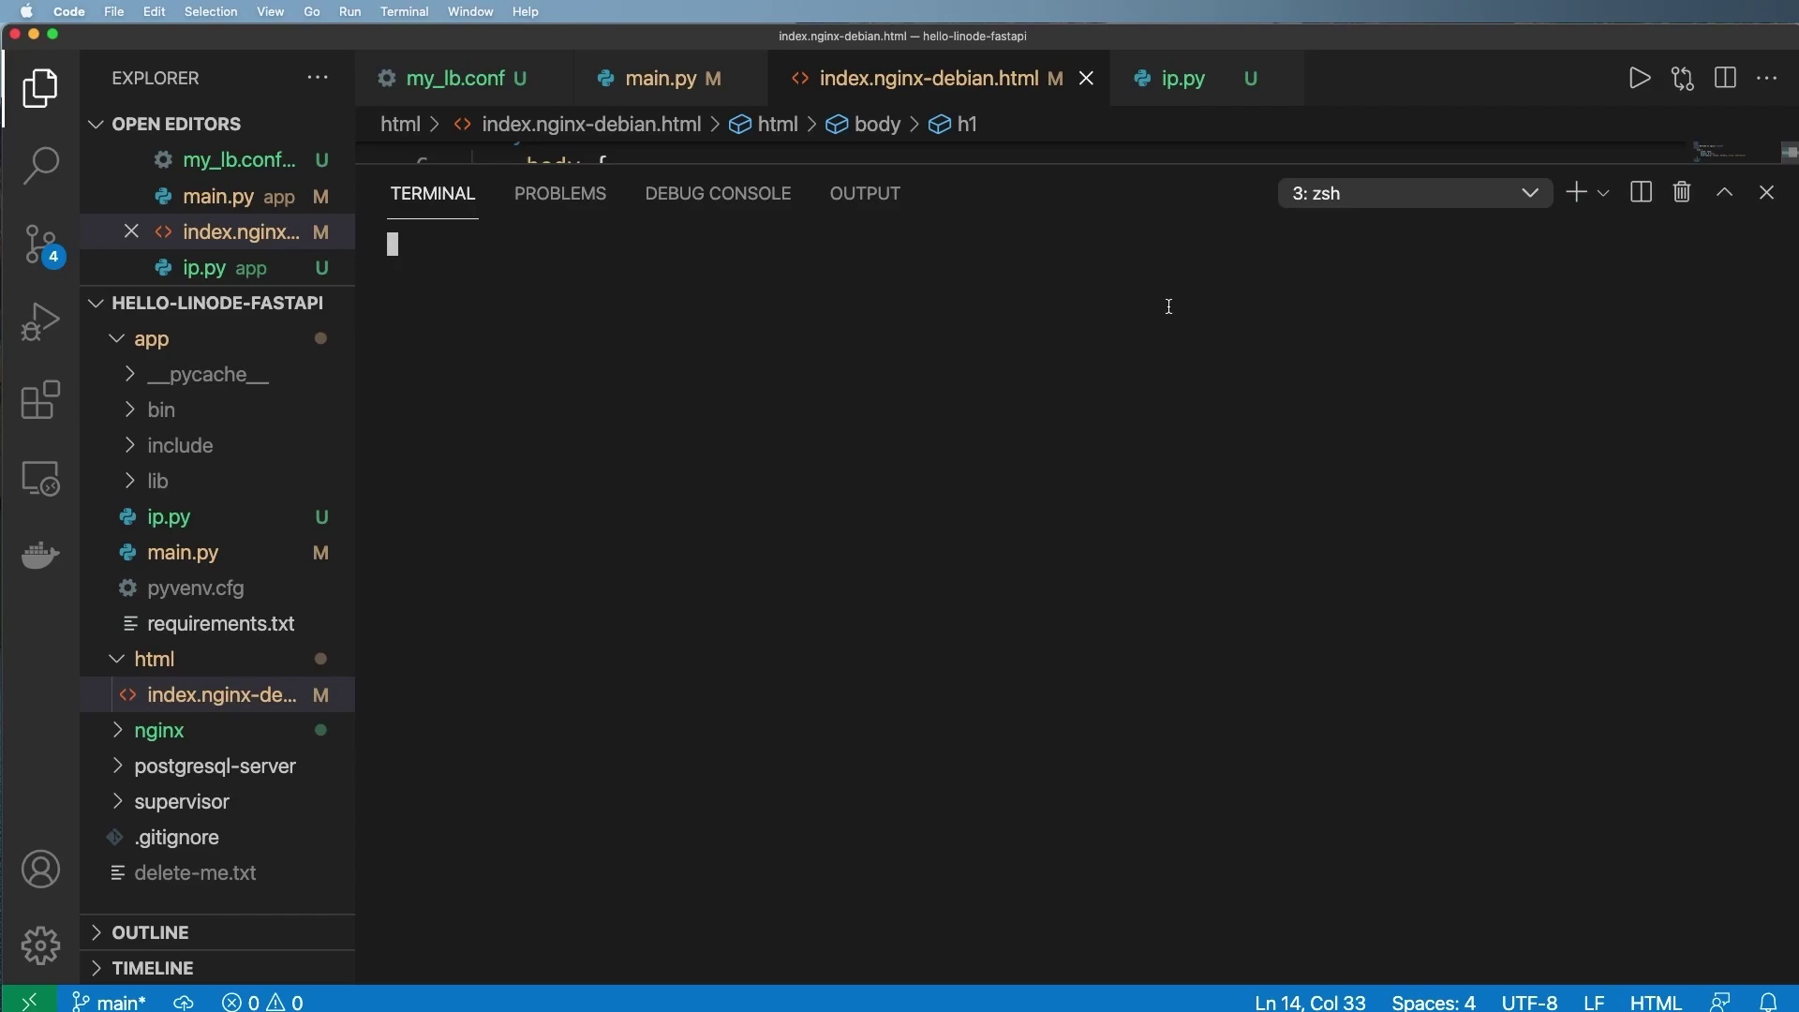
# - In the new terminal, change into the app folder and activate its virtual environment with source bin/activate
pyautogui.write('ls')
pyautogui.press('Return')
pyautogui.write('cd app')
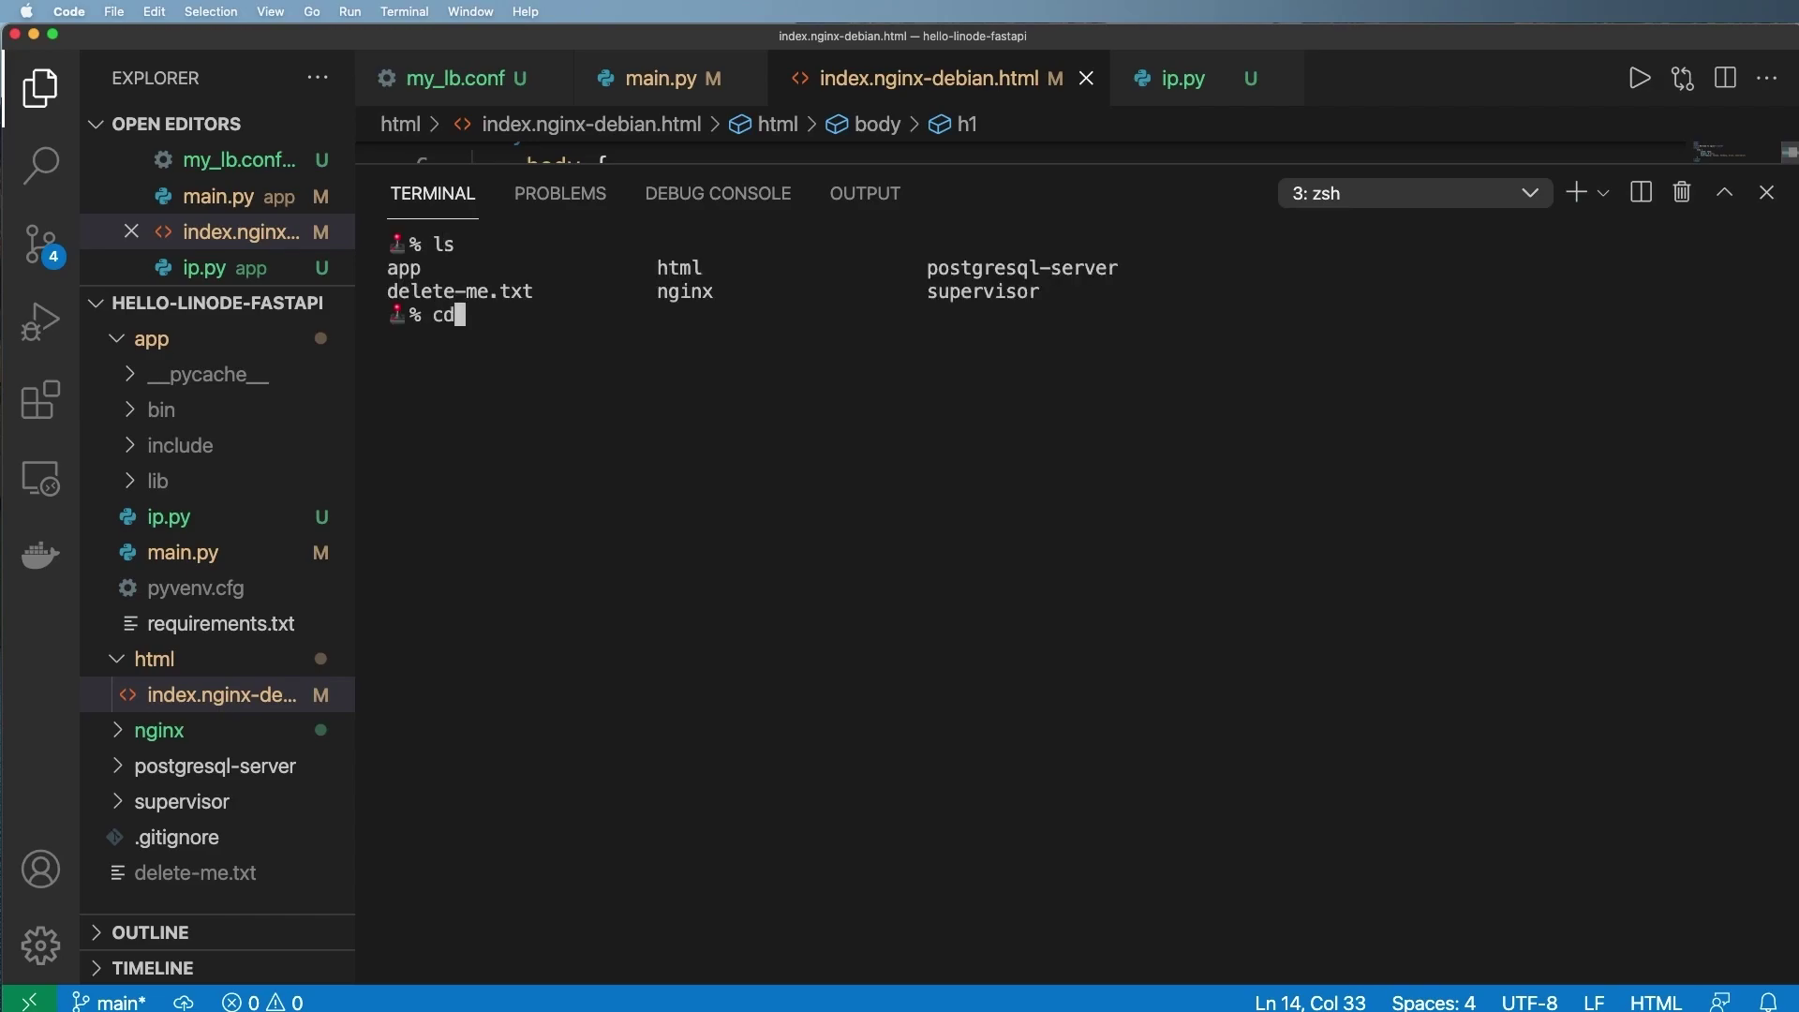
pyautogui.press('Return')
pyautogui.write('ls')
pyautogui.press('Return')
pyautogui.write('source bin/activate')
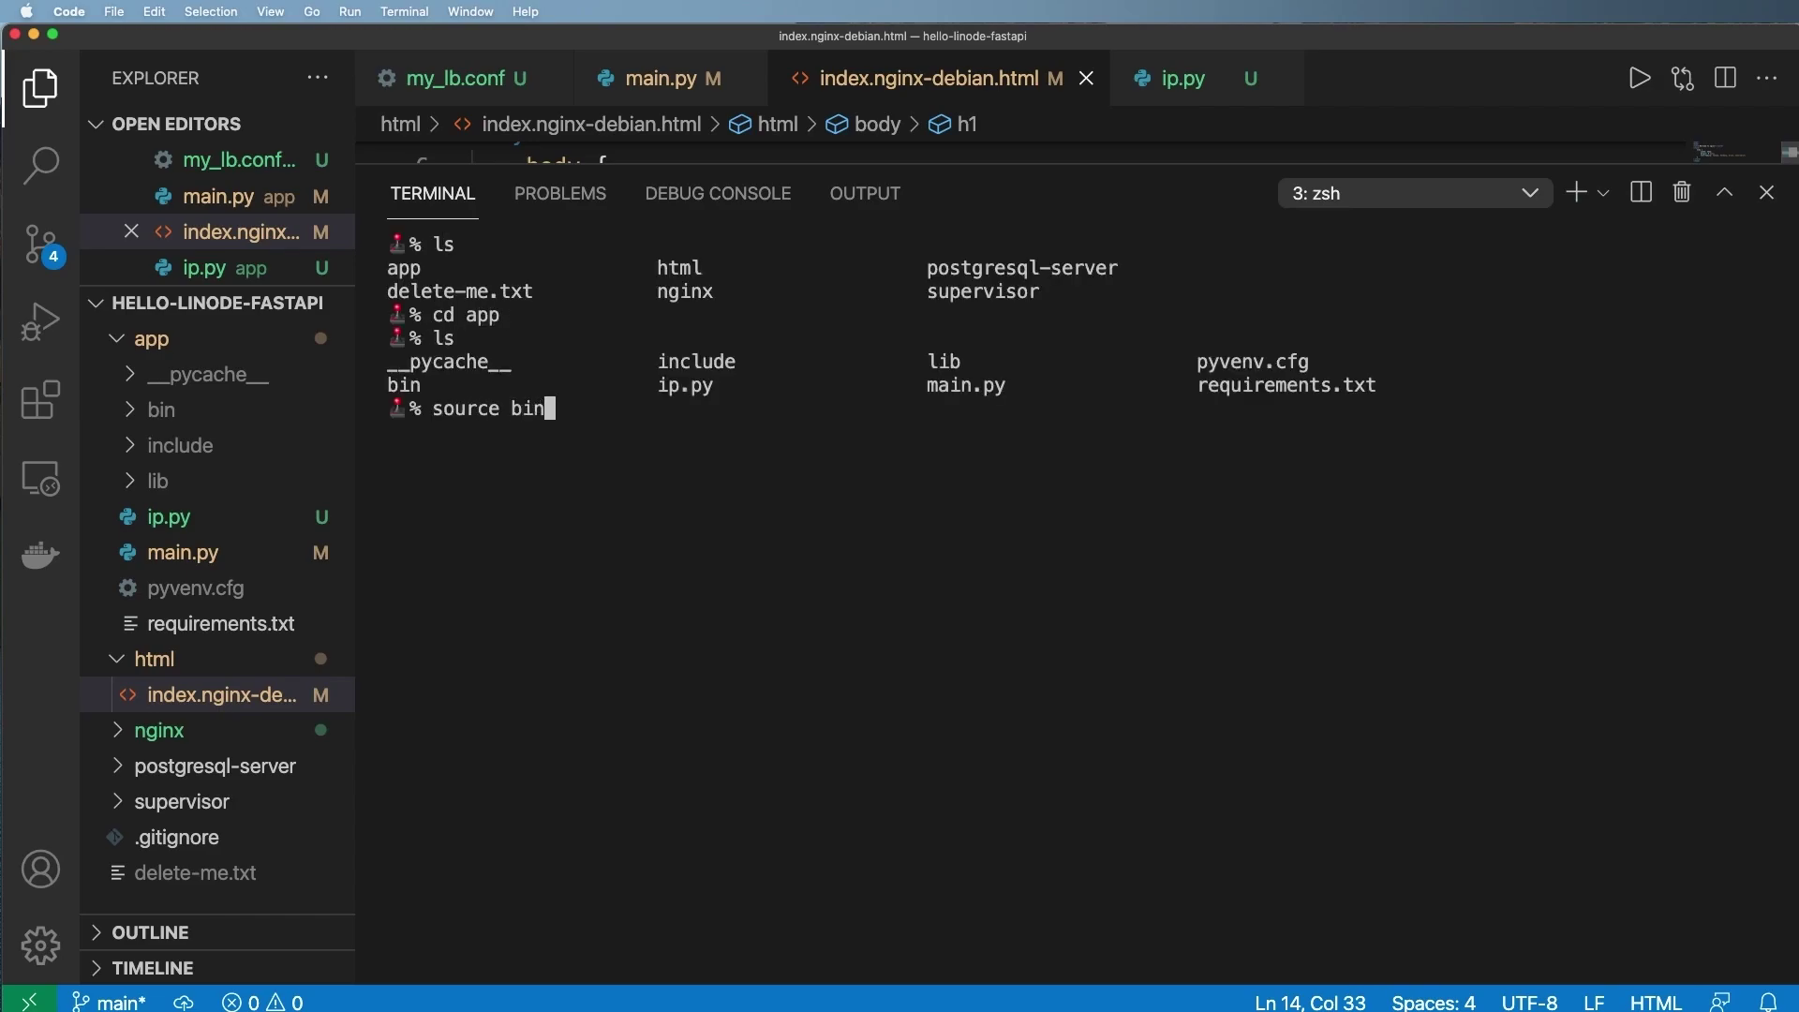
pyautogui.press('Return')
# - List the app folder's contents and start the app locally with uvicorn main:app --reload
pyautogui.write('ls')
pyautogui.press('Return')
pyautogui.write('uvicorn main:app --reload')
pyautogui.press('Return')
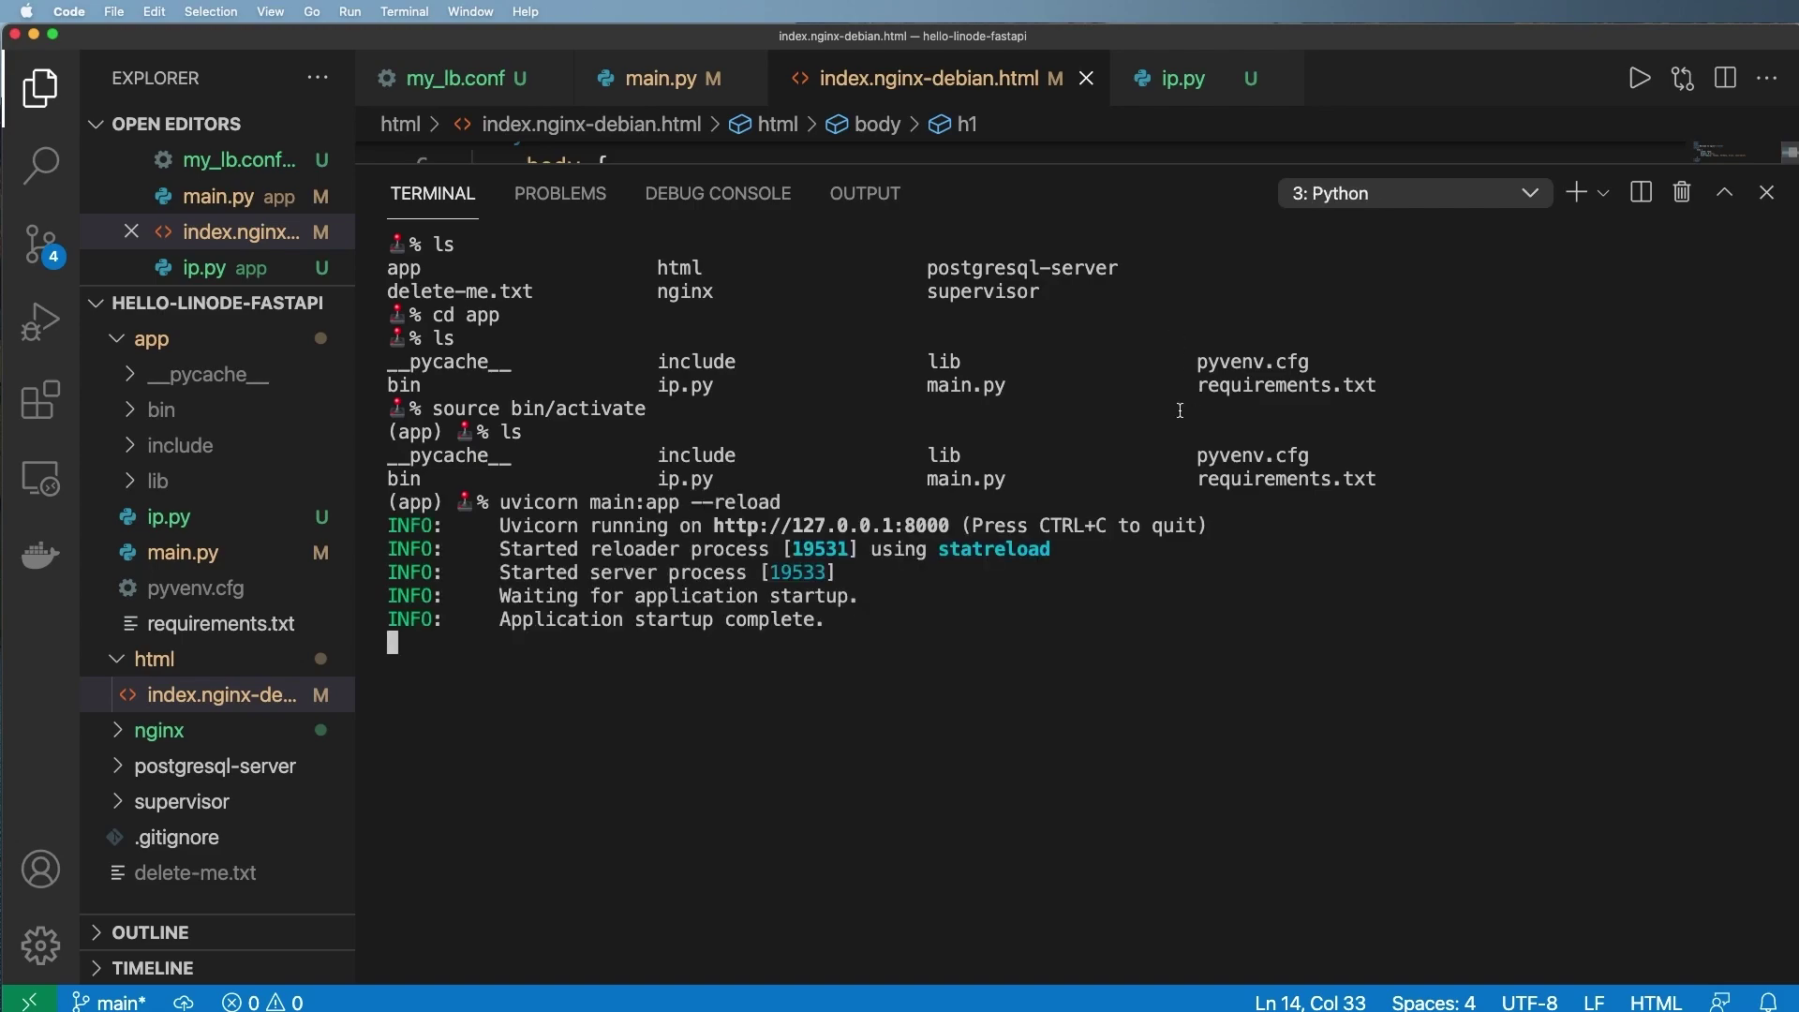
pyautogui.keyDown('super'); pyautogui.click(888, 528); pyautogui.keyUp('super')
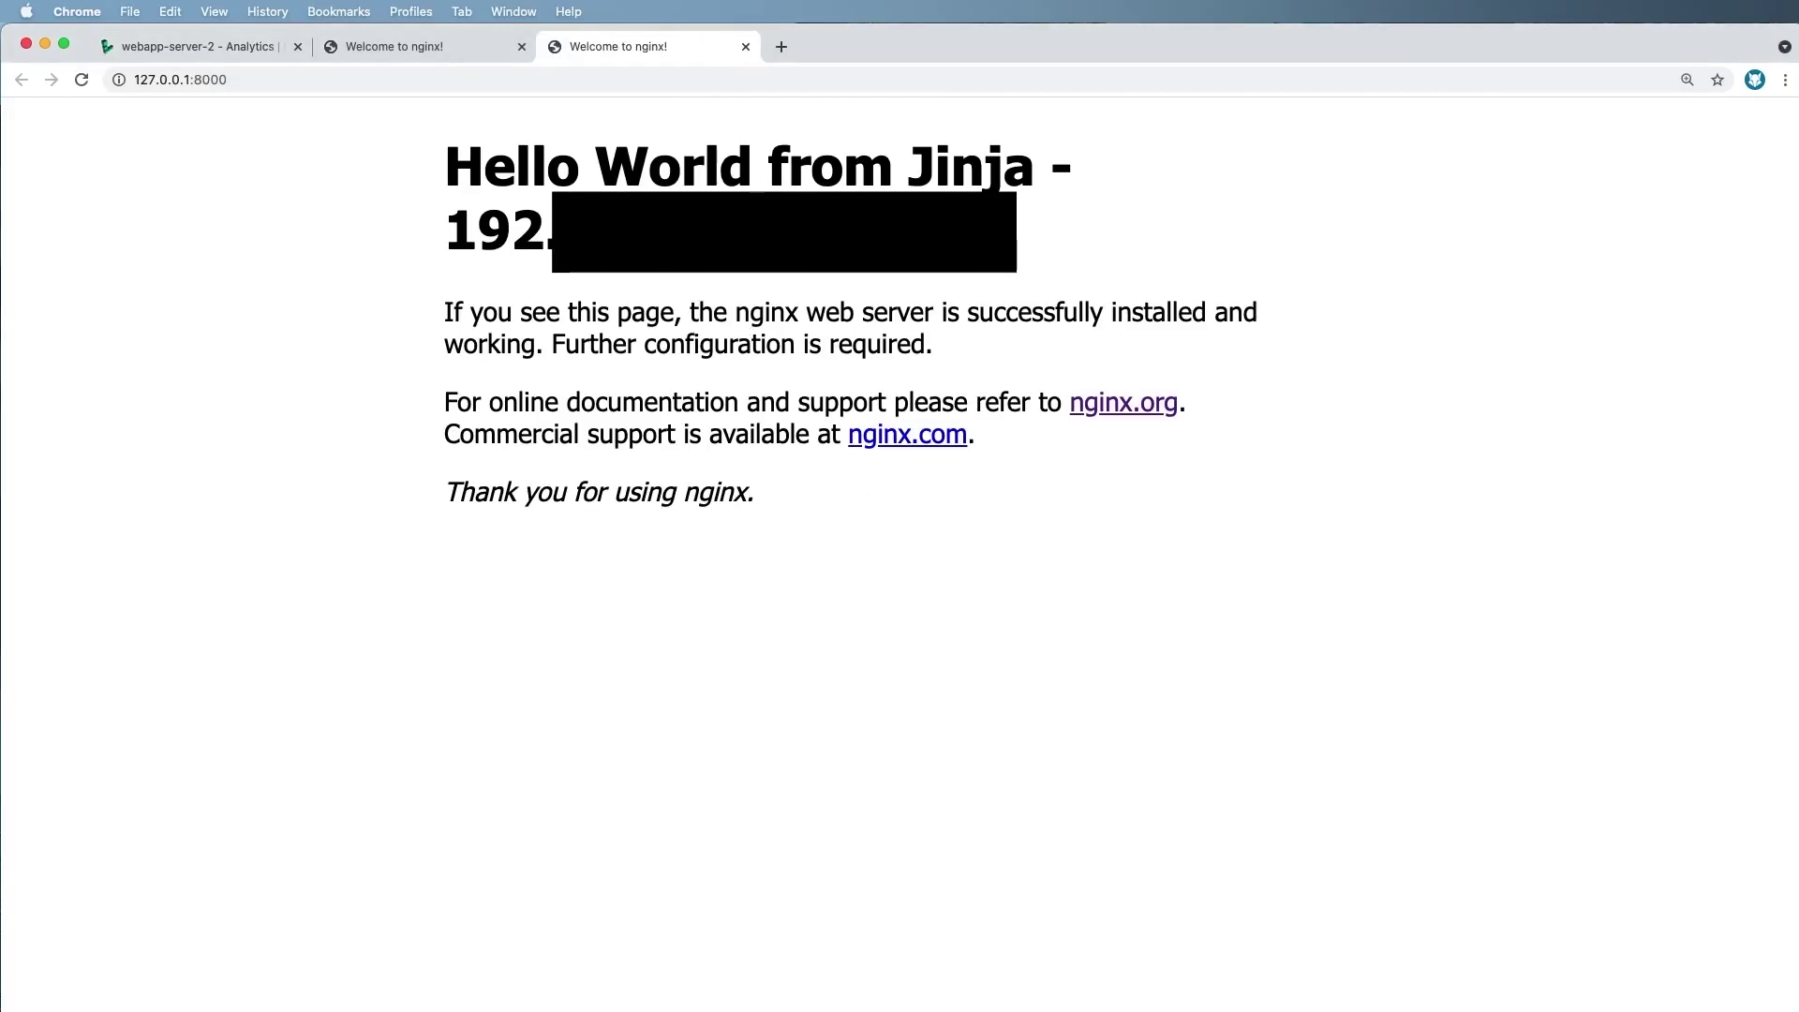
pyautogui.doubleClick(464, 234)
pyautogui.click(494, 224)
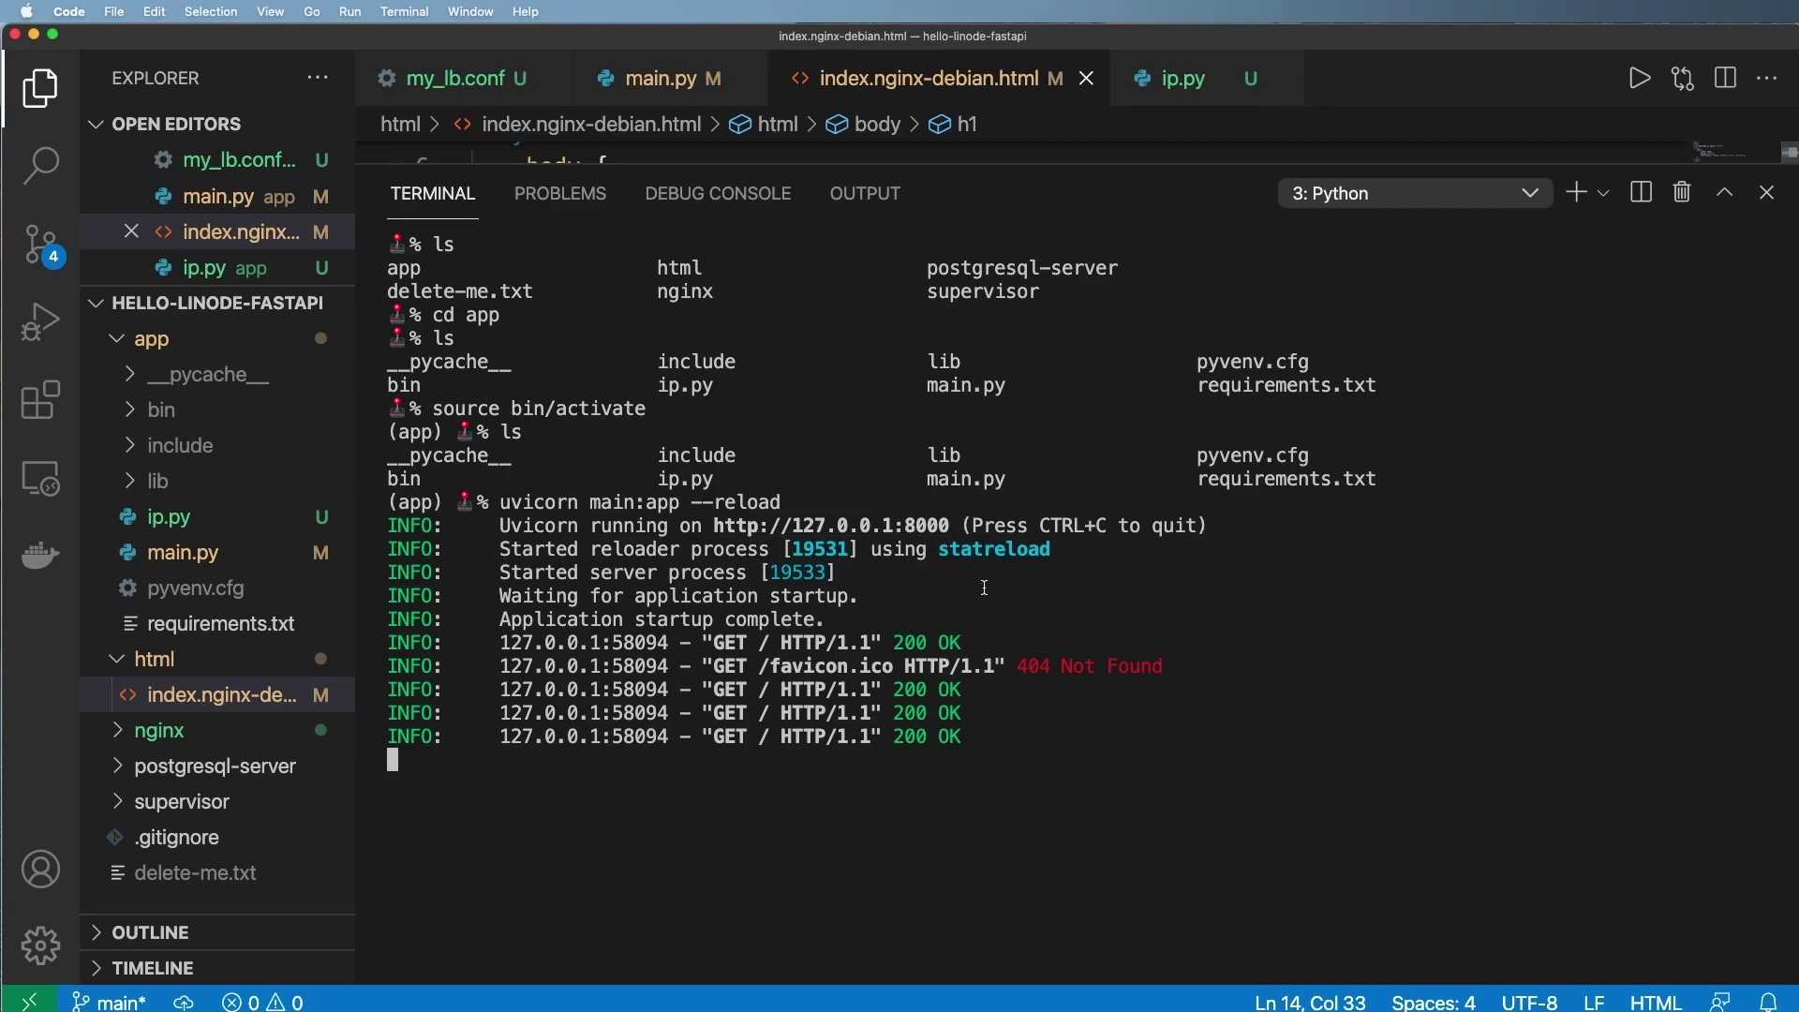
# - Back in VS Code, stop the uvicorn server and look through the two ssh terminal sessions
pyautogui.hotkey('ctrl', 'c')
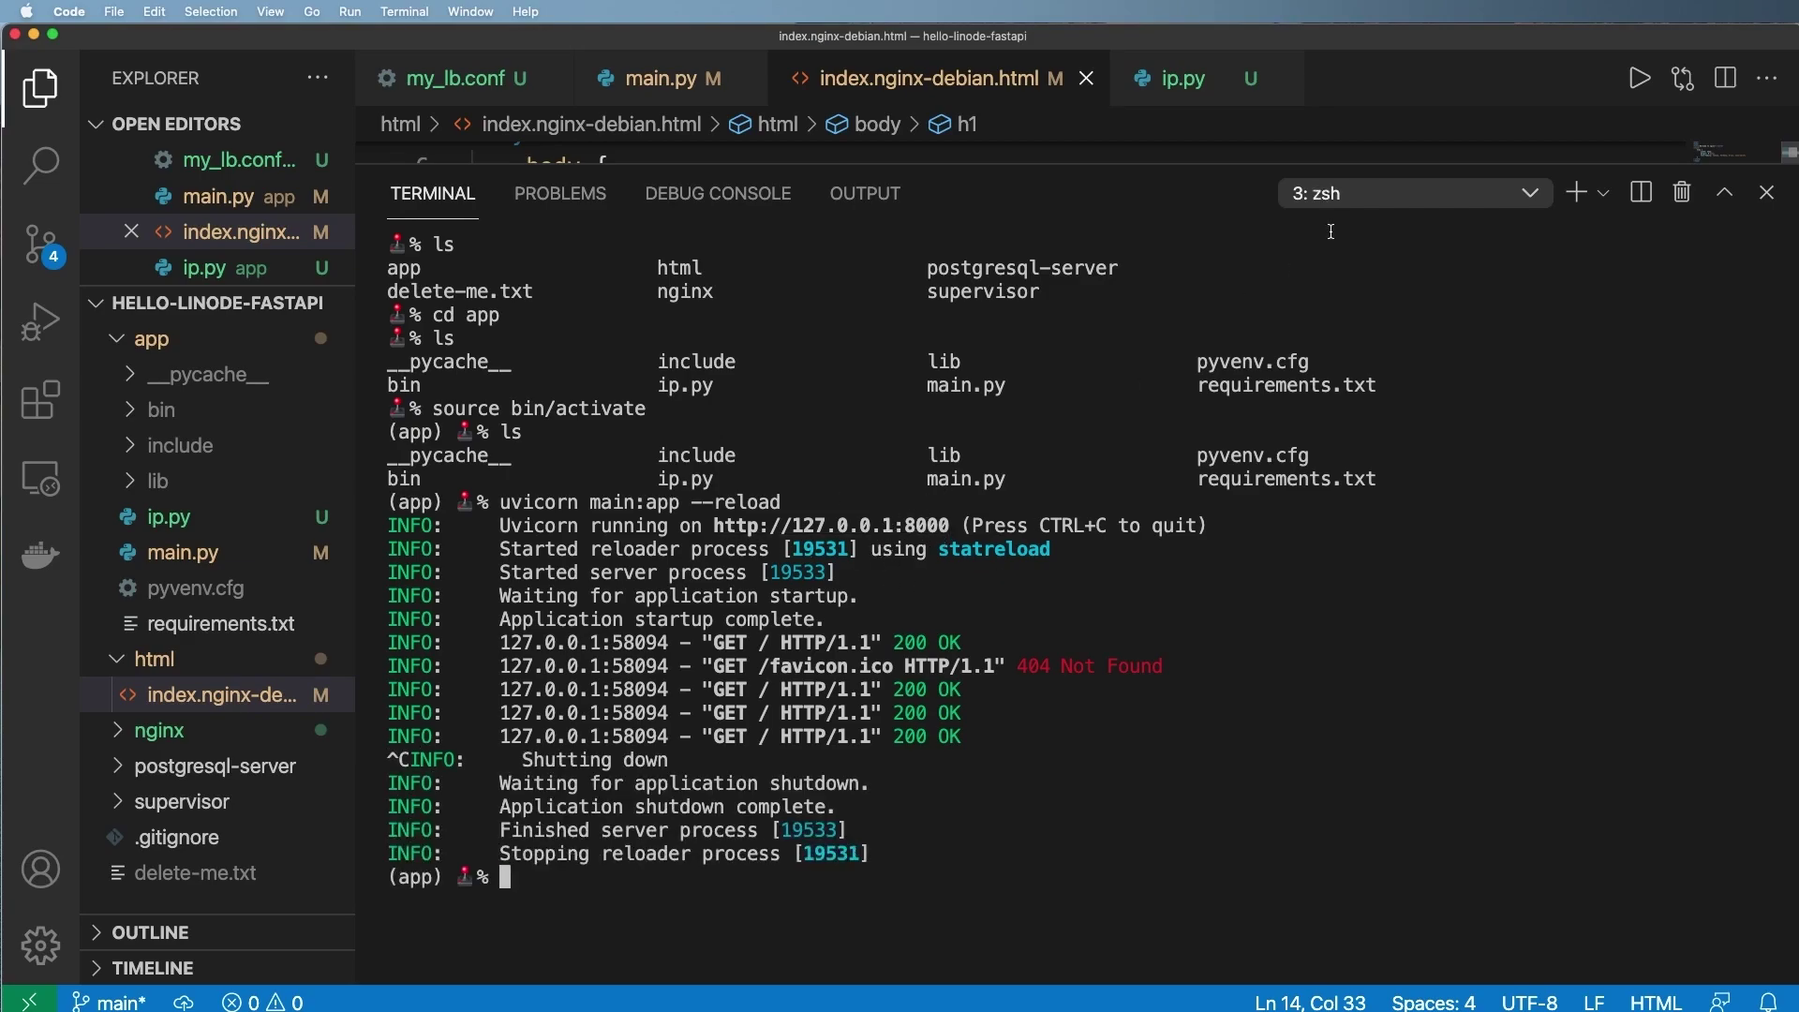
pyautogui.click(1351, 195)
pyautogui.press('Return')
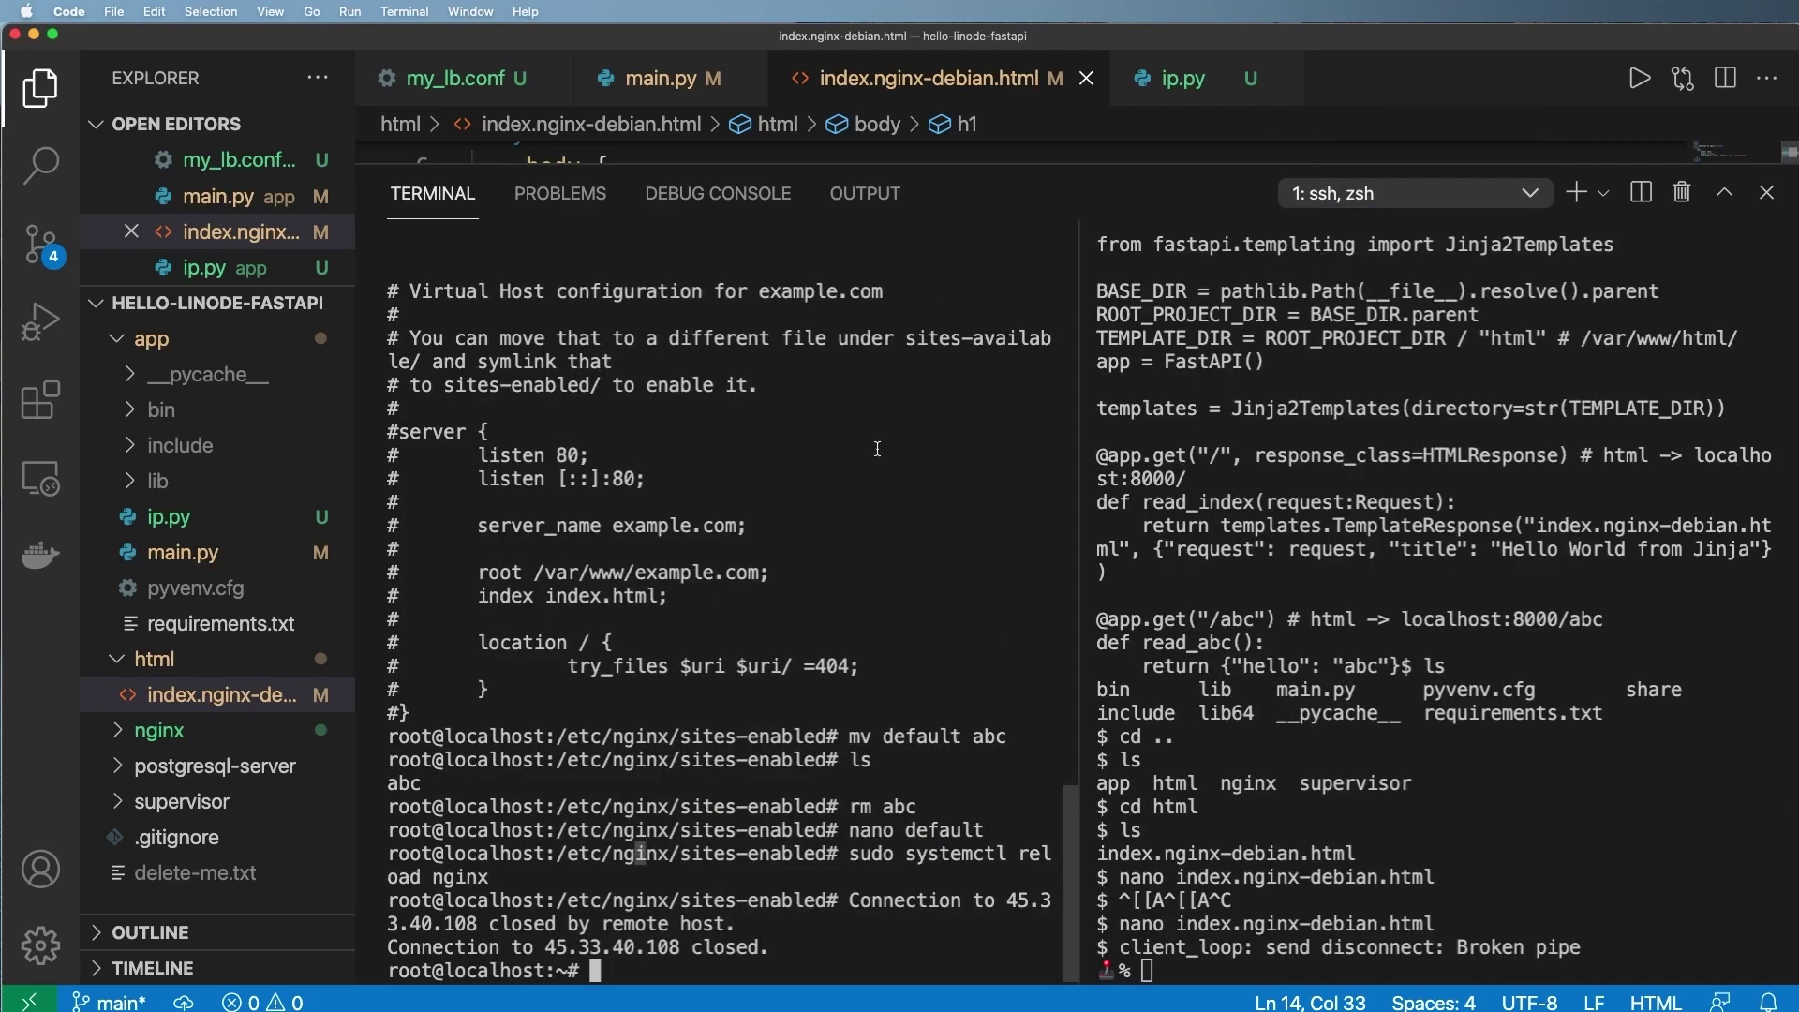
pyautogui.click(1307, 195)
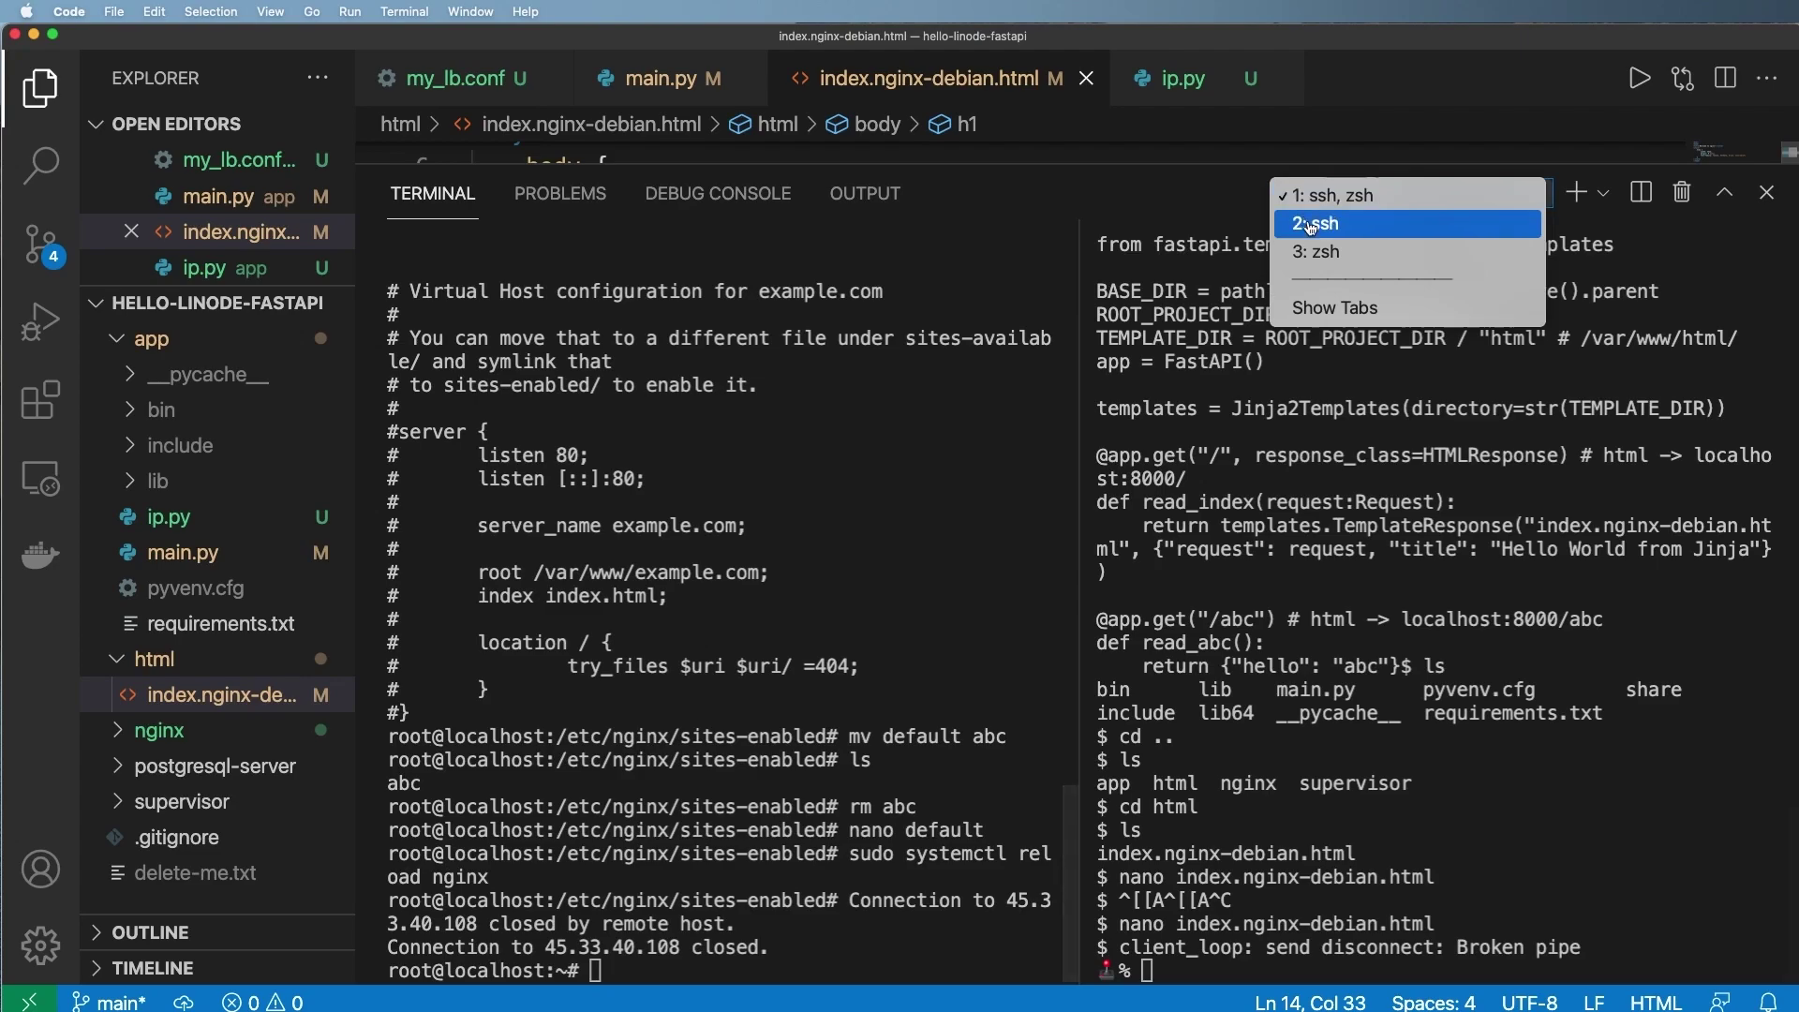
pyautogui.click(1301, 221)
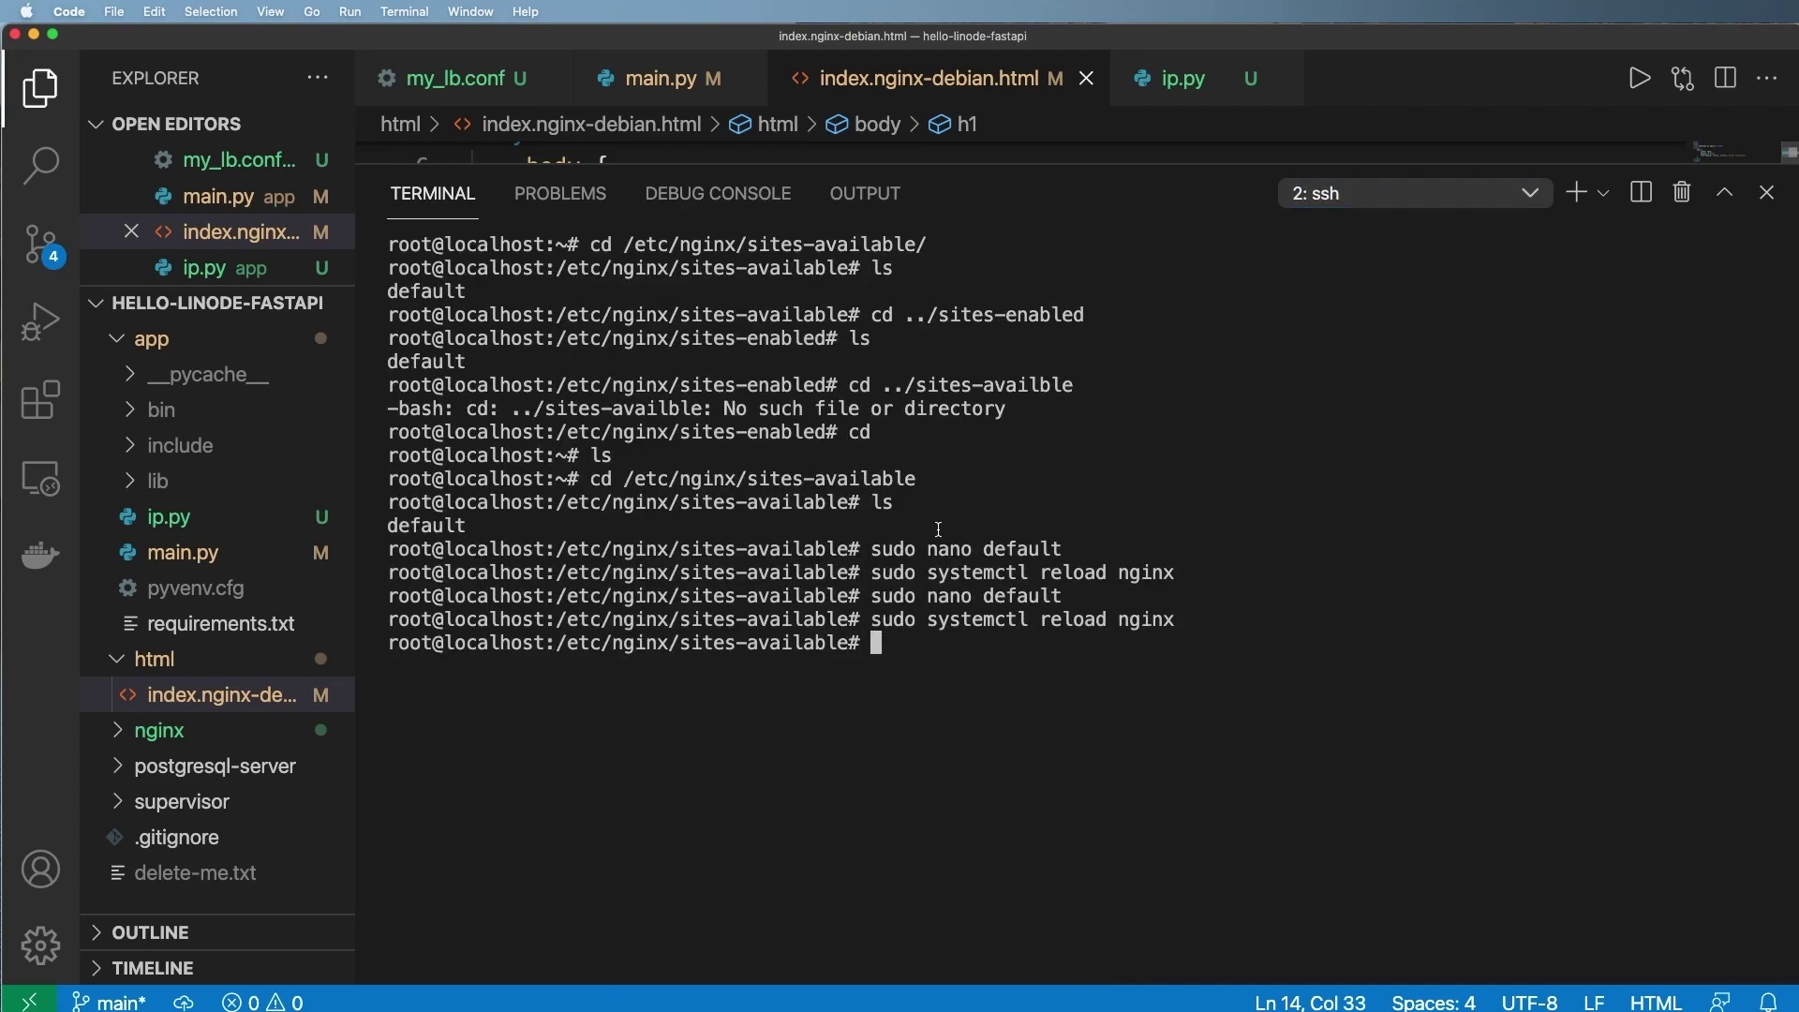
# - Shrink the terminal panel and run git status in the cleared zsh session
pyautogui.moveTo(982, 161); pyautogui.dragTo(979, 401)
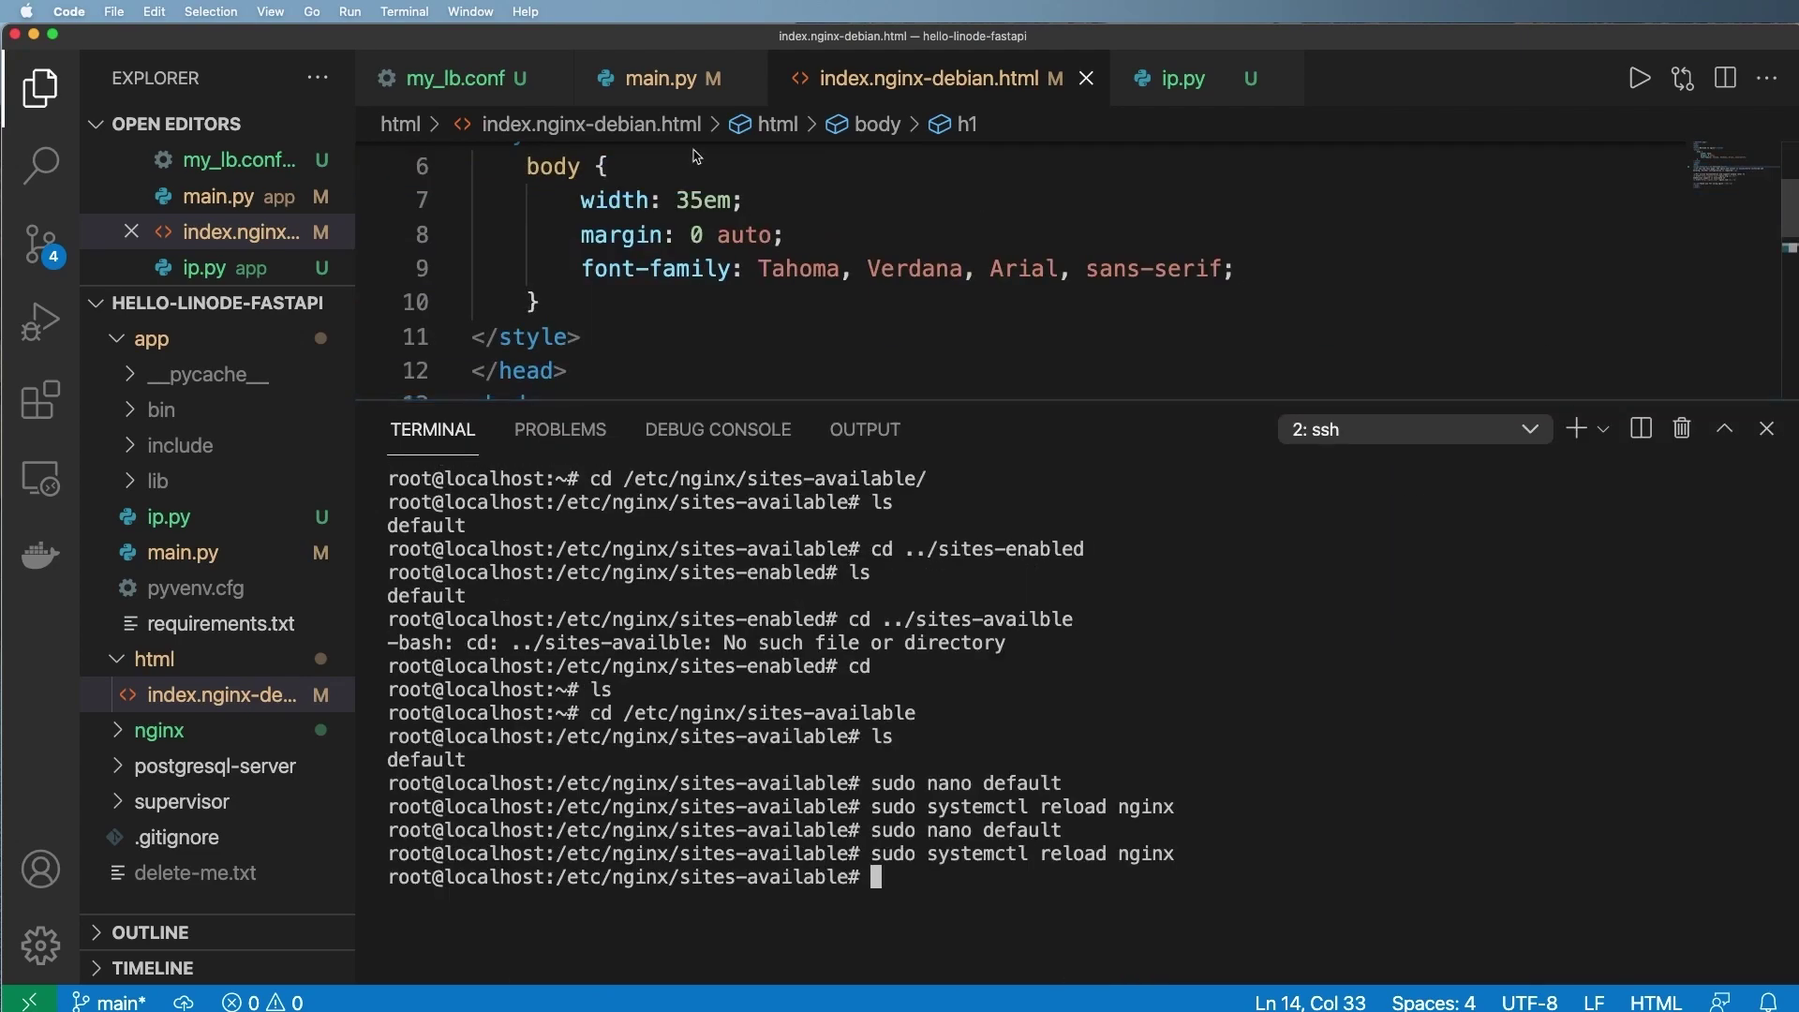
pyautogui.click(920, 295)
pyautogui.click(1405, 429)
pyautogui.click(1340, 466)
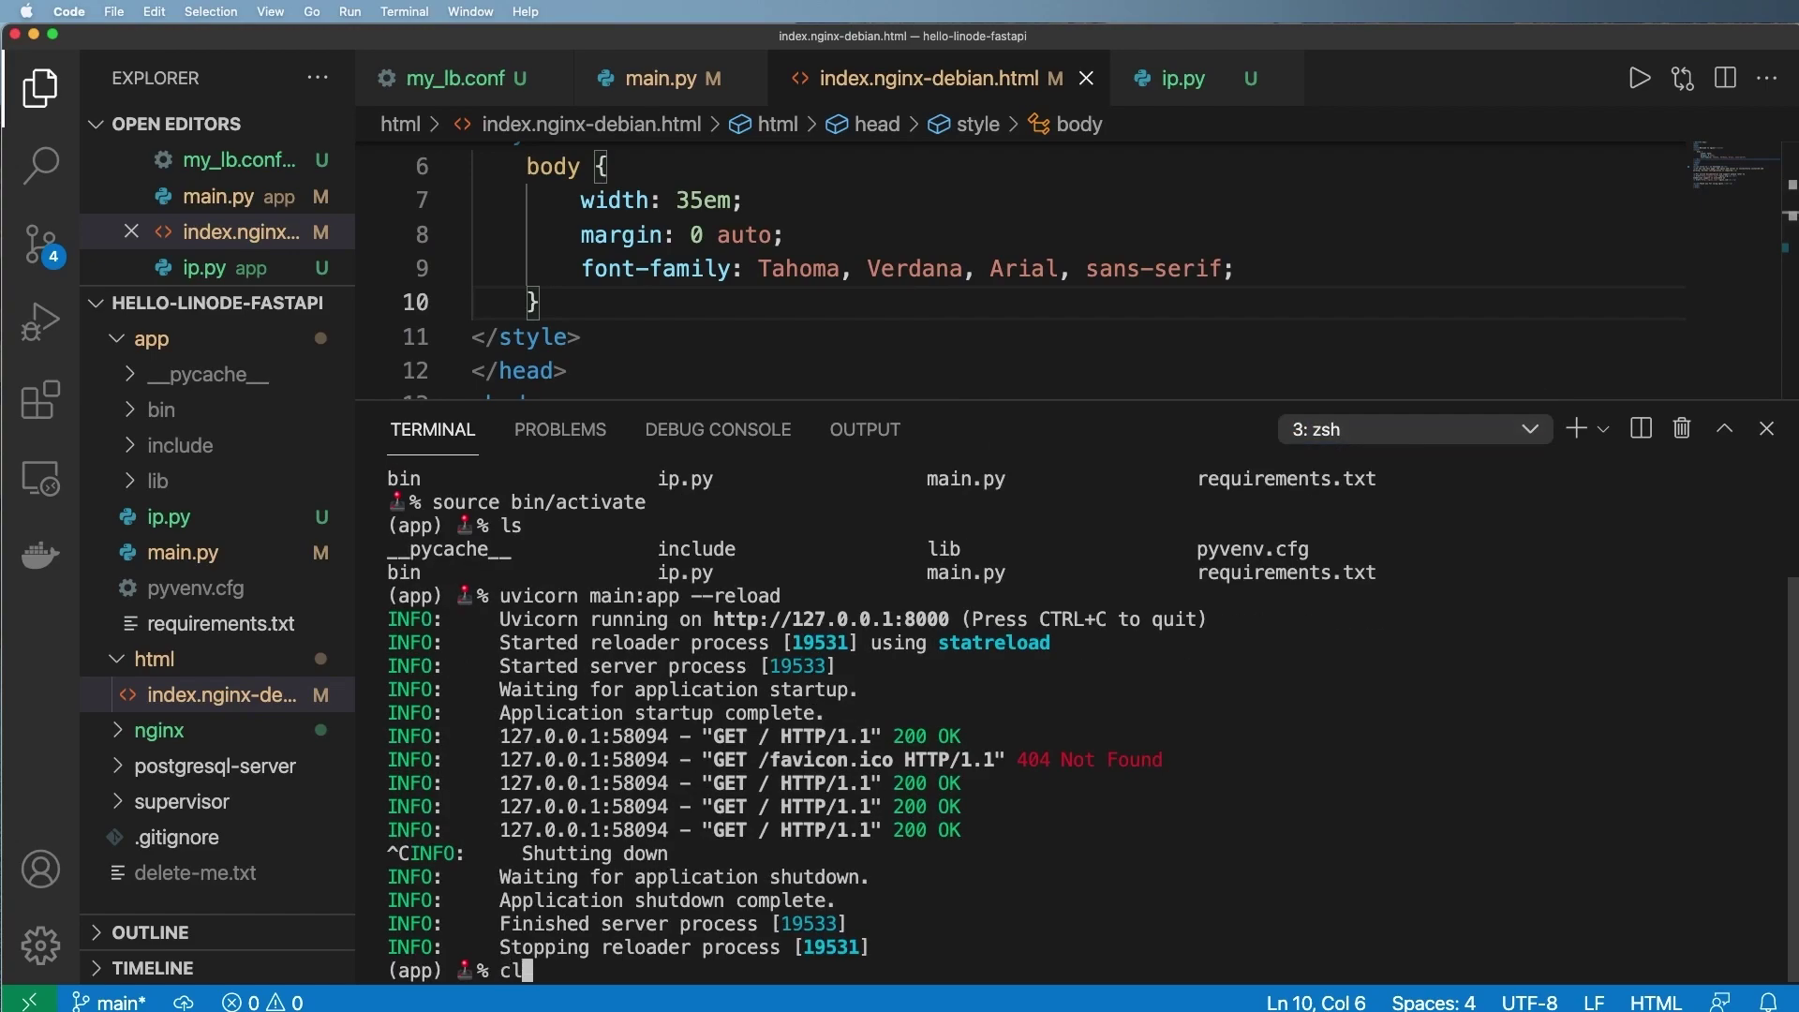
pyautogui.press('super+k')
pyautogui.write('git status')
pyautogui.press('Return')
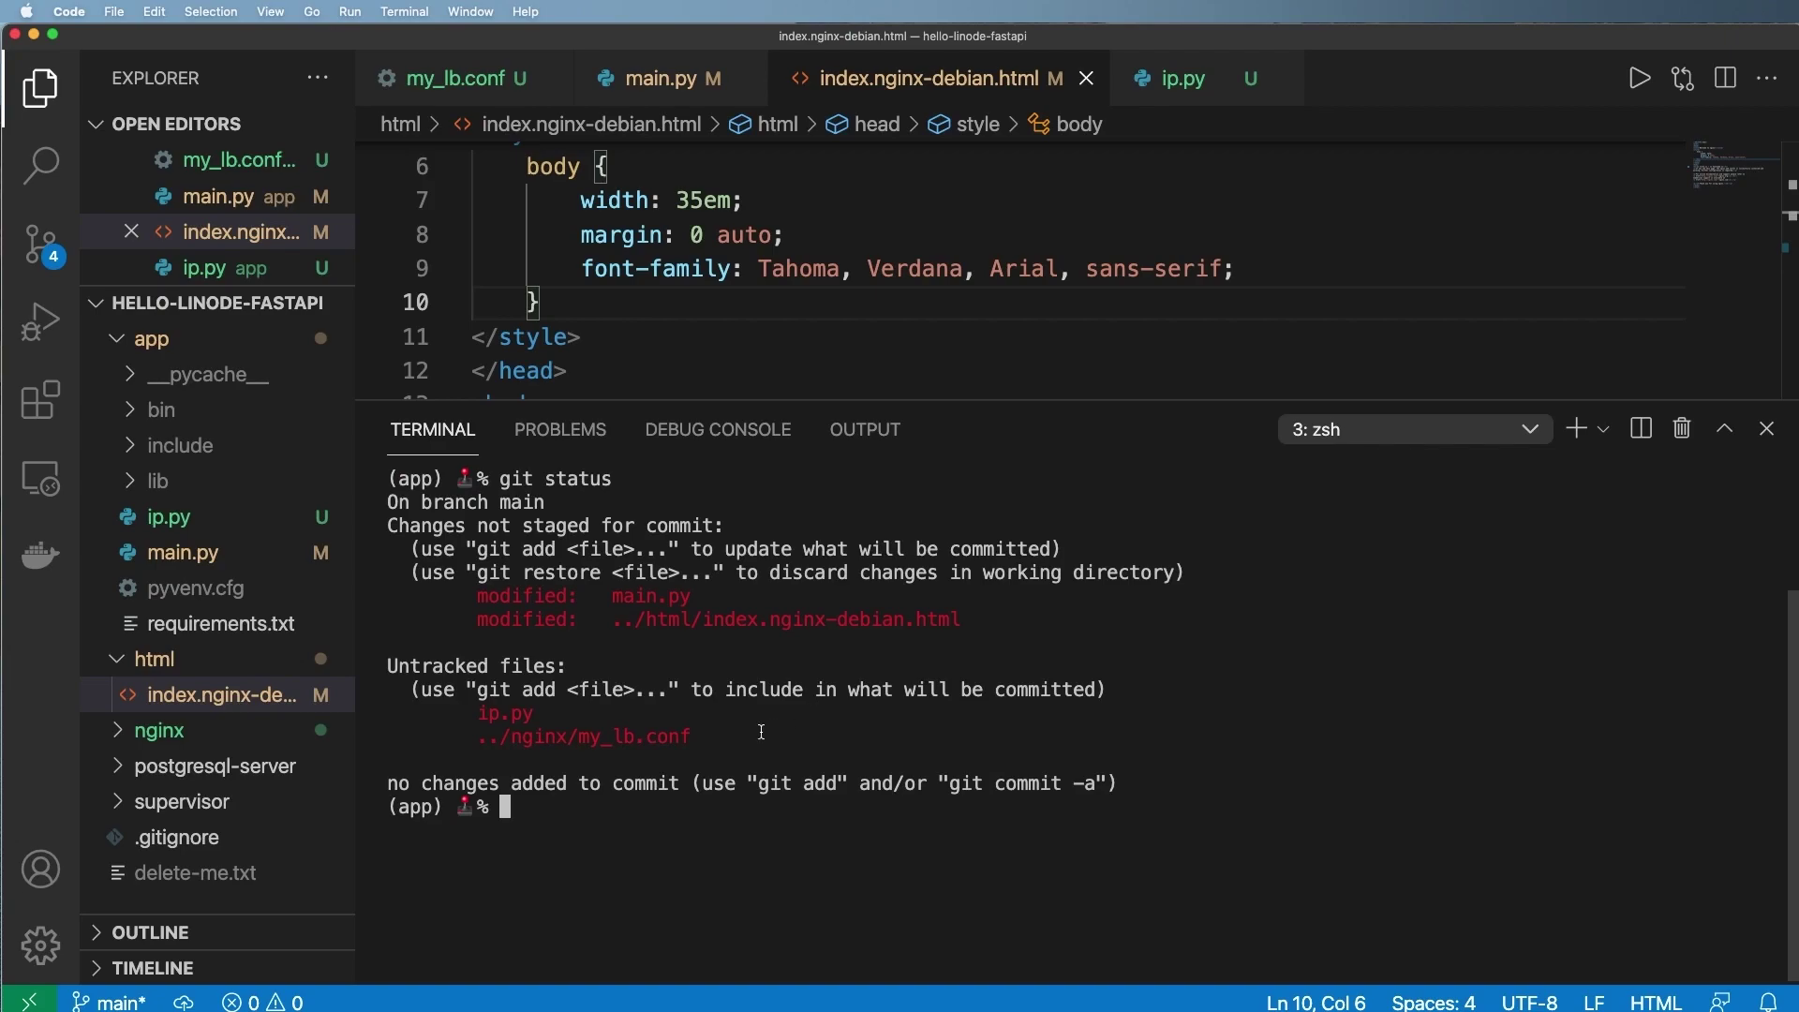
# - Switch to Chrome and look up webapp-server-1's IP address in the Linodes list
pyautogui.press('super+Tab')
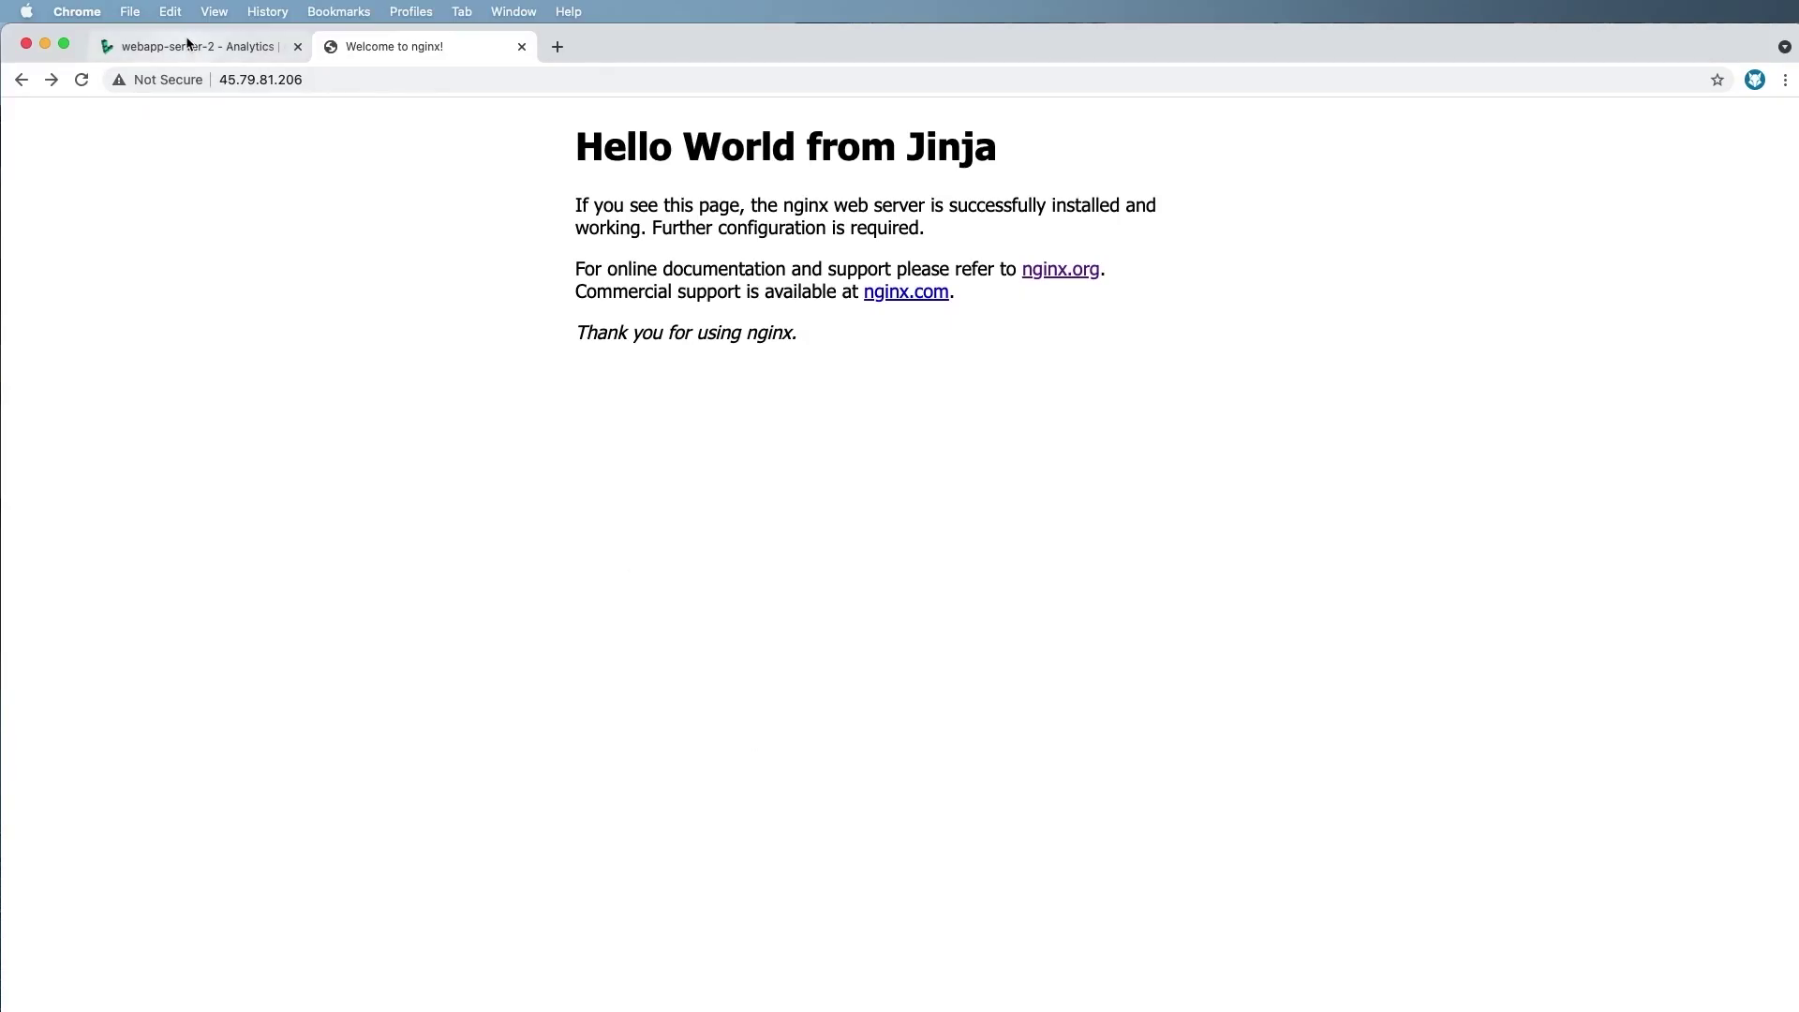
pyautogui.click(197, 46)
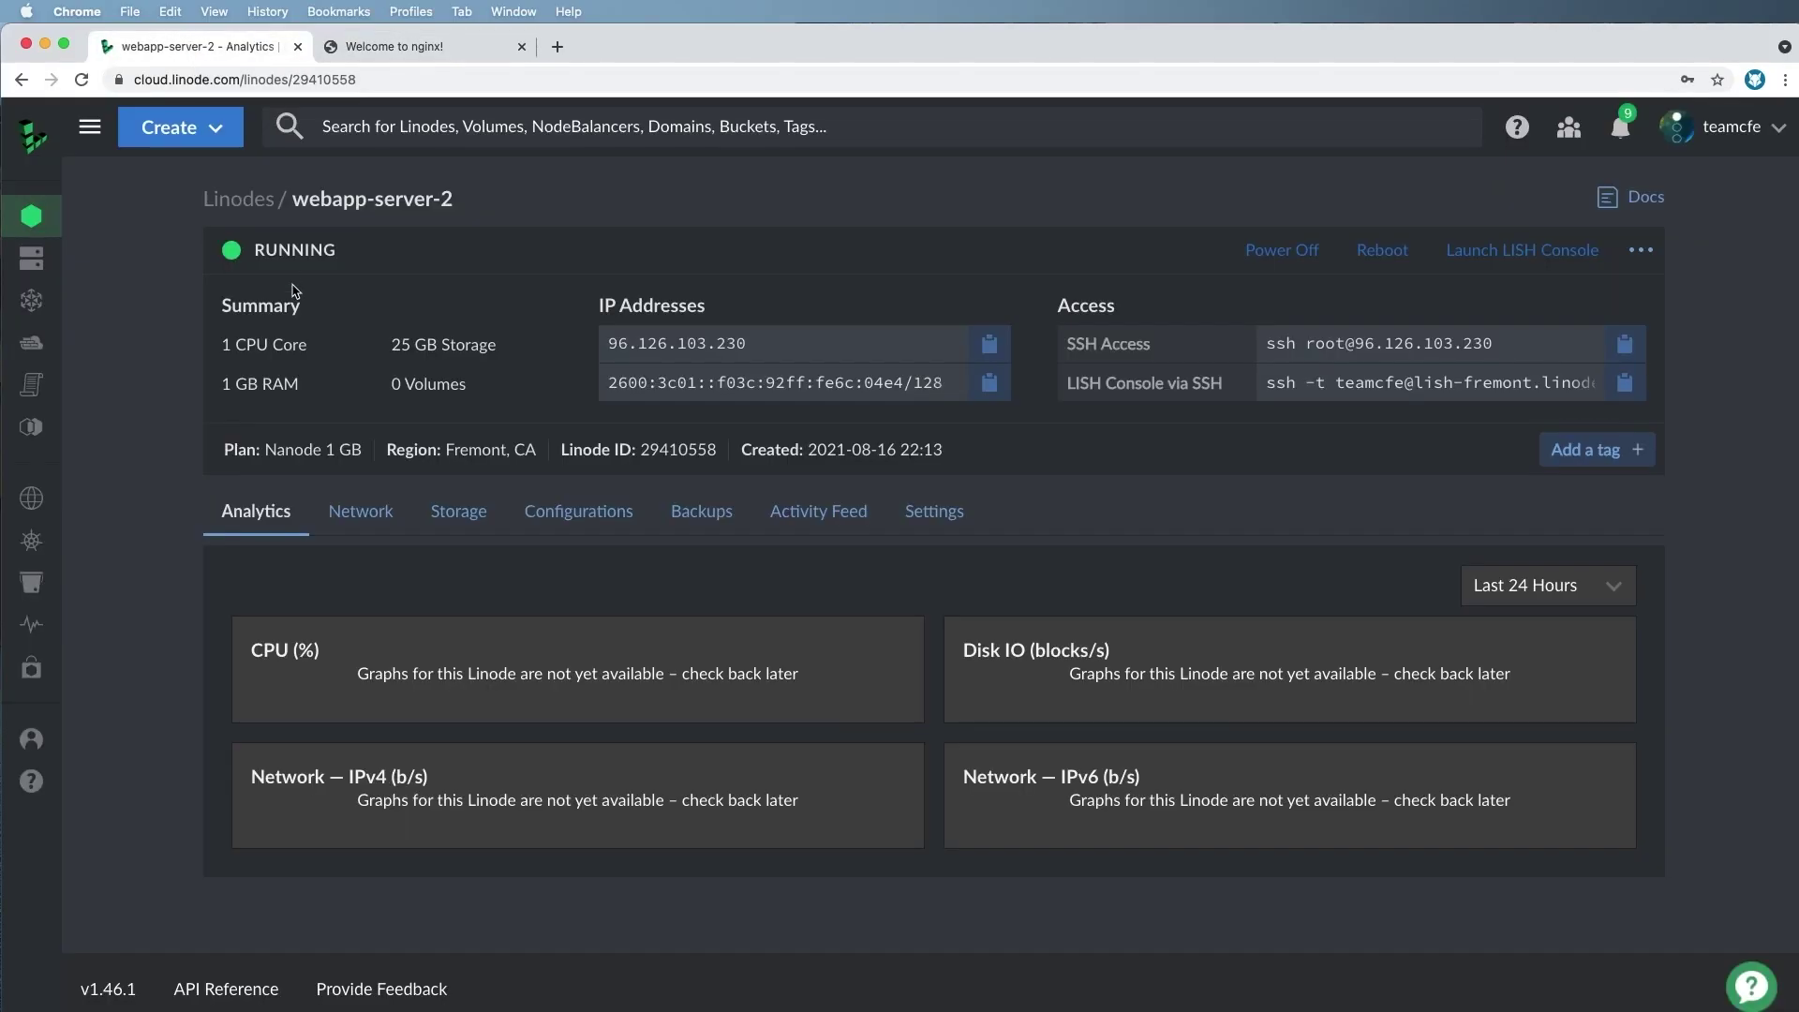
pyautogui.click(251, 200)
pyautogui.click(303, 386)
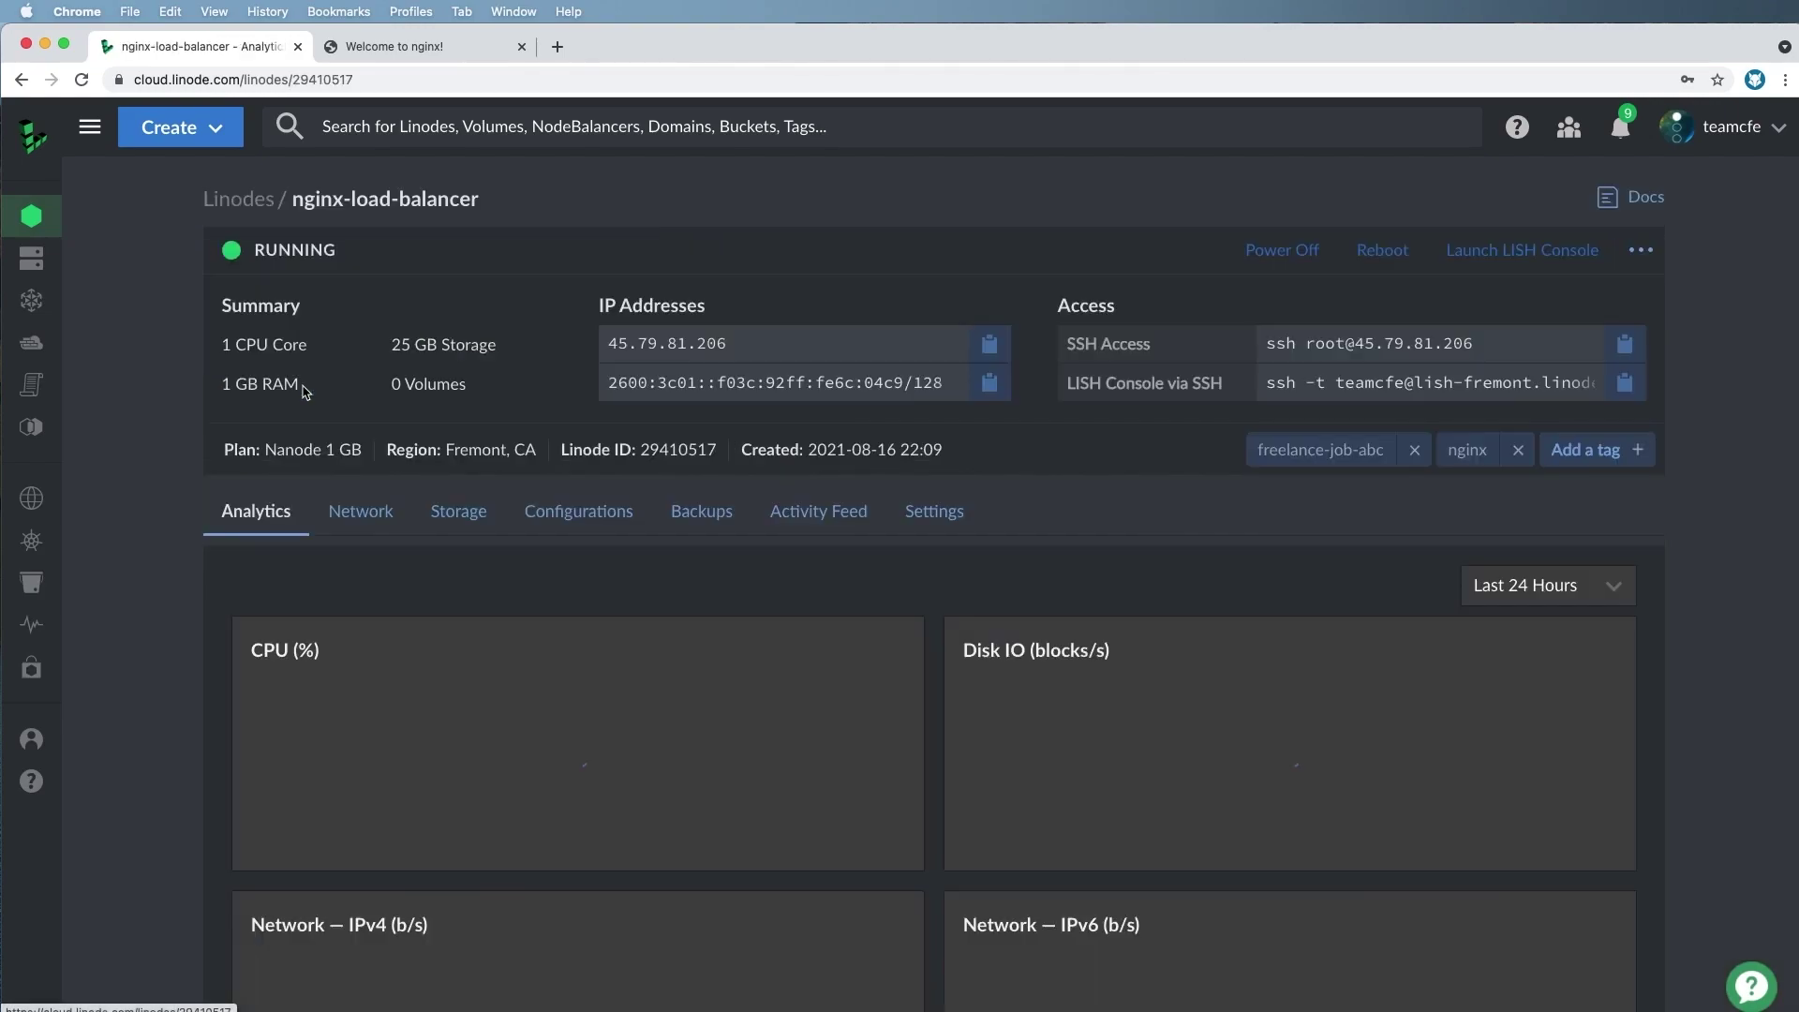
pyautogui.click(240, 200)
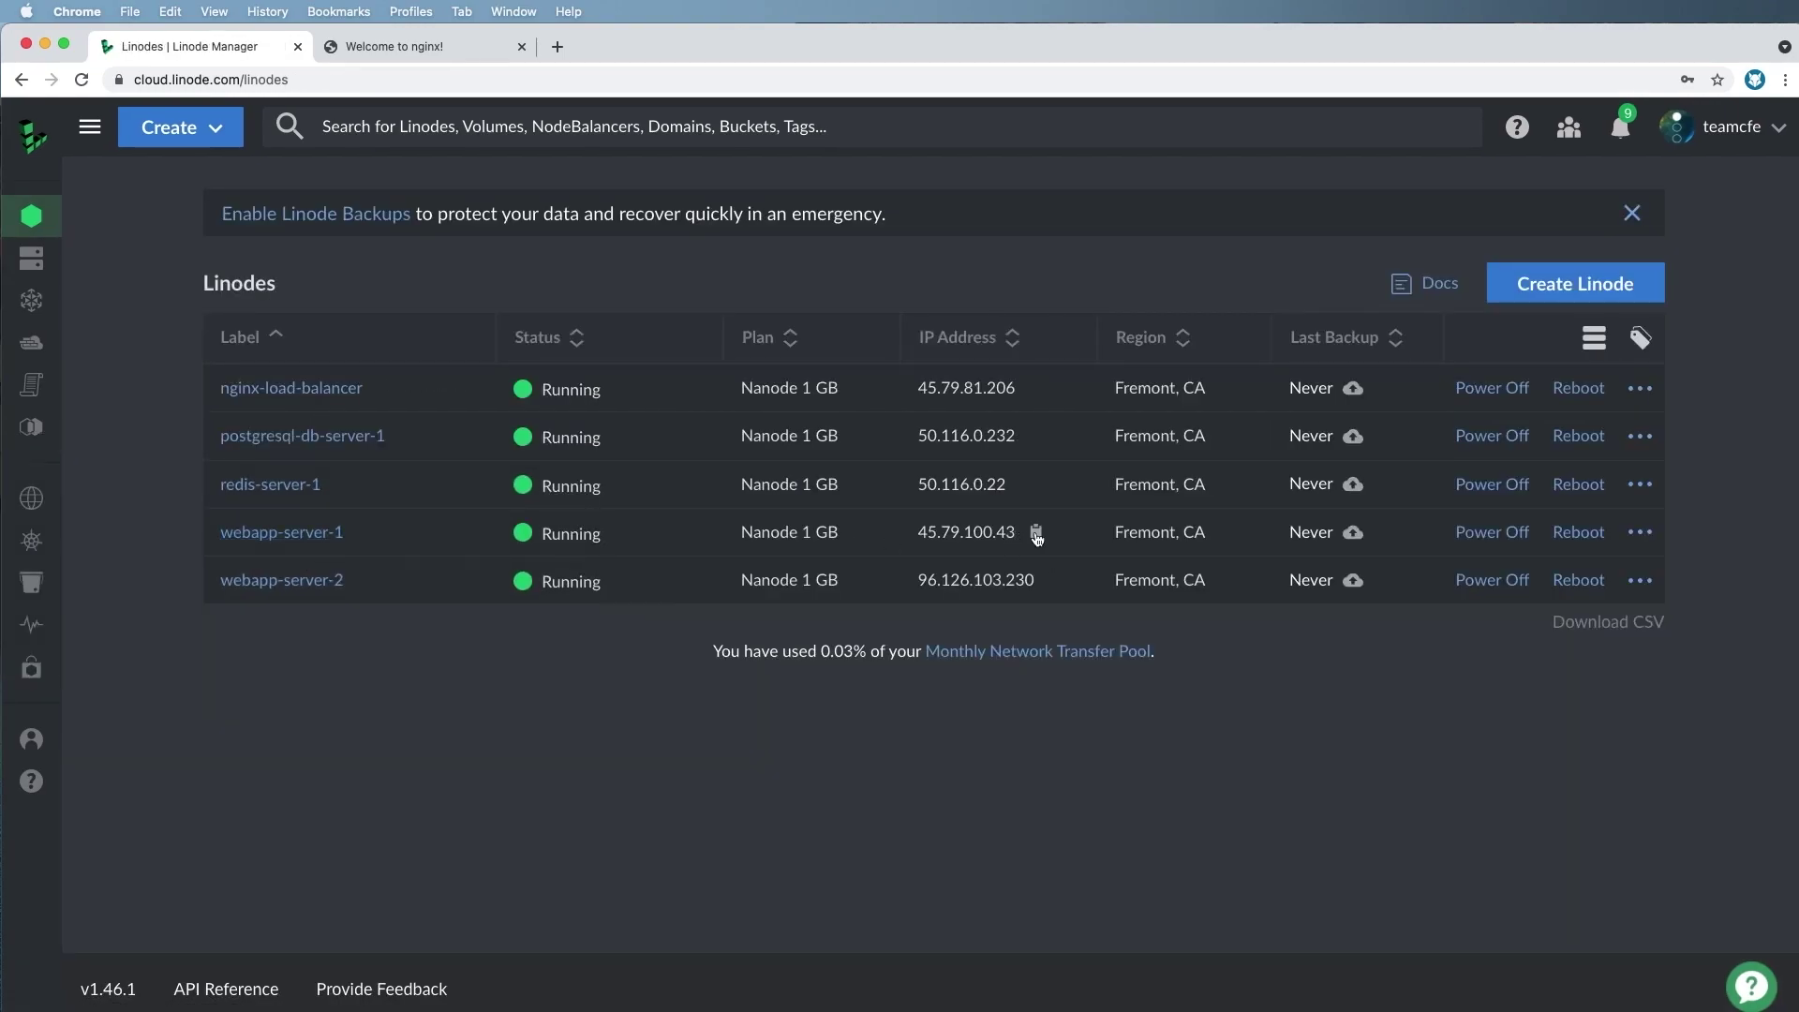
pyautogui.moveTo(1021, 534); pyautogui.dragTo(872, 532)
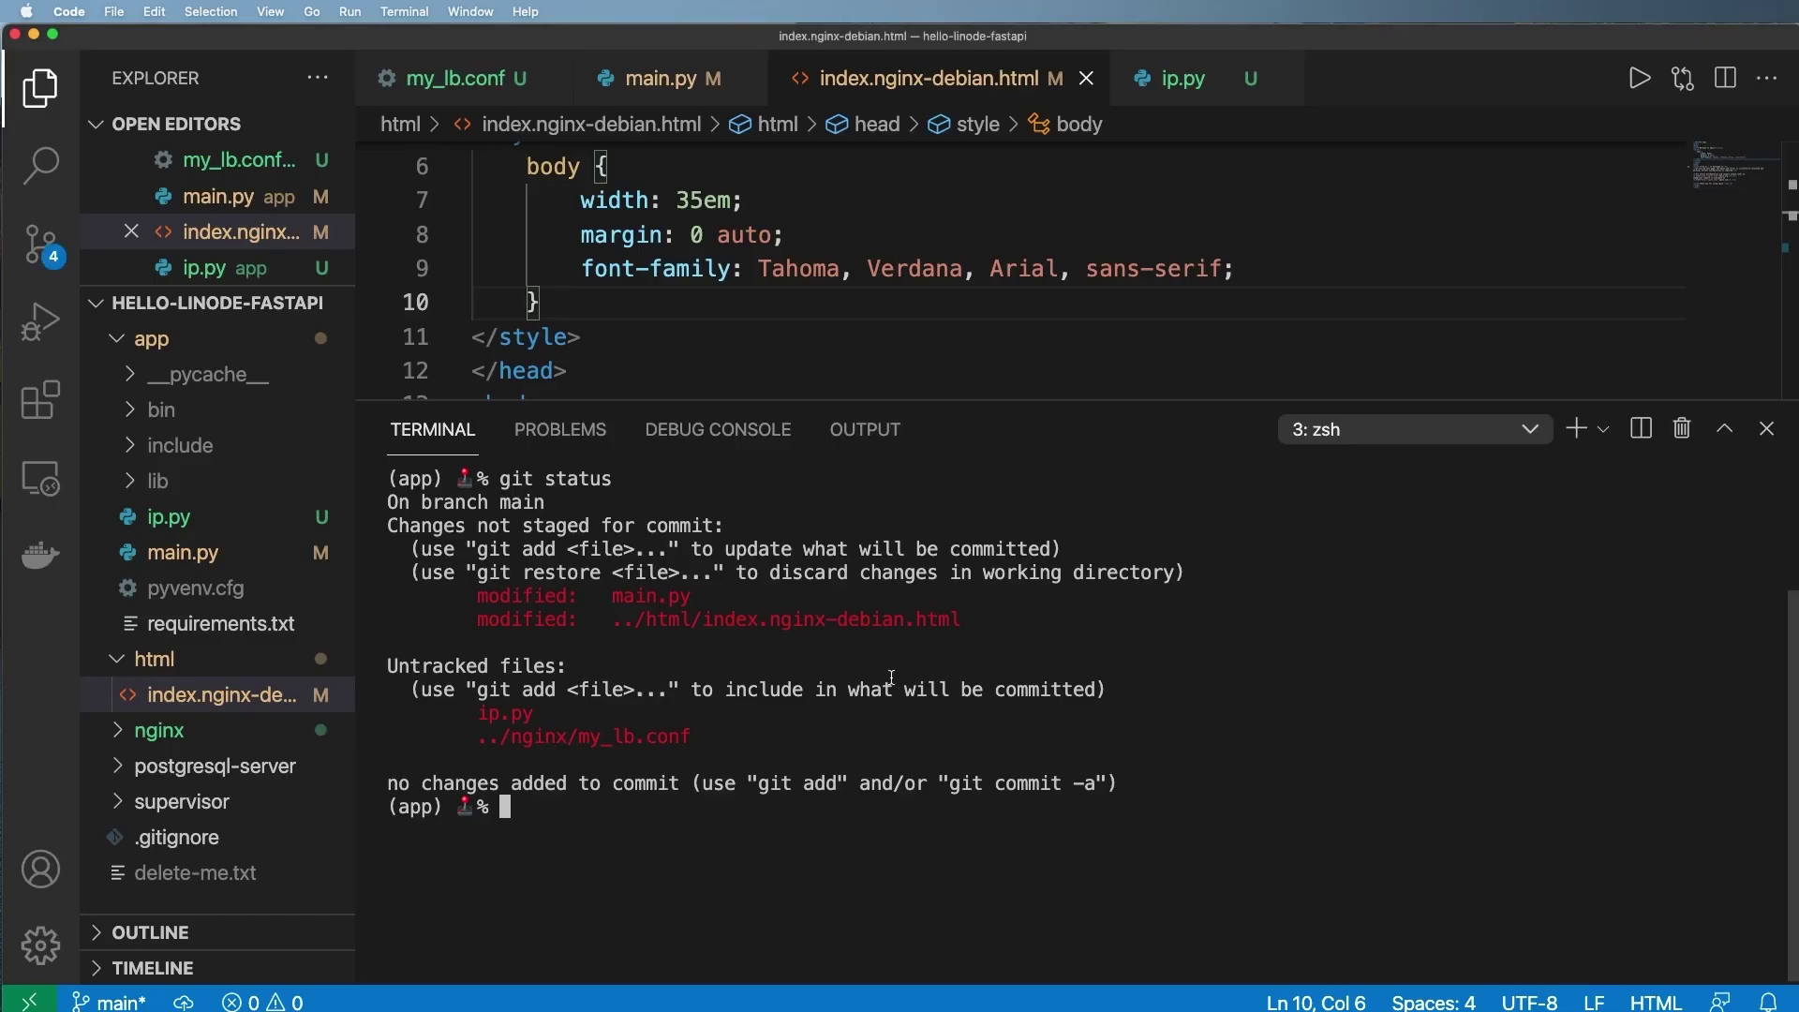
# - Return to VS Code, run git remote -v and check the linode remote's address against webapp-server-1's IP
pyautogui.write('git remote -v')
pyautogui.press('Return')
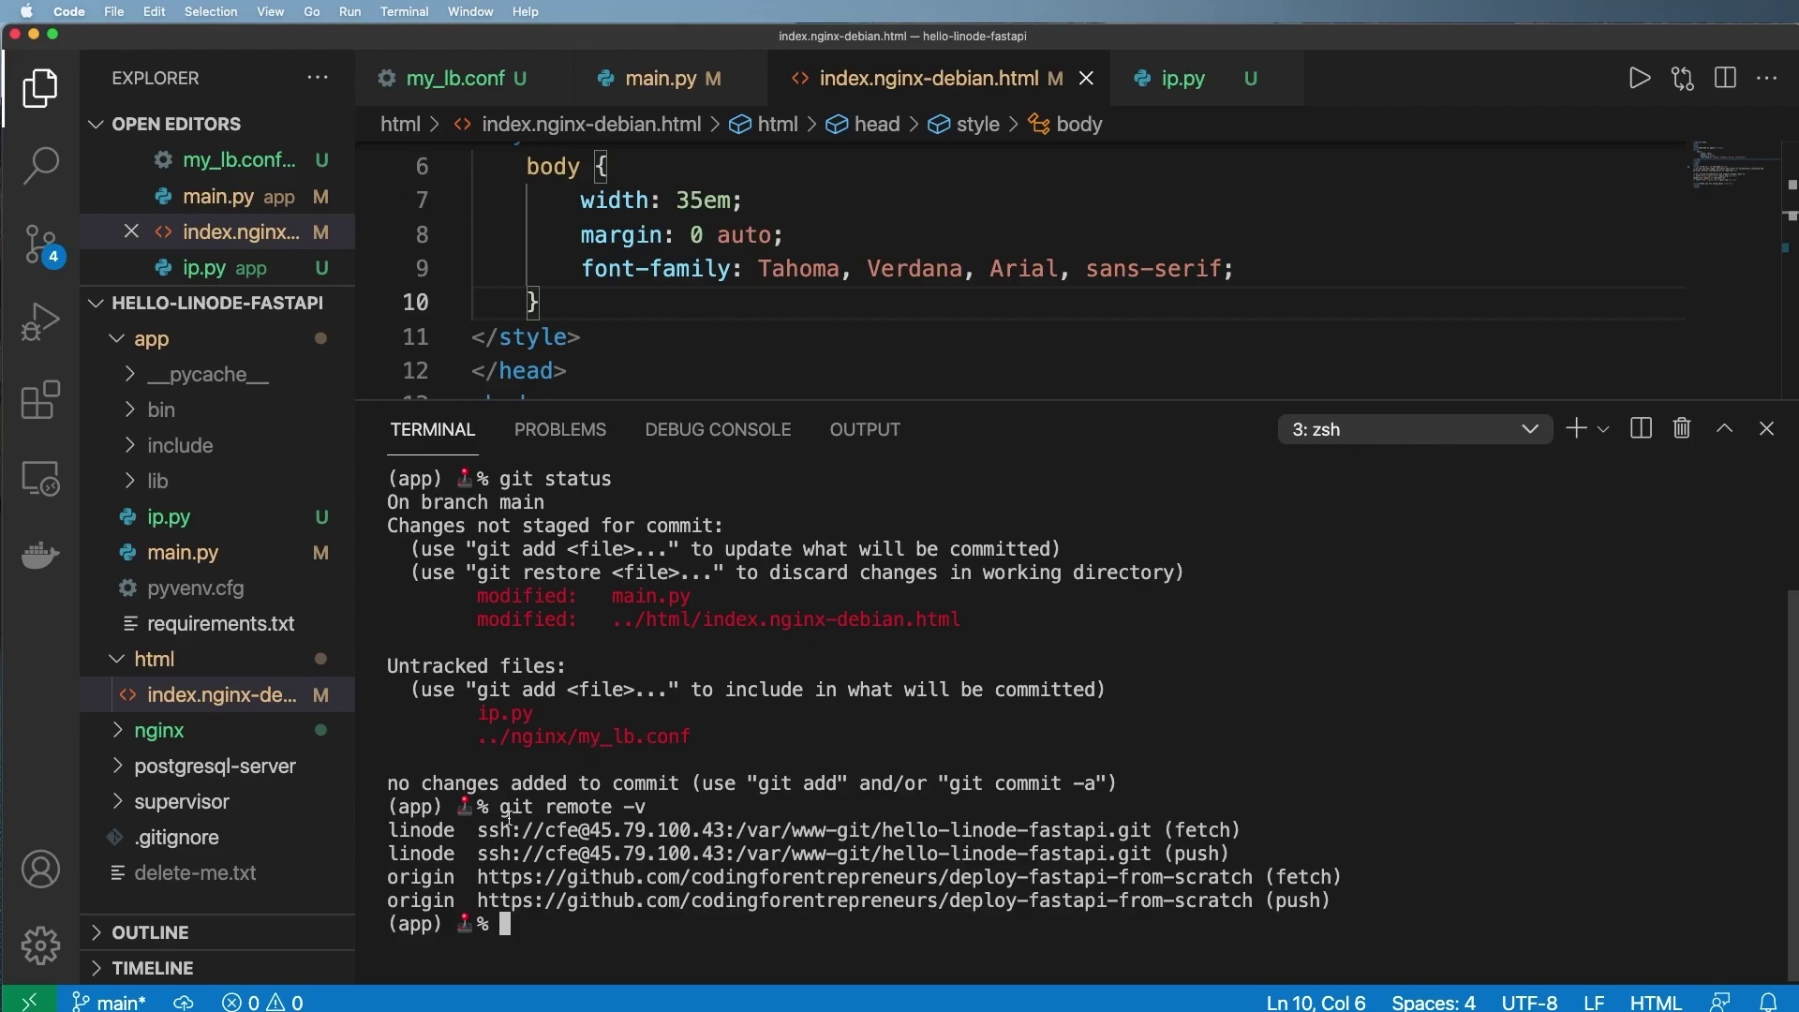
pyautogui.moveTo(720, 830); pyautogui.dragTo(543, 831)
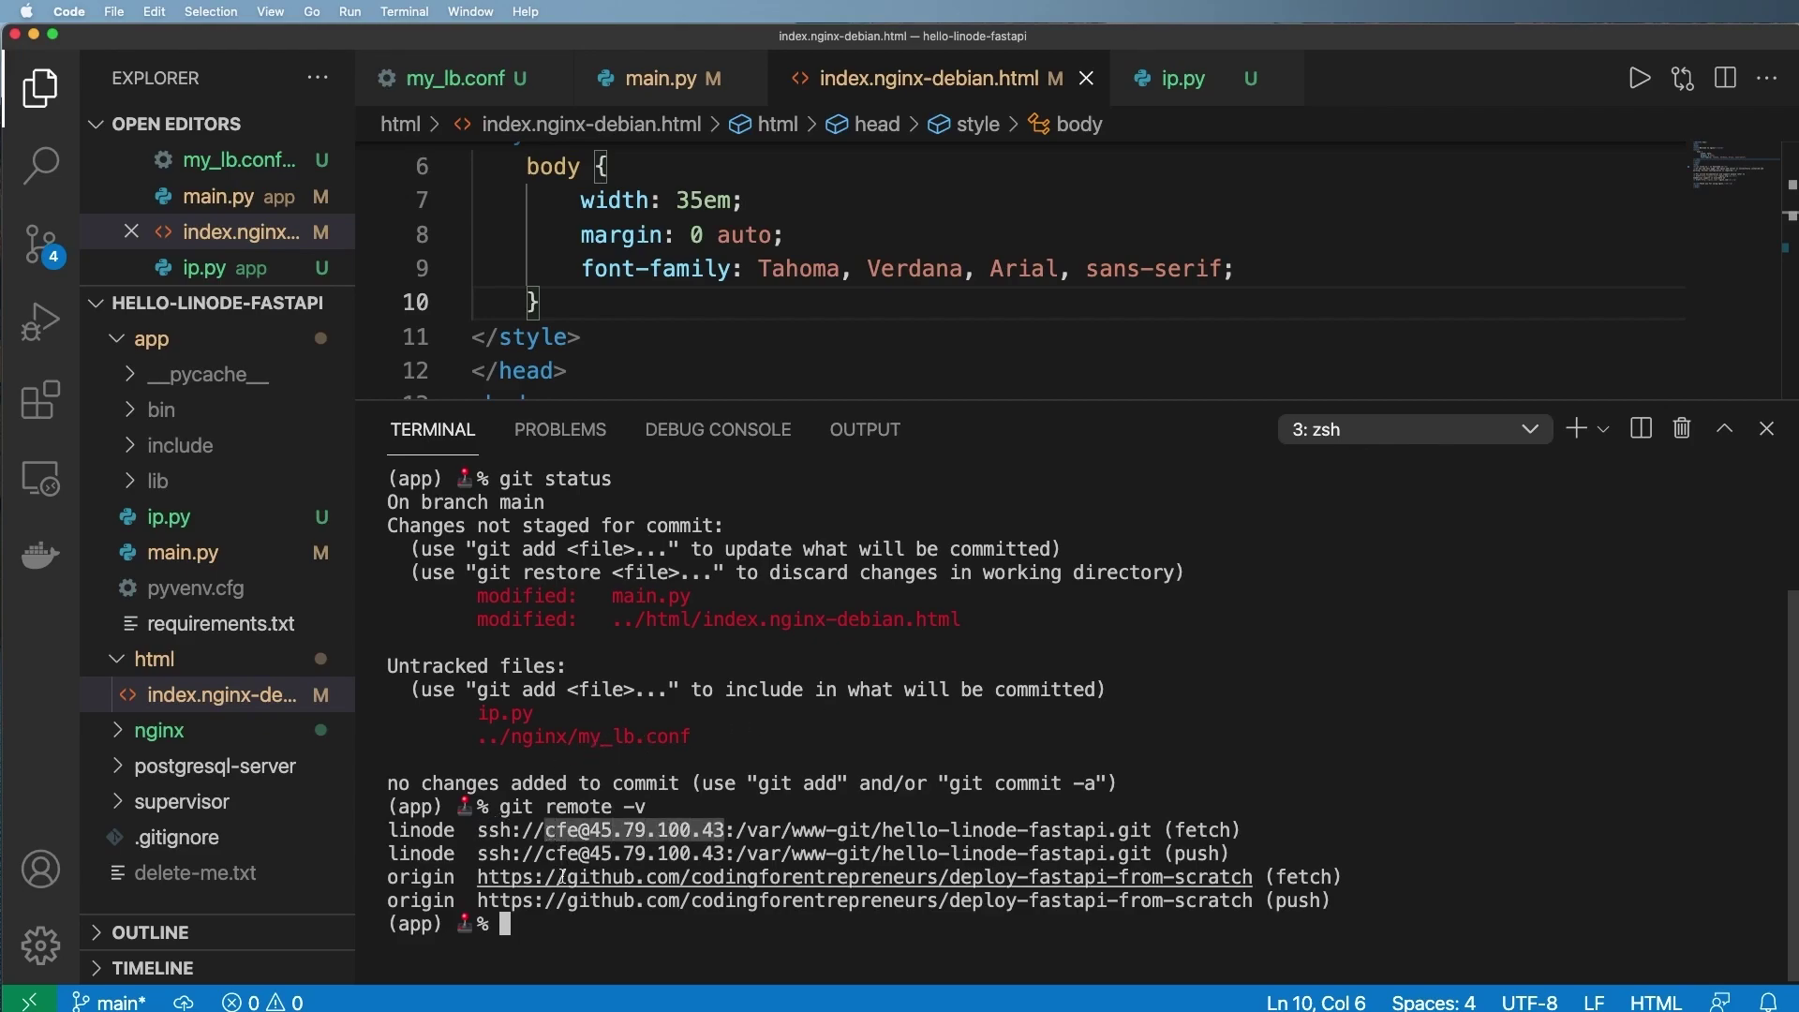
pyautogui.click(604, 962)
# - Stage all changes with git add --all
pyautogui.write('git add -')
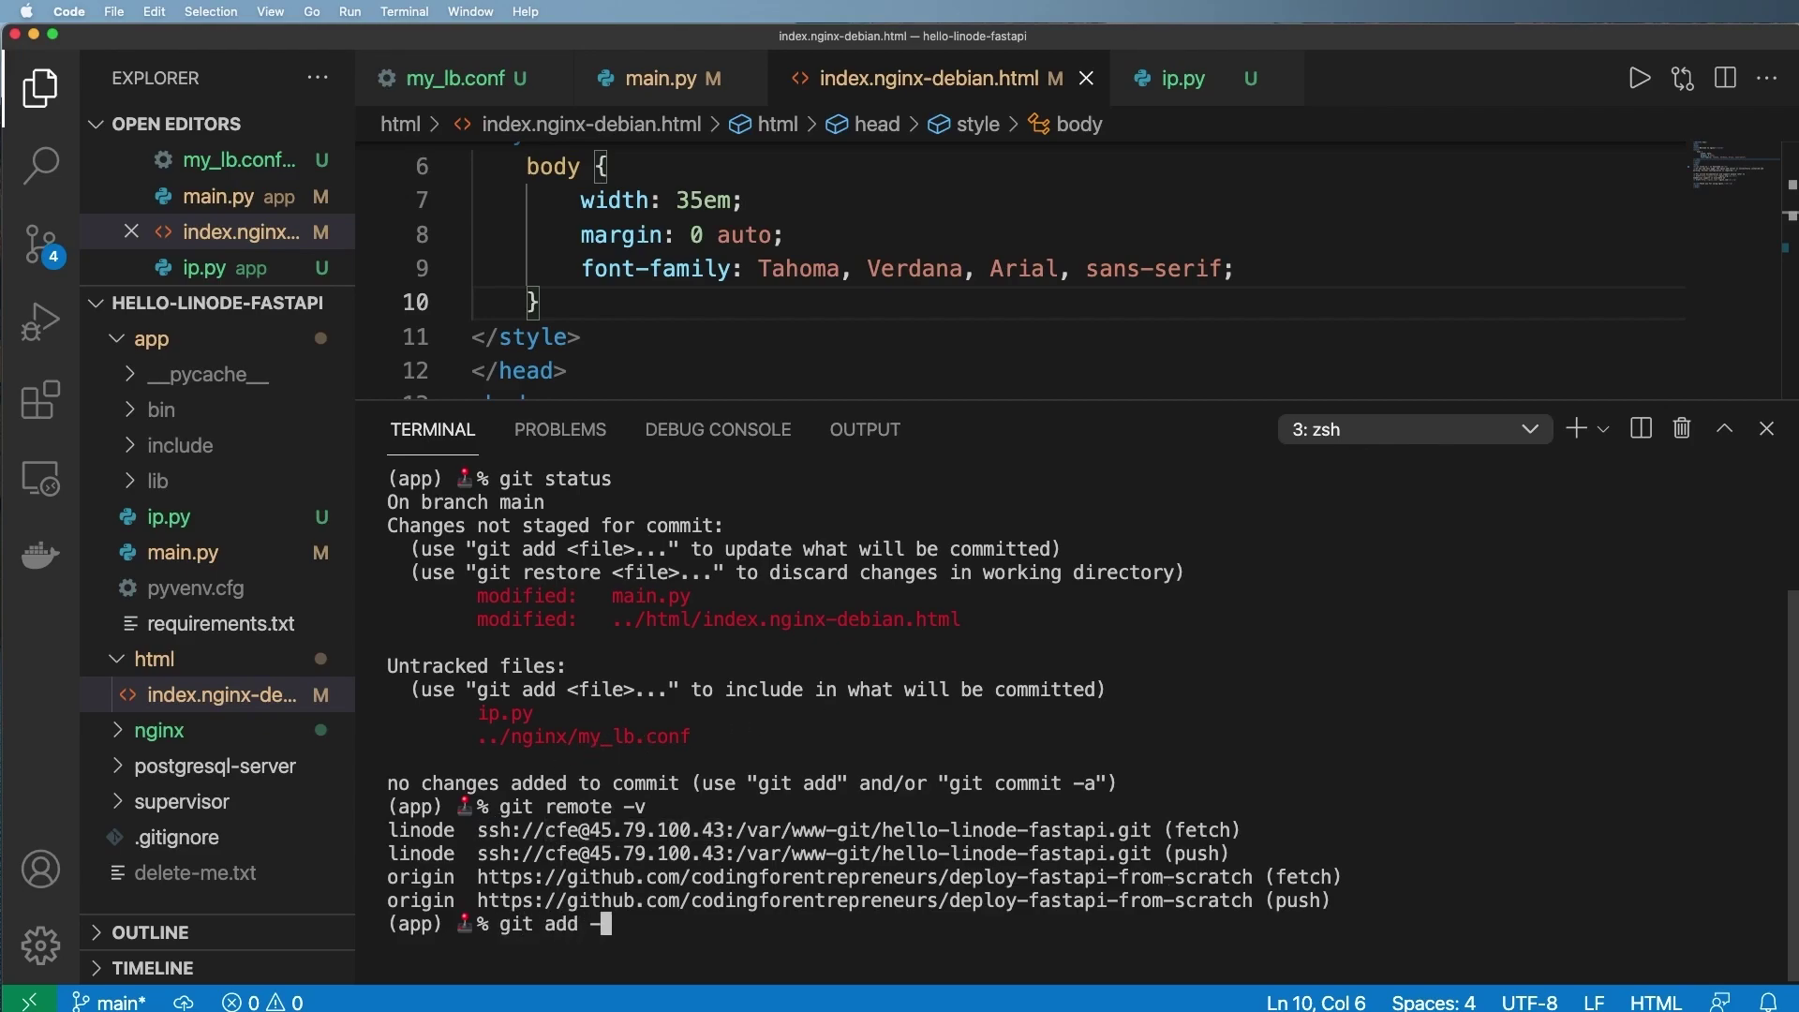
pyautogui.write('-all')
pyautogui.press('Return')
# - Commit the changes with the message "Added hostname for load balancer" and push main to the linode remote
pyautogui.write('git ')
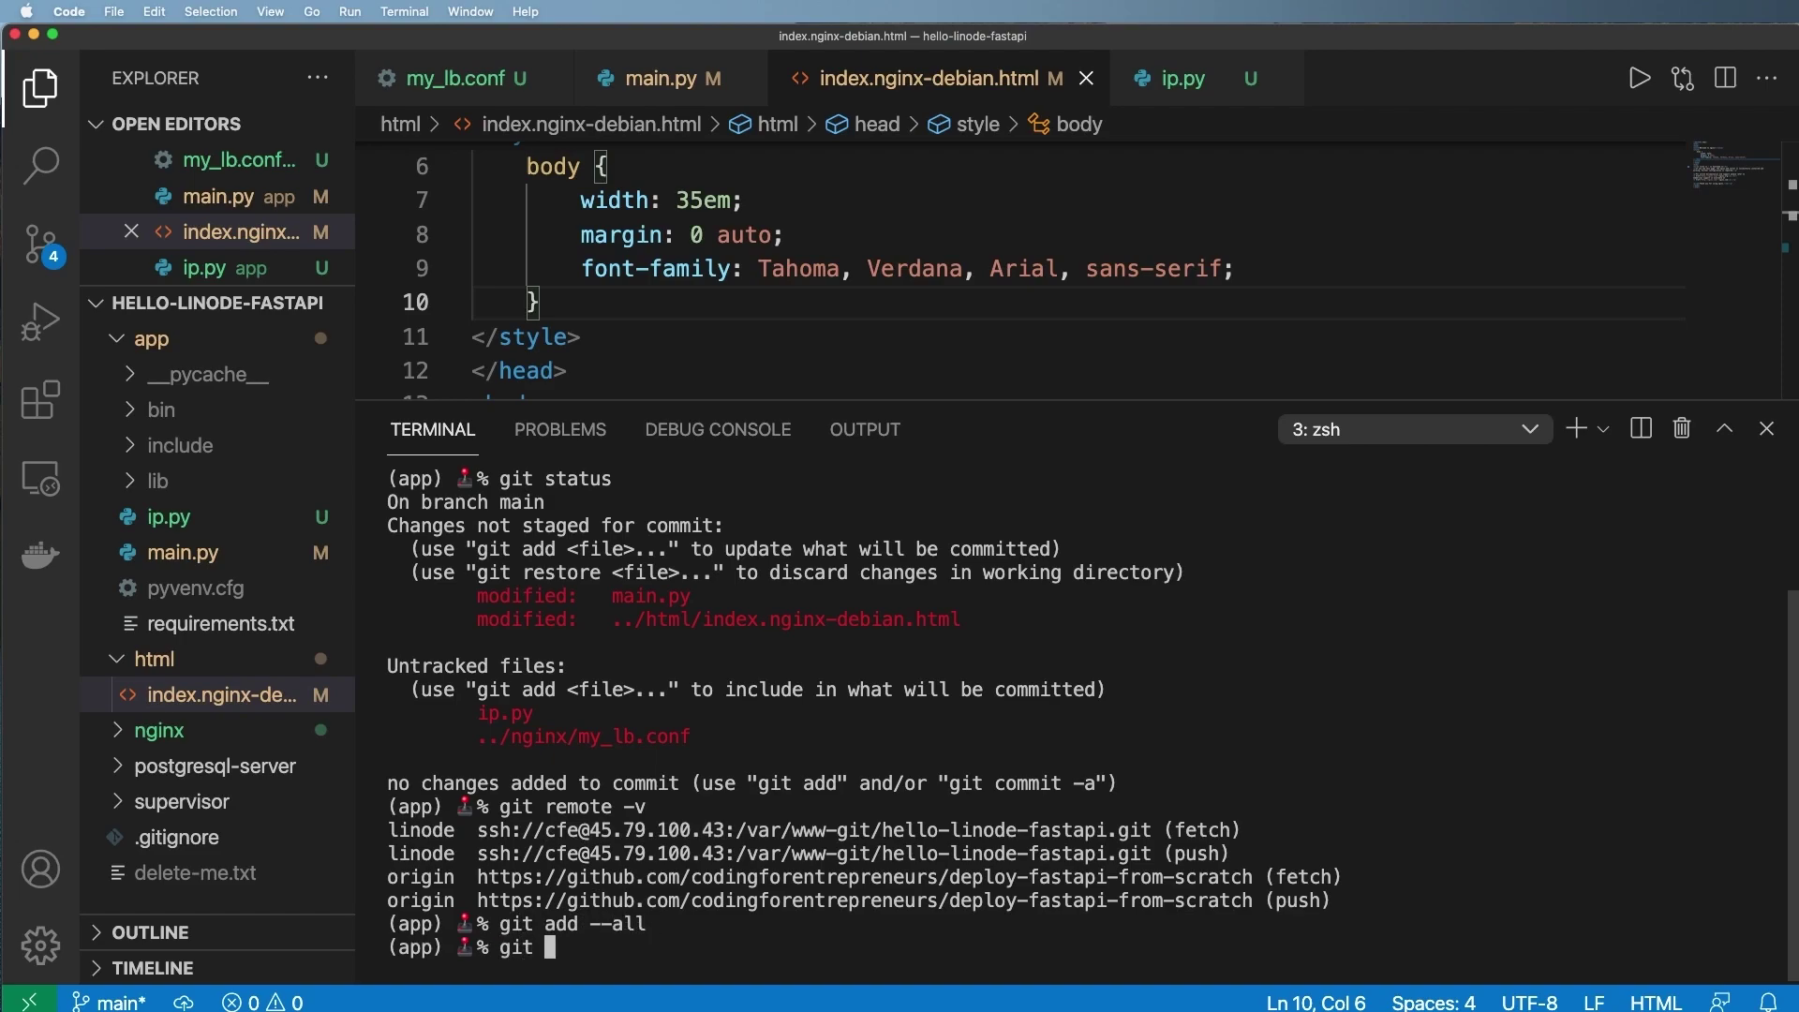
pyautogui.write('commit -m "Adde')
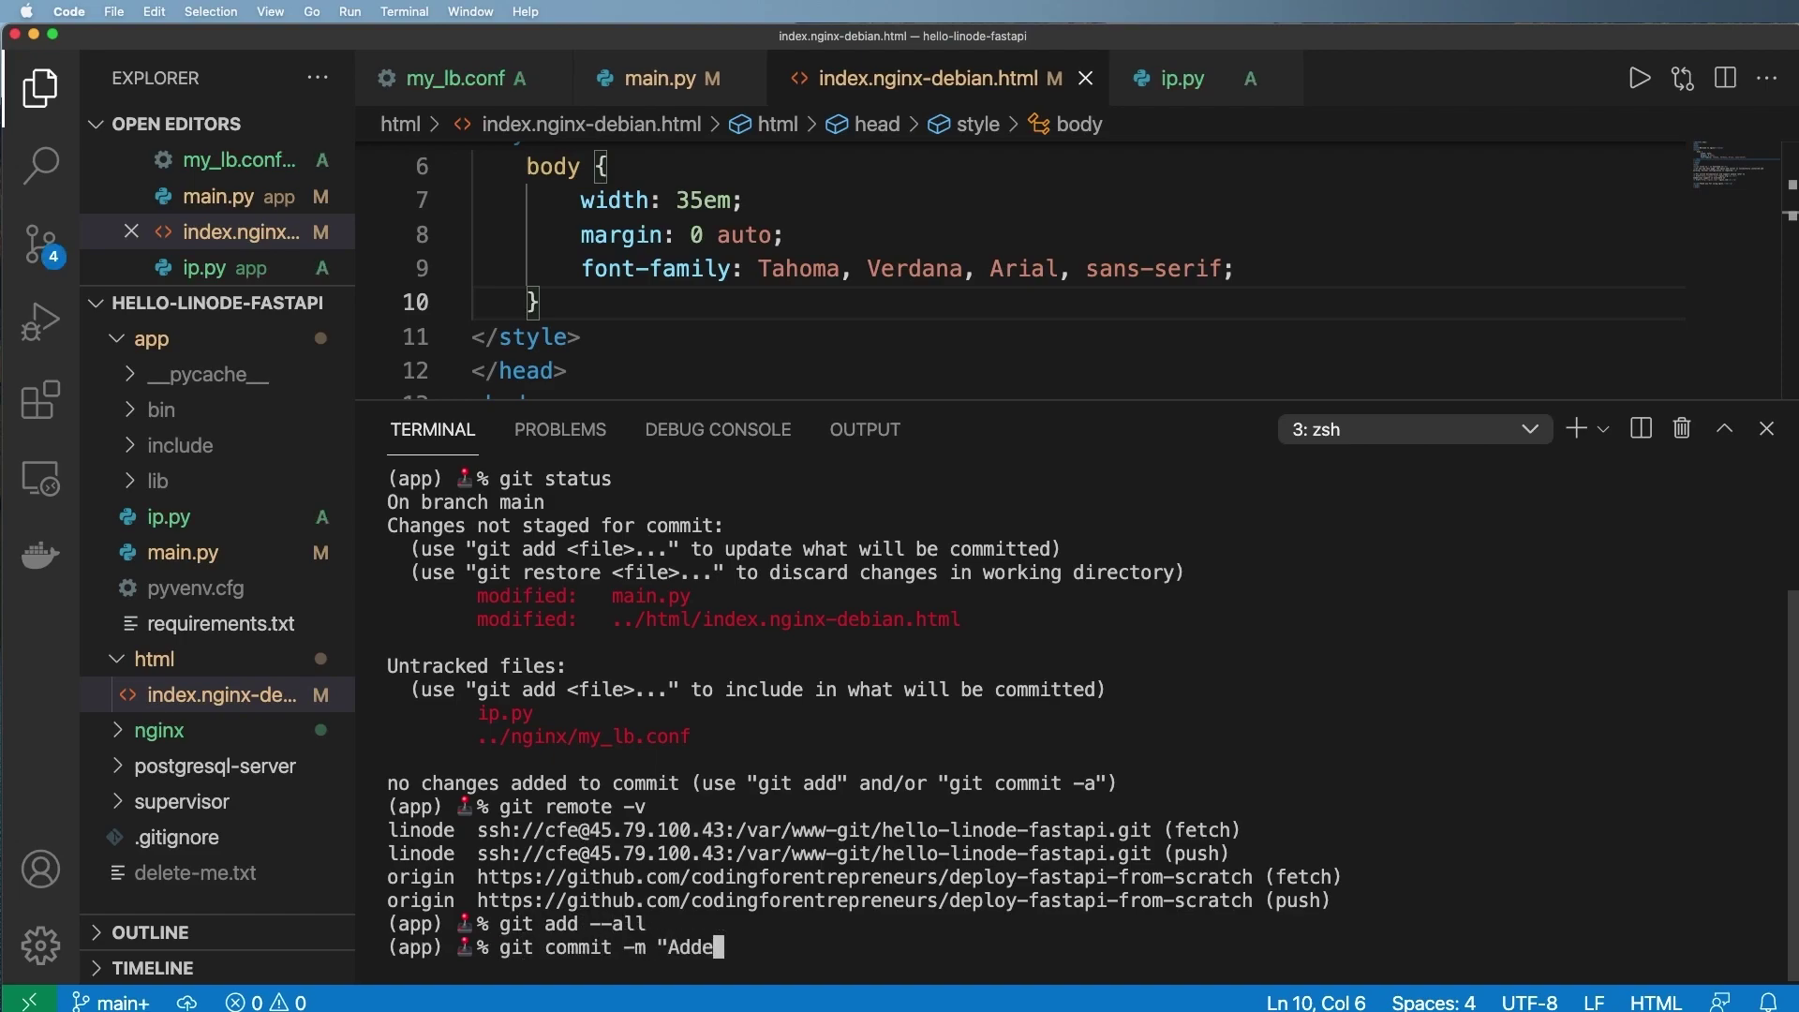
pyautogui.write('d hostname for load bla')
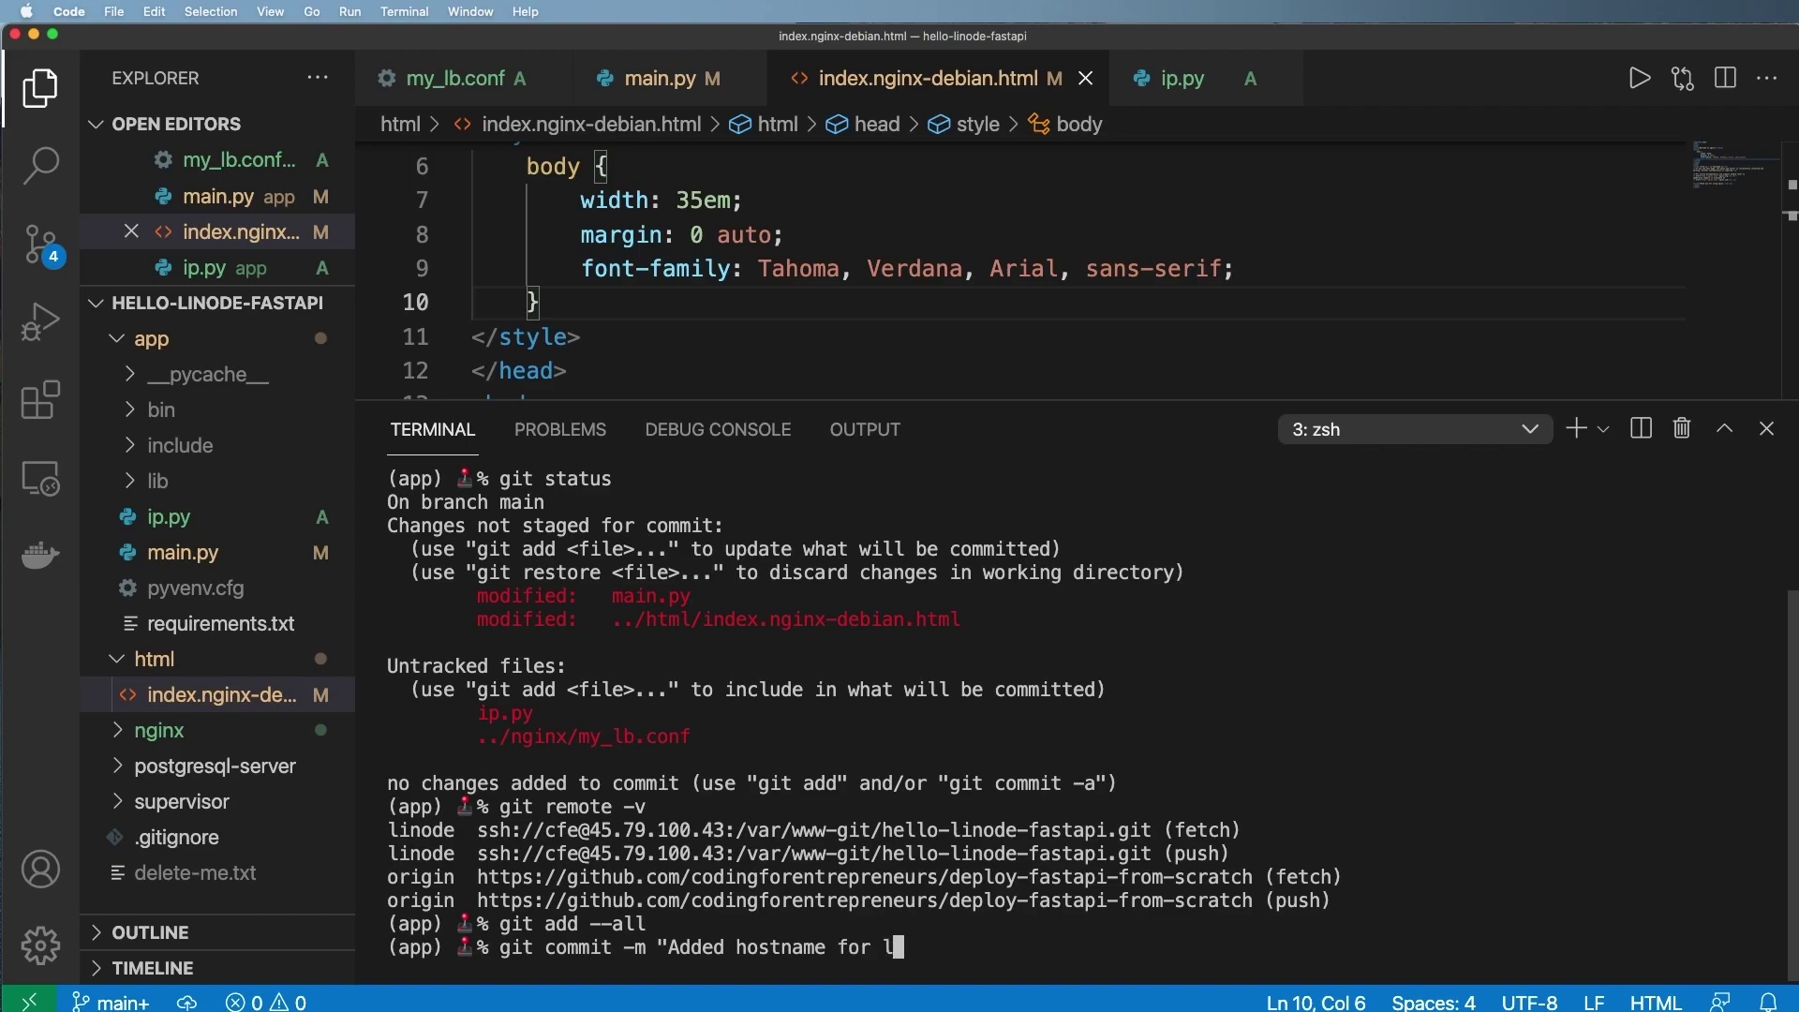
pyautogui.press('BackSpace')
pyautogui.press('BackSpace')
pyautogui.write('alanc')
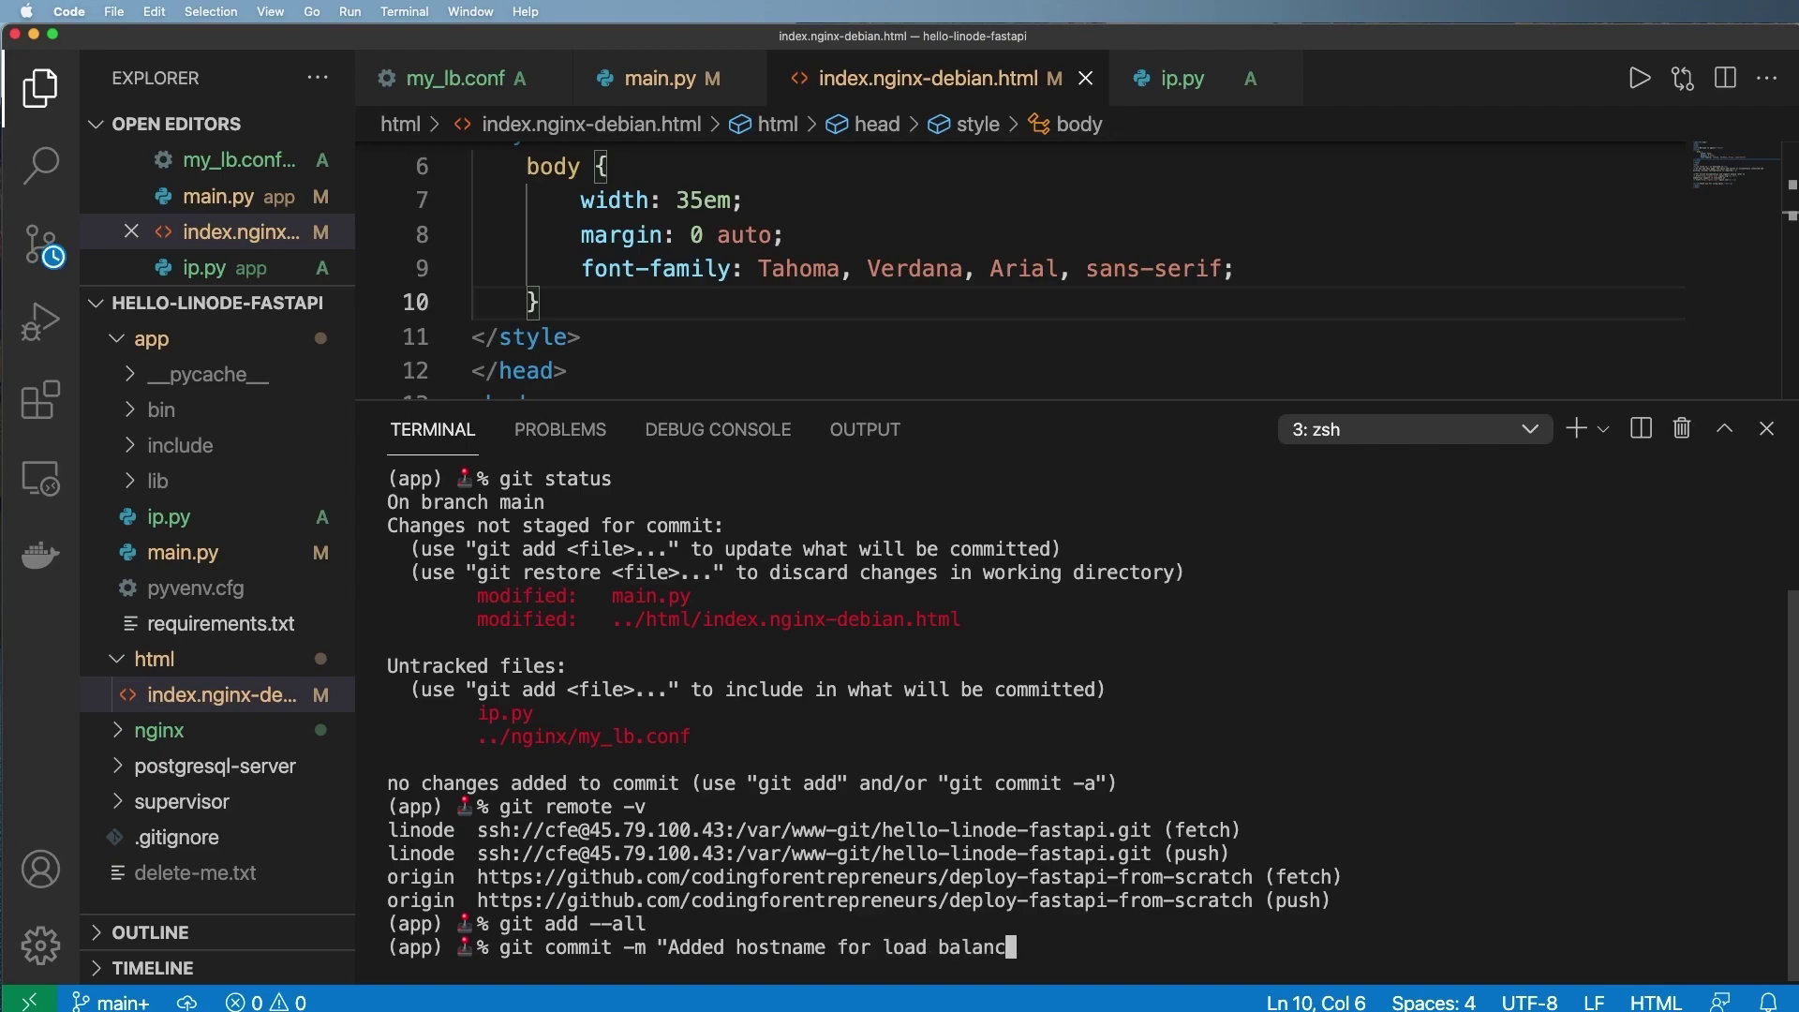
pyautogui.write('er"')
pyautogui.press('Return')
pyautogui.write('git push linode main')
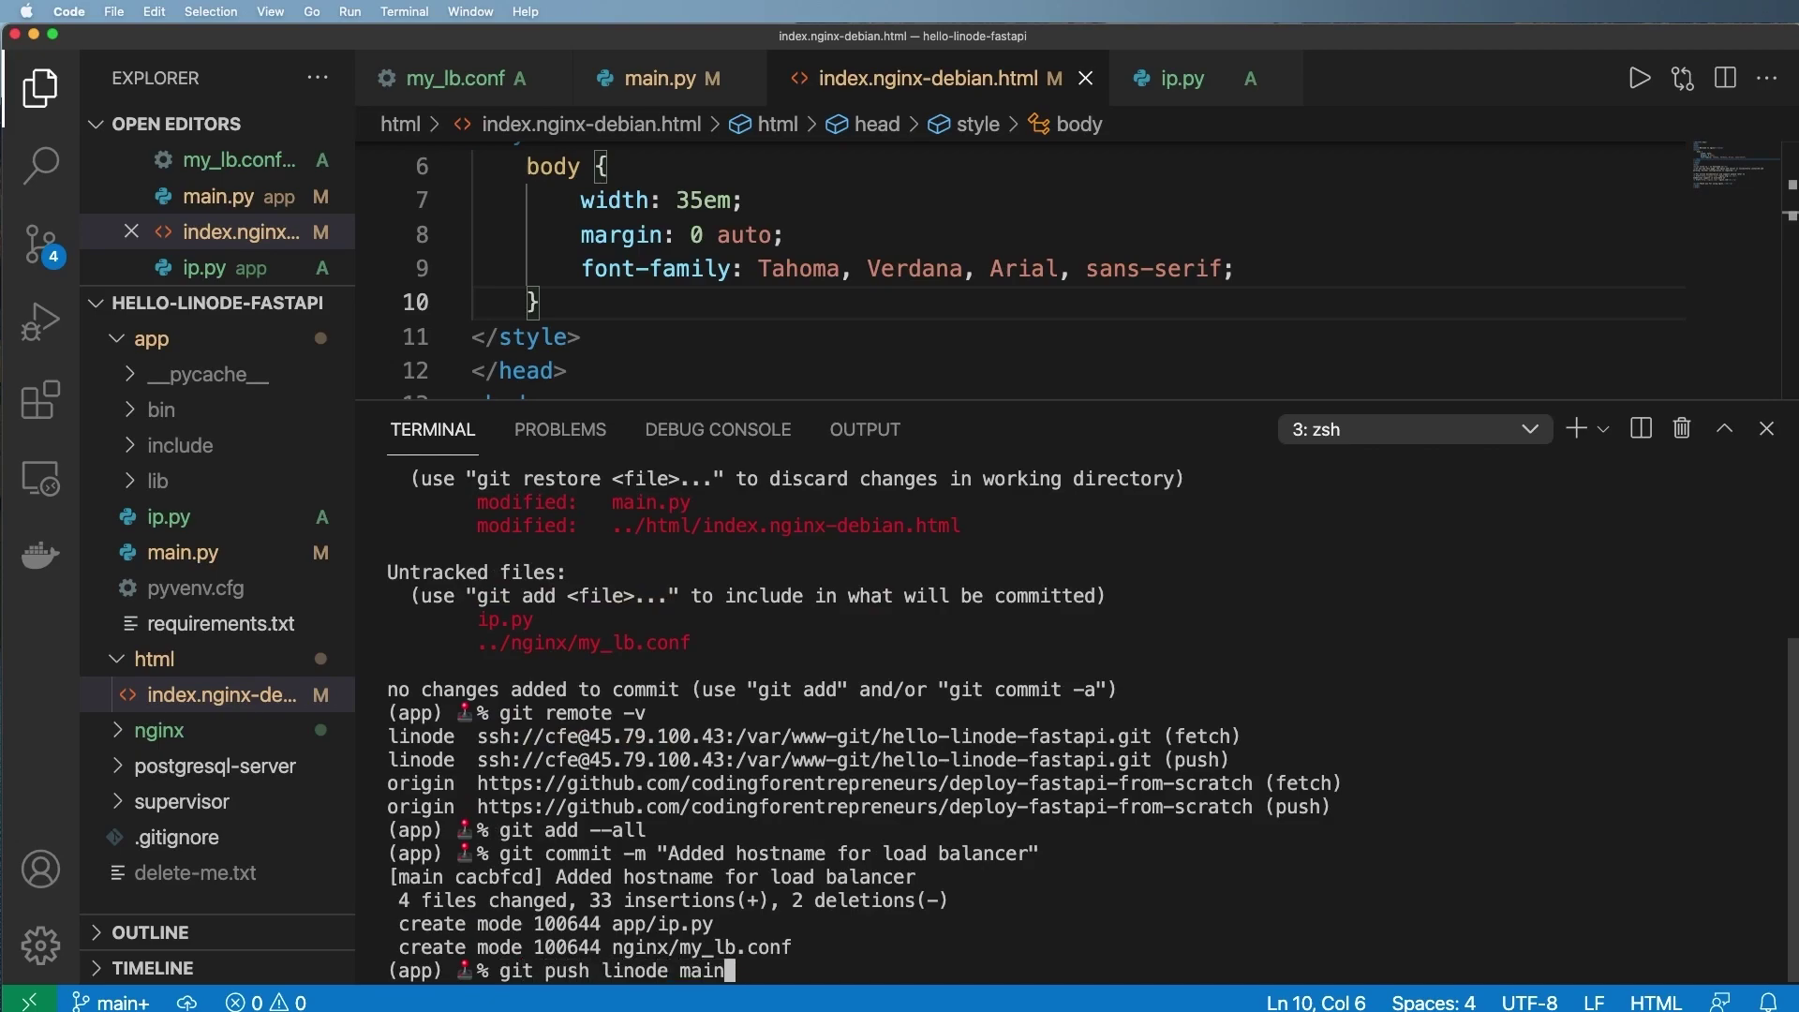
pyautogui.press('Return')
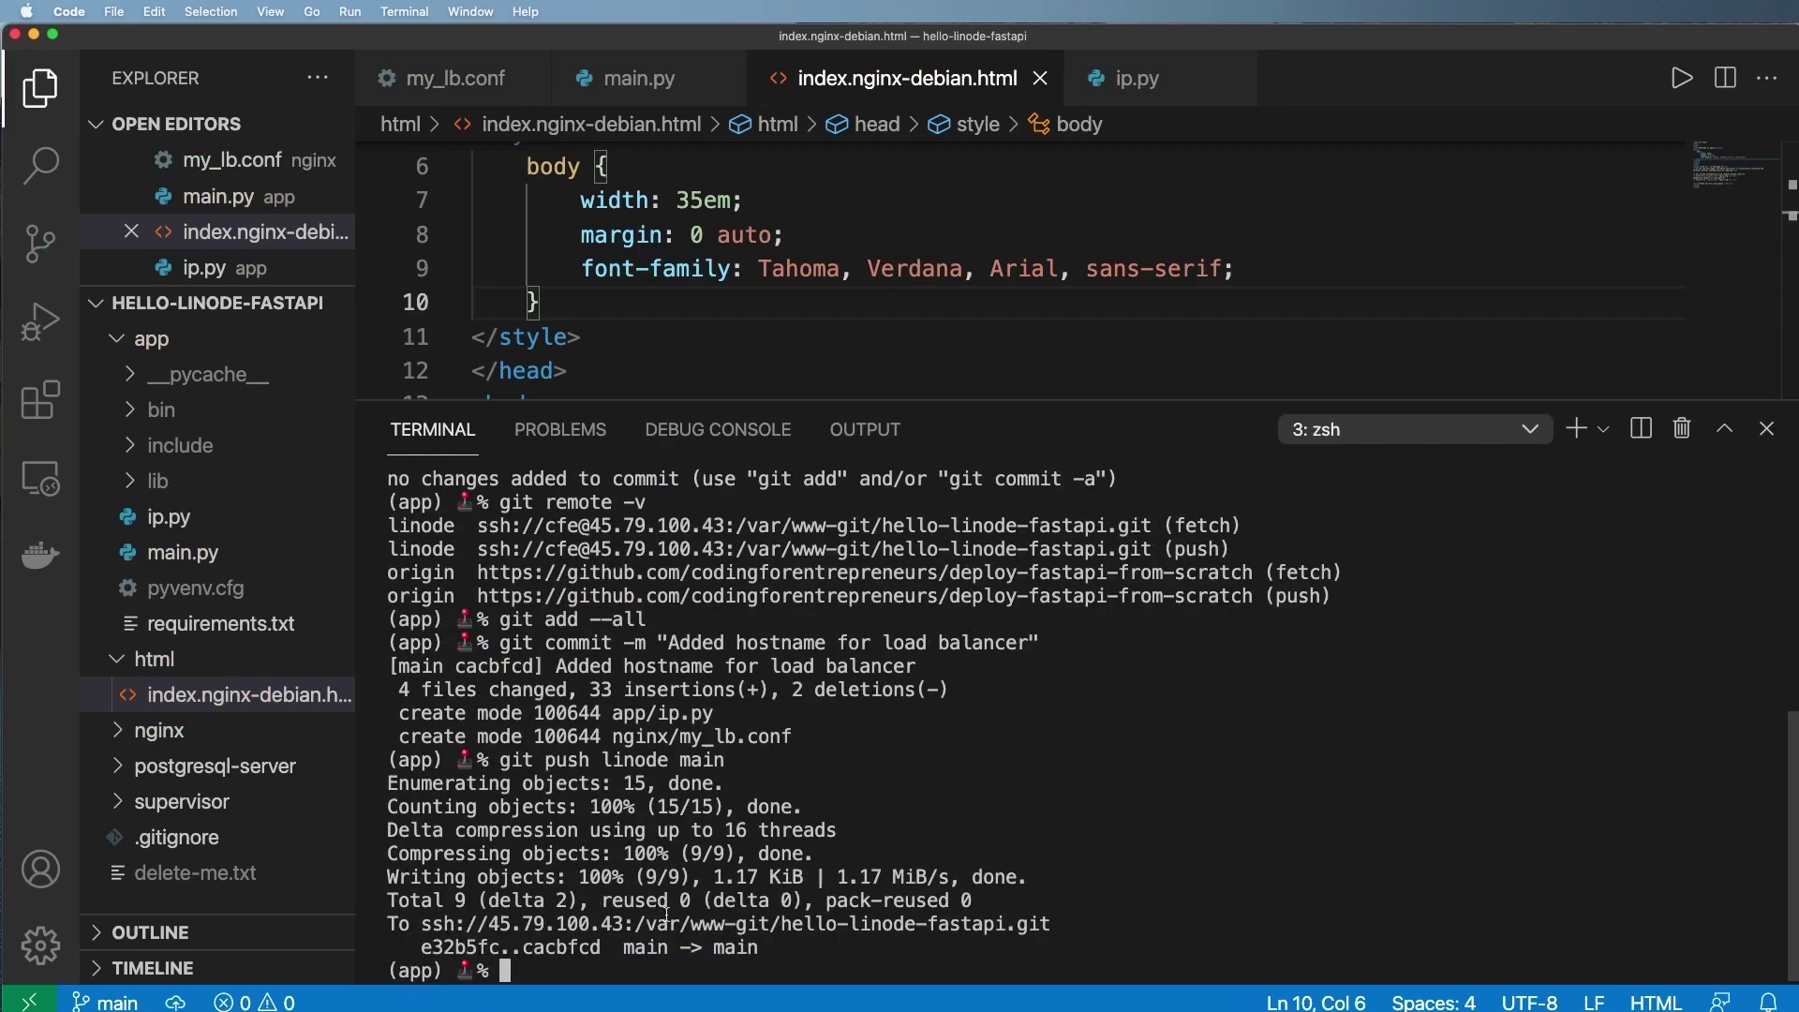
# - Copy webapp-server-1's IP address from the Linodes list, open it in a new Chrome tab and check the page heading's IP
pyautogui.press('super+Tab')
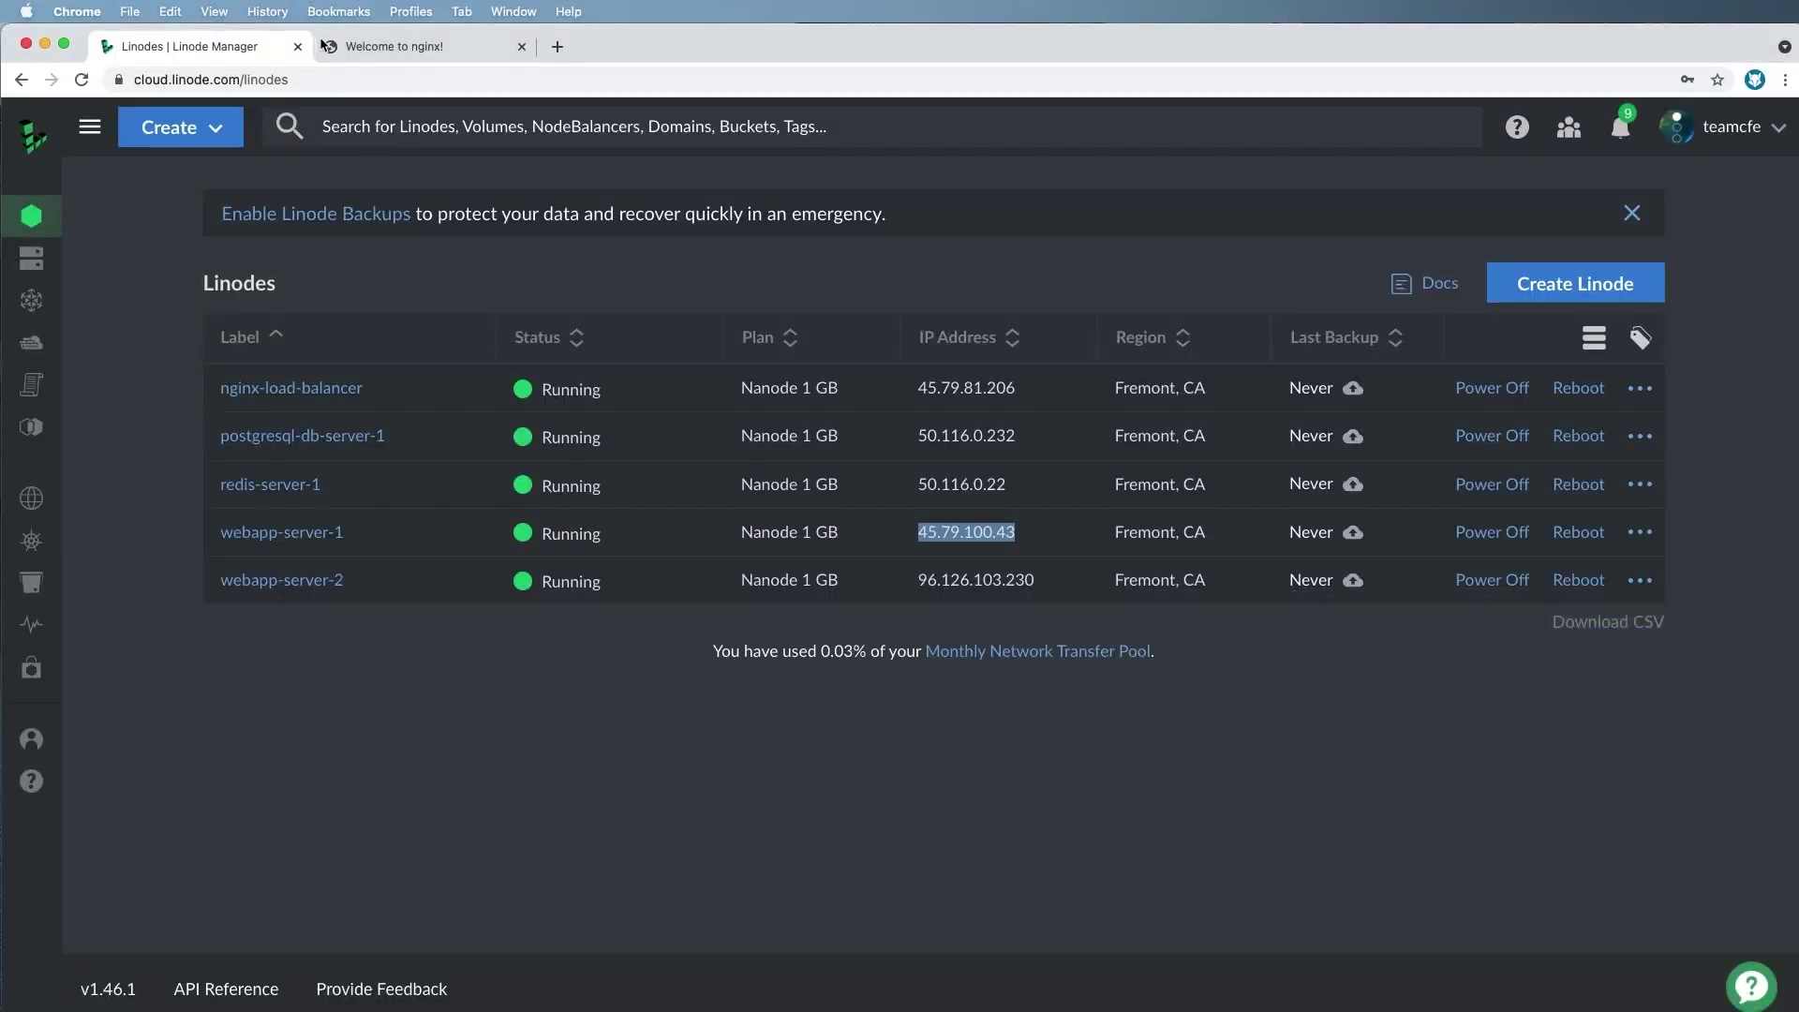
pyautogui.click(1038, 532)
pyautogui.press('super+t')
pyautogui.press('super+v')
pyautogui.press('Return')
pyautogui.press('super+r')
pyautogui.moveTo(597, 187); pyautogui.dragTo(887, 184)
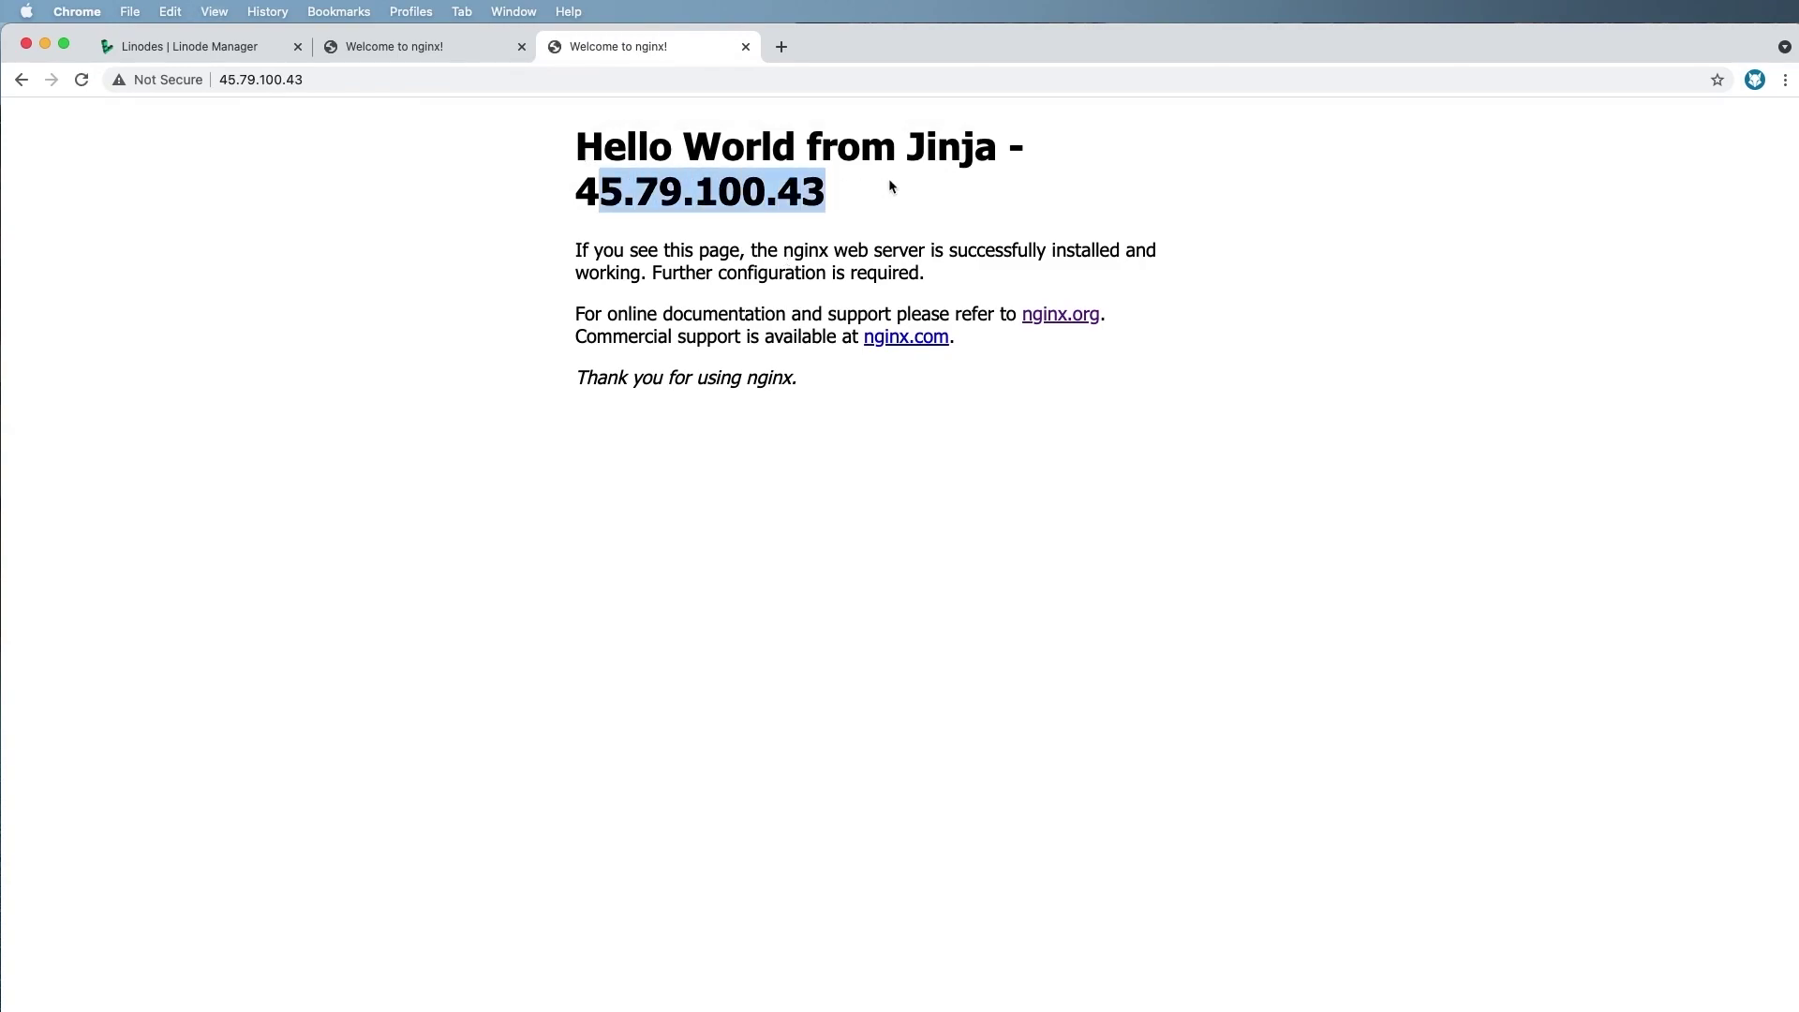
pyautogui.click(887, 184)
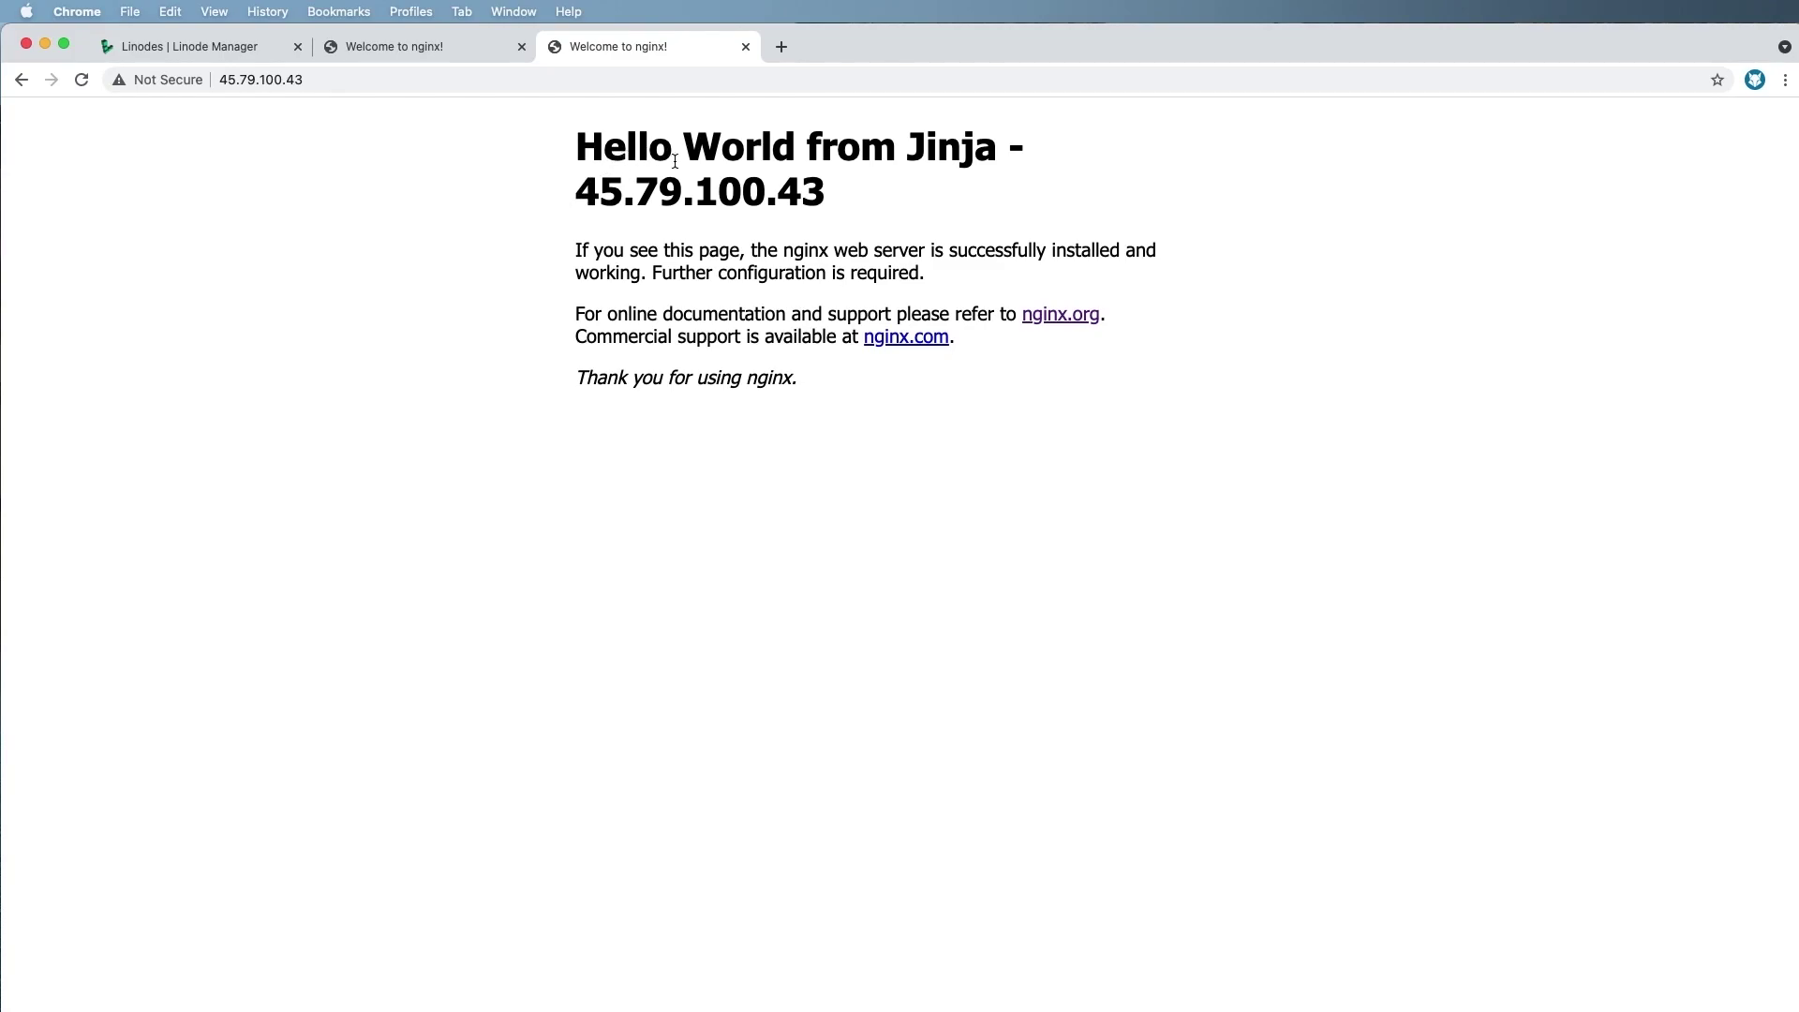
# - Go back to VS Code, hide the terminal and view main.py and the get_ip code in ip.py
pyautogui.press('super+Tab')
pyautogui.click(619, 80)
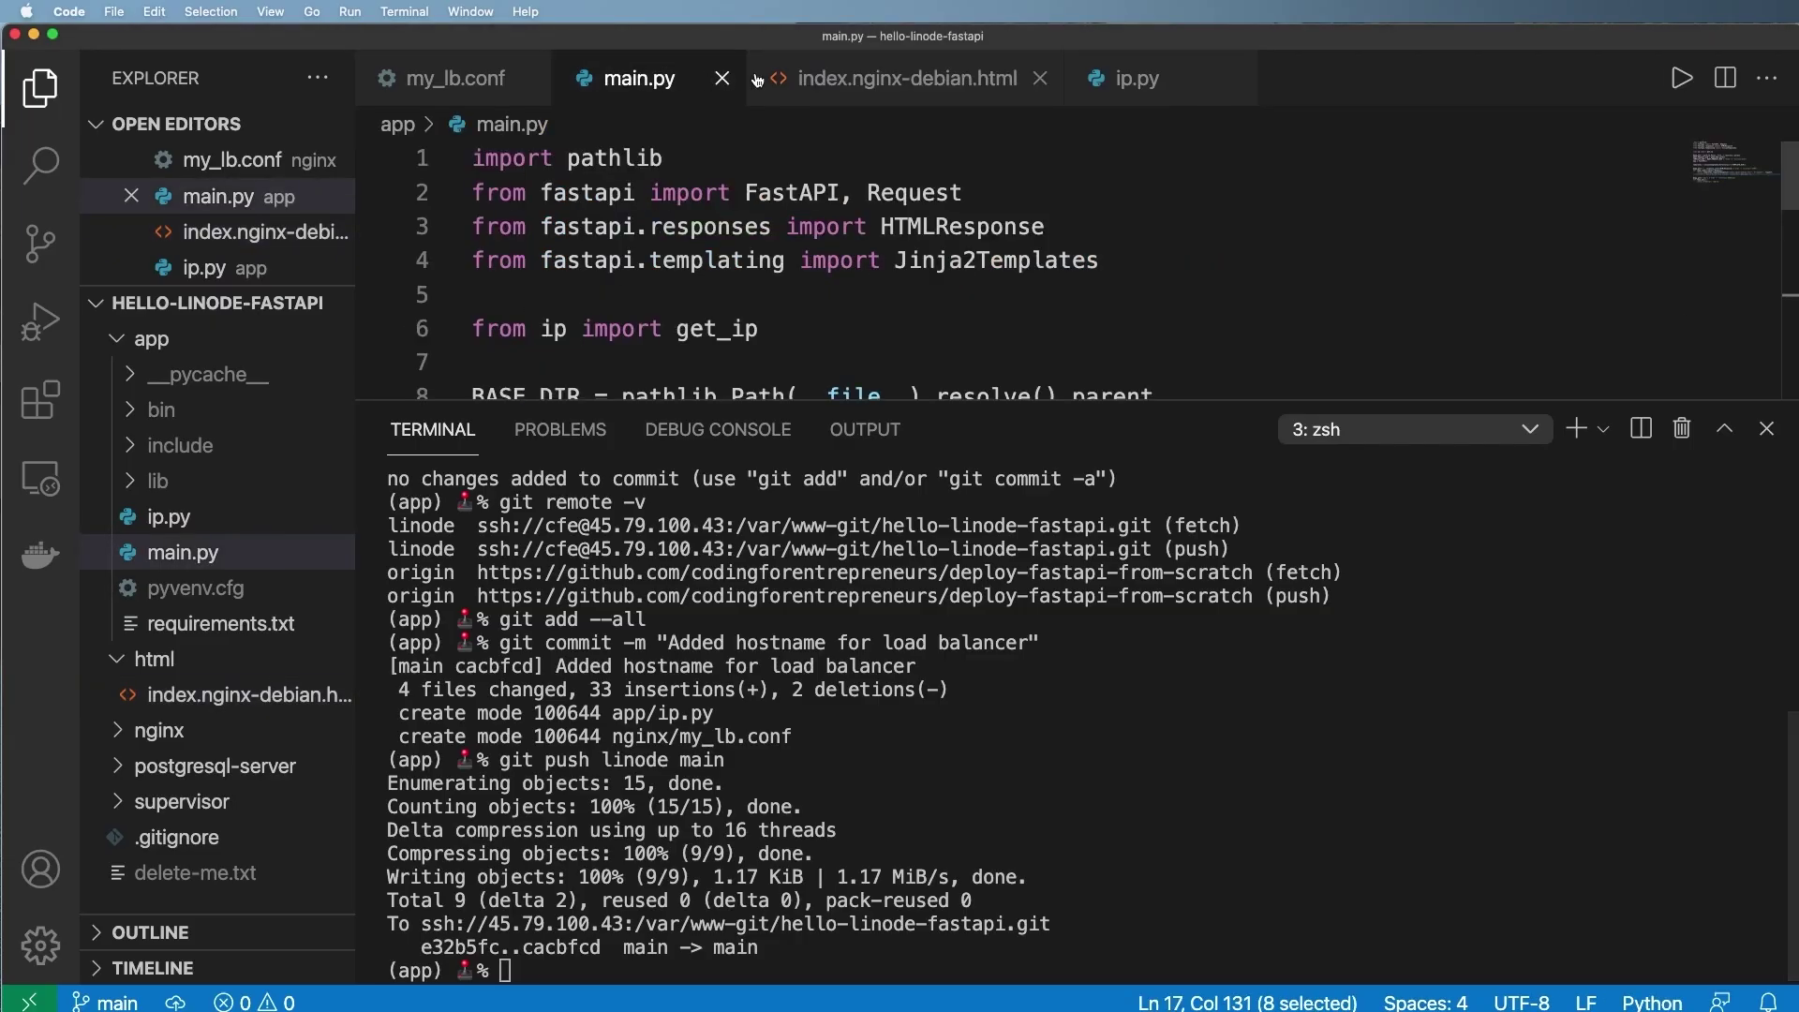
pyautogui.press('super+j')
pyautogui.click(1136, 78)
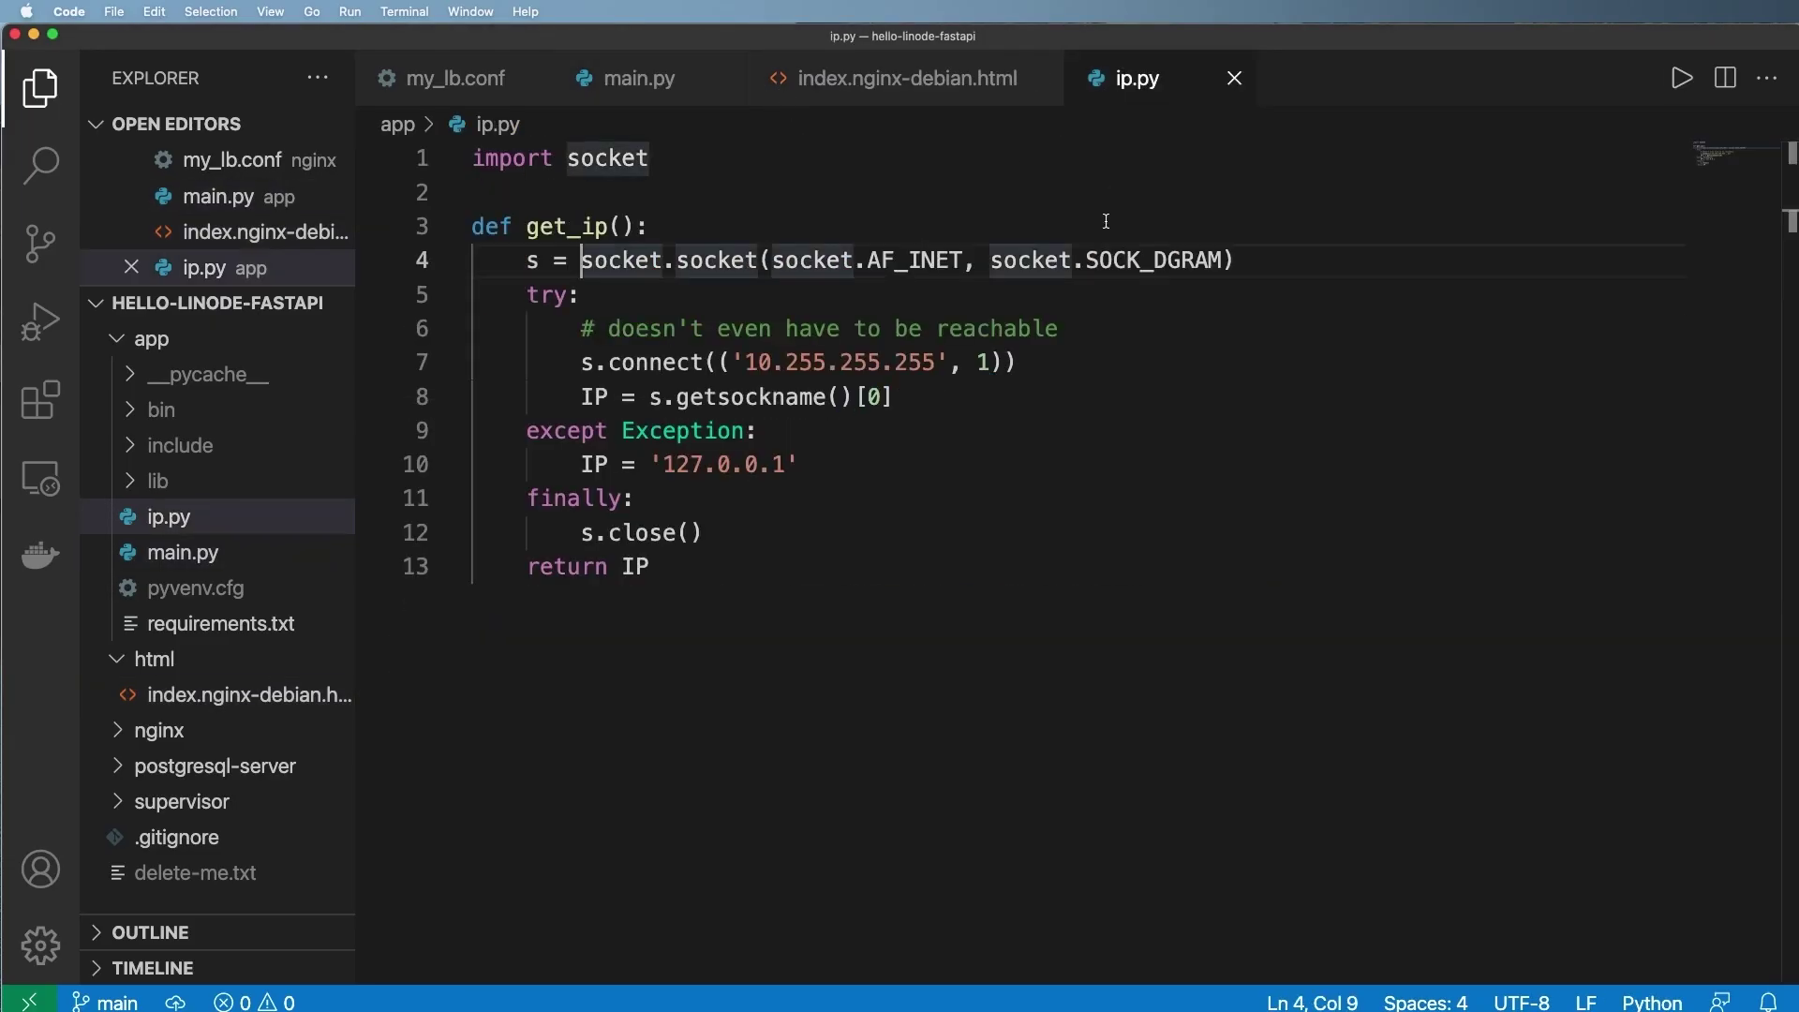
# - Examine the body of the get_ip function in ip.py, including the socket connection lines
pyautogui.click(827, 614)
pyautogui.moveTo(827, 614); pyautogui.dragTo(489, 276)
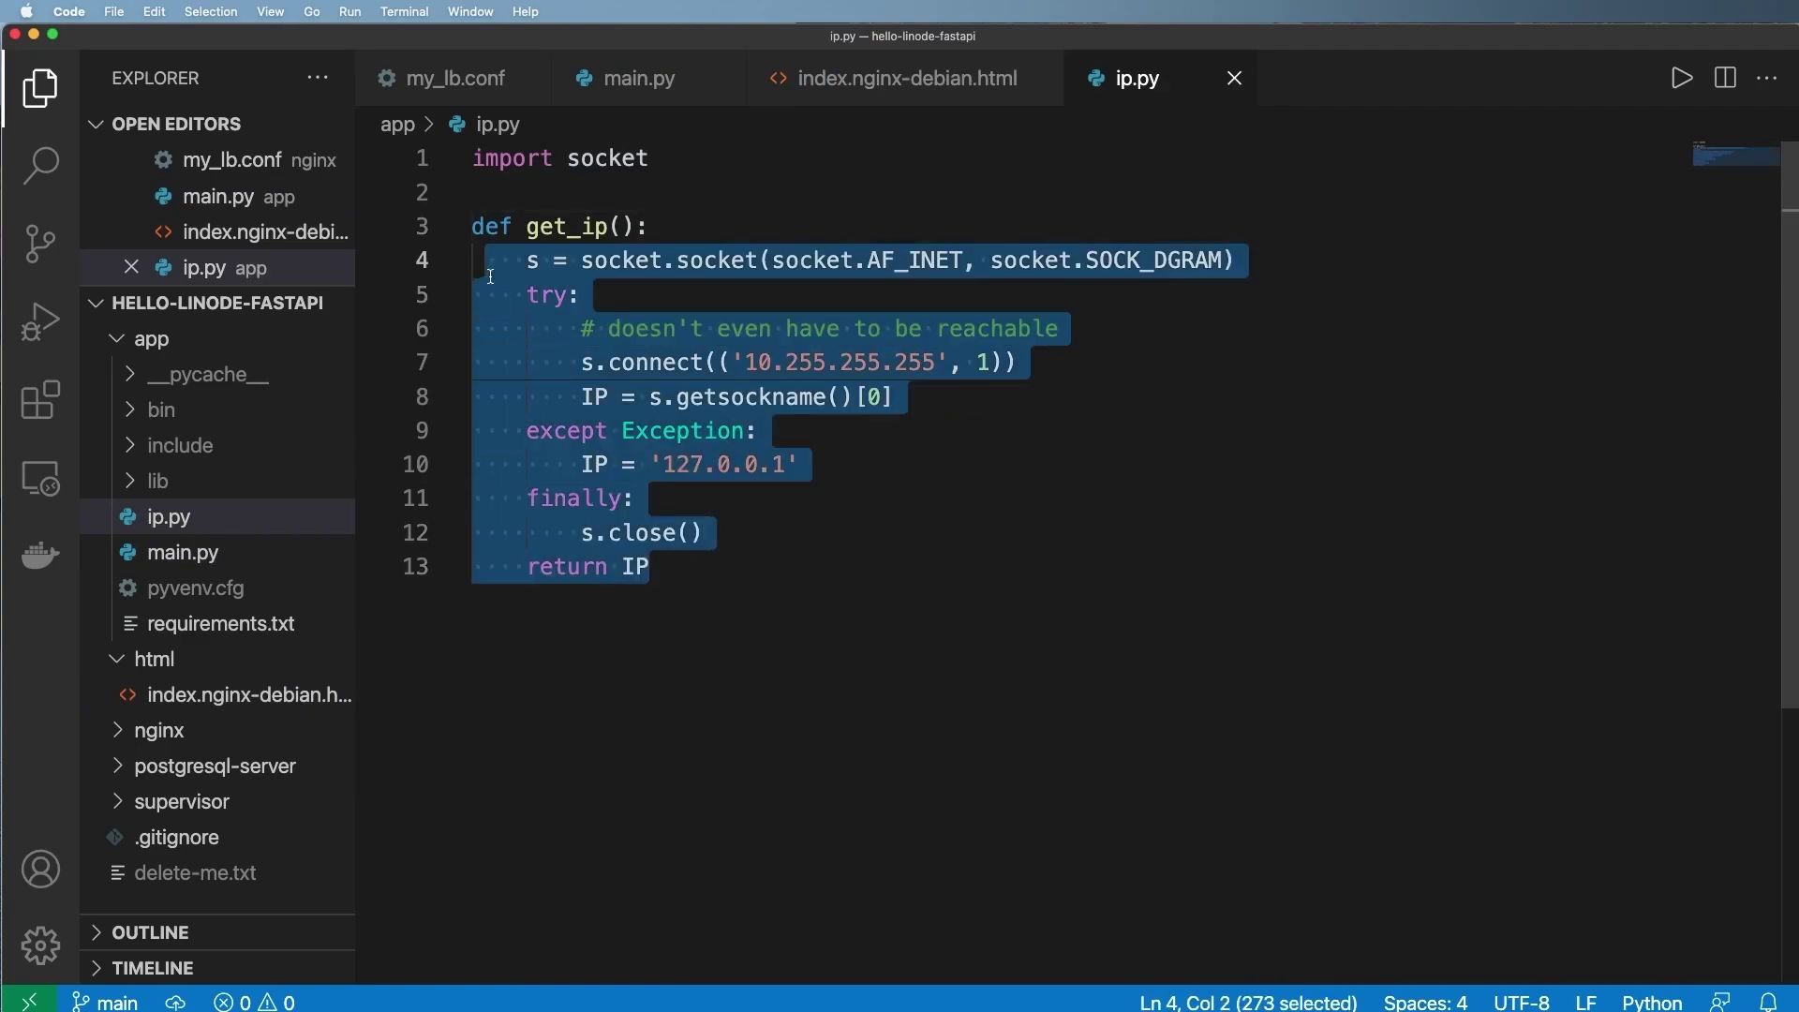
pyautogui.click(608, 348)
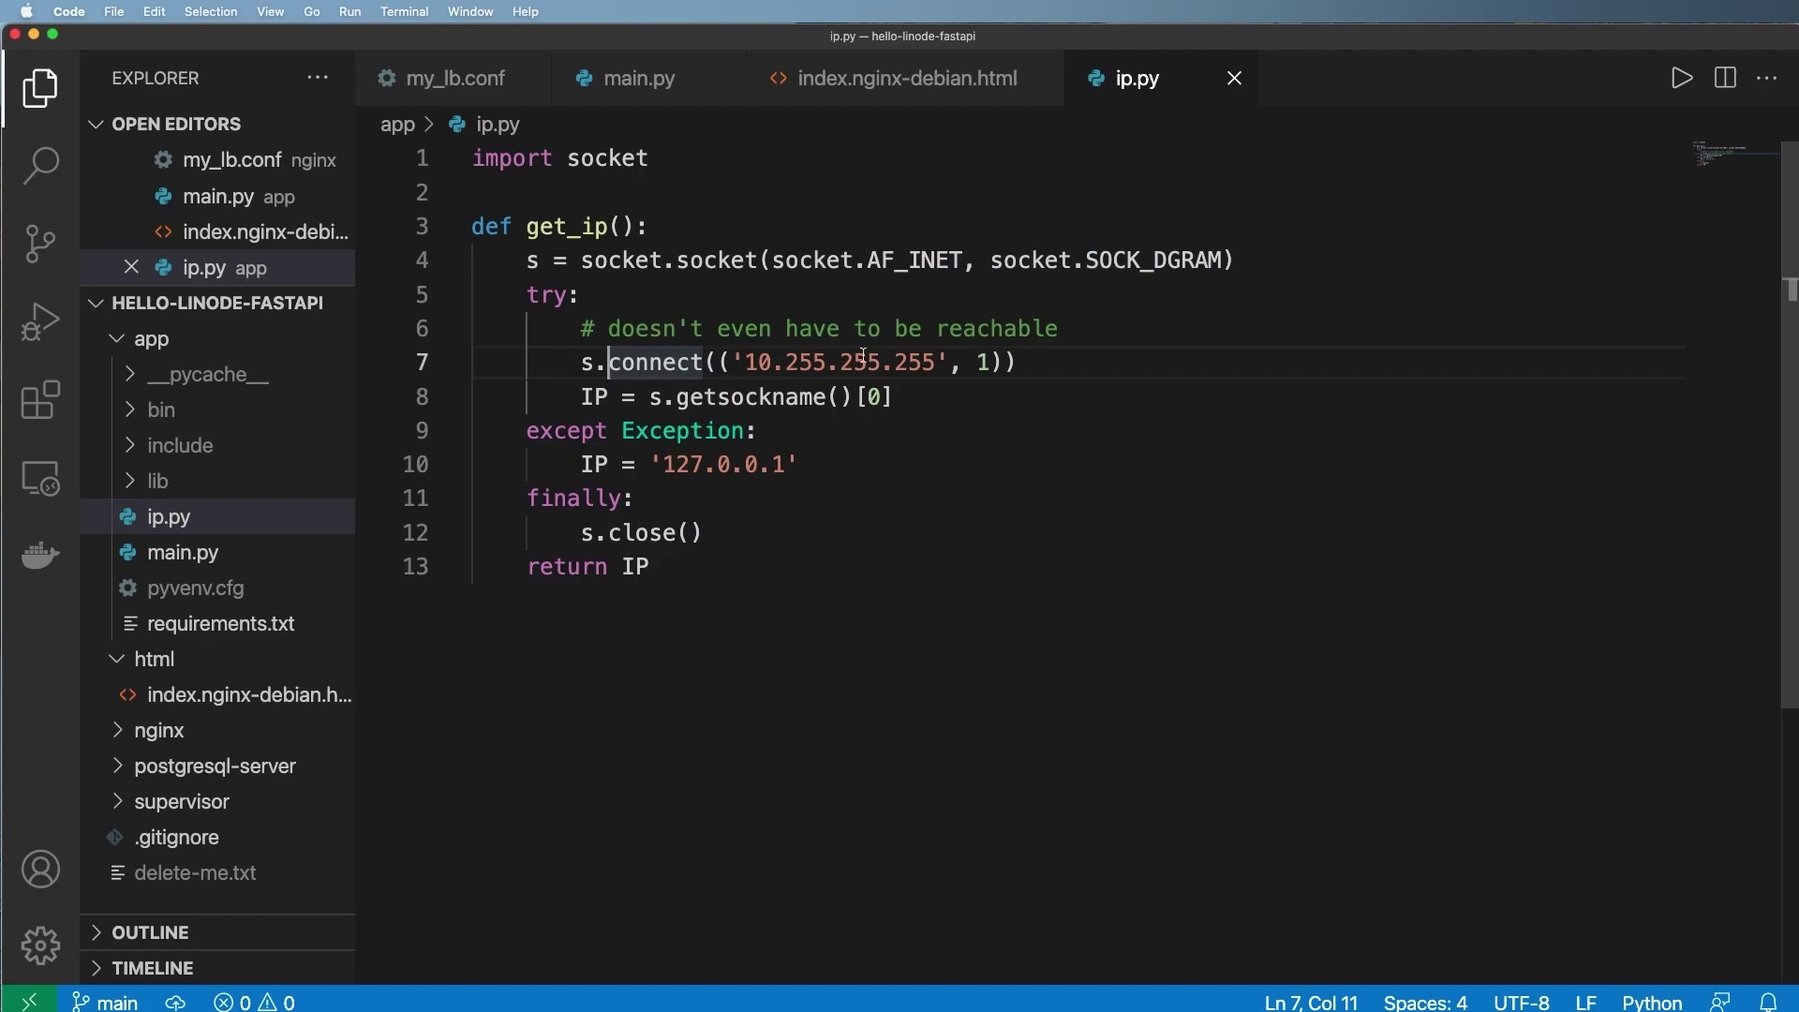
pyautogui.click(870, 323)
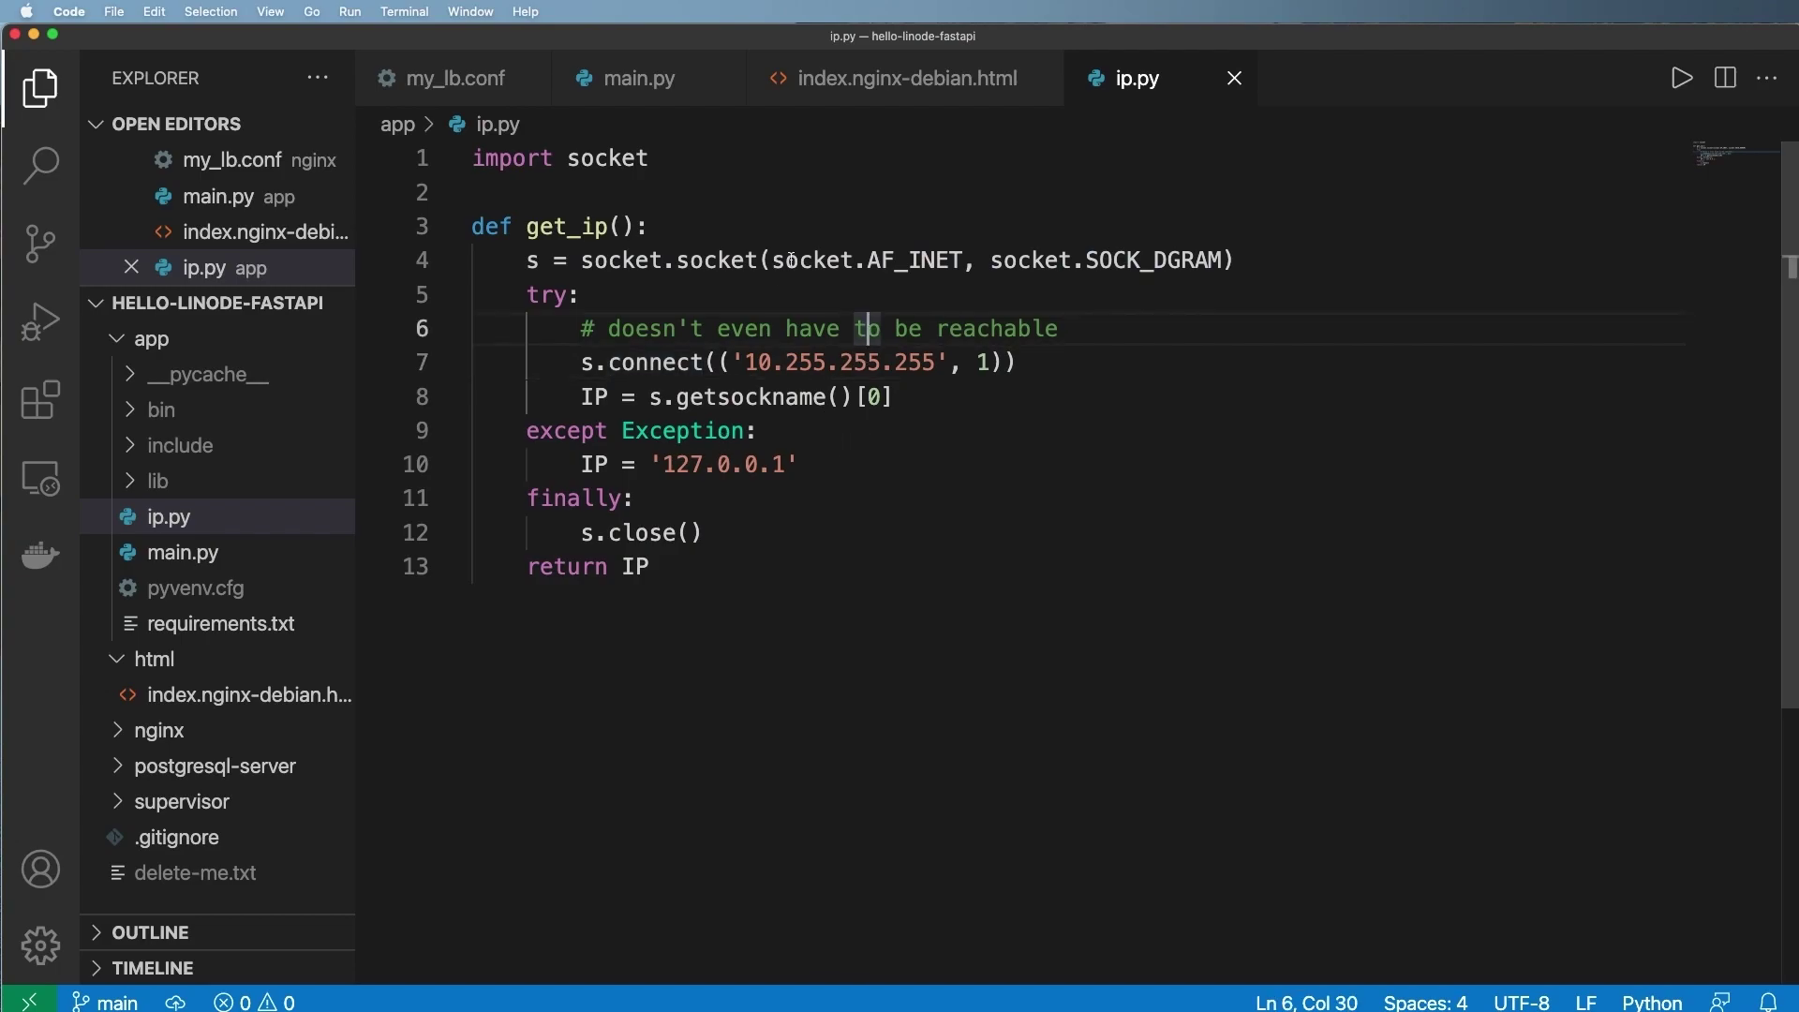
# - Show the terminal, switch to Chrome and repeatedly reload the load balancer page at 45.79.81.206 to check which server IP answers
pyautogui.hotkey('ctrl', '`')
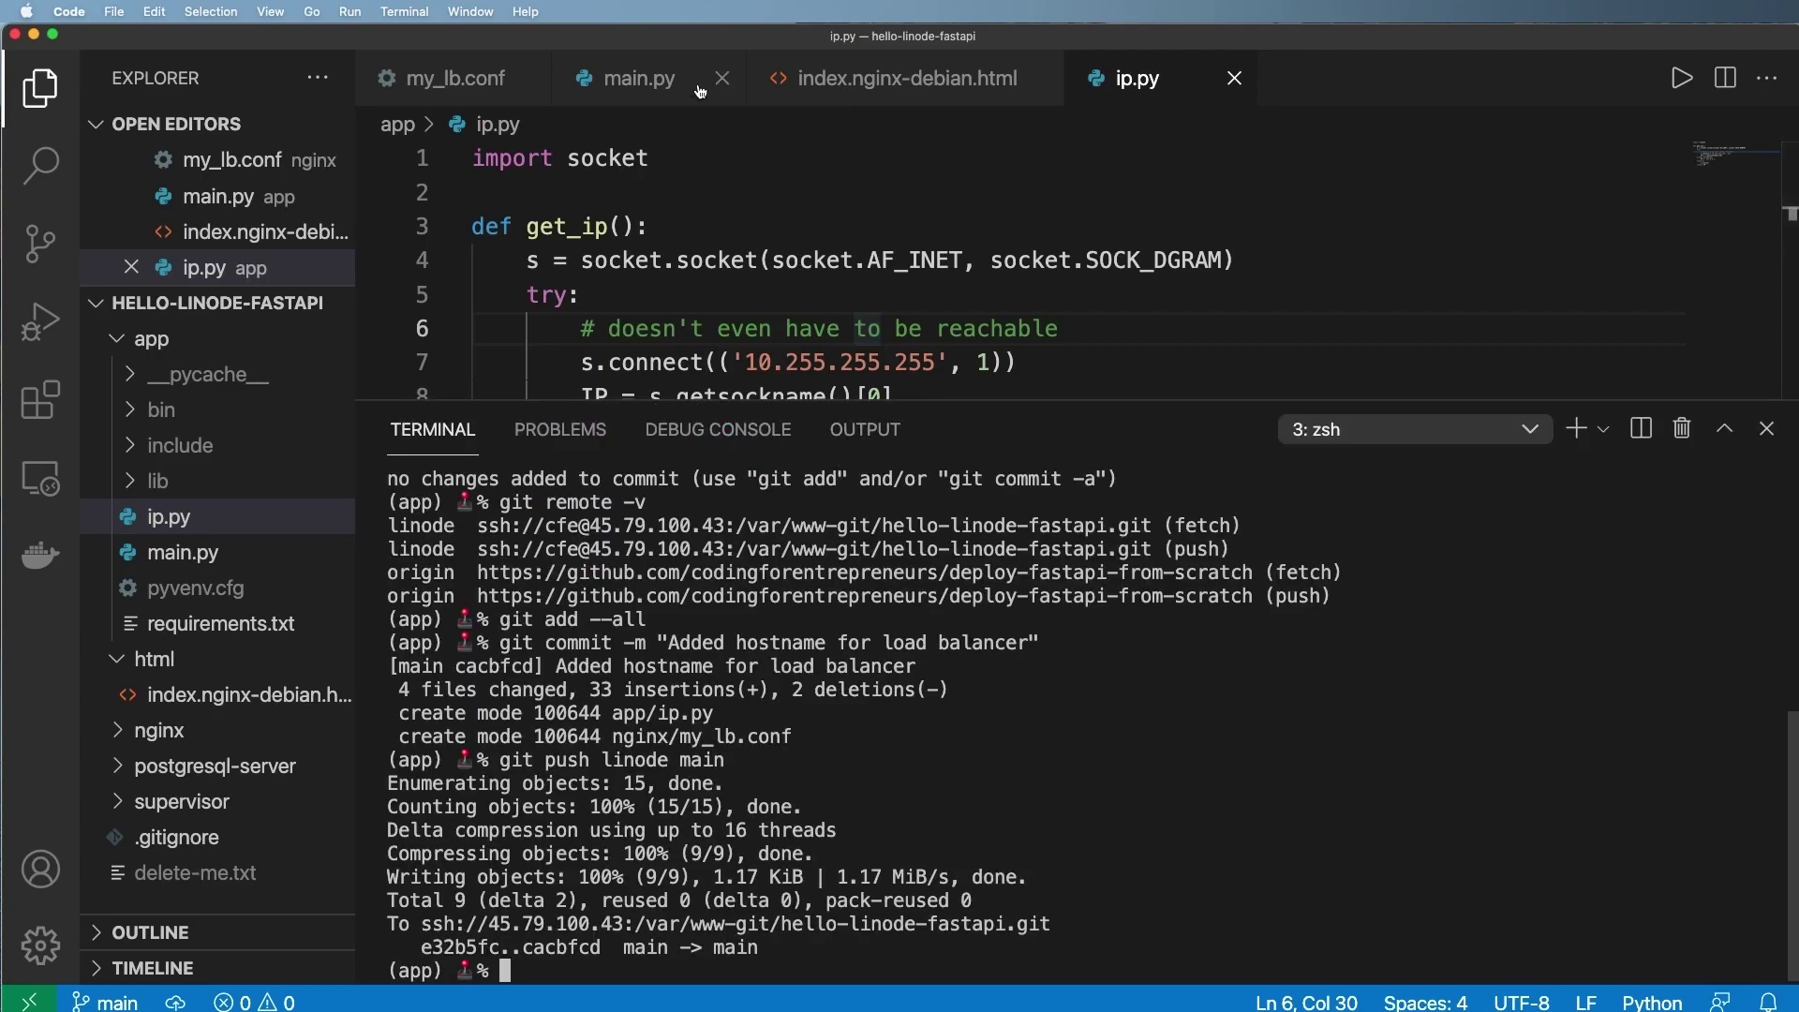
pyautogui.press('super+Tab')
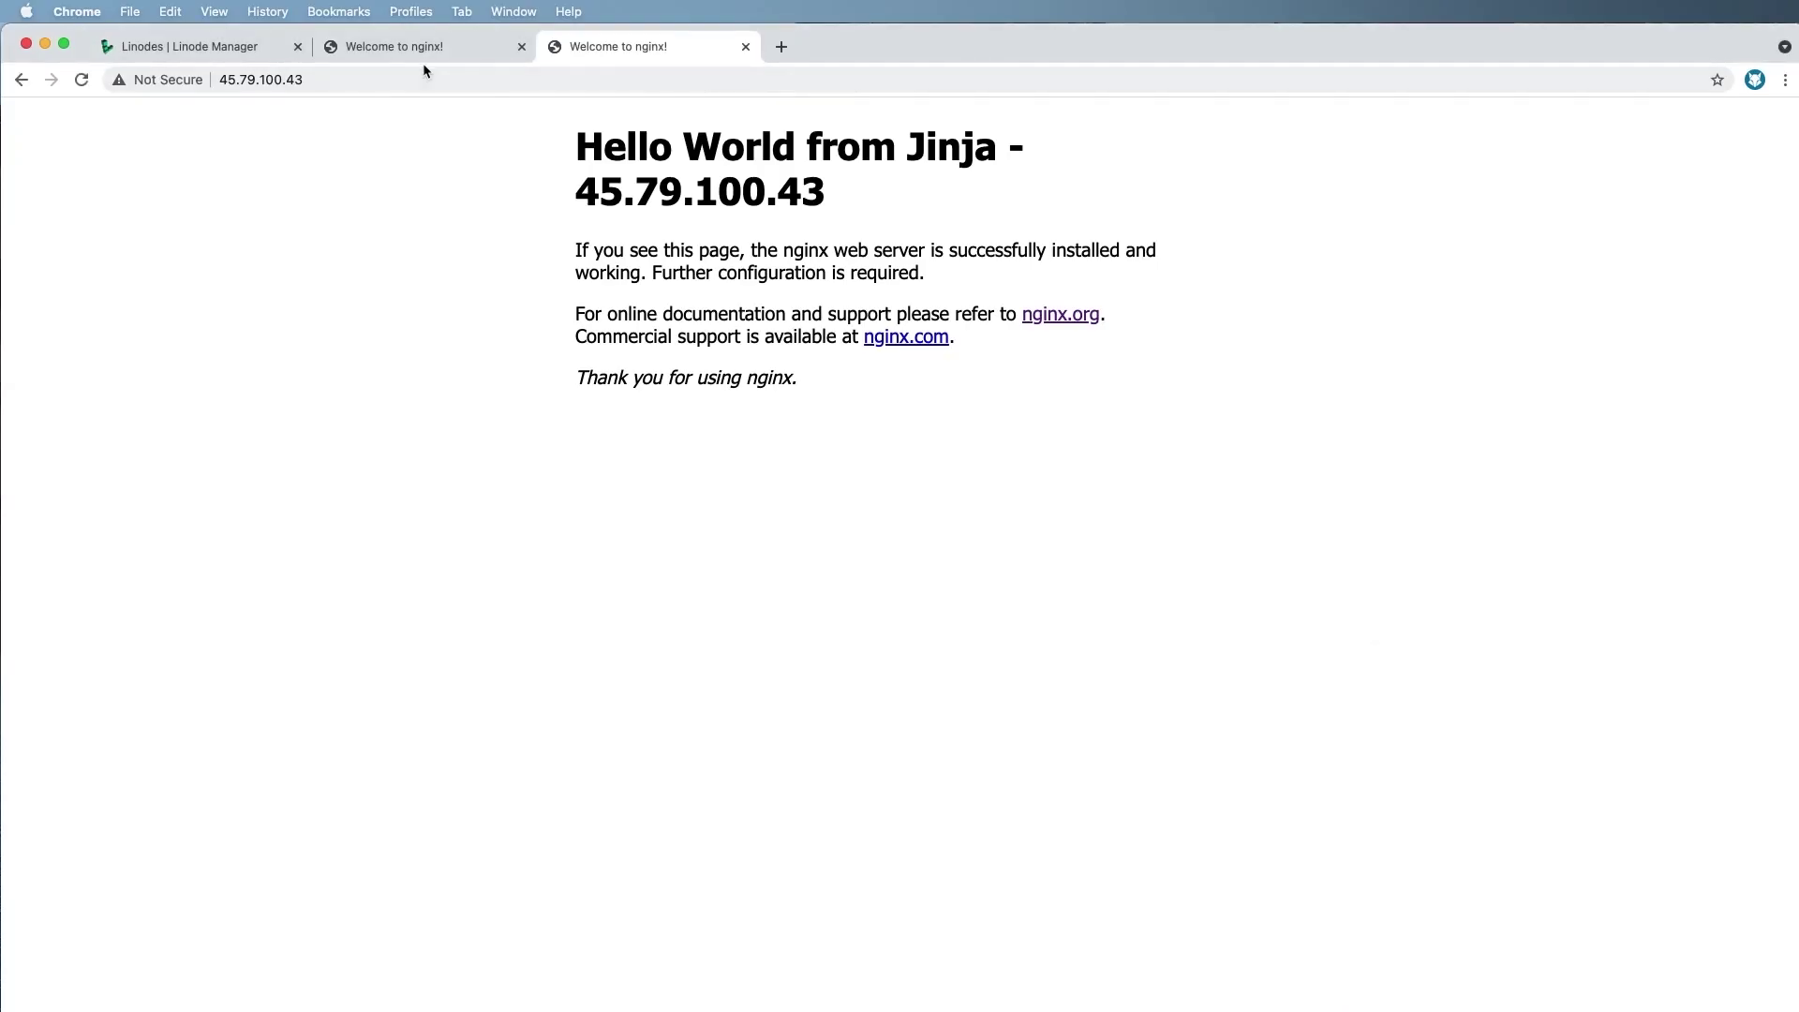
pyautogui.click(209, 47)
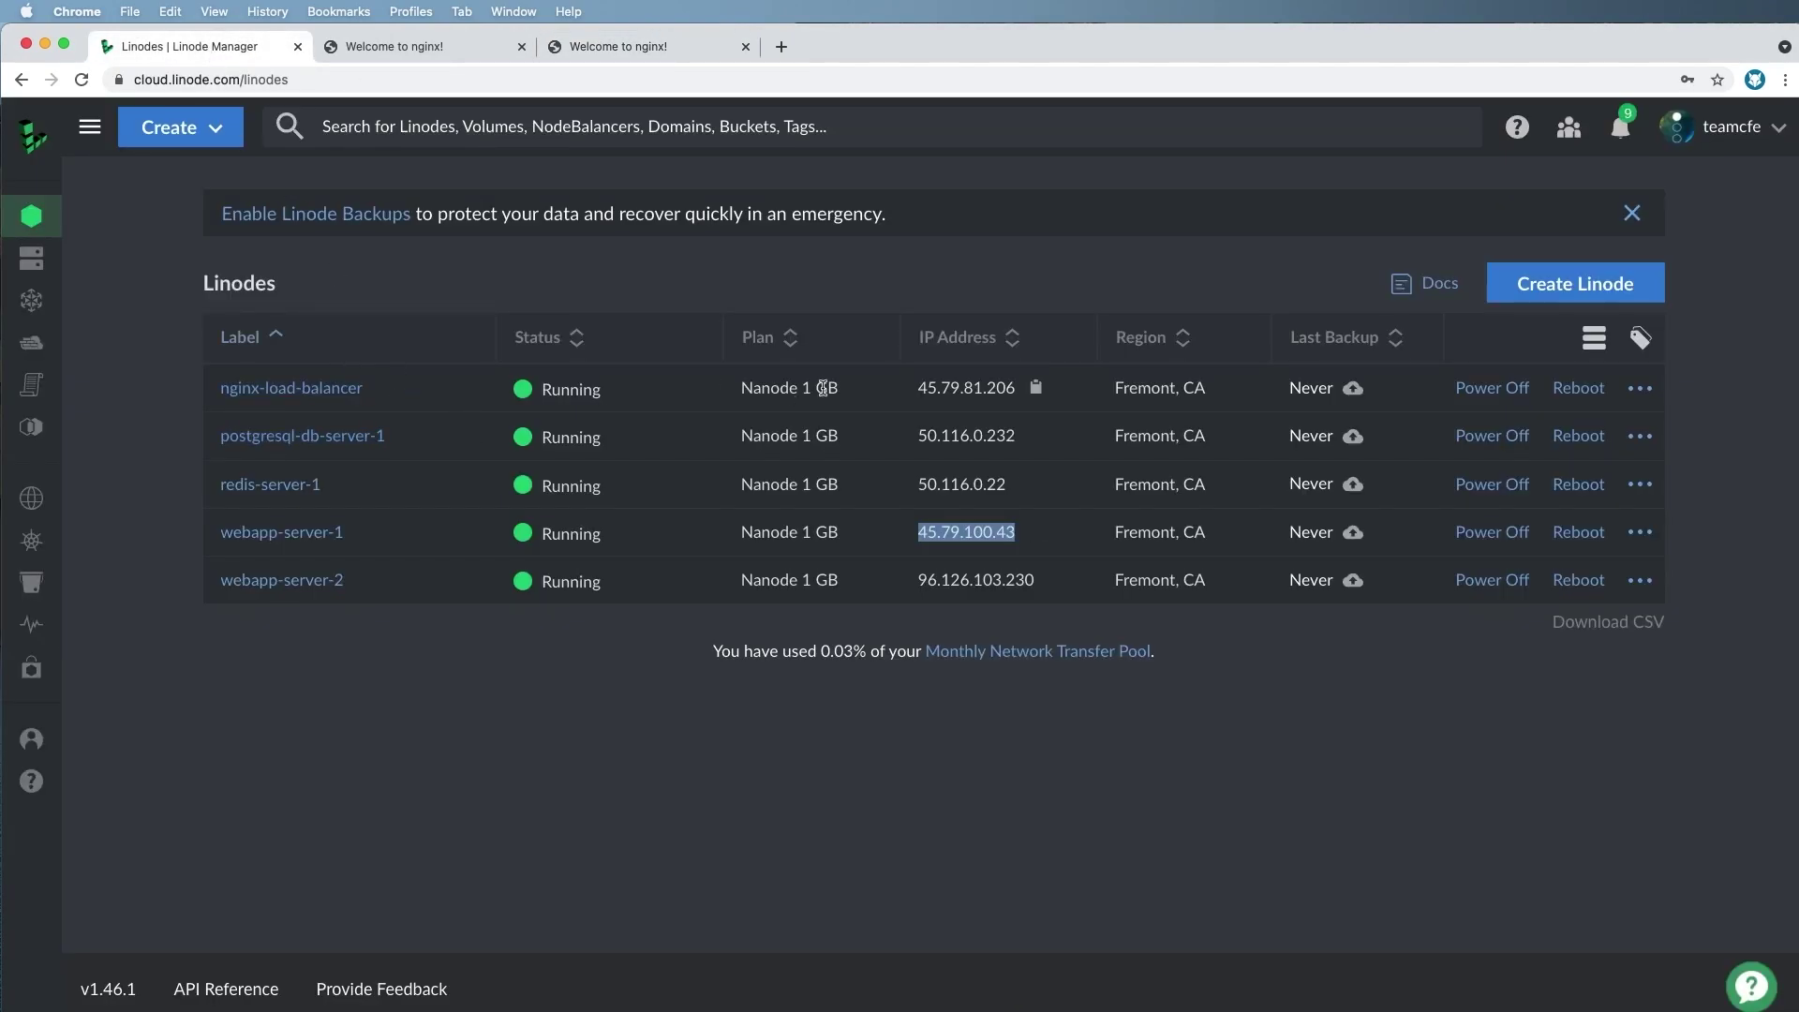
pyautogui.click(360, 48)
pyautogui.click(365, 85)
pyautogui.press('Return')
pyautogui.press('super+r')
pyautogui.press('super+r')
pyautogui.press('super+r')
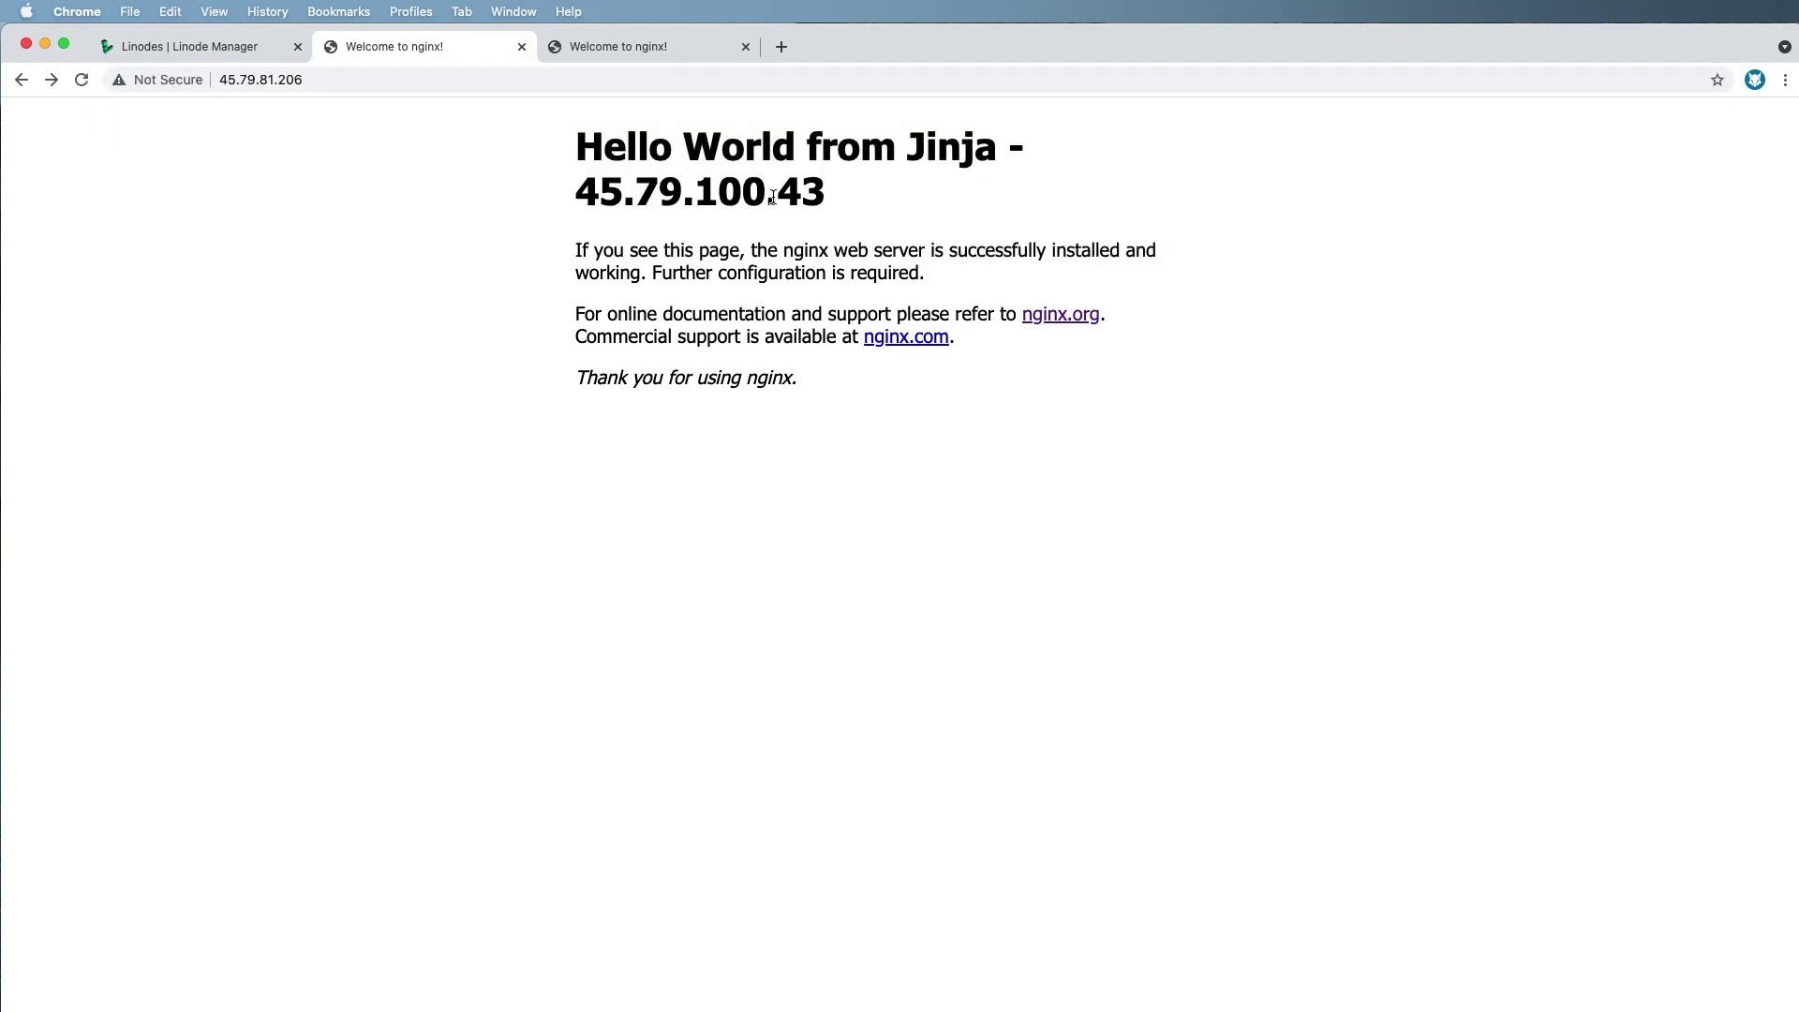
pyautogui.press('super+r')
pyautogui.press('super+r')
pyautogui.press('super+r')
pyautogui.press('super+r')
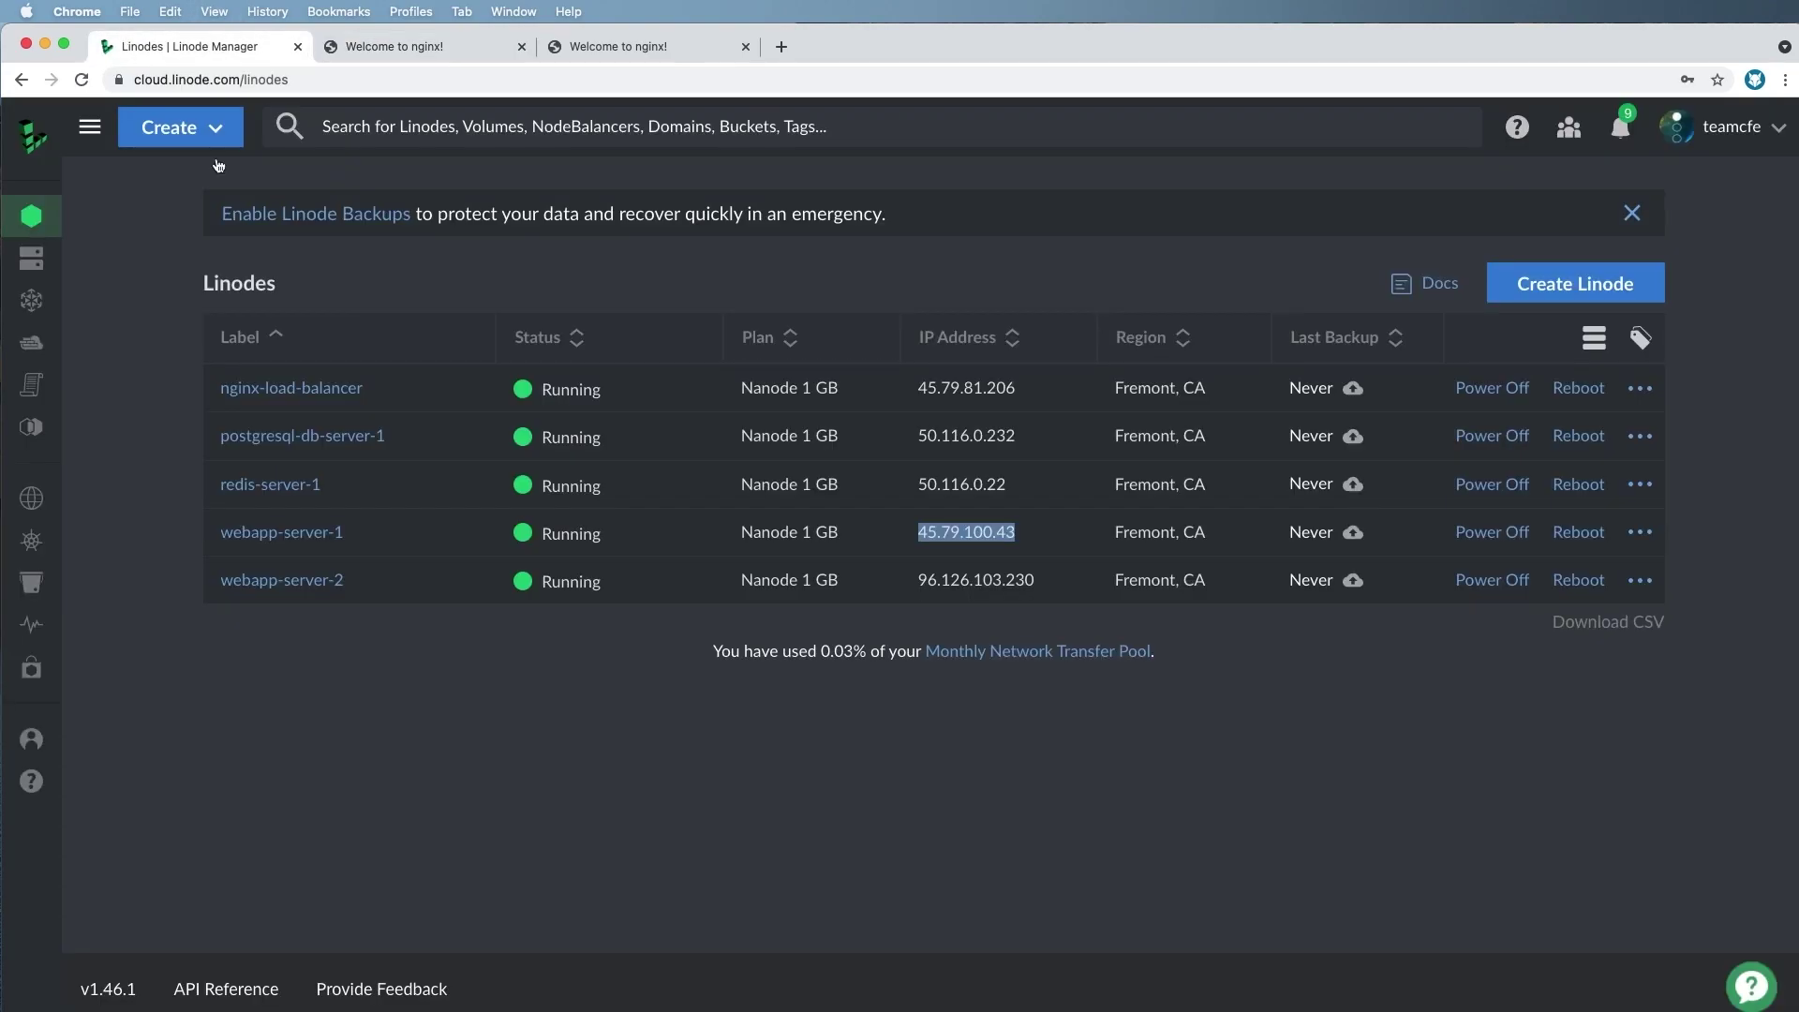
# - Copy webapp-server-2's IP address from the Linodes list, then copy the linode remote's URL from the VS Code terminal output
pyautogui.click(129, 47)
pyautogui.click(1054, 581)
pyautogui.press('super+Tab')
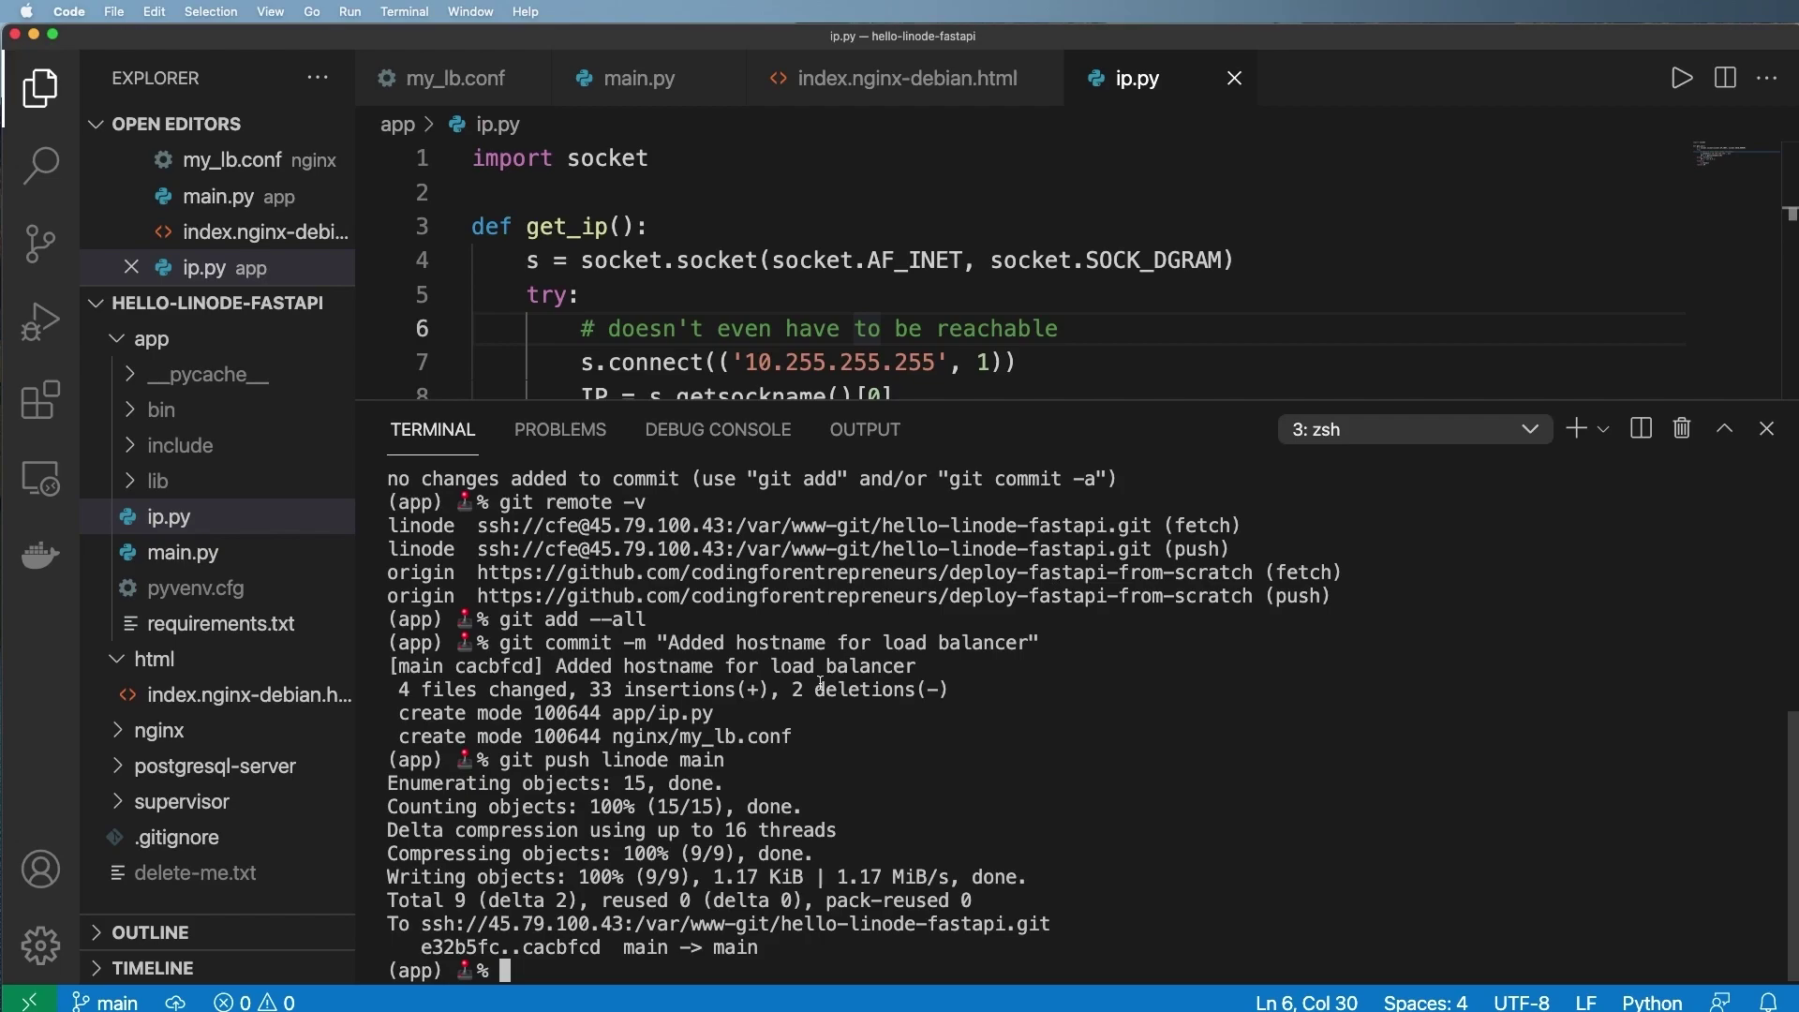
pyautogui.moveTo(1151, 524); pyautogui.dragTo(477, 525)
pyautogui.click(876, 858)
# - Enter git add remote linode2 at the prompt, followed by the copied URL of the existing linode remote
pyautogui.write('git add remote lindo')
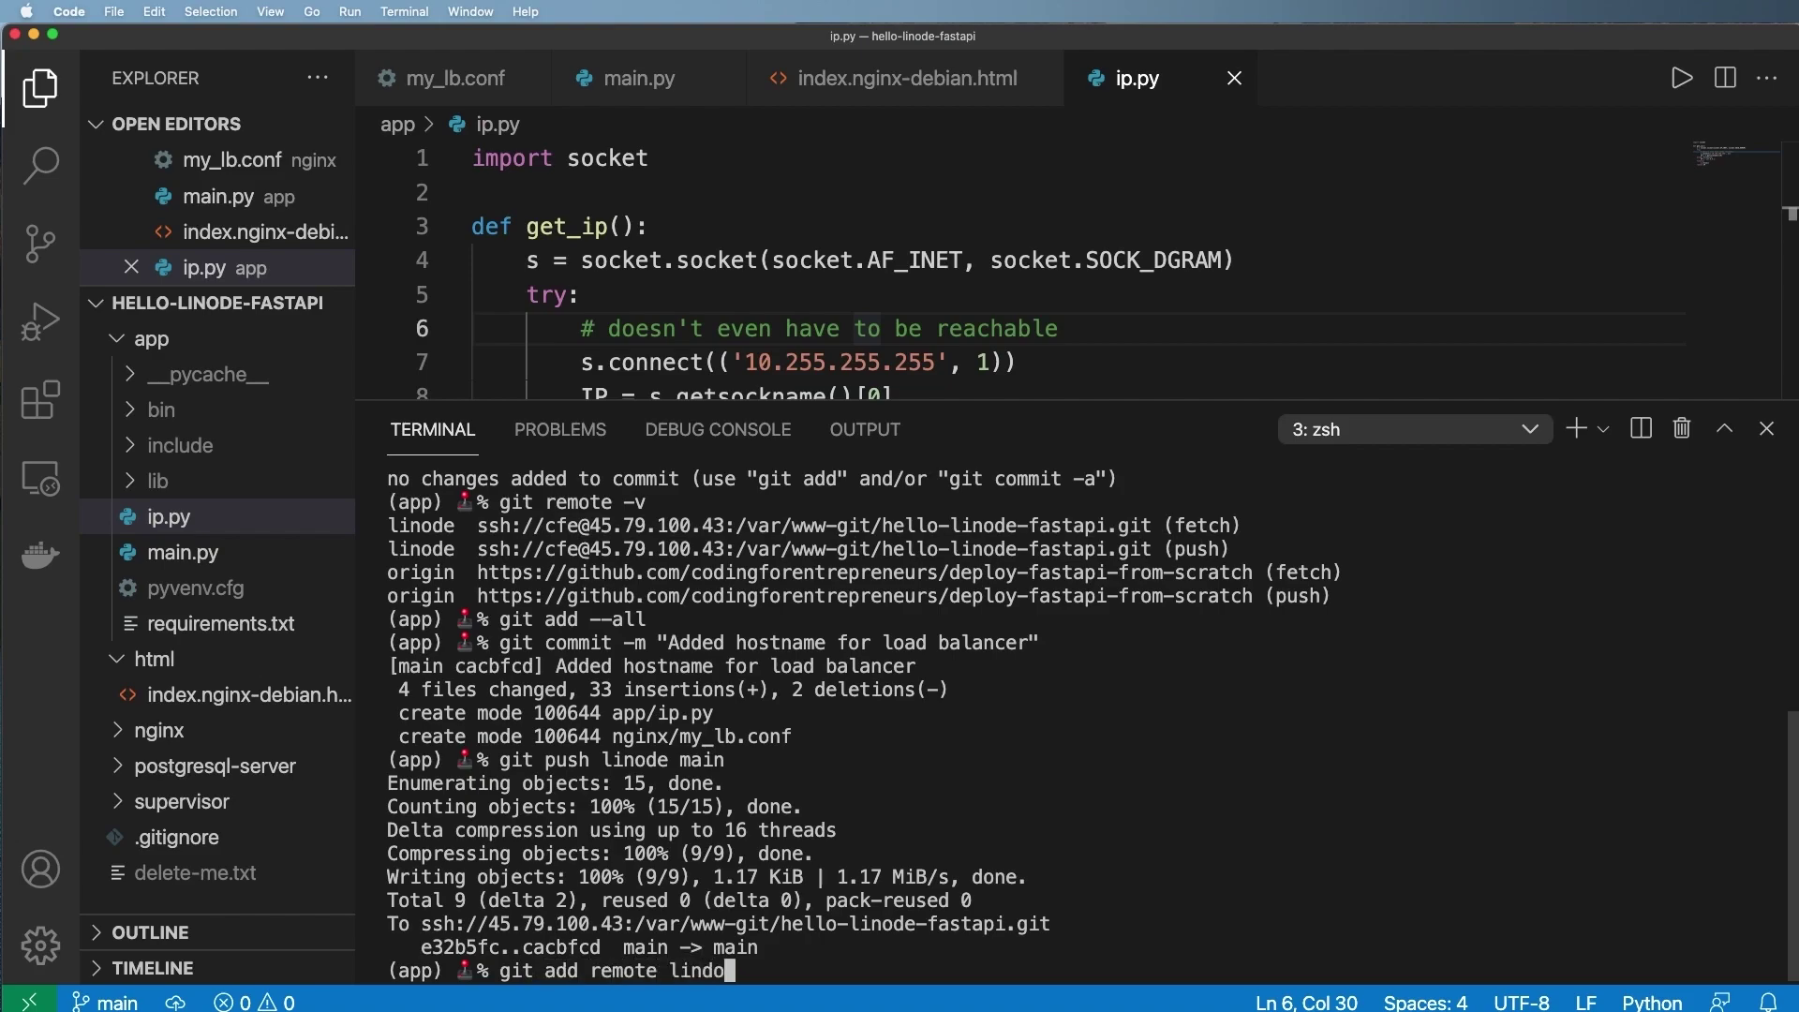
pyautogui.press('BackSpace')
pyautogui.press('BackSpace')
pyautogui.write('ode2')
pyautogui.press('super+v')
pyautogui.press('super+Tab')
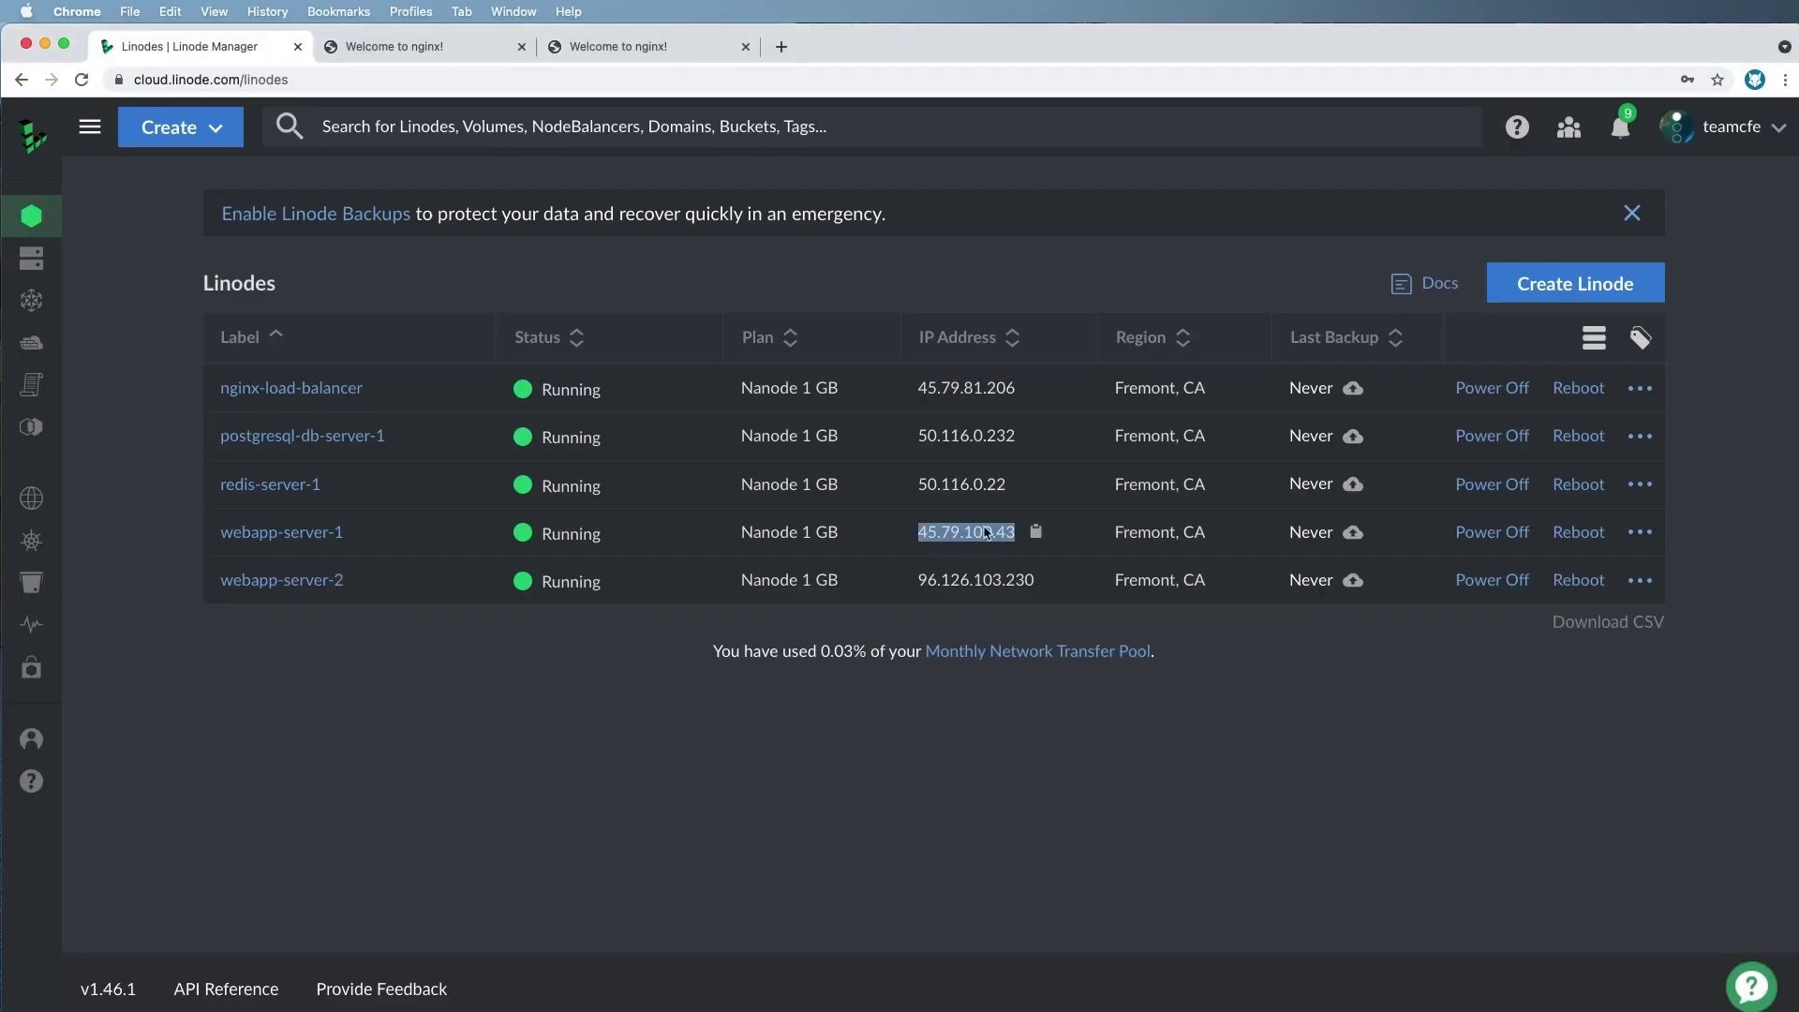
pyautogui.press('super+Tab')
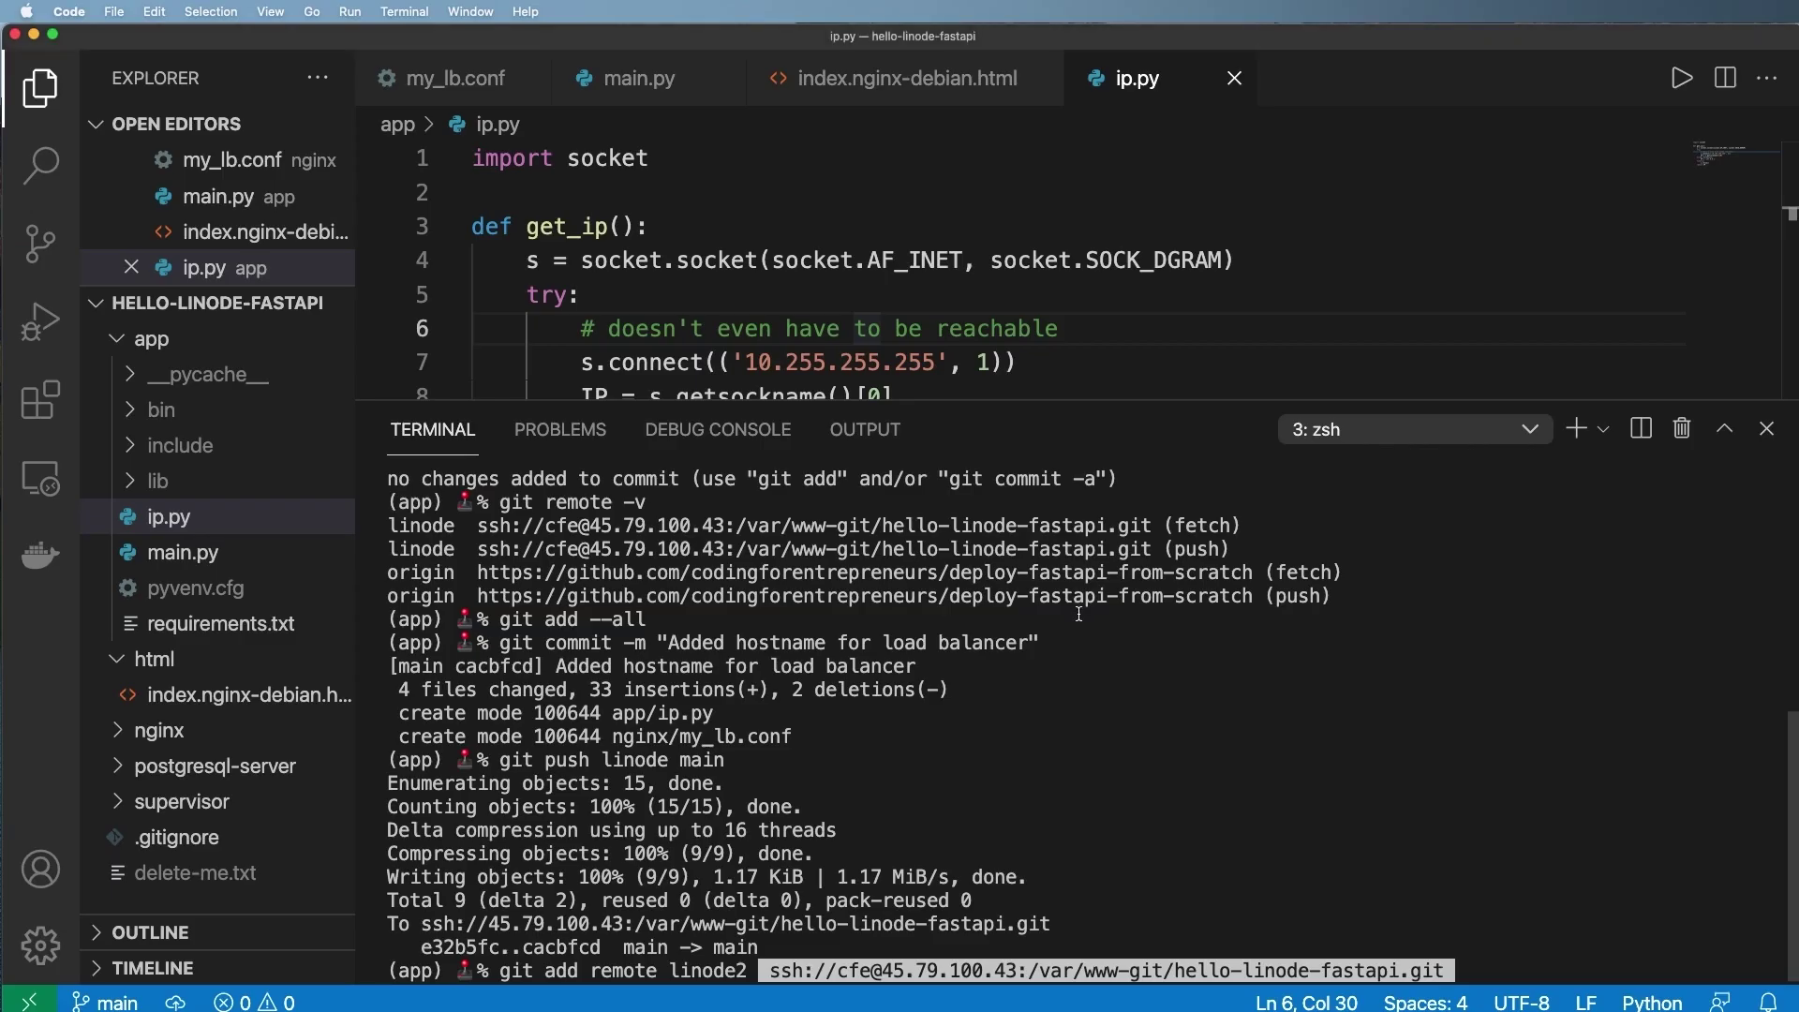
# - Replace the IP address in the pasted URL with 96.126.103.230 and try to run the git add remote command
pyautogui.press('Left')
pyautogui.press('Left')
pyautogui.press('Left')
pyautogui.press('Left')
pyautogui.press('Left')
pyautogui.press('Left')
pyautogui.press('Left')
pyautogui.press('Left')
pyautogui.press('Left')
pyautogui.press('Left')
pyautogui.press('Left')
pyautogui.press('Left')
pyautogui.press('Left')
pyautogui.press('Left')
pyautogui.press('Left')
pyautogui.press('Left')
pyautogui.press('Left')
pyautogui.press('Left')
pyautogui.press('Left')
pyautogui.press('Left')
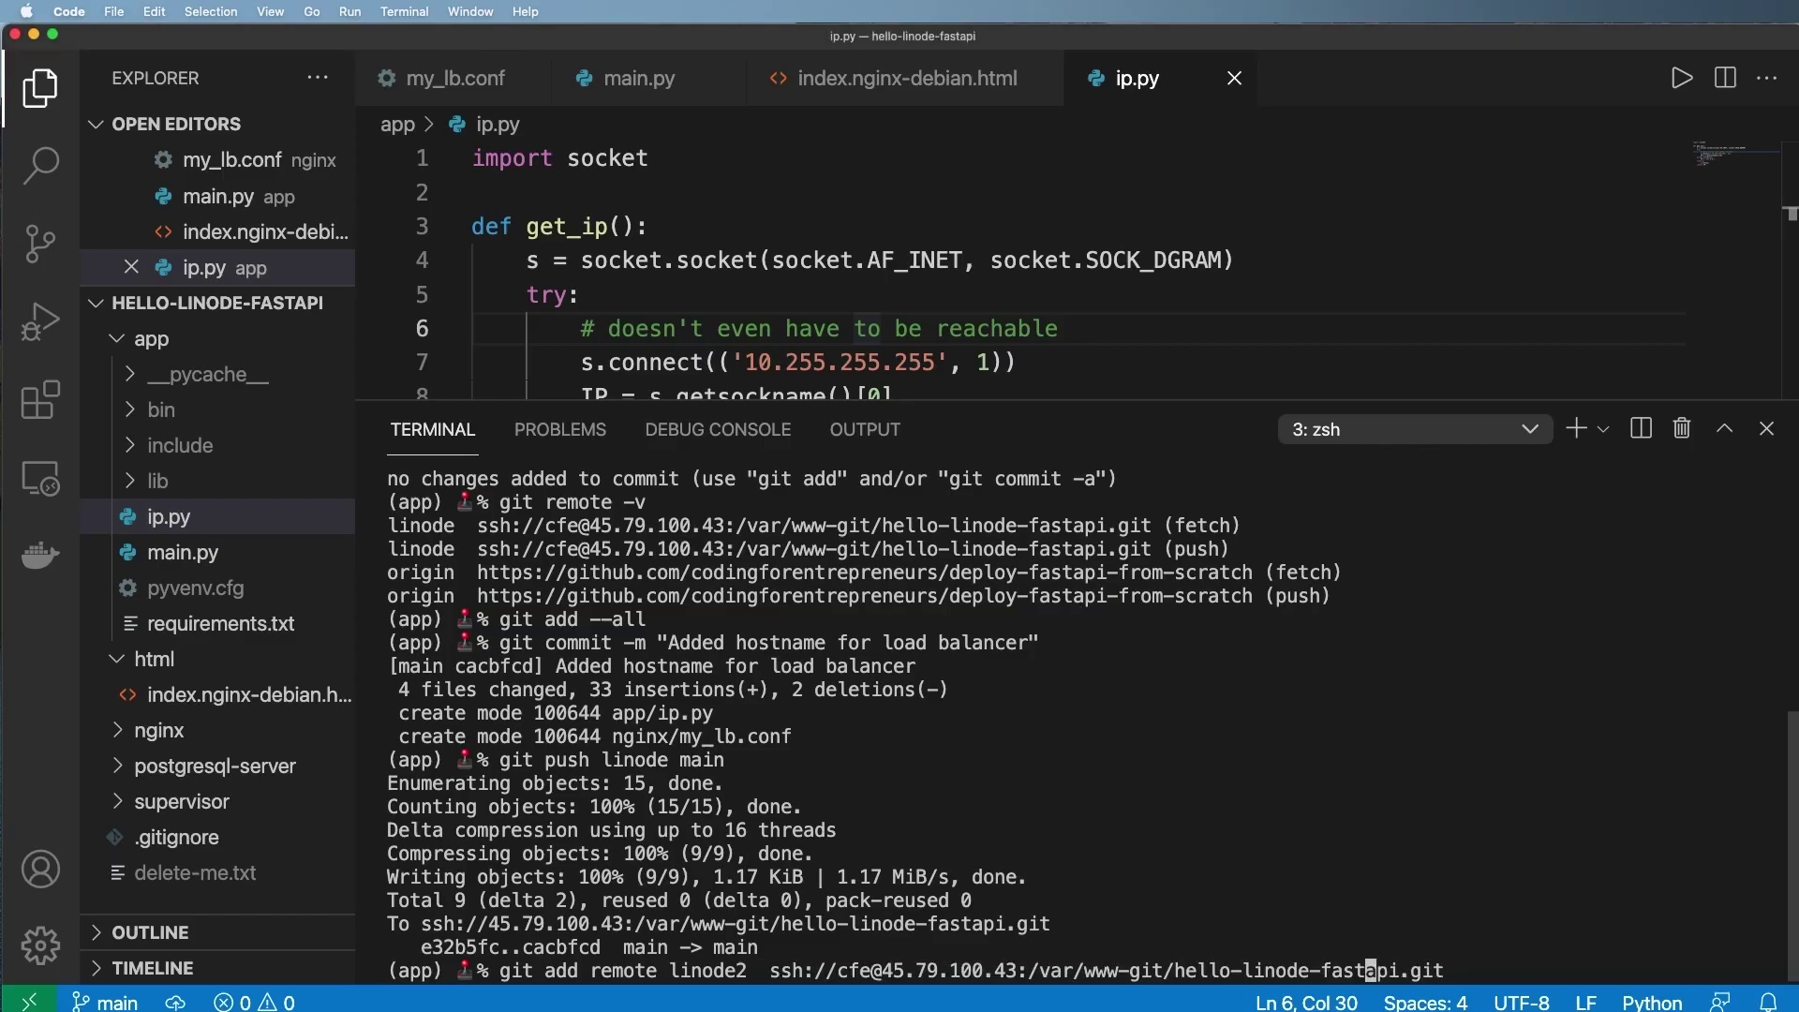
pyautogui.press('Left')
pyautogui.press('Left')
pyautogui.press('Left')
pyautogui.press('Left')
pyautogui.press('Left')
pyautogui.press('Left')
pyautogui.press('Left')
pyautogui.press('Left')
pyautogui.press('Left')
pyautogui.press('Left')
pyautogui.press('Left')
pyautogui.press('Left')
pyautogui.press('Left')
pyautogui.press('BackSpace')
pyautogui.press('BackSpace')
pyautogui.press('BackSpace')
pyautogui.press('BackSpace')
pyautogui.press('BackSpace')
pyautogui.press('BackSpace')
pyautogui.press('BackSpace')
pyautogui.press('BackSpace')
pyautogui.press('BackSpace')
pyautogui.press('BackSpace')
pyautogui.press('BackSpace')
pyautogui.press('BackSpace')
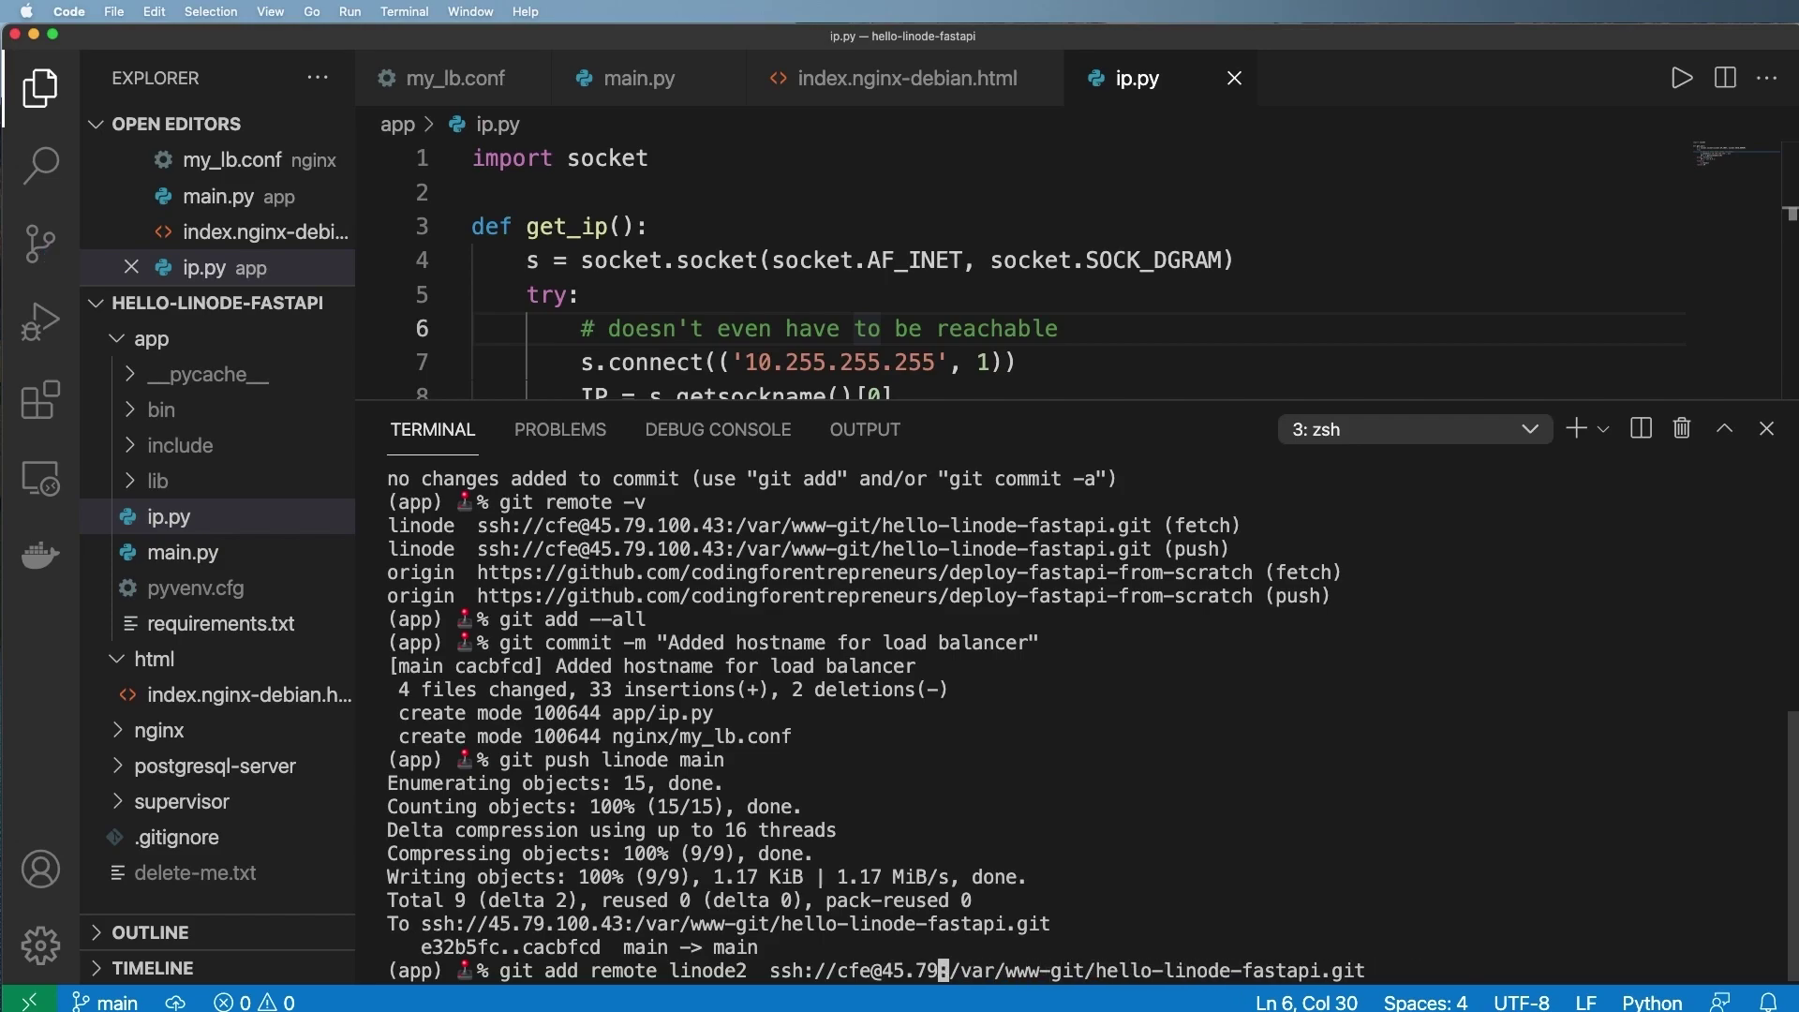
pyautogui.press('super+v')
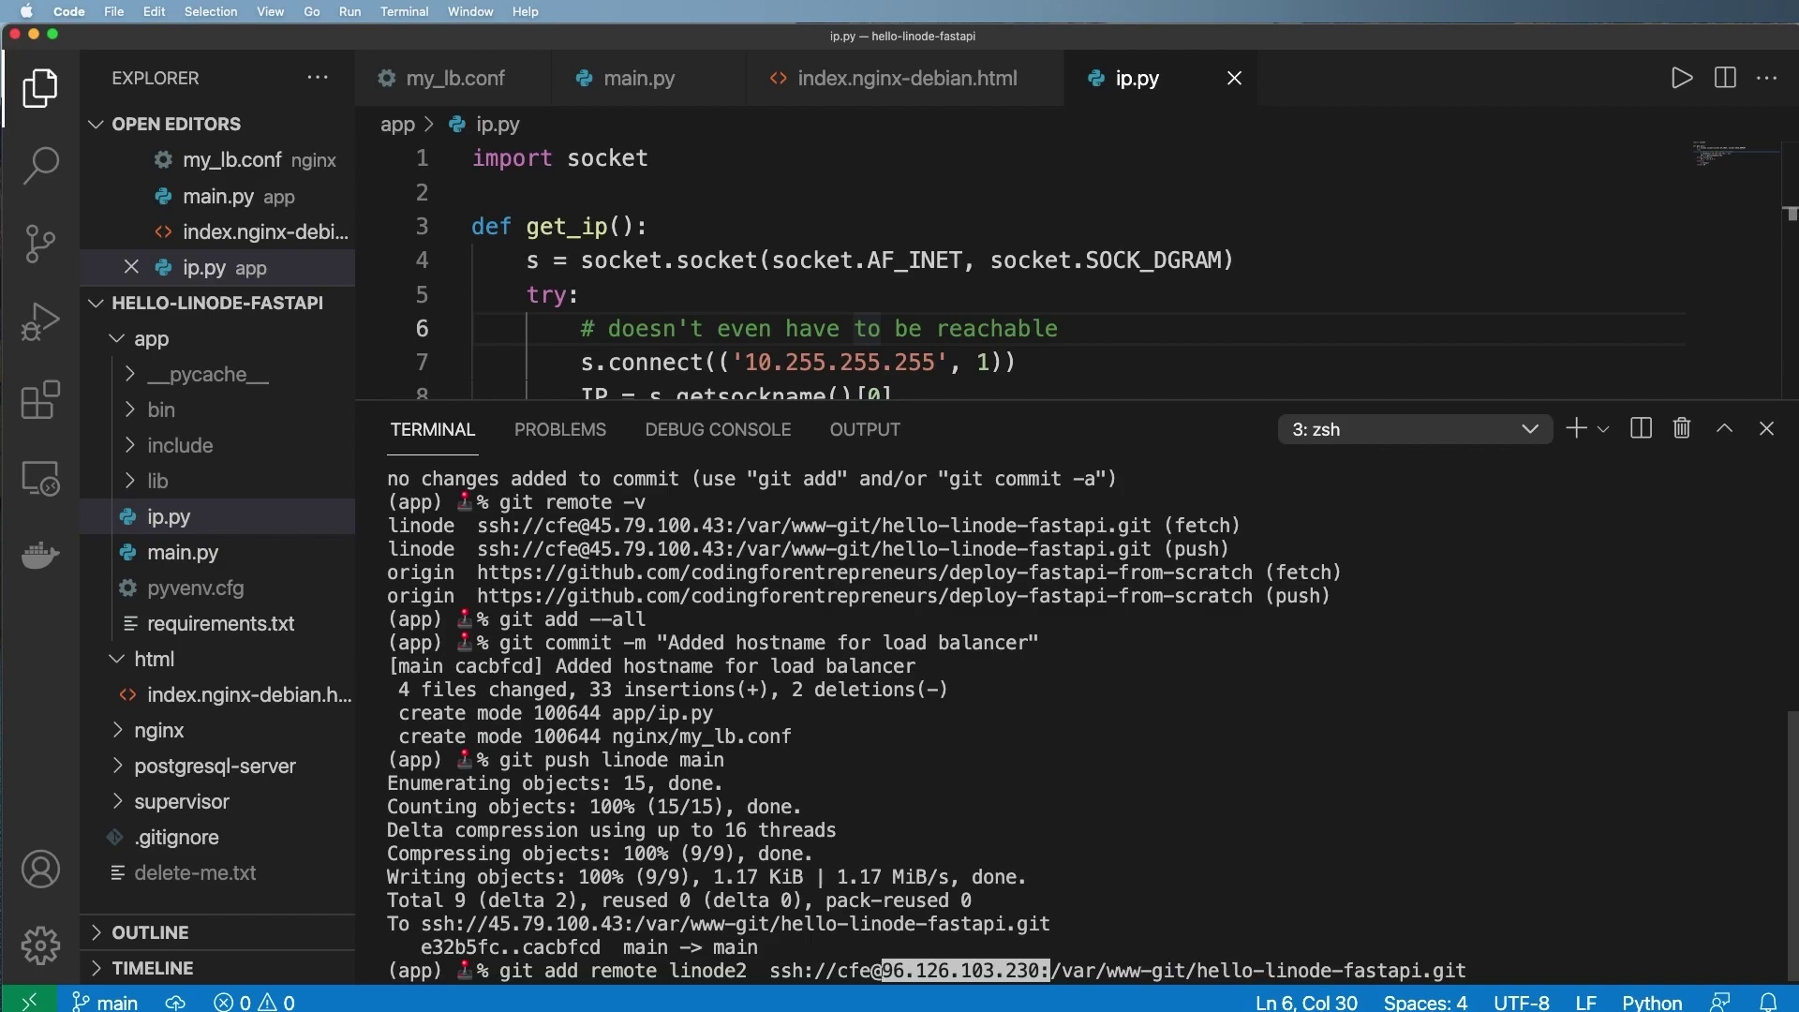
pyautogui.press('Right')
pyautogui.press('Right')
pyautogui.press('Right')
pyautogui.press('Right')
pyautogui.press('Right')
pyautogui.press('Right')
pyautogui.press('Right')
pyautogui.press('Right')
pyautogui.press('Right')
pyautogui.press('Right')
pyautogui.press('Right')
pyautogui.press('Right')
pyautogui.press('Right')
pyautogui.press('Right')
pyautogui.press('Right')
pyautogui.press('Right')
pyautogui.press('Right')
pyautogui.press('Right')
pyautogui.press('Right')
pyautogui.press('Right')
pyautogui.press('Right')
pyautogui.press('Right')
pyautogui.press('Right')
pyautogui.press('Right')
pyautogui.press('Right')
pyautogui.press('Right')
pyautogui.press('Right')
pyautogui.press('Right')
pyautogui.press('Right')
pyautogui.press('Right')
pyautogui.press('Right')
pyautogui.press('Right')
pyautogui.press('Right')
pyautogui.press('Right')
pyautogui.press('Right')
pyautogui.press('Right')
pyautogui.press('Right')
pyautogui.press('Return')
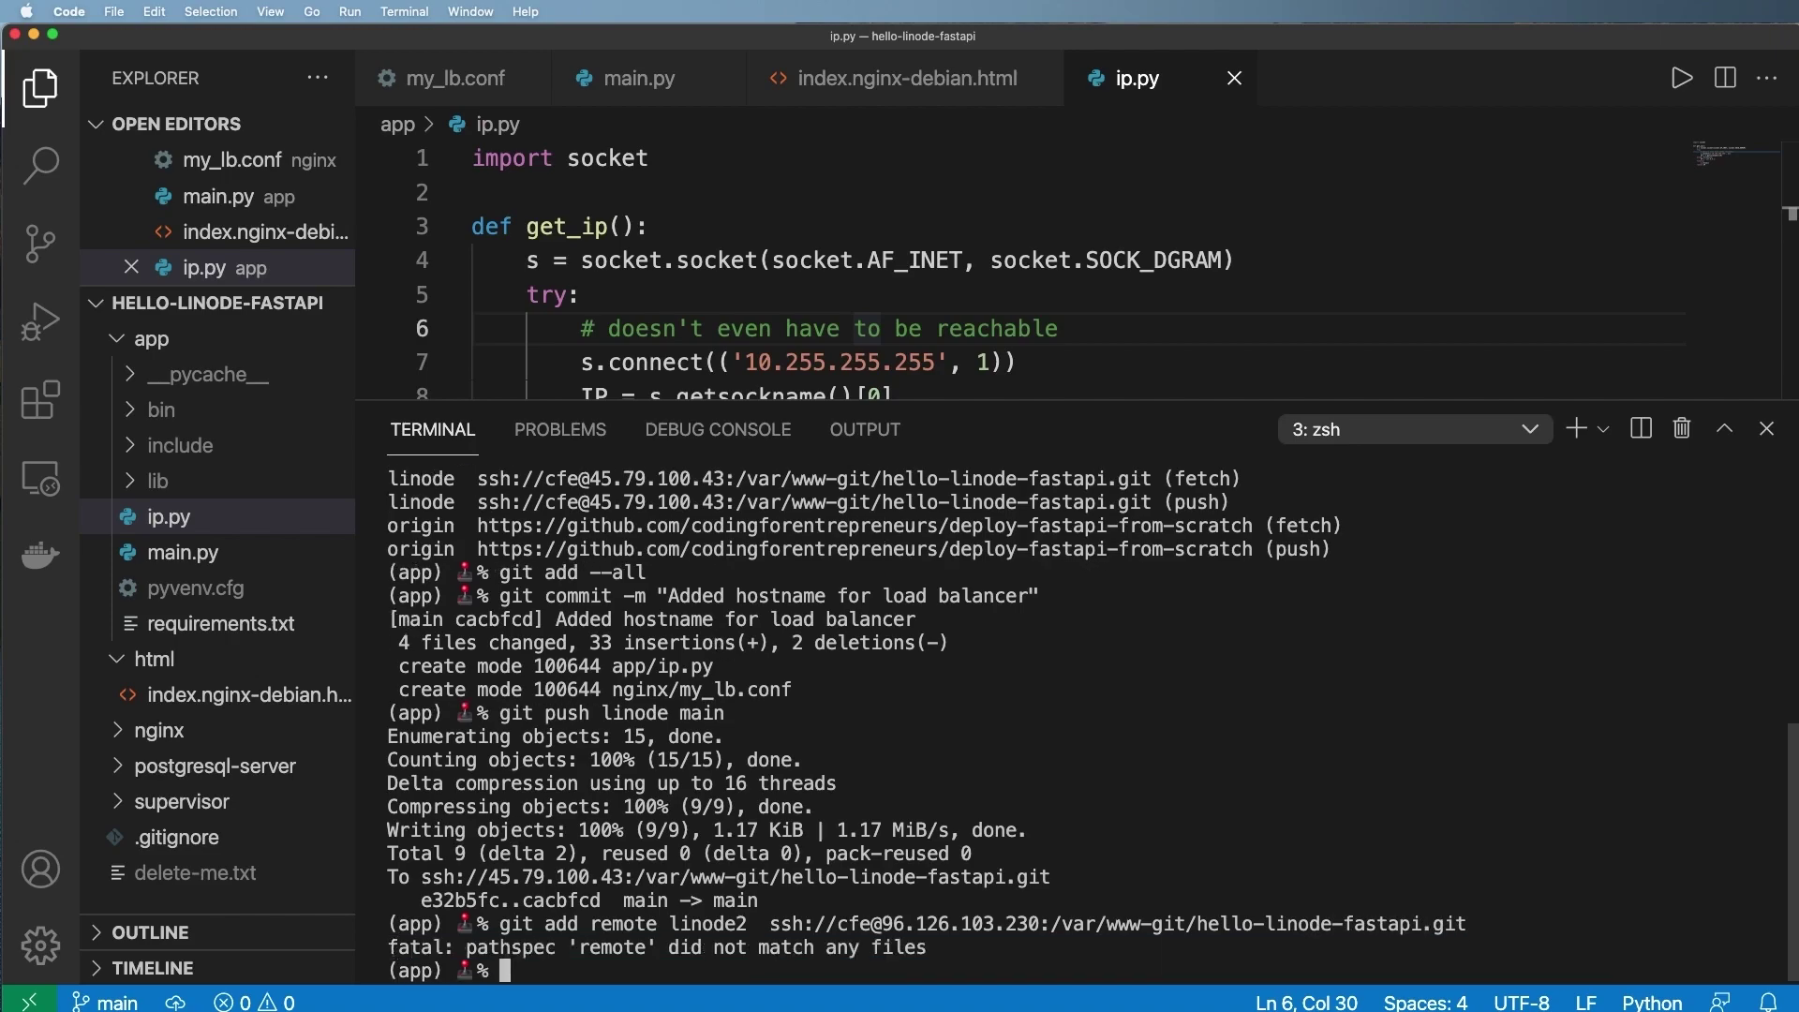
pyautogui.write('git remote add')
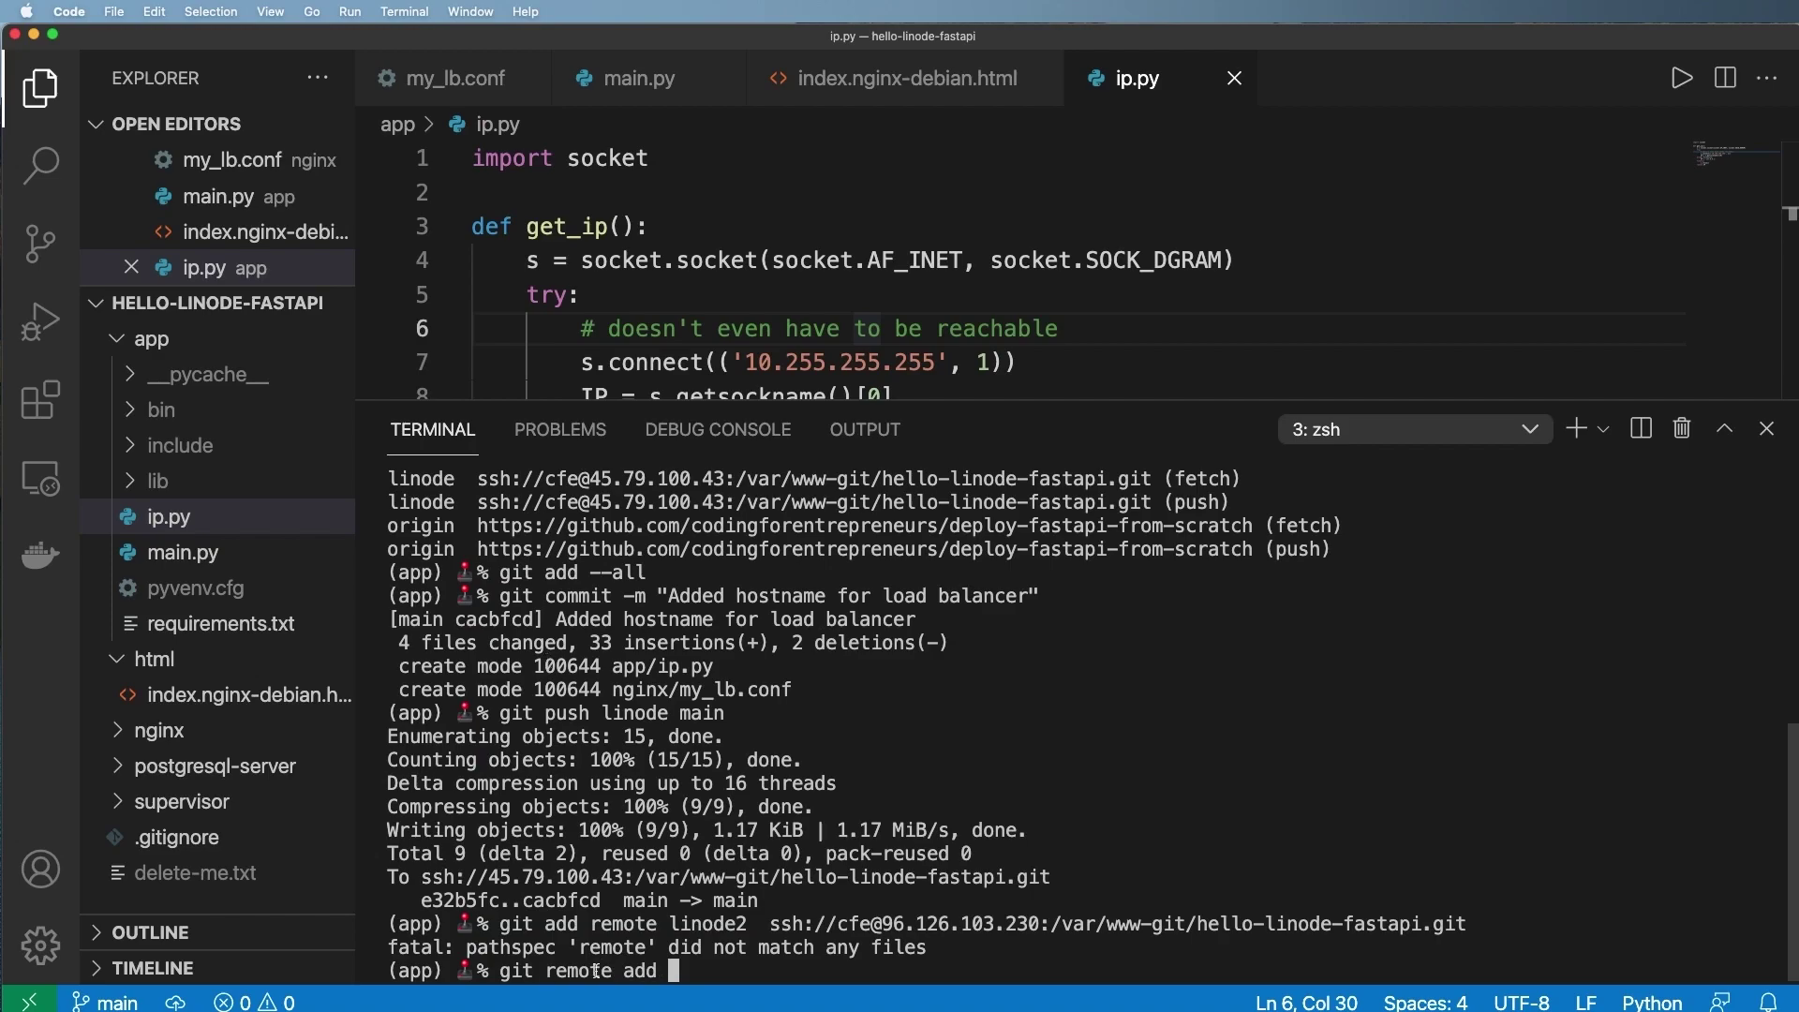
pyautogui.moveTo(673, 924); pyautogui.dragTo(1532, 918)
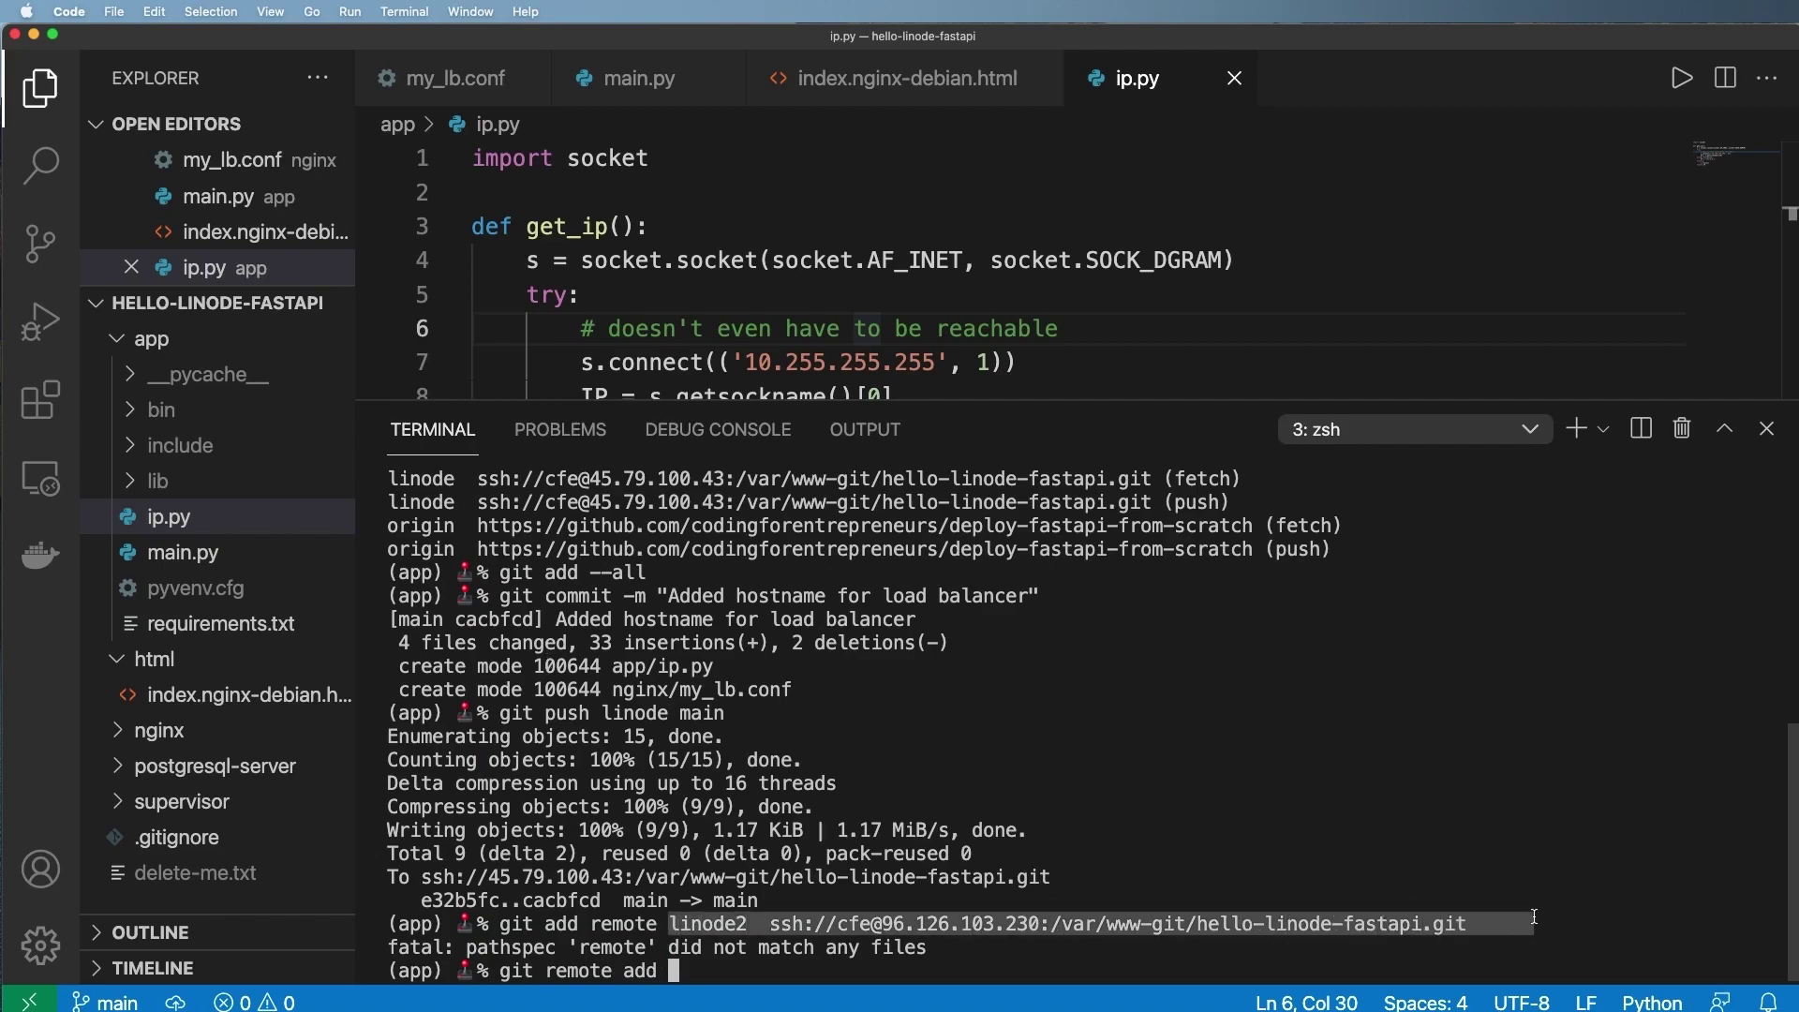
pyautogui.press('super+c')
pyautogui.press('super+v')
pyautogui.press('Return')
# - Push main to the linode2 remote and accept the new host's key with yes
pyautogui.write('git push l')
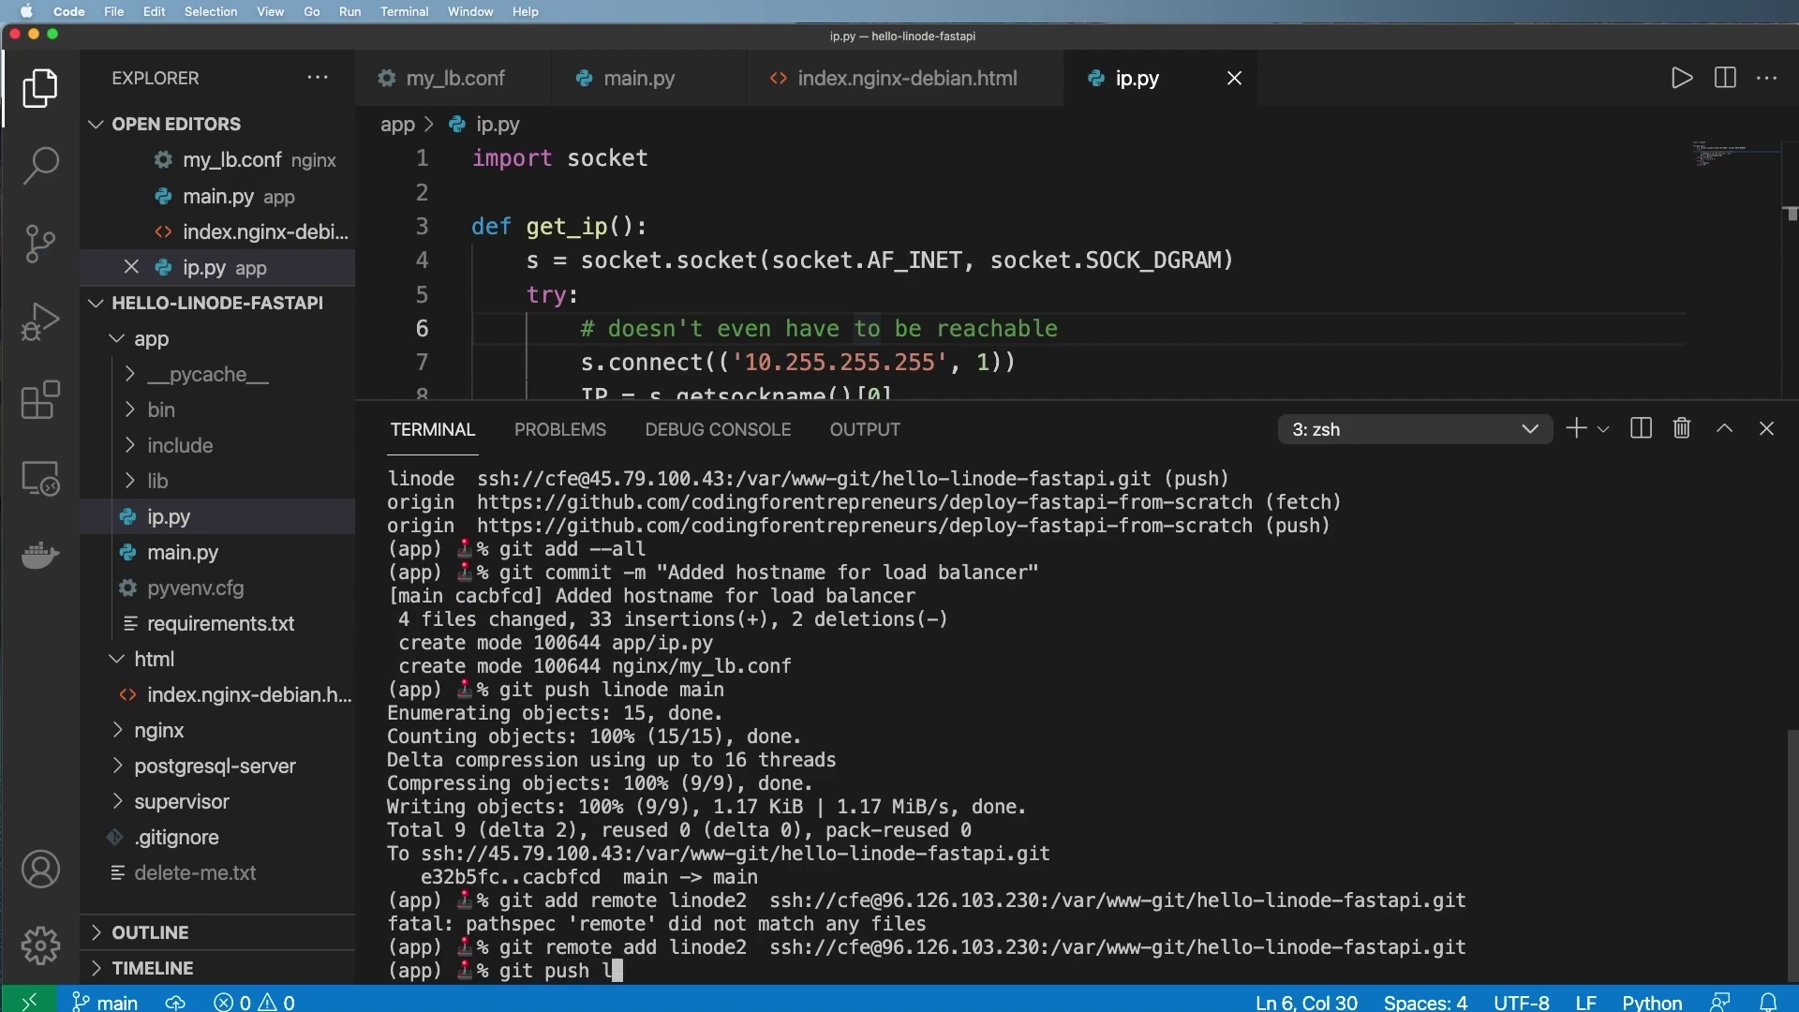
pyautogui.write('inode2 main')
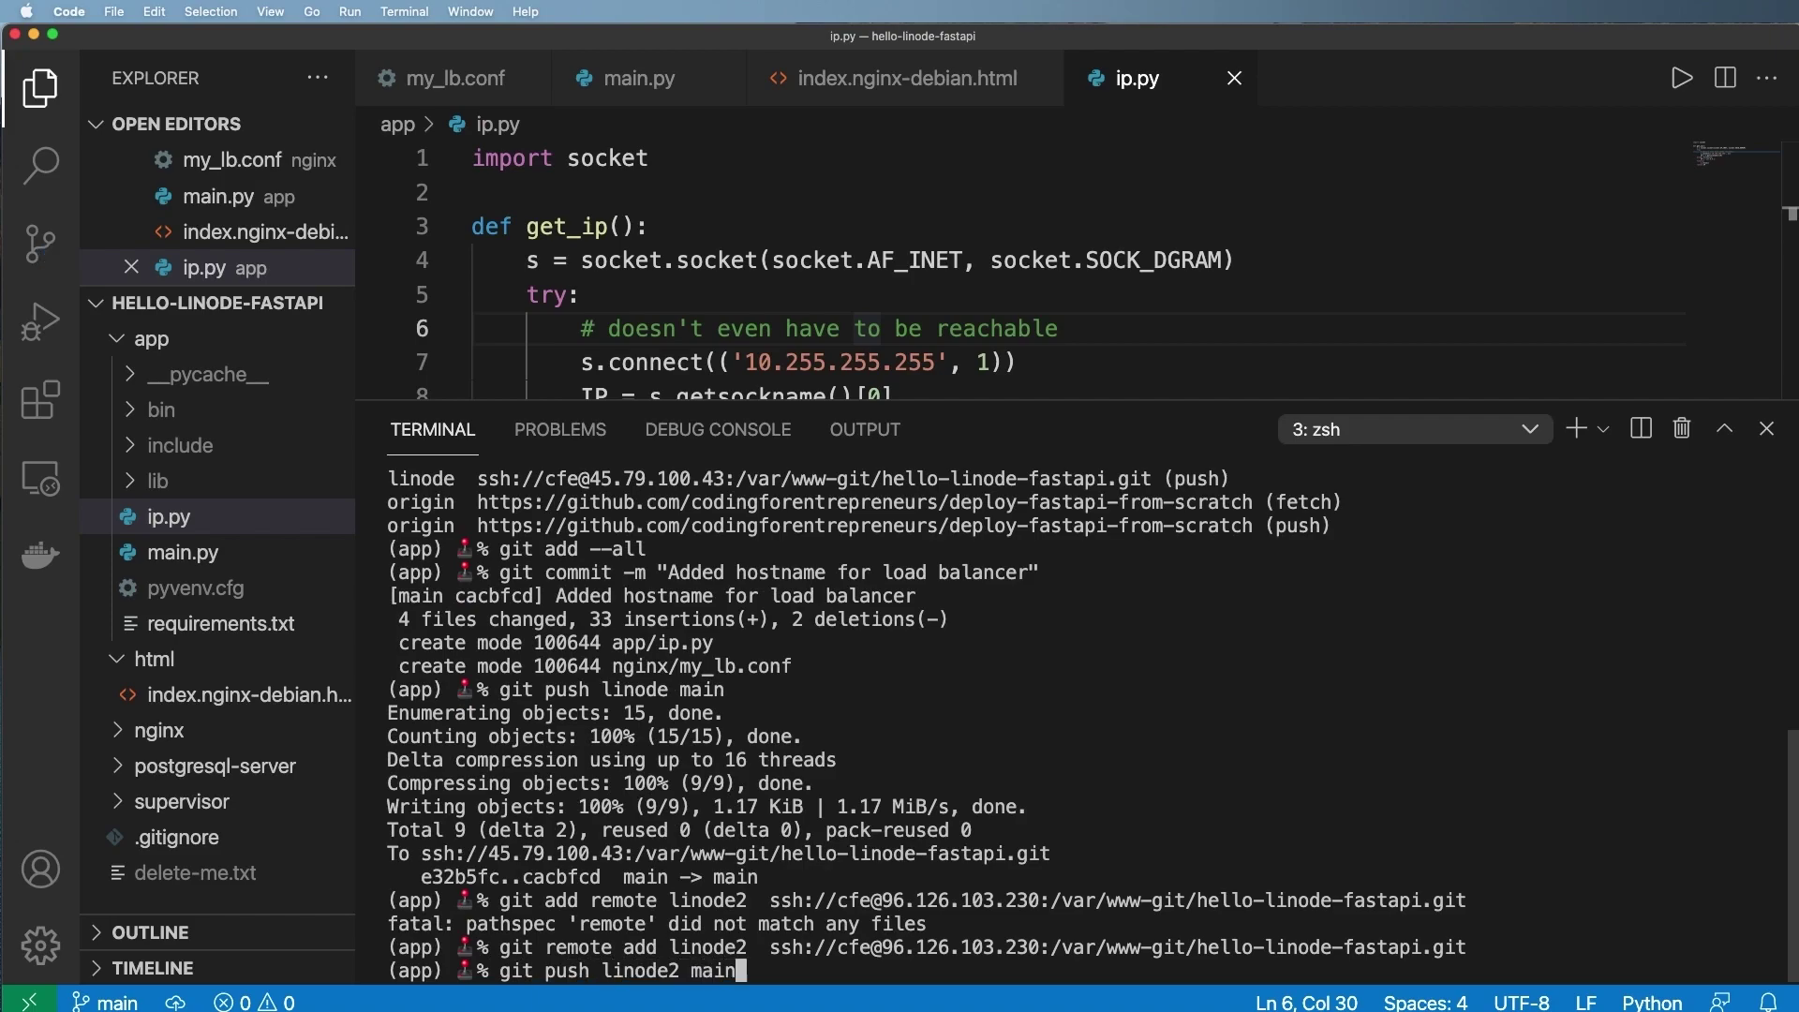
pyautogui.press('Return')
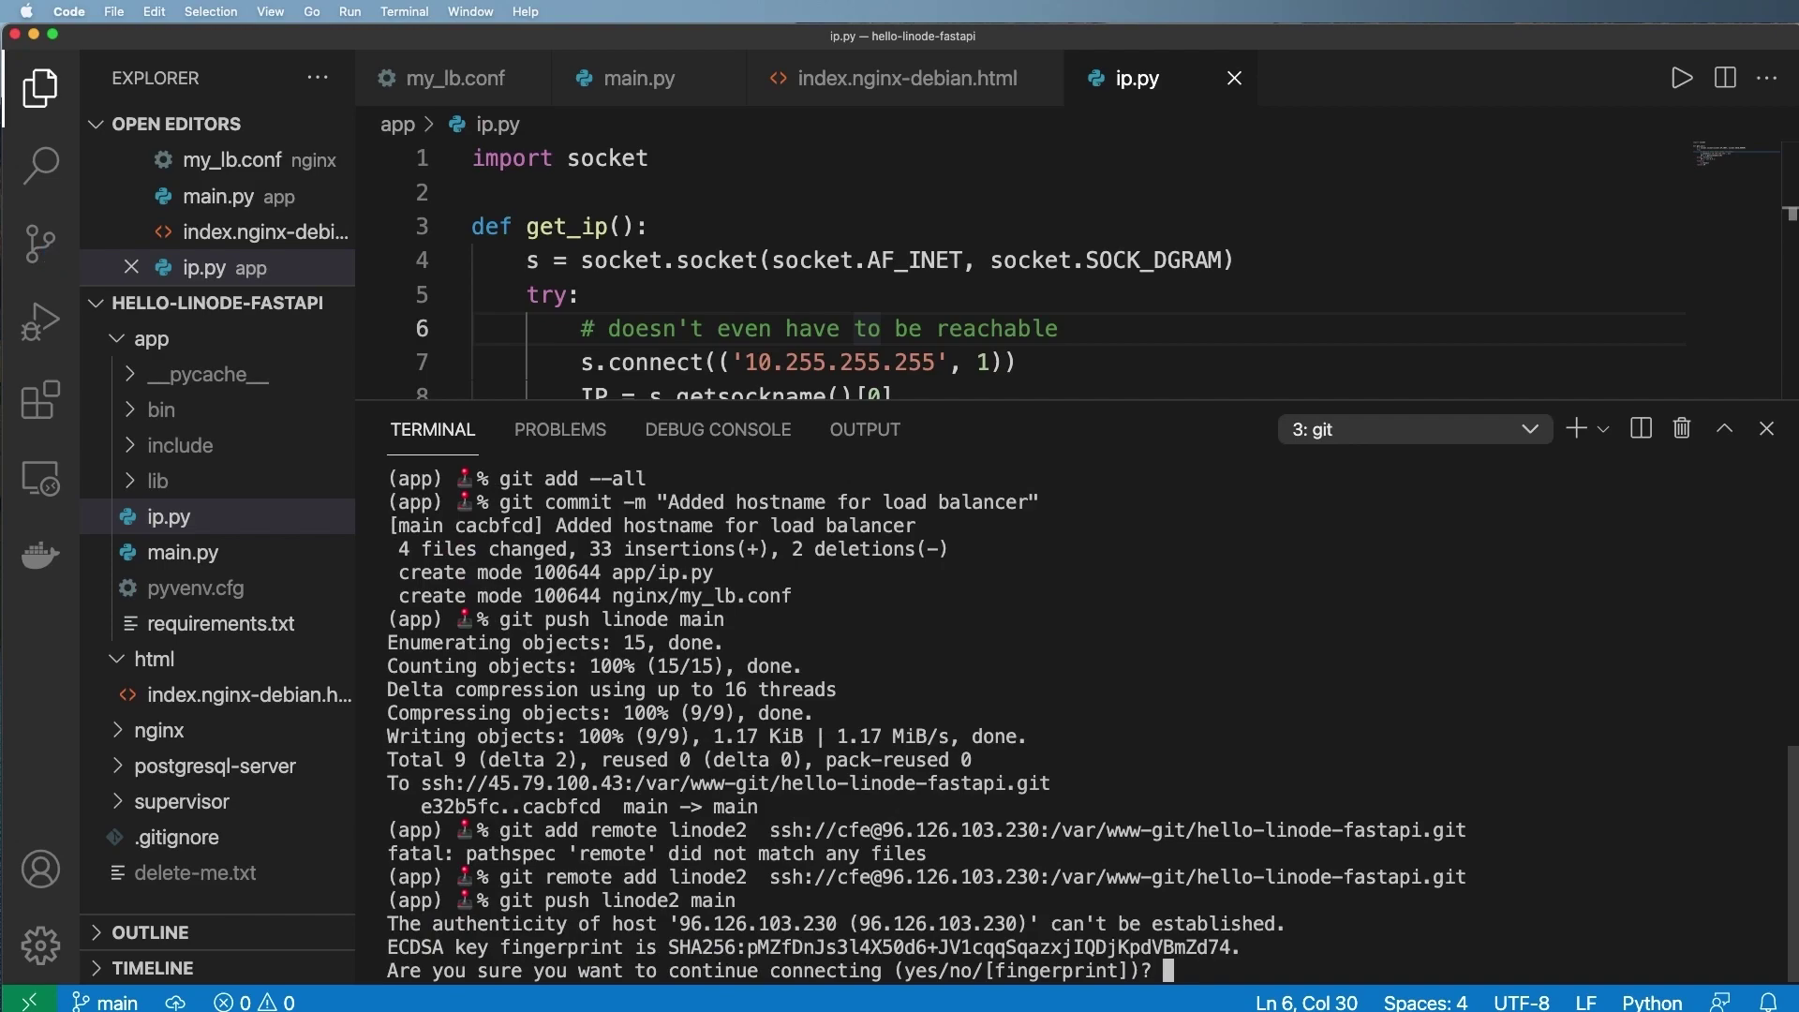
pyautogui.write('yes')
pyautogui.press('Return')
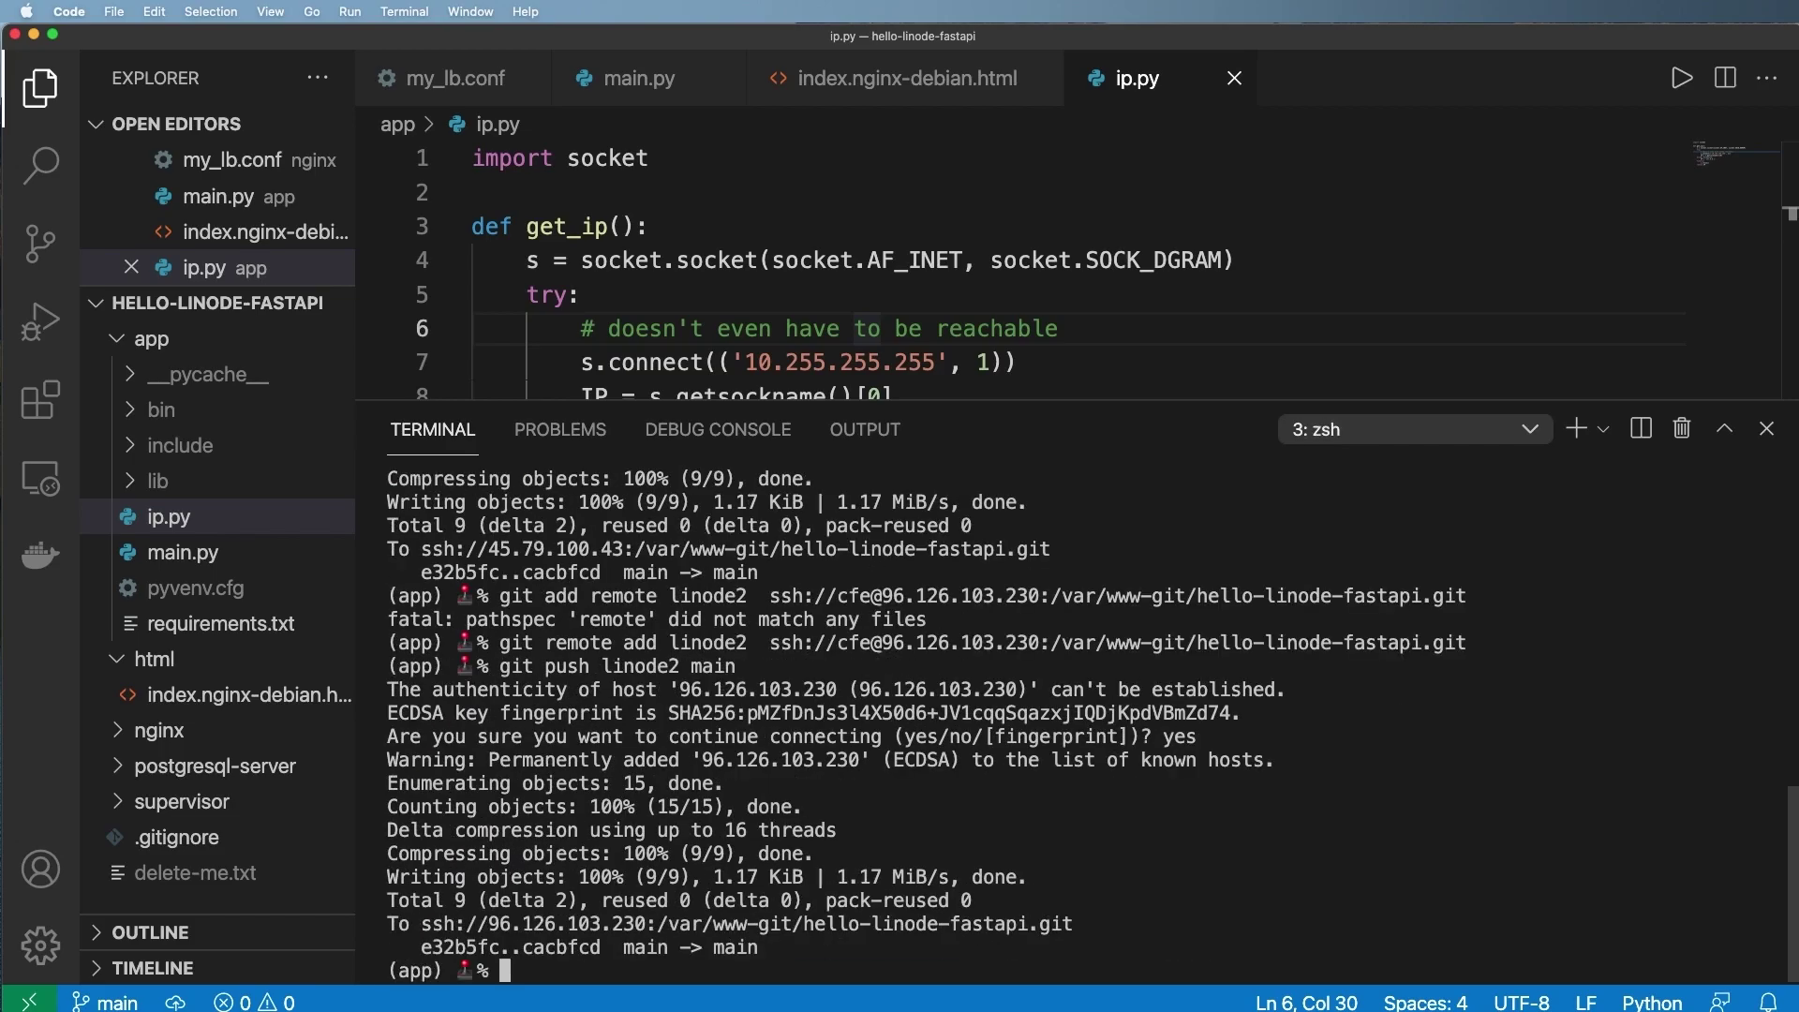
# - Return to the load balancer page in Chrome and reload it repeatedly to check whether the heading's IP alternates between servers
pyautogui.press('super+Tab')
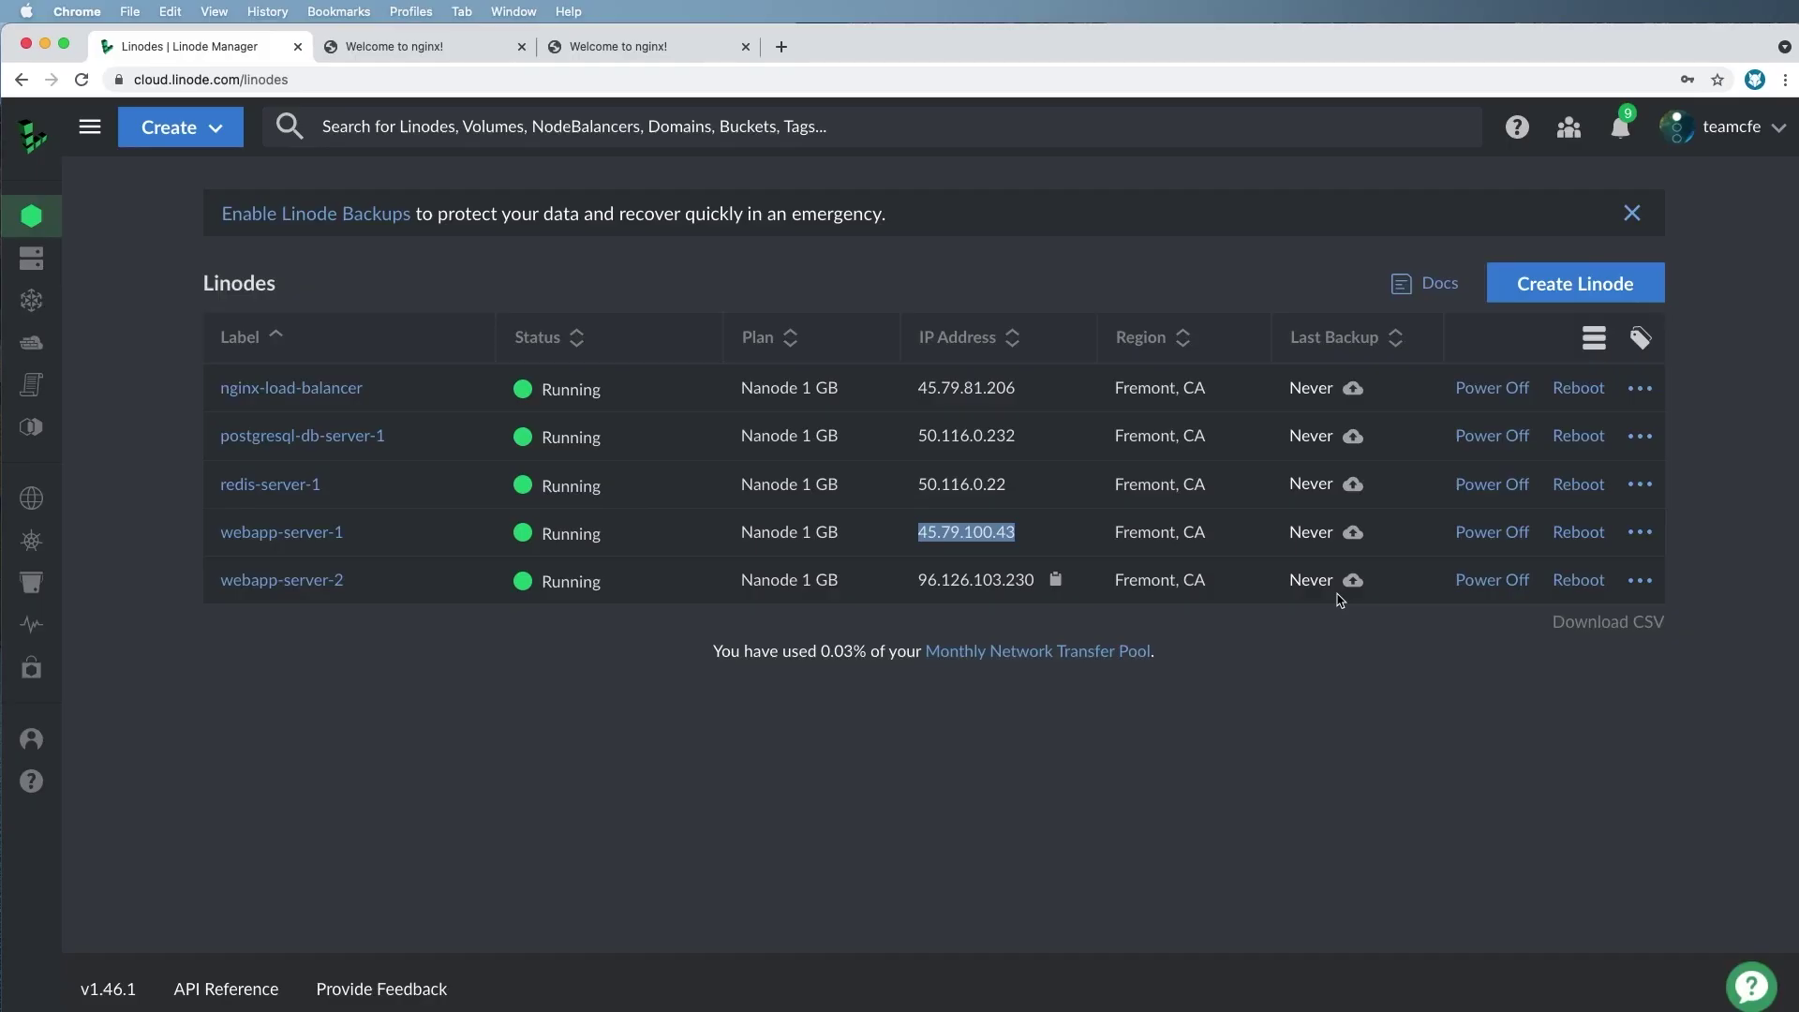
pyautogui.click(426, 51)
pyautogui.press('super+r')
pyautogui.press('super+r')
pyautogui.press('super+r')
pyautogui.press('super+r')
pyautogui.press('super+r')
pyautogui.press('super+r')
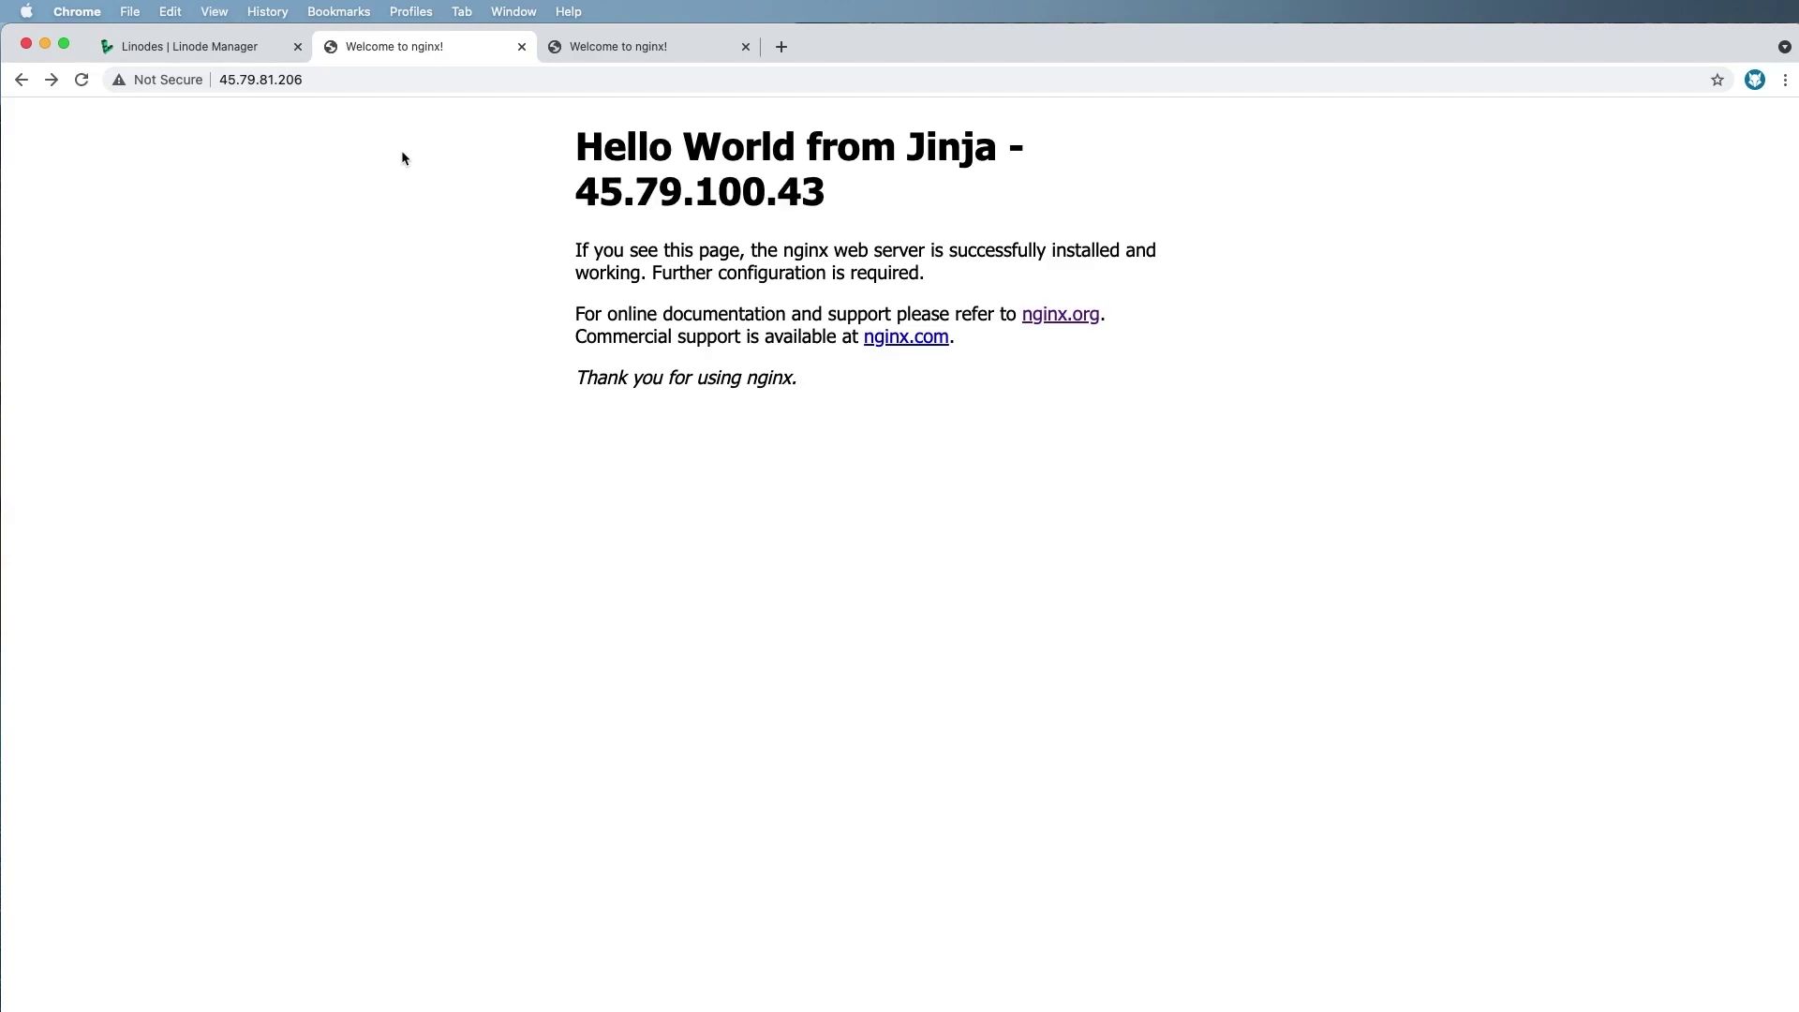
pyautogui.press('super+r')
pyautogui.press('super+r')
pyautogui.press('super+r')
pyautogui.press('super+r')
pyautogui.press('super+r')
pyautogui.press('super+r')
pyautogui.press('super+r')
pyautogui.press('super+r')
pyautogui.press('super+r')
pyautogui.press('super+r')
pyautogui.press('super+r')
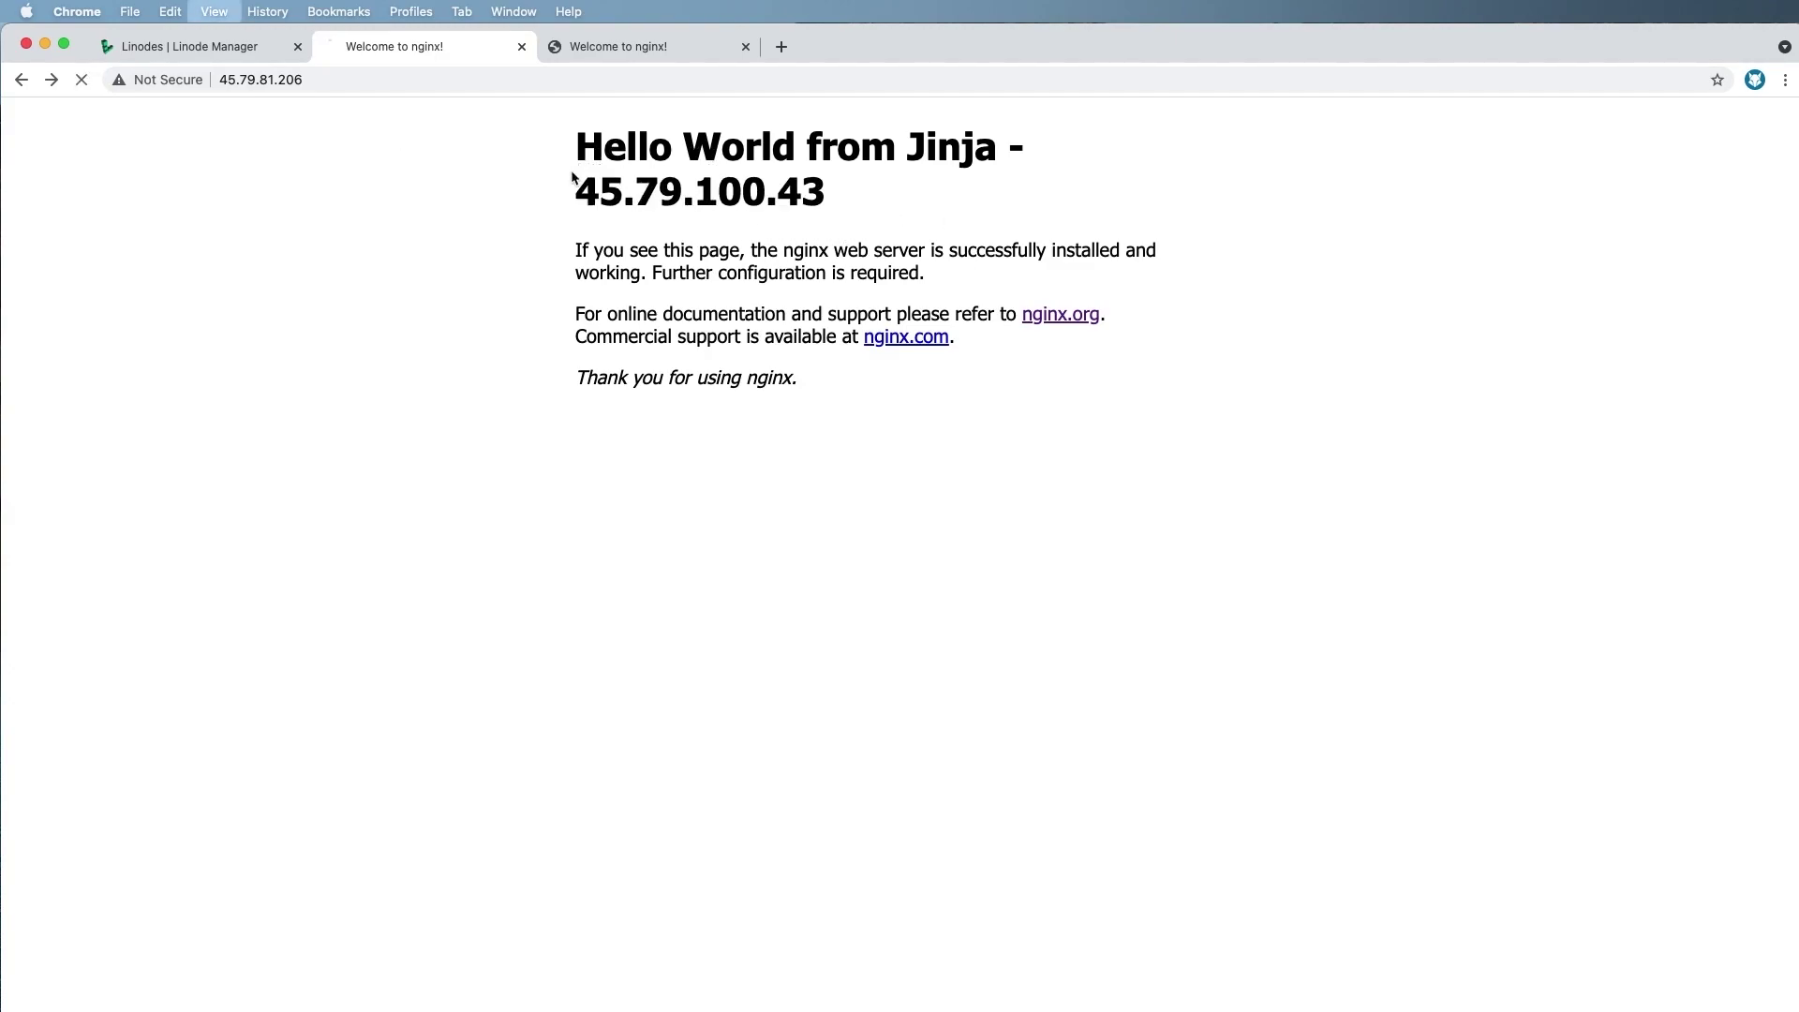
# - Start cloning webapp-server-1 from the Linodes list
pyautogui.click(216, 48)
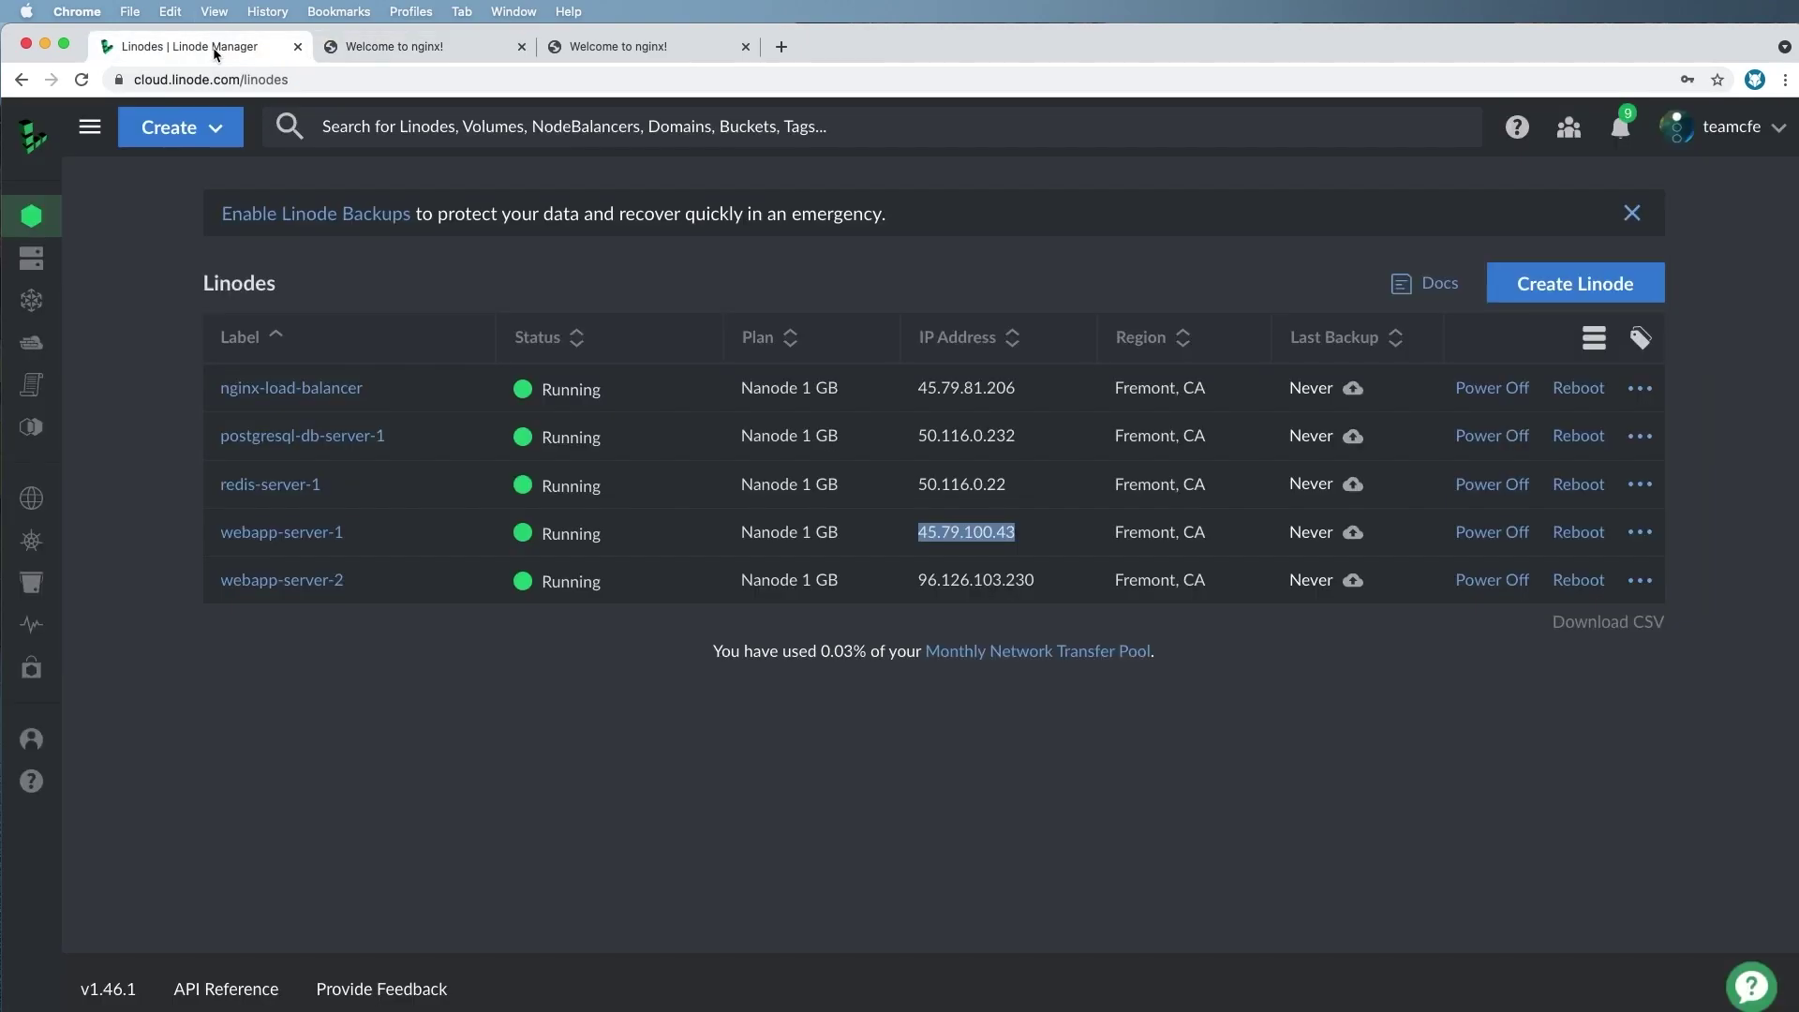
pyautogui.click(523, 767)
pyautogui.click(1640, 531)
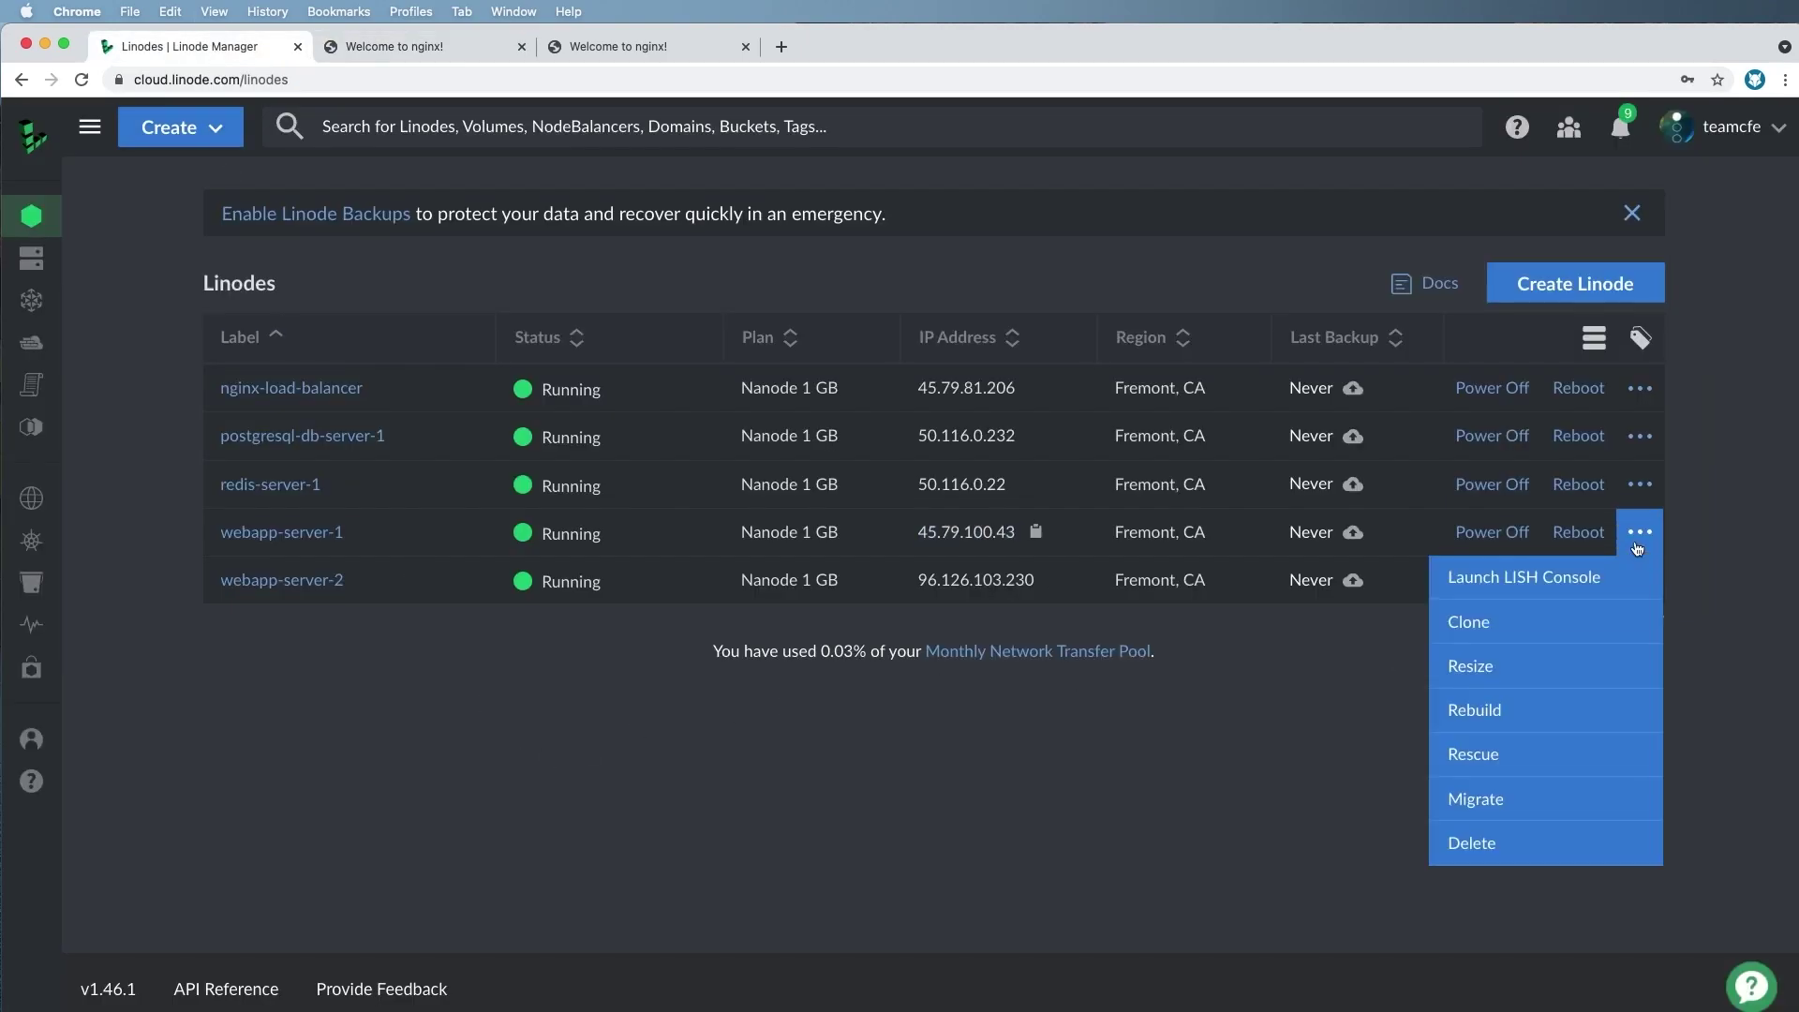
pyautogui.click(1501, 621)
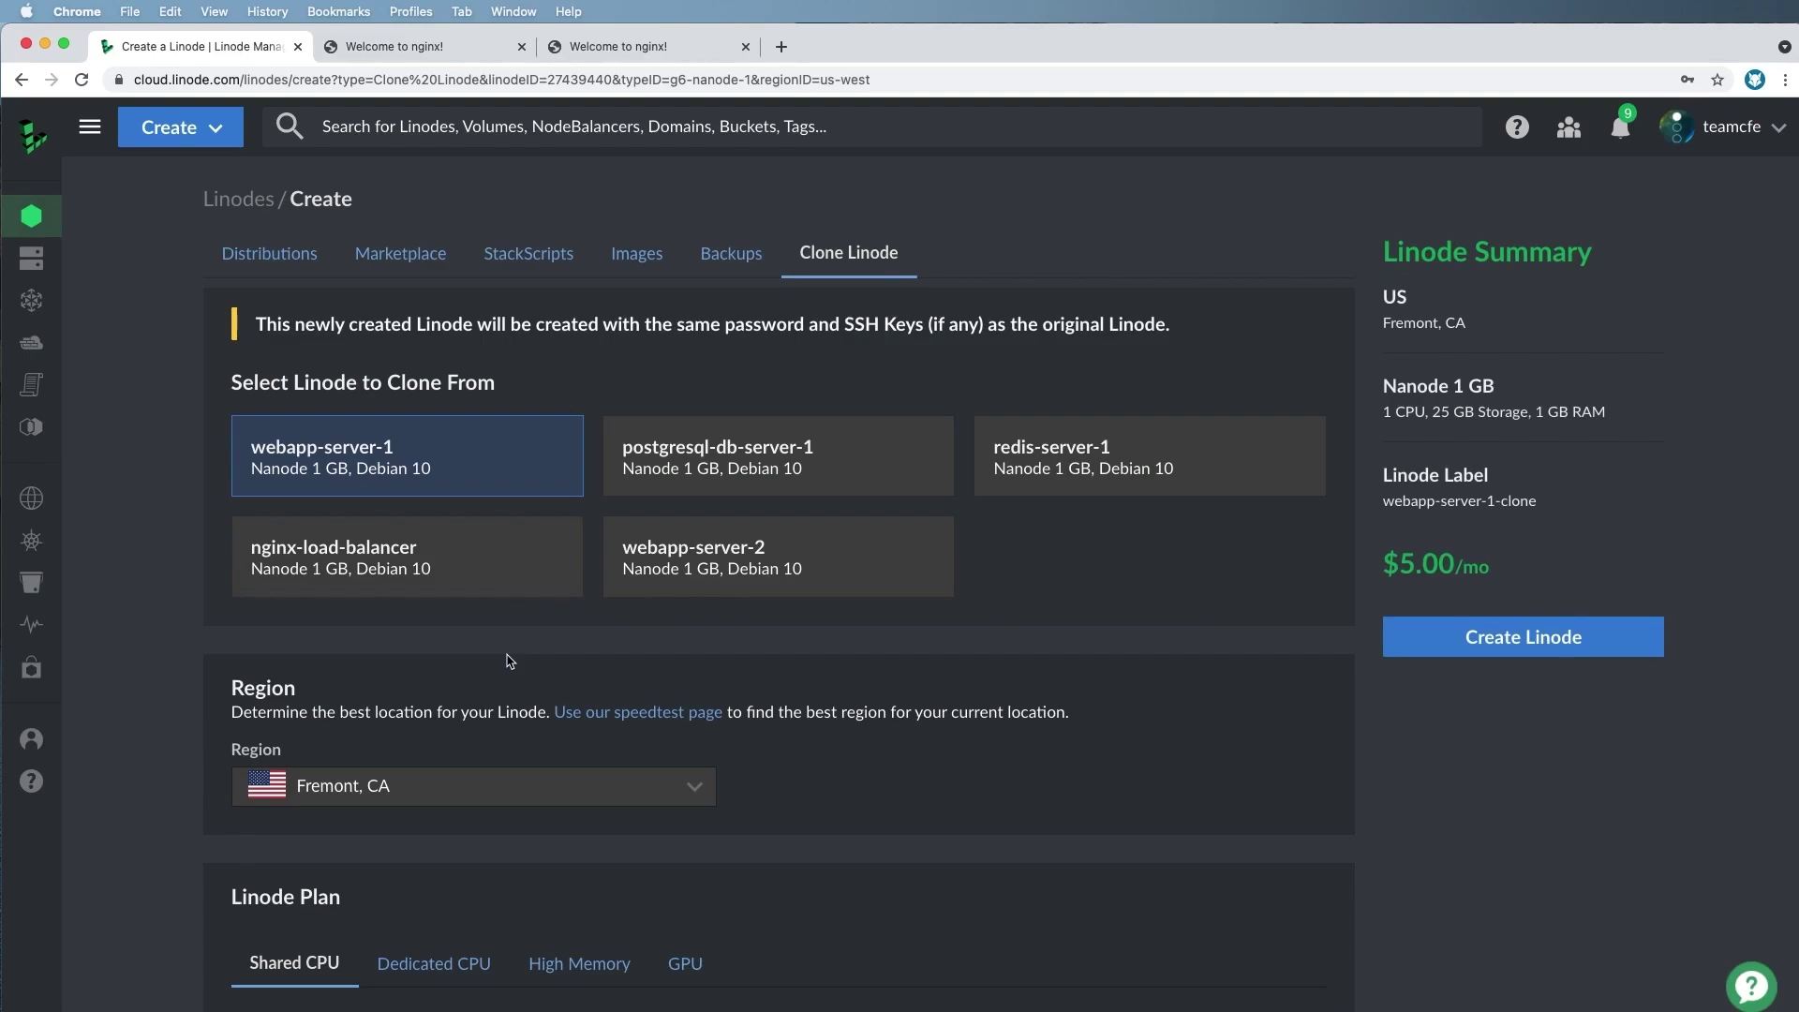
# - Label the clone webapp-server-3 and create the Linode
pyautogui.scroll(-6, 510, 655)
pyautogui.scroll(-7, 335, 563)
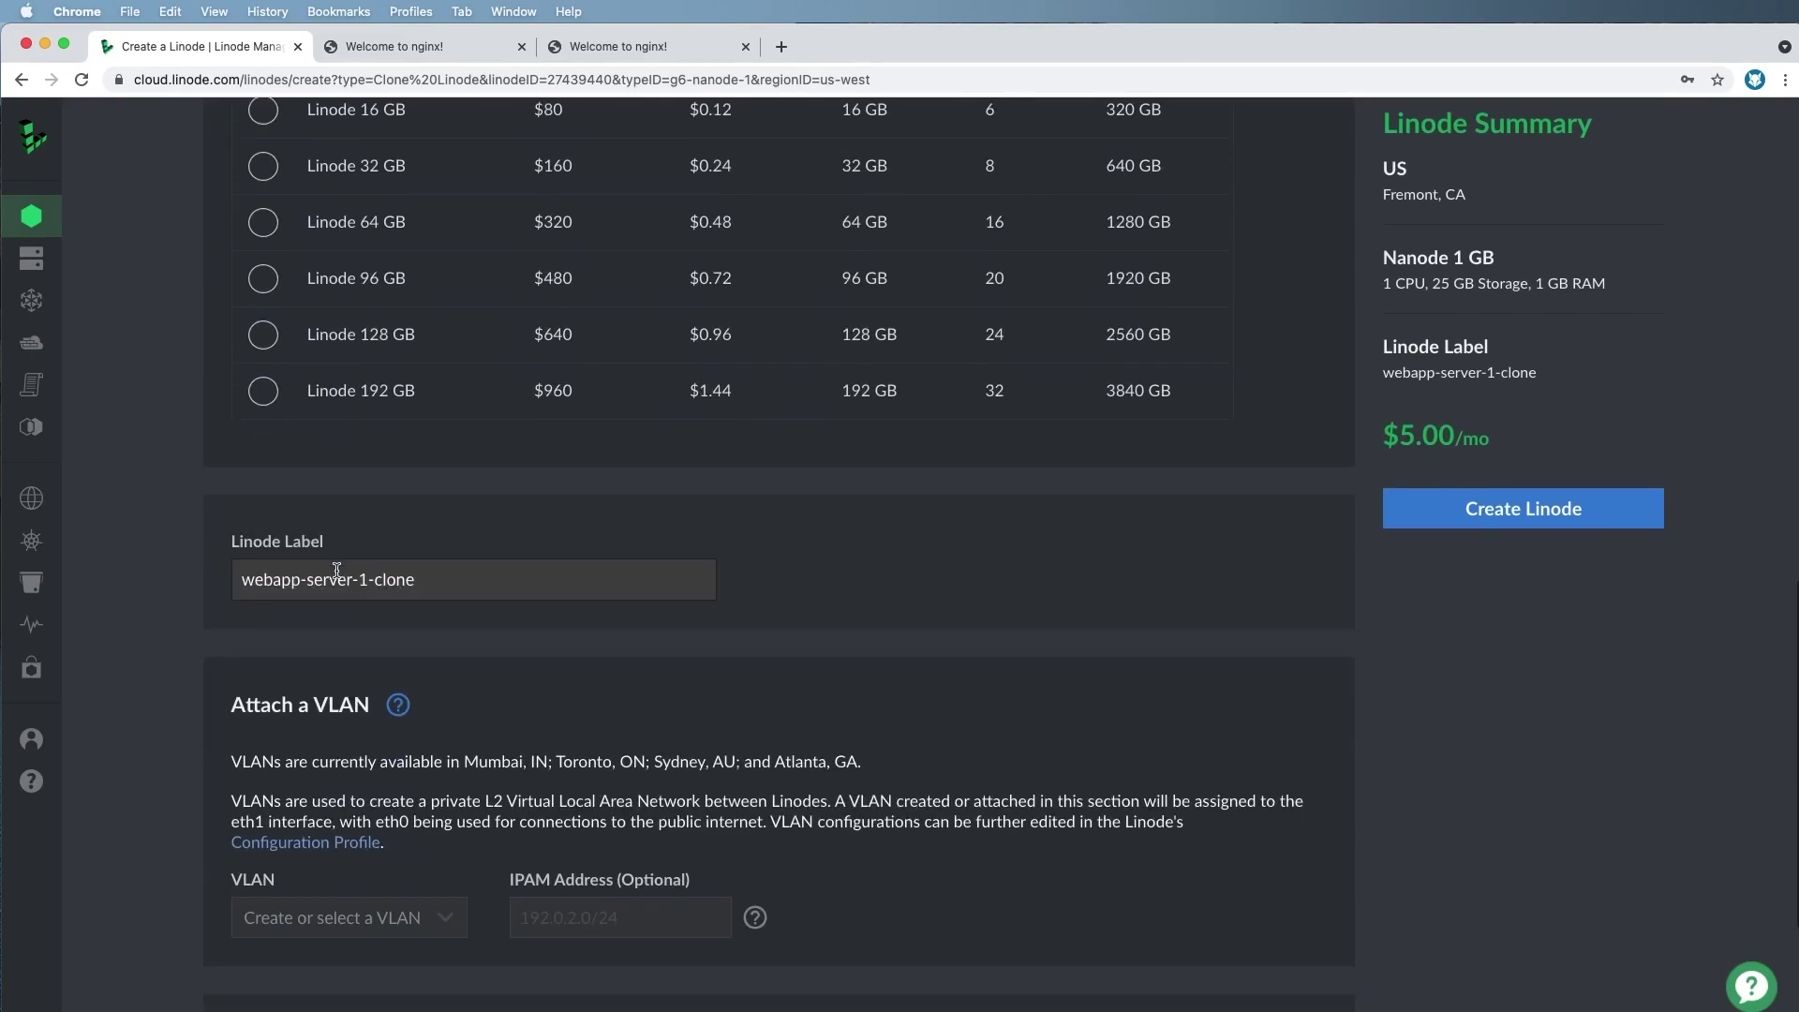
pyautogui.doubleClick(386, 580)
pyautogui.write('2')
pyautogui.press('BackSpace')
pyautogui.press('BackSpace')
pyautogui.press('BackSpace')
pyautogui.write('3')
pyautogui.scroll(-3, 503, 705)
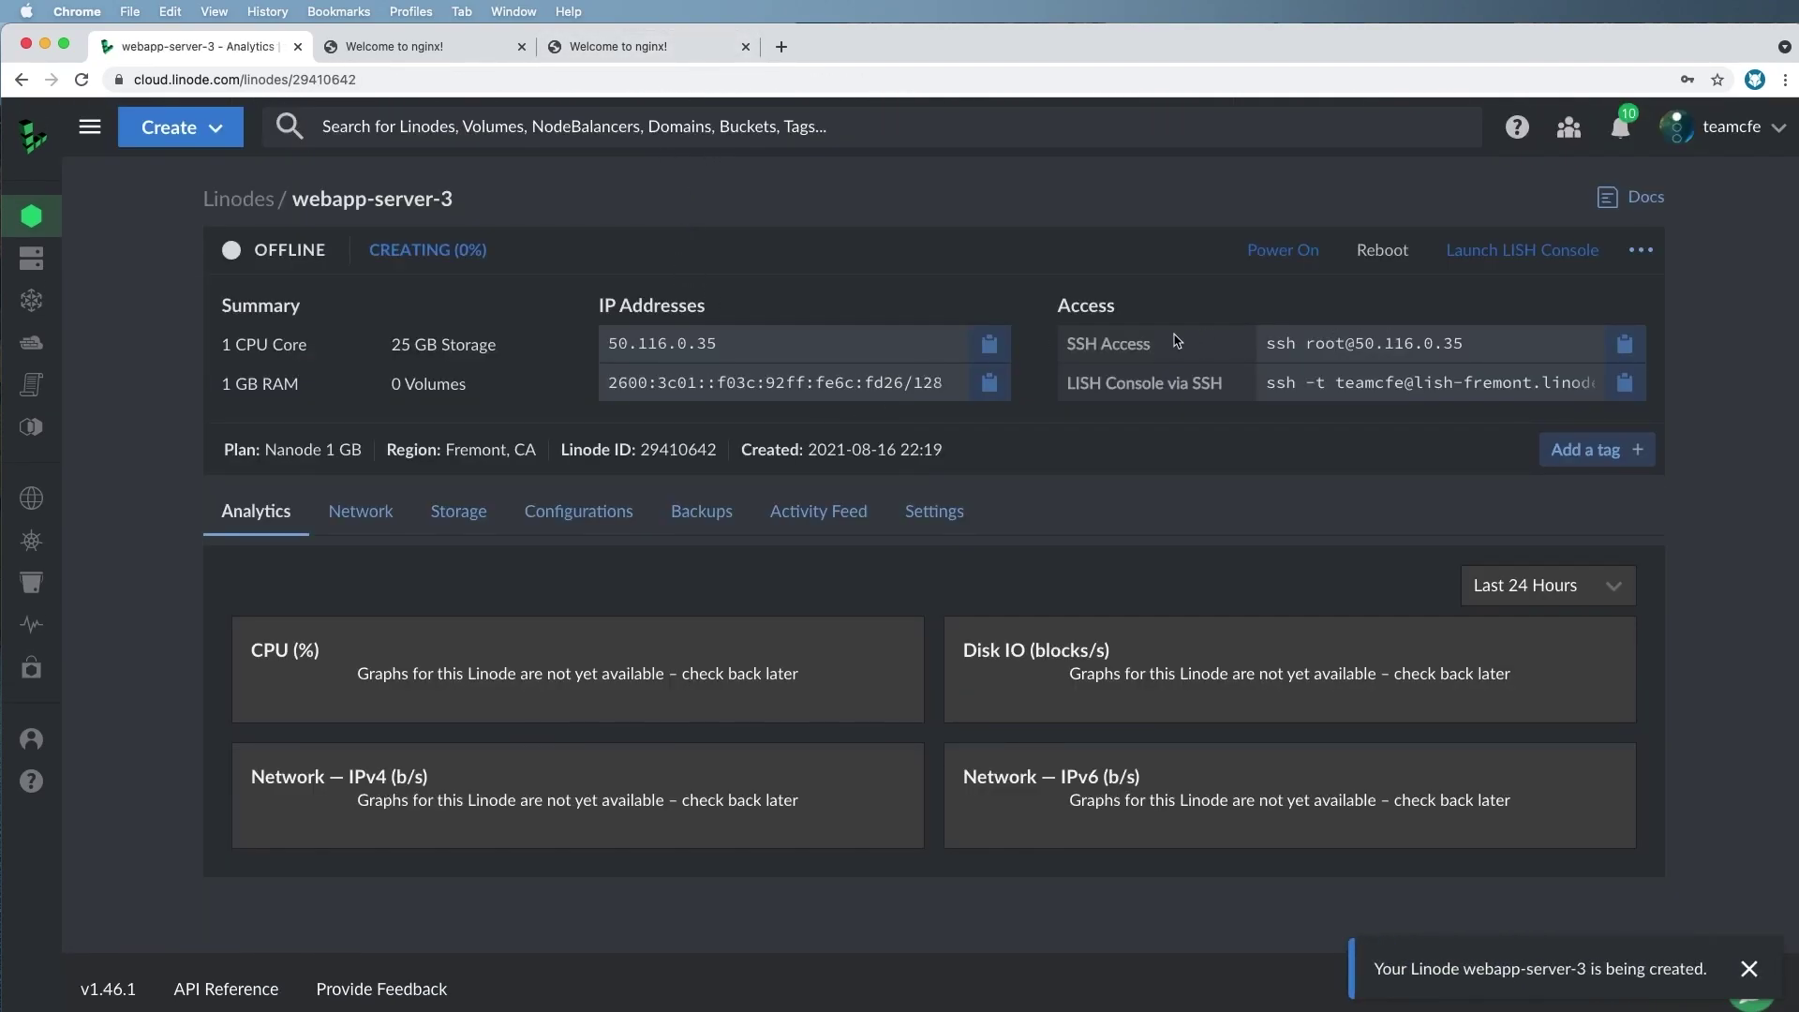
# - Copy webapp-server-3's IPv4 address, switch to VS Code and bring up the second terminal session, 2: ssh
pyautogui.click(988, 349)
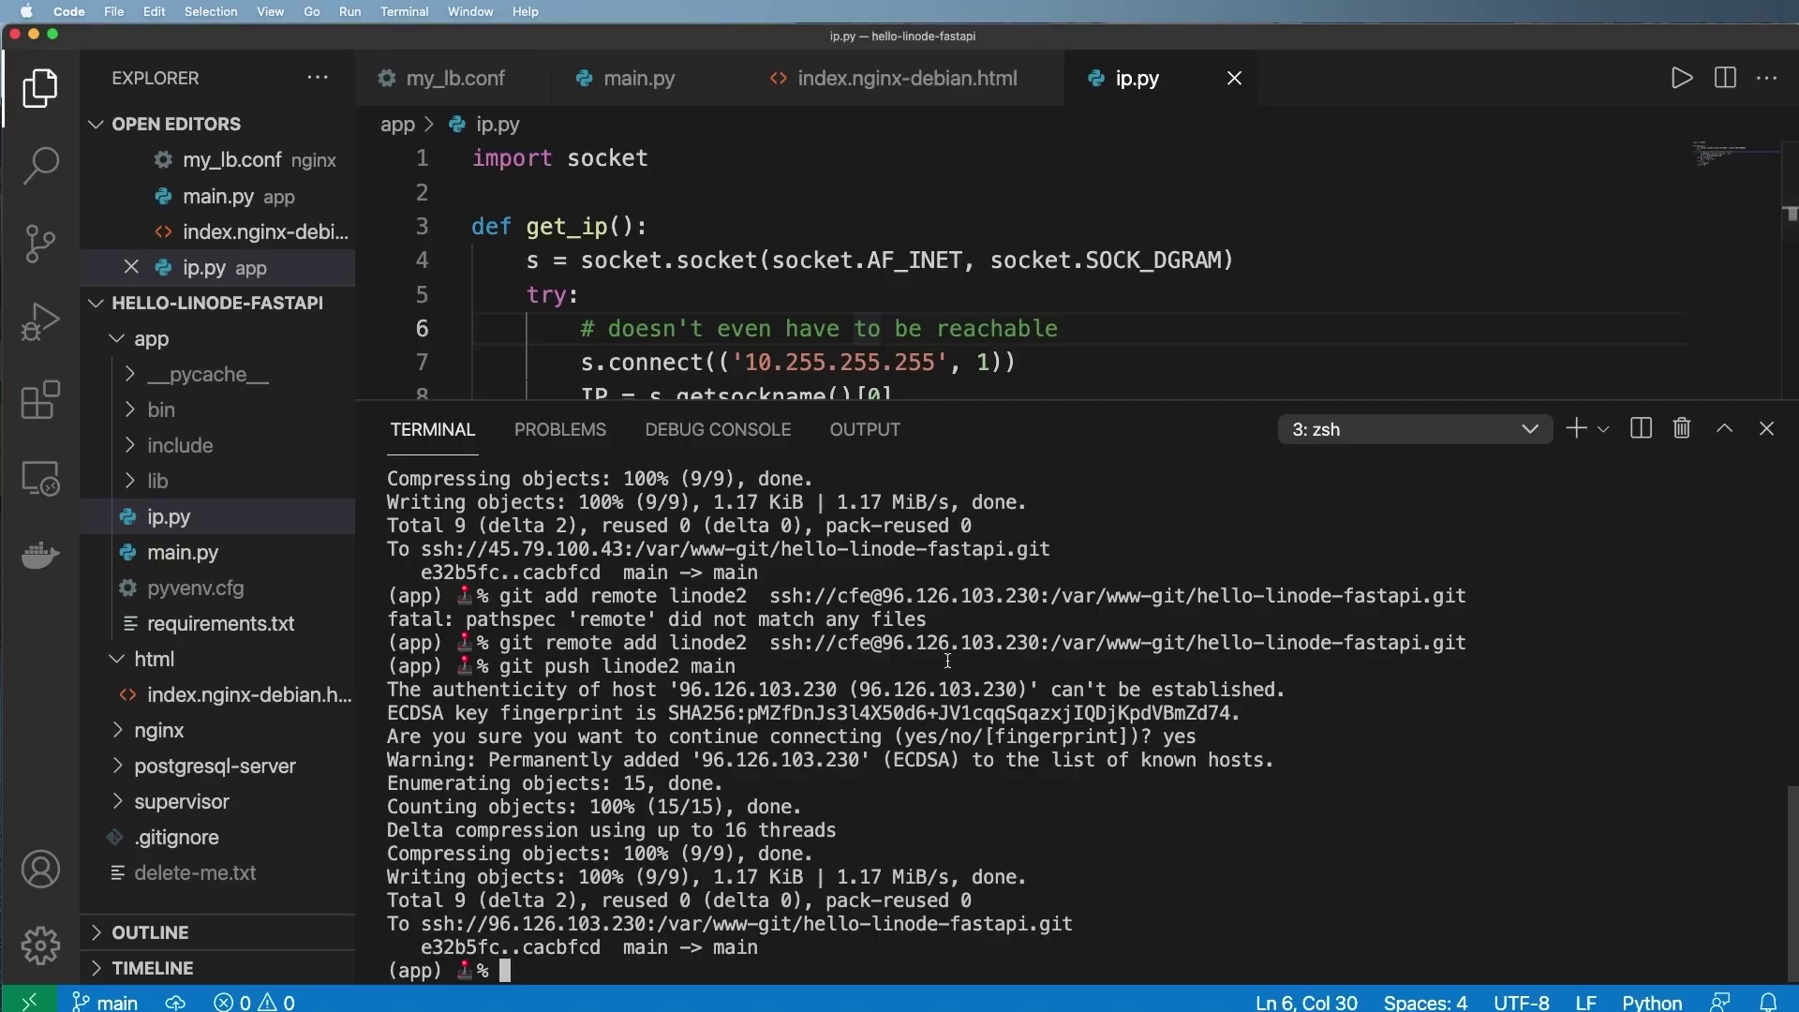
pyautogui.click(1401, 446)
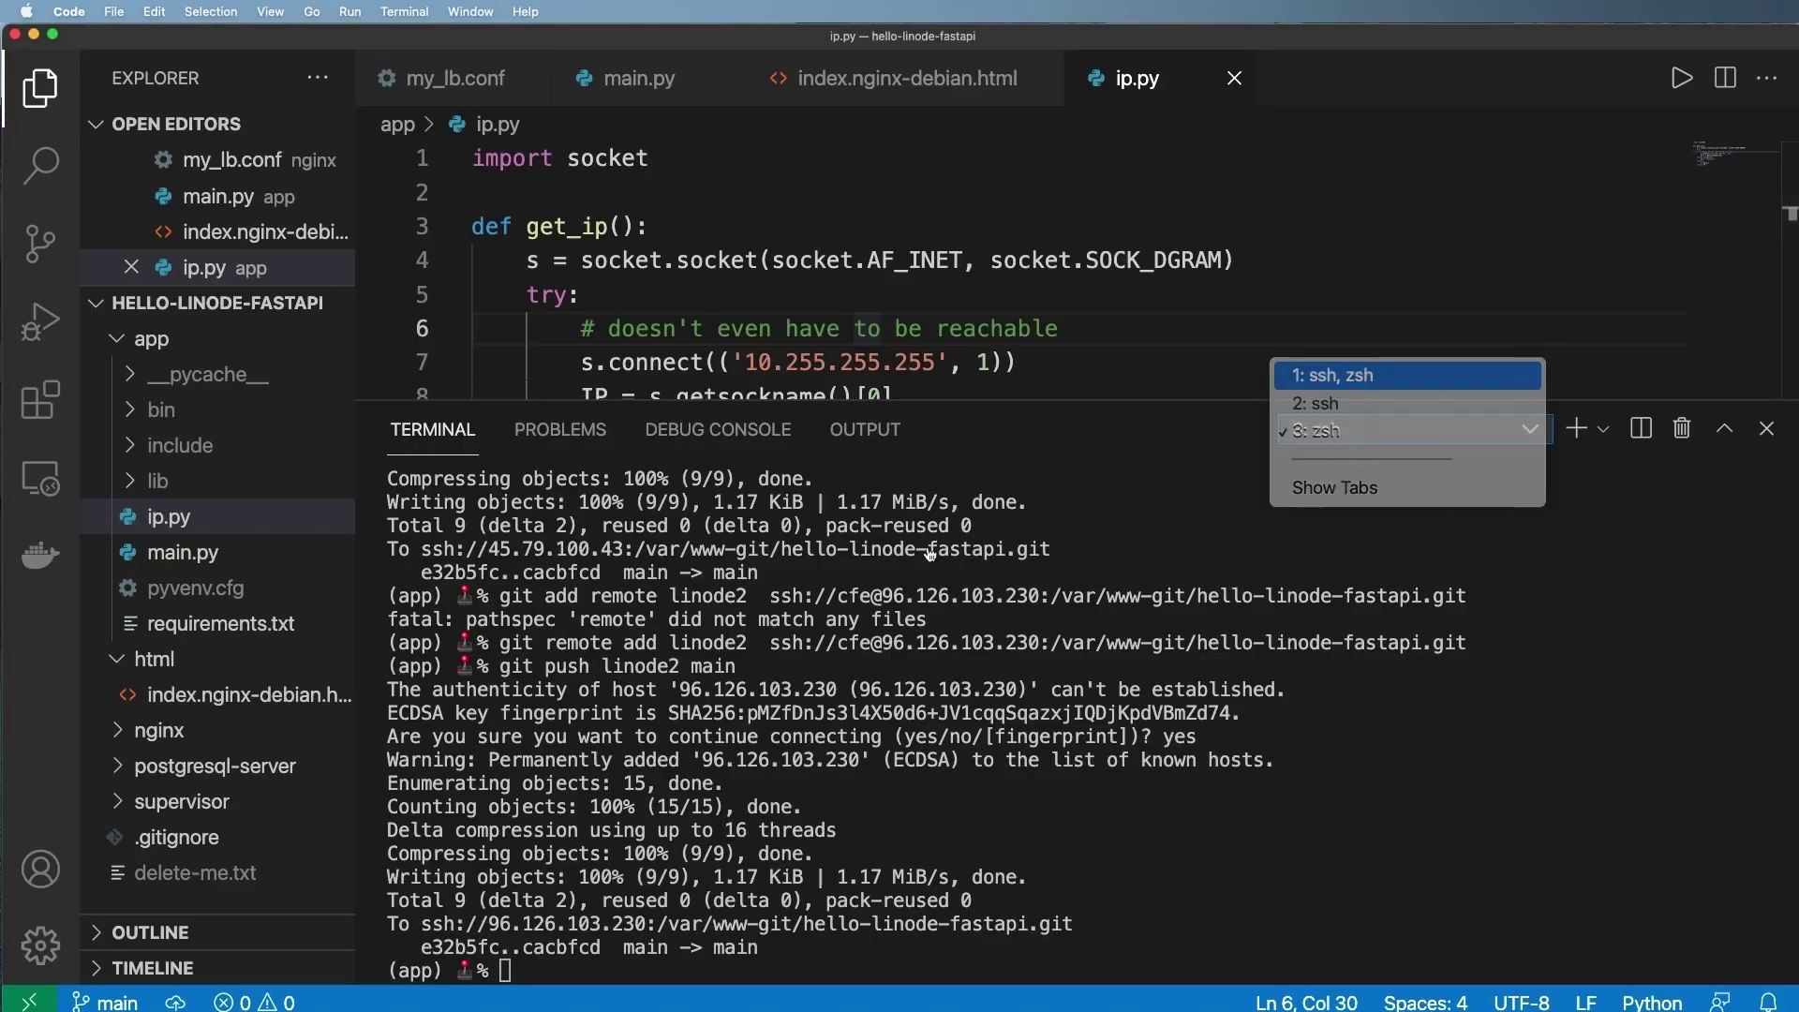
pyautogui.click(1330, 370)
pyautogui.click(1330, 429)
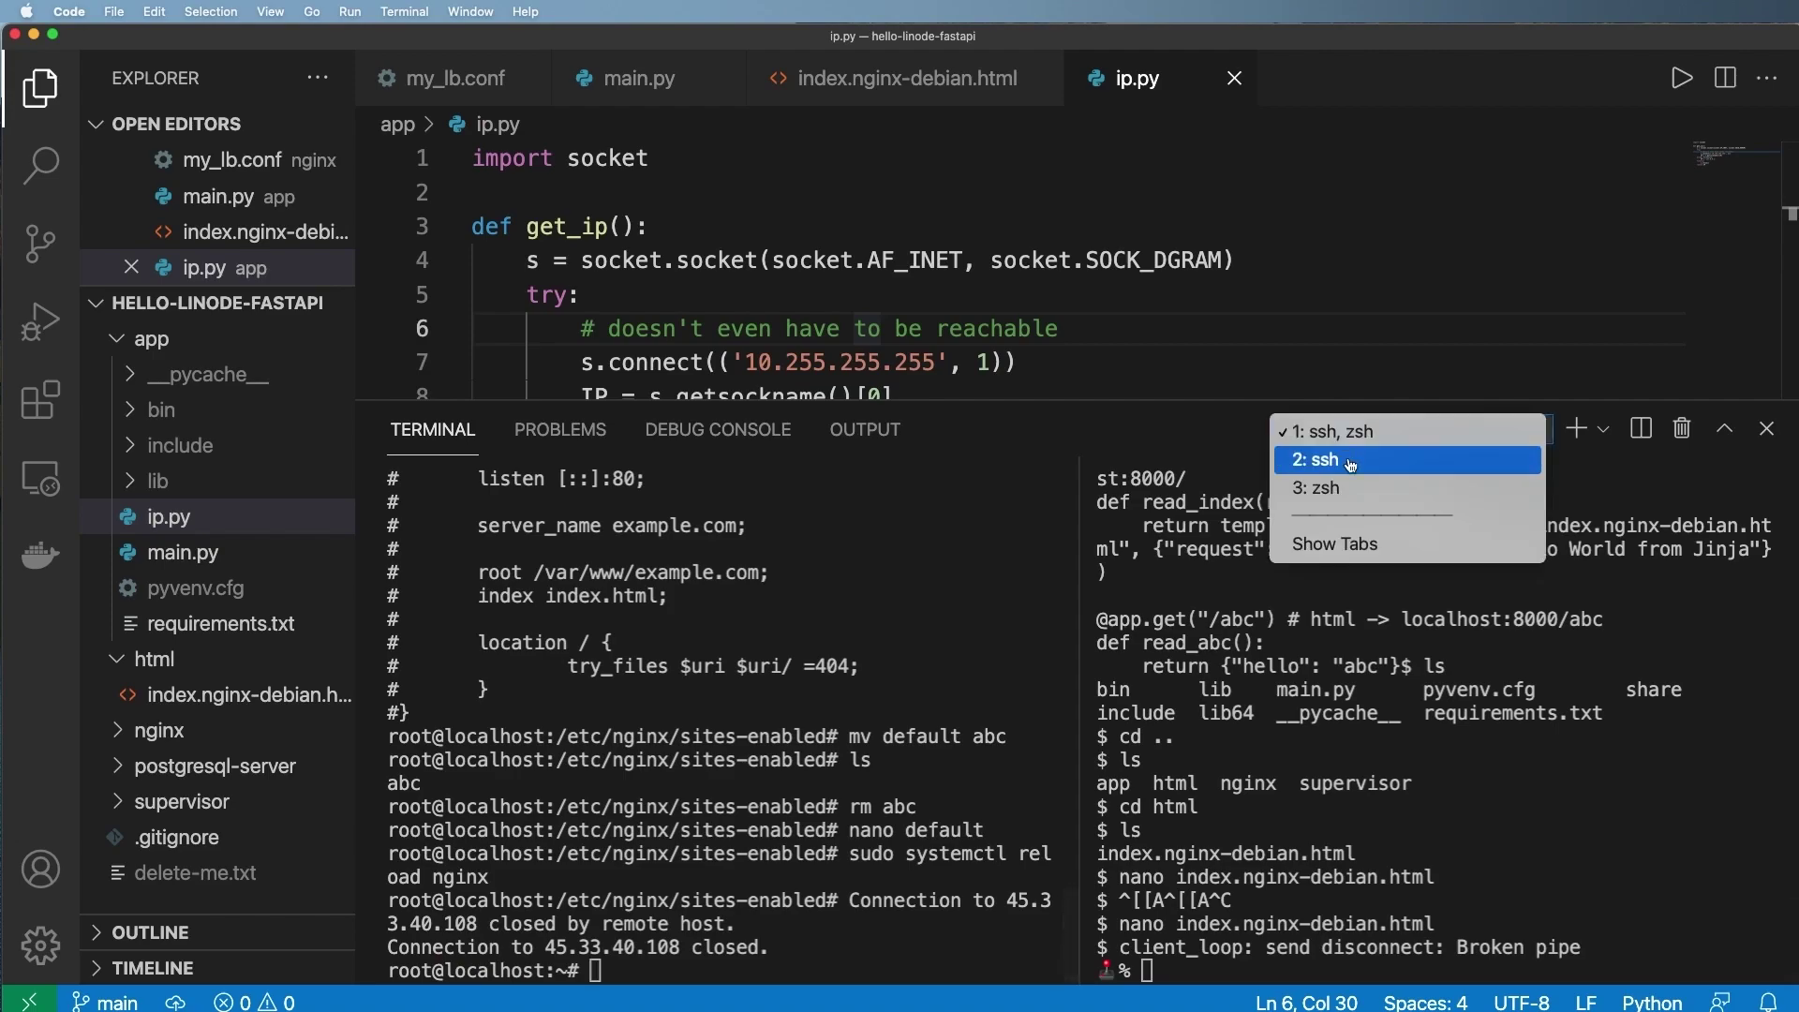
pyautogui.click(1476, 454)
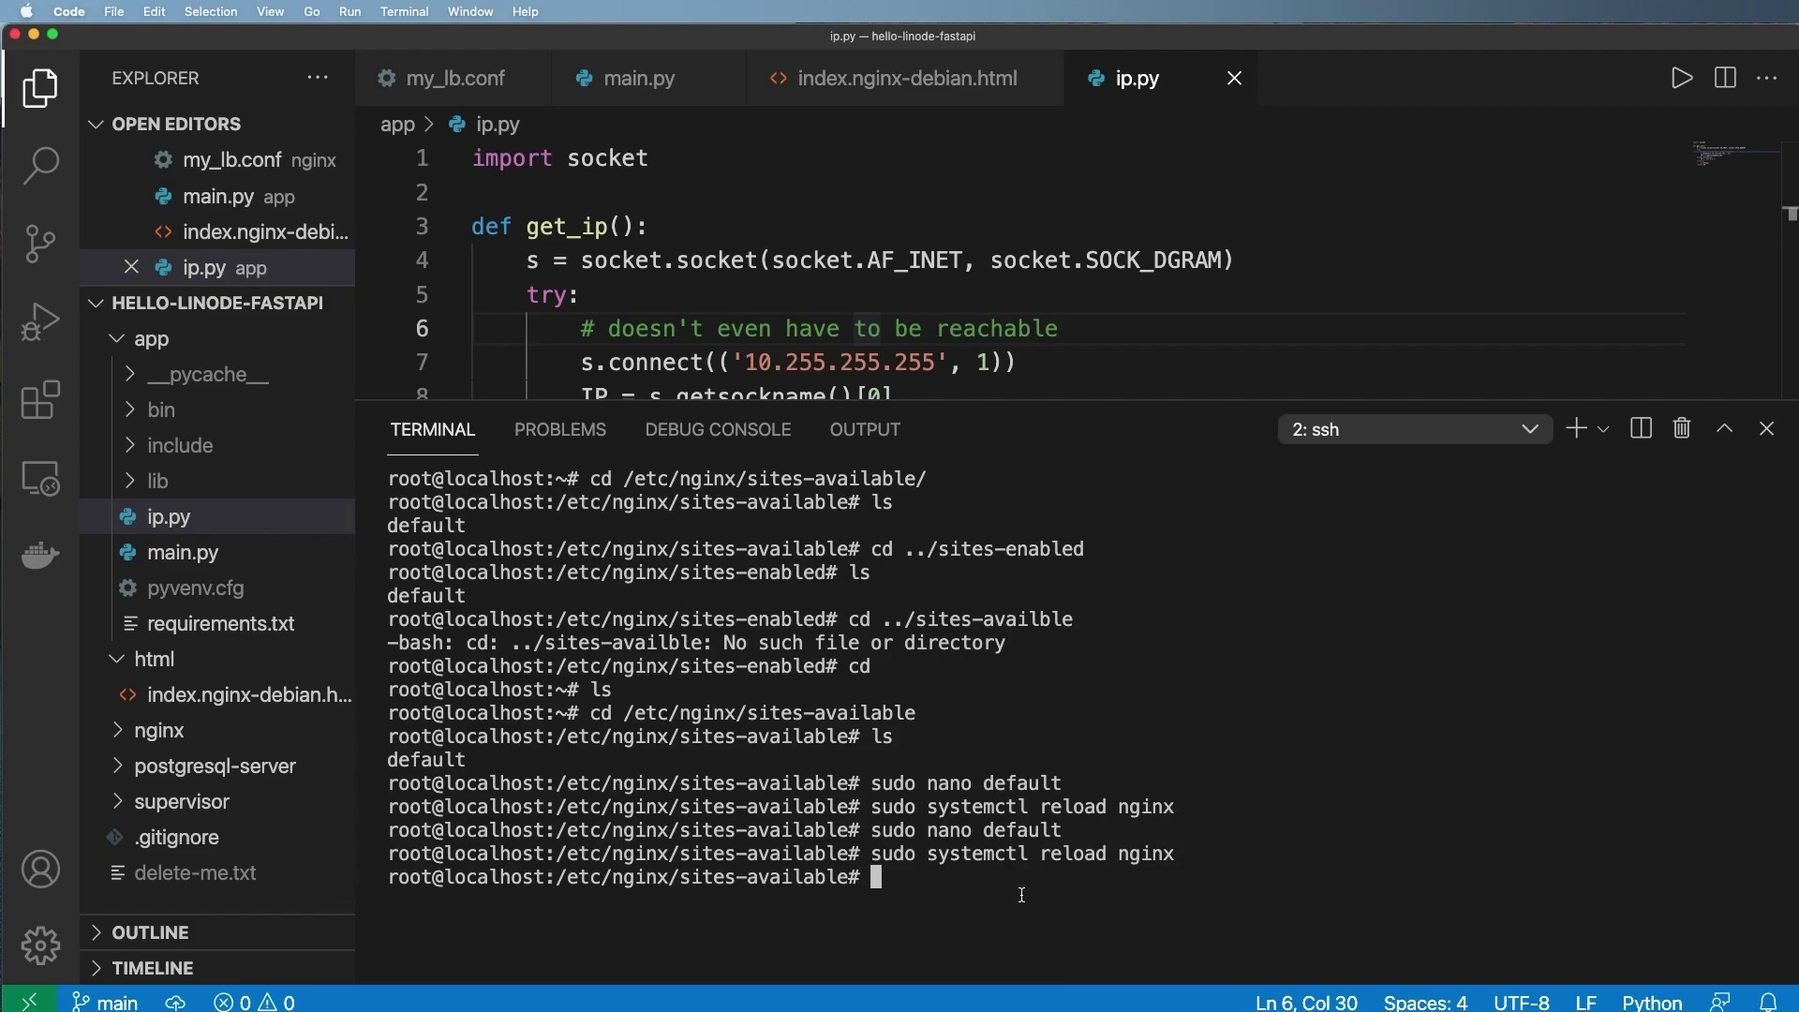
# - Add server 50.116.0.35; as the third entry of the myproxy upstream block in nginx's default site file and save it
pyautogui.press('Up')
pyautogui.press('Up')
pyautogui.press('Return')
pyautogui.press('Down')
pyautogui.press('Down')
pyautogui.press('Down')
pyautogui.press('Left')
pyautogui.press('Return')
pyautogui.write('server 50.116.0.35;')
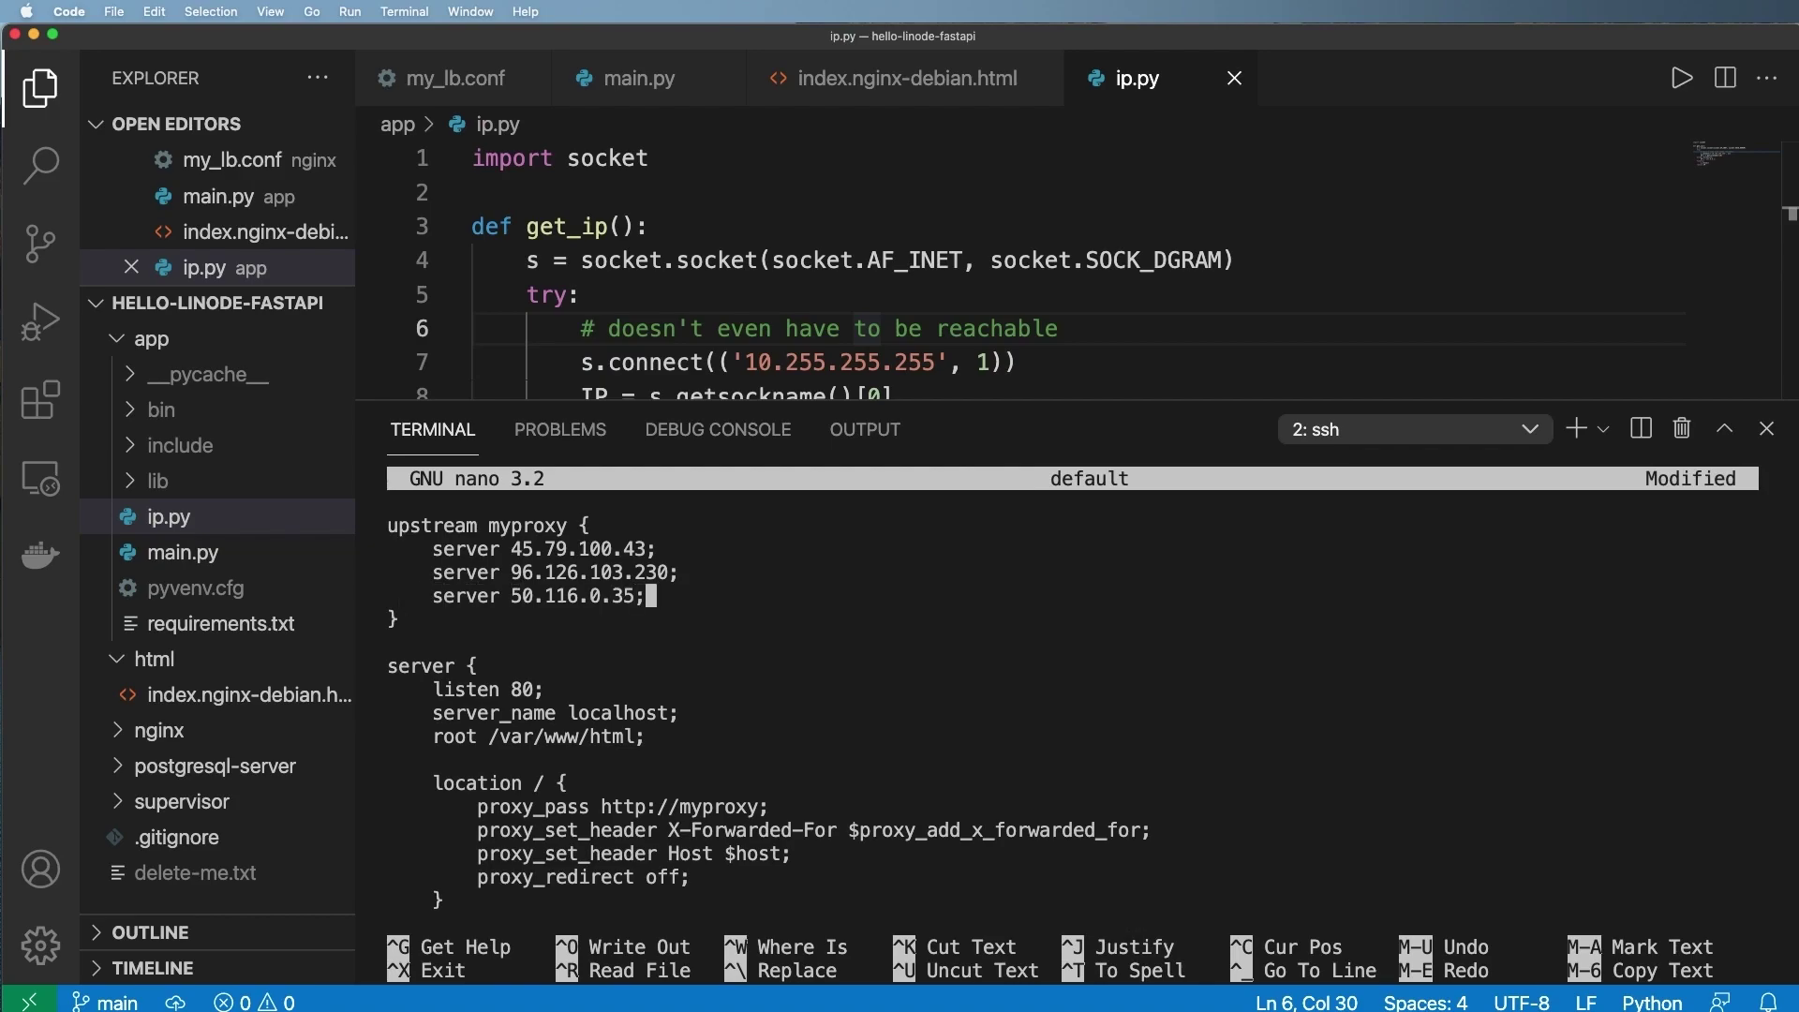
pyautogui.hotkey('ctrl', 'x')
pyautogui.press('y')
pyautogui.press('Return')
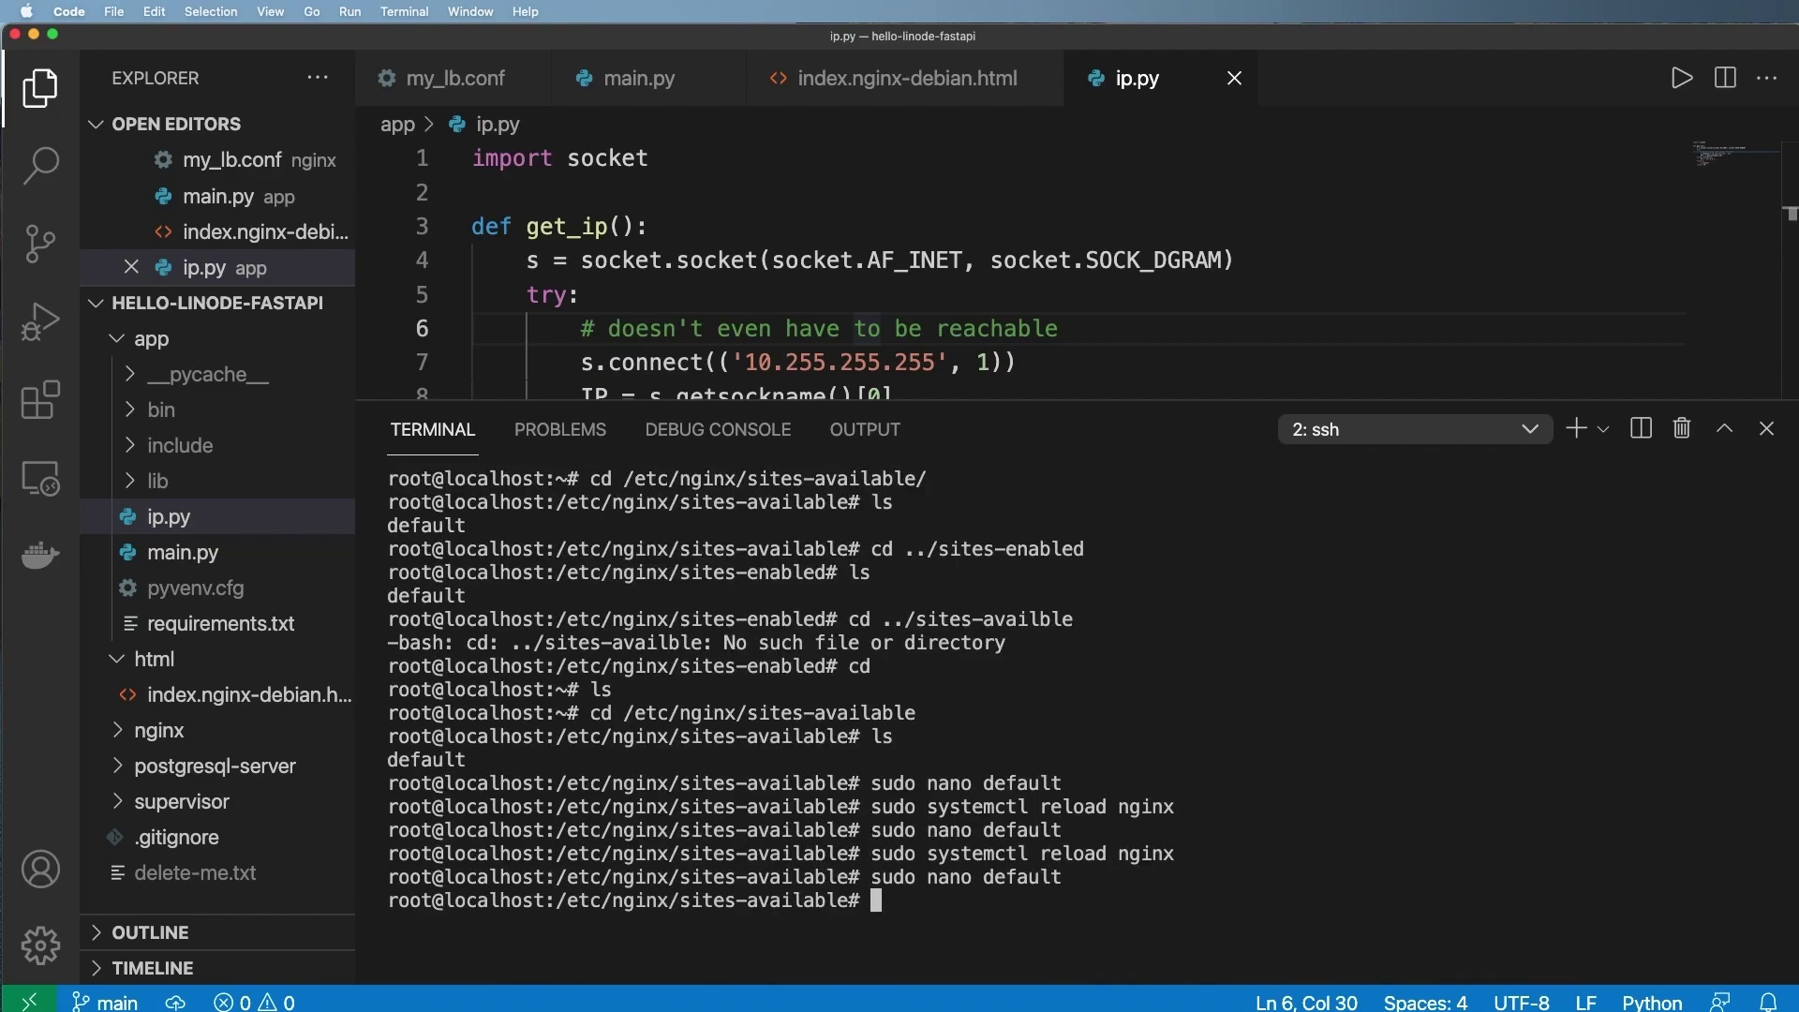
# - Reload the nginx service on the load balancer with systemctl
pyautogui.press('Up')
pyautogui.press('Up')
pyautogui.press('Return')
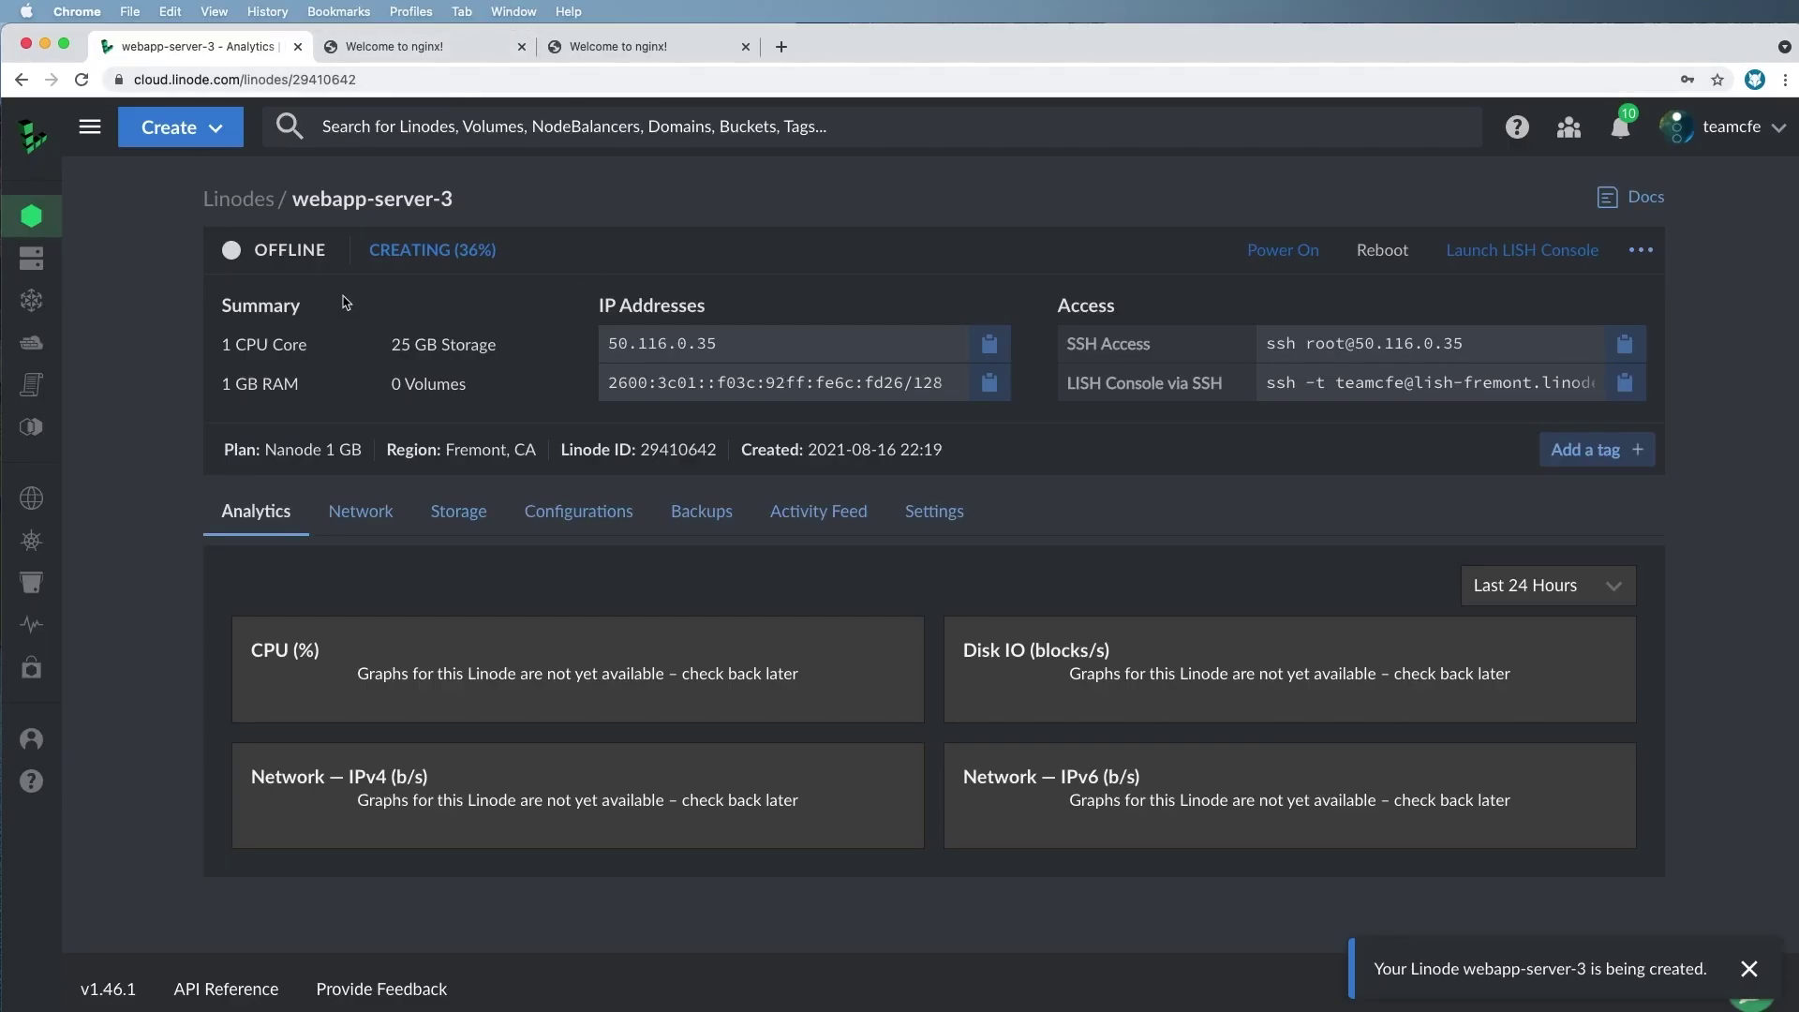
# - Switch to Chrome, reload the load balancer page to check the heading's IP, and check webapp-server-3's creation status
pyautogui.click(412, 46)
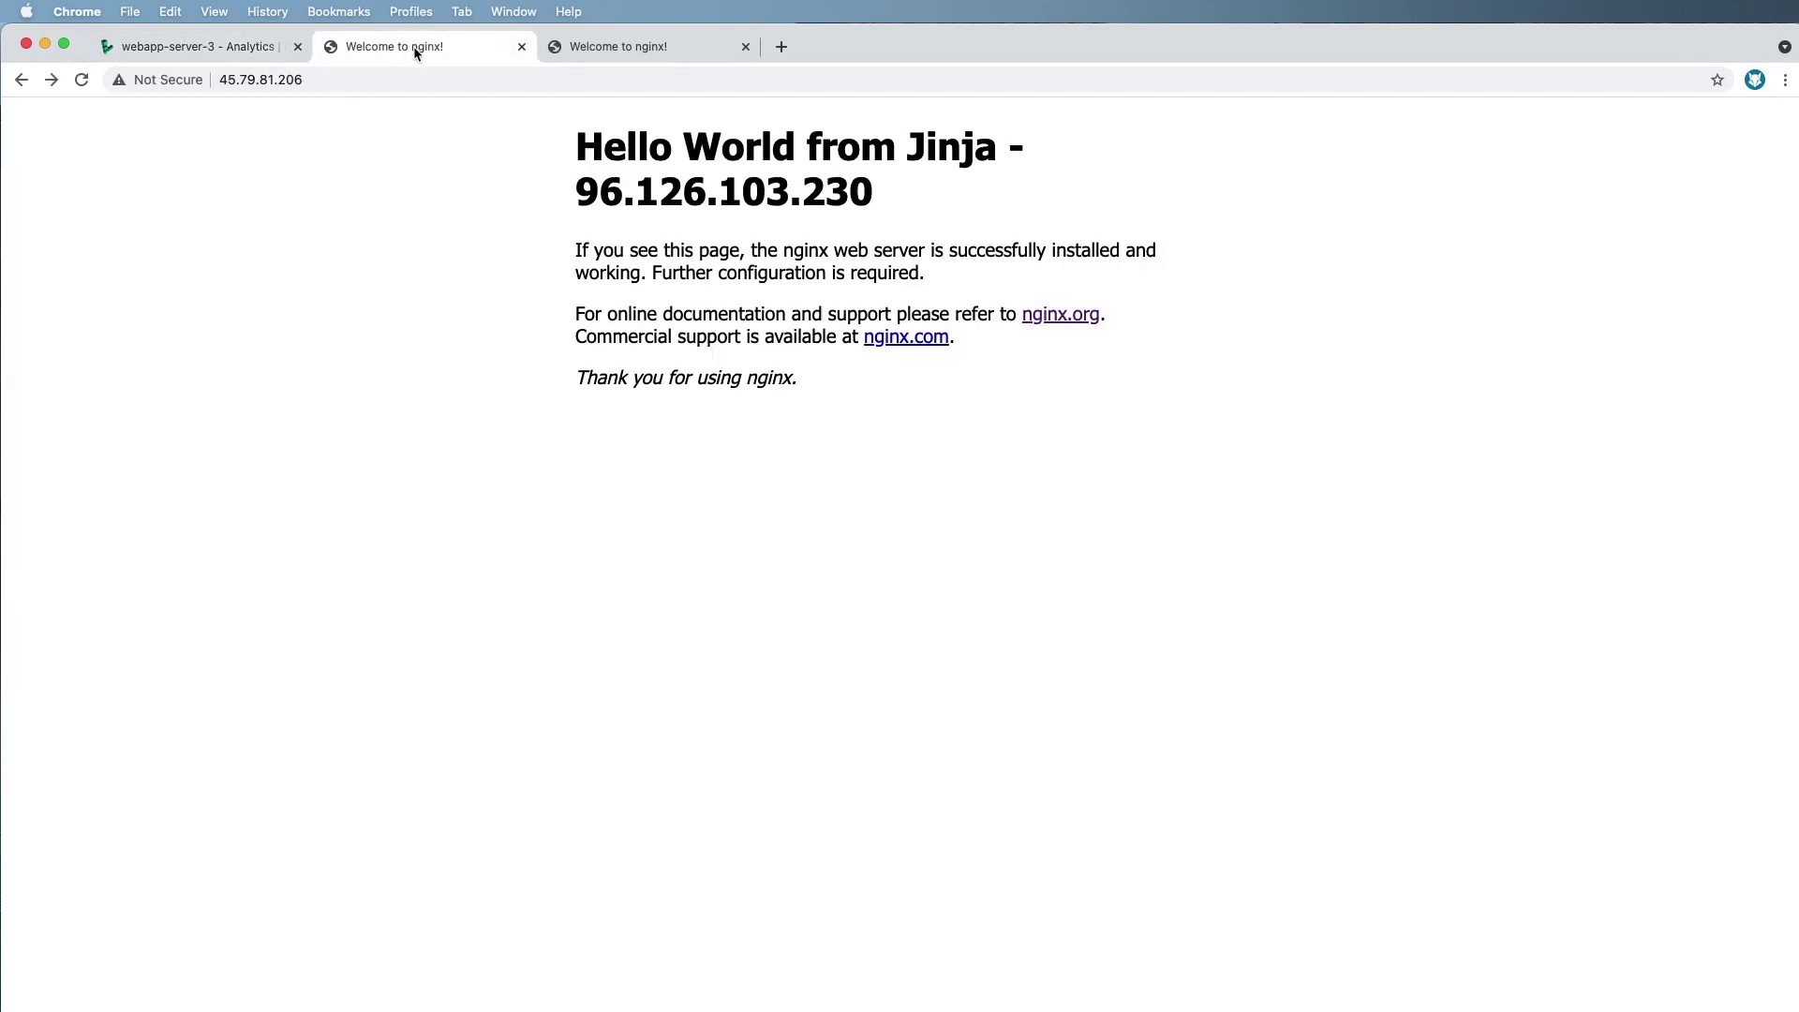
pyautogui.press('super+r')
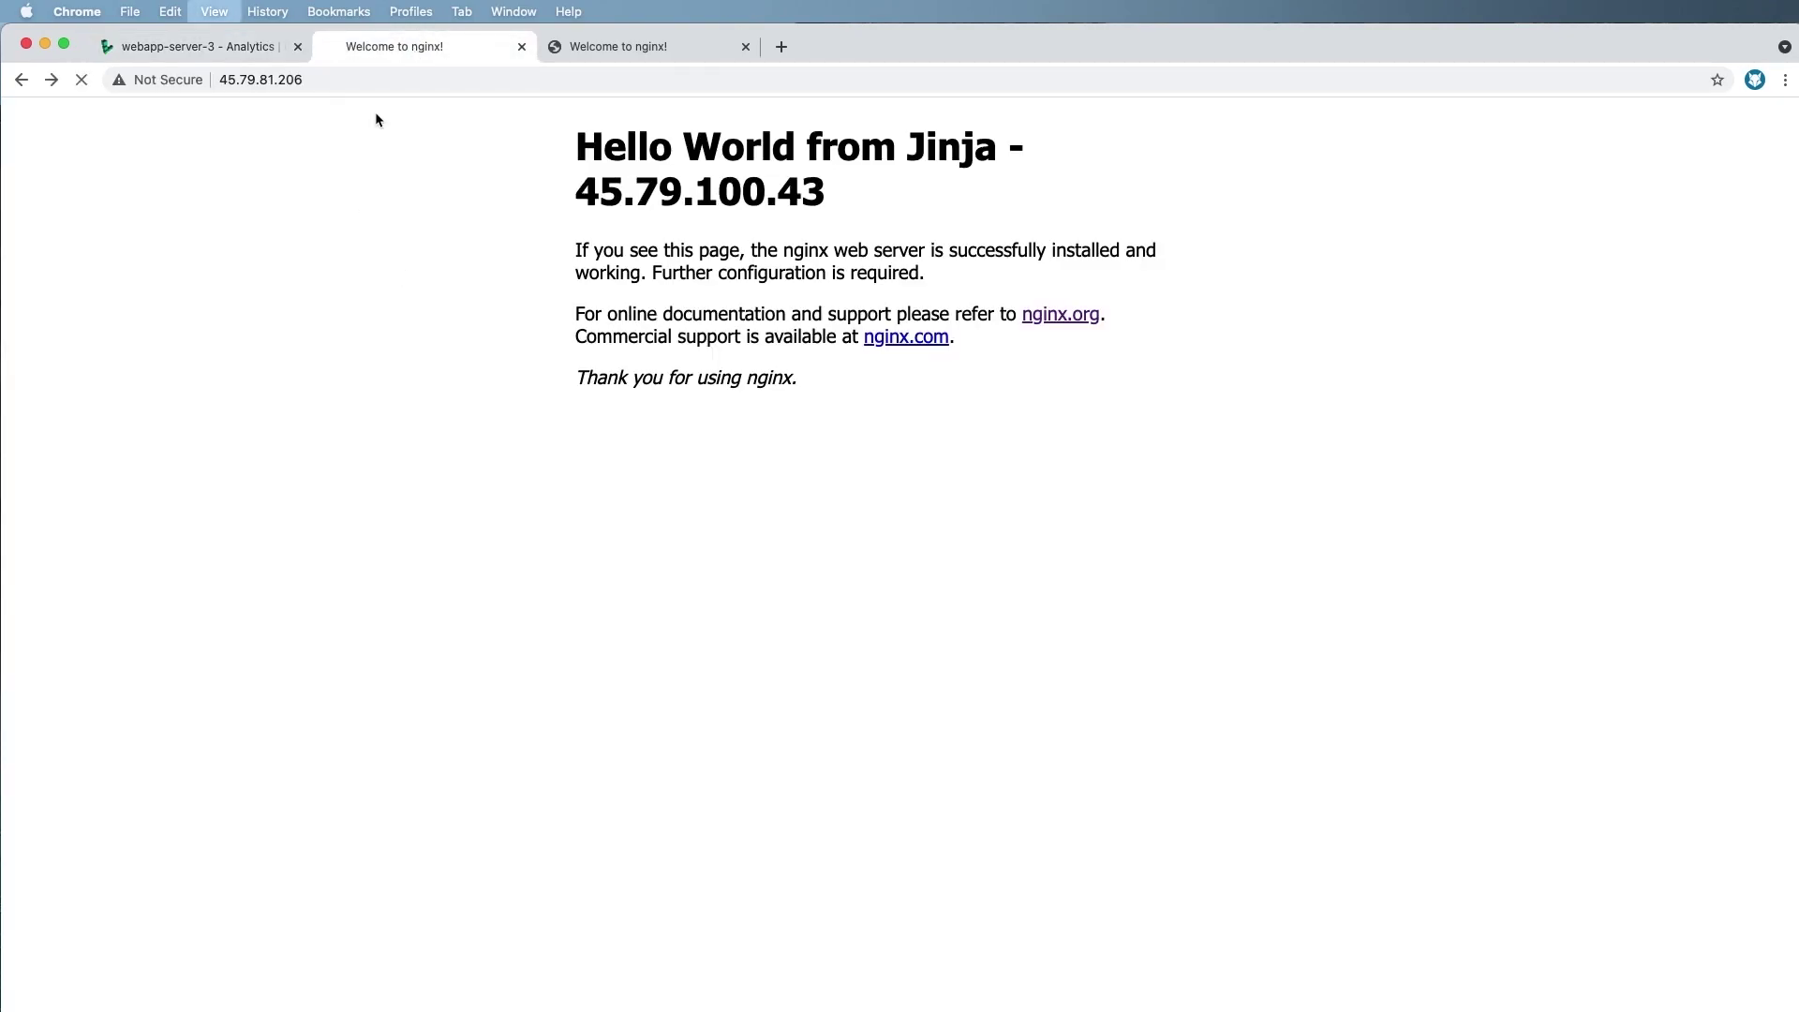
pyautogui.press('super+r')
pyautogui.click(255, 48)
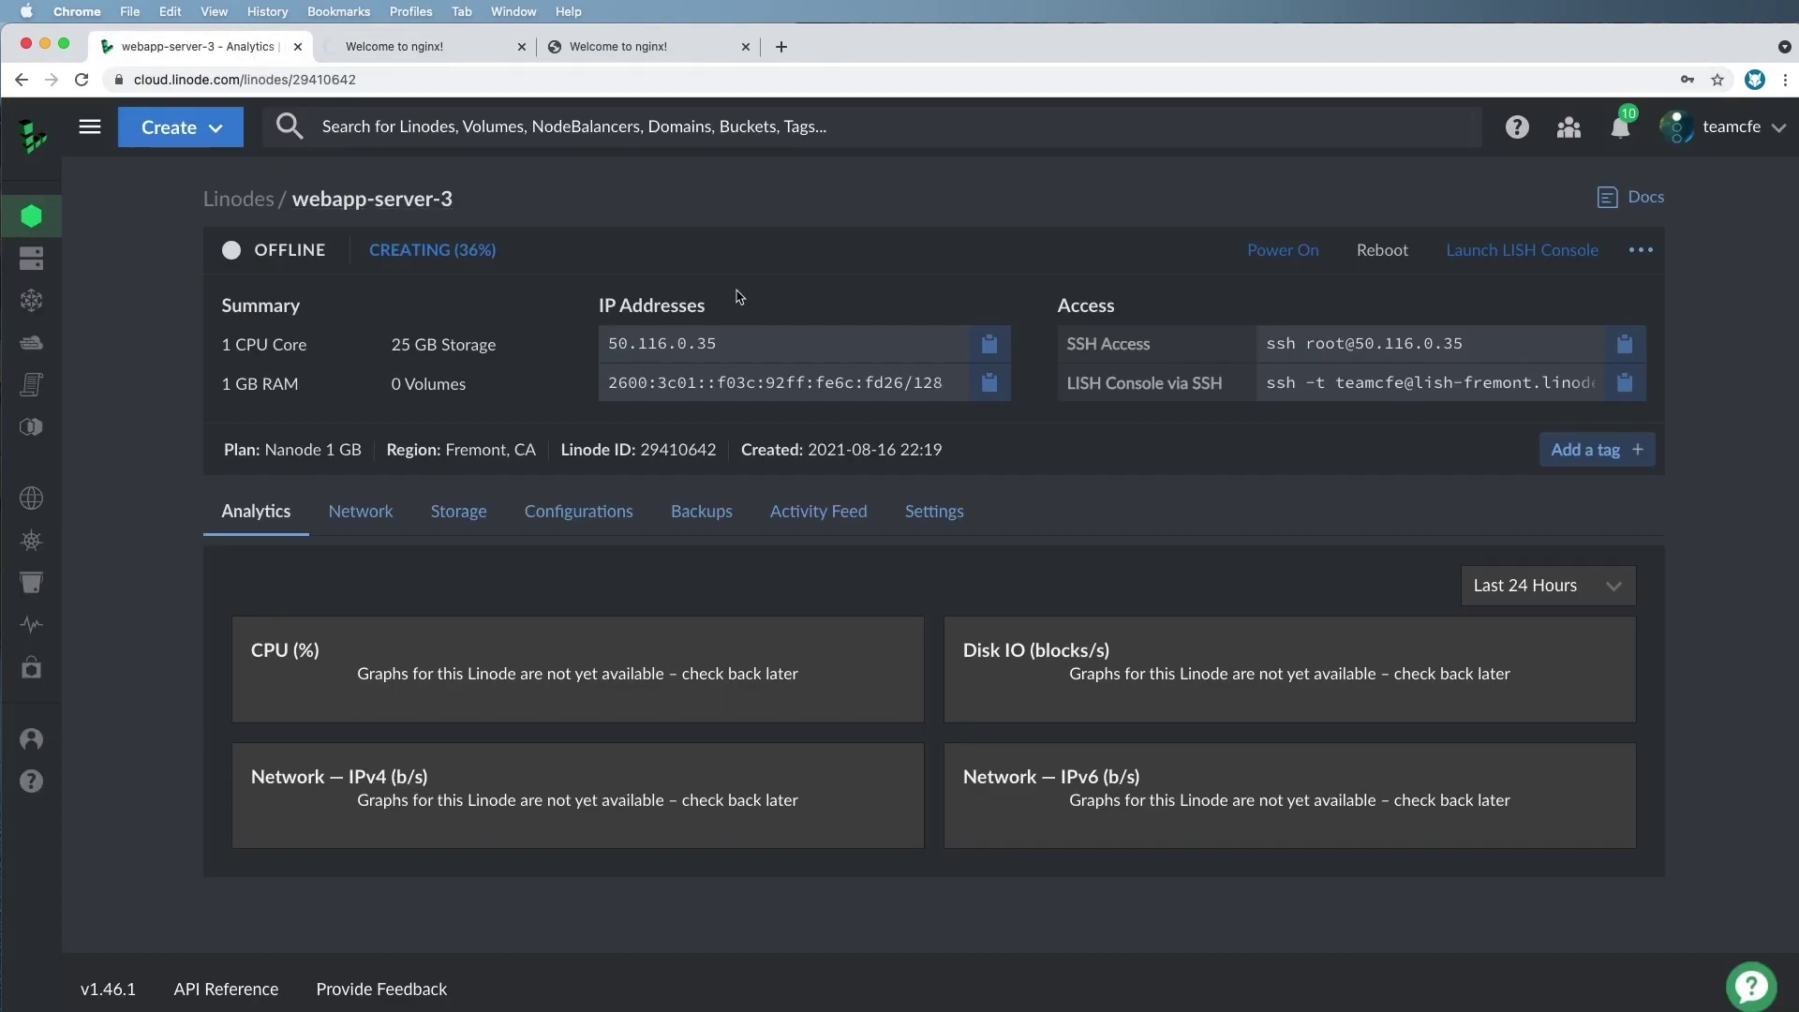
pyautogui.click(434, 49)
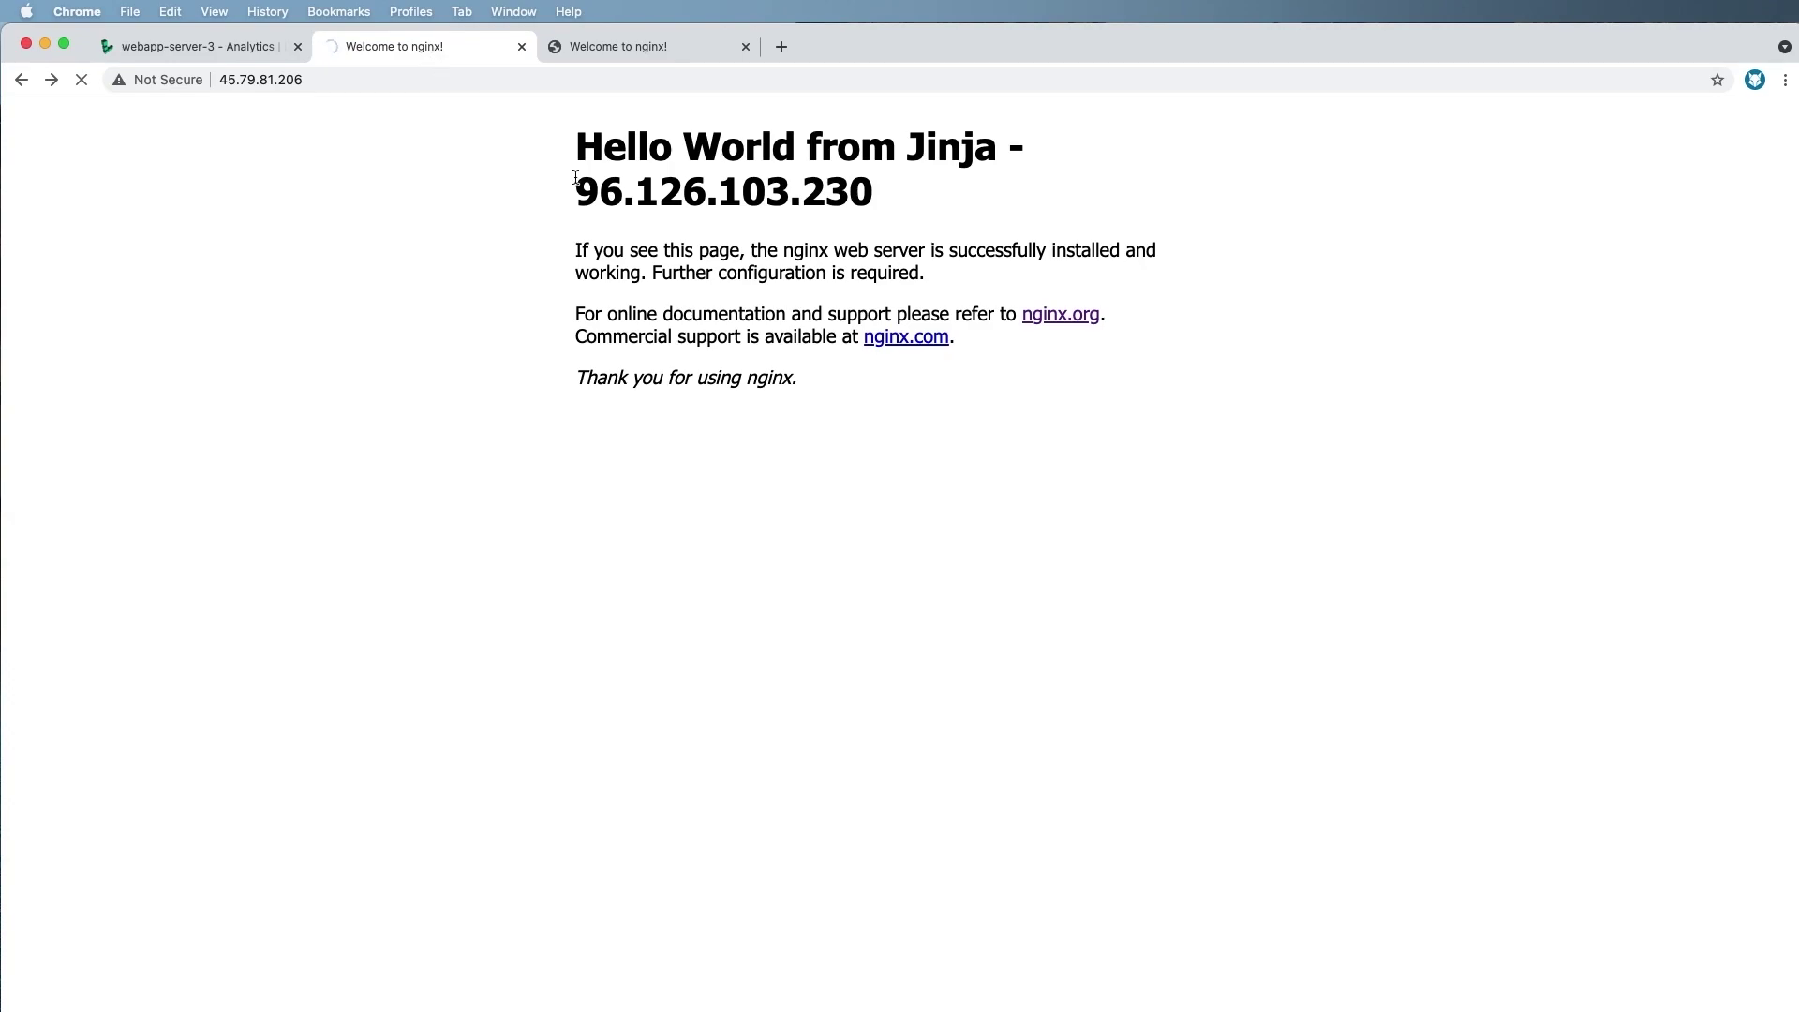
# - Power on webapp-server-3 from its Linode page and confirm
pyautogui.click(225, 62)
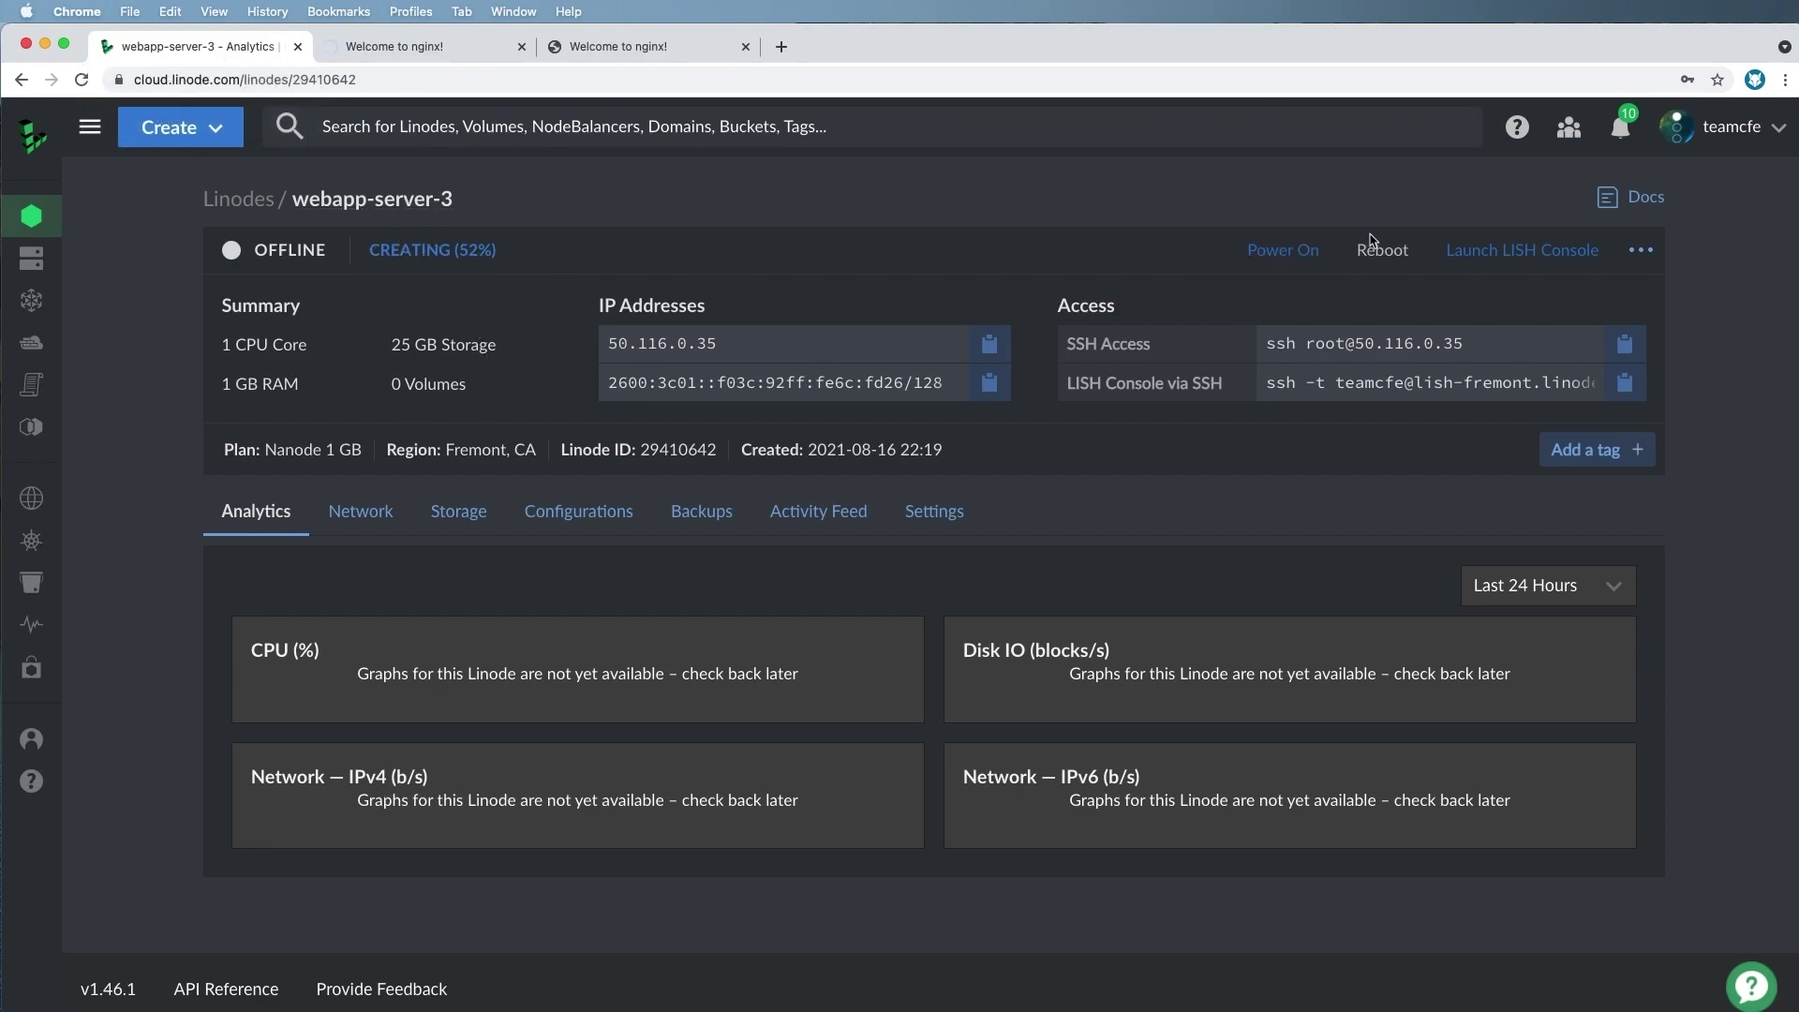
pyautogui.click(1309, 251)
pyautogui.click(1100, 627)
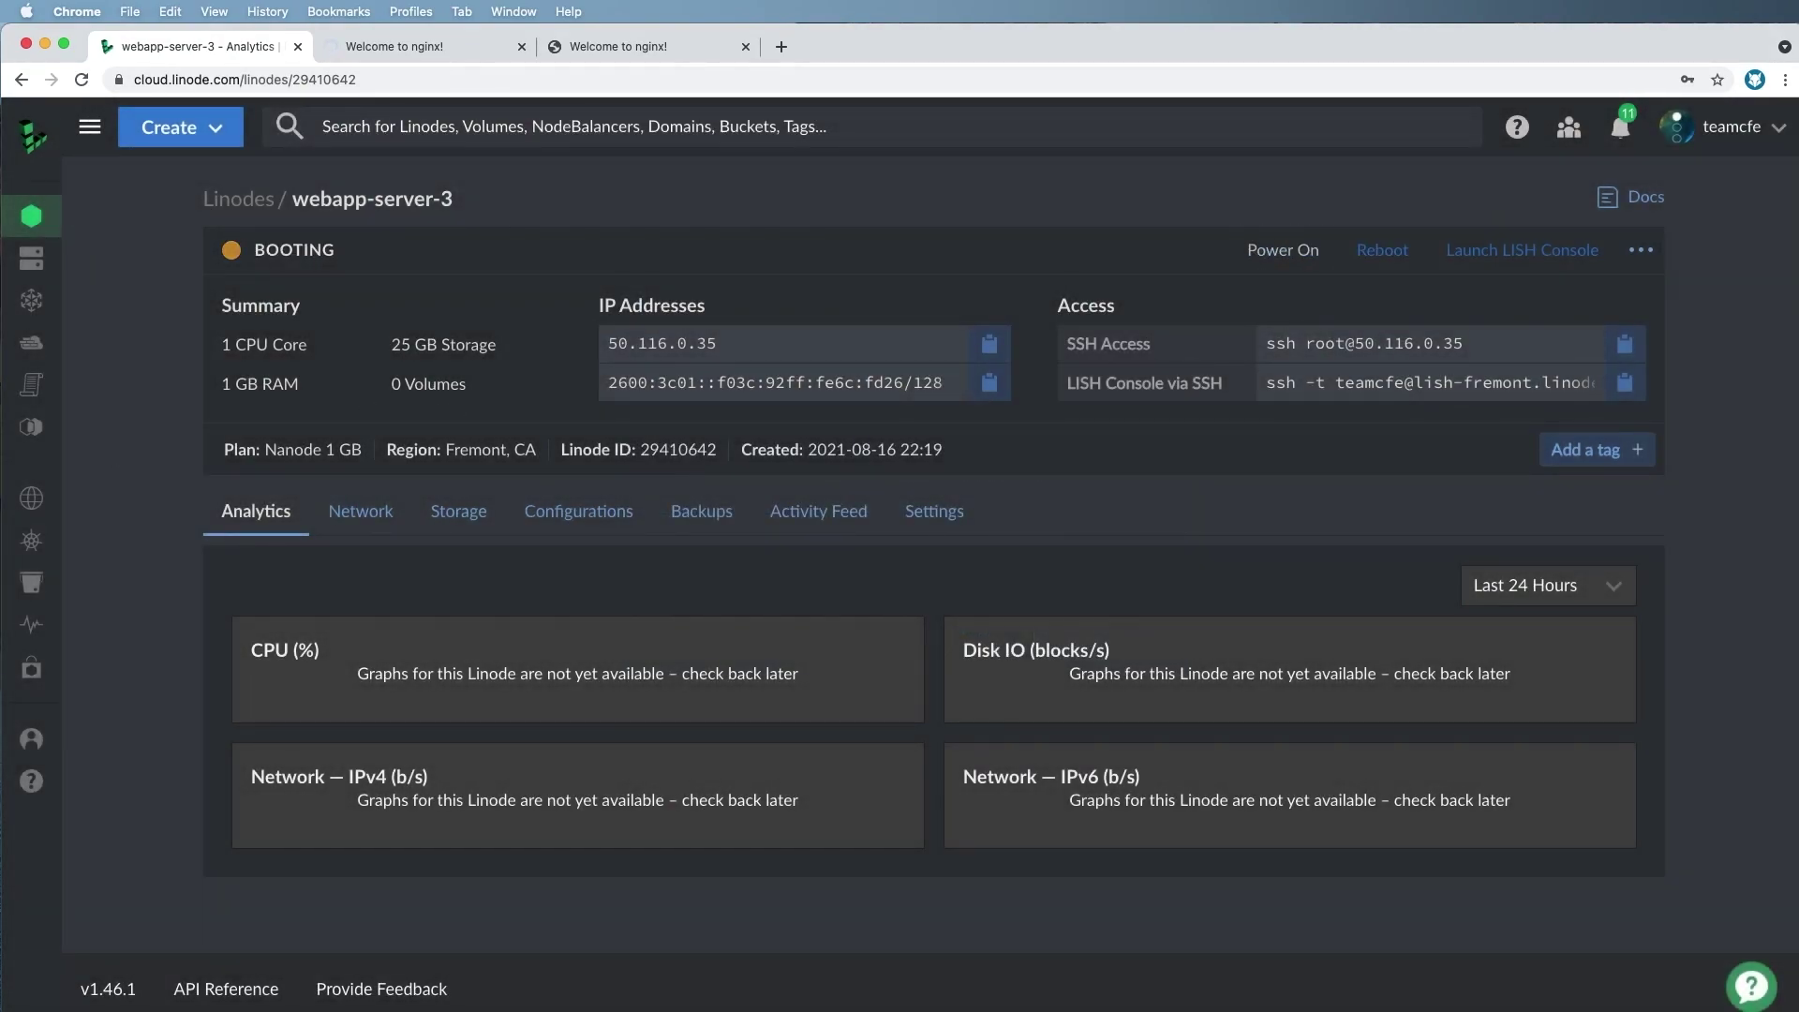
# - Try to load the address 45.79.81.255 in the load balancer tab and go back from it
pyautogui.hotkey('ctrl', 'Tab')
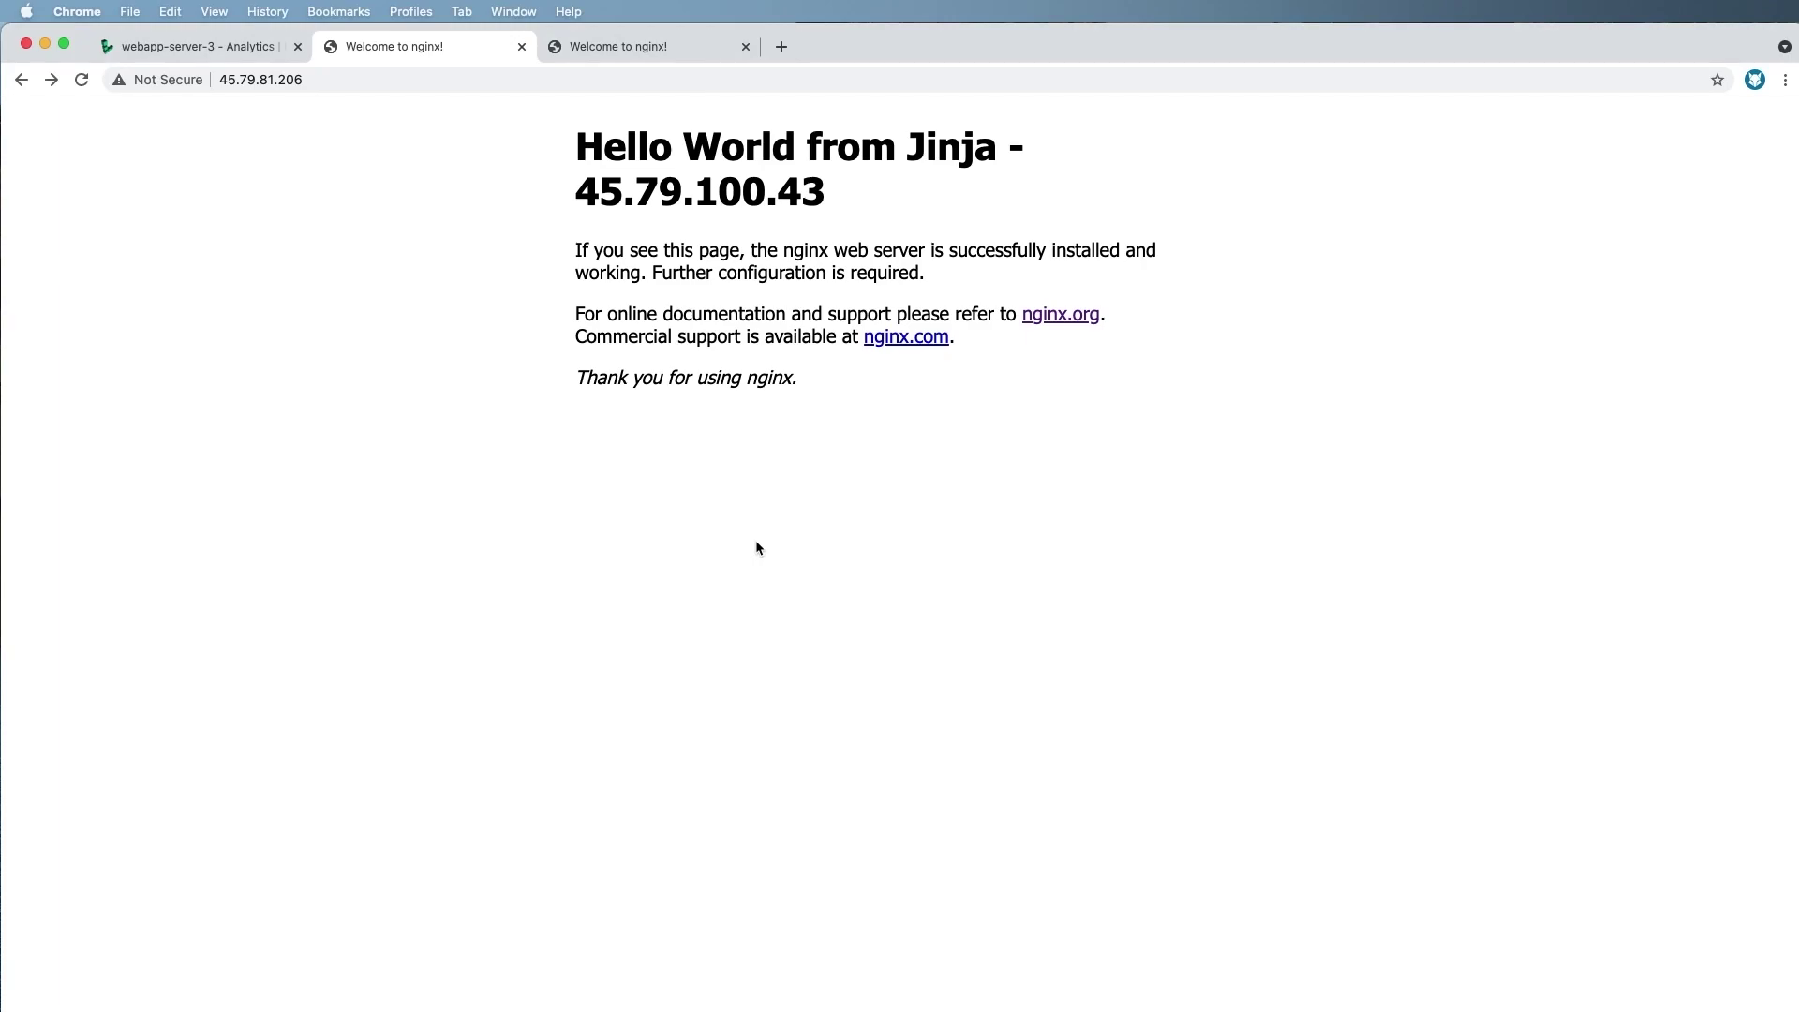
pyautogui.click(388, 84)
pyautogui.moveTo(317, 82); pyautogui.dragTo(291, 81)
pyautogui.press('BackSpace')
pyautogui.press('BackSpace')
pyautogui.write('55')
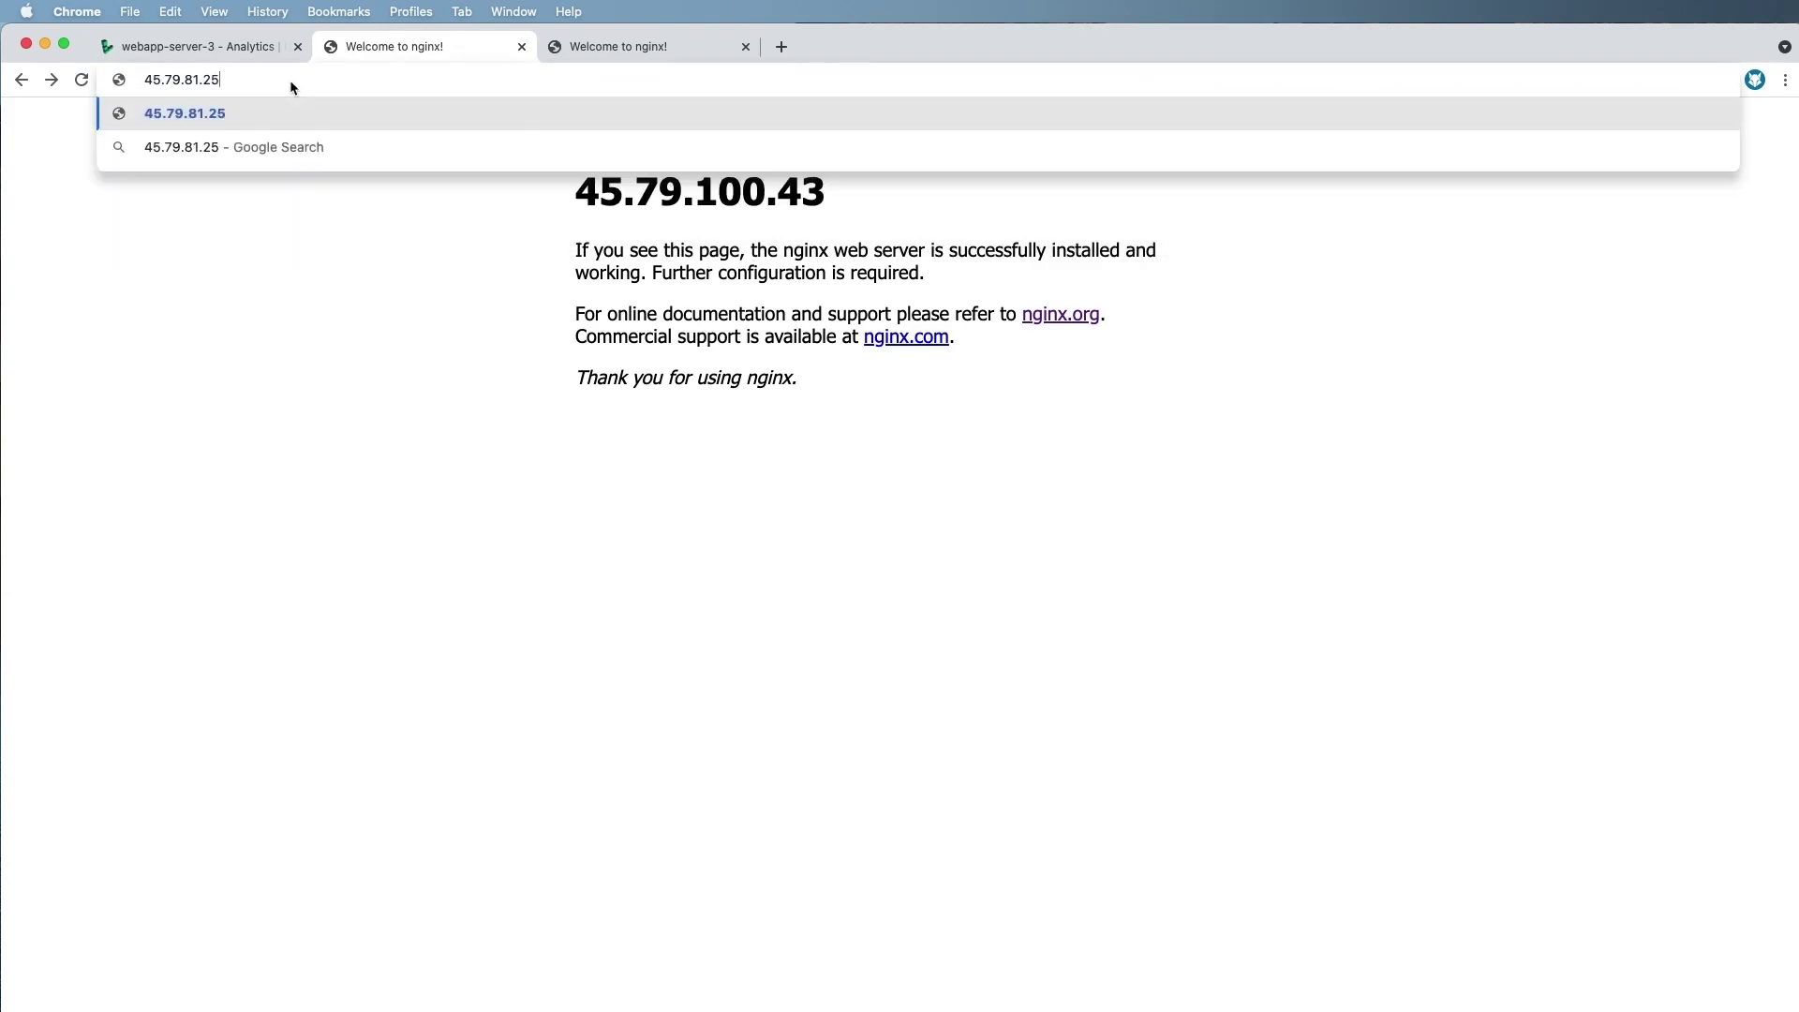
pyautogui.press('Return')
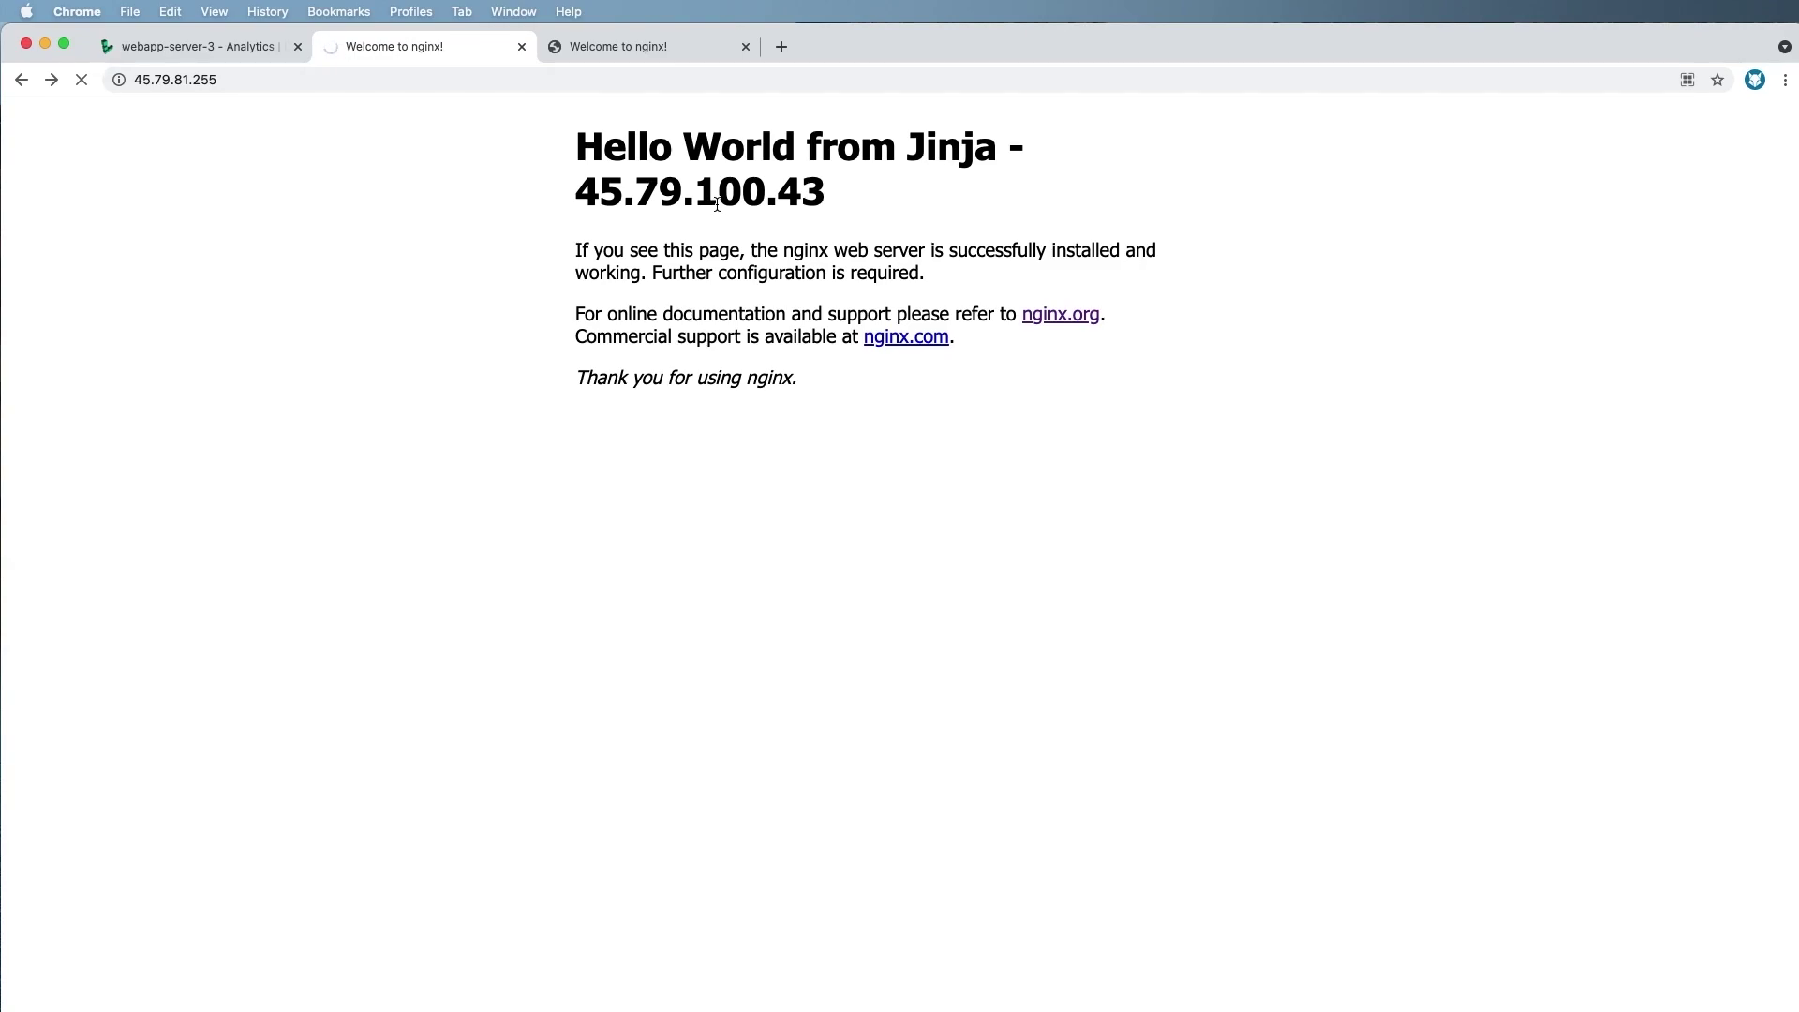
pyautogui.click(182, 54)
pyautogui.click(290, 80)
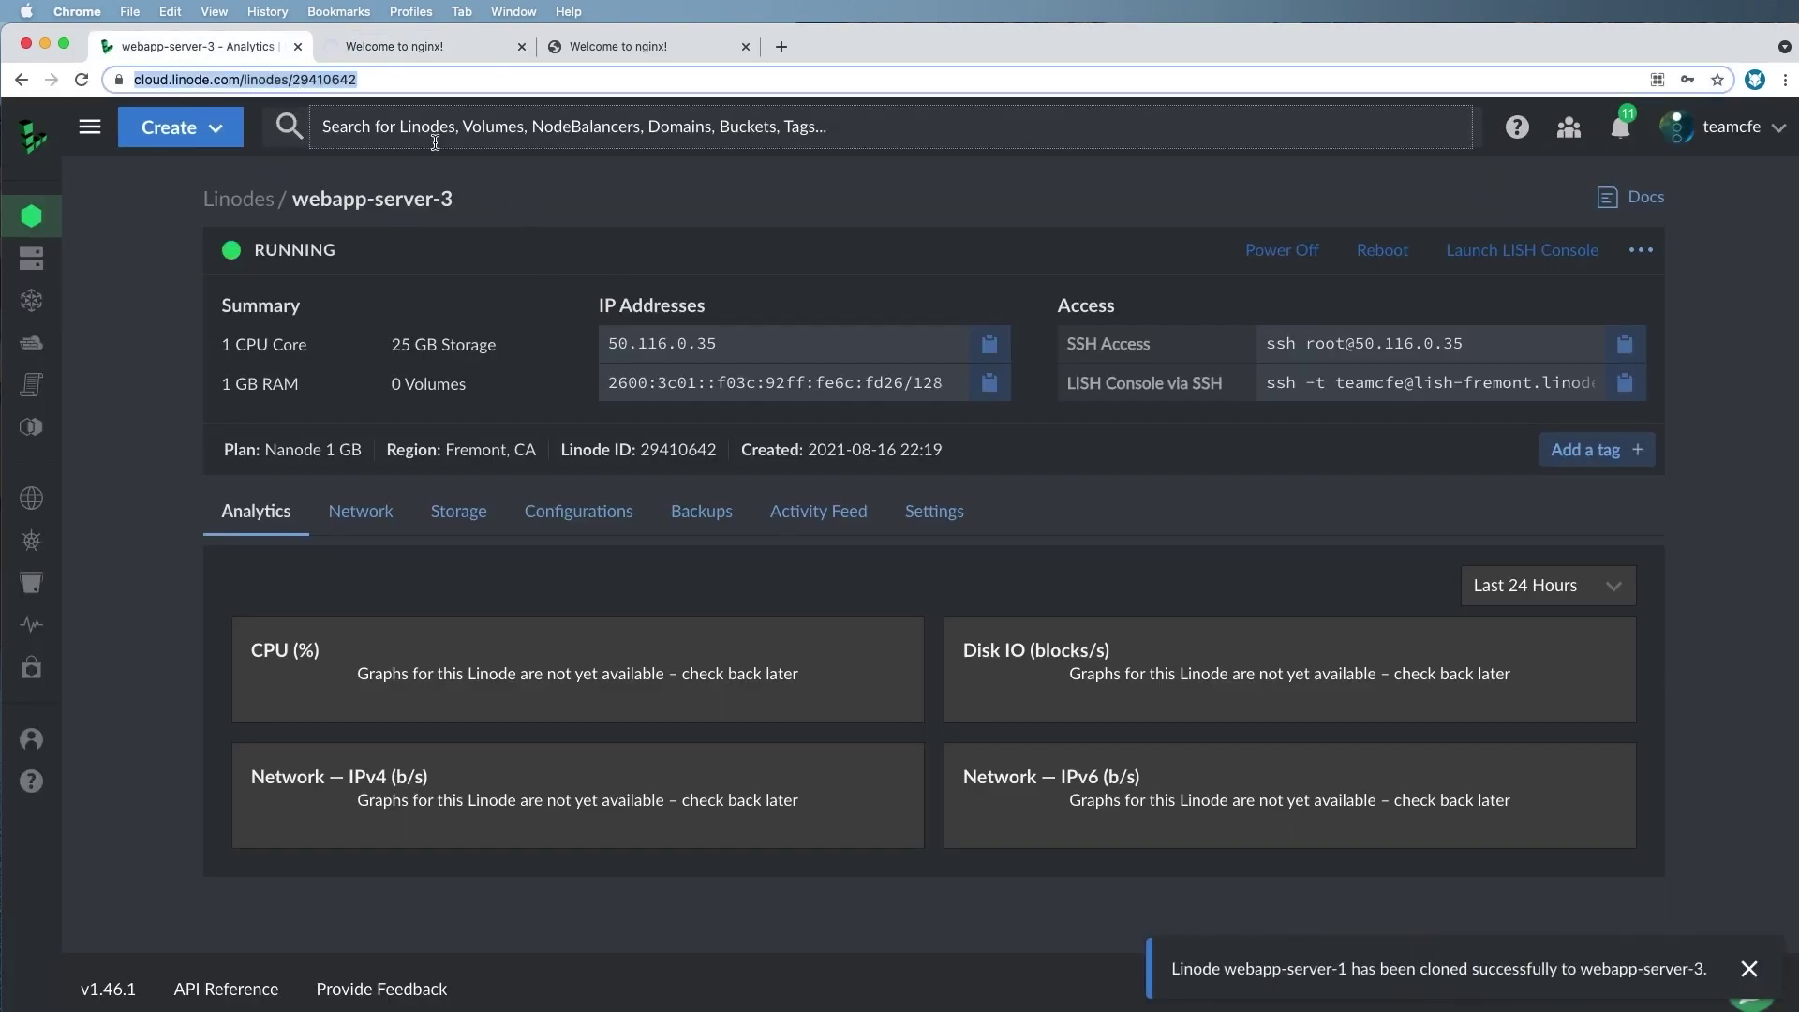
pyautogui.click(408, 50)
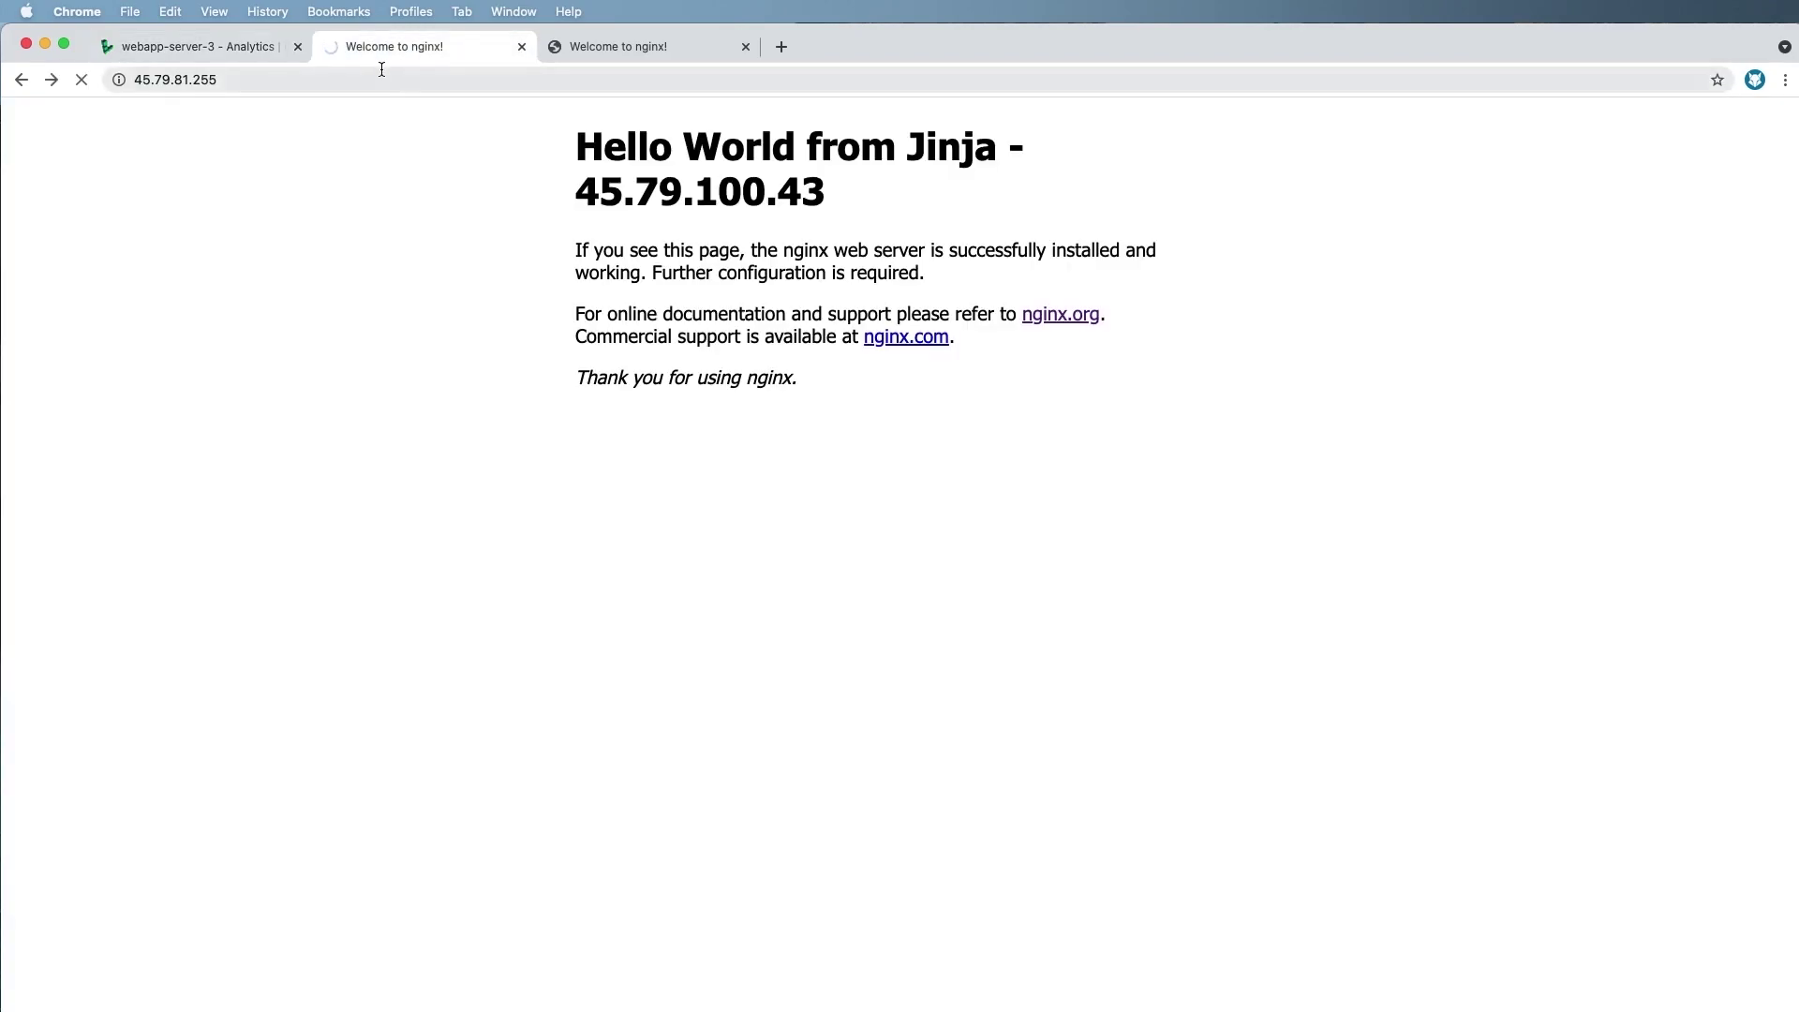
pyautogui.hscroll(-5, 229, 144)
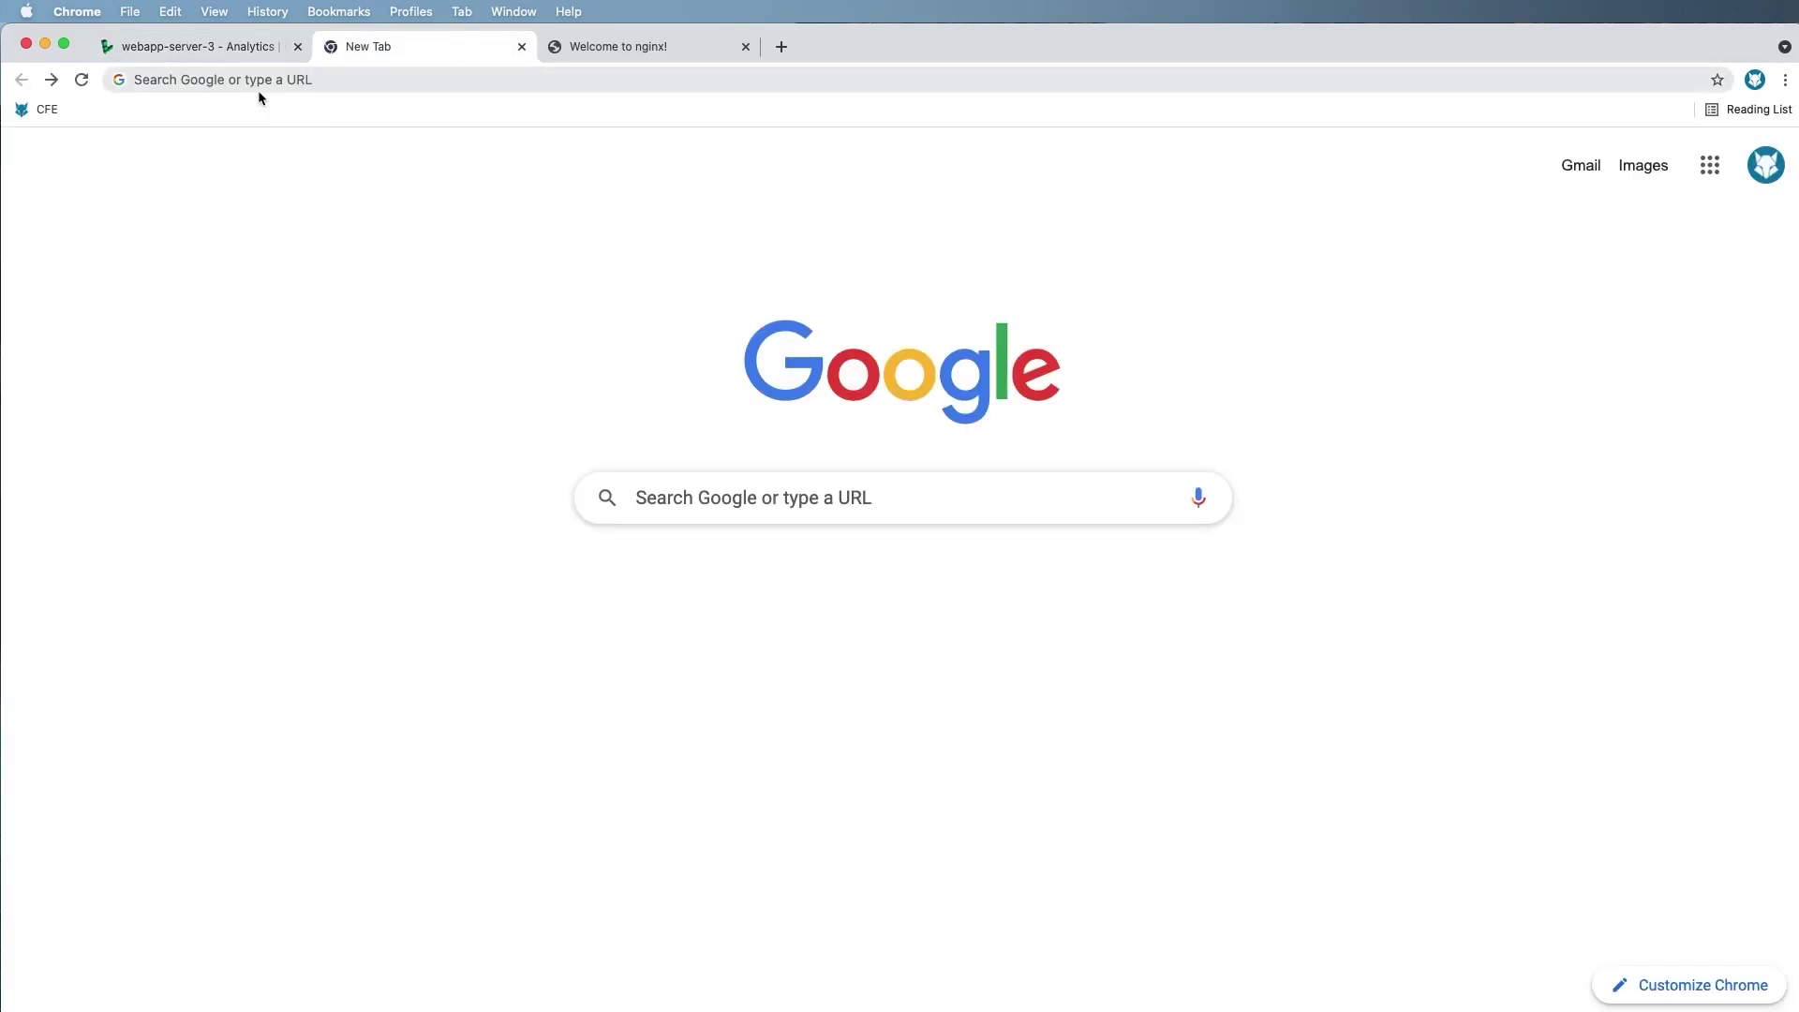
# - Copy nginx-load-balancer's IP address from the Linodes list and open it in the second browser tab
pyautogui.click(202, 44)
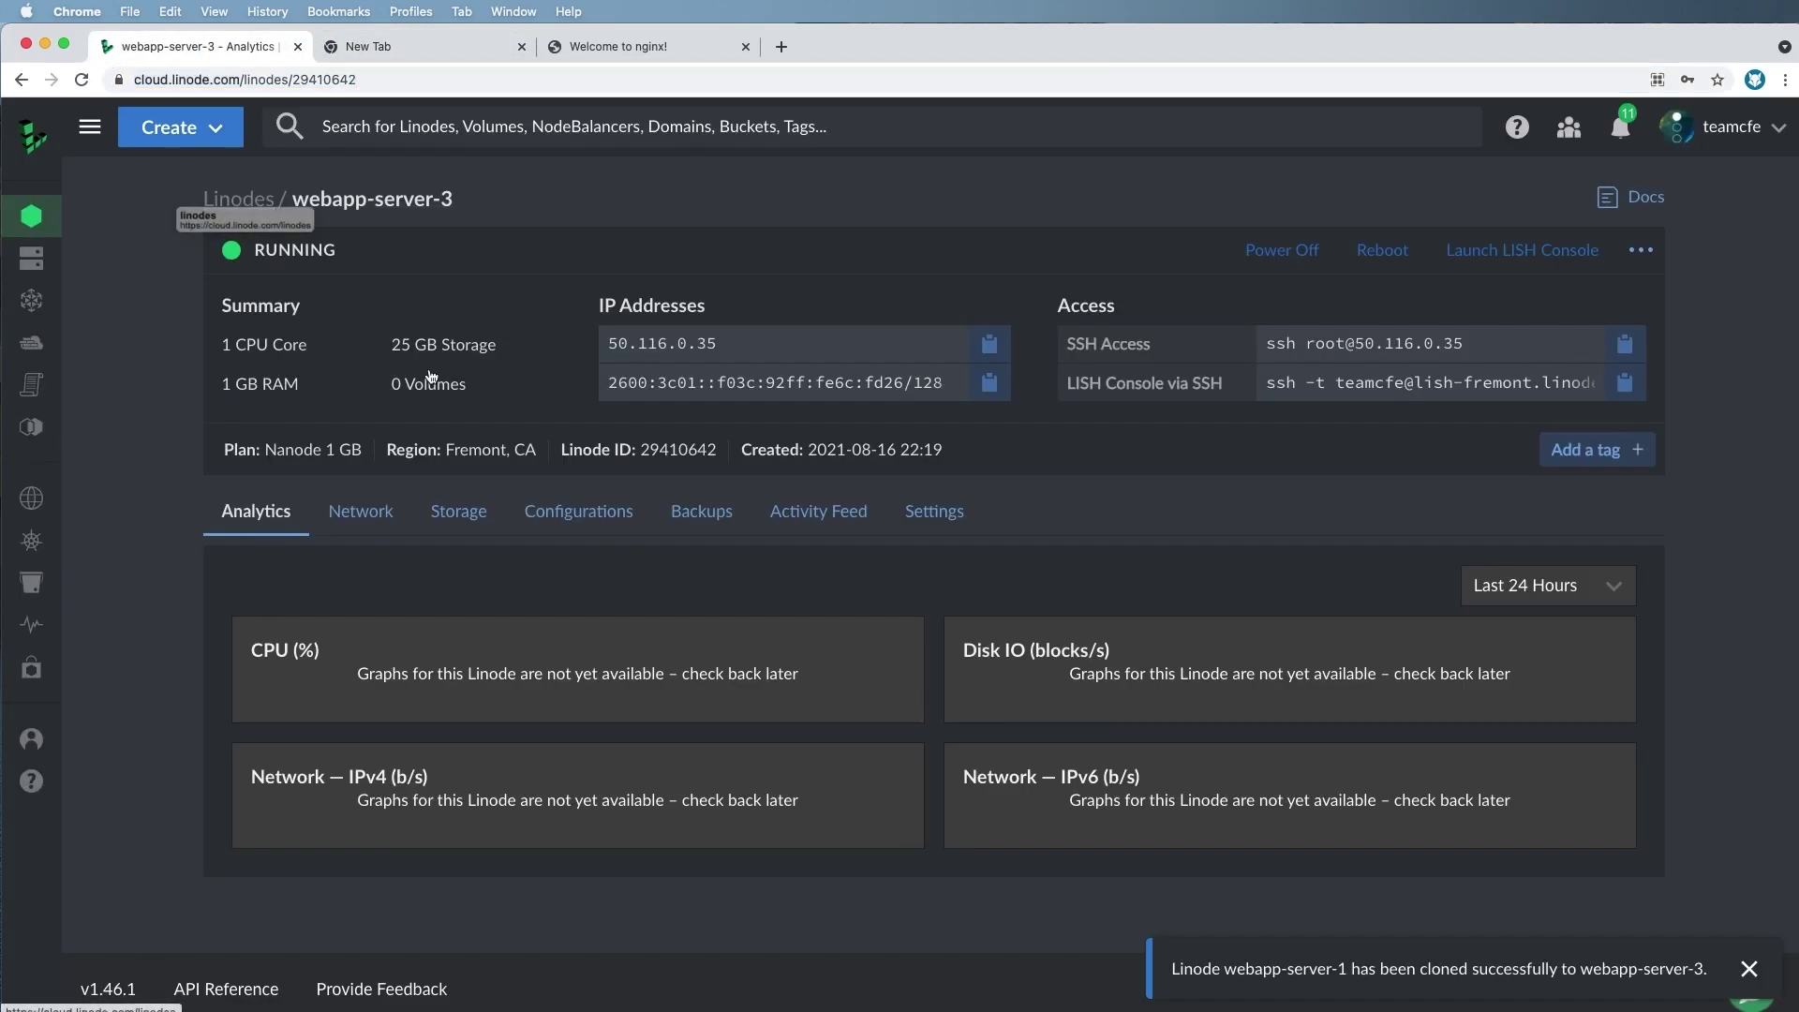
pyautogui.click(238, 198)
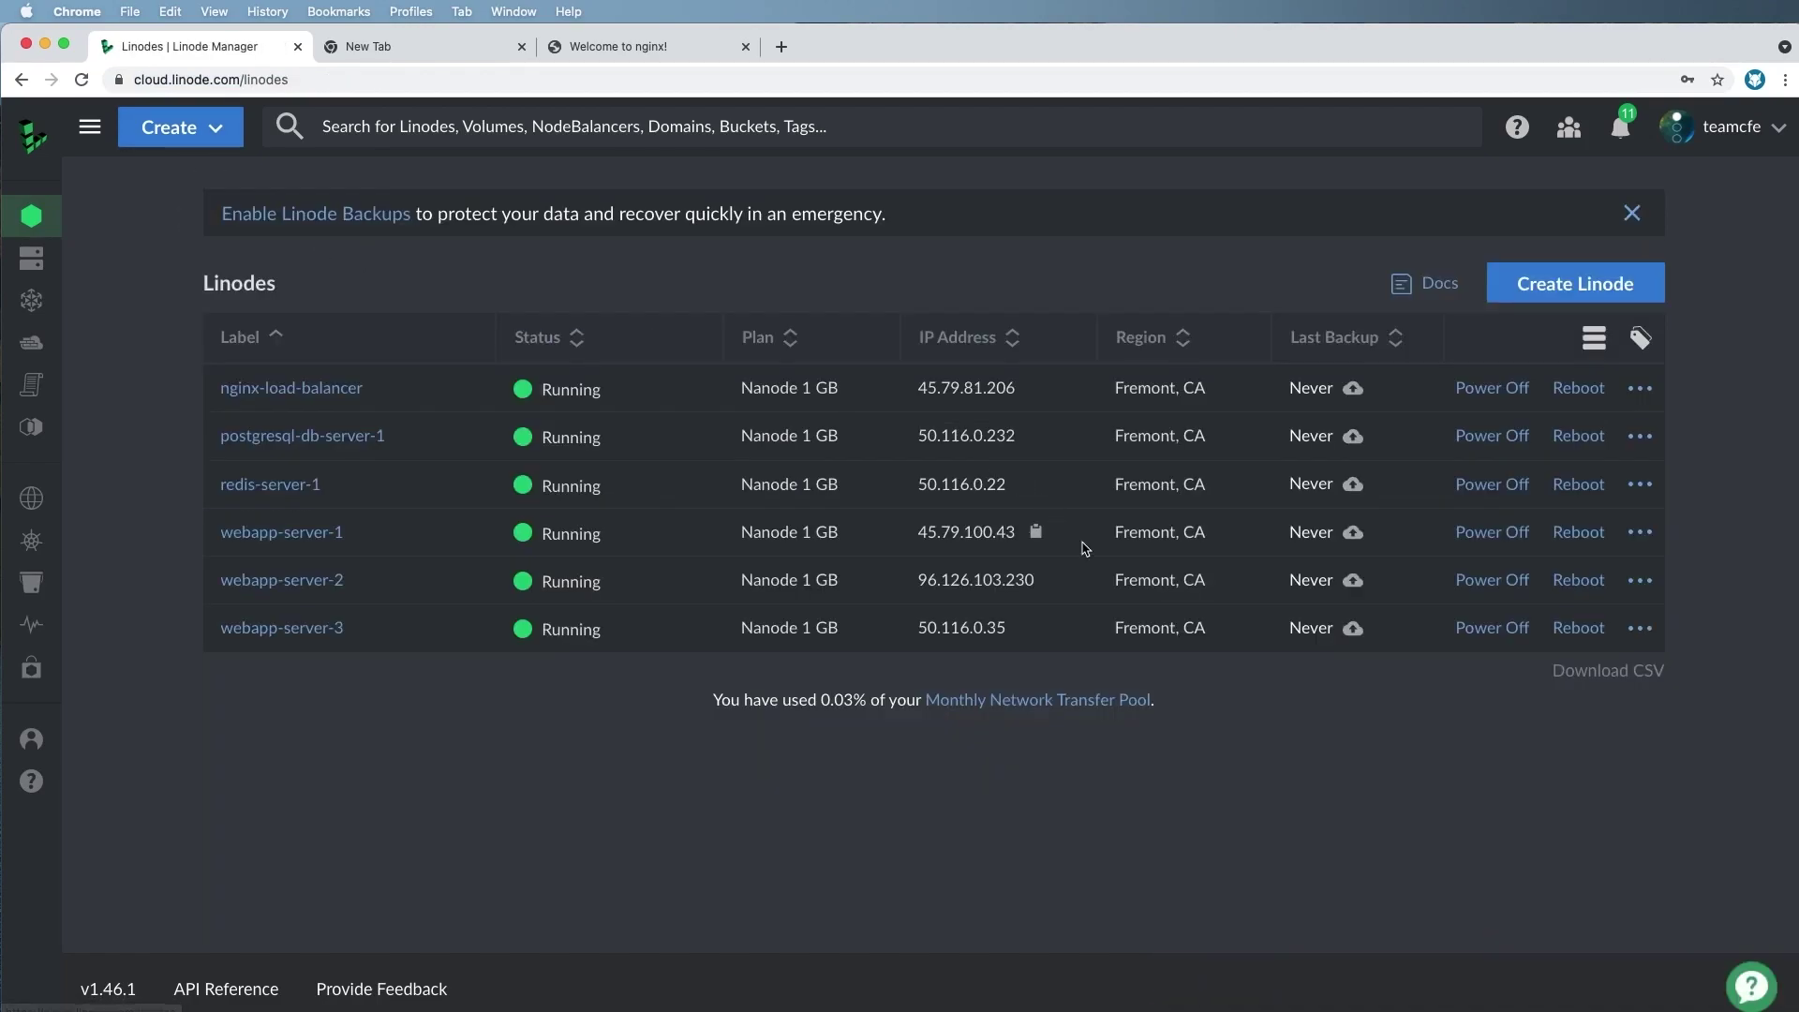
pyautogui.click(1036, 388)
pyautogui.click(428, 47)
pyautogui.click(429, 79)
pyautogui.press('super+v')
pyautogui.press('Return')
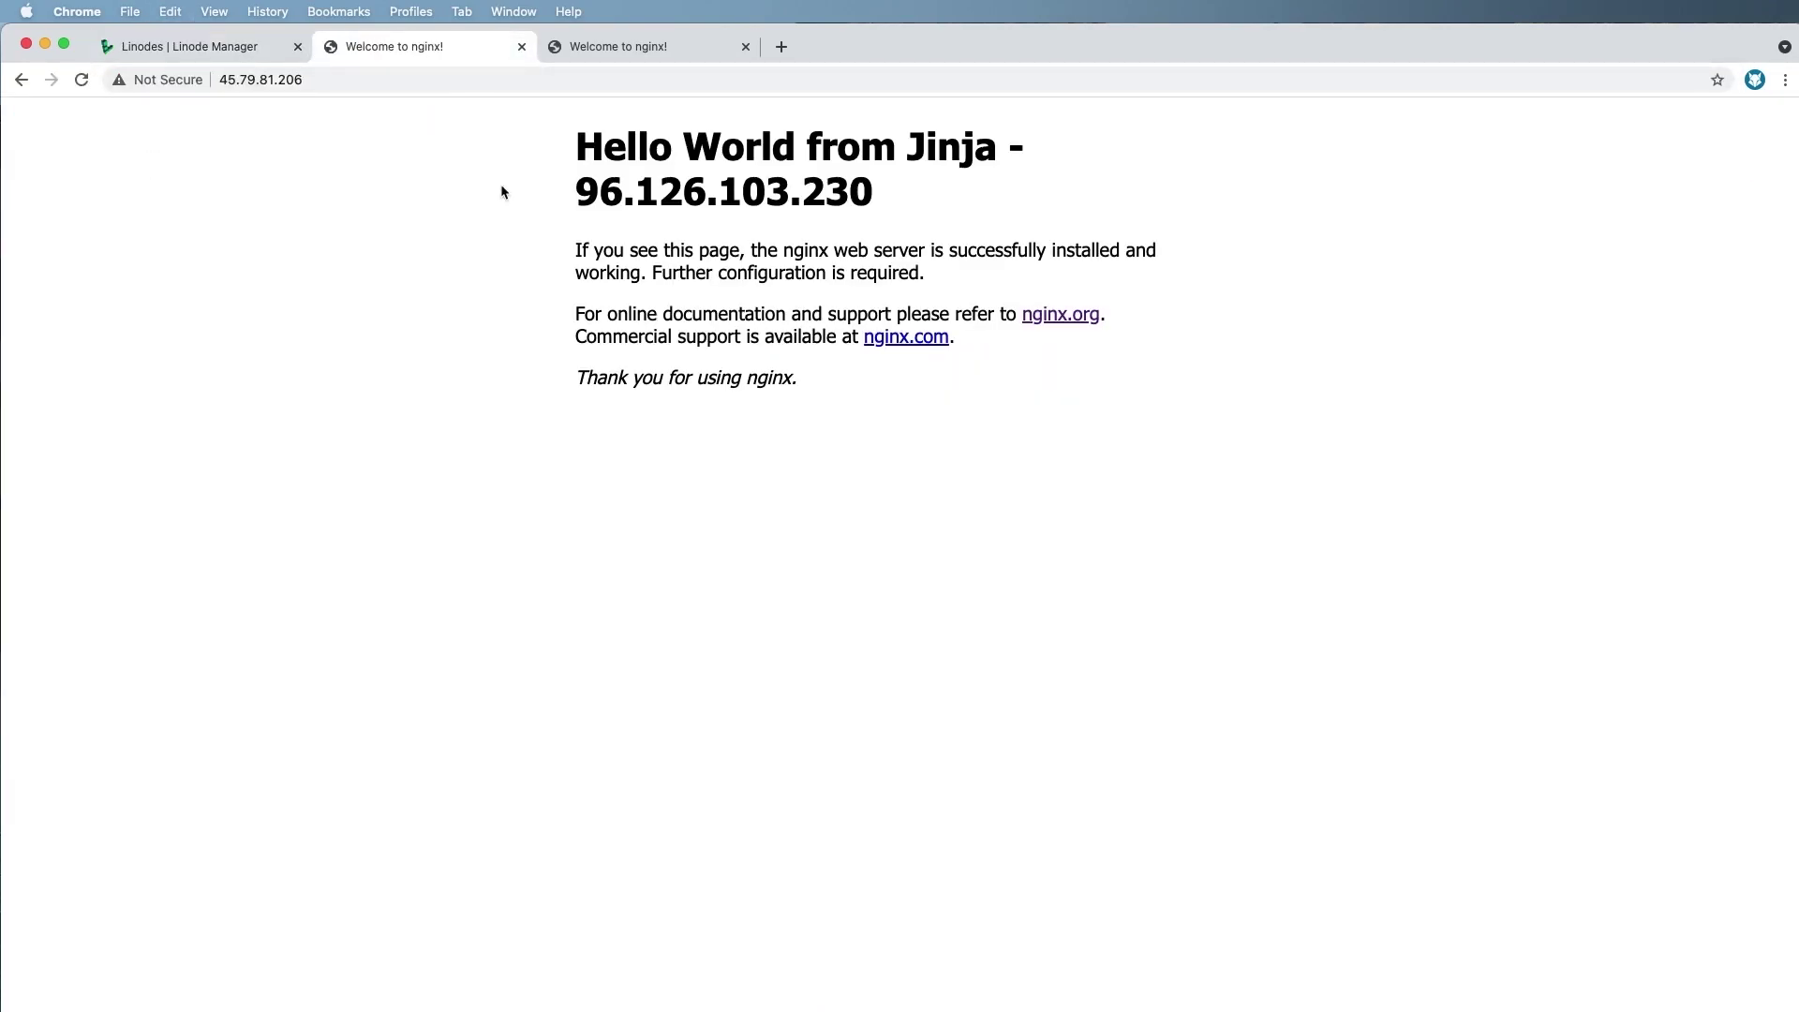
# - Reload the load balancer page repeatedly to check which server IPs appear in the heading
pyautogui.press('super+r')
pyautogui.press('super+r')
pyautogui.press('super+r')
pyautogui.press('super+r')
pyautogui.press('super+r')
pyautogui.press('super+r')
pyautogui.press('super+r')
pyautogui.press('super+r')
pyautogui.press('super+r')
pyautogui.press('super+r')
pyautogui.press('super+r')
pyautogui.press('super+r')
pyautogui.press('super+r')
pyautogui.press('super+r')
pyautogui.press('super+r')
pyautogui.press('super+r')
pyautogui.press('super+r')
pyautogui.press('super+r')
pyautogui.press('super+r')
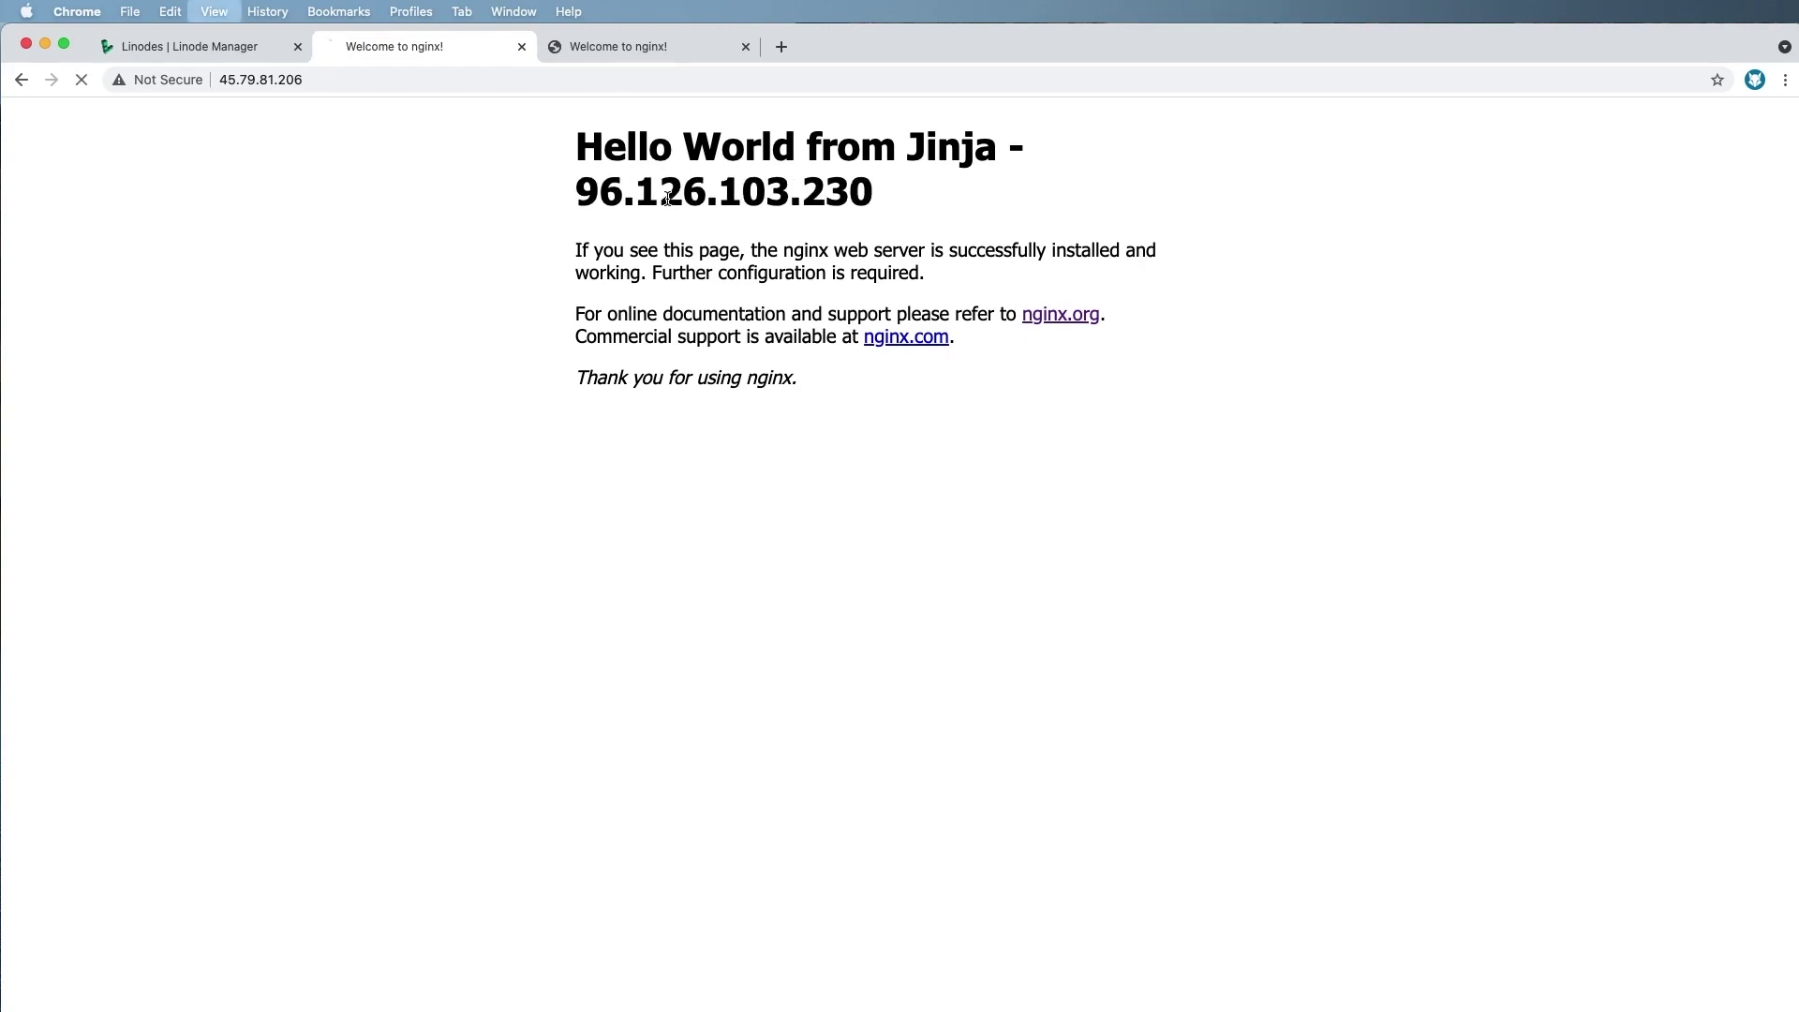
pyautogui.press('super+r')
pyautogui.press('super+r')
pyautogui.press('super+r')
pyautogui.press('super+r')
pyautogui.press('super+r')
pyautogui.press('super+r')
# - Switch to VS Code, show terminal session 3: zsh and recall the git remote add linode2 command
pyautogui.press('super+Tab')
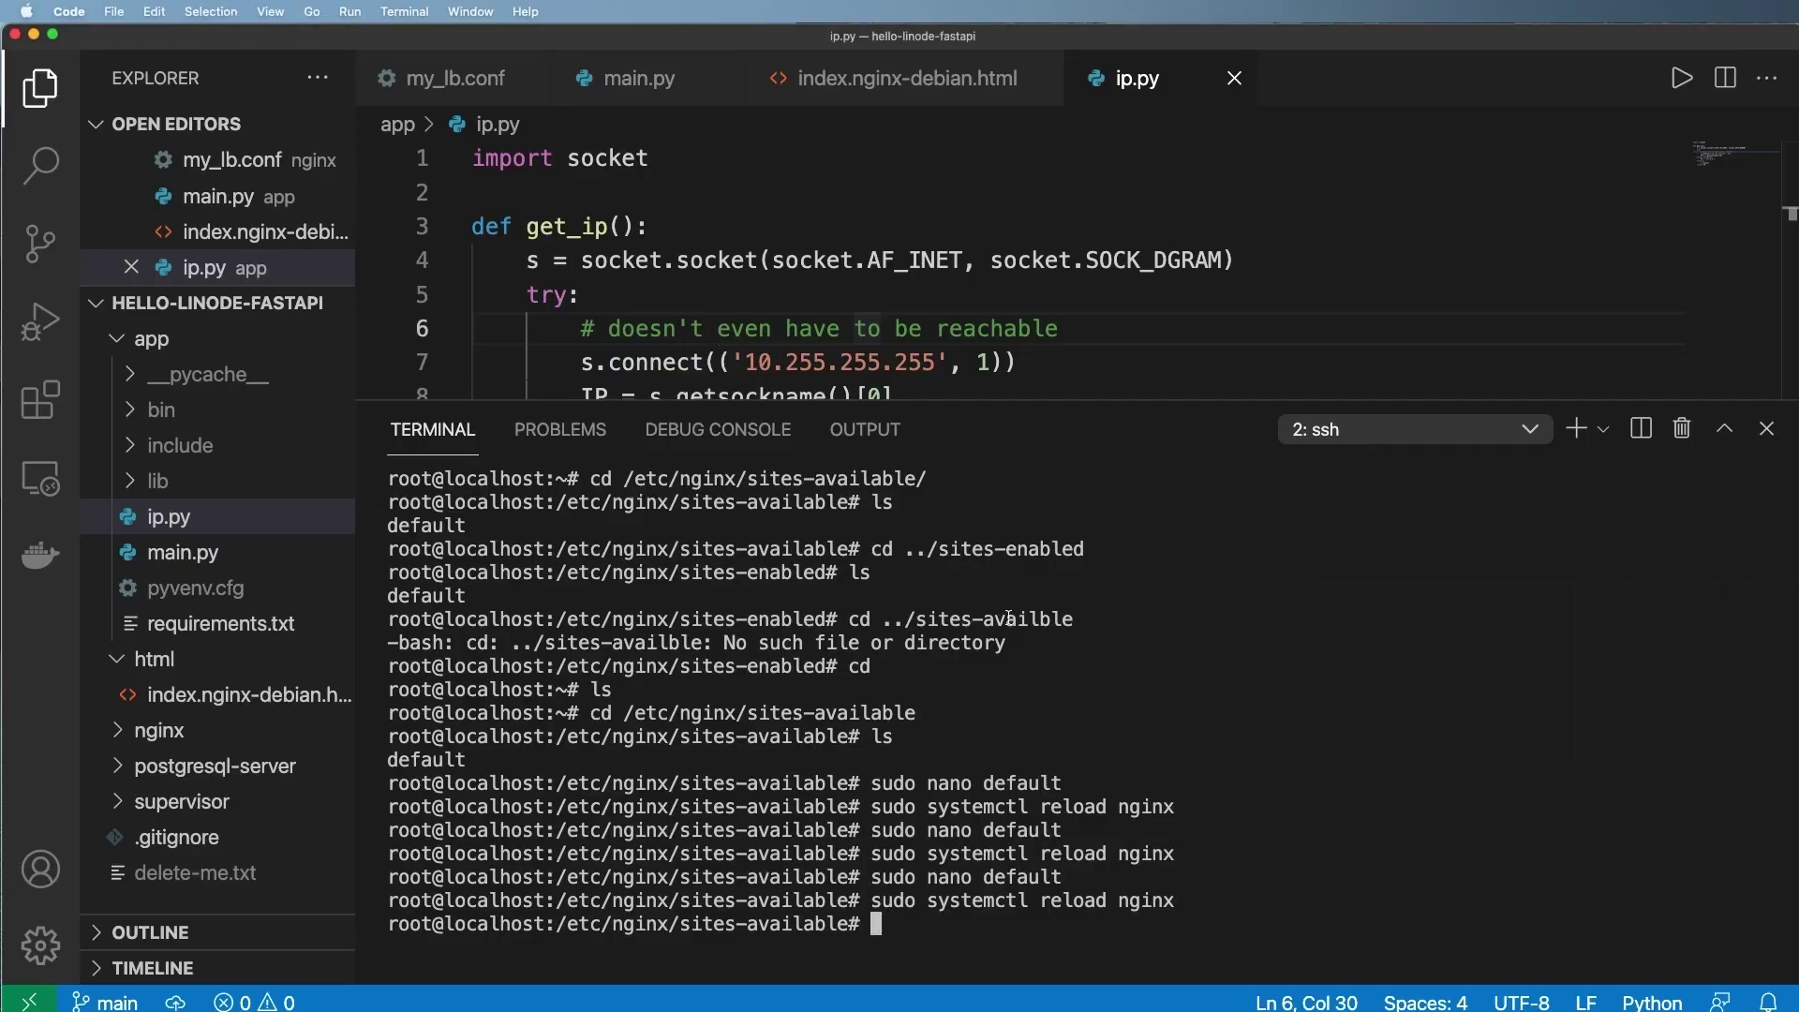
pyautogui.click(1430, 433)
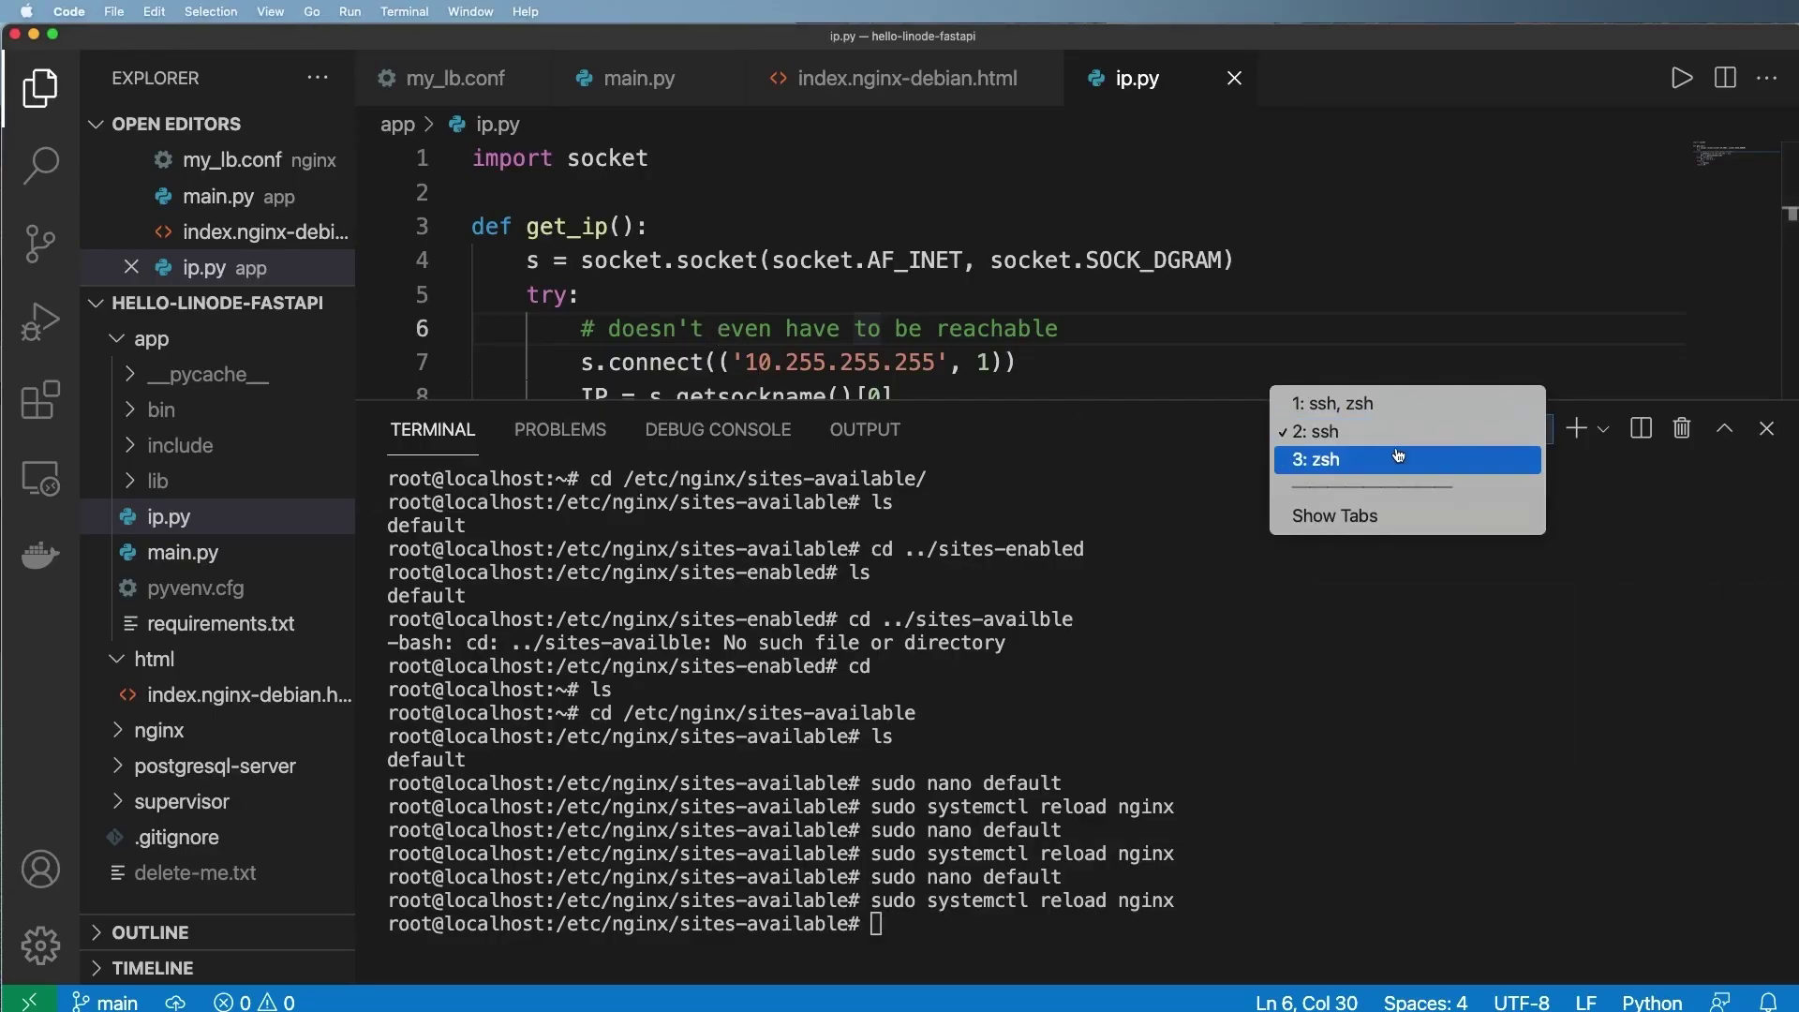
pyautogui.click(1399, 457)
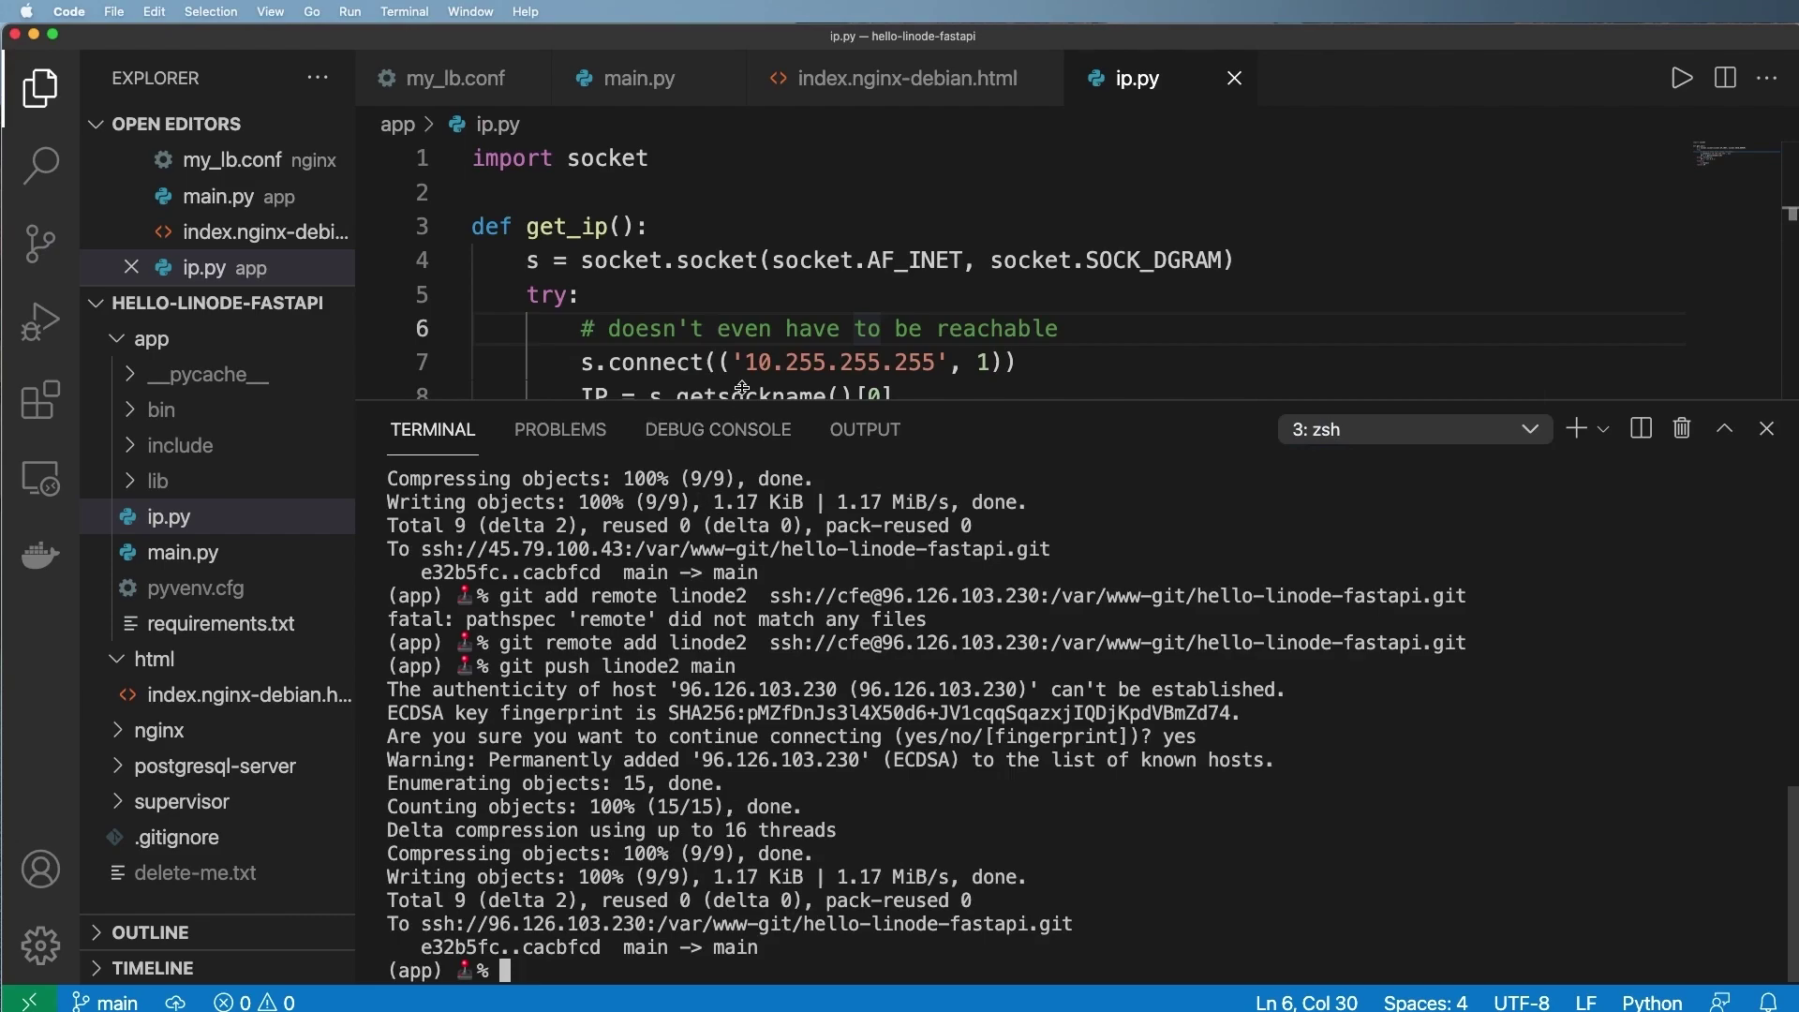
pyautogui.press('Up')
pyautogui.press('Up')
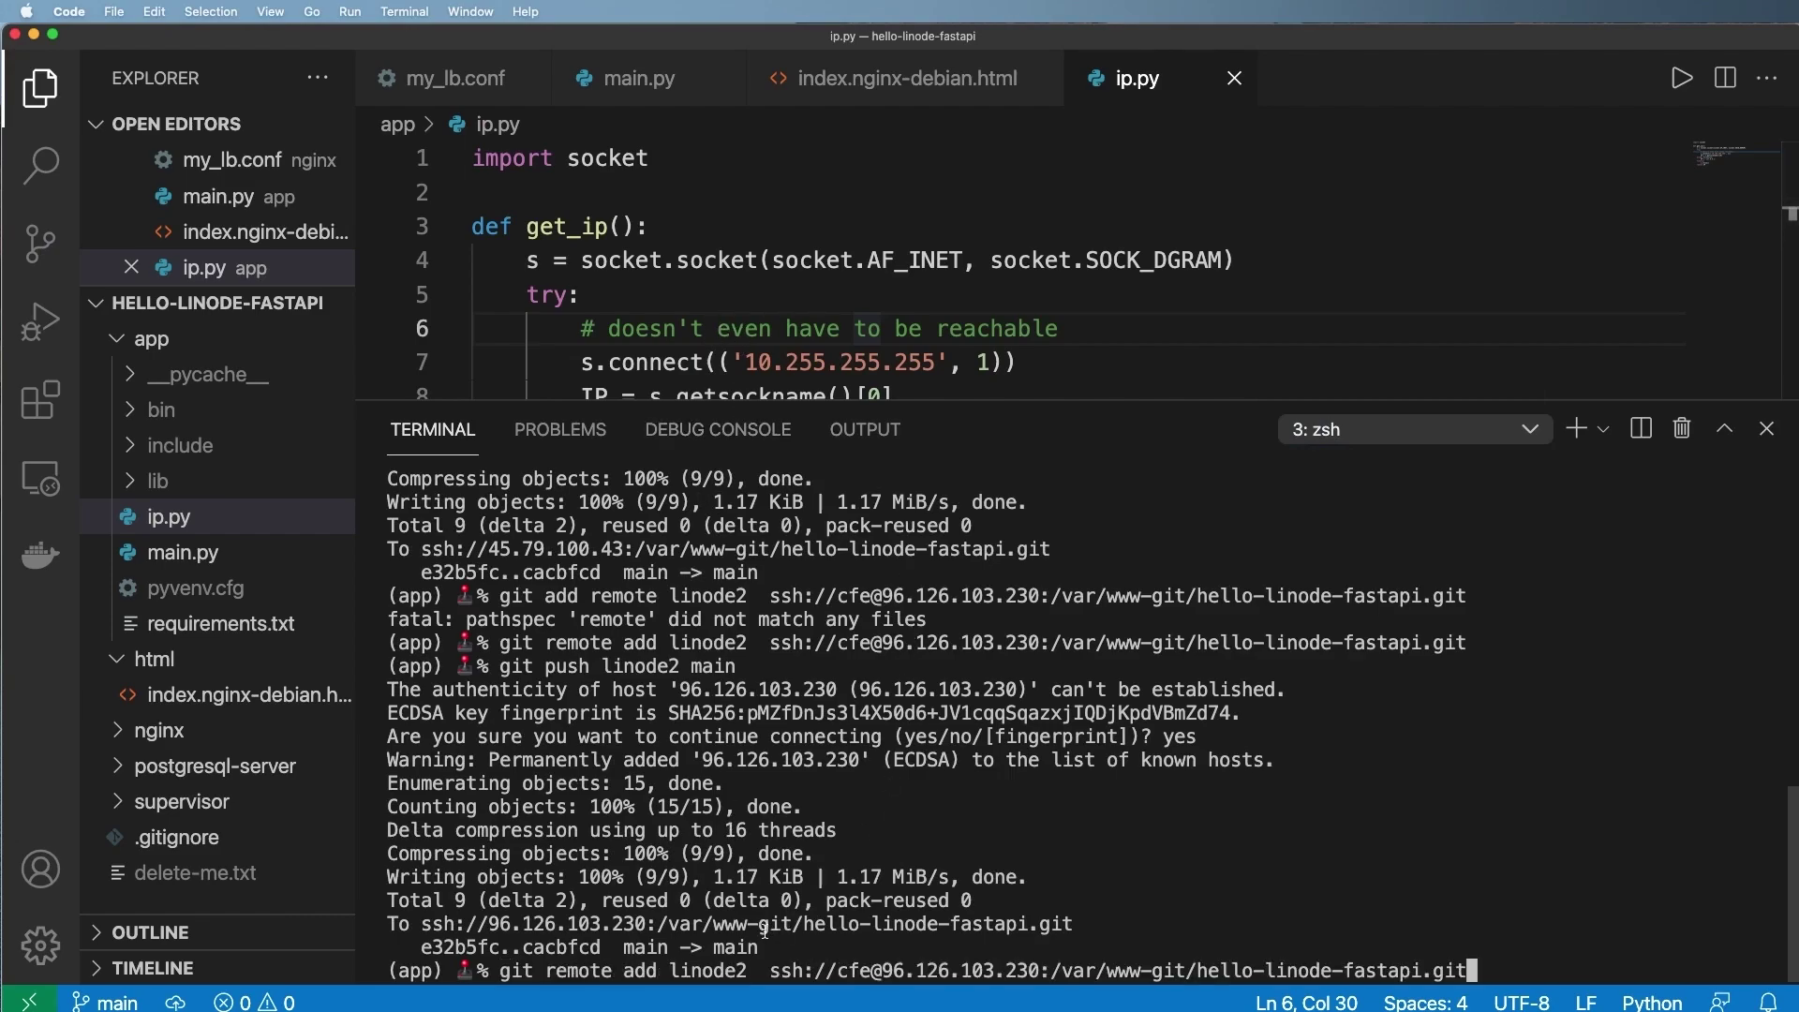
# - Remove the IP address between cfe@ and the colon in the recalled git remote add command
pyautogui.click(950, 435)
pyautogui.click(950, 656)
pyautogui.press('Left')
pyautogui.press('Left')
pyautogui.press('Left')
pyautogui.press('Left')
pyautogui.press('Left')
pyautogui.press('Left')
pyautogui.press('Left')
pyautogui.press('Left')
pyautogui.press('Left')
pyautogui.press('Left')
pyautogui.press('Left')
pyautogui.press('Left')
pyautogui.press('Left')
pyautogui.press('Left')
pyautogui.press('Left')
pyautogui.press('Left')
pyautogui.press('Left')
pyautogui.press('Left')
pyautogui.press('Left')
pyautogui.press('Left')
pyautogui.press('Left')
pyautogui.press('Left')
pyautogui.press('Left')
pyautogui.press('Left')
pyautogui.press('Left')
pyautogui.press('Left')
pyautogui.press('Left')
pyautogui.press('Left')
pyautogui.press('Left')
pyautogui.press('Left')
pyautogui.press('Left')
pyautogui.press('Left')
pyautogui.press('Left')
pyautogui.press('Left')
pyautogui.press('BackSpace')
pyautogui.press('BackSpace')
pyautogui.press('BackSpace')
pyautogui.press('BackSpace')
pyautogui.press('BackSpace')
pyautogui.press('BackSpace')
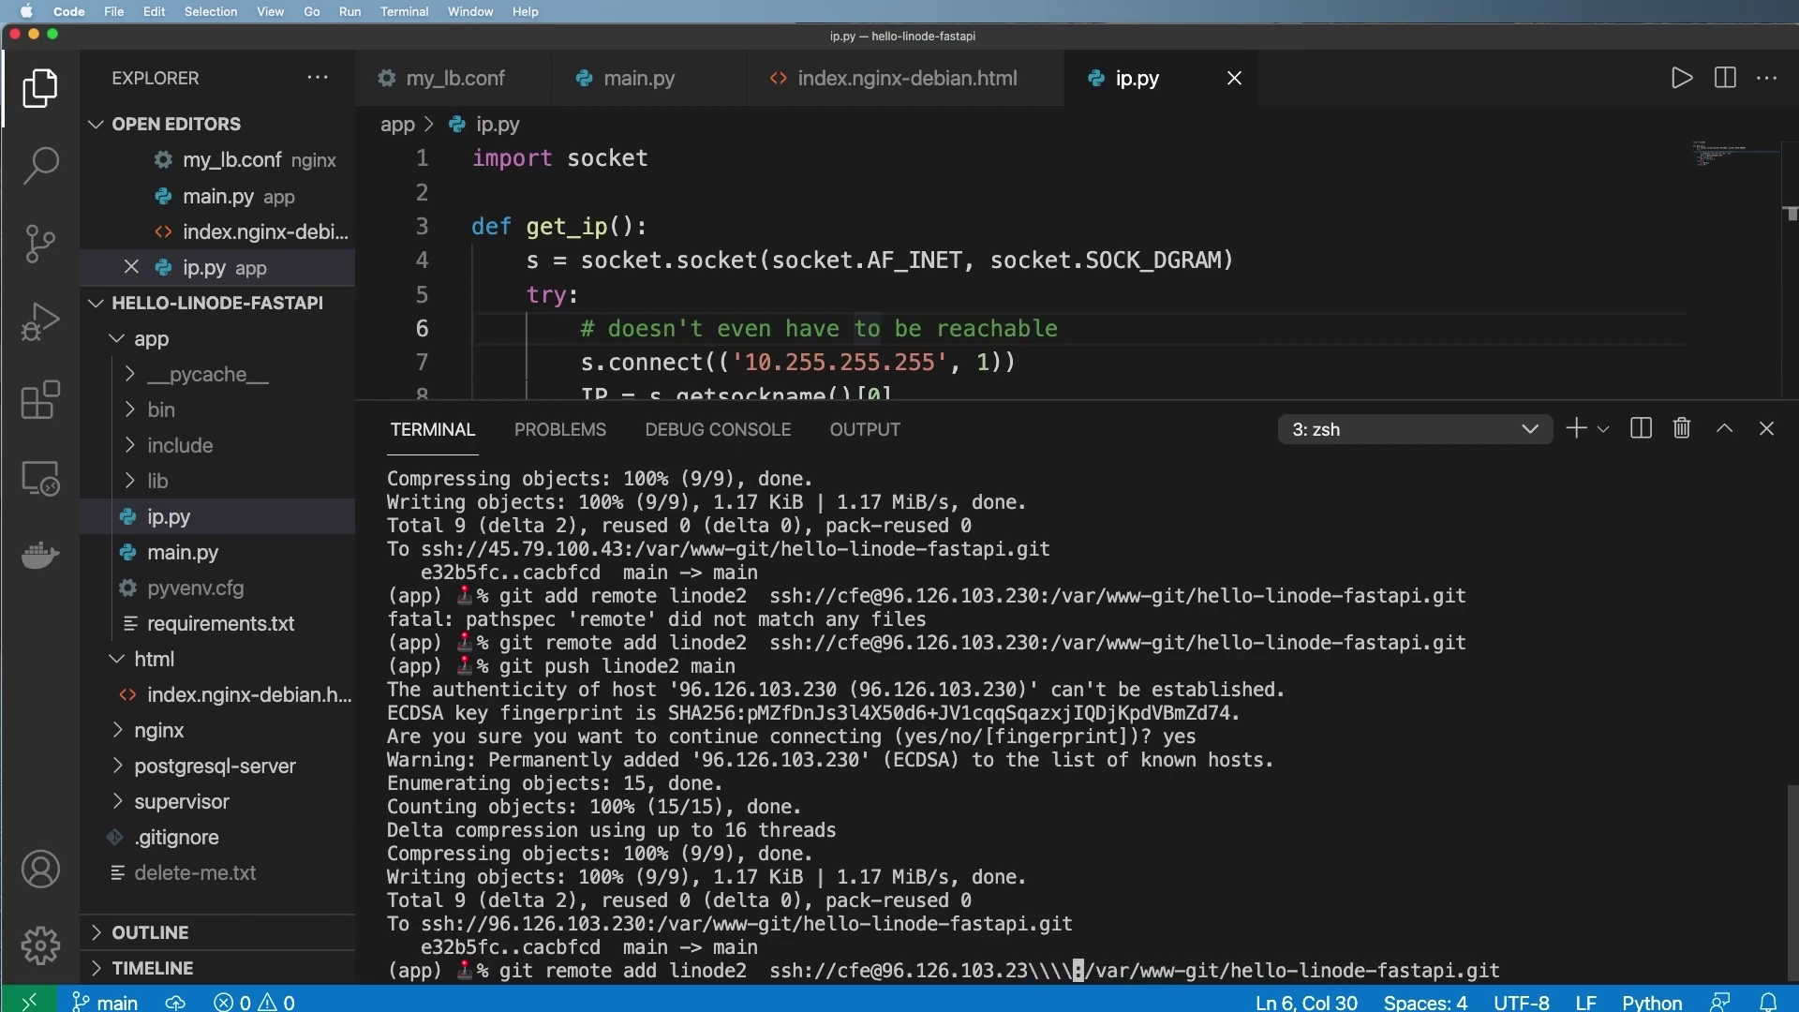
pyautogui.press('BackSpace')
pyautogui.press('BackSpace')
pyautogui.press('BackSpace')
pyautogui.press('BackSpace')
pyautogui.press('BackSpace')
pyautogui.press('BackSpace')
pyautogui.press('BackSpace')
pyautogui.press('BackSpace')
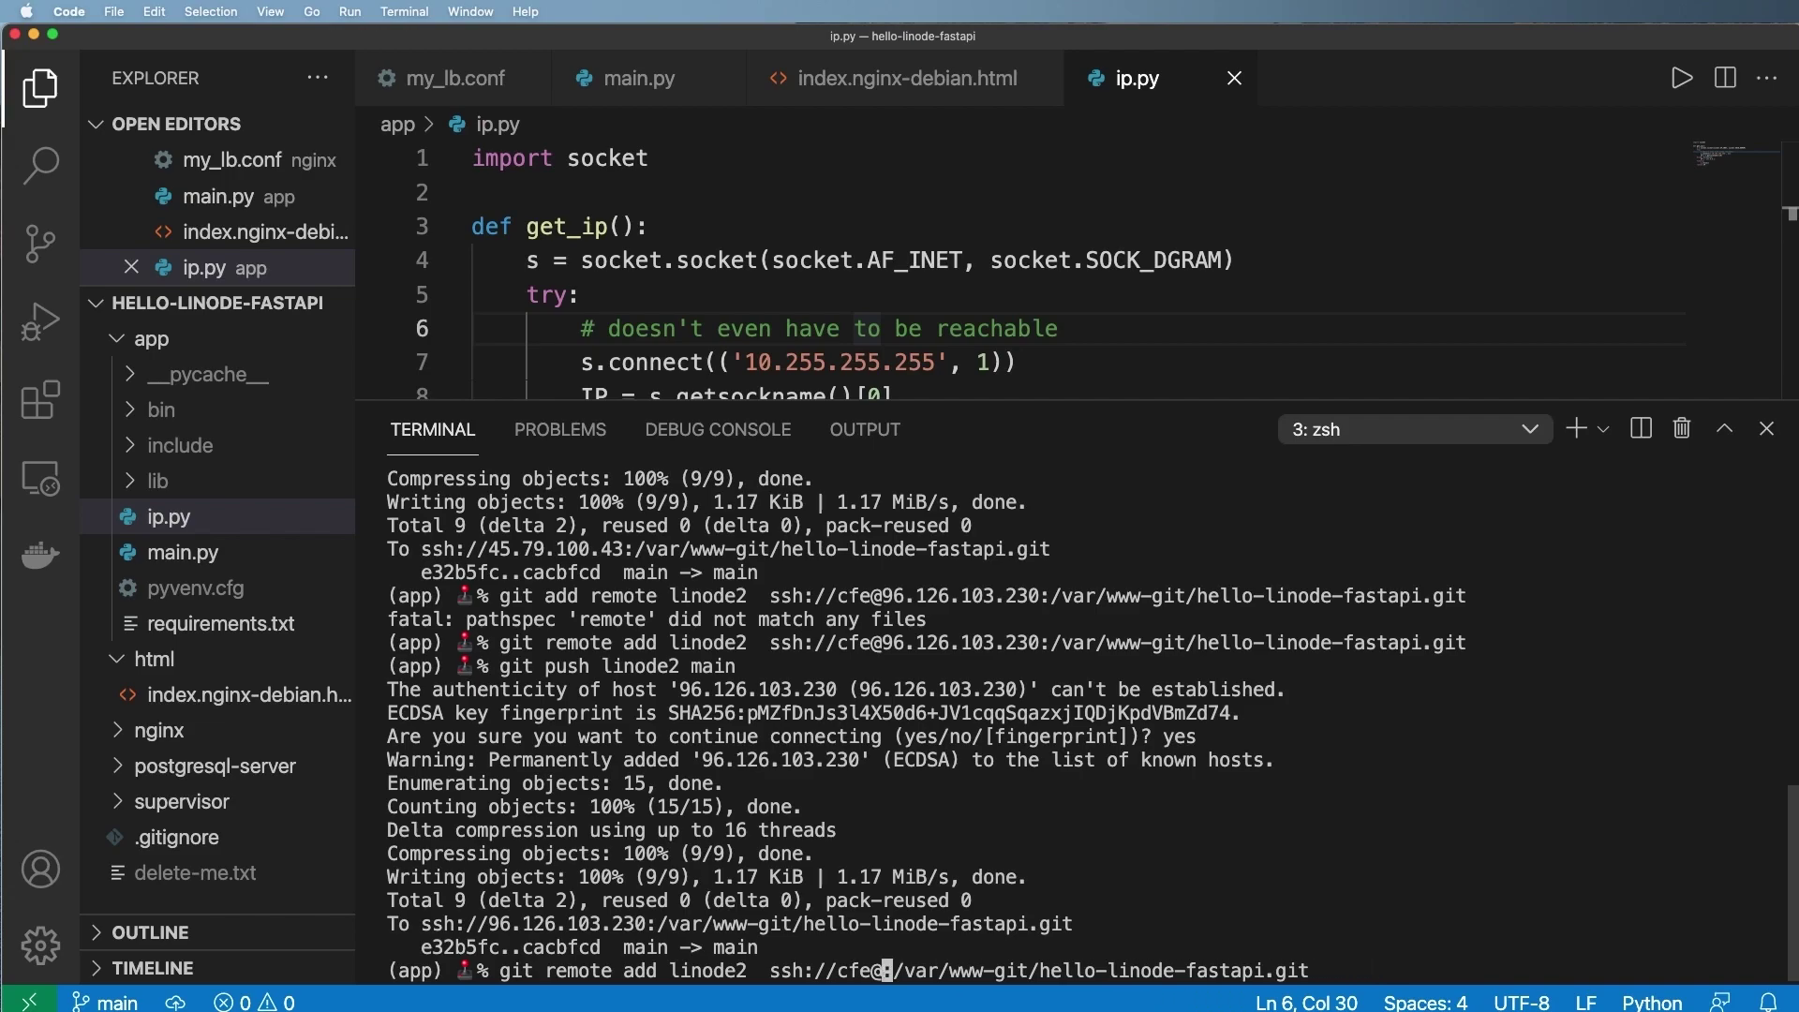
# - Copy webapp-server-3's IP address from the Linodes list in Chrome and paste it after cfe@ in the VS Code terminal command
pyautogui.press('super+Tab')
pyautogui.press('super+Tab')
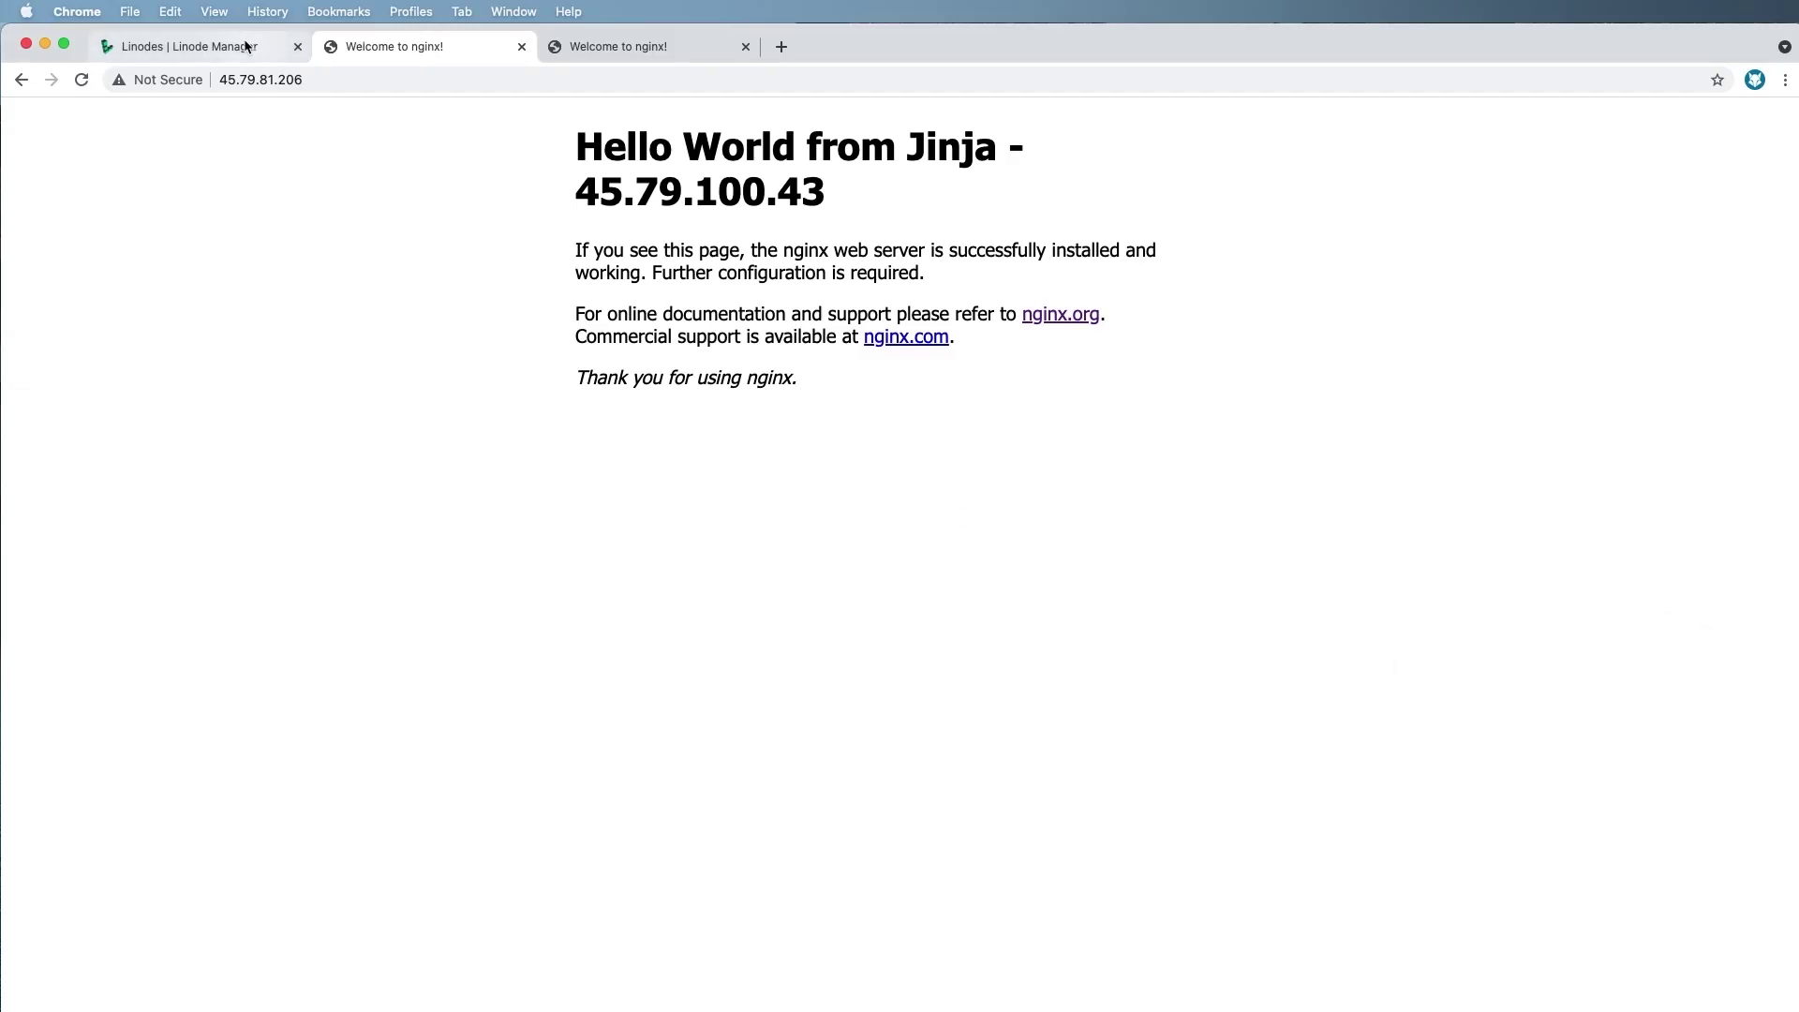
pyautogui.click(187, 45)
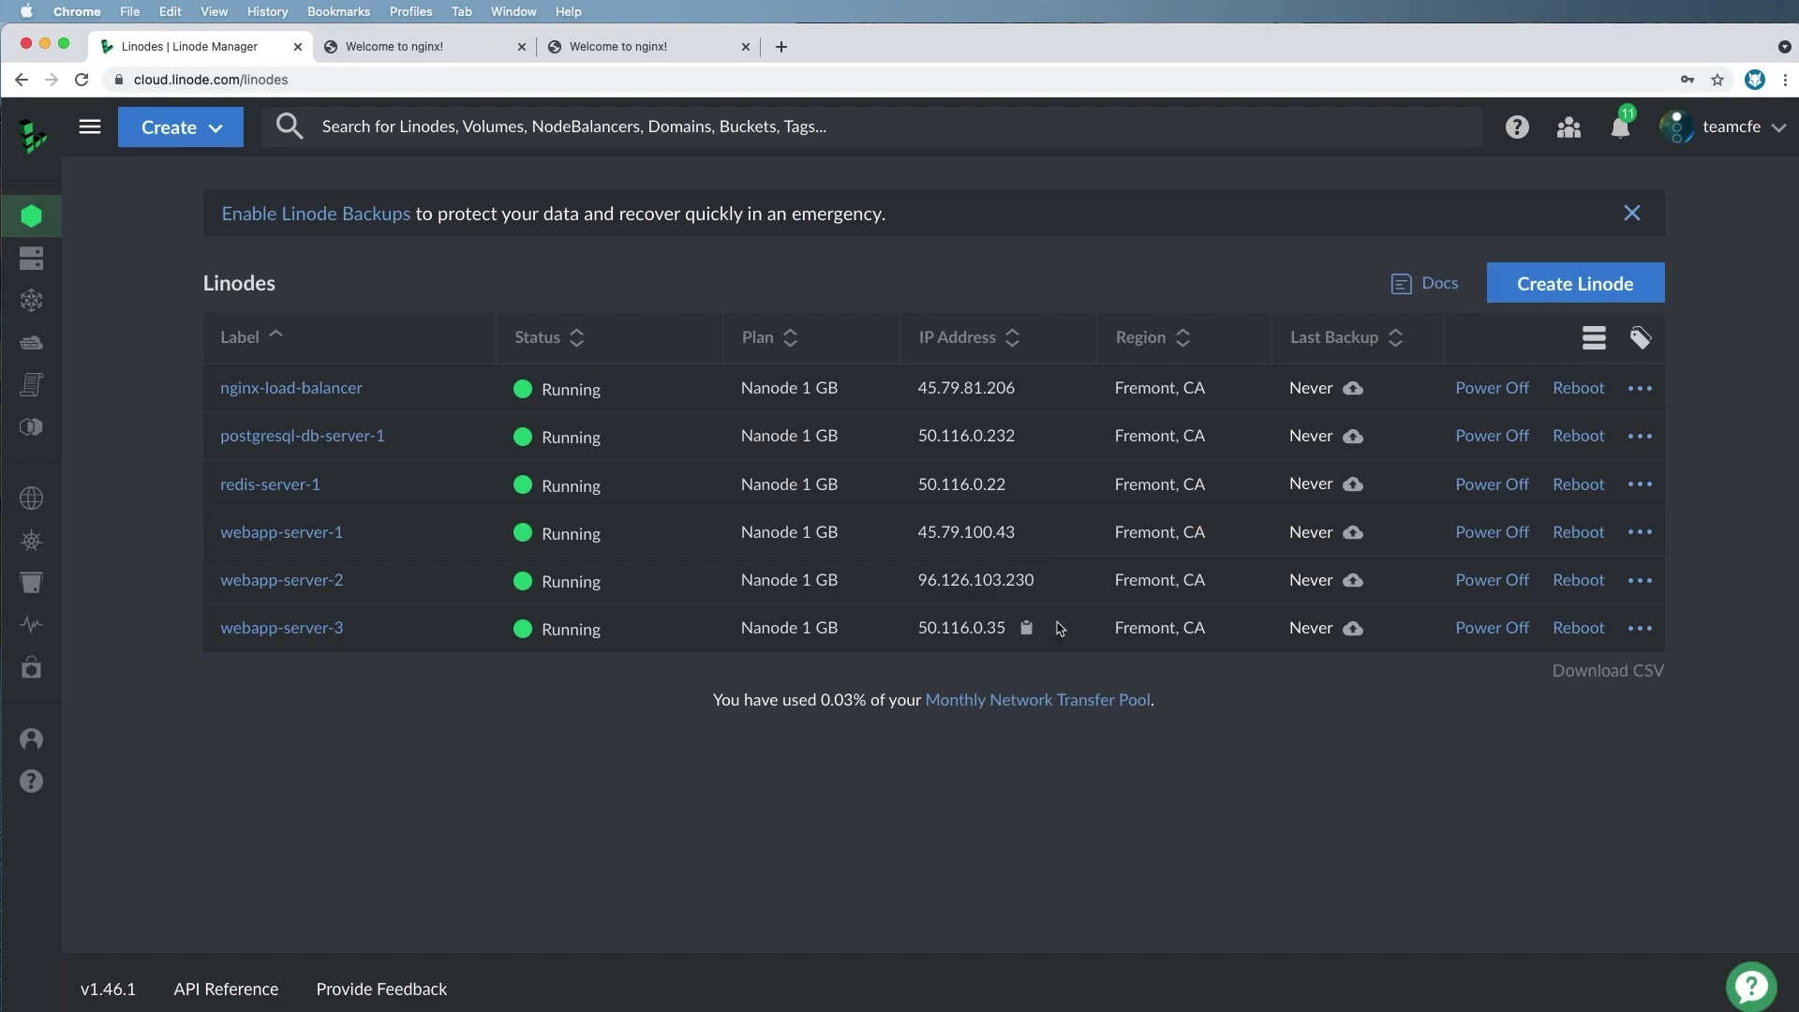
pyautogui.click(1029, 630)
pyautogui.press('super+Tab')
pyautogui.press('super+v')
# - Change the remote name in the command to linode3 and run it to add the webapp-server-3 Git remote
pyautogui.press('Left')
pyautogui.press('Left')
pyautogui.press('Left')
pyautogui.press('Left')
pyautogui.press('Left')
pyautogui.press('Left')
pyautogui.press('Left')
pyautogui.press('Left')
pyautogui.press('Left')
pyautogui.press('Left')
pyautogui.press('Left')
pyautogui.press('Left')
pyautogui.press('Left')
pyautogui.press('Left')
pyautogui.press('Left')
pyautogui.press('Left')
pyautogui.press('Left')
pyautogui.press('Left')
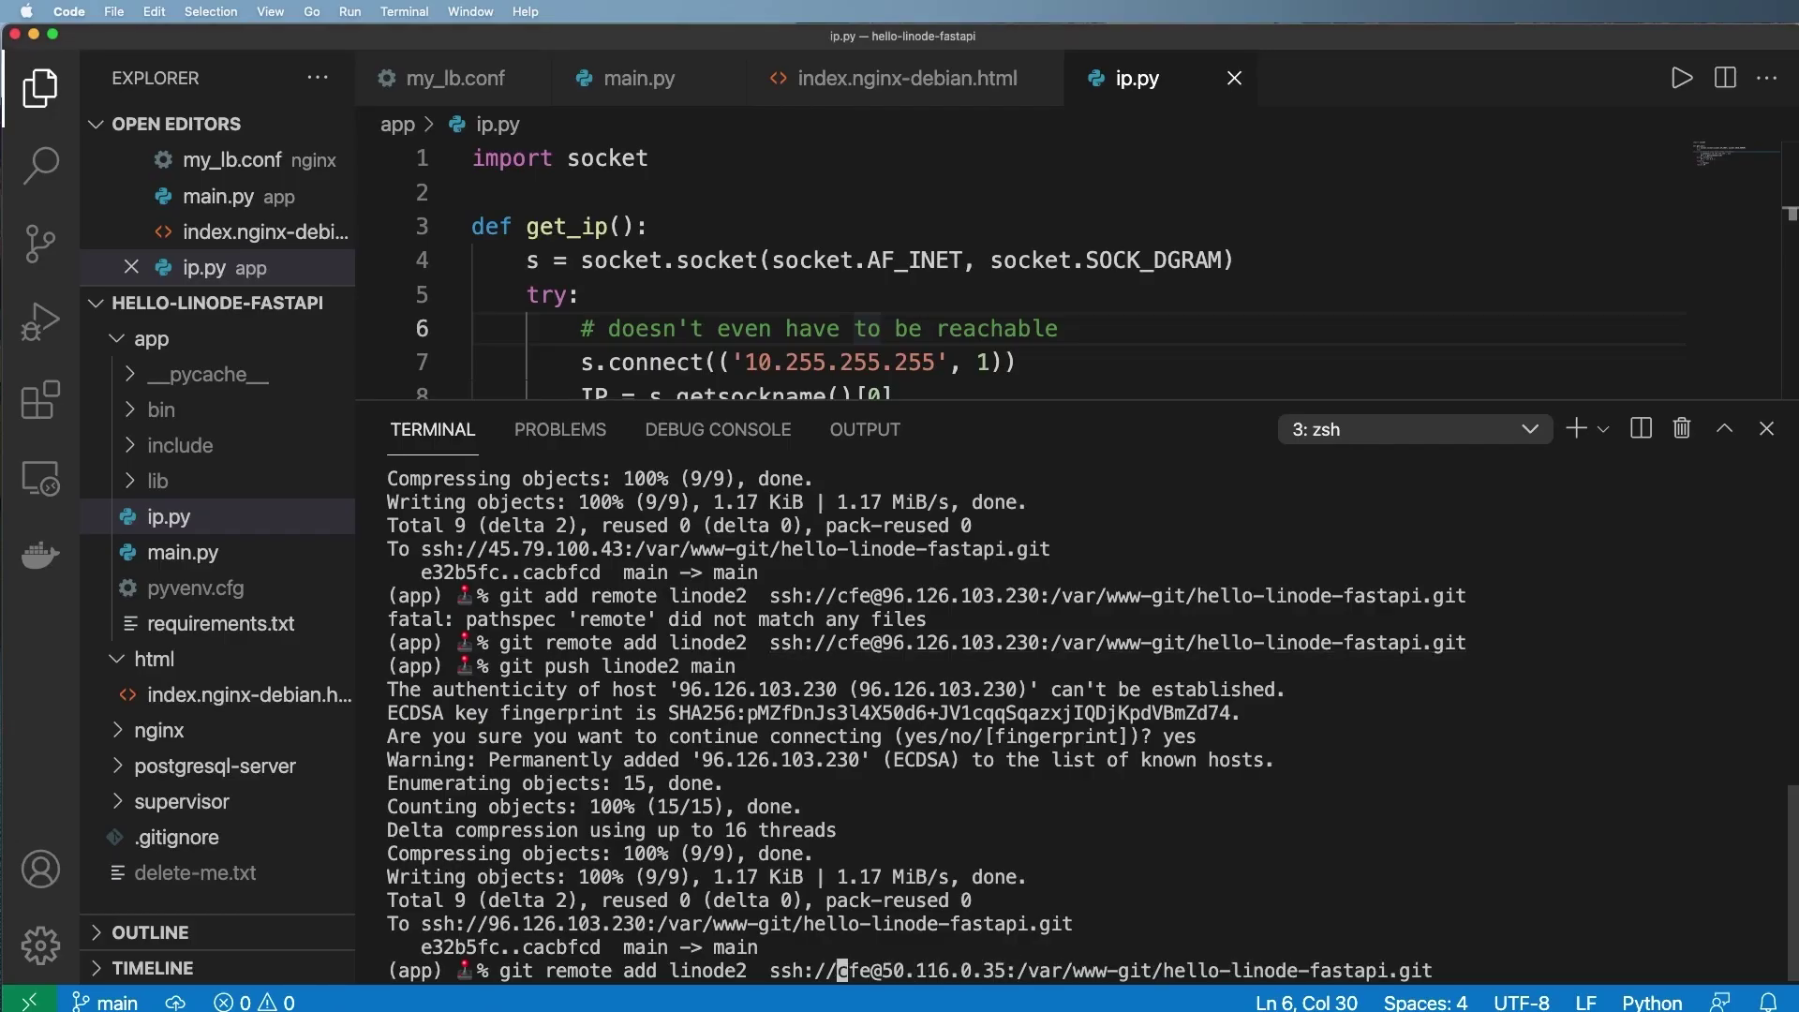
pyautogui.press('BackSpace')
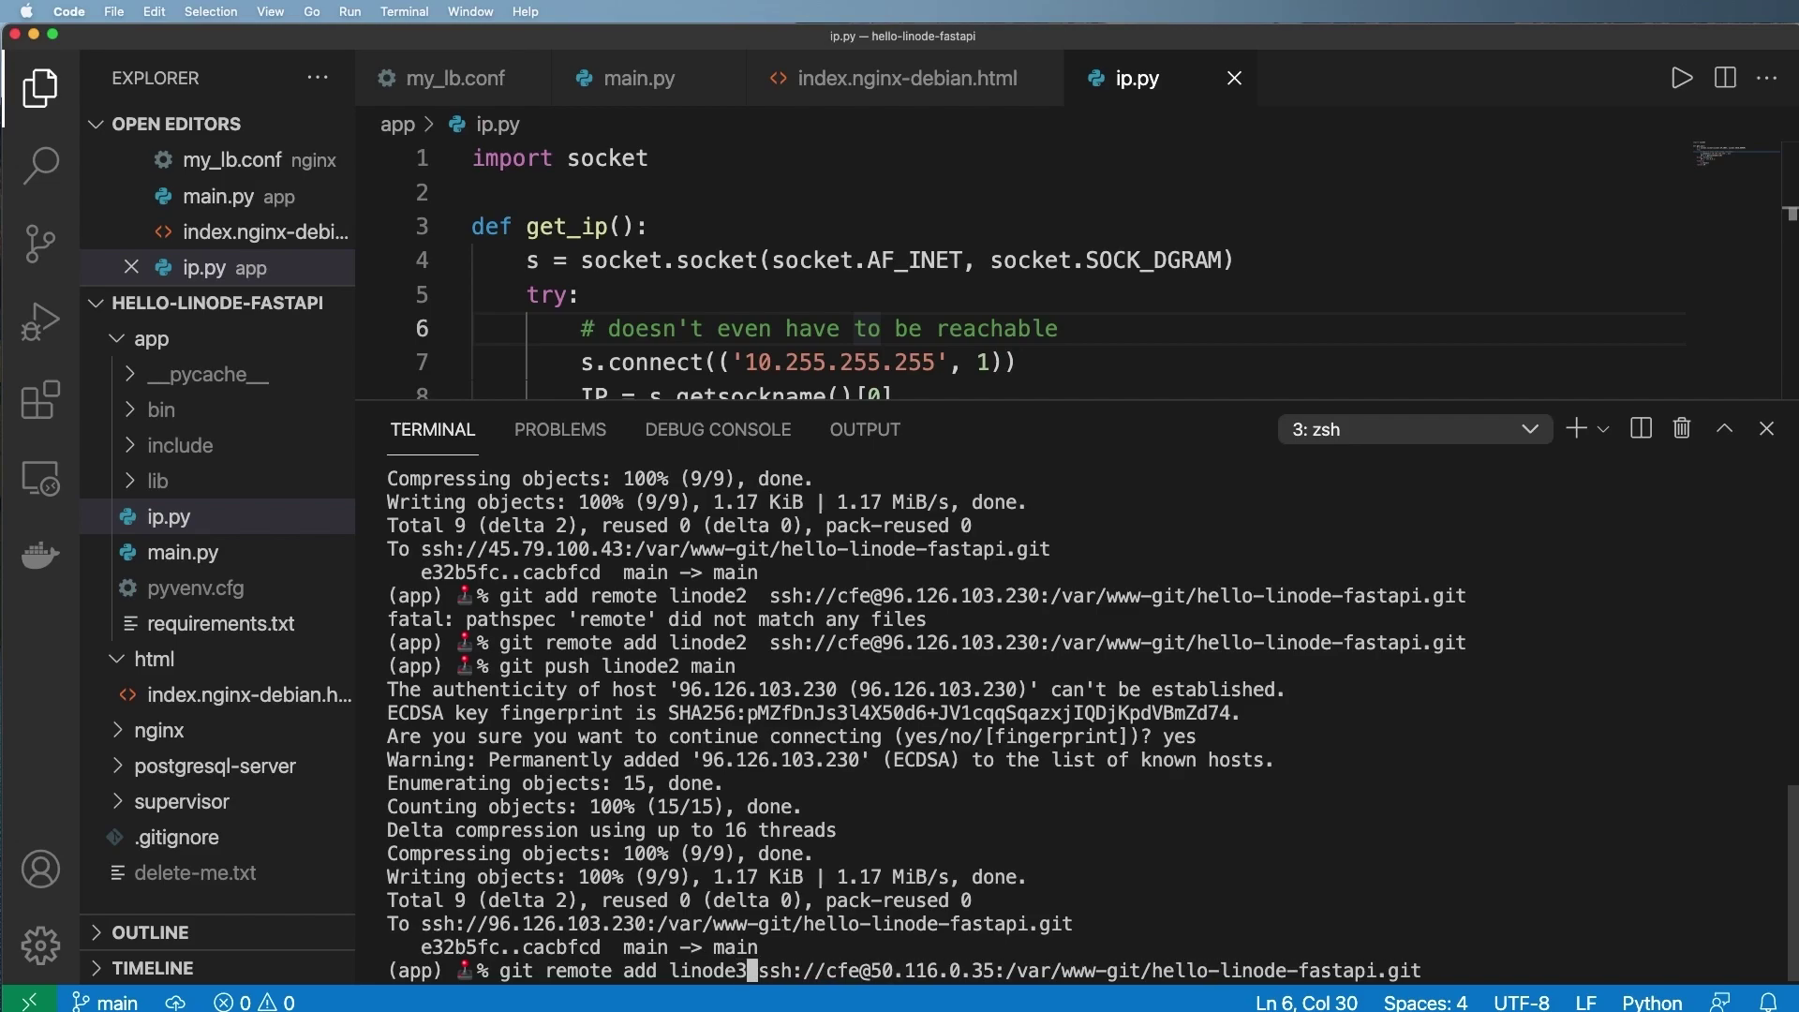
pyautogui.press('Return')
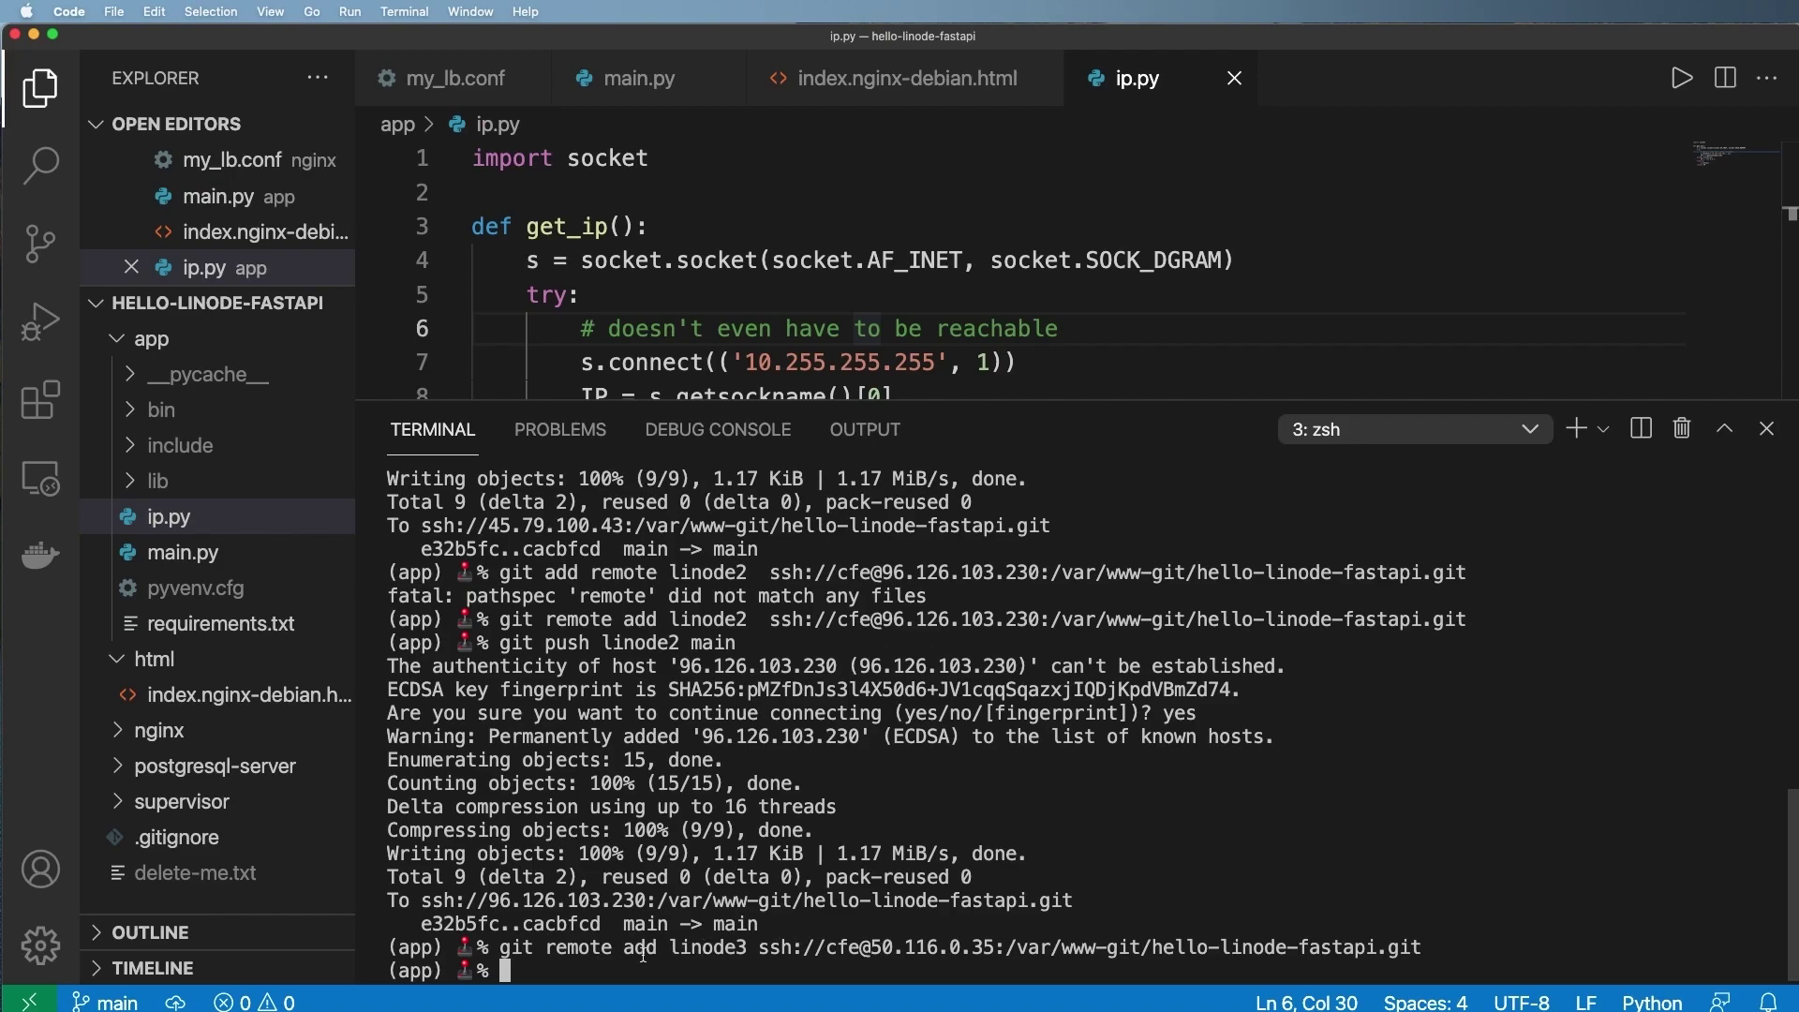
# - Push the repository to the linode remote with git push linode
pyautogui.doubleClick(598, 948)
pyautogui.click(734, 940)
pyautogui.write('git push linode')
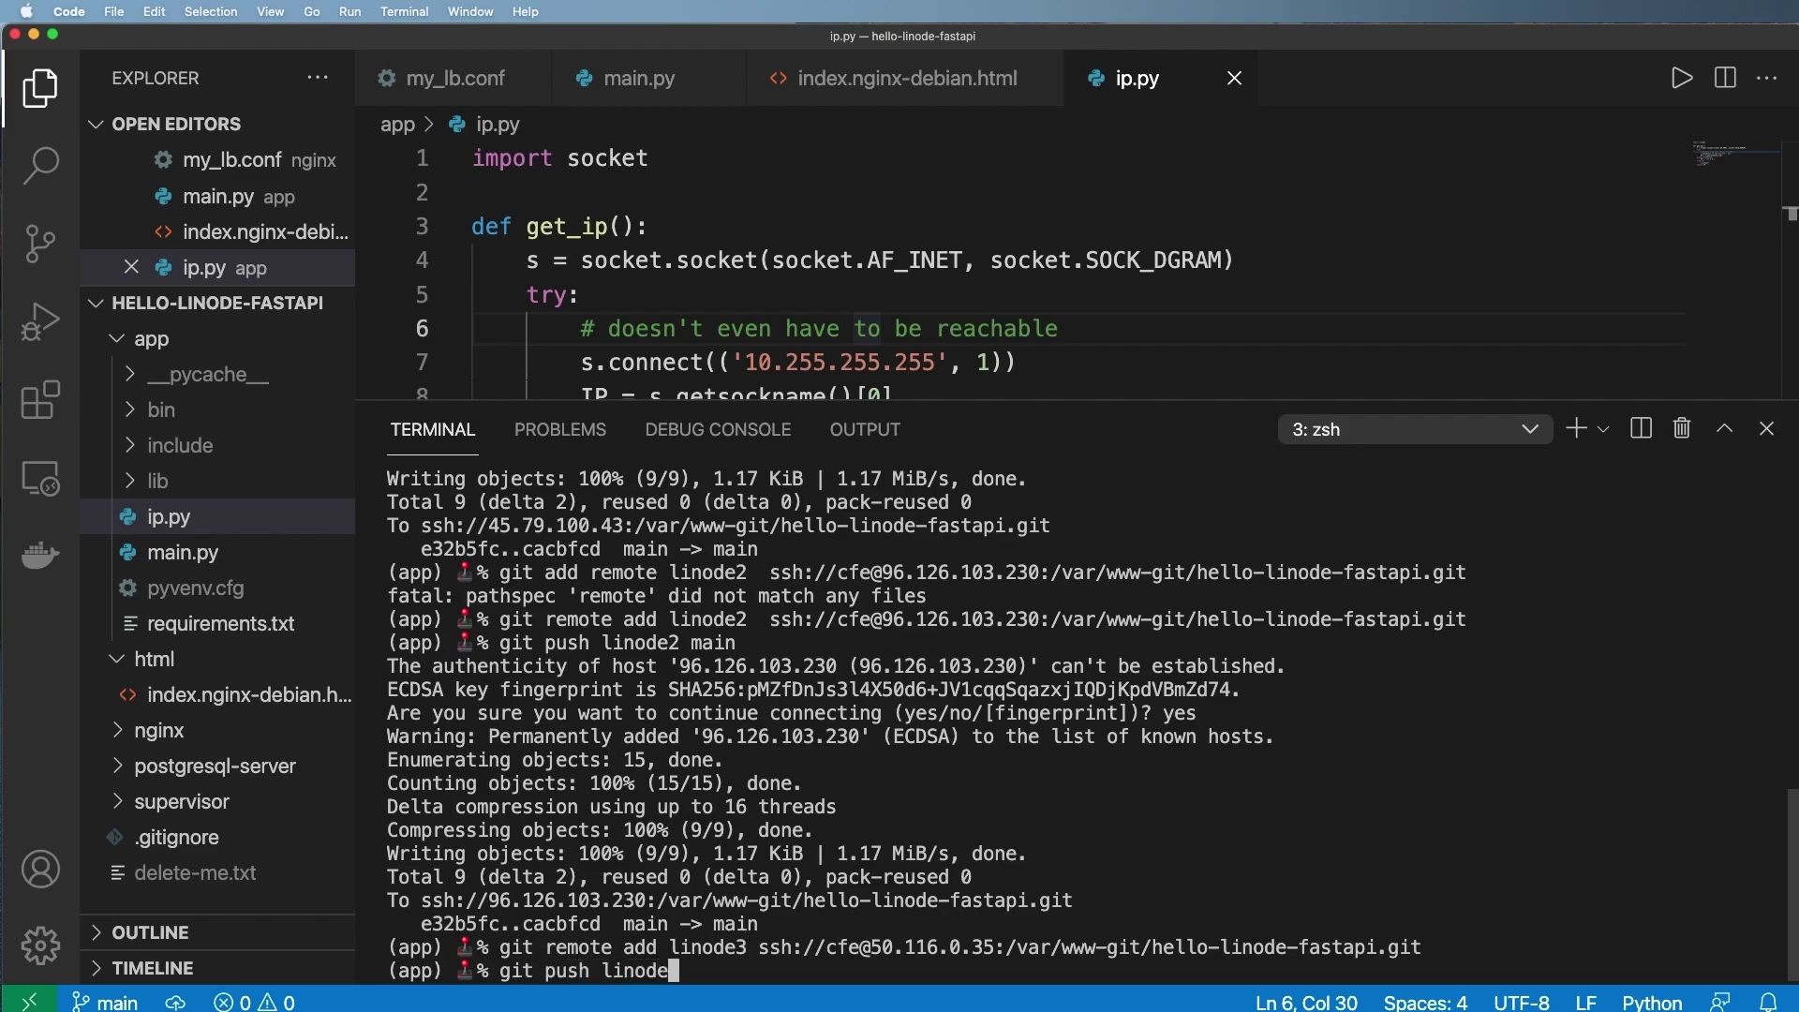
pyautogui.press('Return')
# - Push the repository to the second web server's remote with git push linode2
pyautogui.press('Up')
pyautogui.press('BackSpace')
pyautogui.press('BackSpace')
pyautogui.press('BackSpace')
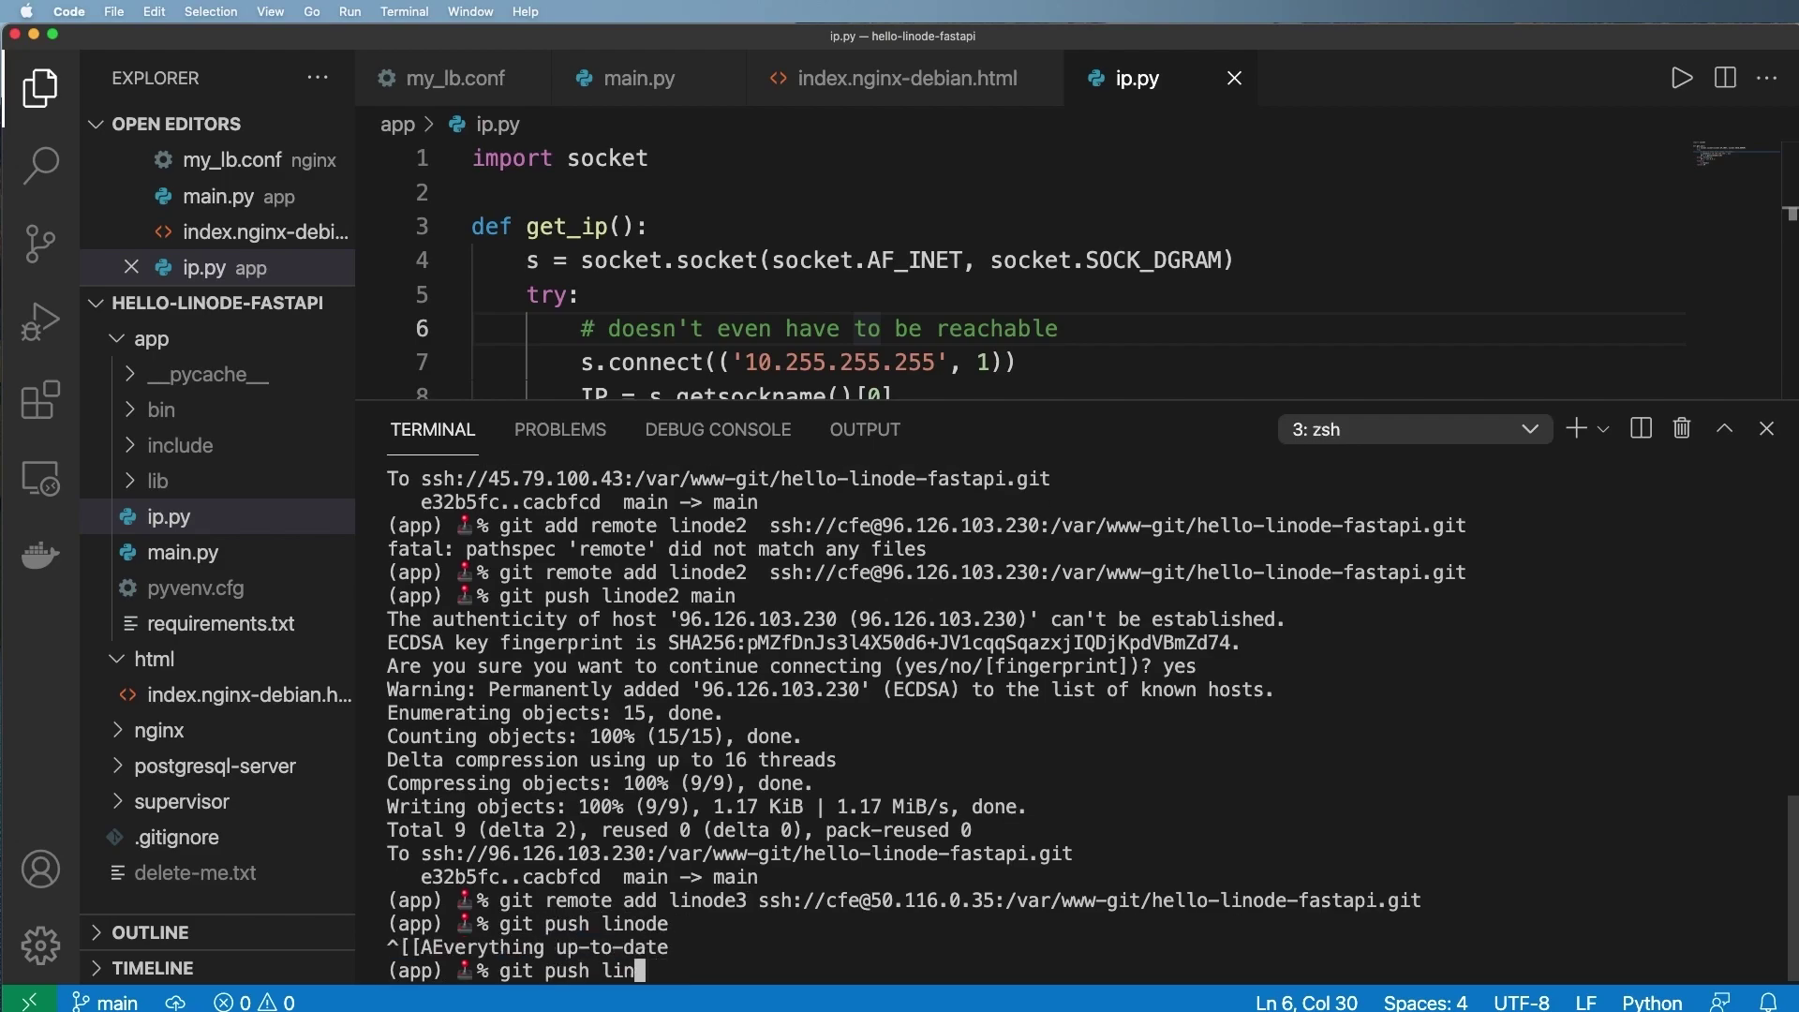
pyautogui.write('ode2')
pyautogui.press('Return')
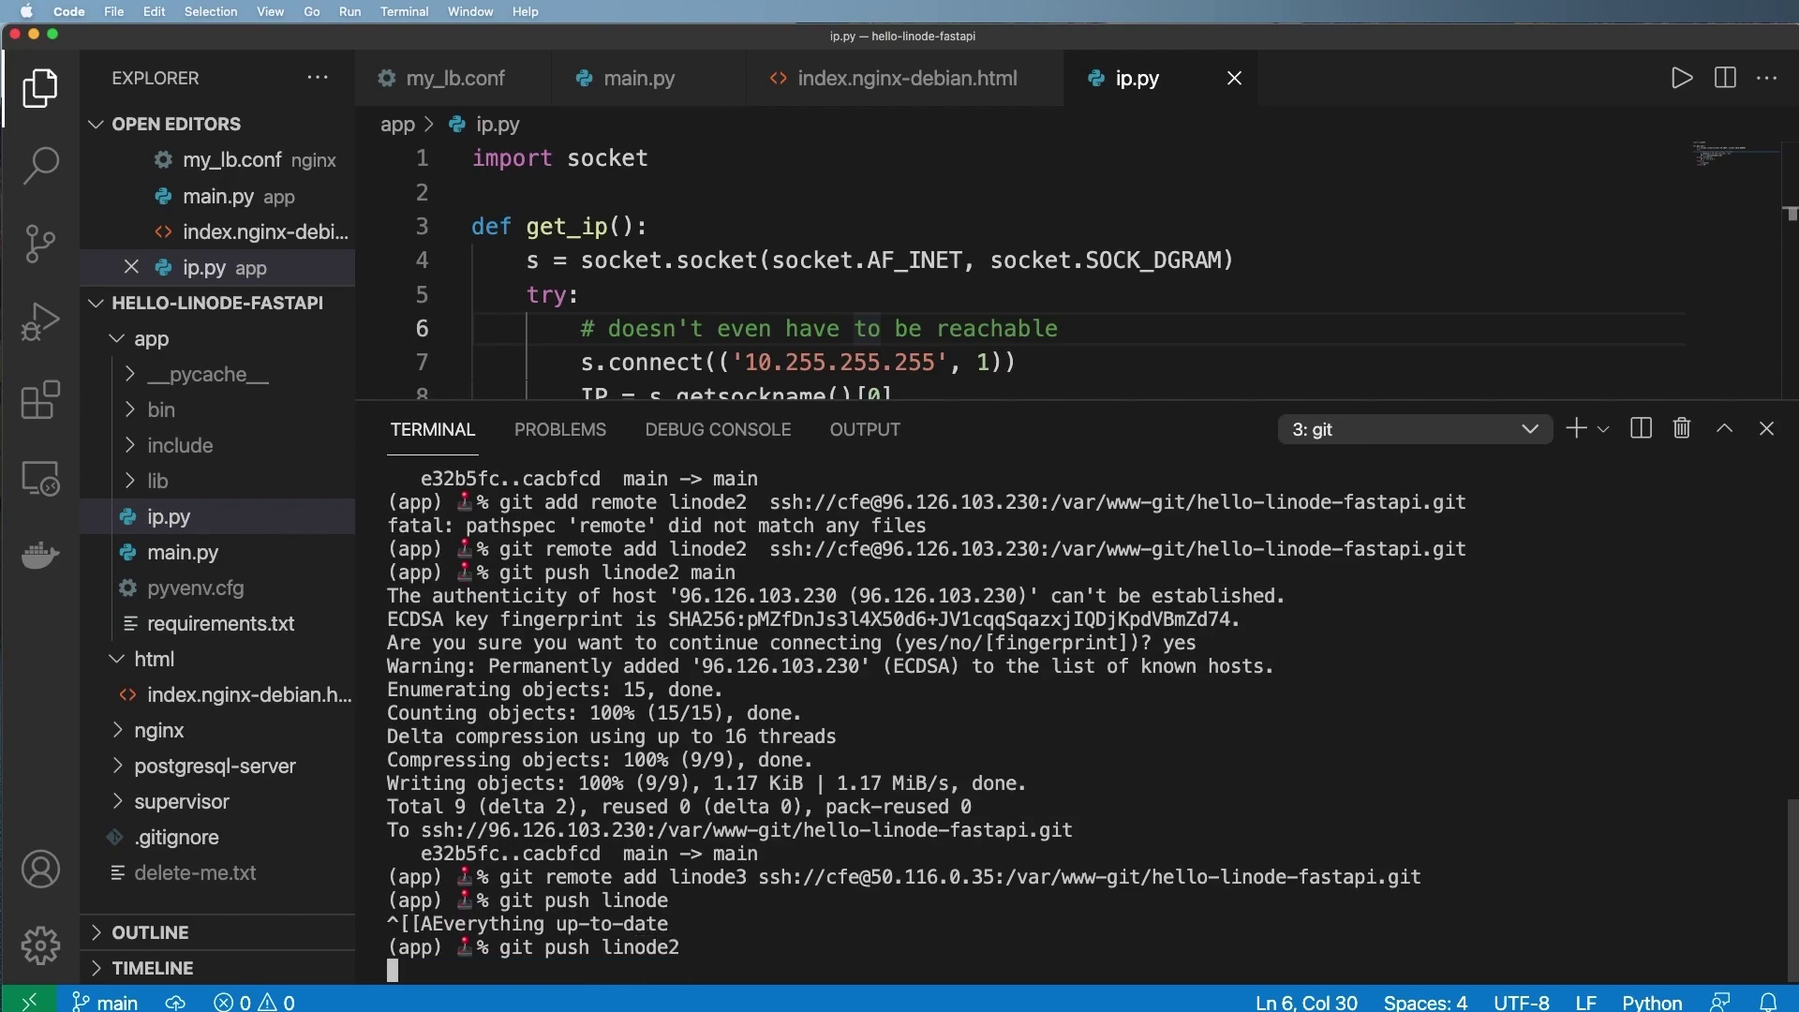
# - Push the repository to the third web server with git push linode3, answering yes to trust its host key
pyautogui.press('Up')
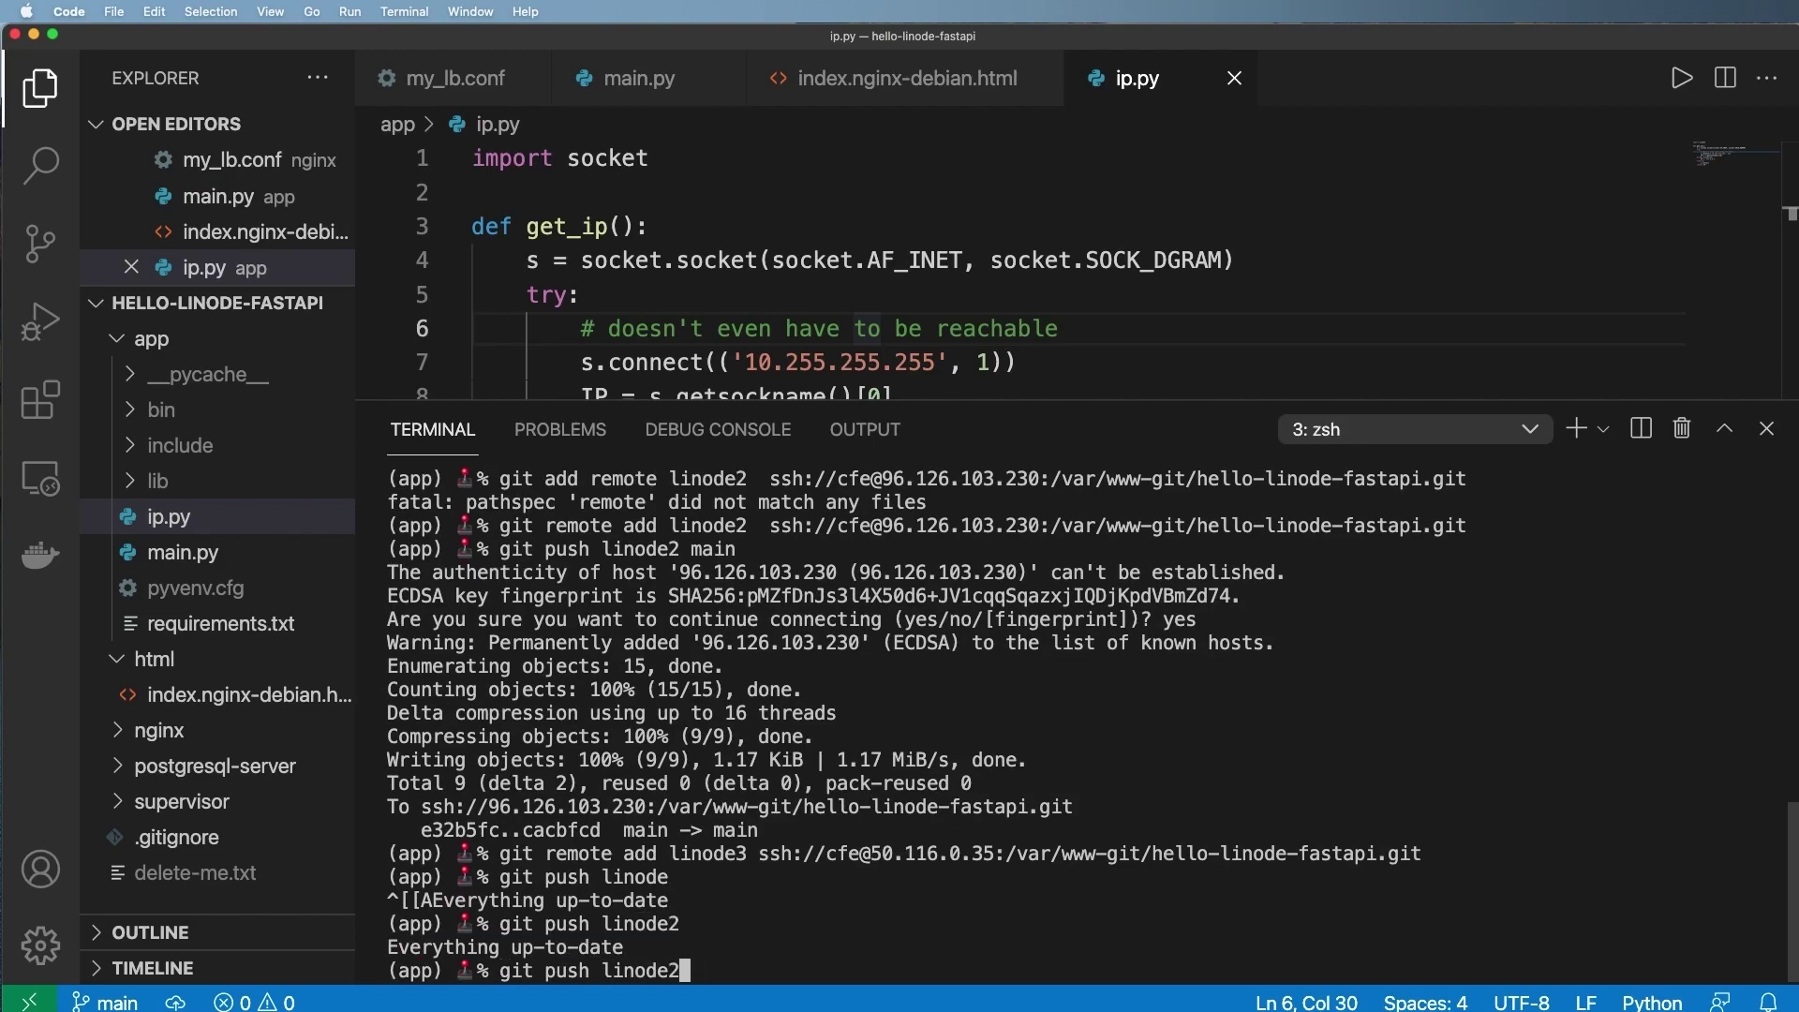
pyautogui.press('BackSpace')
pyautogui.write('3')
pyautogui.press('Return')
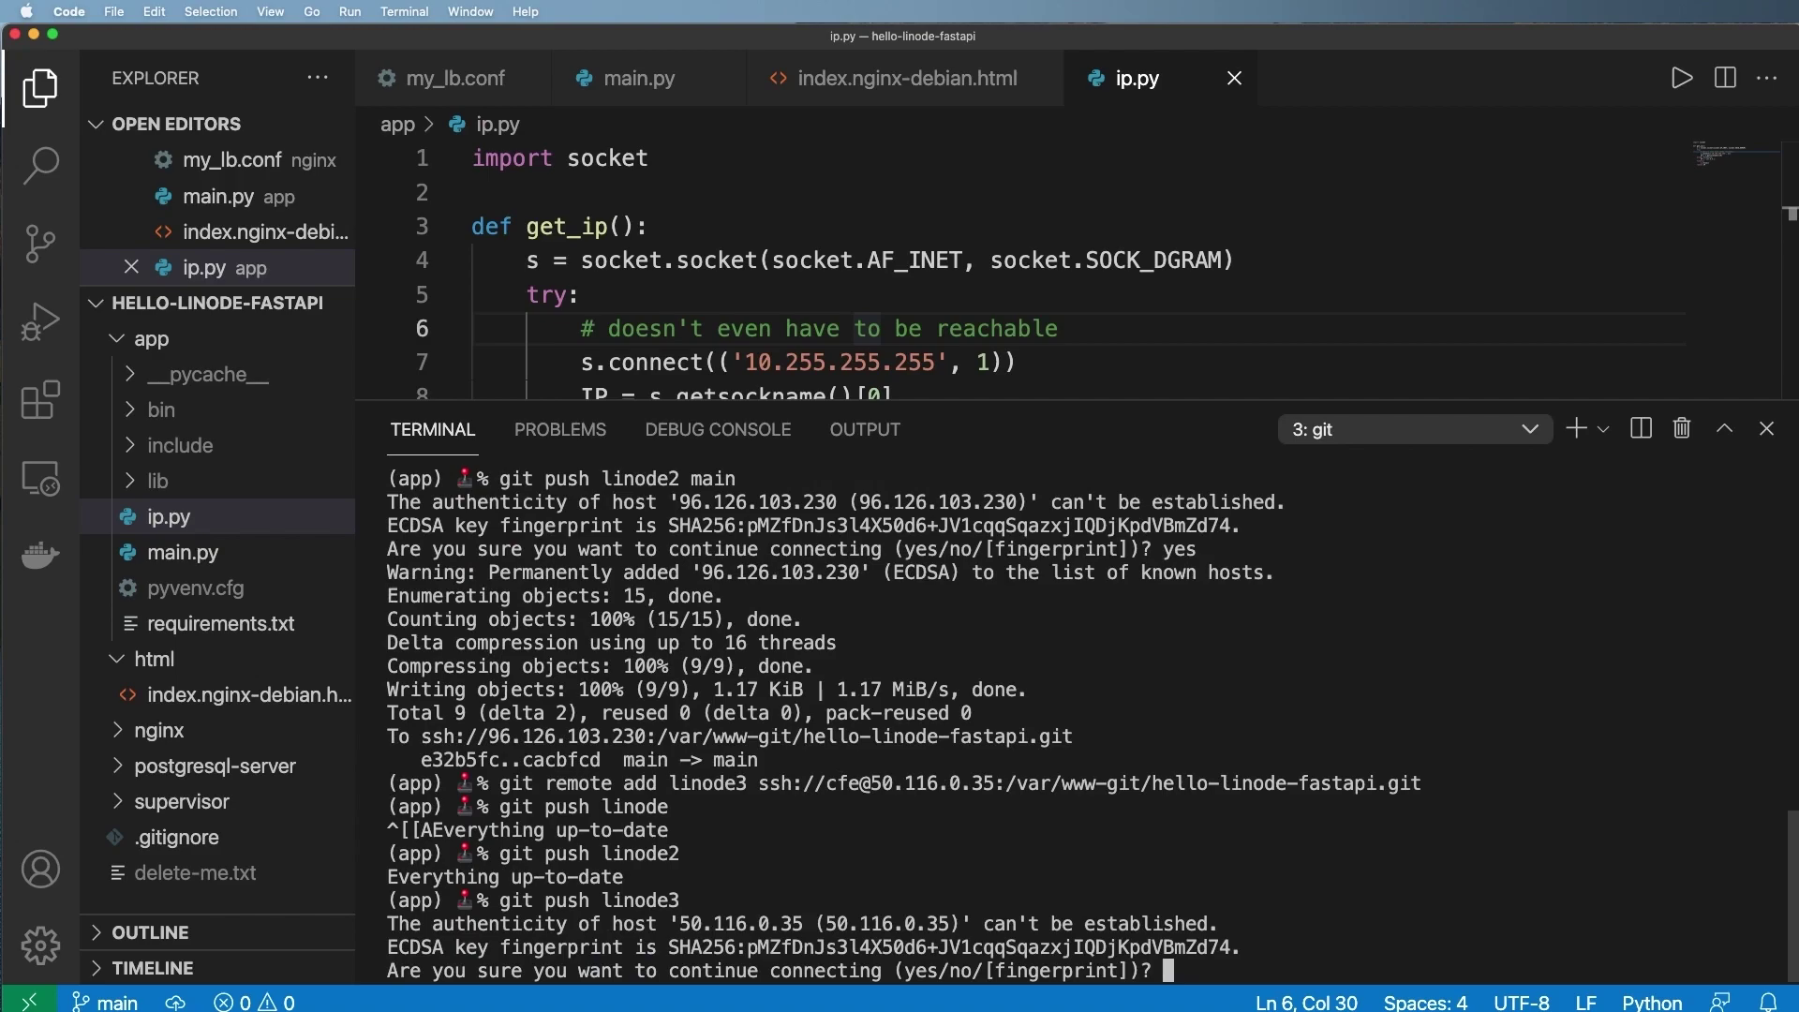
pyautogui.write('yes')
pyautogui.press('Return')
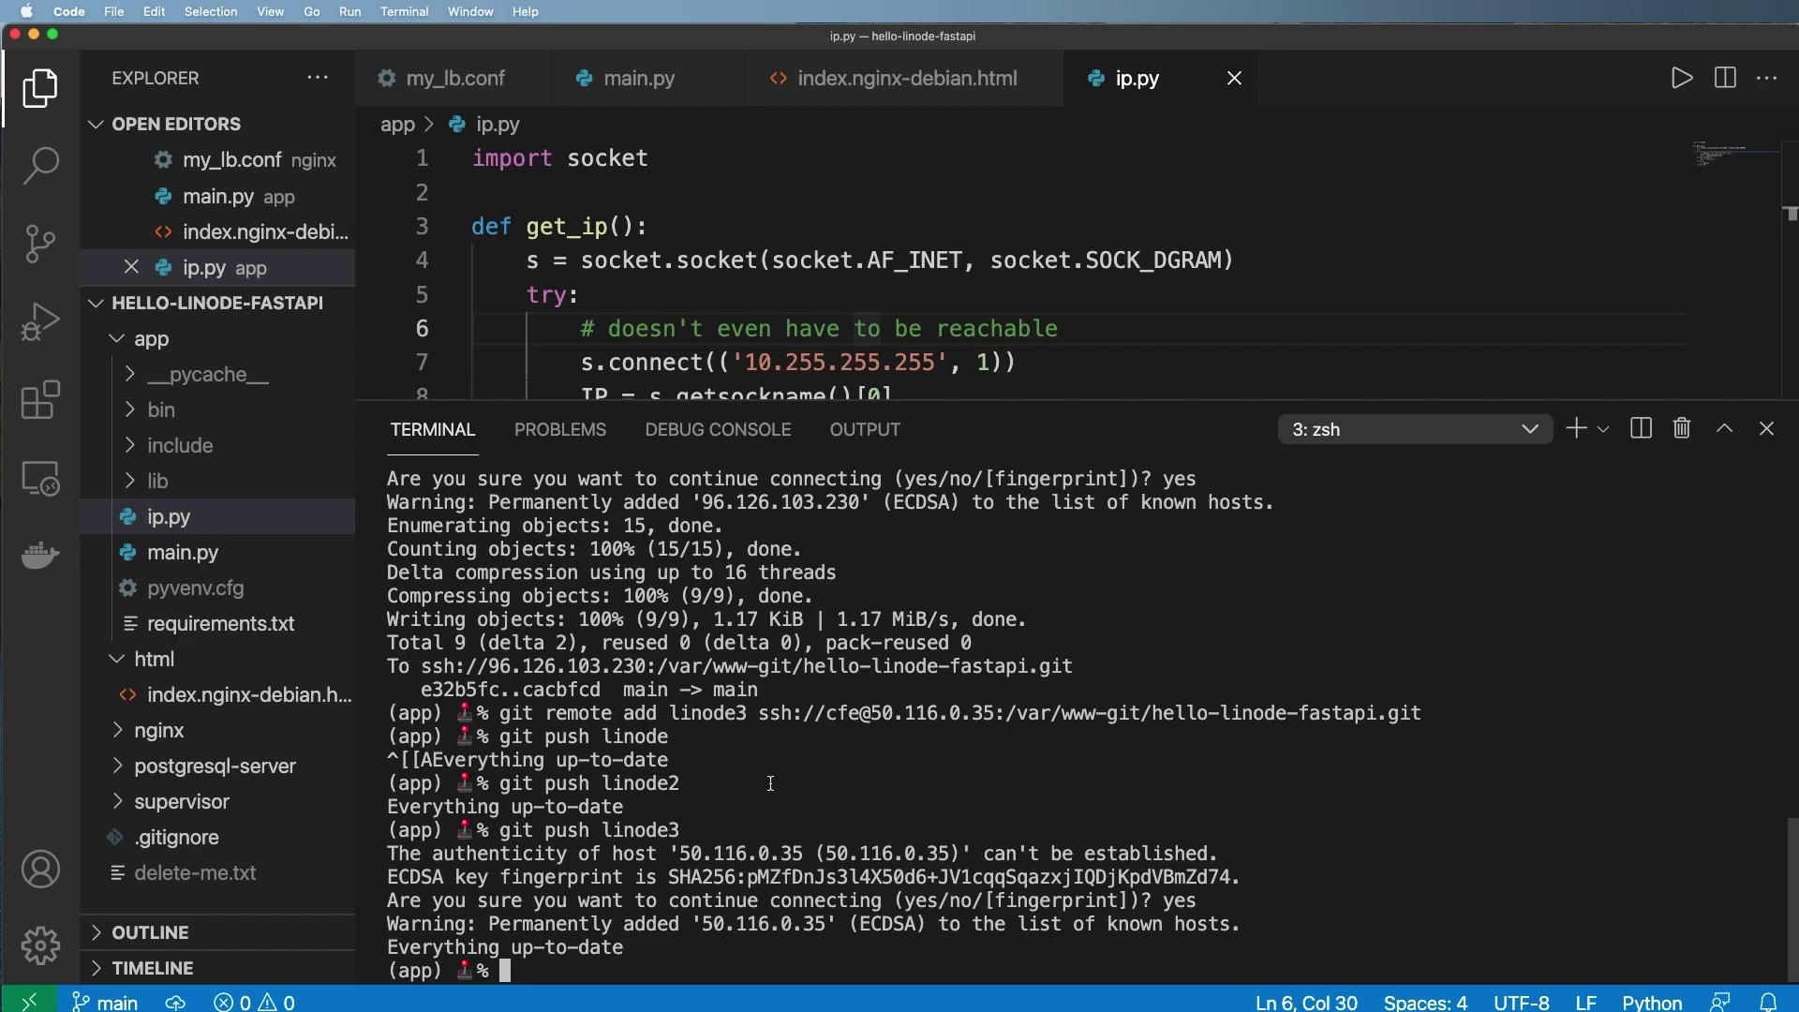
# - Define a Git alias pushall that runs git push linode main, git push linode2 main and git push linode3 main, chained with &&
pyautogui.write('git config alias.pushall')
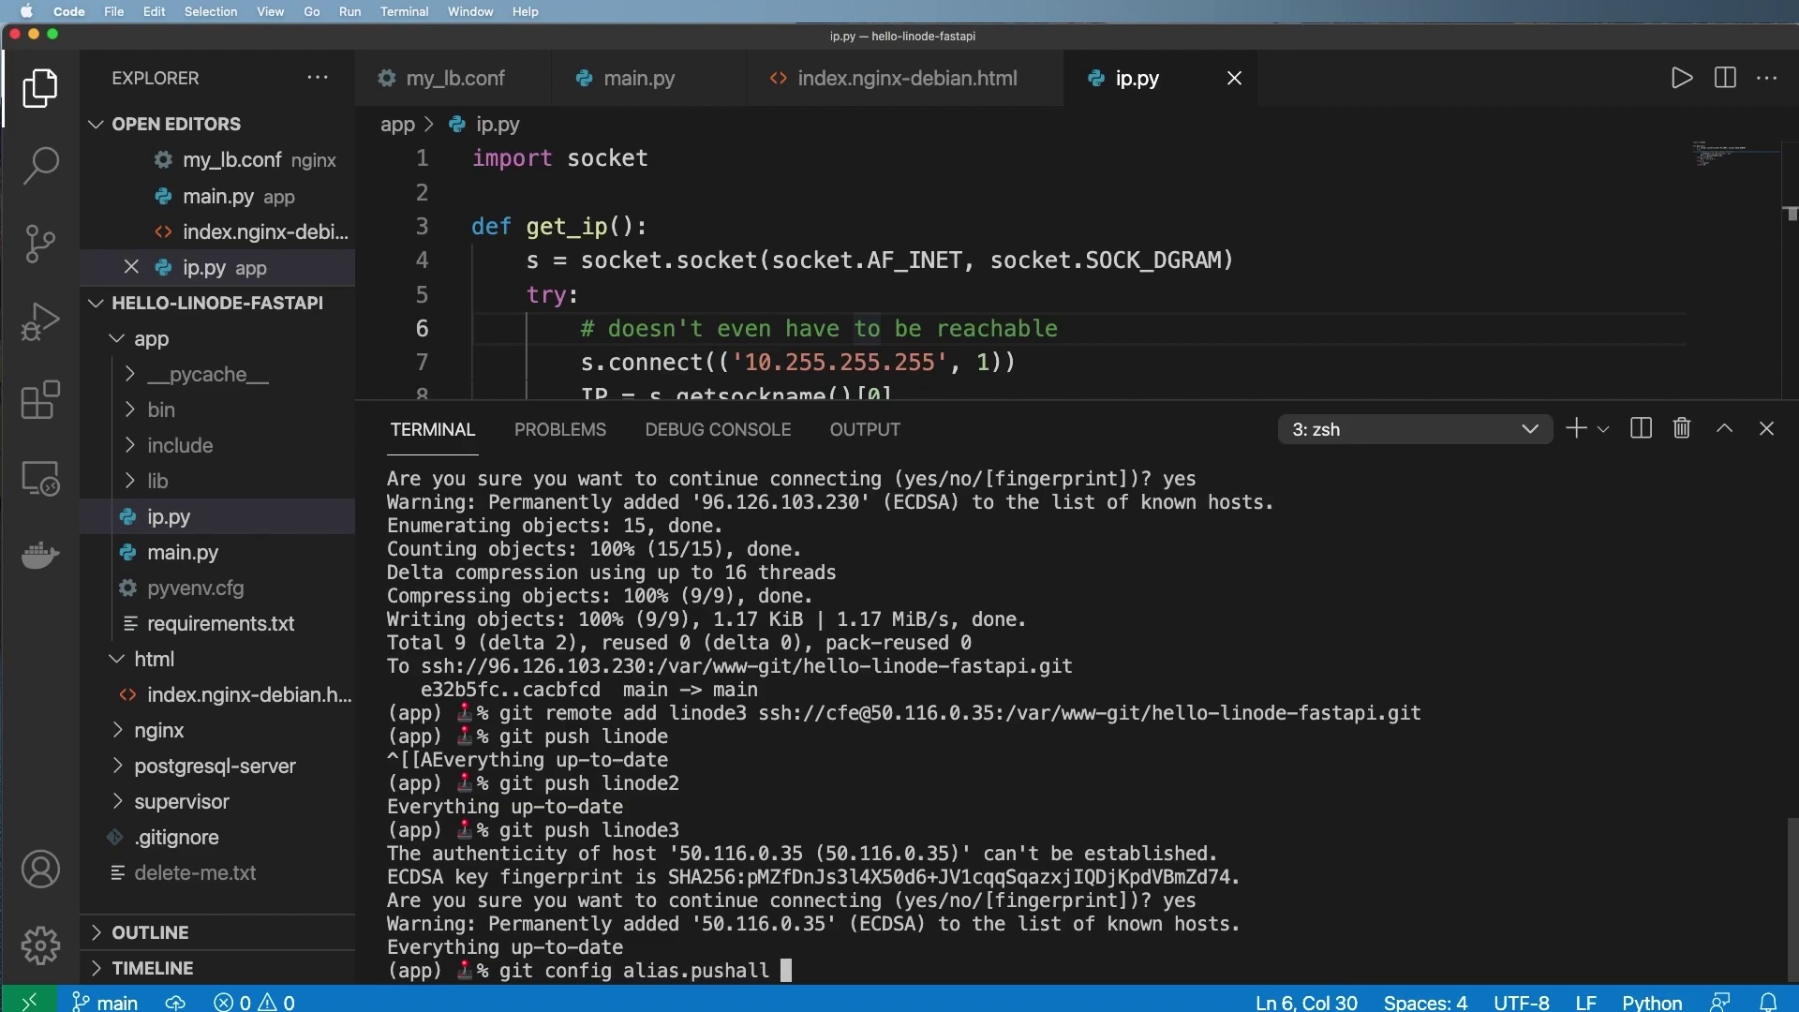
pyautogui.write(" '!git push lin")
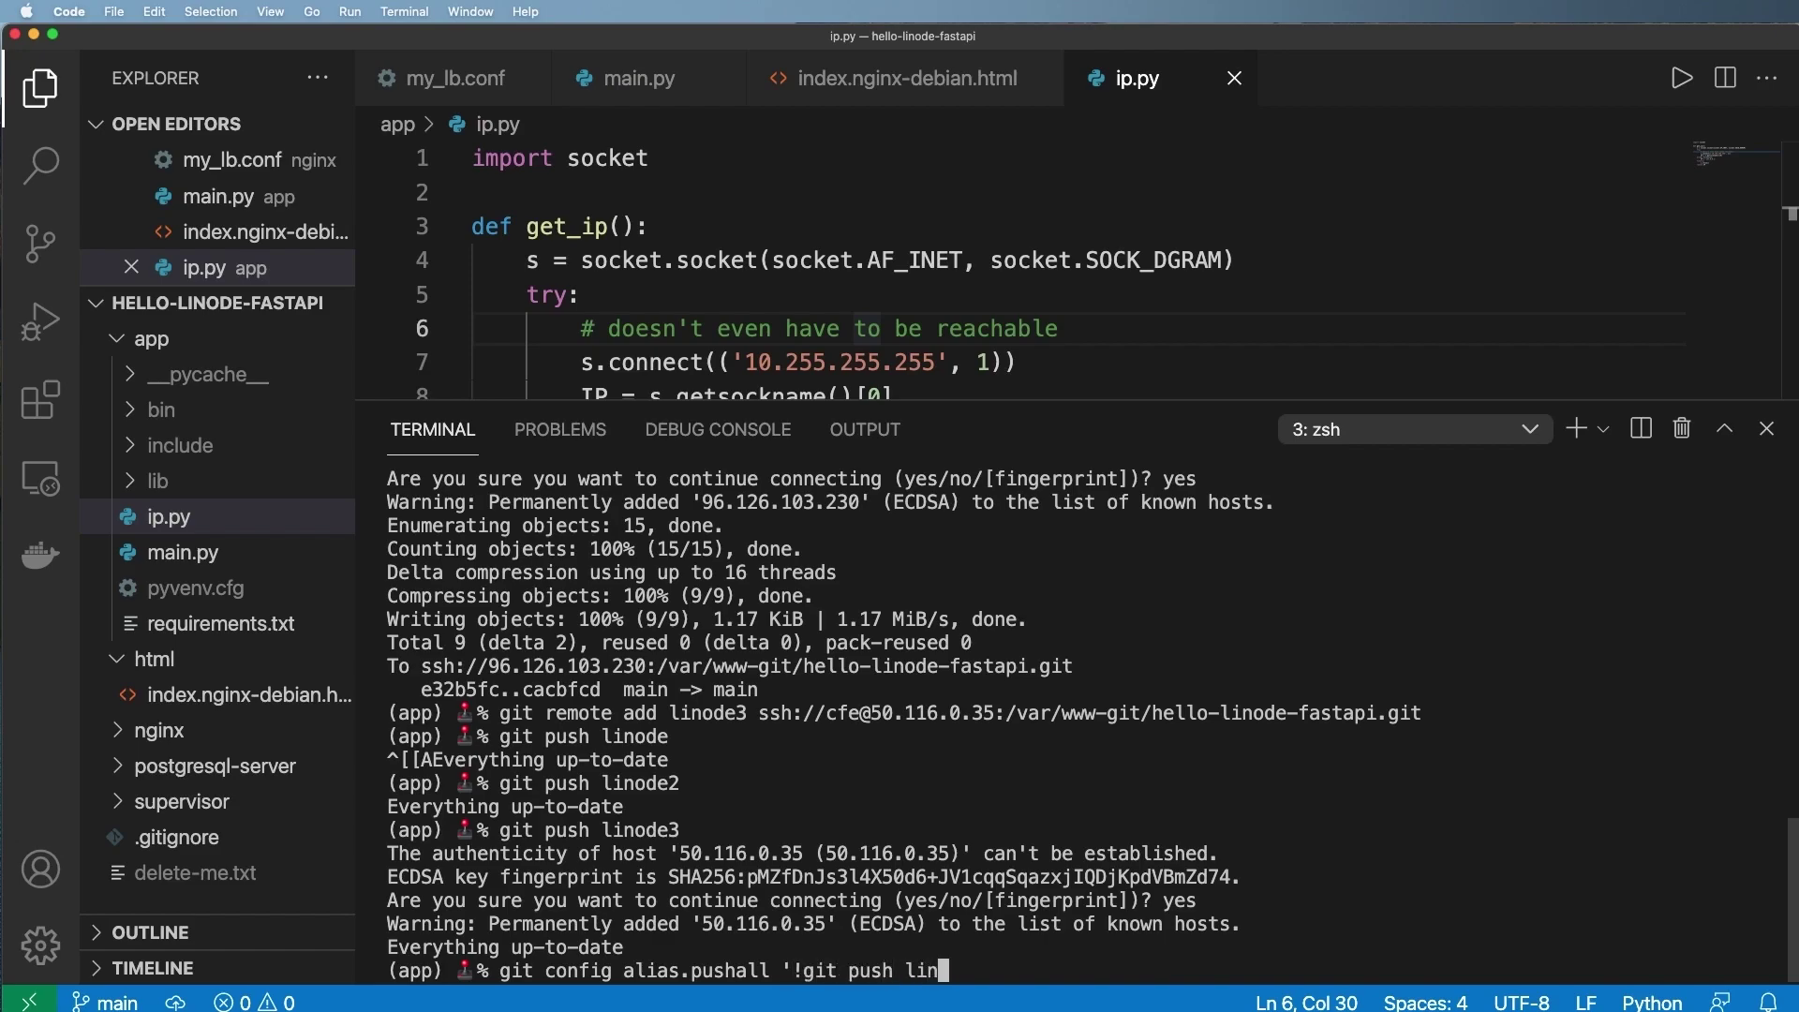
pyautogui.write('ode main && git push liode')
pyautogui.press('BackSpace')
pyautogui.press('BackSpace')
pyautogui.press('BackSpace')
pyautogui.press('BackSpace')
pyautogui.press('BackSpace')
pyautogui.write('node2 main')
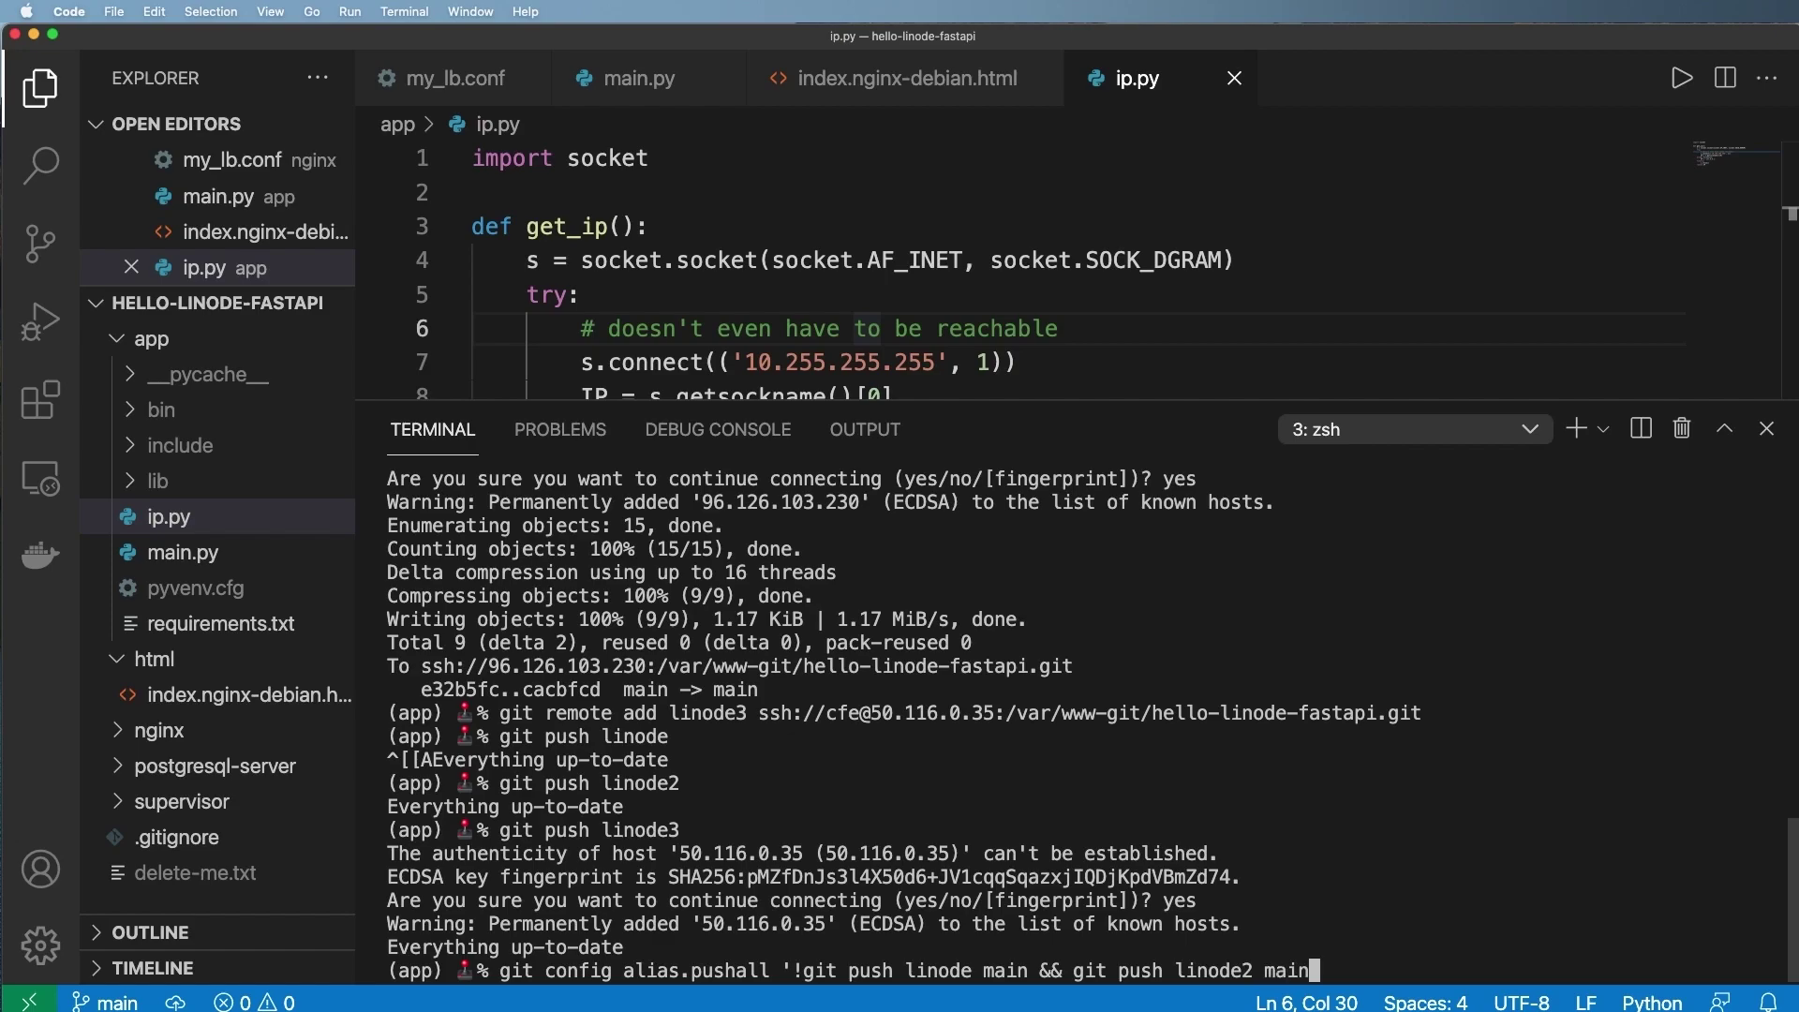
pyautogui.write(" && git push linode3 main'")
pyautogui.press('Return')
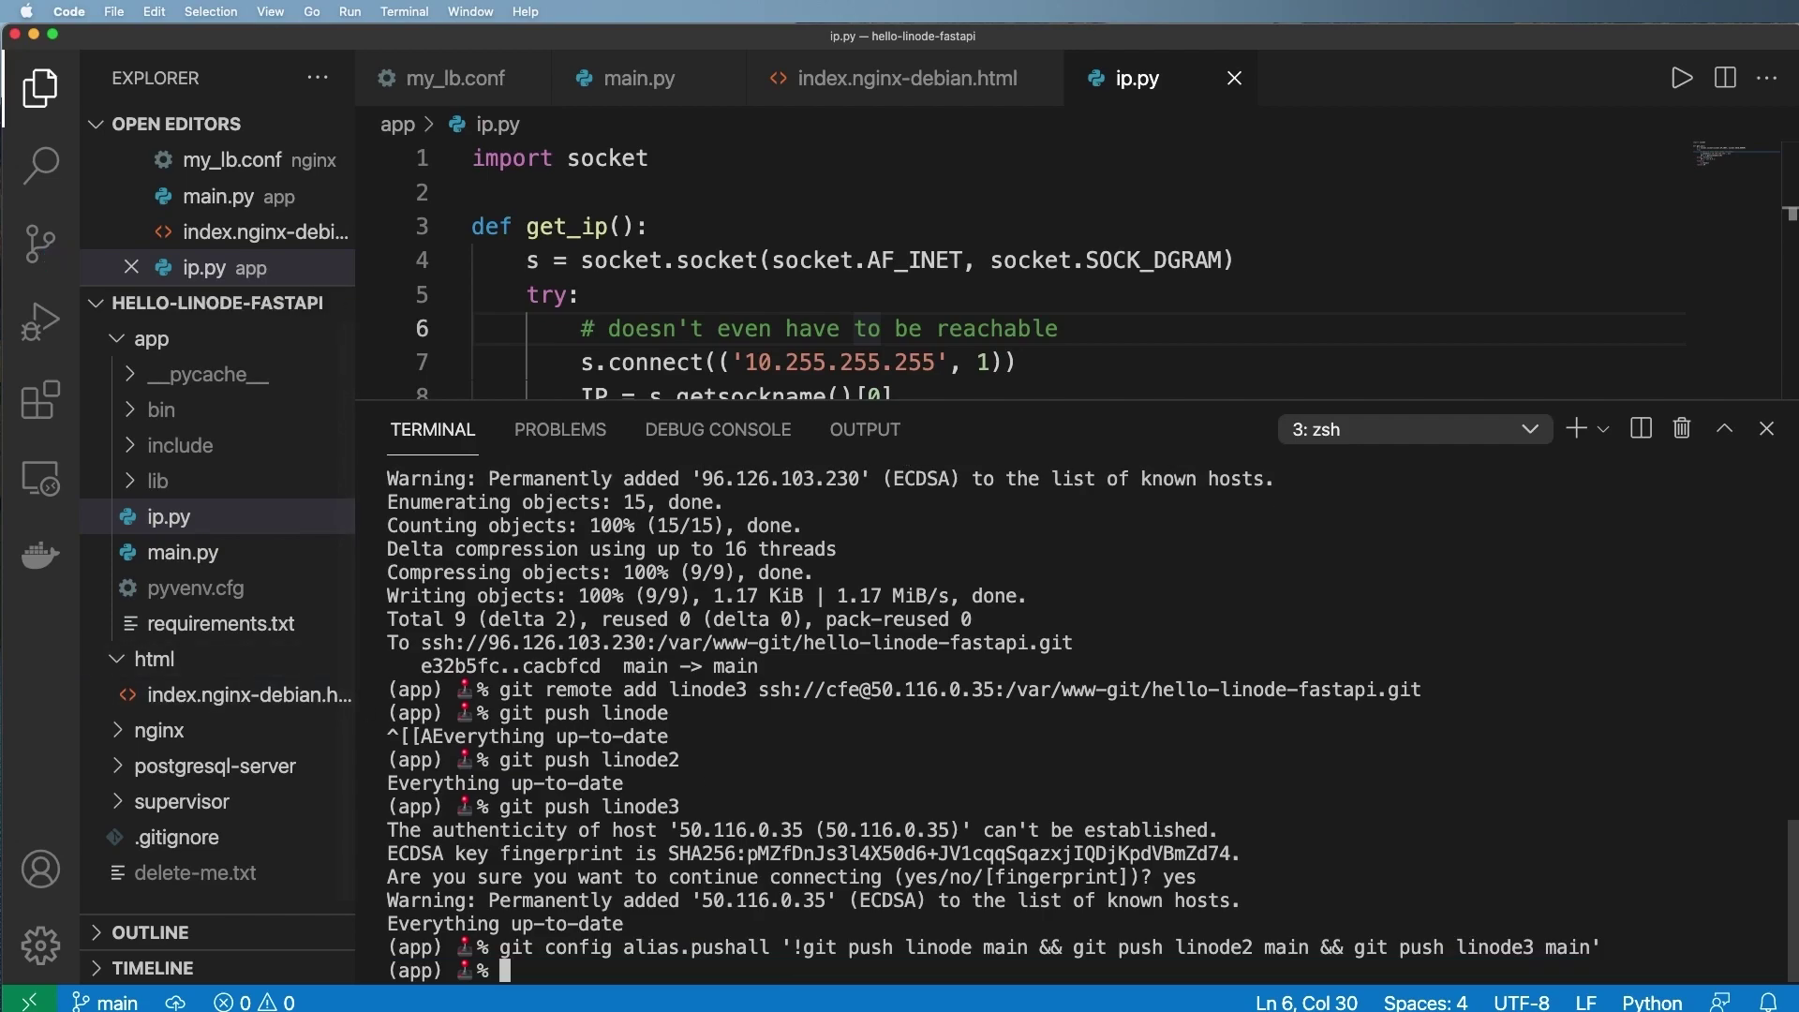
# - Clear the terminal and test the new alias by running git pushall
pyautogui.press('super+k')
pyautogui.write('git pushall')
pyautogui.press('Up')
pyautogui.press('Up')
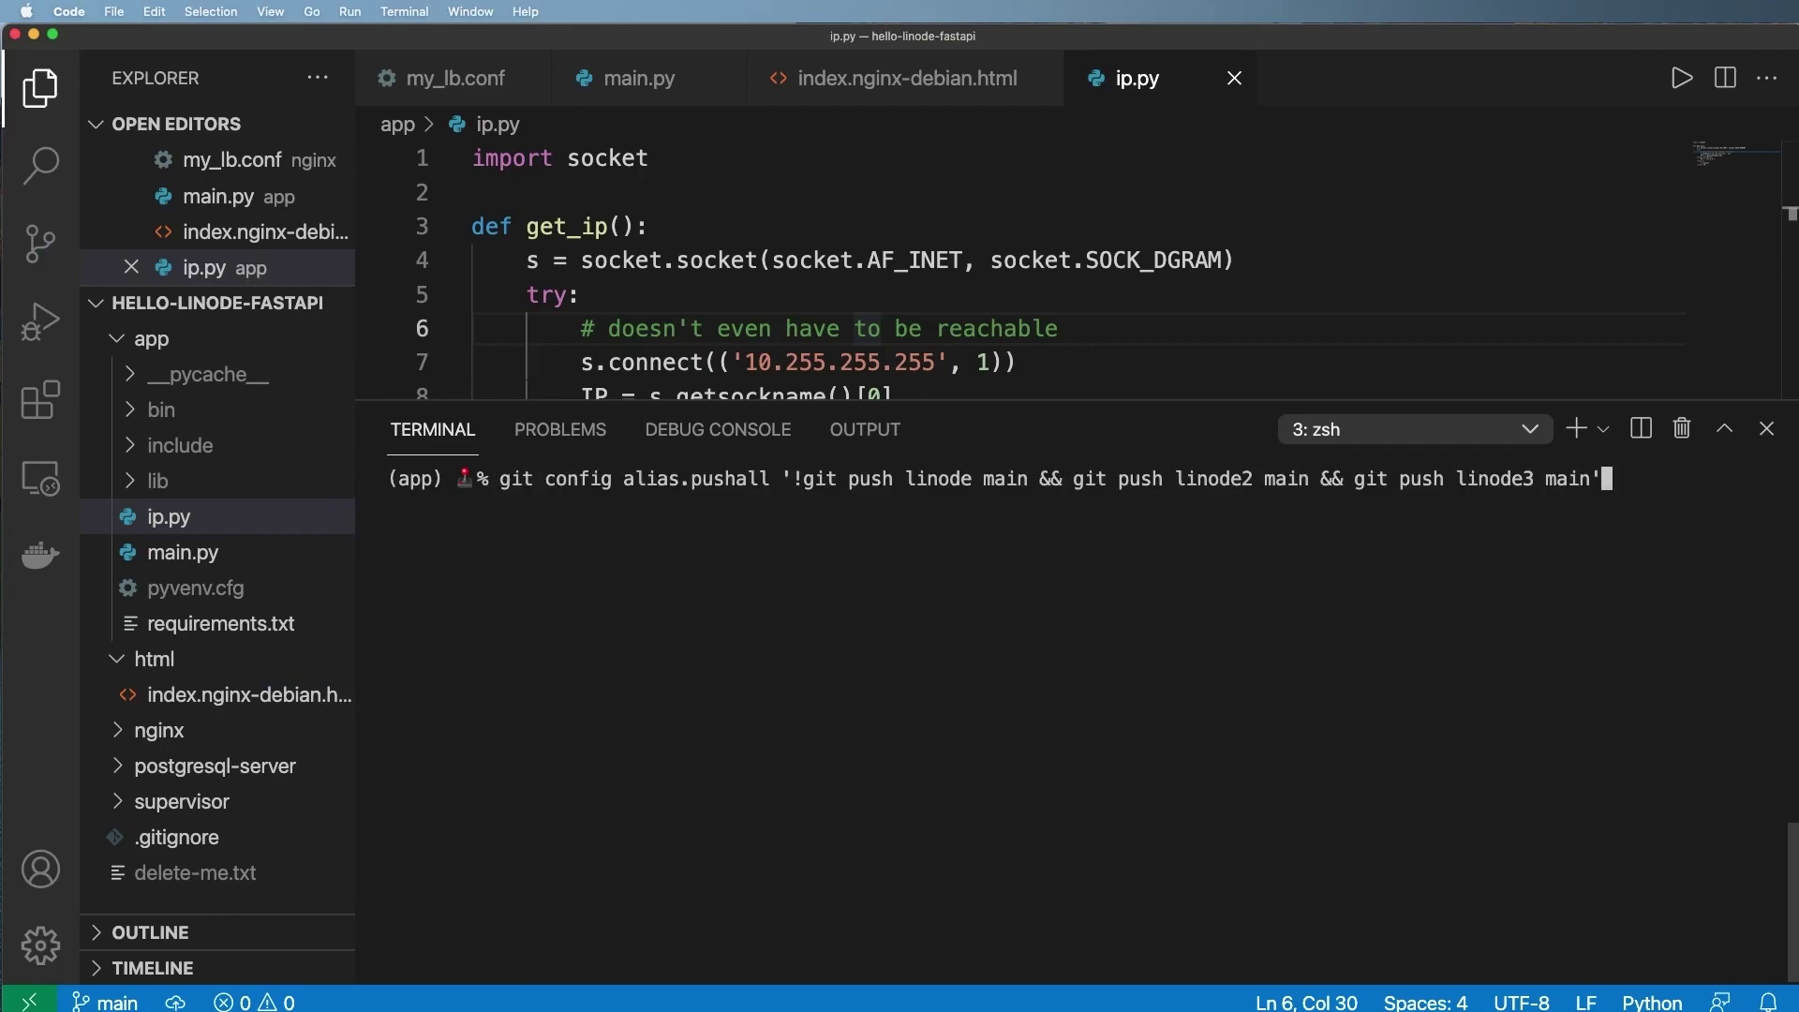
pyautogui.press('Down')
pyautogui.press('Down')
pyautogui.write('gi')
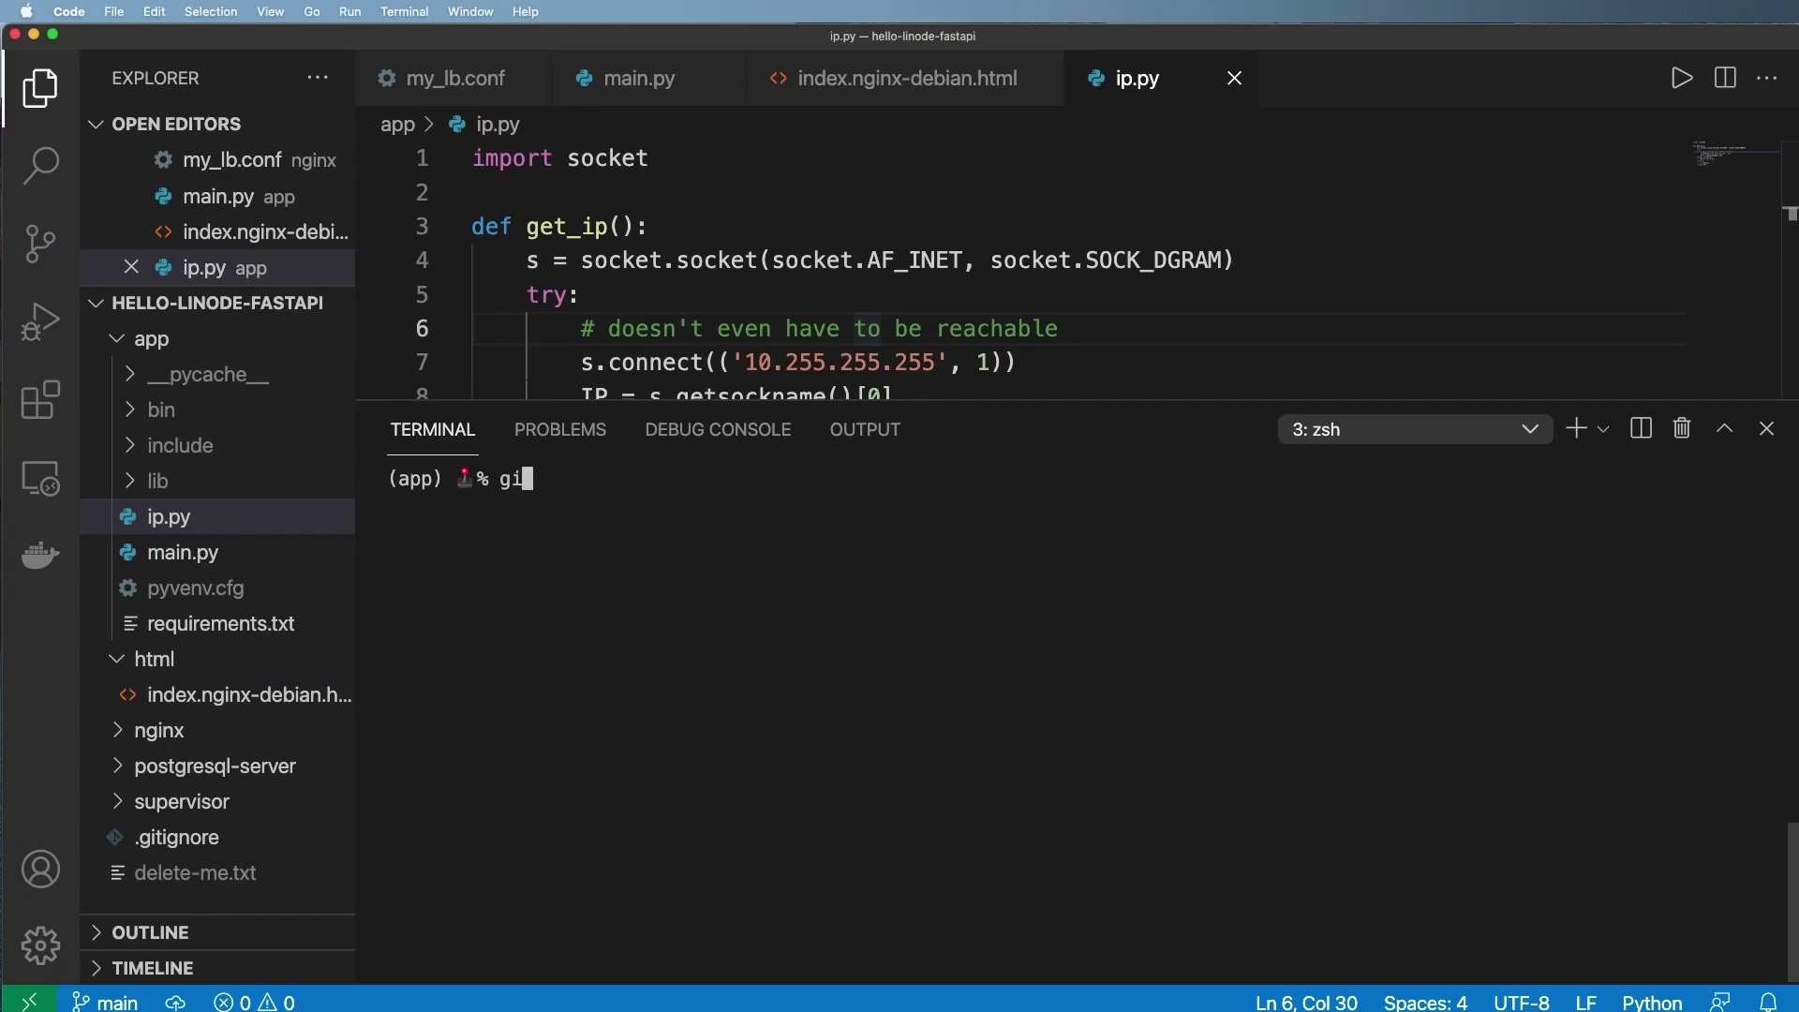
pyautogui.write('t pushall')
pyautogui.press('Return')
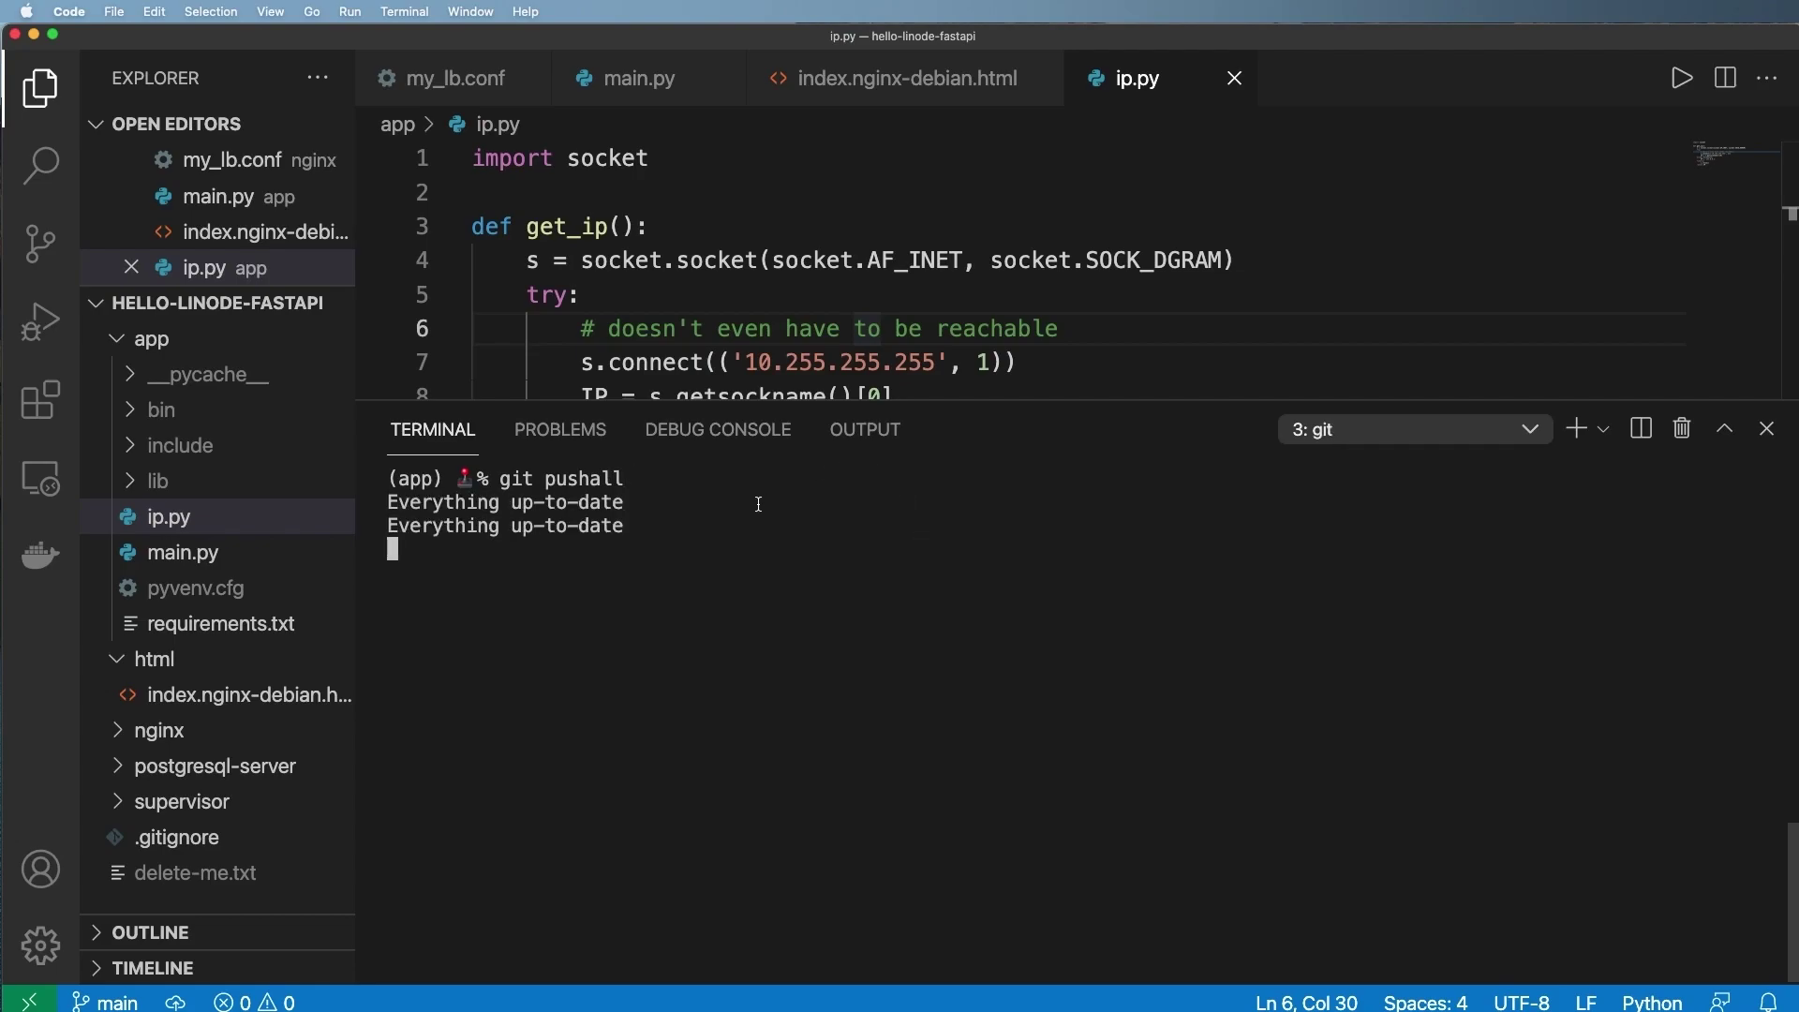
# - Replace the text inside the title tag of index.nginx-debian.html with {{ title }} and save the file
pyautogui.press('super+j')
pyautogui.press('Up')
pyautogui.press('Up')
pyautogui.press('Up')
pyautogui.press('super+alt+Left')
pyautogui.scroll(2, 837, 361)
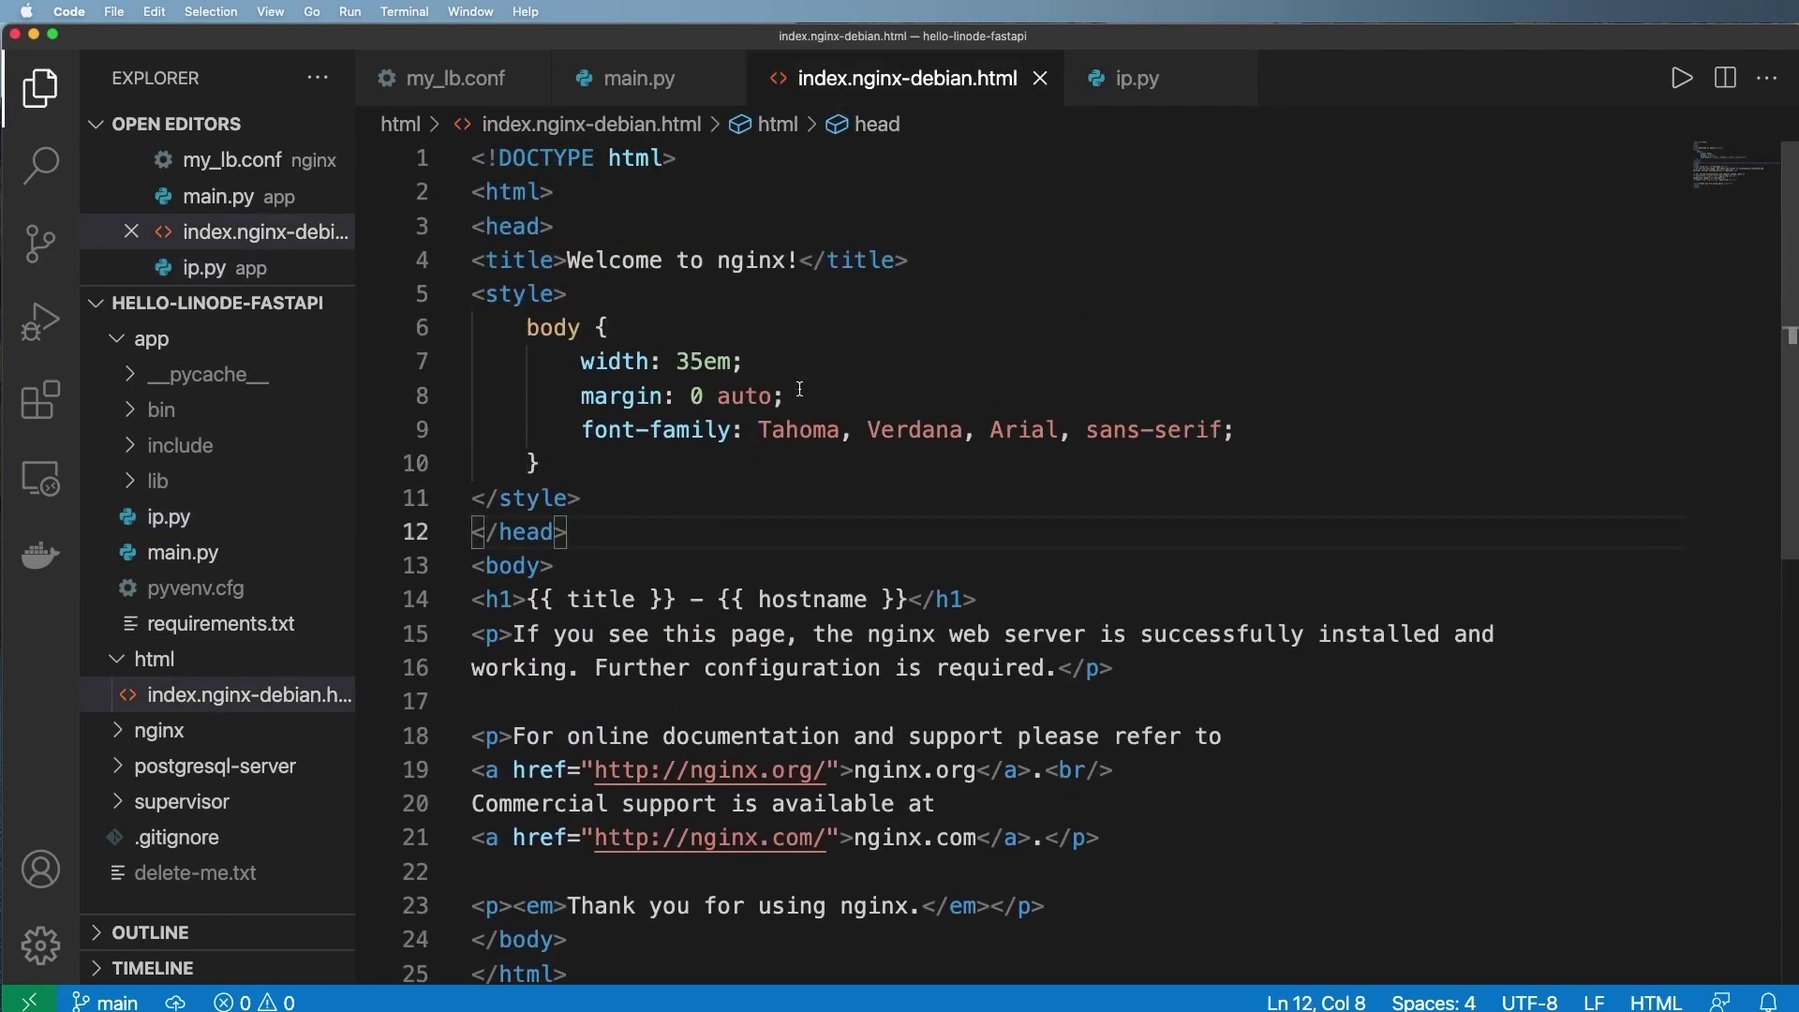
pyautogui.moveTo(570, 260)
pyautogui.mouseDown()
pyautogui.moveTo(756, 260)
pyautogui.moveTo(572, 260)
pyautogui.mouseUp()
pyautogui.doubleClick(755, 259)
pyautogui.press('Down')
pyautogui.write('{{ title')
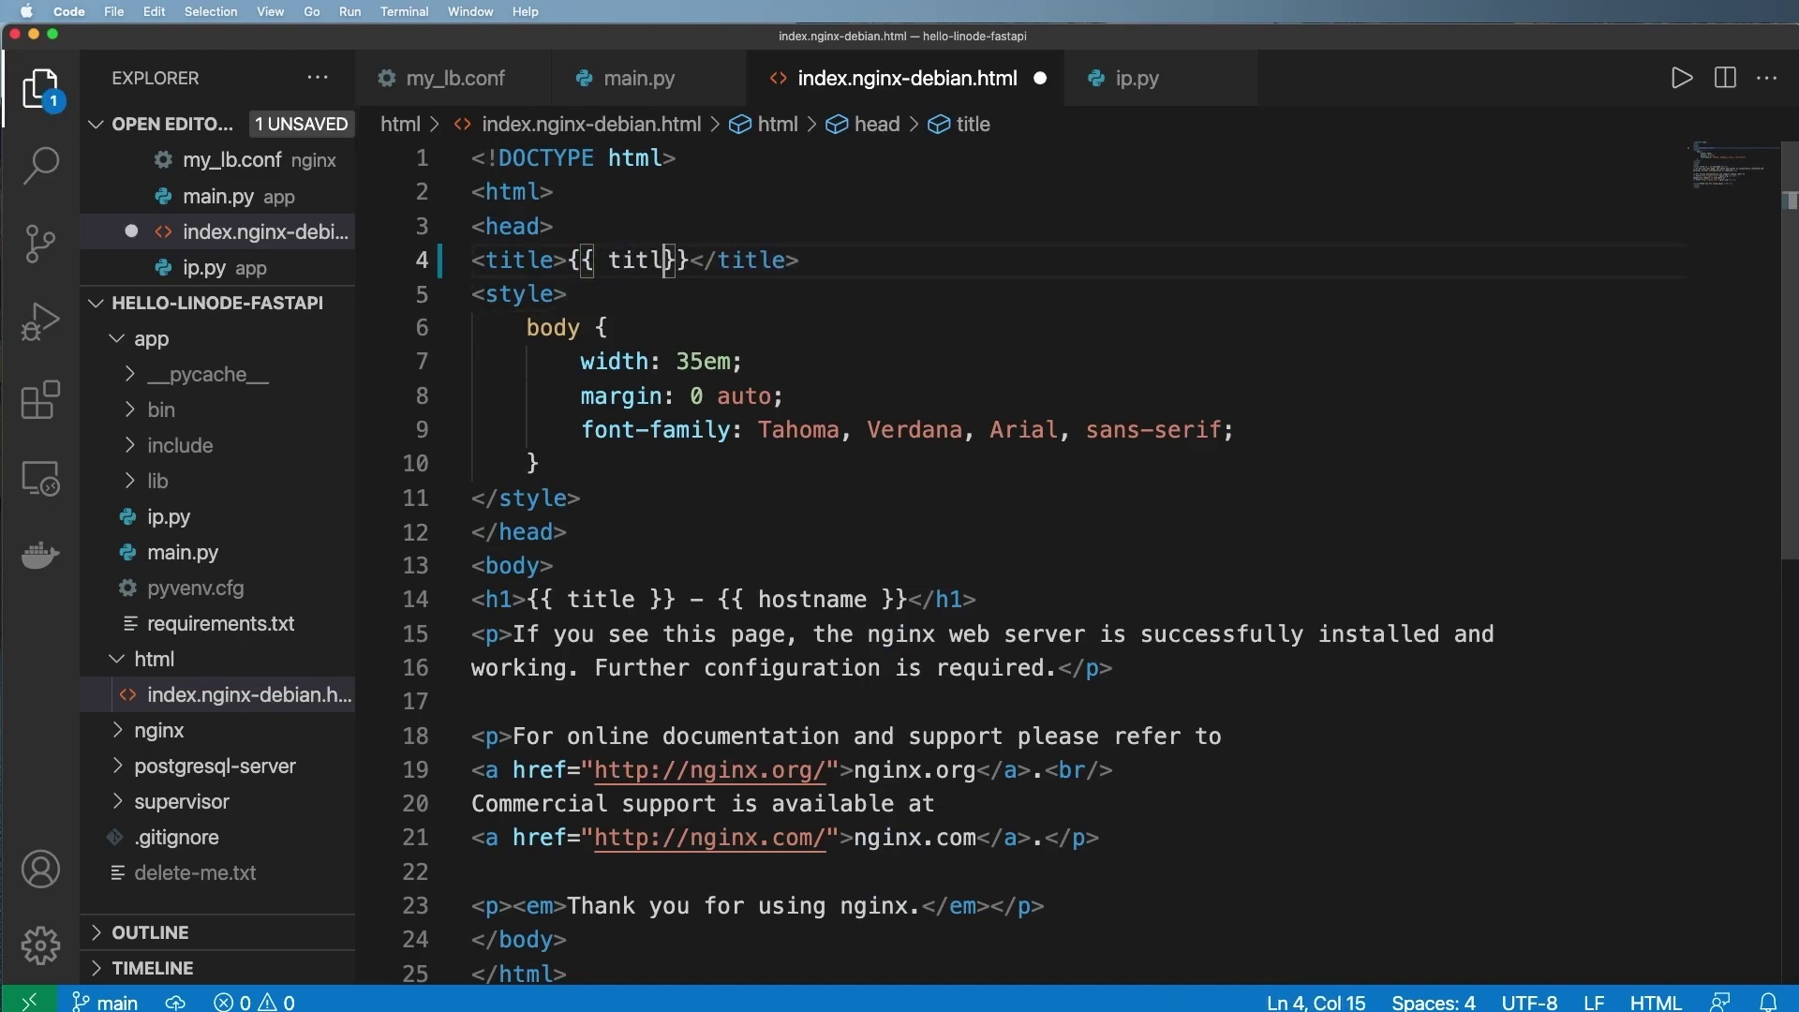
pyautogui.press('super+s')
# - Replace the first body paragraph's text in index.nginx-debian.html with "Hello from the awesomer LB" and save the file
pyautogui.click(1154, 736)
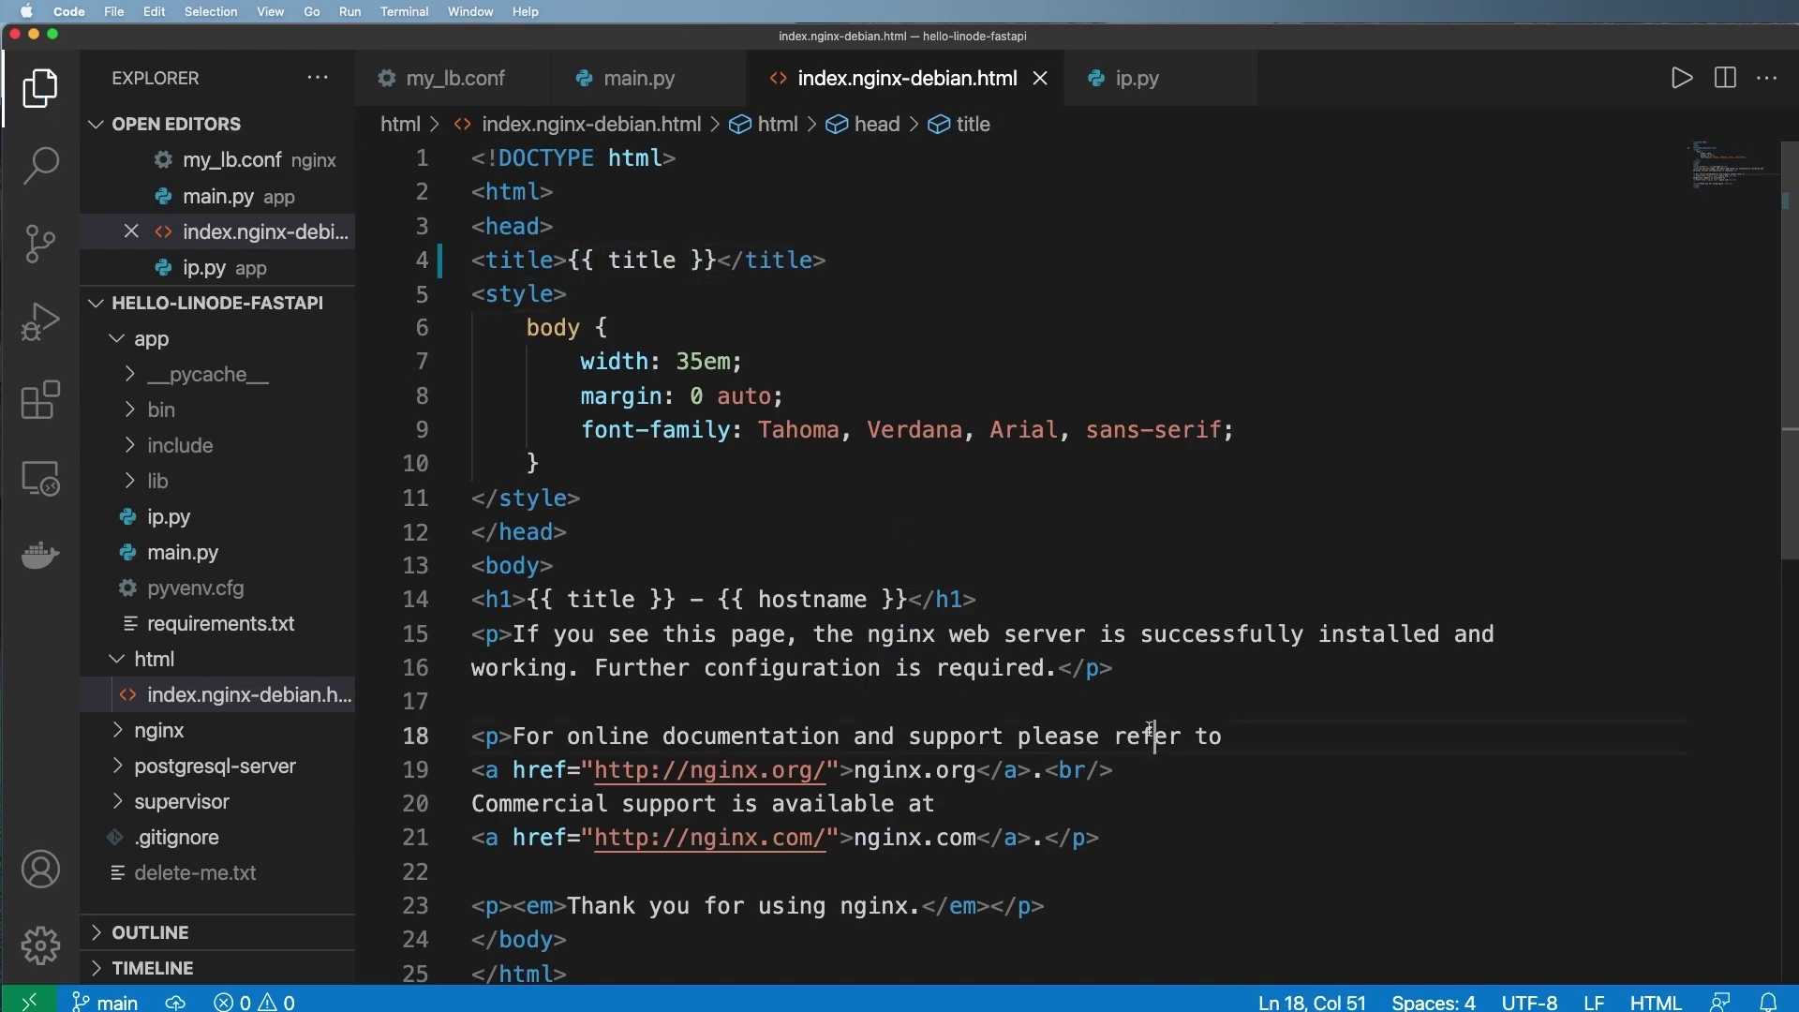
pyautogui.moveTo(1056, 668); pyautogui.dragTo(511, 634)
pyautogui.press('BackSpace')
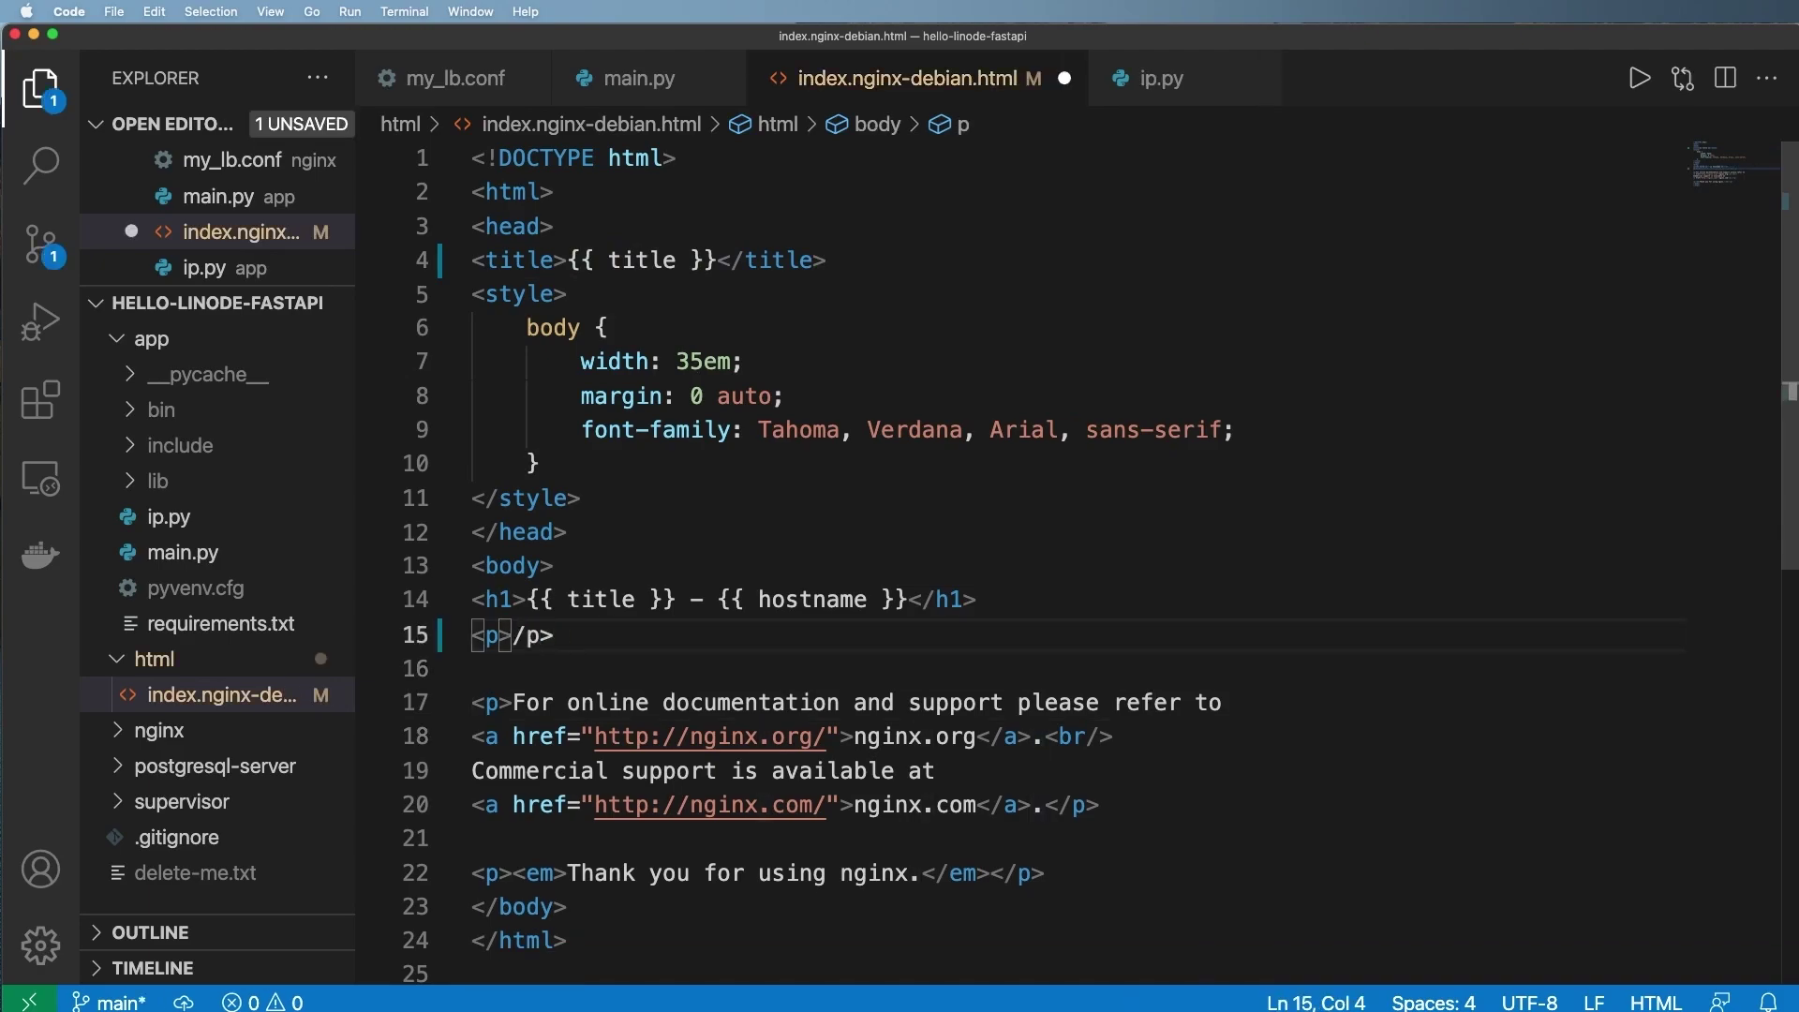
pyautogui.write('Hello from the')
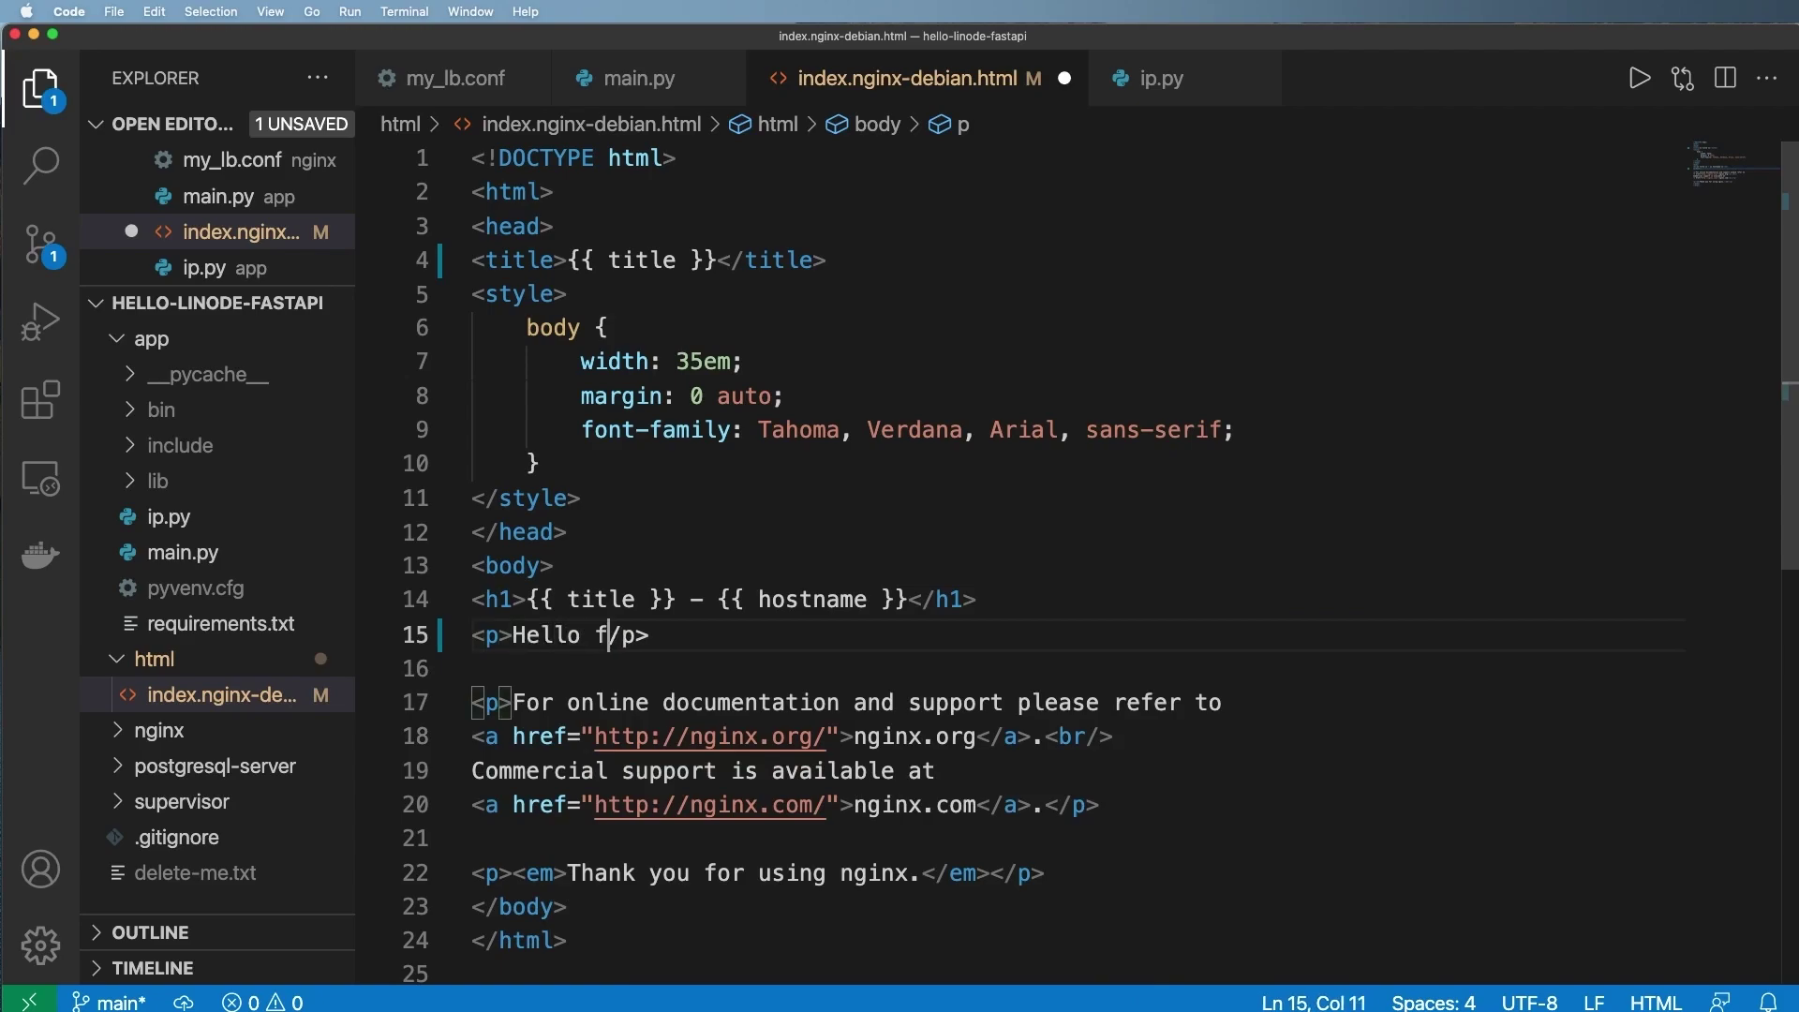
pyautogui.write(' awesomer')
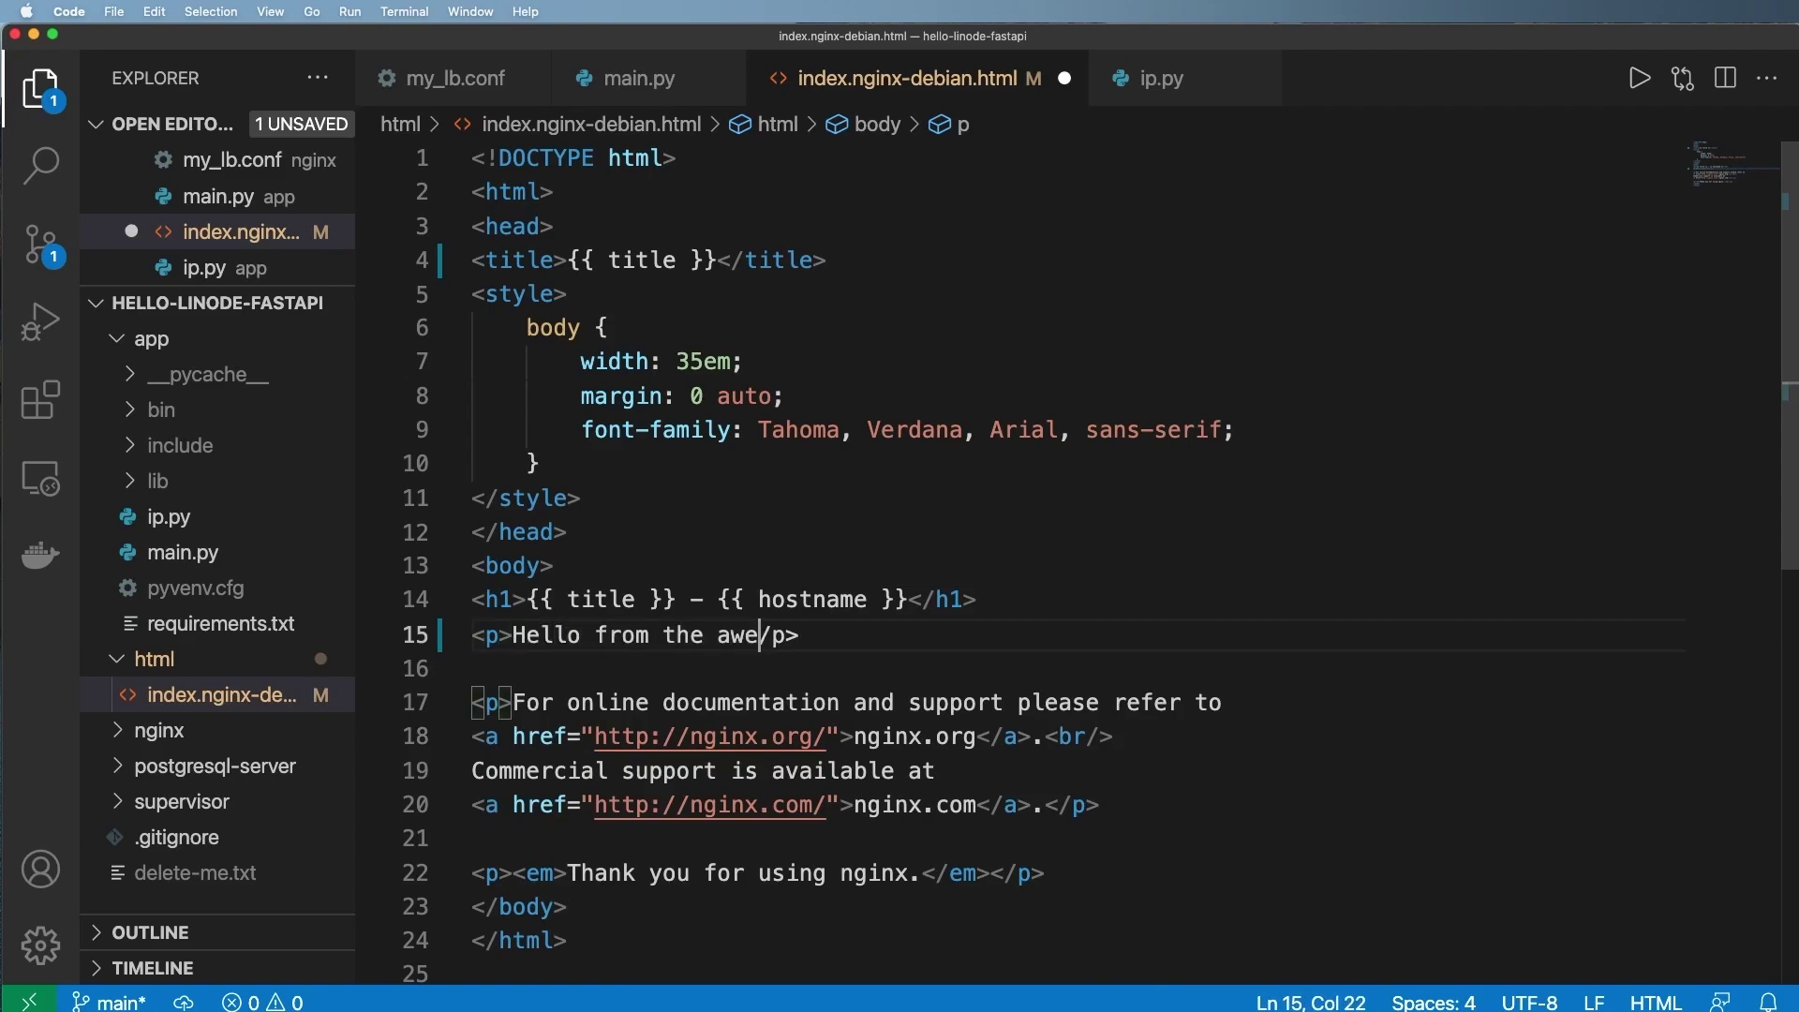
pyautogui.write(' LB<')
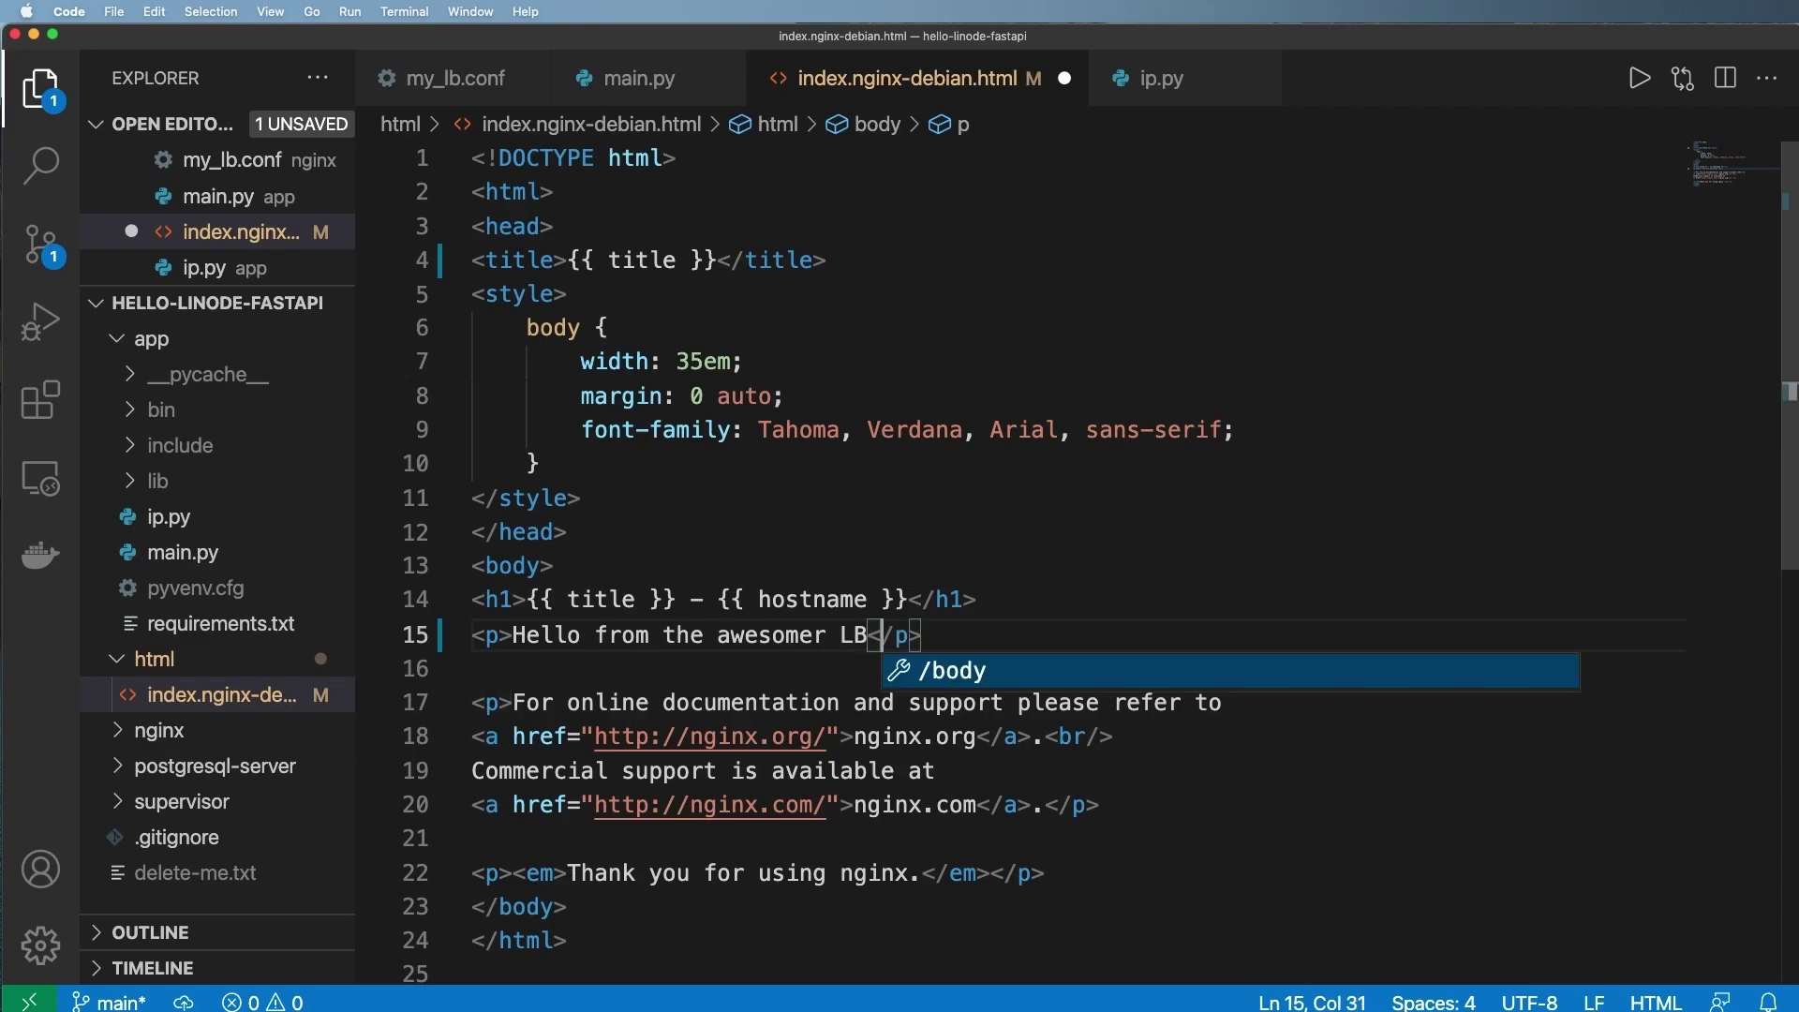
pyautogui.press('Right')
pyautogui.press('super+s')
pyautogui.click(554, 634)
# - Check the Git status in the terminal, stage all changes and commit them with the message "Updated primary template"
pyautogui.hotkey('ctrl', '`')
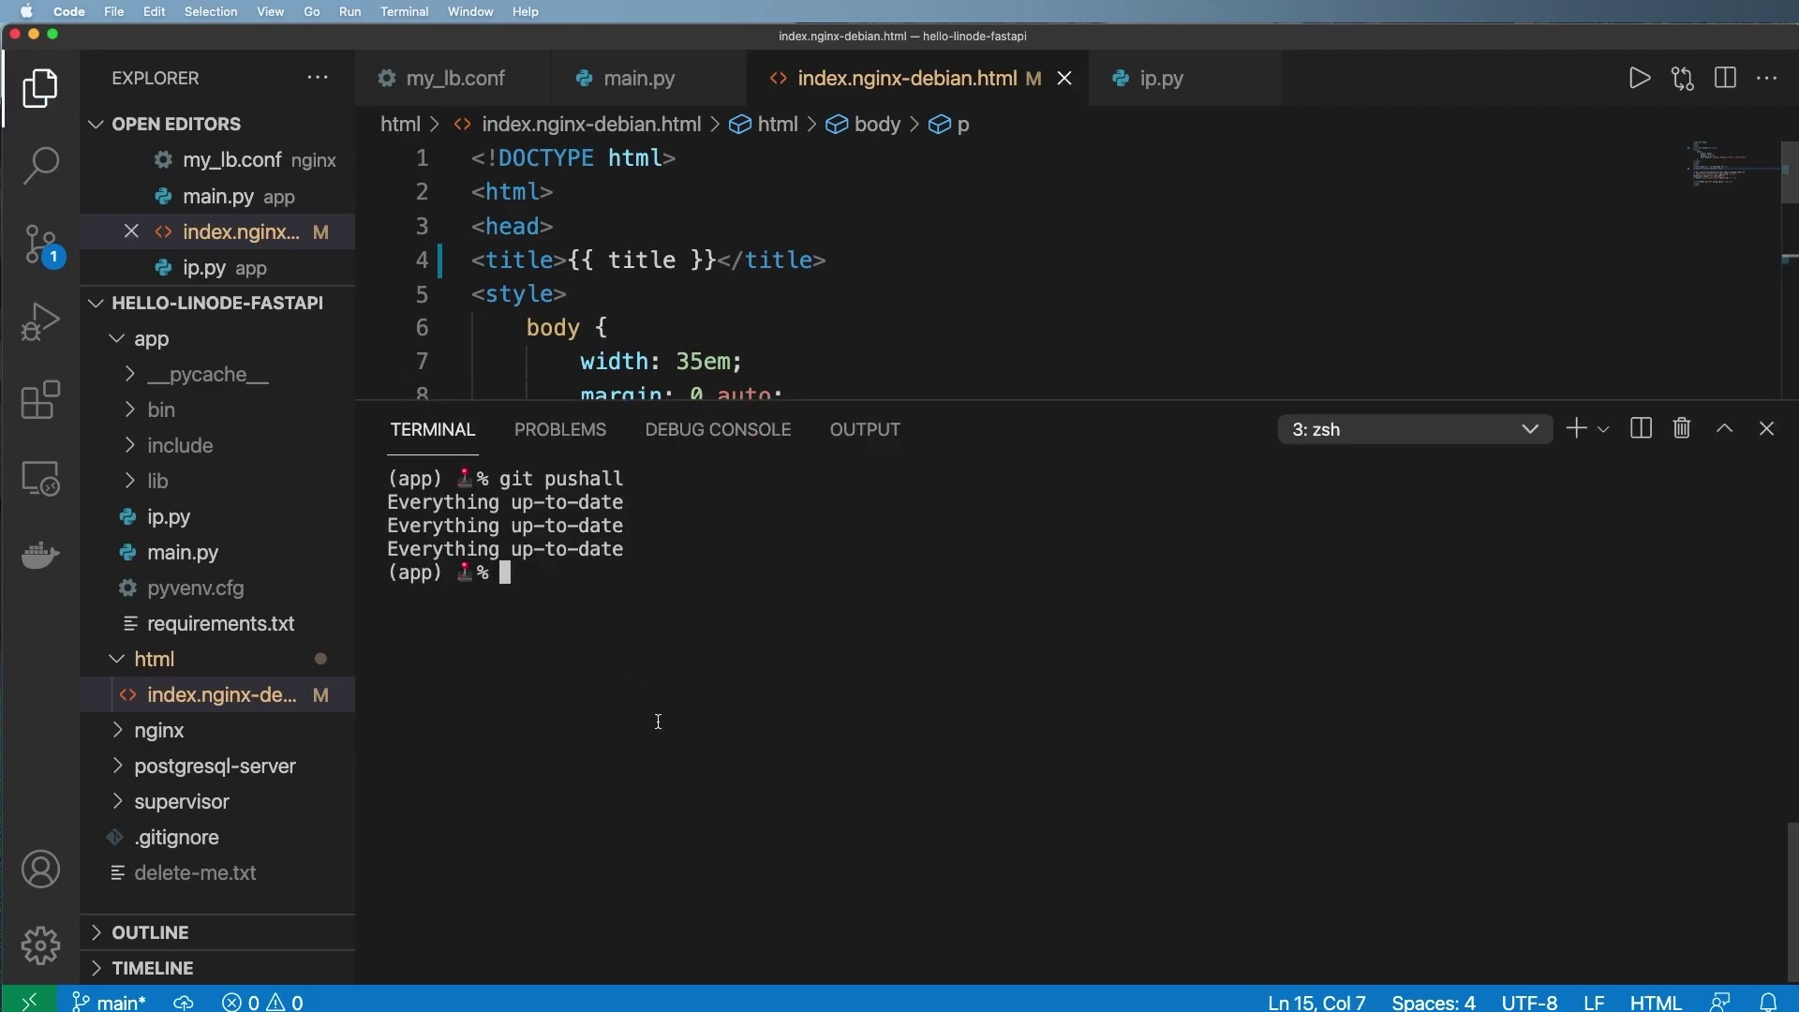
pyautogui.write('git status')
pyautogui.press('Return')
pyautogui.write('git add --all')
pyautogui.press('Return')
pyautogui.write('git co')
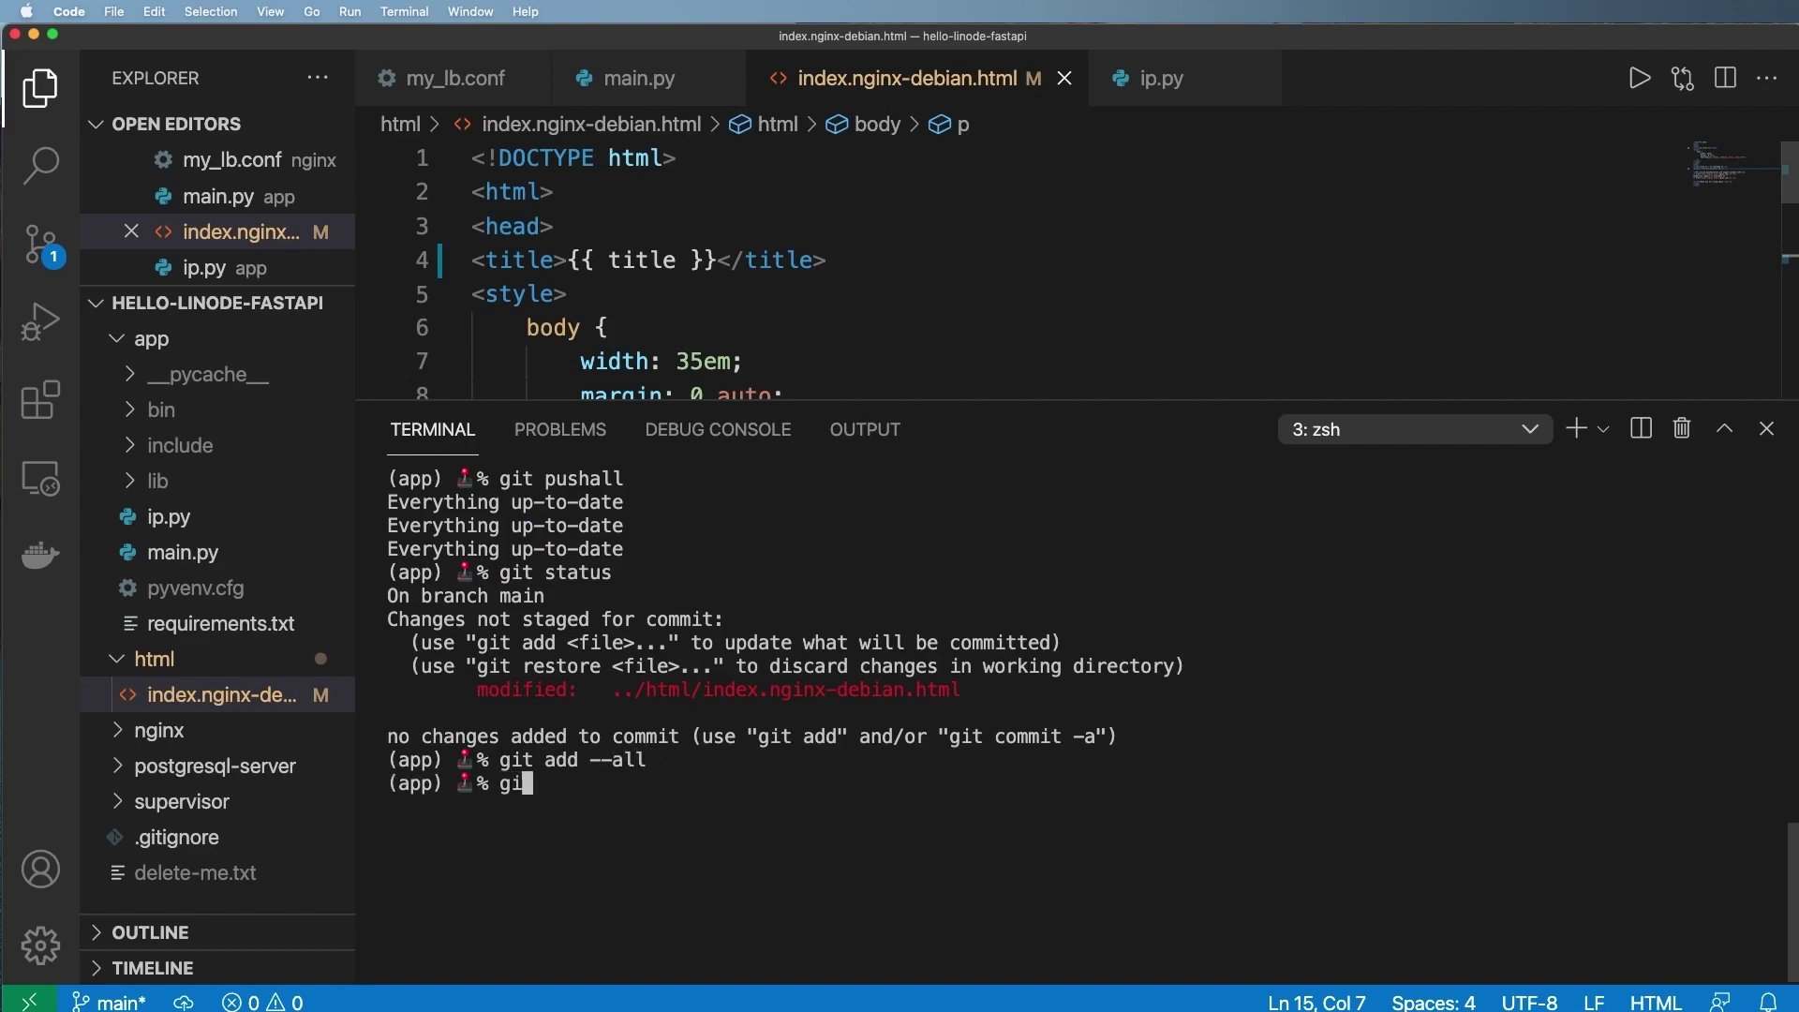
pyautogui.write('mmit -')
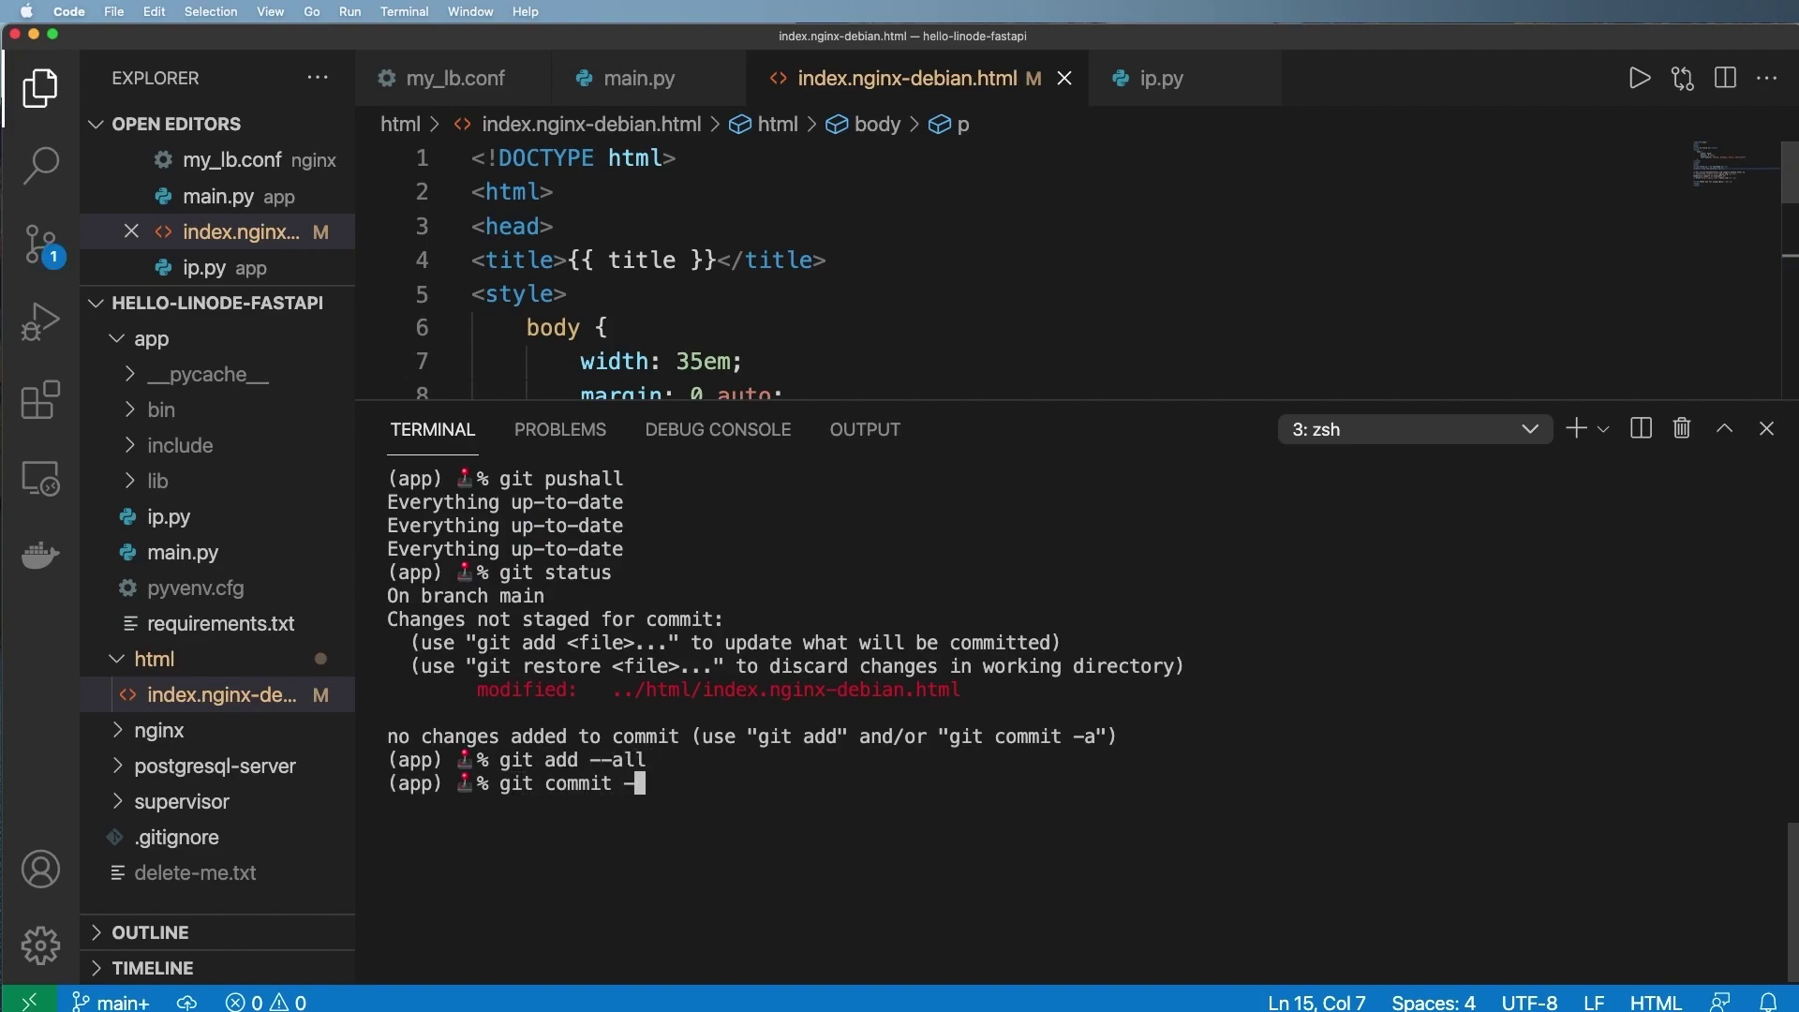
pyautogui.write('m "Updated primary template"')
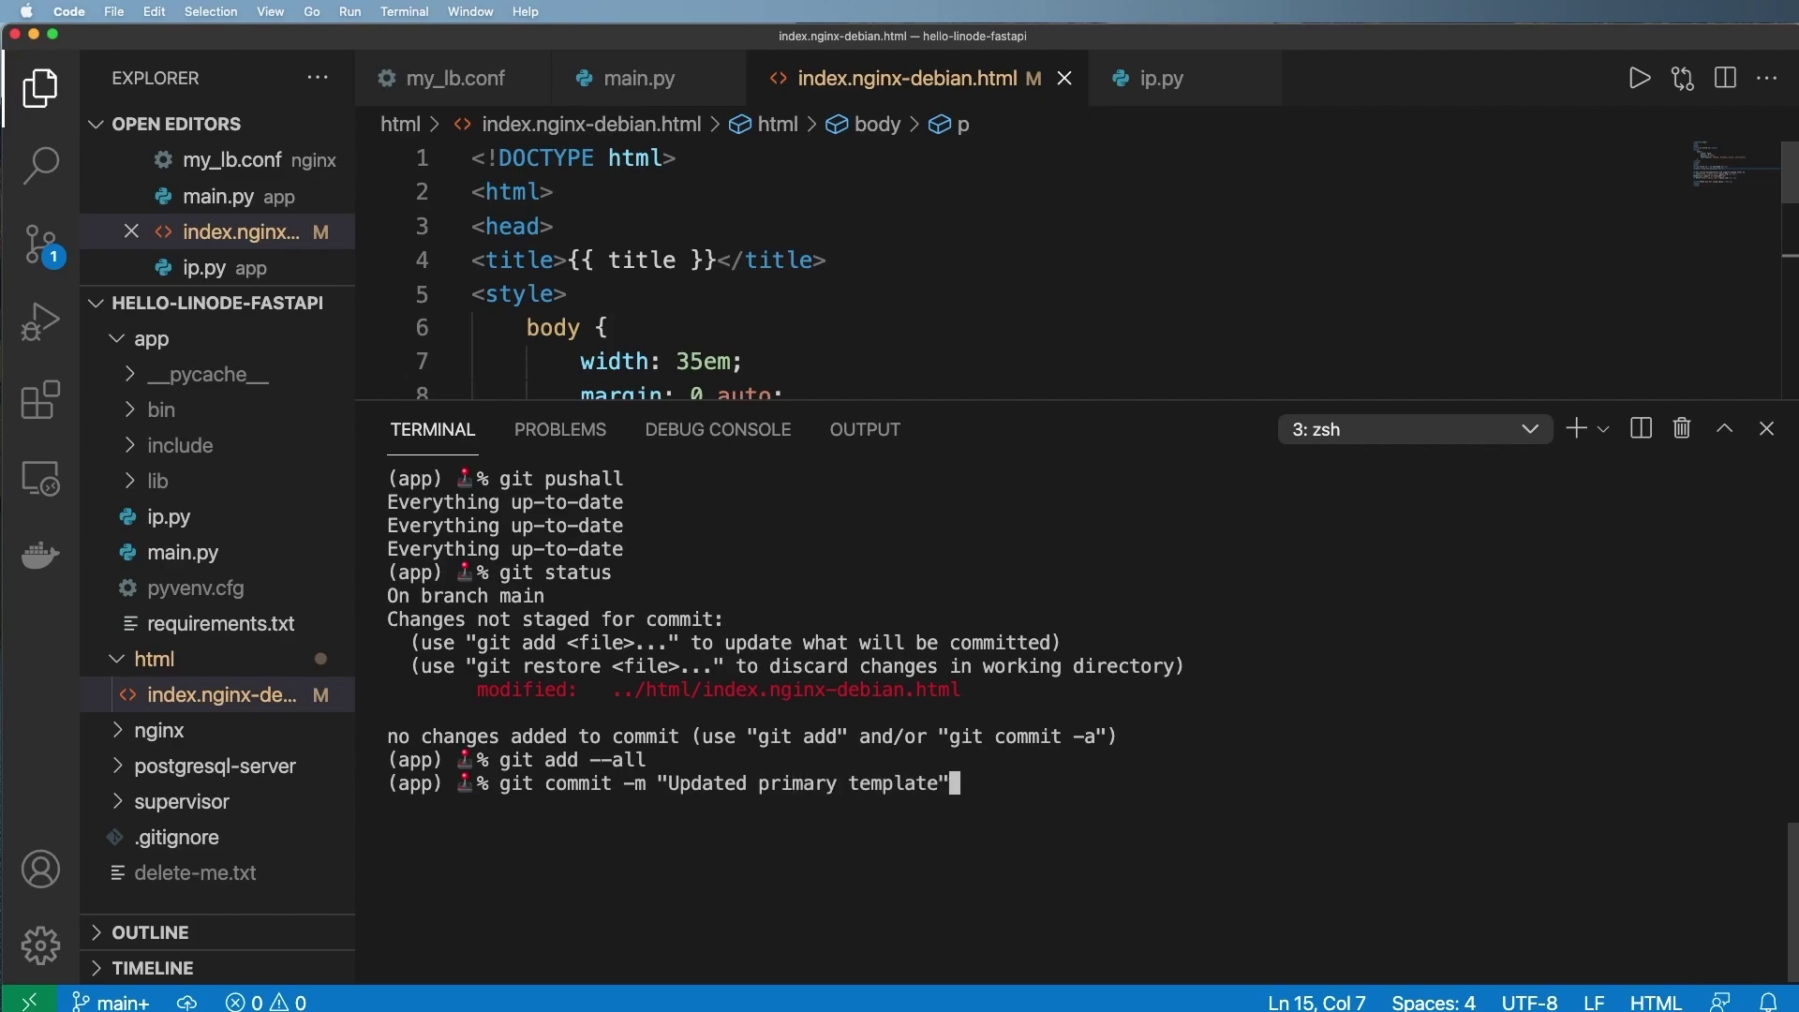
pyautogui.press('Return')
# - Push the template commit to all three web servers with git pushall
pyautogui.write('git pu')
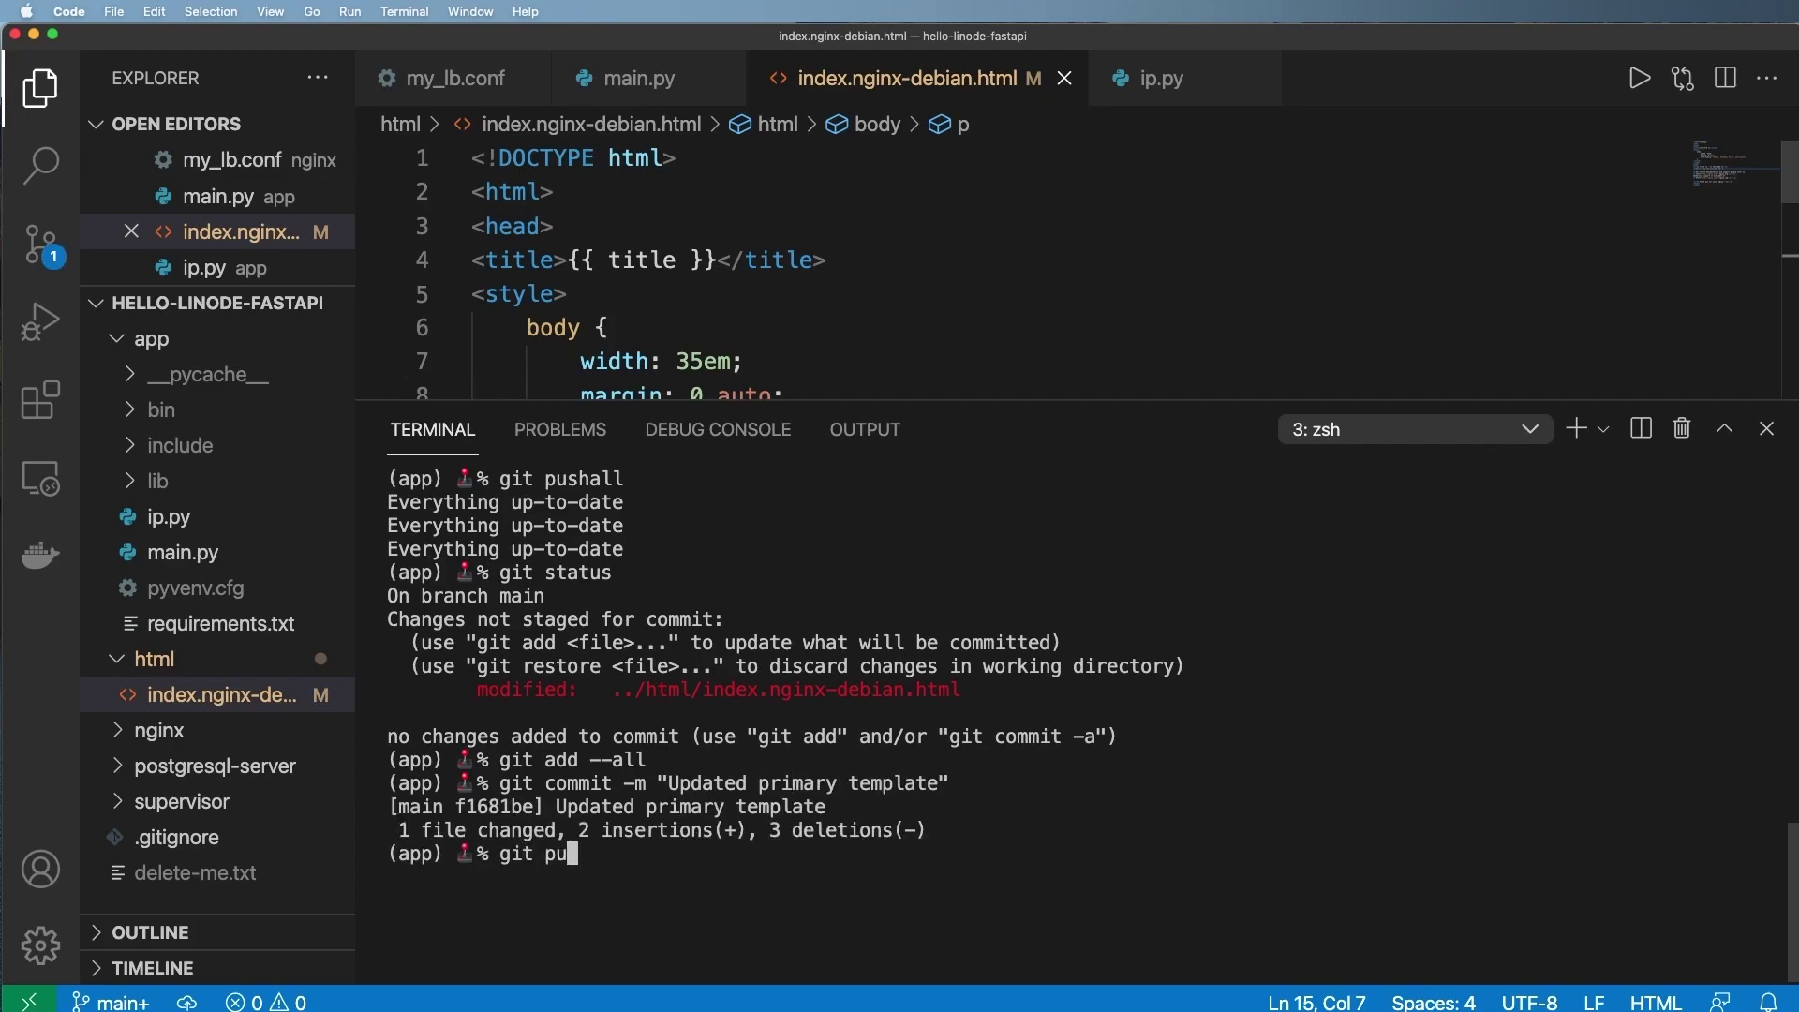
pyautogui.write('shall')
pyautogui.press('Return')
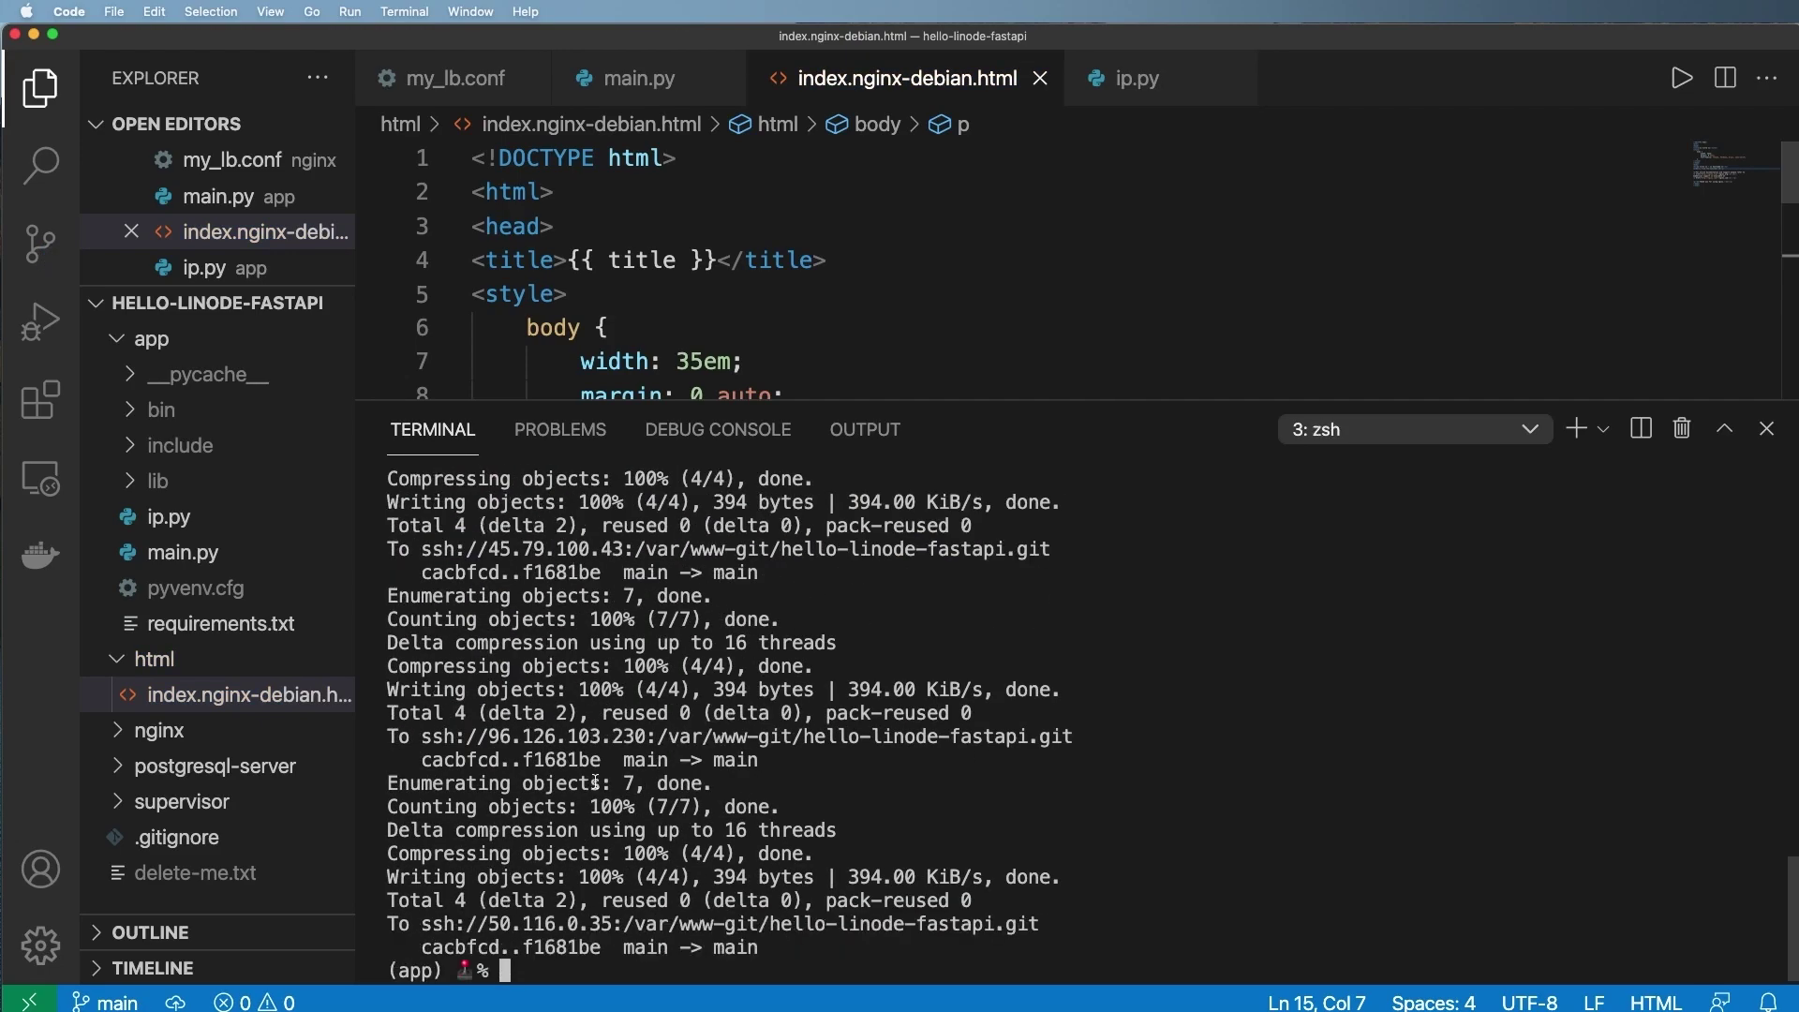
# - Switch to Chrome and reload the load balancer page at 45.79.81.206 repeatedly to check the updated text and the serving IP
pyautogui.press('super+Tab')
pyautogui.press('super+Tab')
pyautogui.click(351, 58)
pyautogui.press('super+r')
pyautogui.press('super+r')
pyautogui.press('super+r')
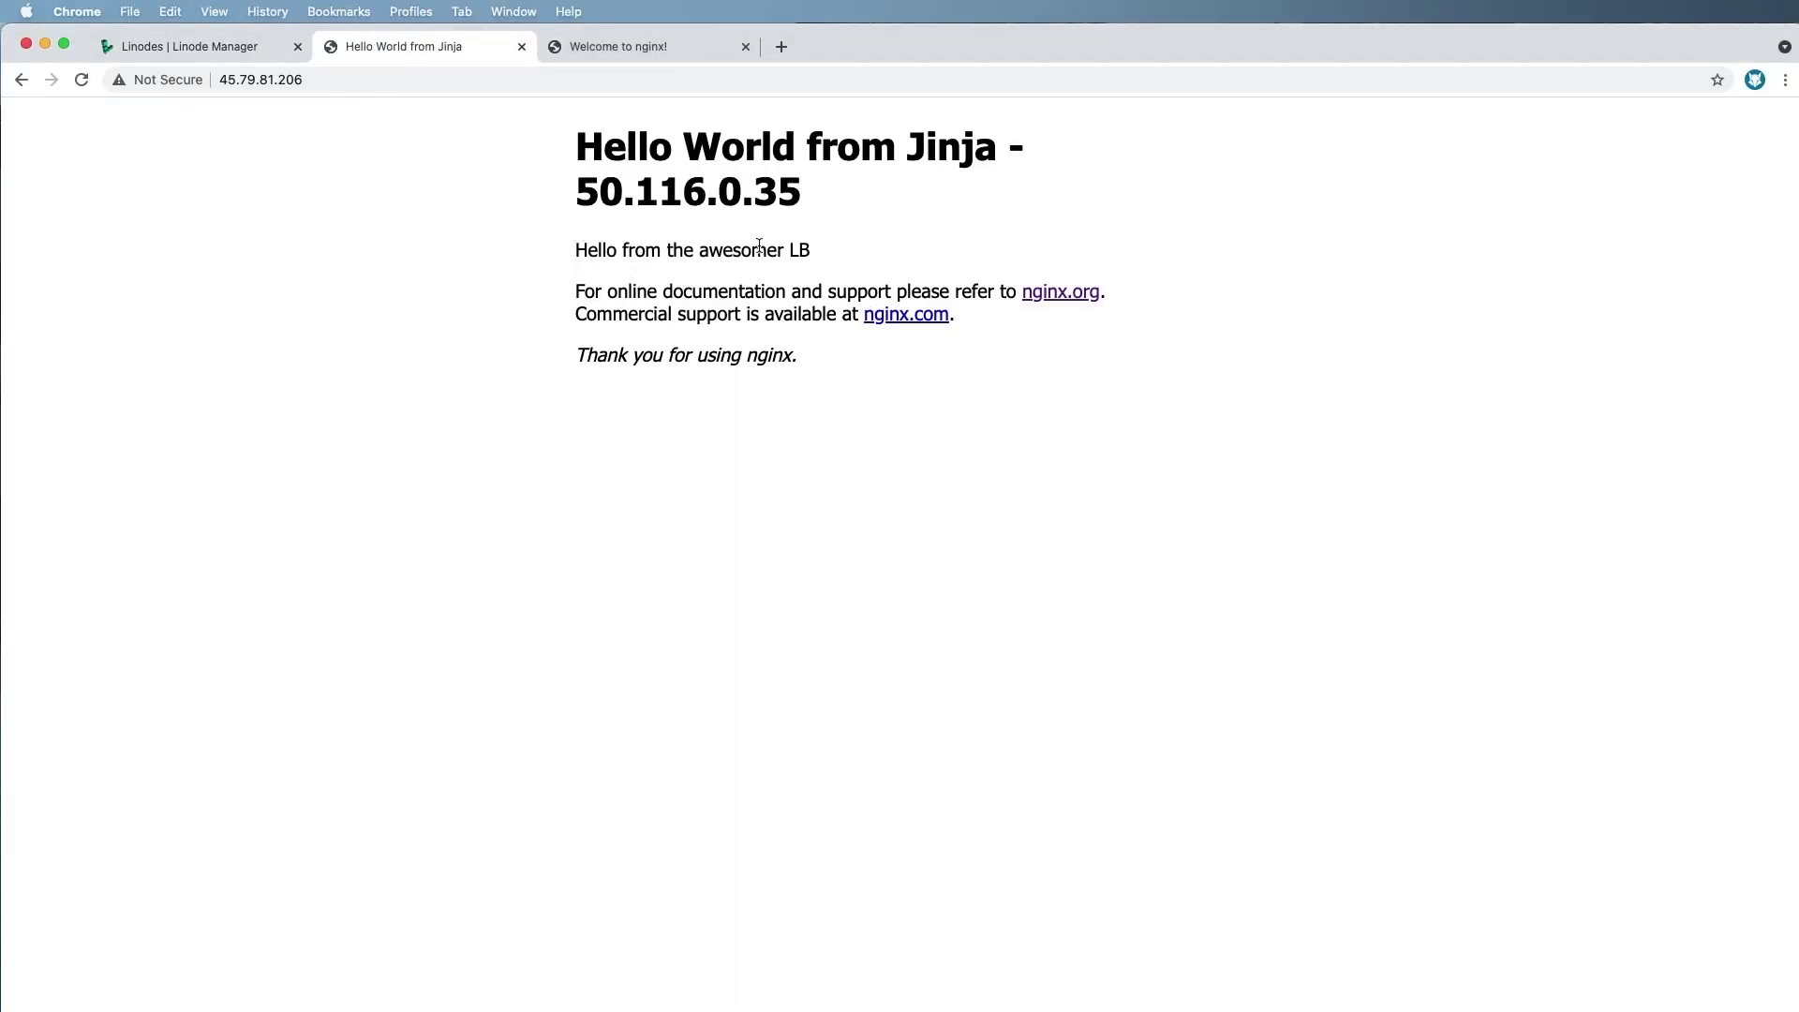
pyautogui.moveTo(813, 250); pyautogui.dragTo(558, 249)
pyautogui.press('super+r')
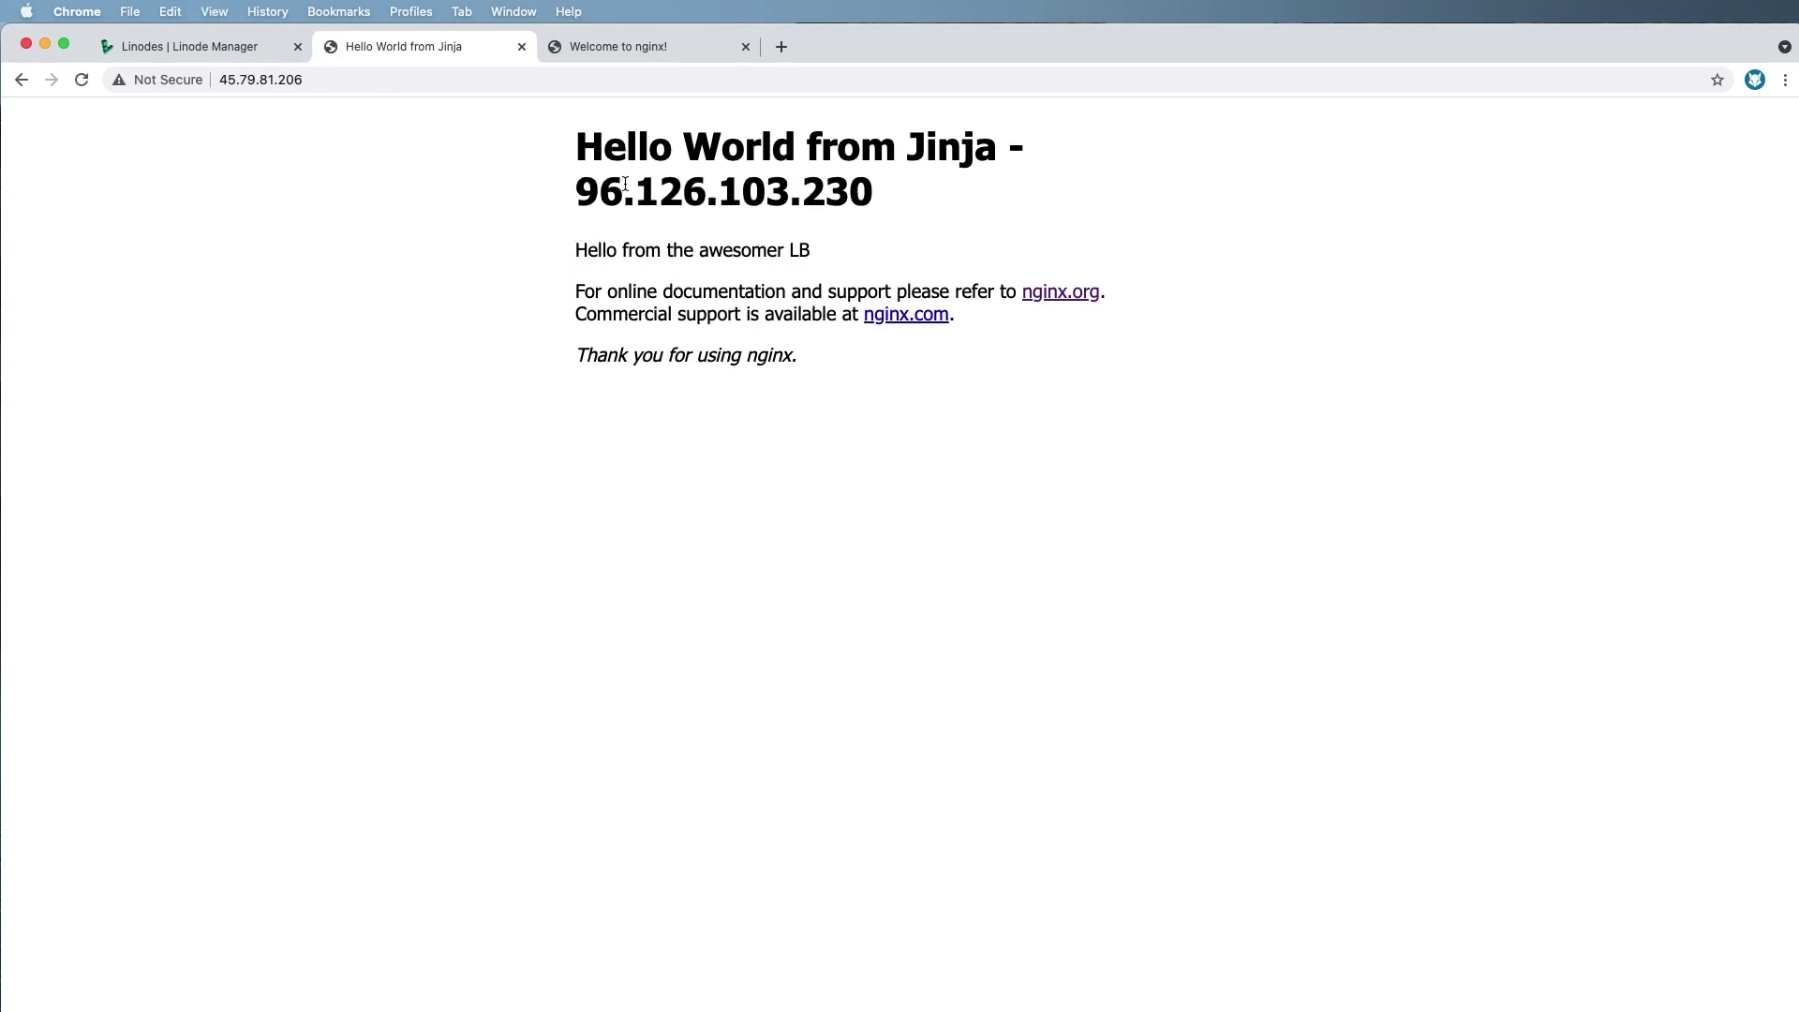
pyautogui.press('super+r')
pyautogui.press('super+r')
pyautogui.press('super+r')
pyautogui.press('super+r')
pyautogui.press('super+r')
pyautogui.press('super+r')
# - Return to VS Code, hide the terminal and open my_lb.conf
pyautogui.click(205, 49)
pyautogui.press('super+Tab')
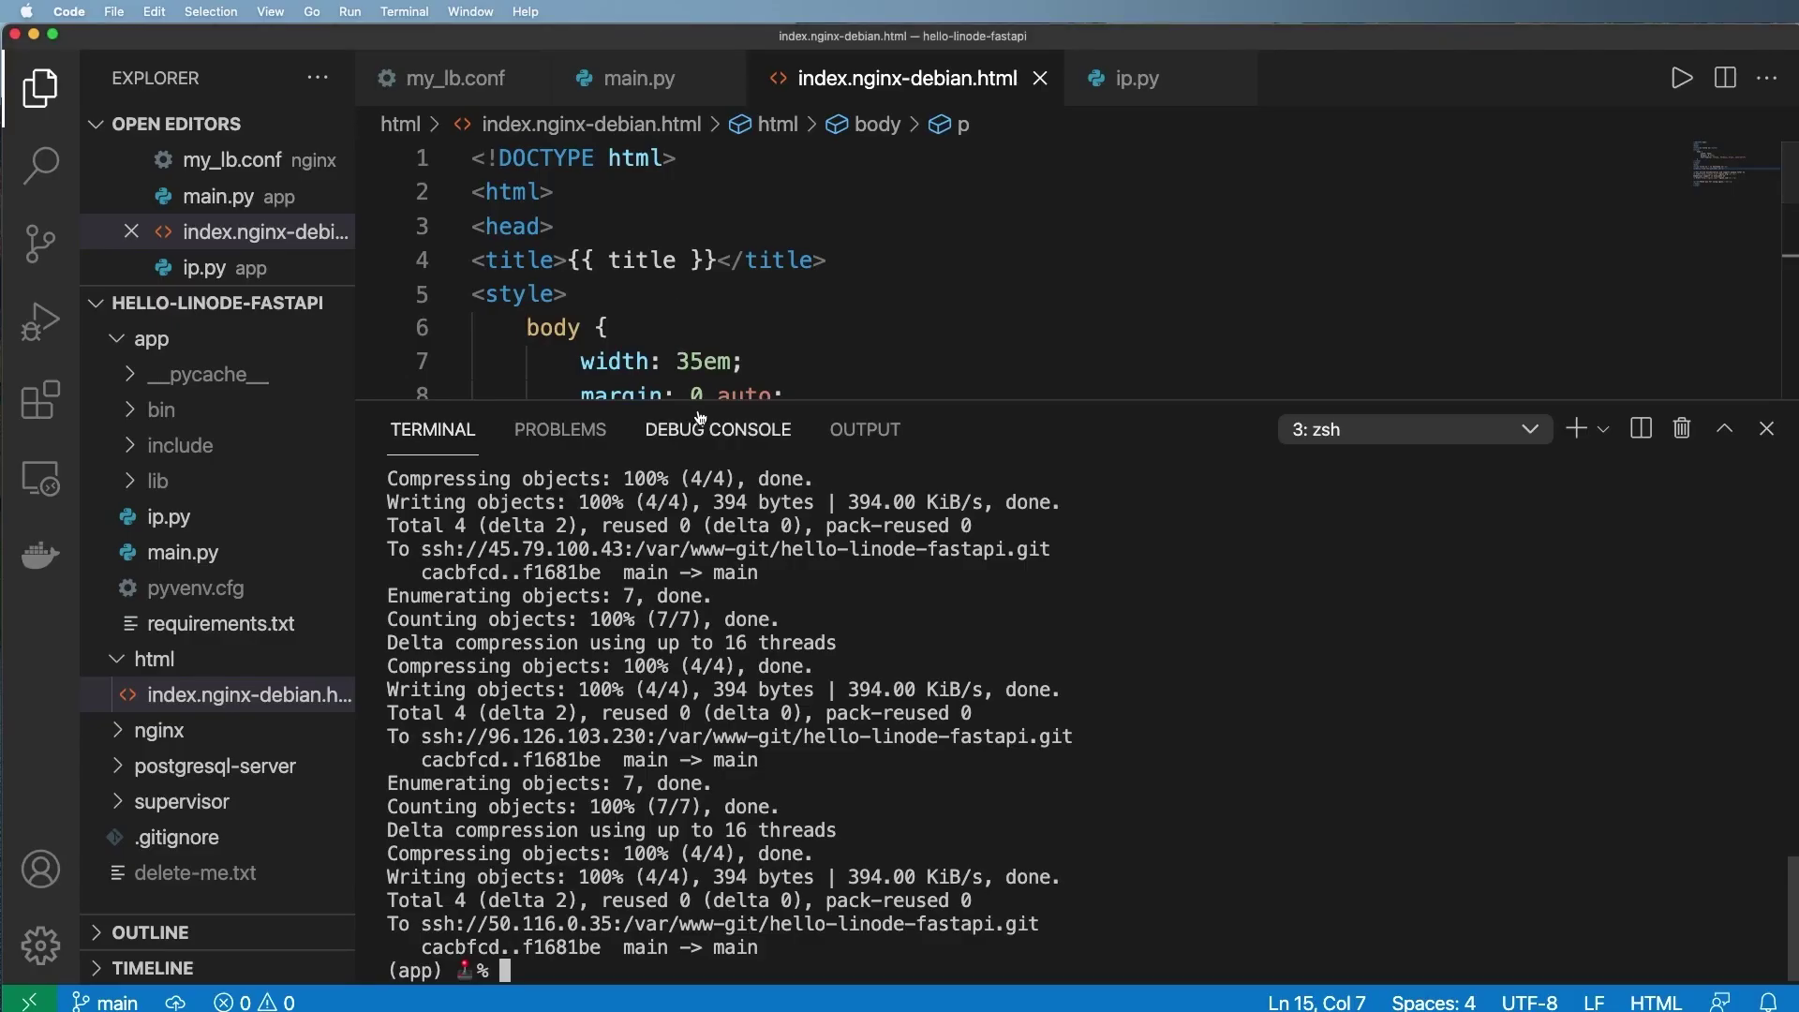
pyautogui.press('super+j')
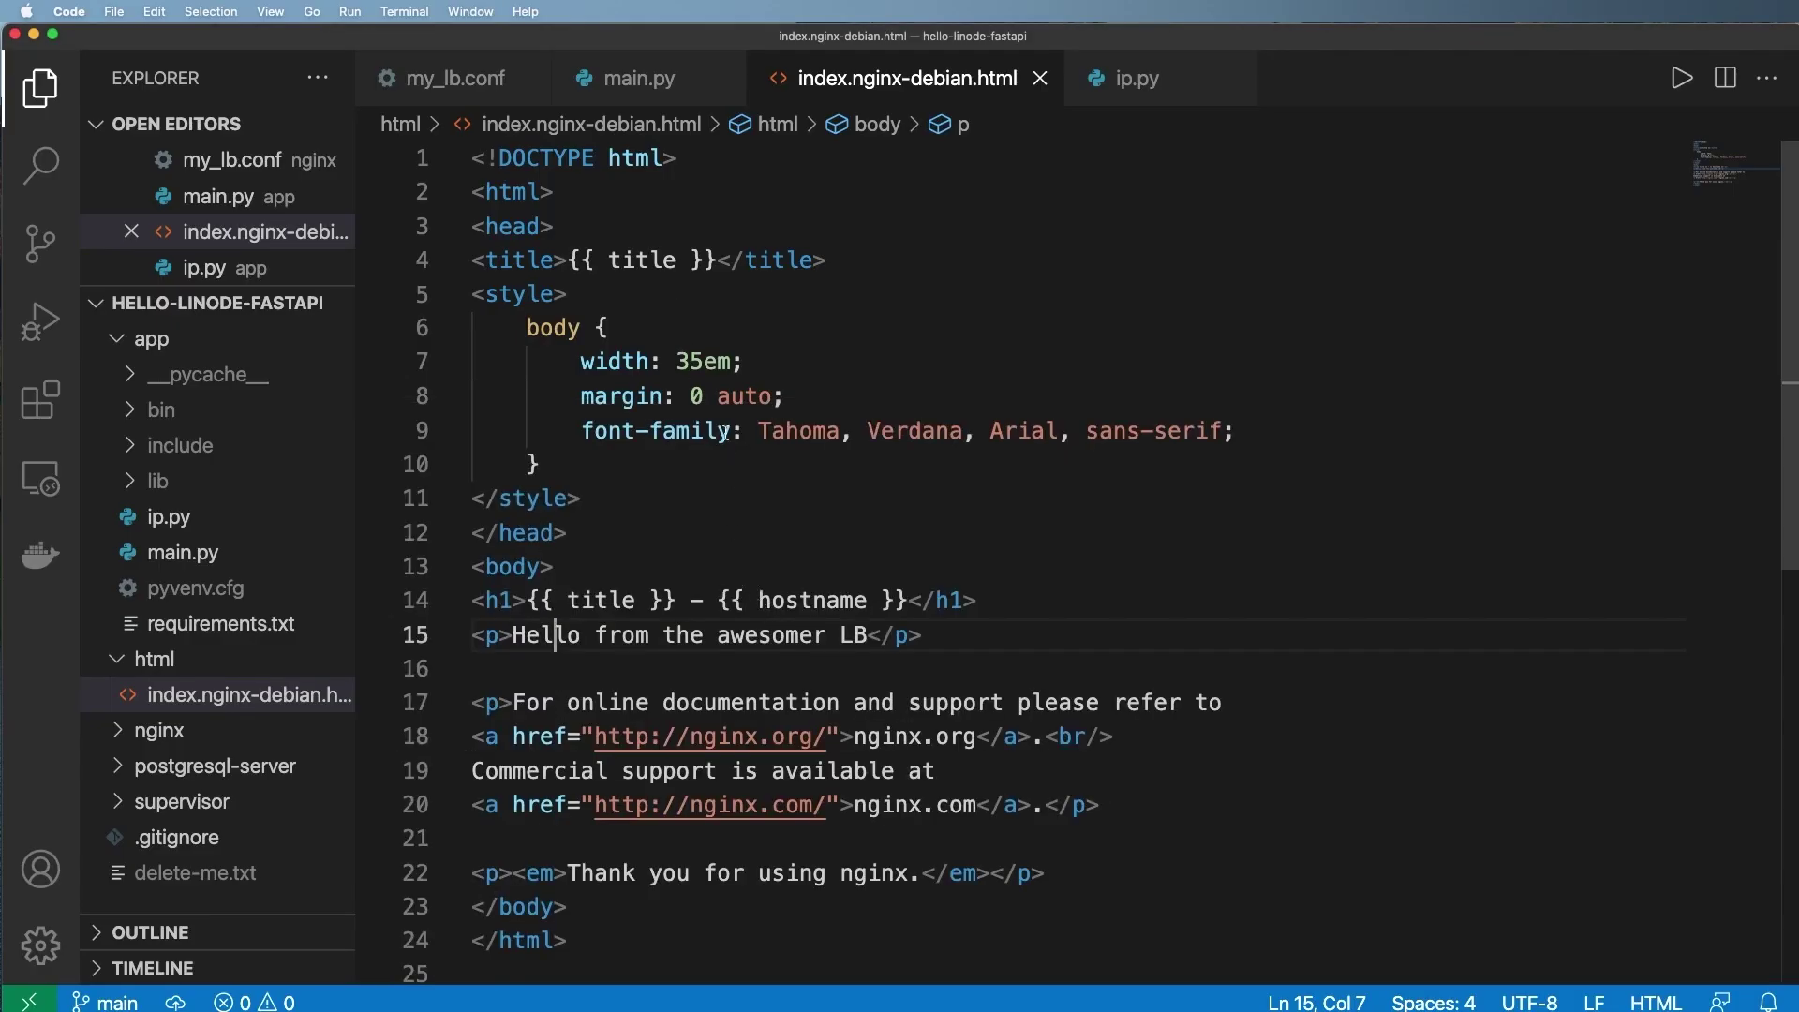
pyautogui.click(455, 78)
pyautogui.click(712, 463)
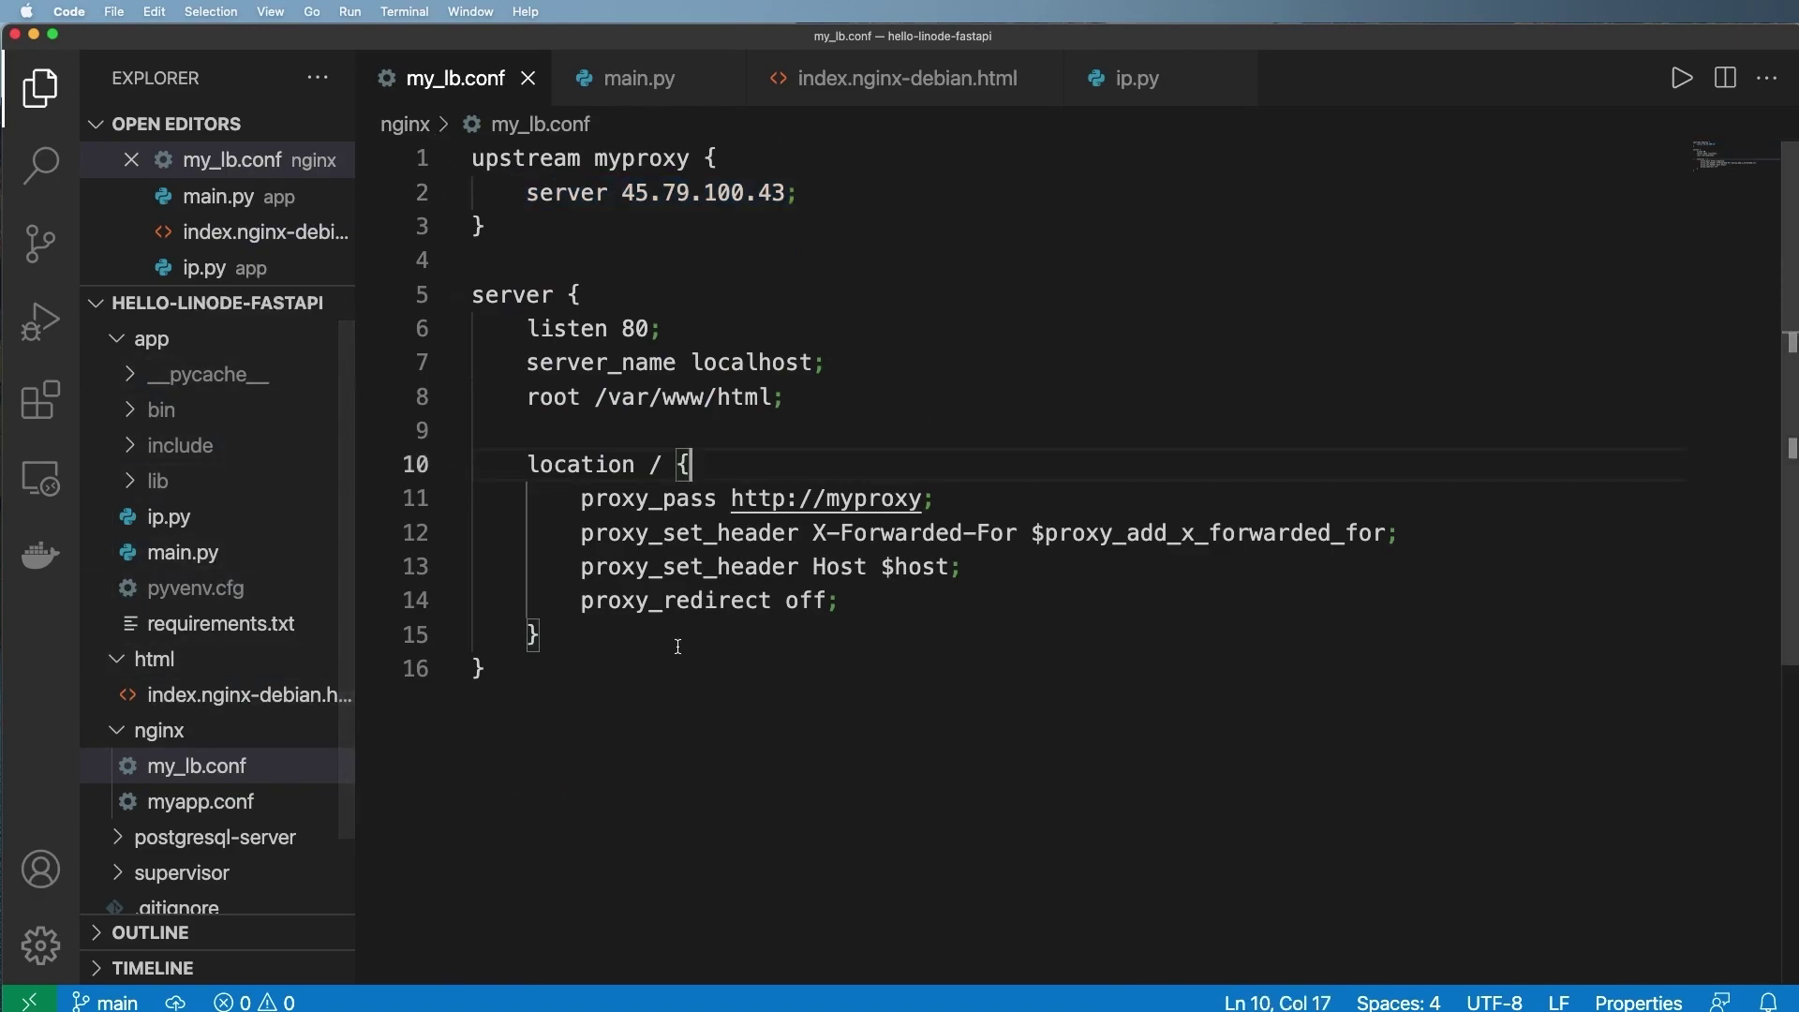
# - Show the load balancer's ssh terminal session and reopen the nginx default config in nano
pyautogui.press('super+j')
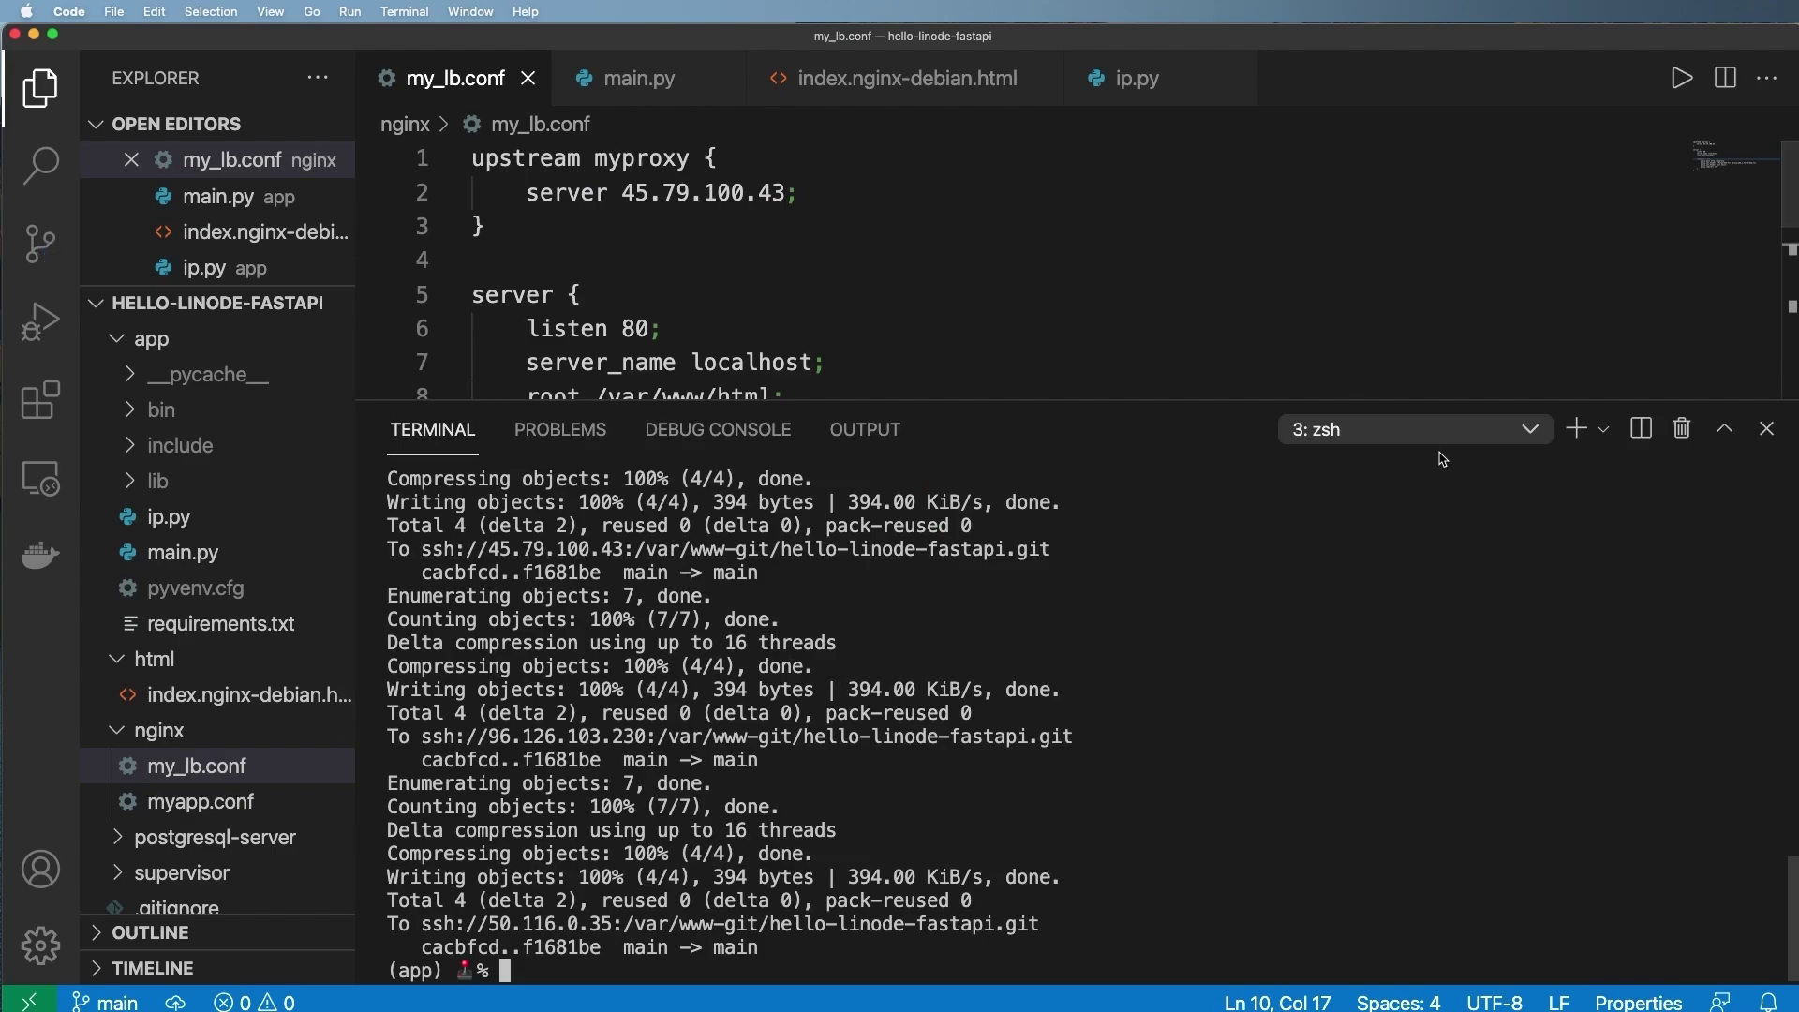
pyautogui.click(1414, 429)
pyautogui.click(1330, 397)
pyautogui.press('Up')
pyautogui.press('Up')
pyautogui.press('Return')
# - Copy the three upstream server lines from nano over the single server line in my_lb.conf, adding 96.126.103.230 and 50.116.0.35, and hide the terminal
pyautogui.moveTo(423, 551); pyautogui.dragTo(691, 598)
pyautogui.press('super+c')
pyautogui.moveTo(832, 196); pyautogui.dragTo(514, 194)
pyautogui.press('super+v')
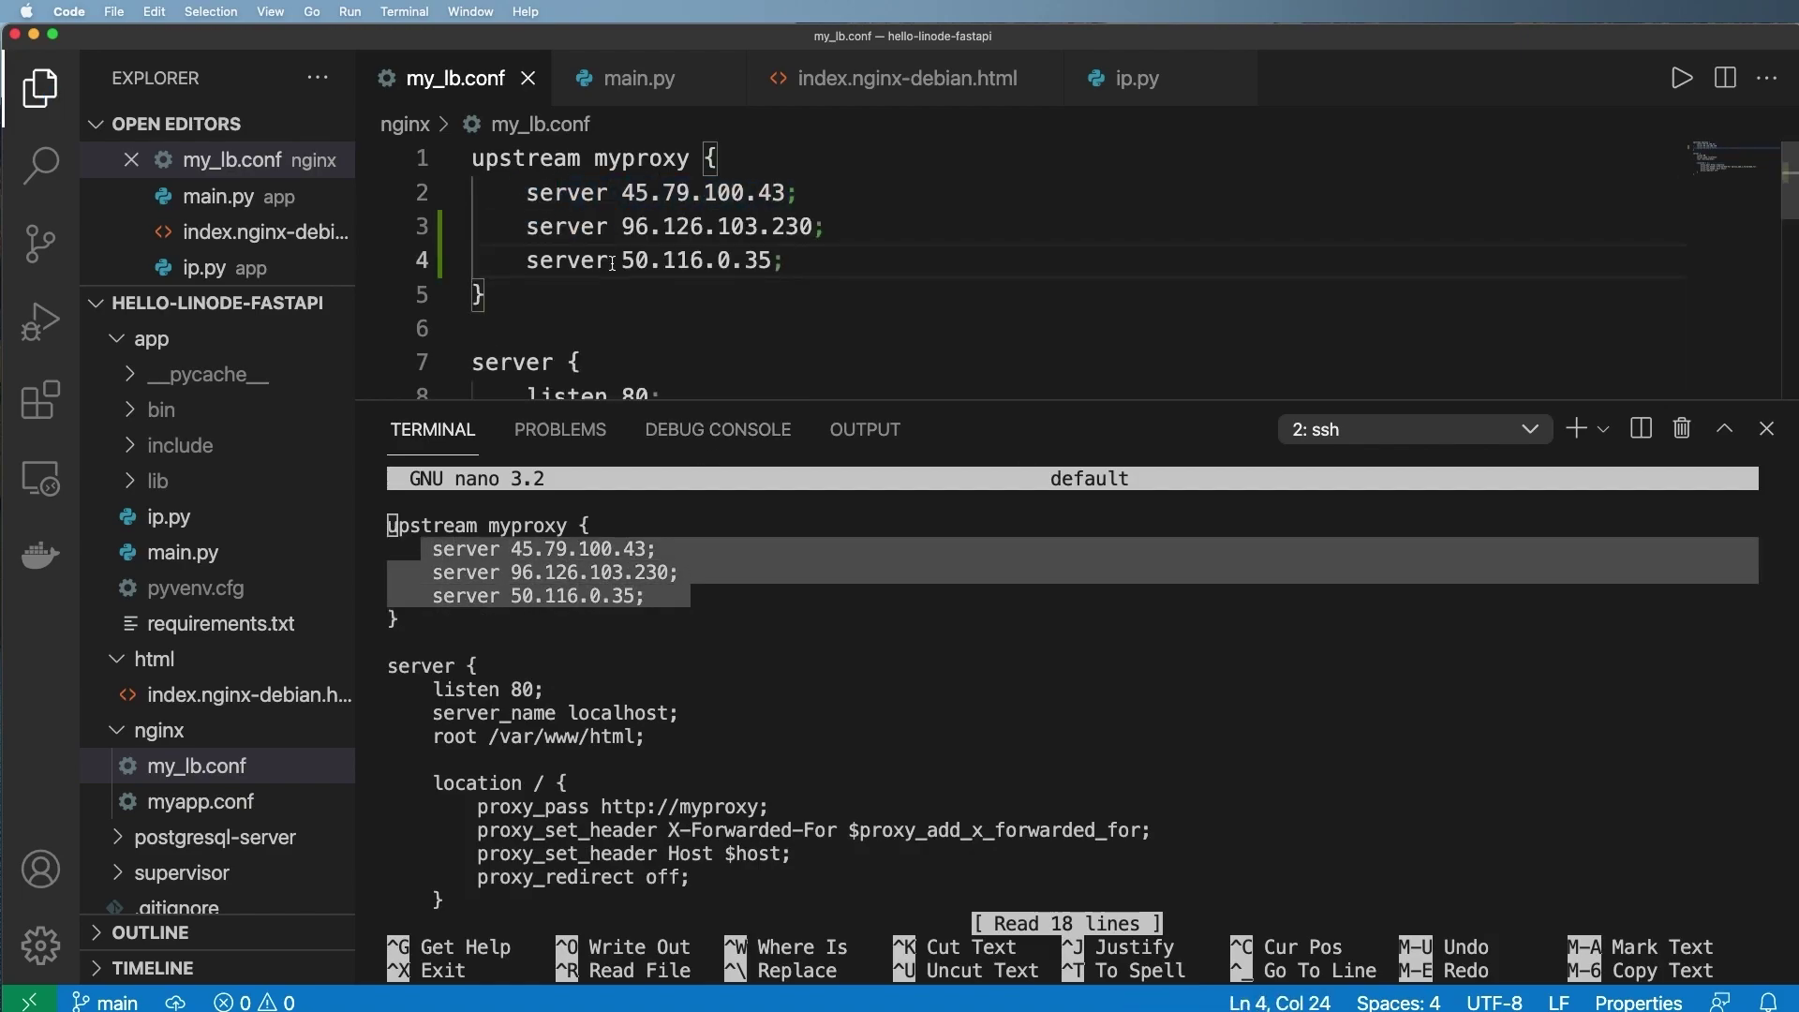
pyautogui.scroll(-2, 612, 264)
pyautogui.click(828, 604)
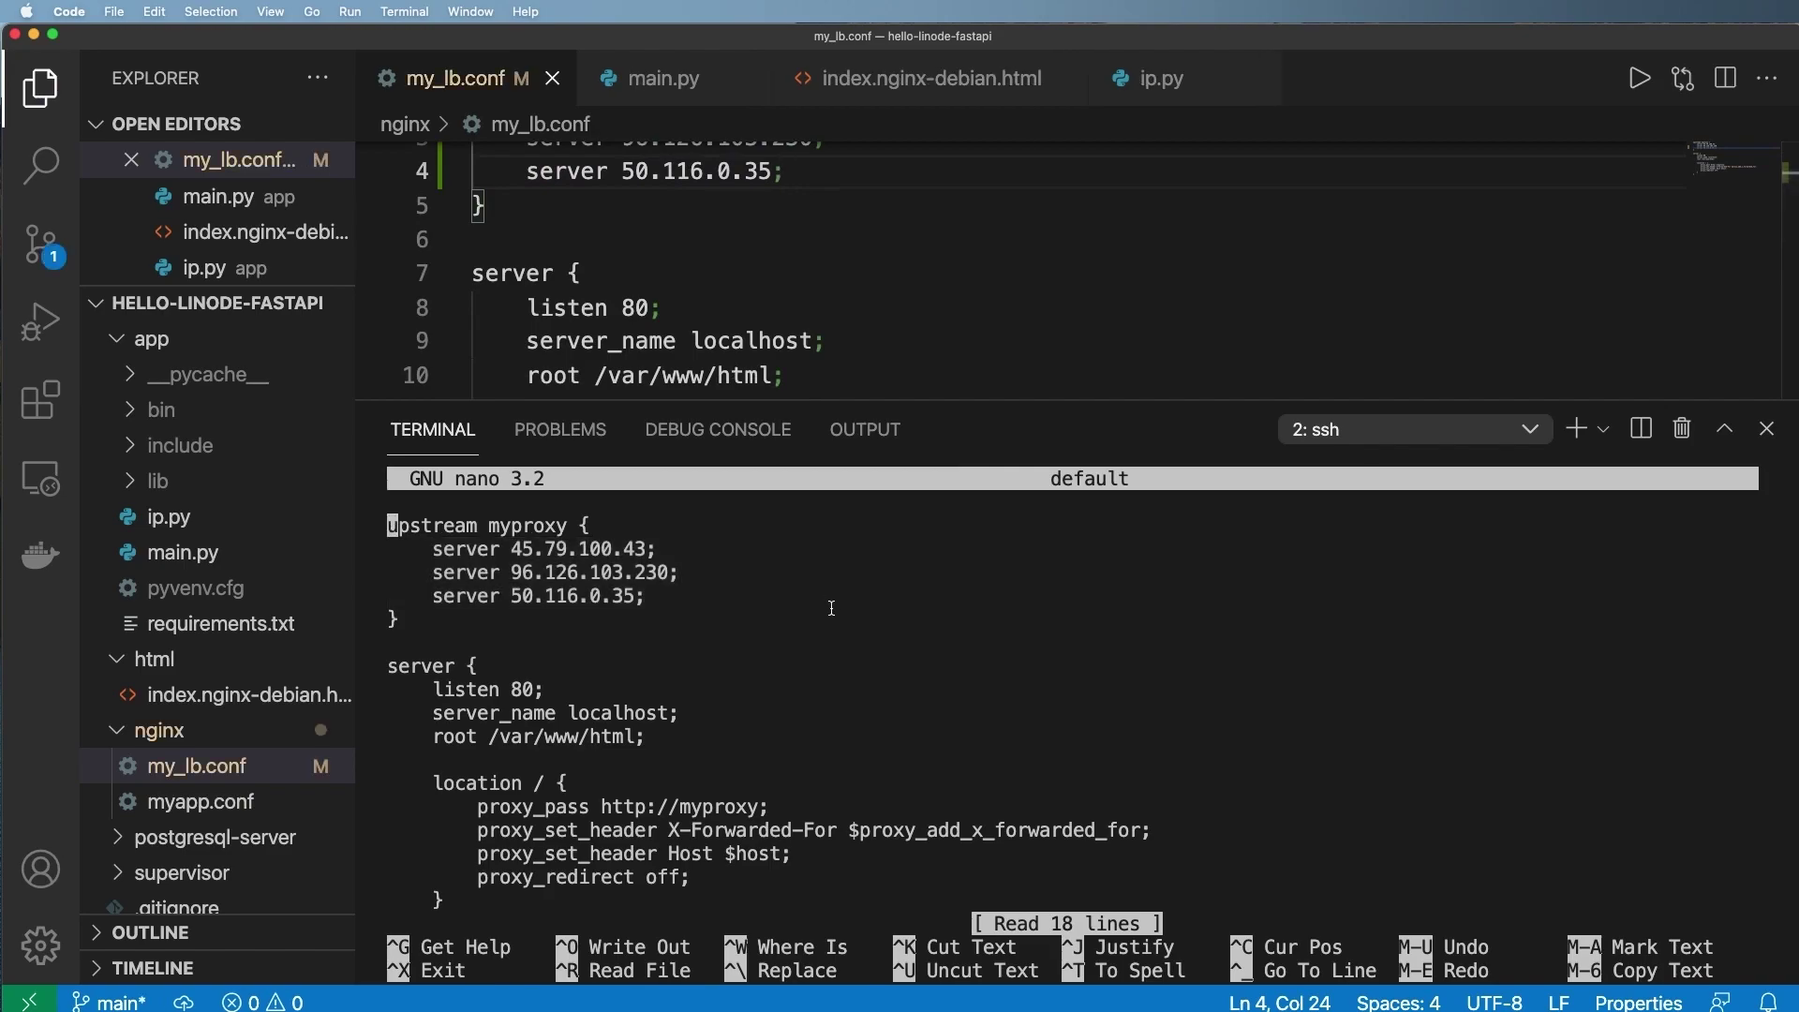
pyautogui.hotkey('ctrl', '`')
pyautogui.click(850, 618)
pyautogui.scroll(1, 851, 618)
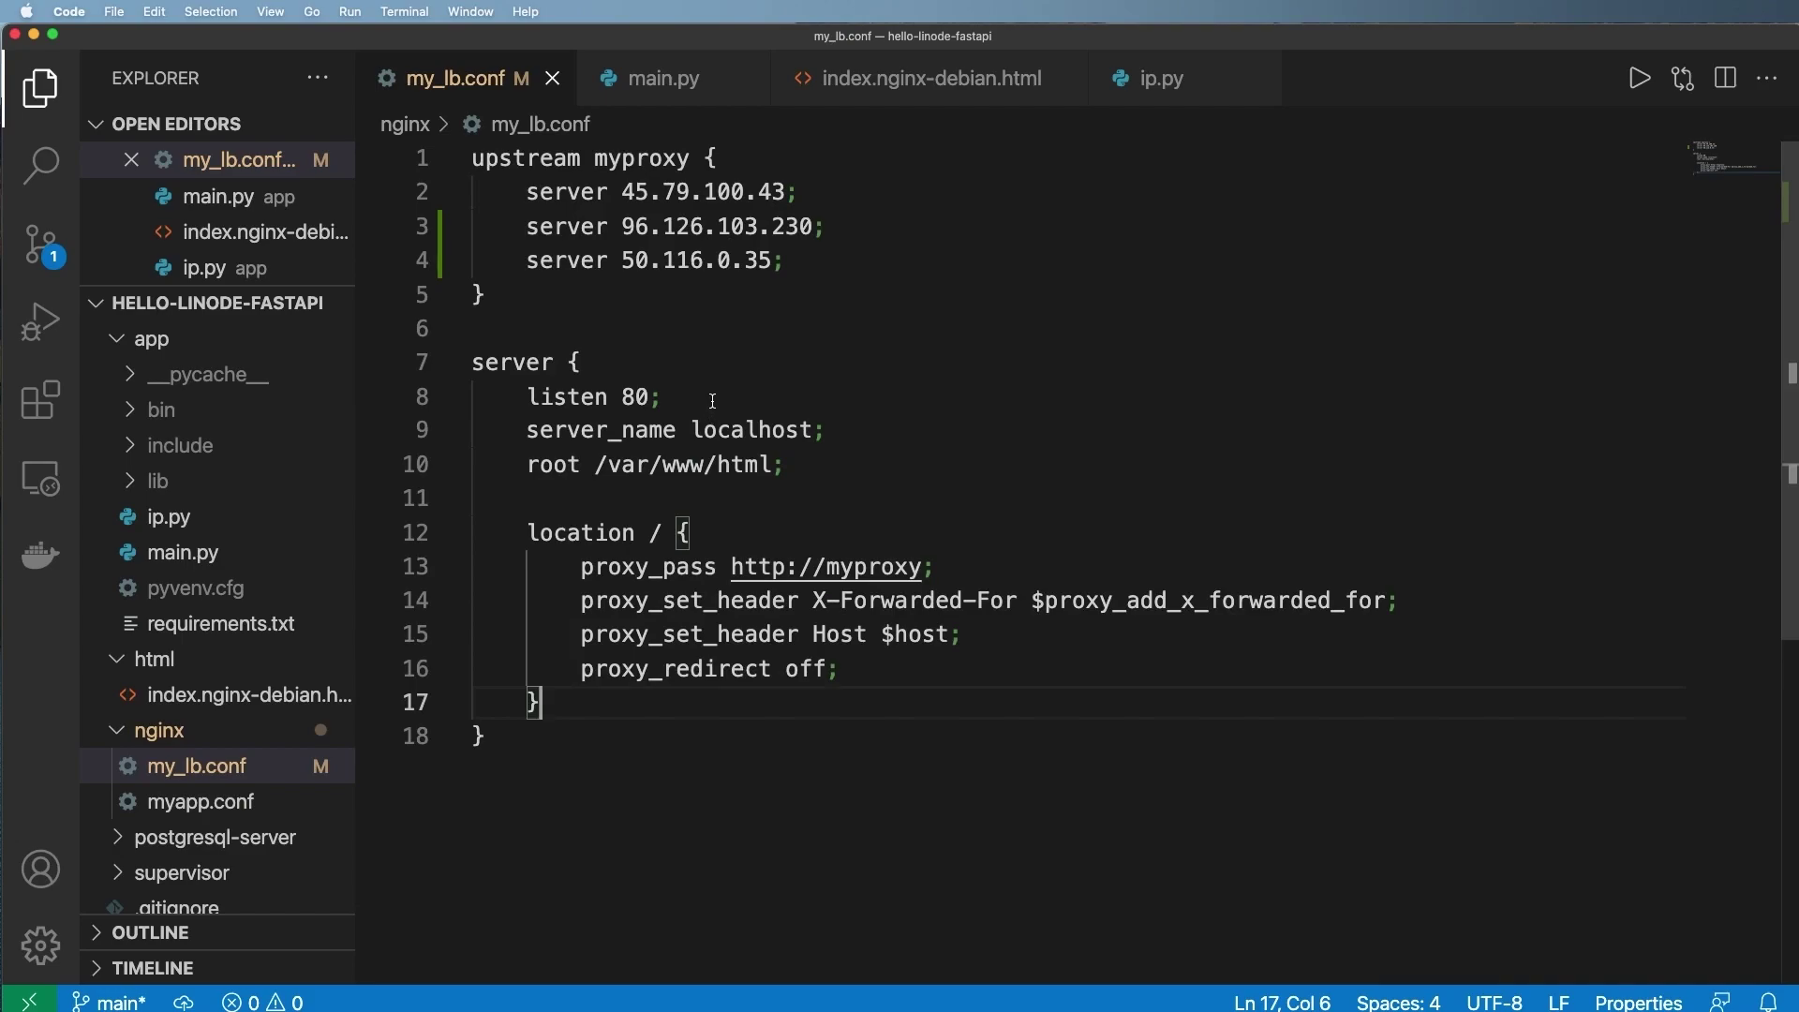
pyautogui.click(658, 377)
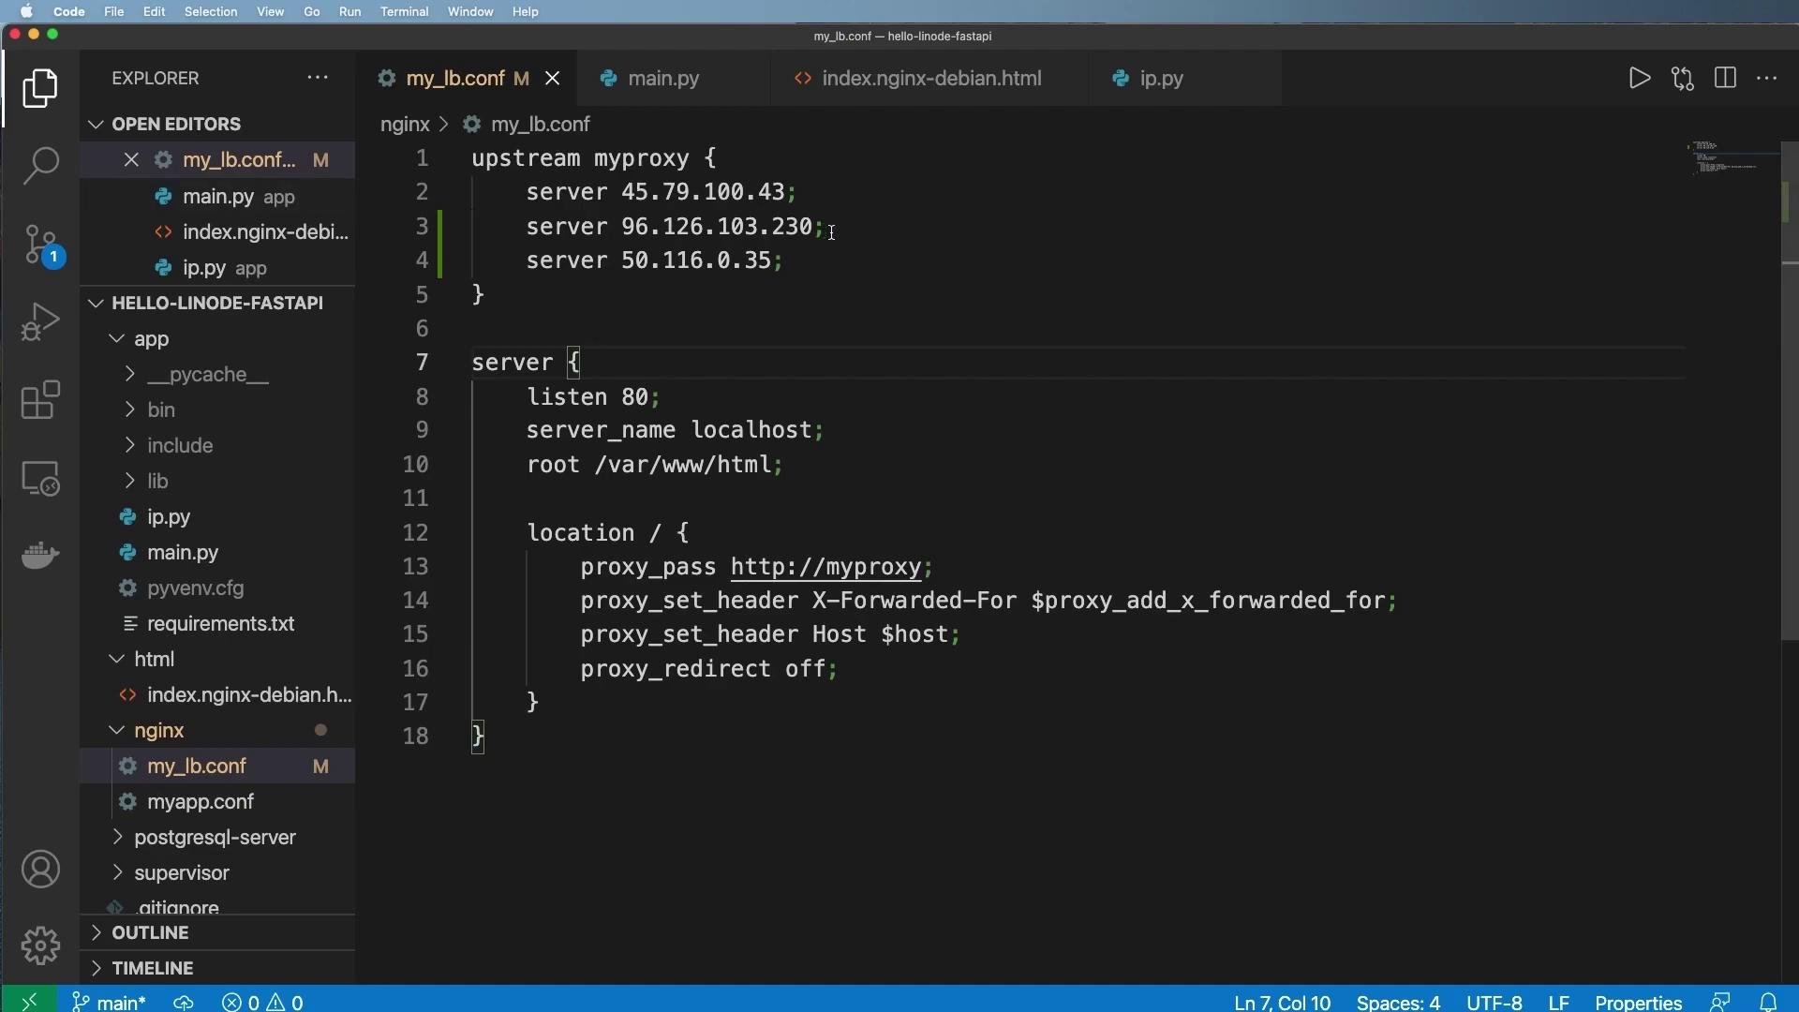
# - Switch to Chrome and open the NodeBalancers page in Linode Manager
pyautogui.press('super+Tab')
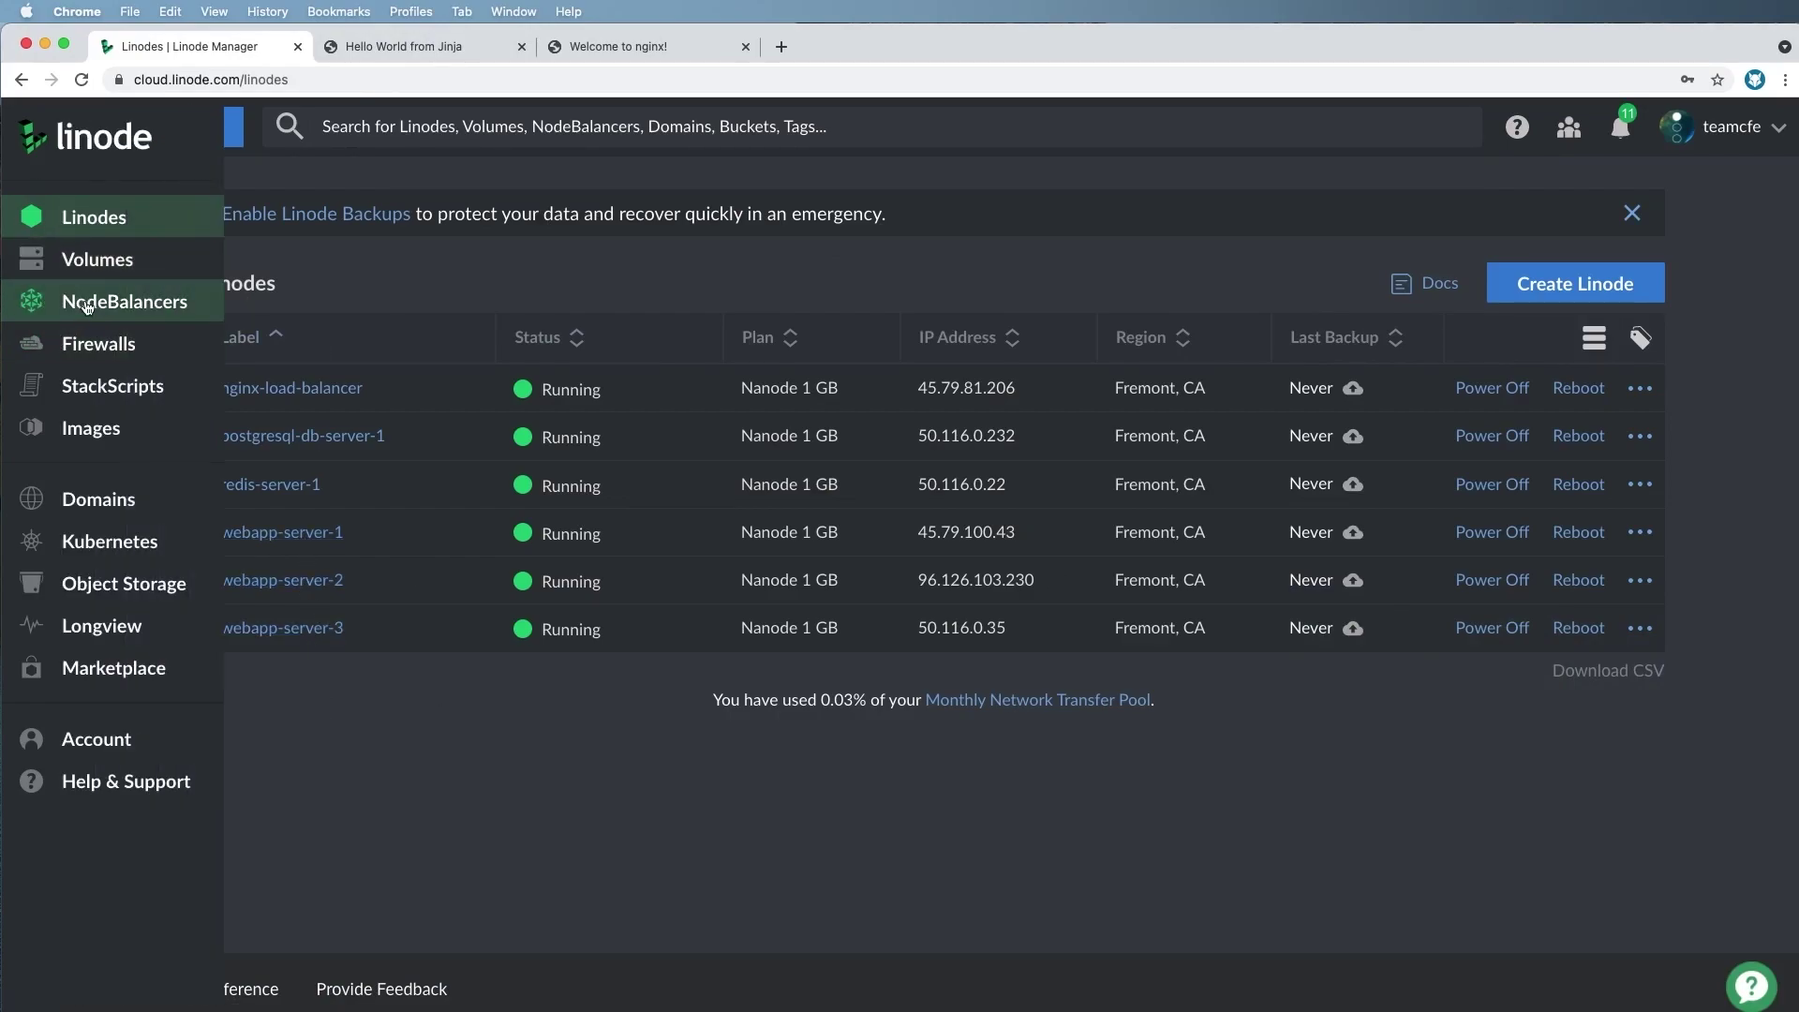
pyautogui.click(89, 302)
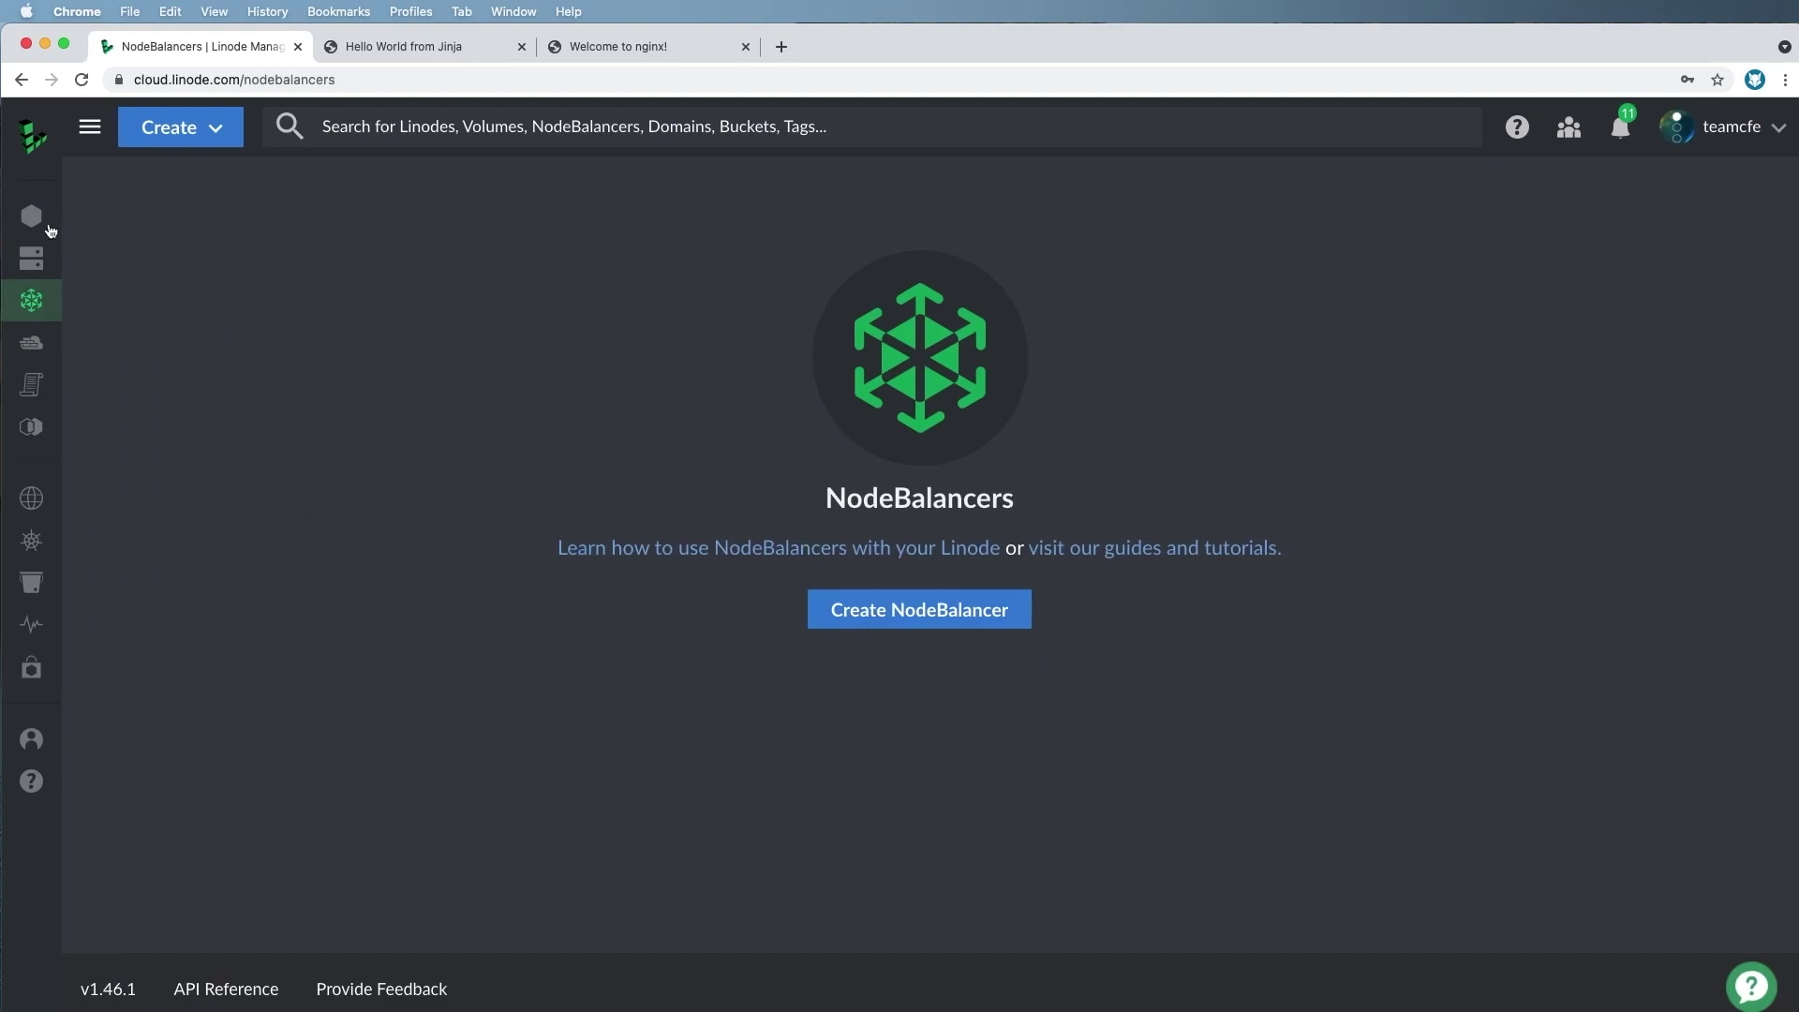
# - Open the Linodes list and power off webapp-server-1
pyautogui.click(11, 112)
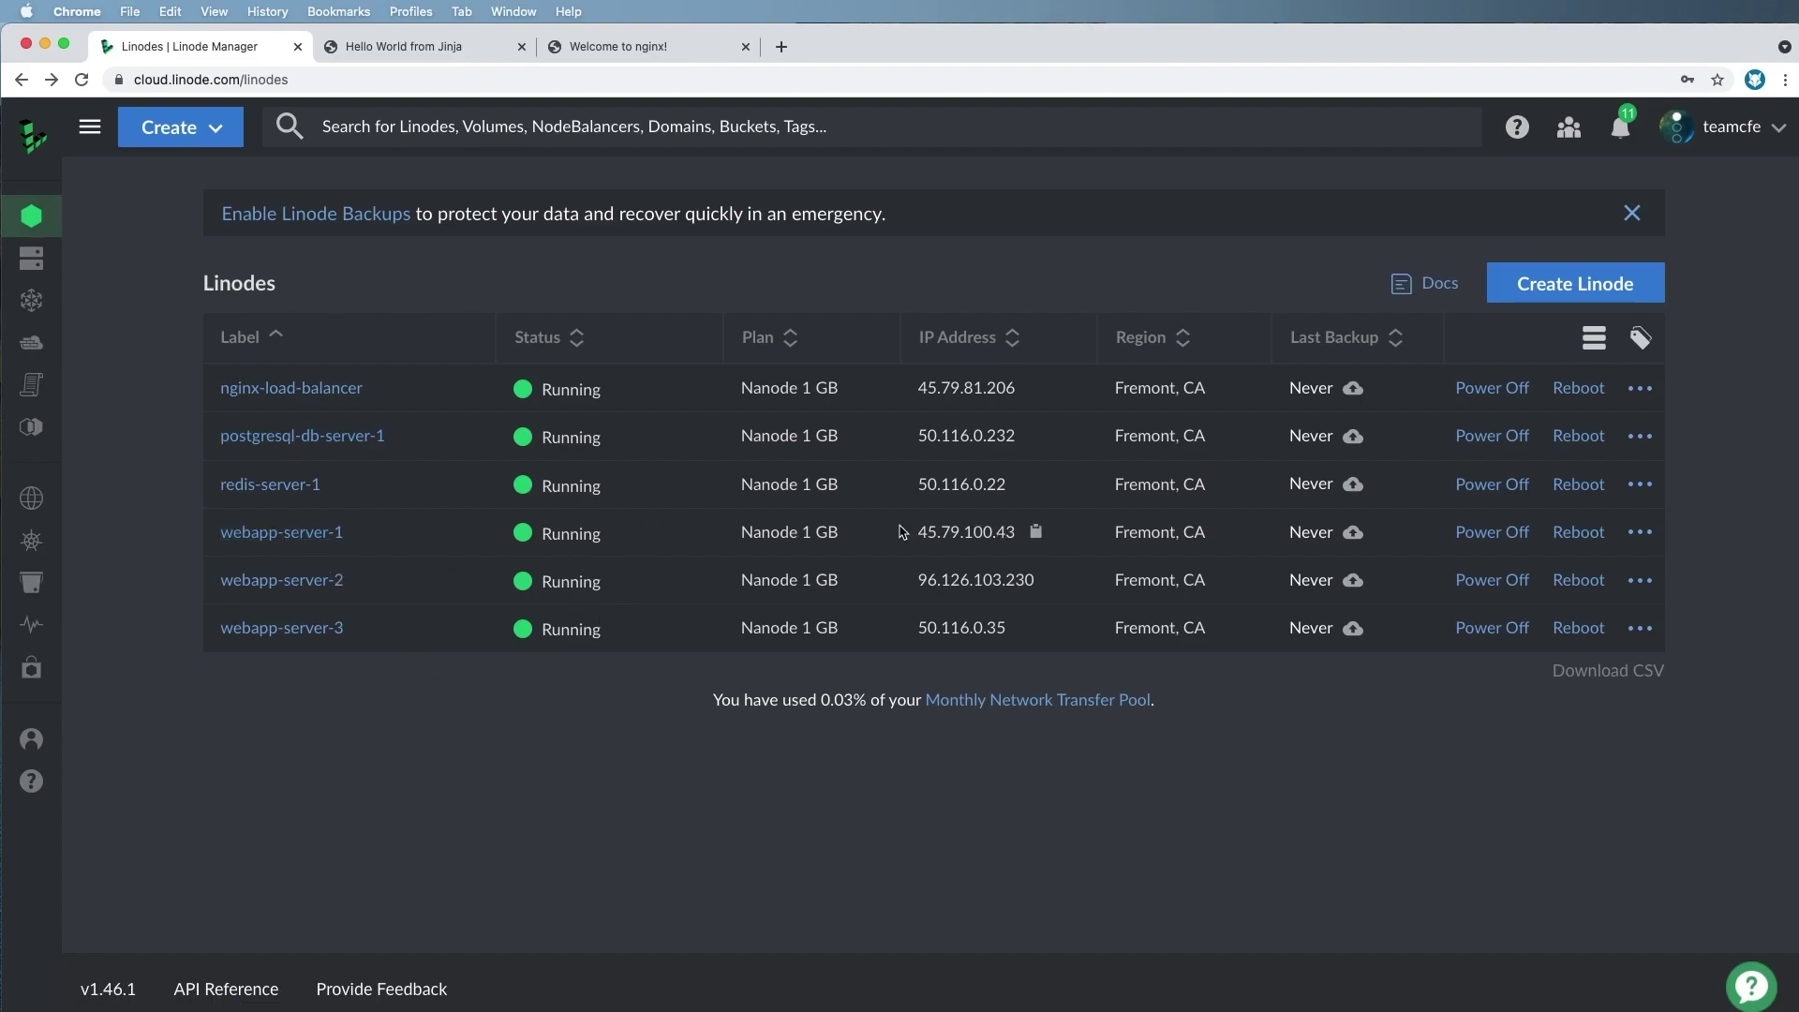
pyautogui.moveTo(899, 531); pyautogui.dragTo(1017, 532)
pyautogui.click(1492, 531)
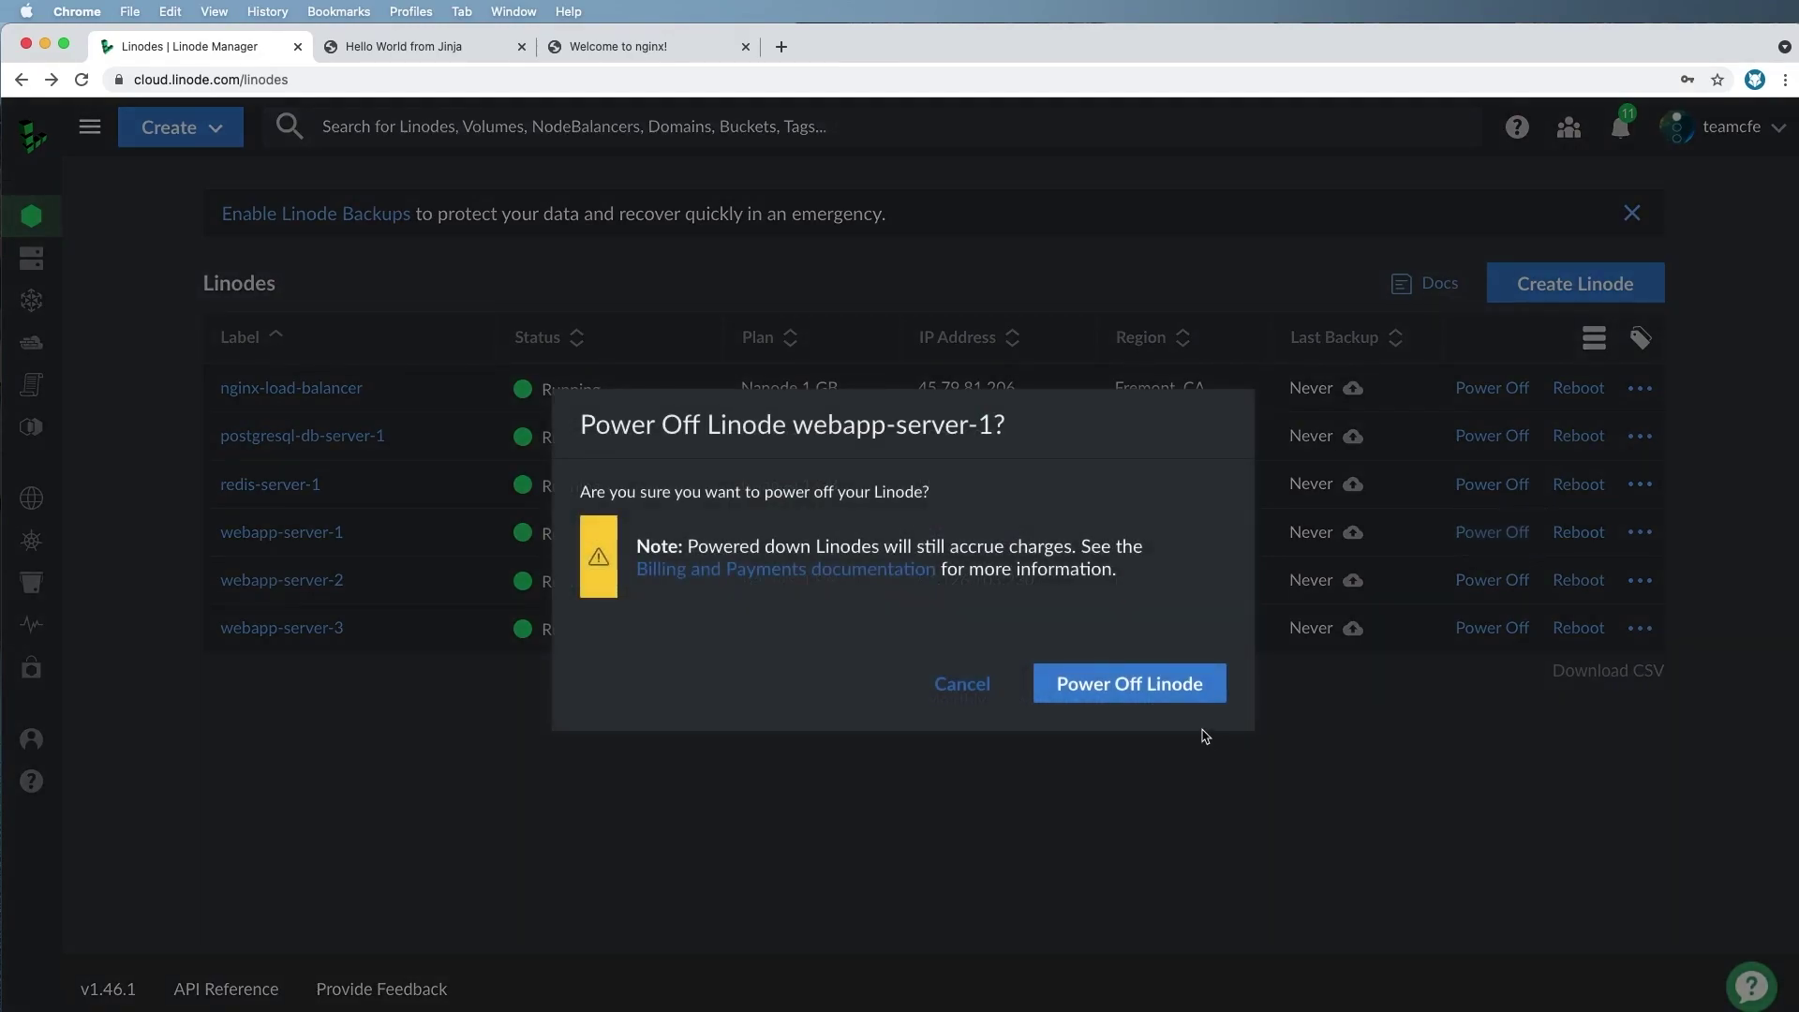
pyautogui.click(1171, 689)
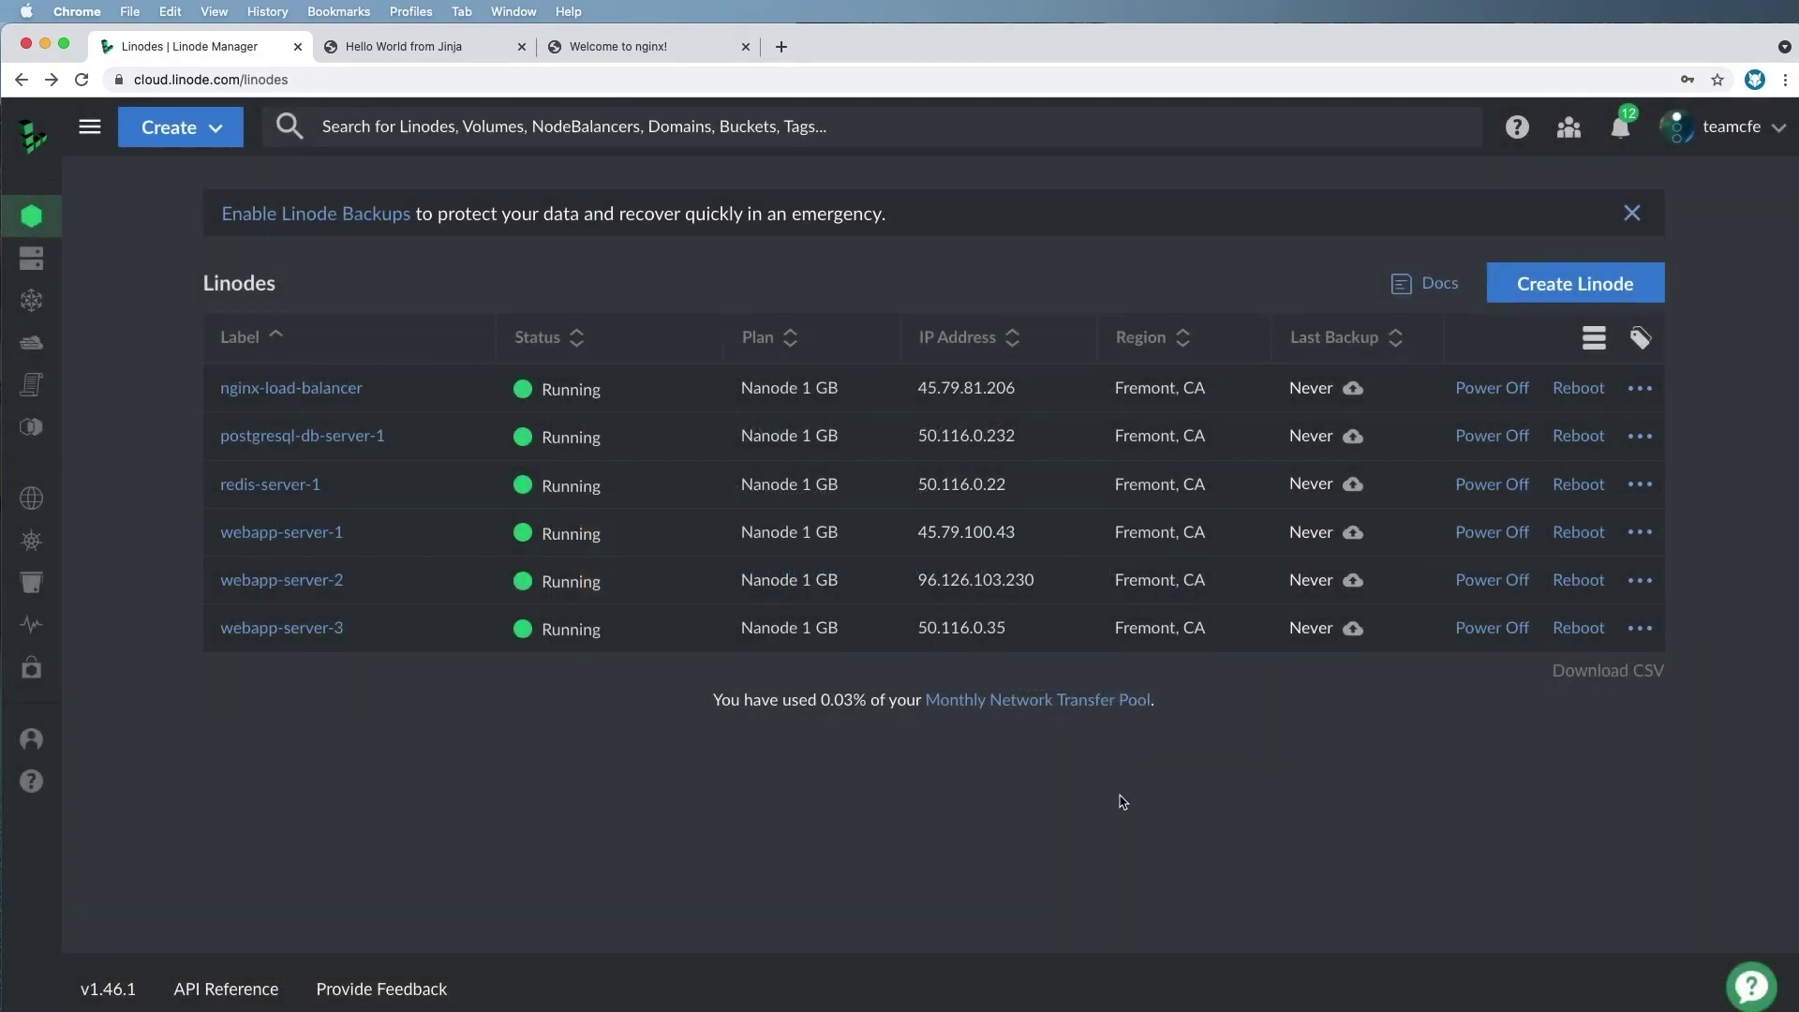
# - Reload the load balancer page repeatedly to see which servers respond, and check webapp-server-1's status in the Linodes list
pyautogui.click(379, 47)
pyautogui.press('super+r')
pyautogui.press('super+r')
pyautogui.press('super+r')
pyautogui.press('super+r')
pyautogui.press('super+r')
pyautogui.press('super+r')
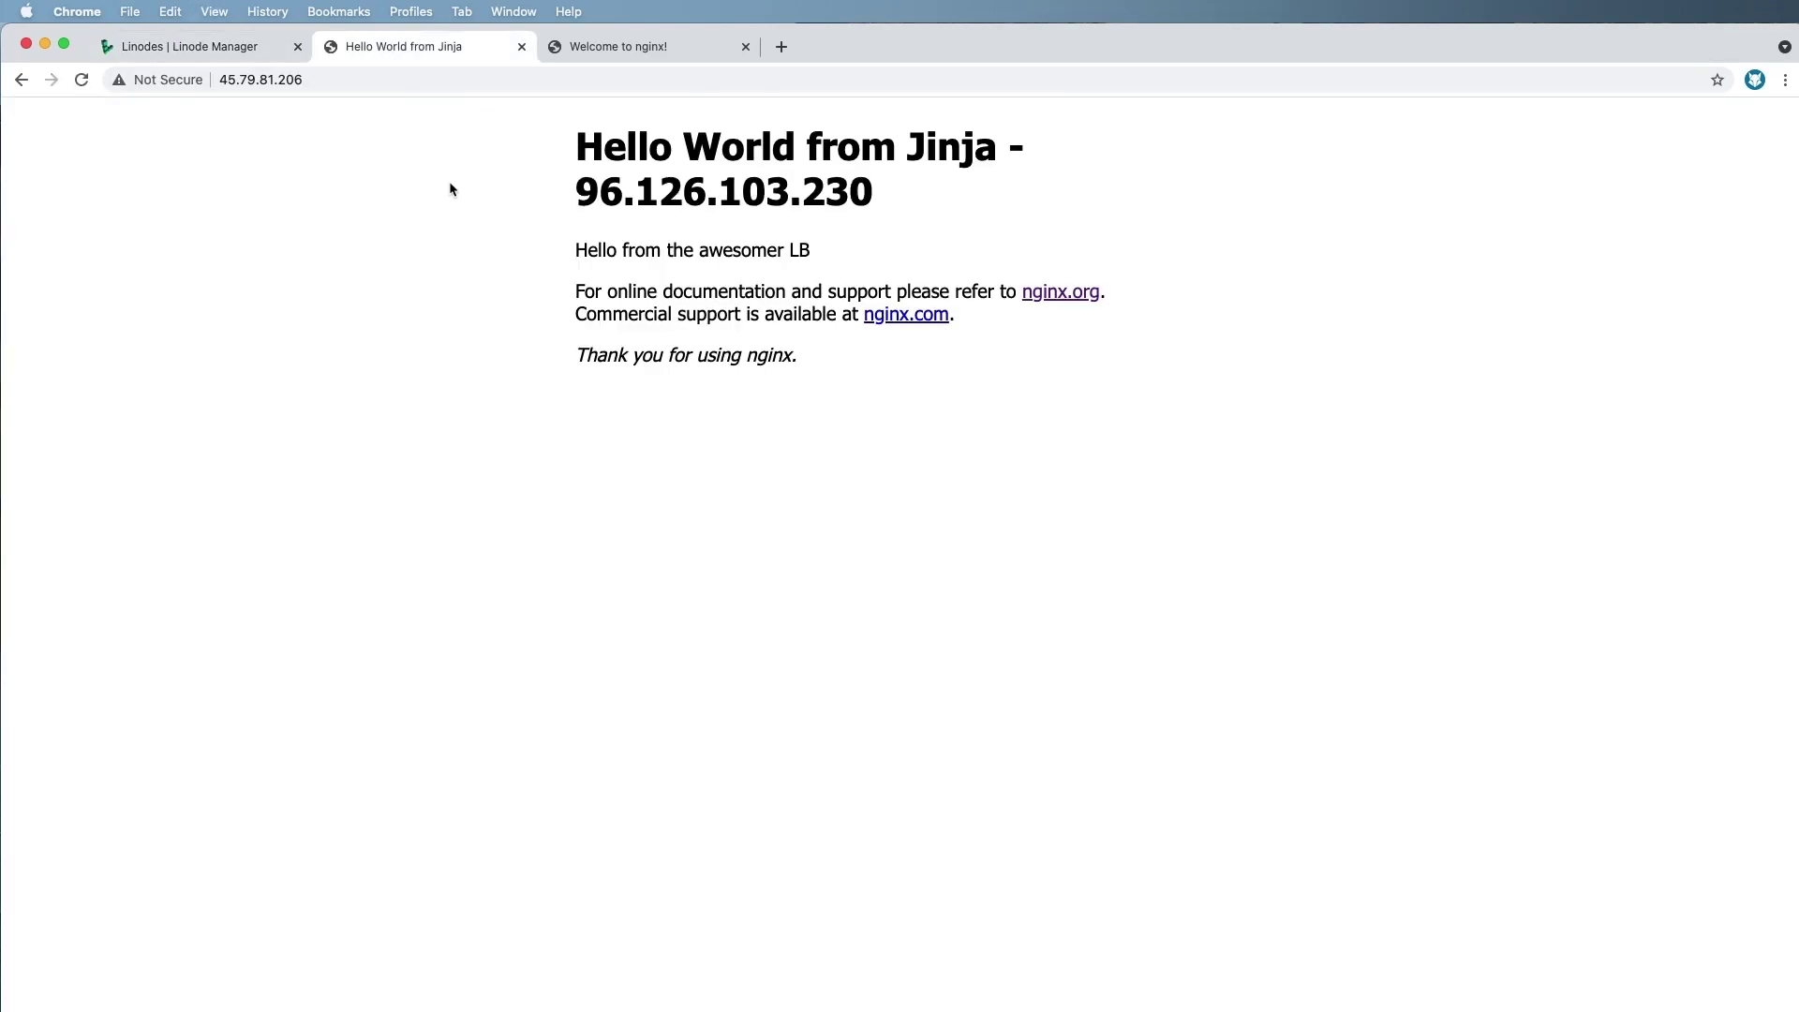
pyautogui.press('super+r')
pyautogui.press('super+r')
pyautogui.press('super+r')
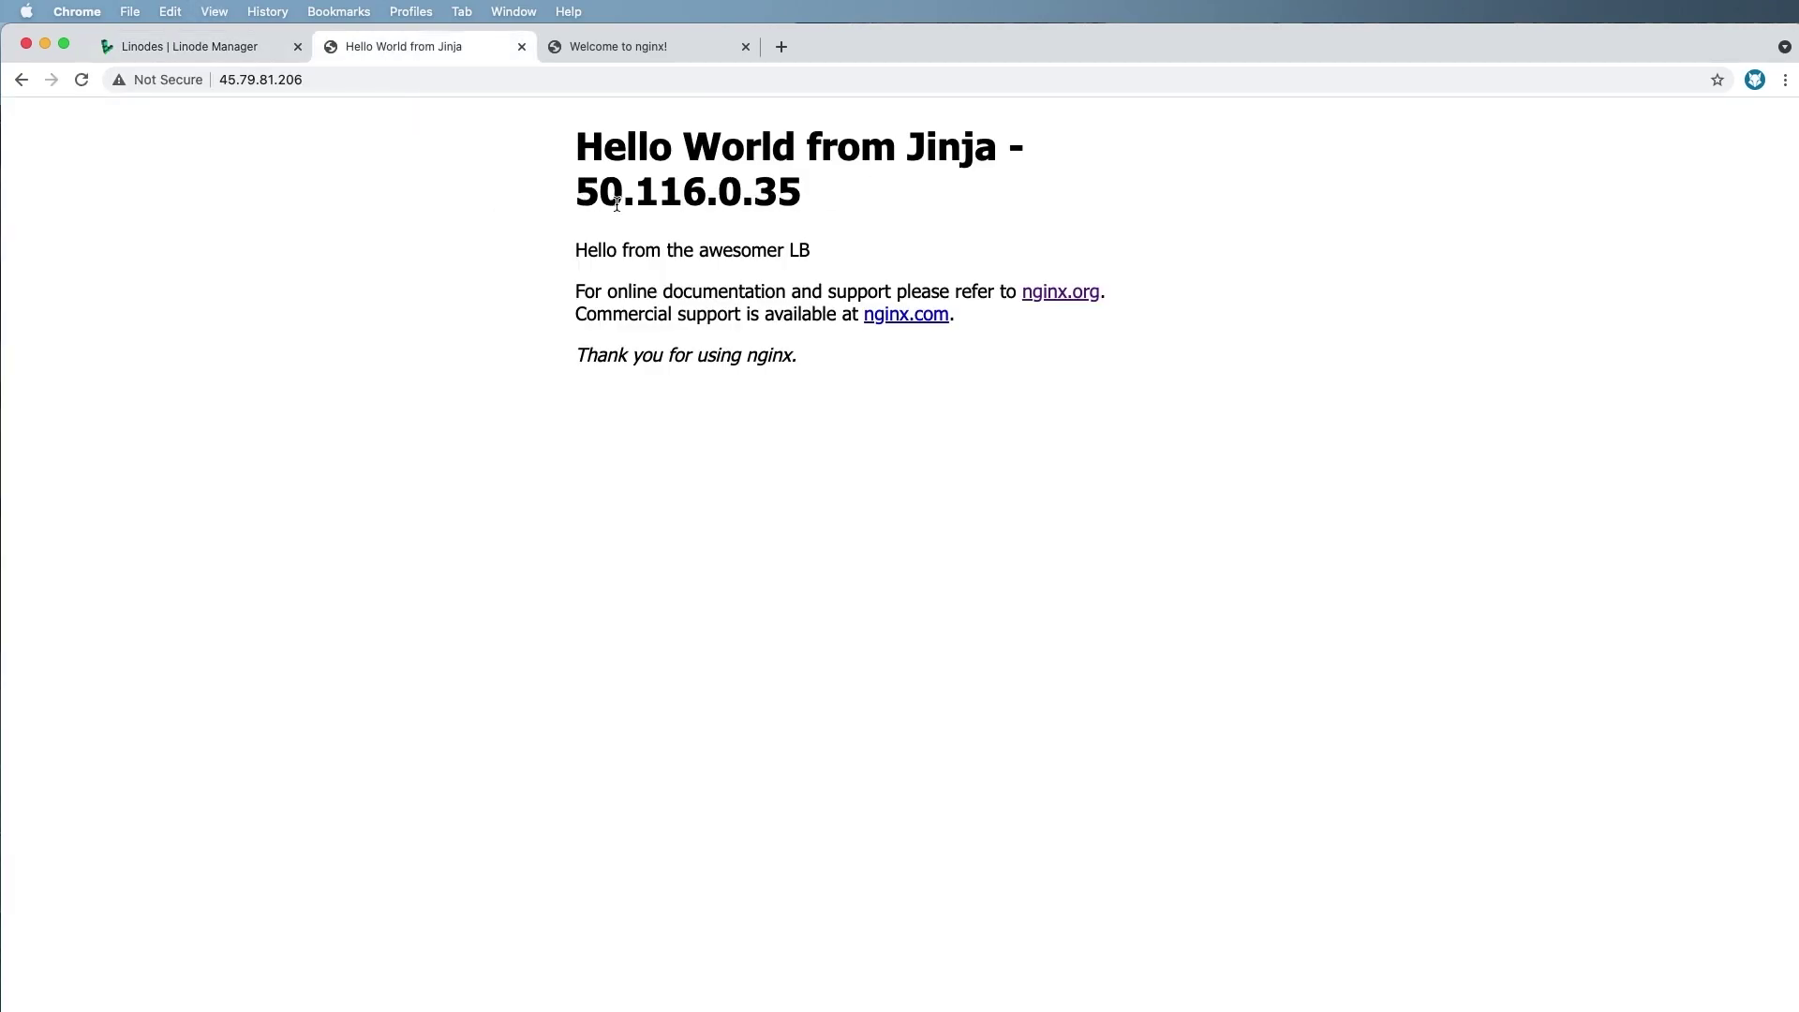
pyautogui.press('super+r')
pyautogui.press('super+r')
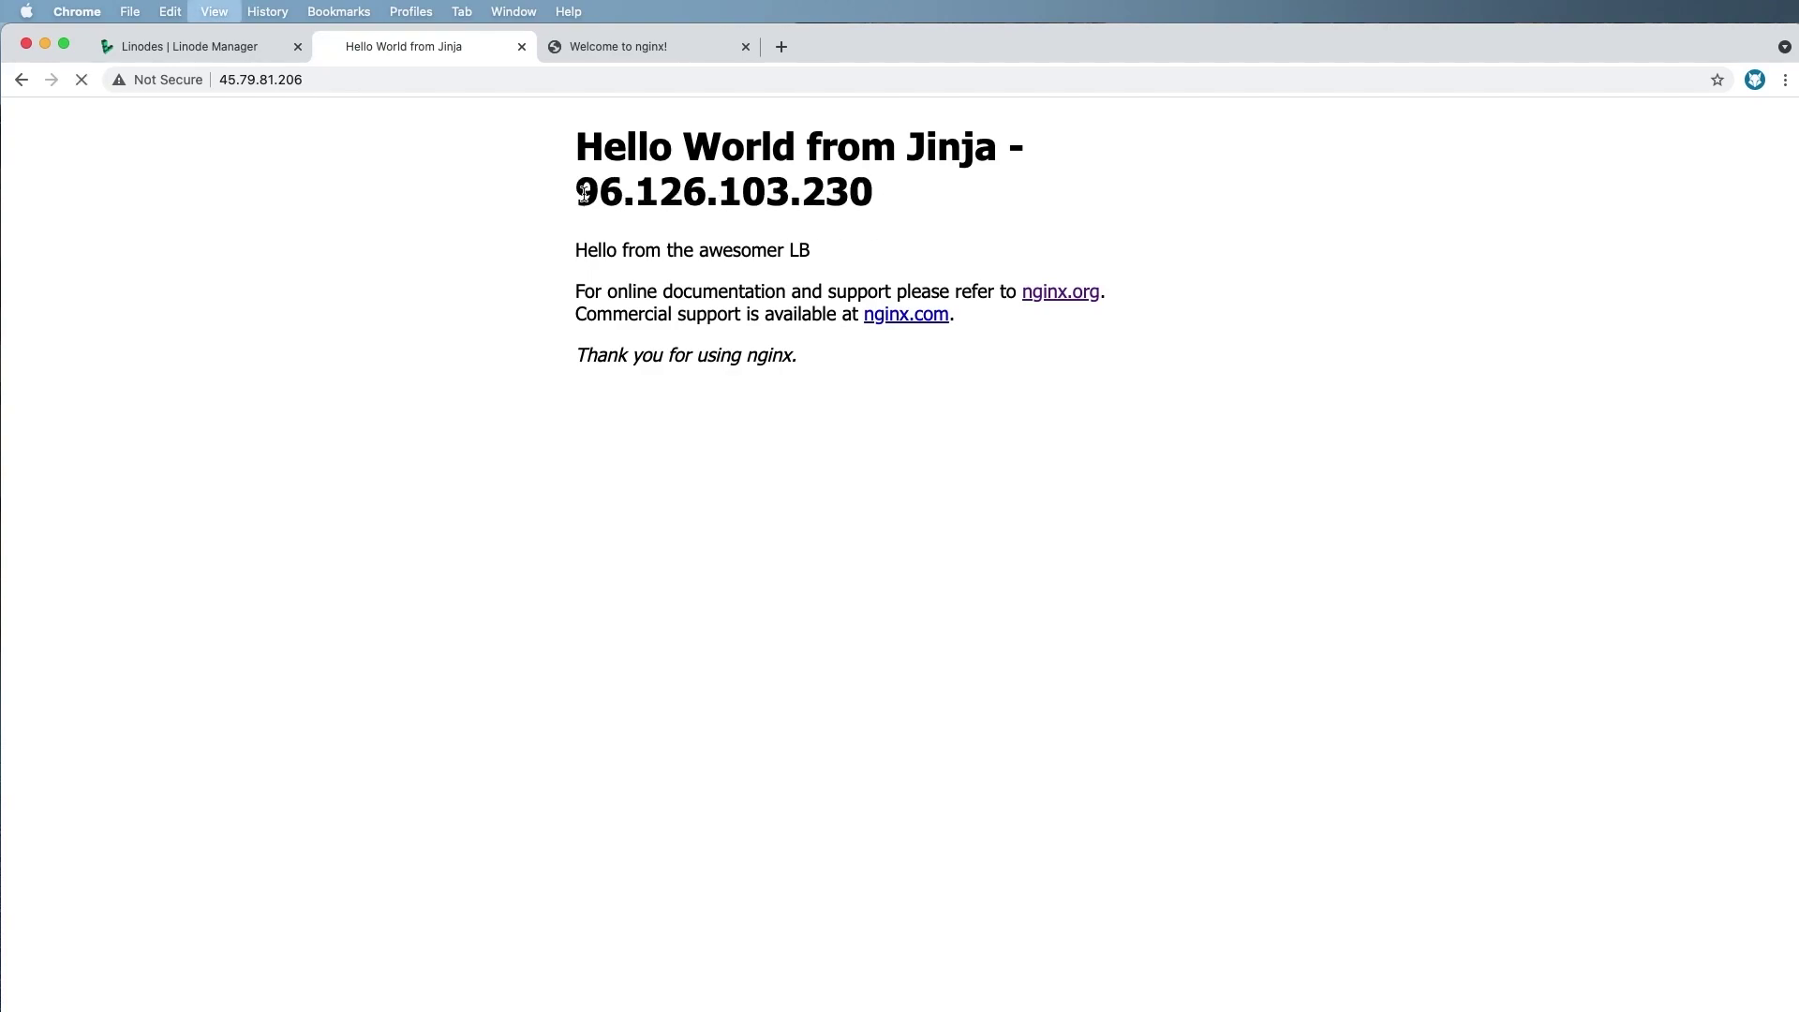
pyautogui.click(225, 46)
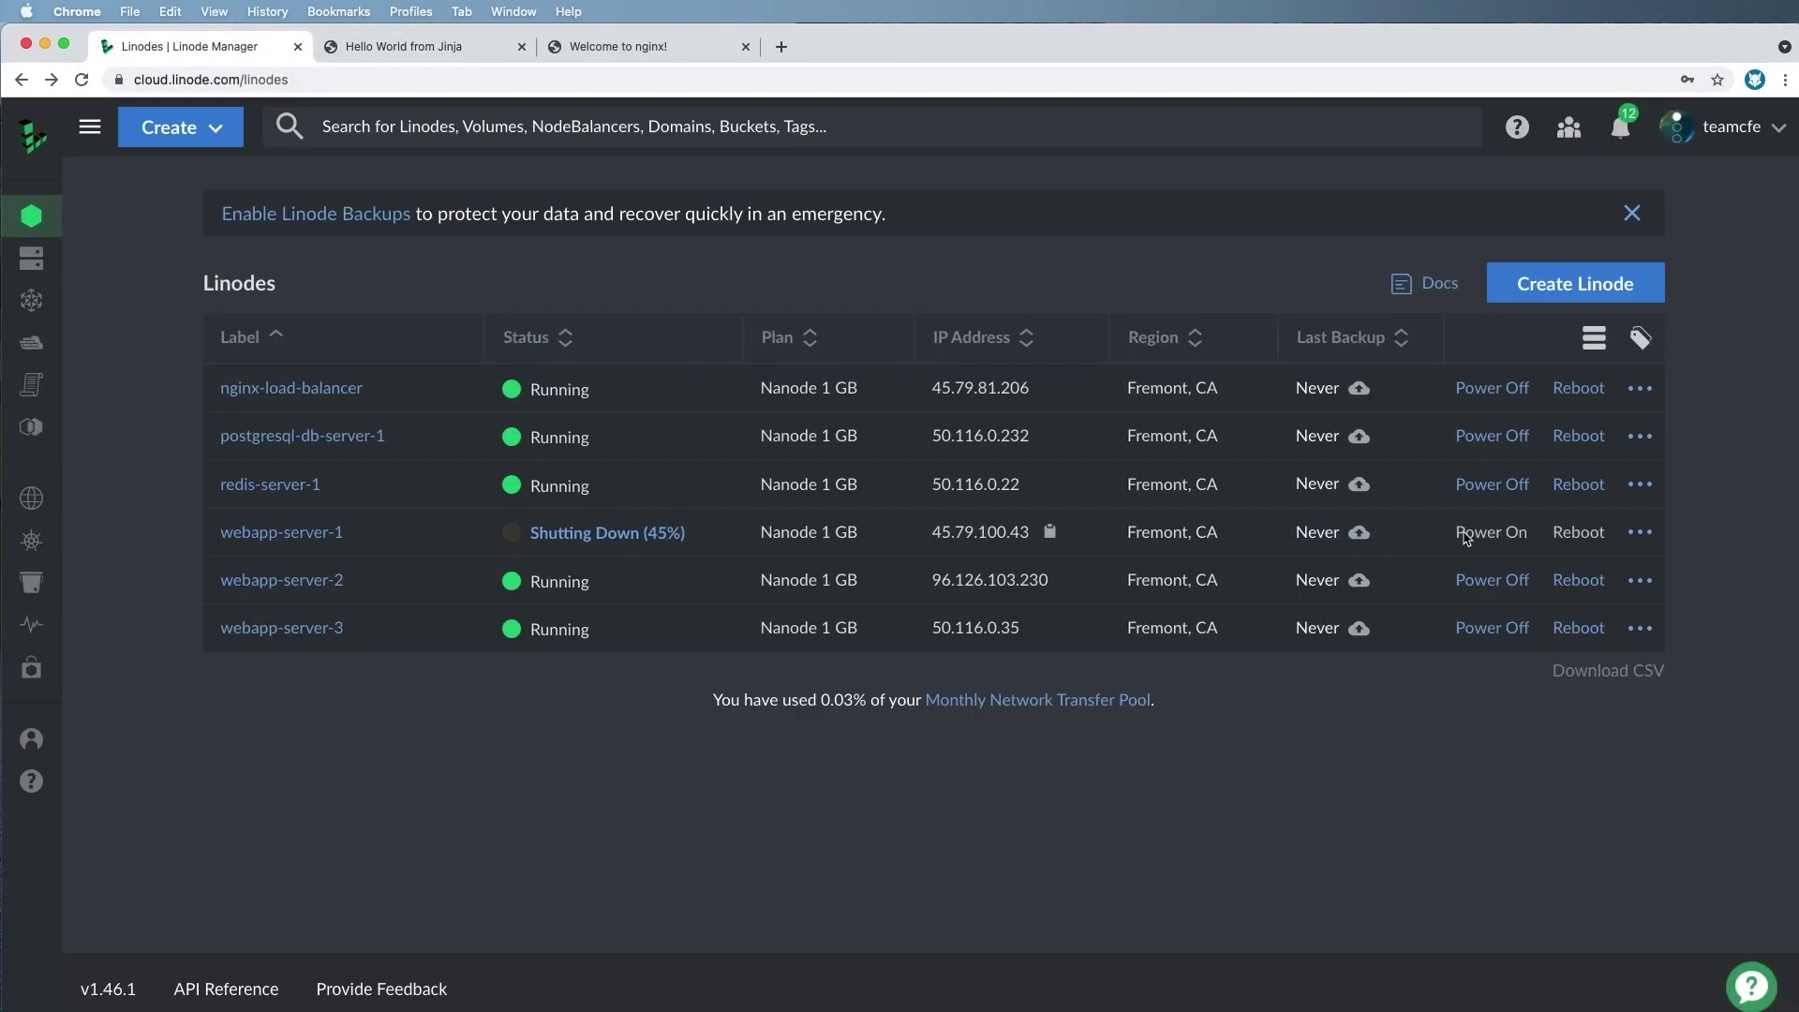
# - Switch to VS Code, show the local zsh terminal session and run git log
pyautogui.press('super+Tab')
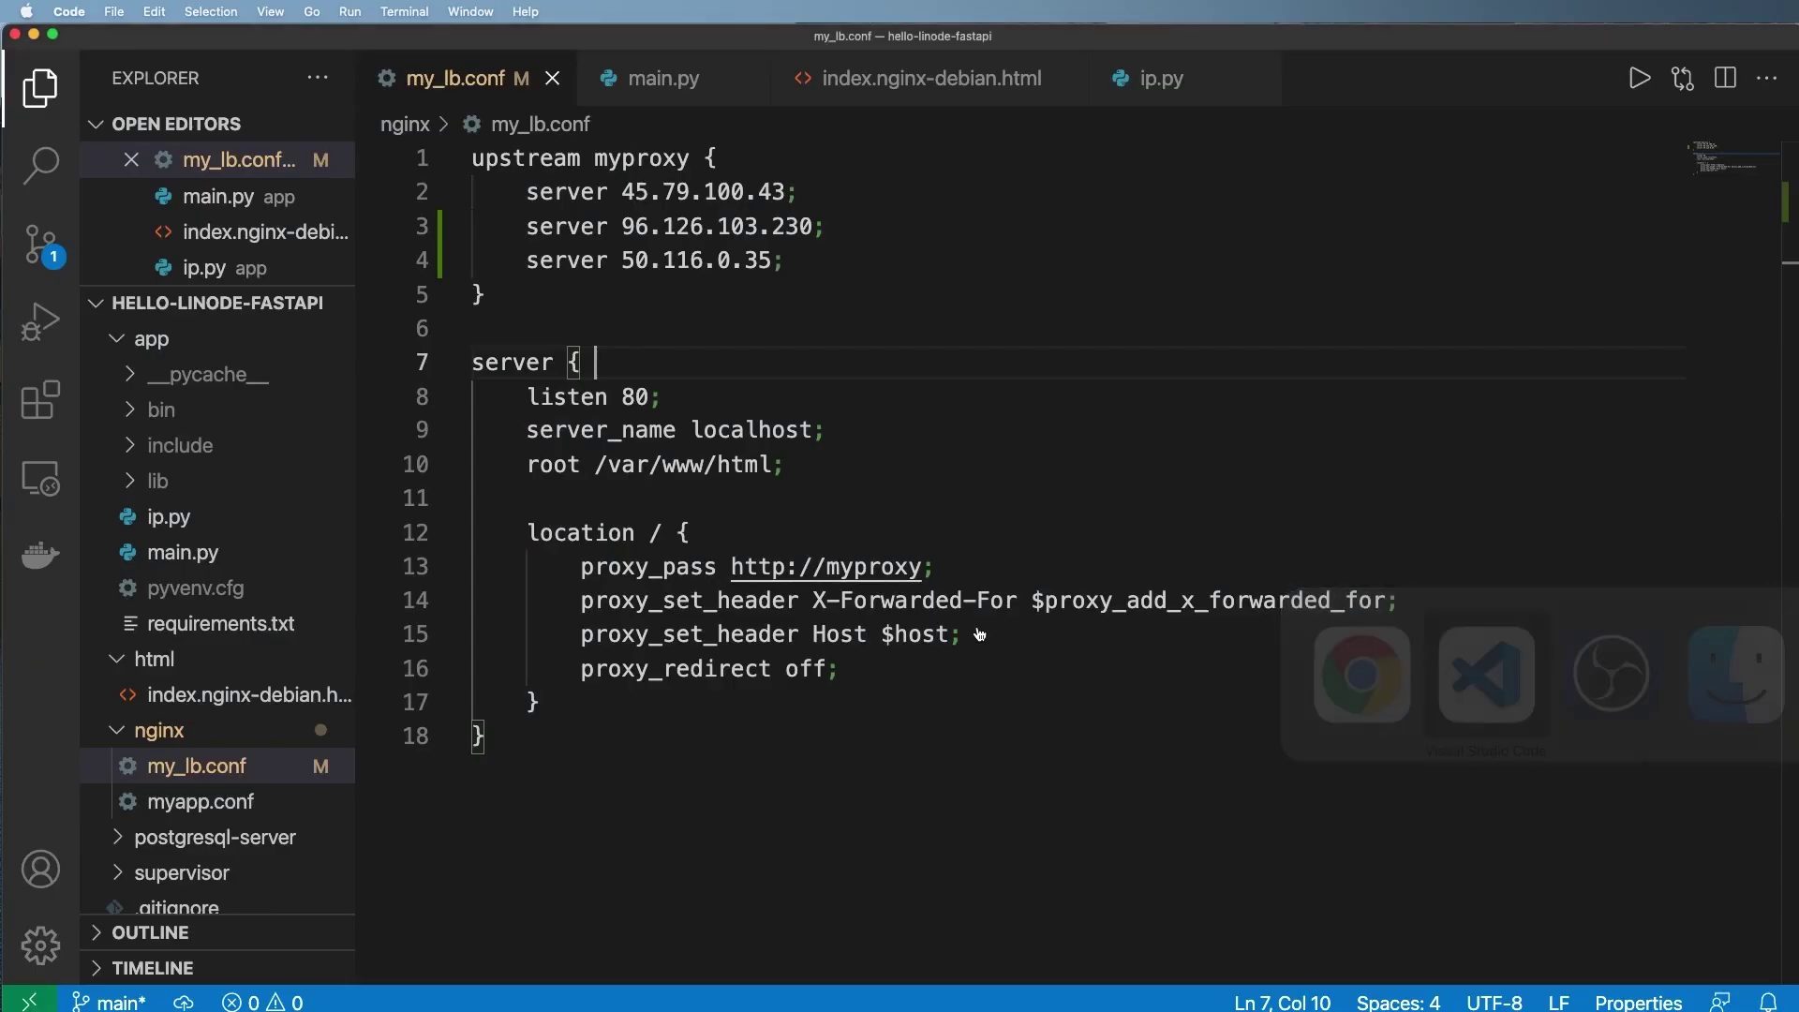
pyautogui.hotkey('ctrl', '`')
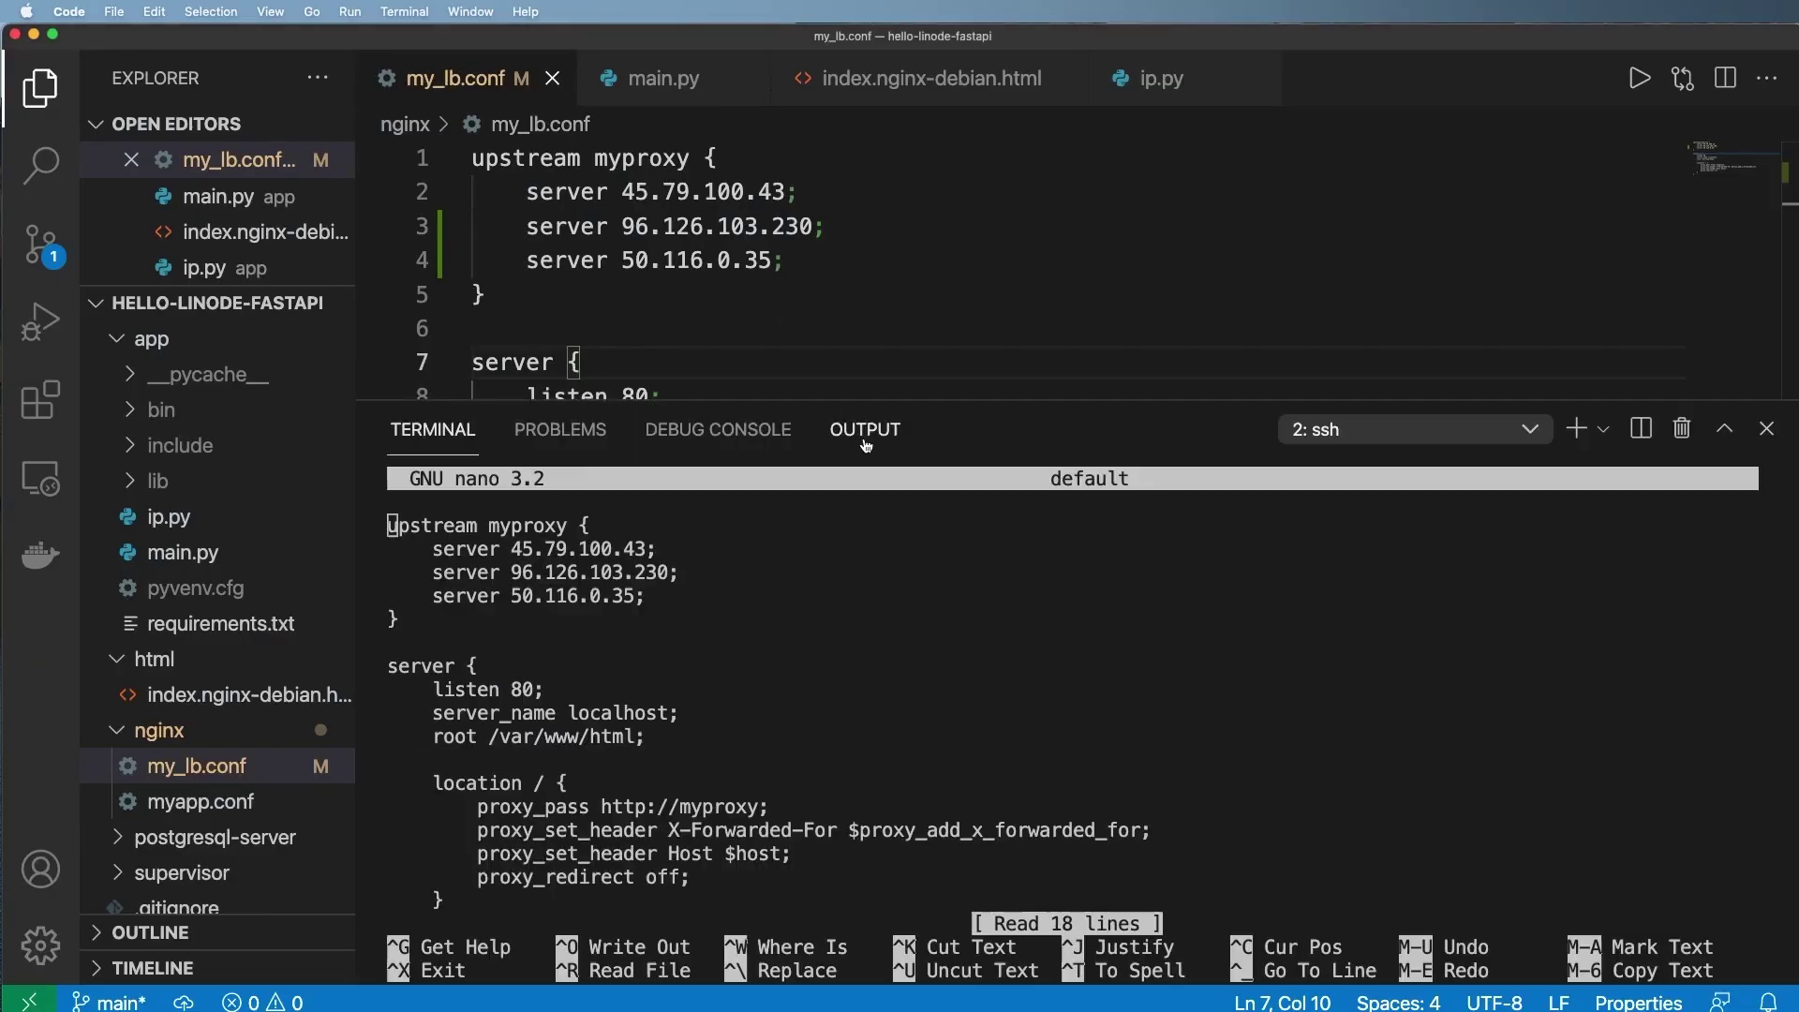
pyautogui.click(1355, 431)
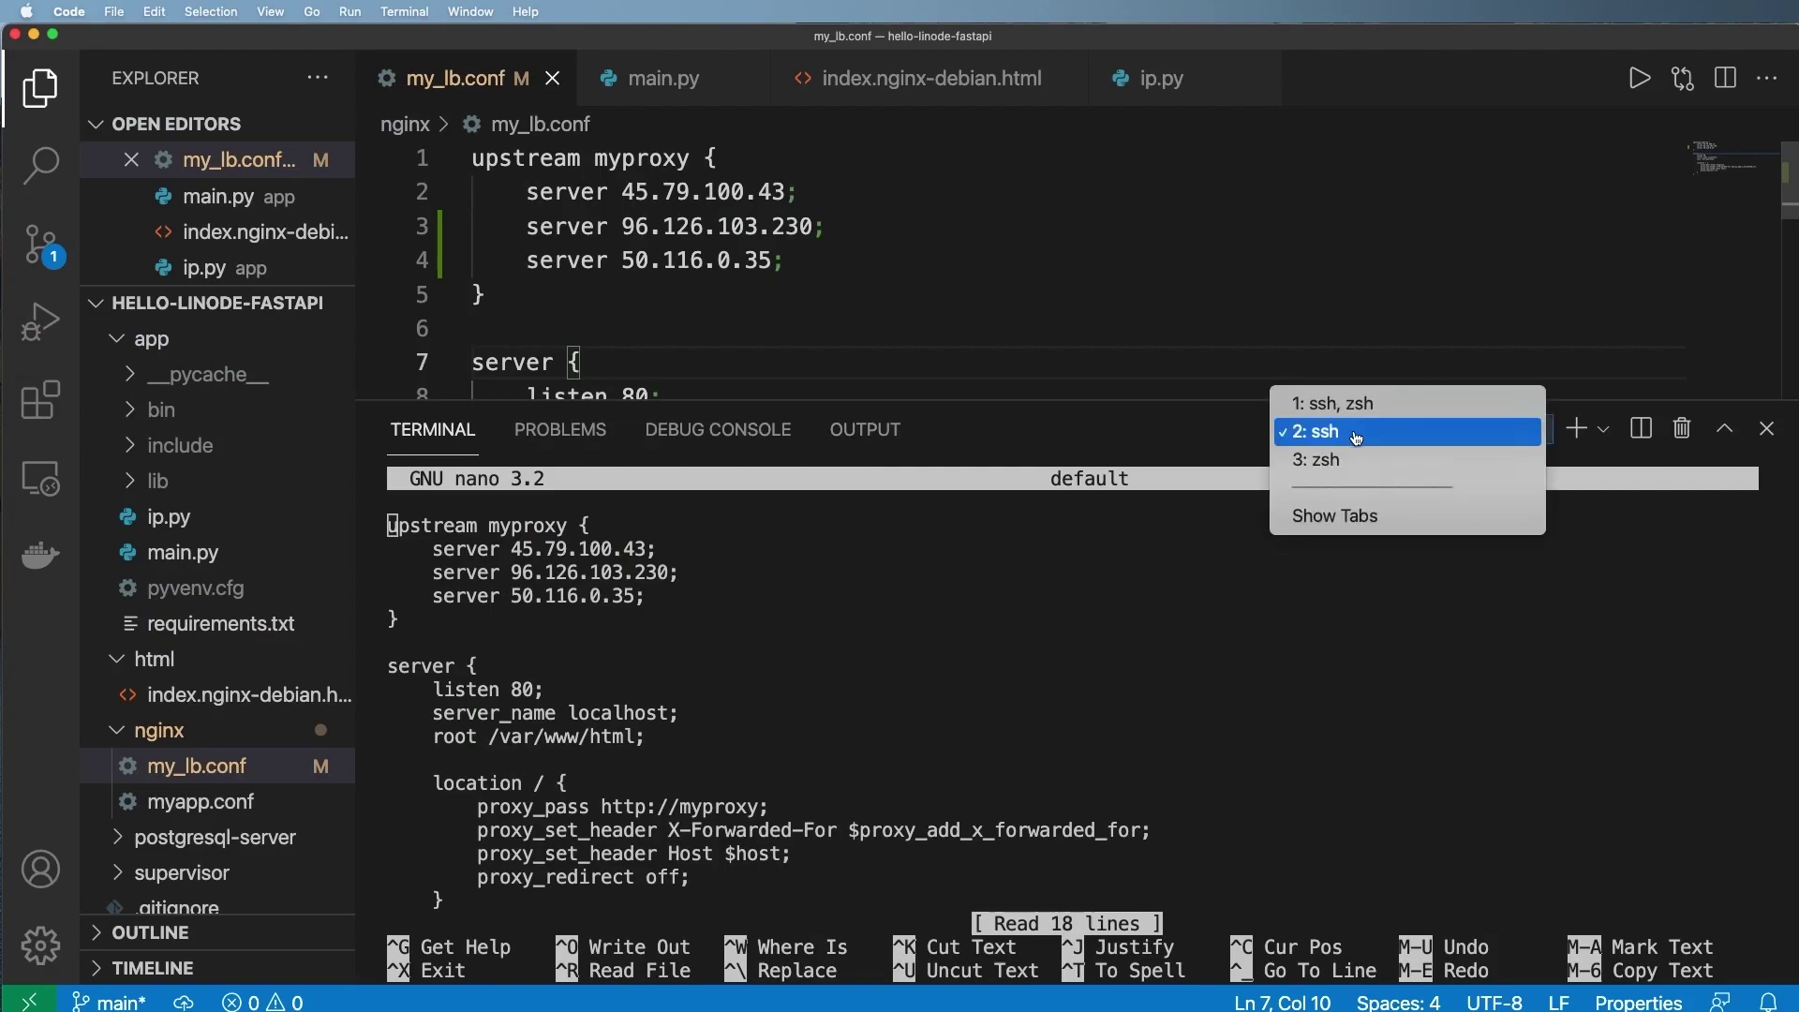
pyautogui.click(1356, 454)
pyautogui.write('git pushall')
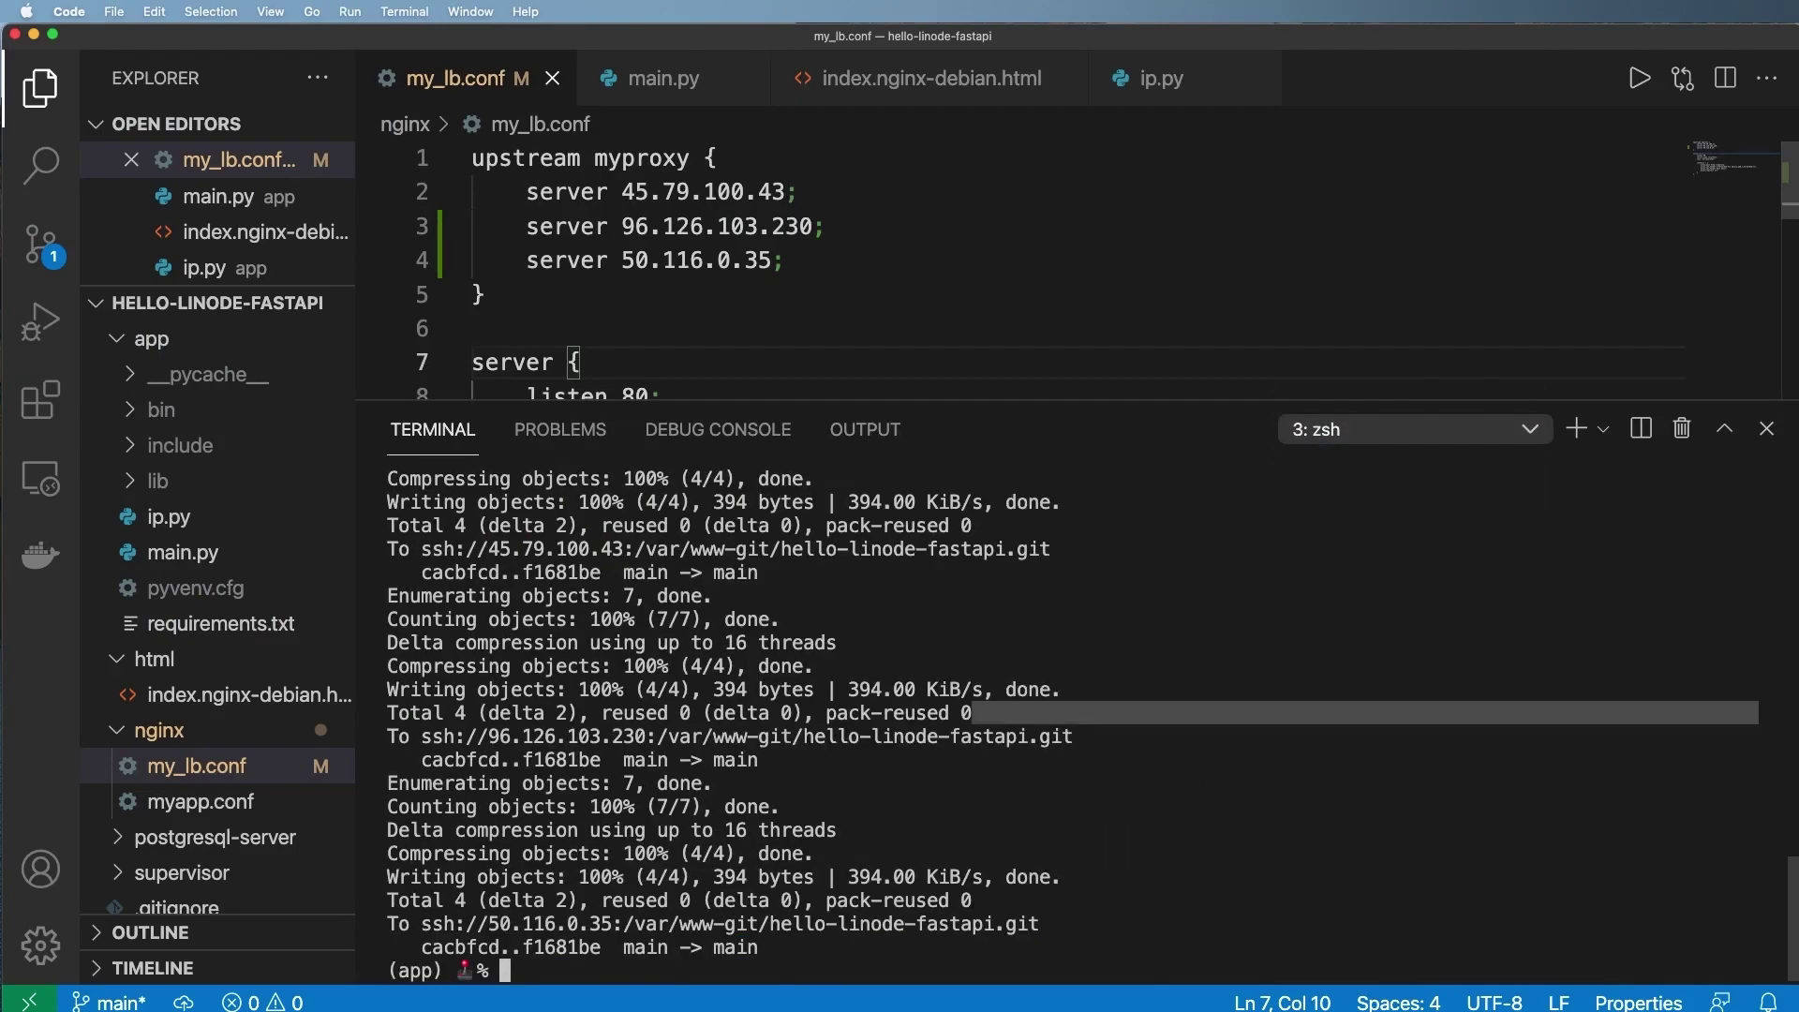
pyautogui.hotkey('ctrl', 'u')
pyautogui.write('git log')
pyautogui.press('Return')
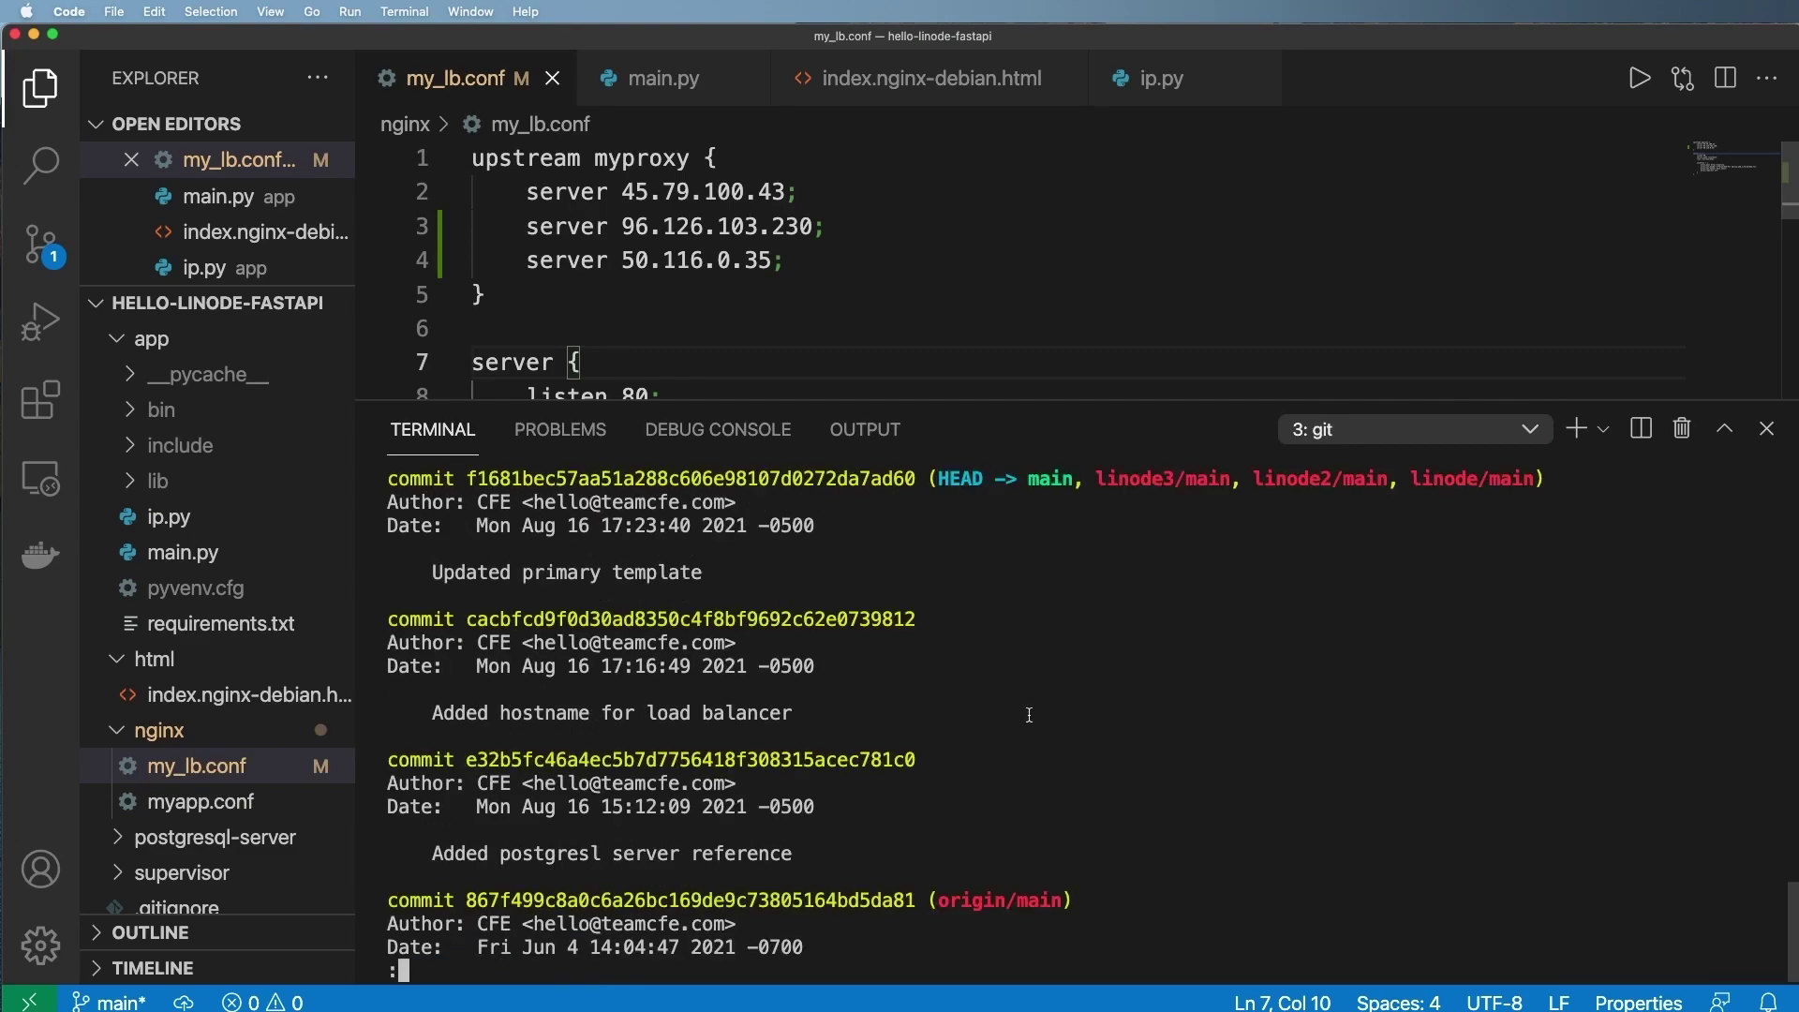
# - Examine the commit history for the "Added hostname for load balancer" commit and the remotes on the latest commit, and quit the log
pyautogui.moveTo(427, 710); pyautogui.dragTo(894, 744)
pyautogui.click(909, 761)
pyautogui.doubleClick(658, 617)
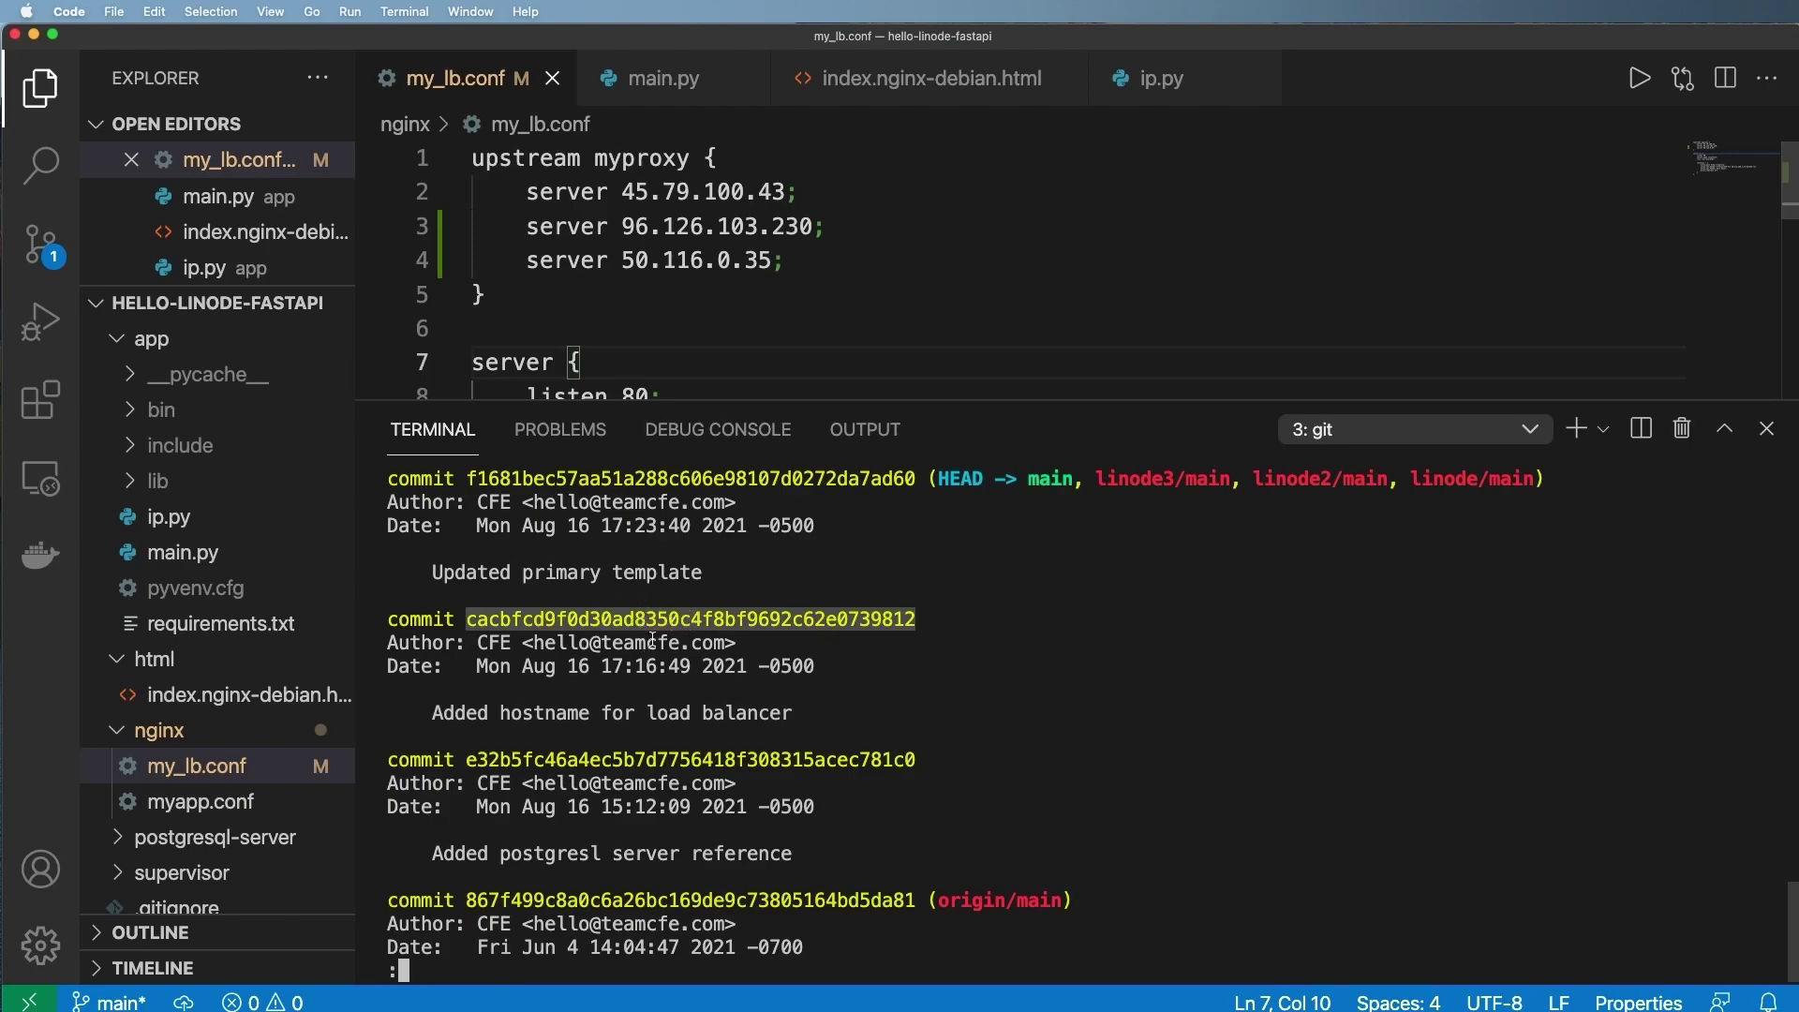
pyautogui.moveTo(1091, 473); pyautogui.dragTo(1555, 478)
pyautogui.scroll(3, 1398, 625)
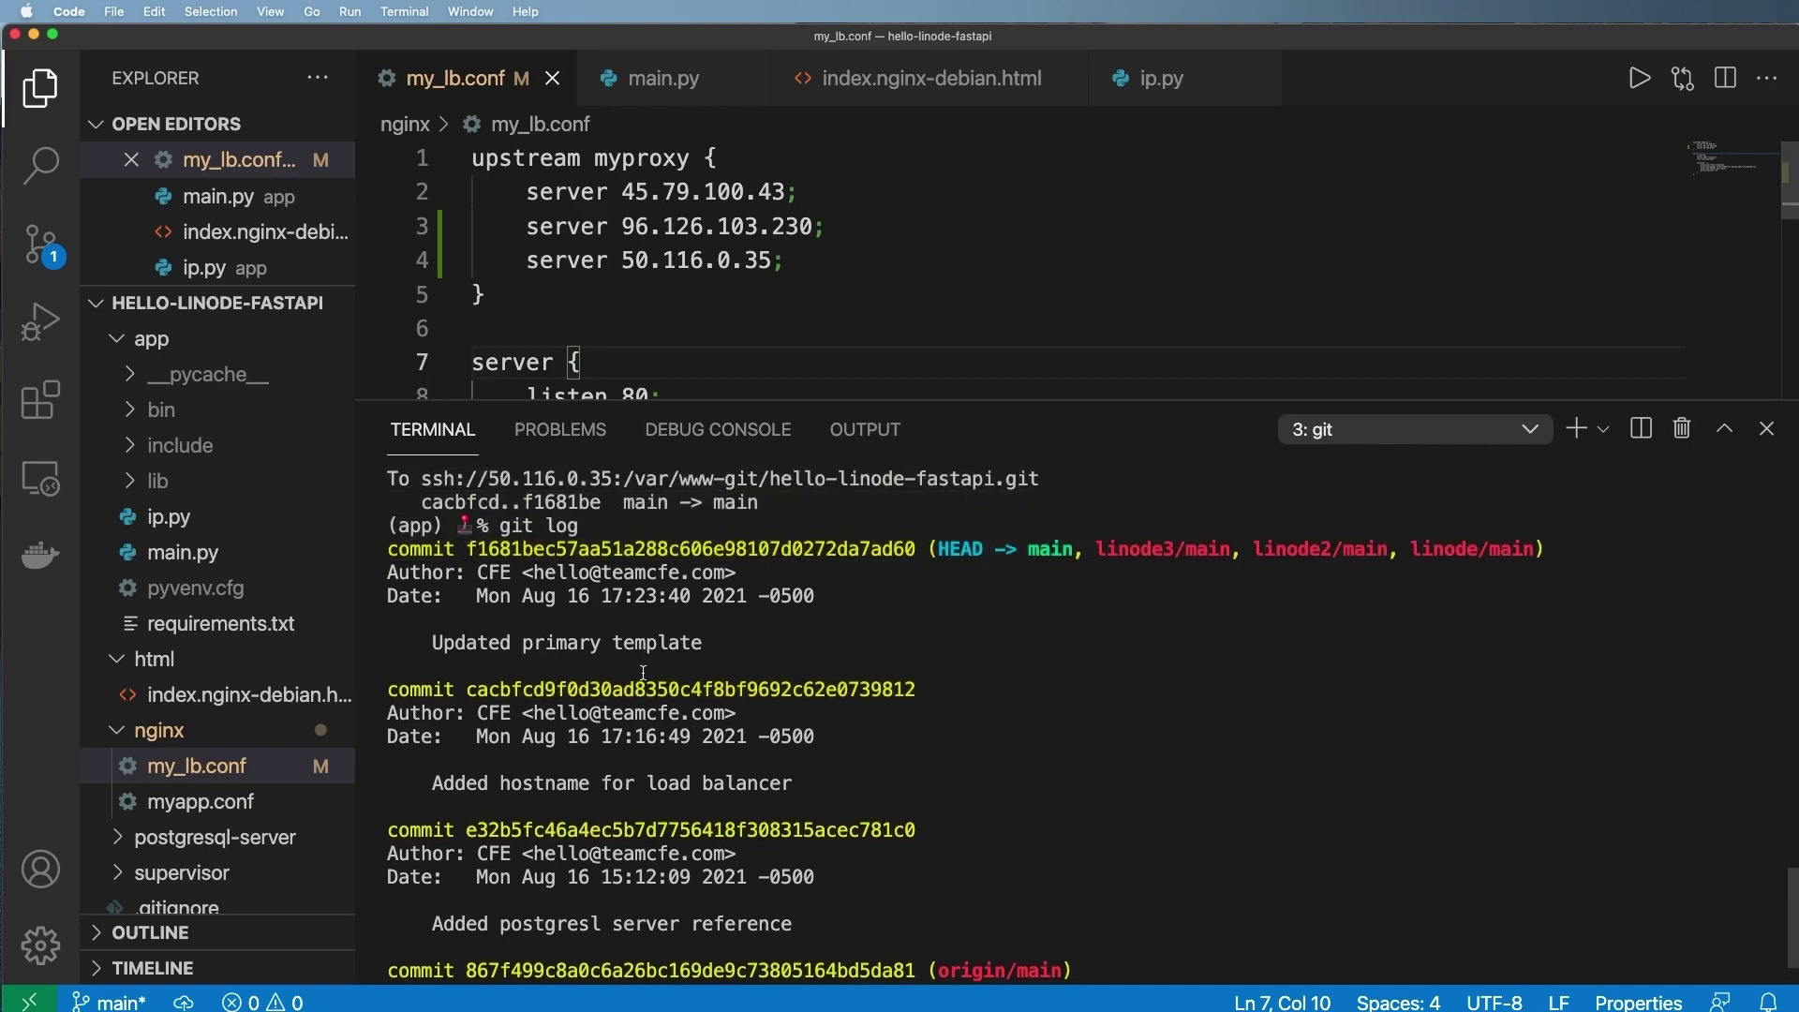
pyautogui.doubleClick(736, 691)
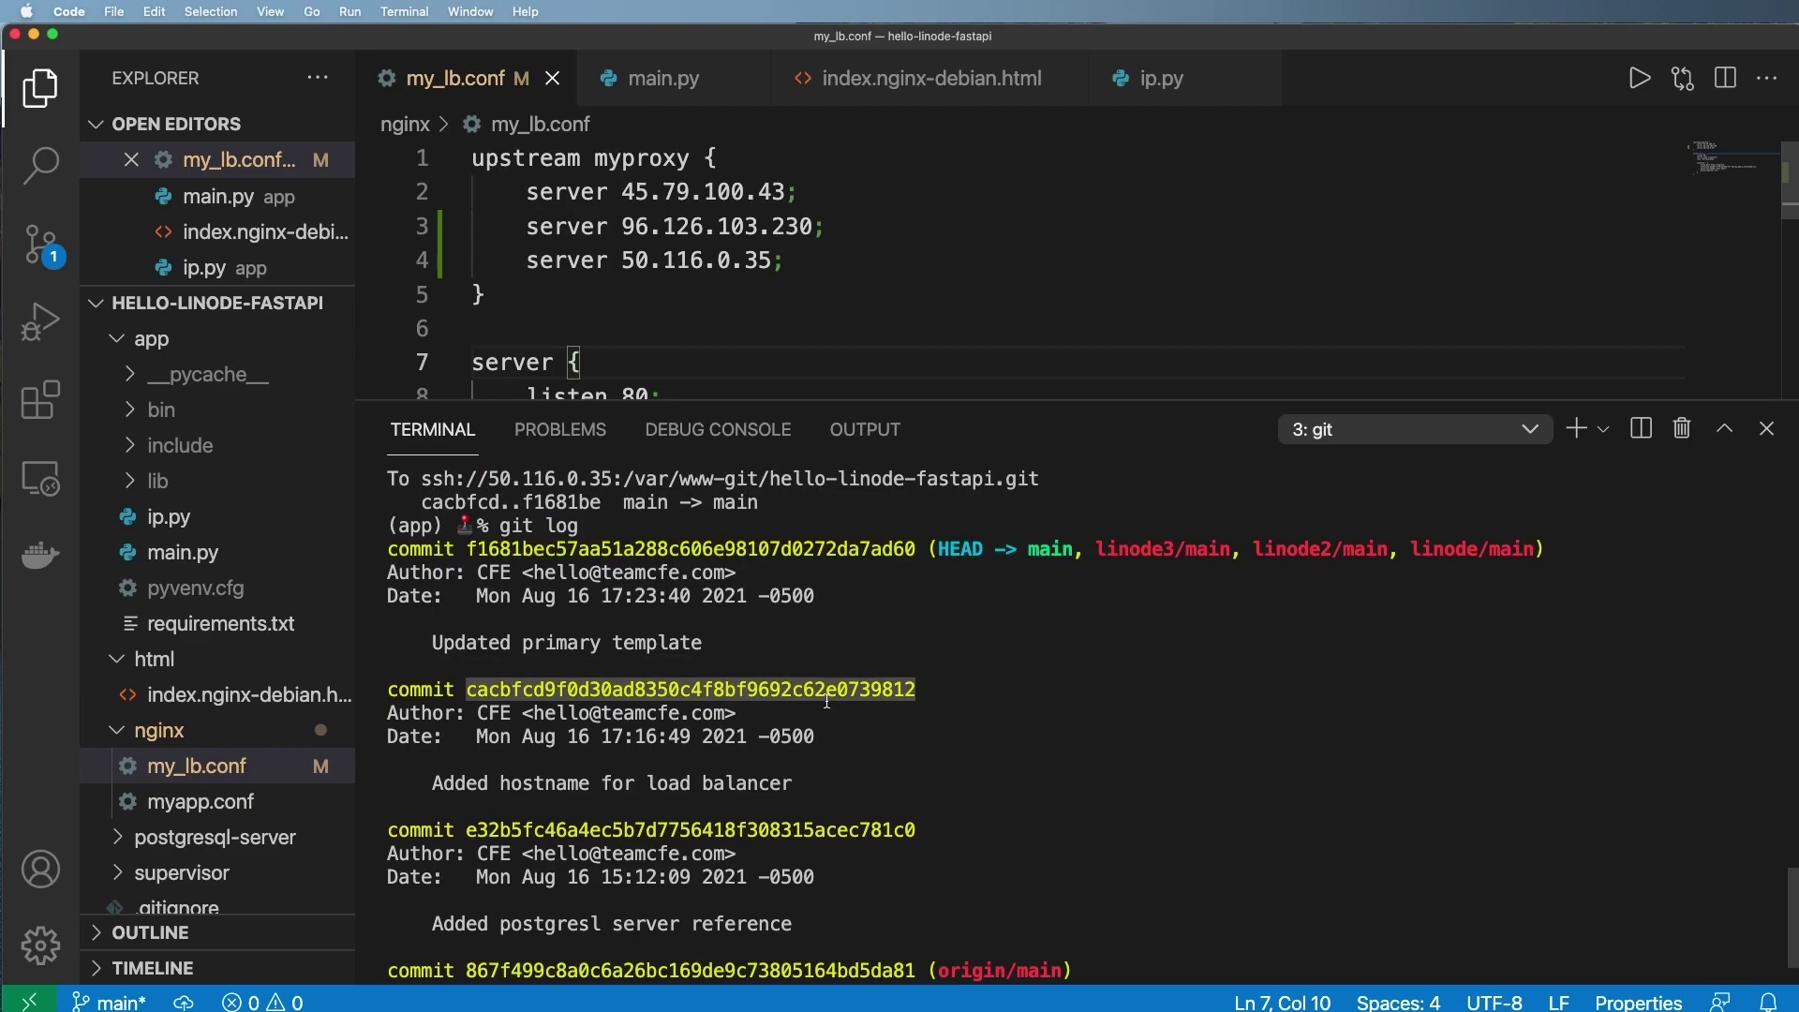
pyautogui.scroll(-3, 826, 702)
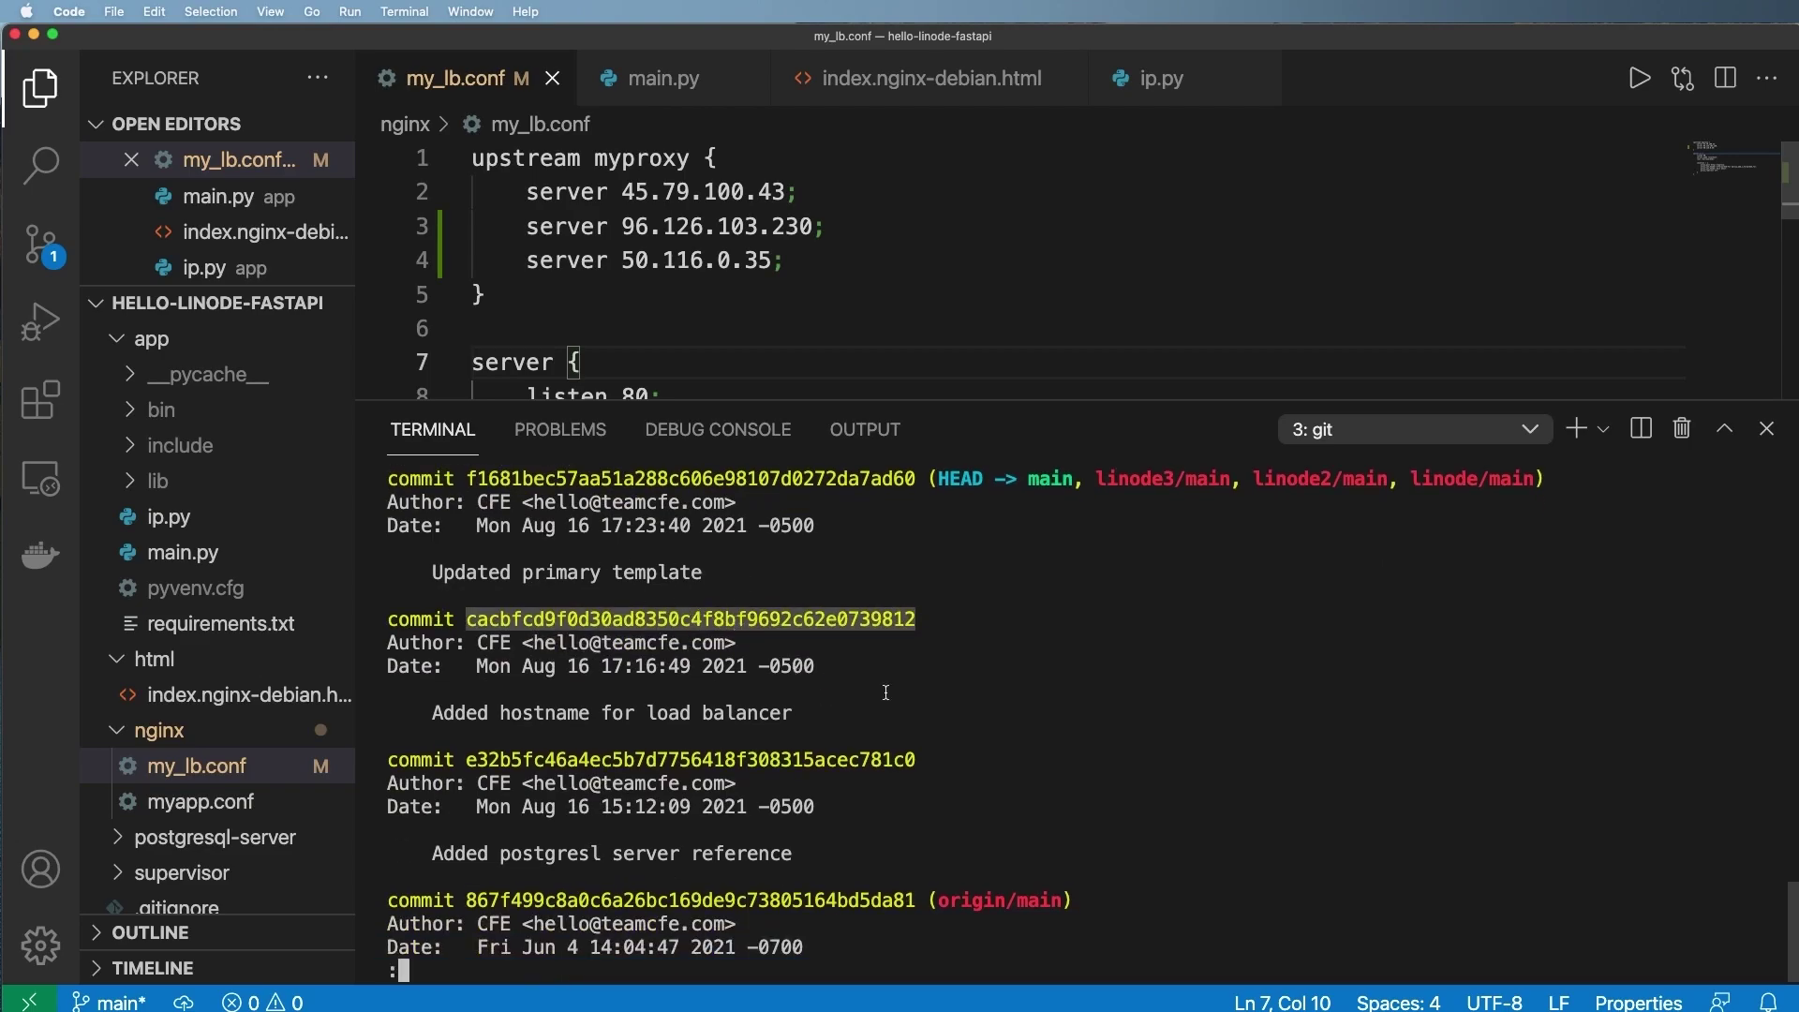
pyautogui.press('q')
# - Switch to Chrome and power webapp-server-1 back on from the Linodes list
pyautogui.press('super+Tab')
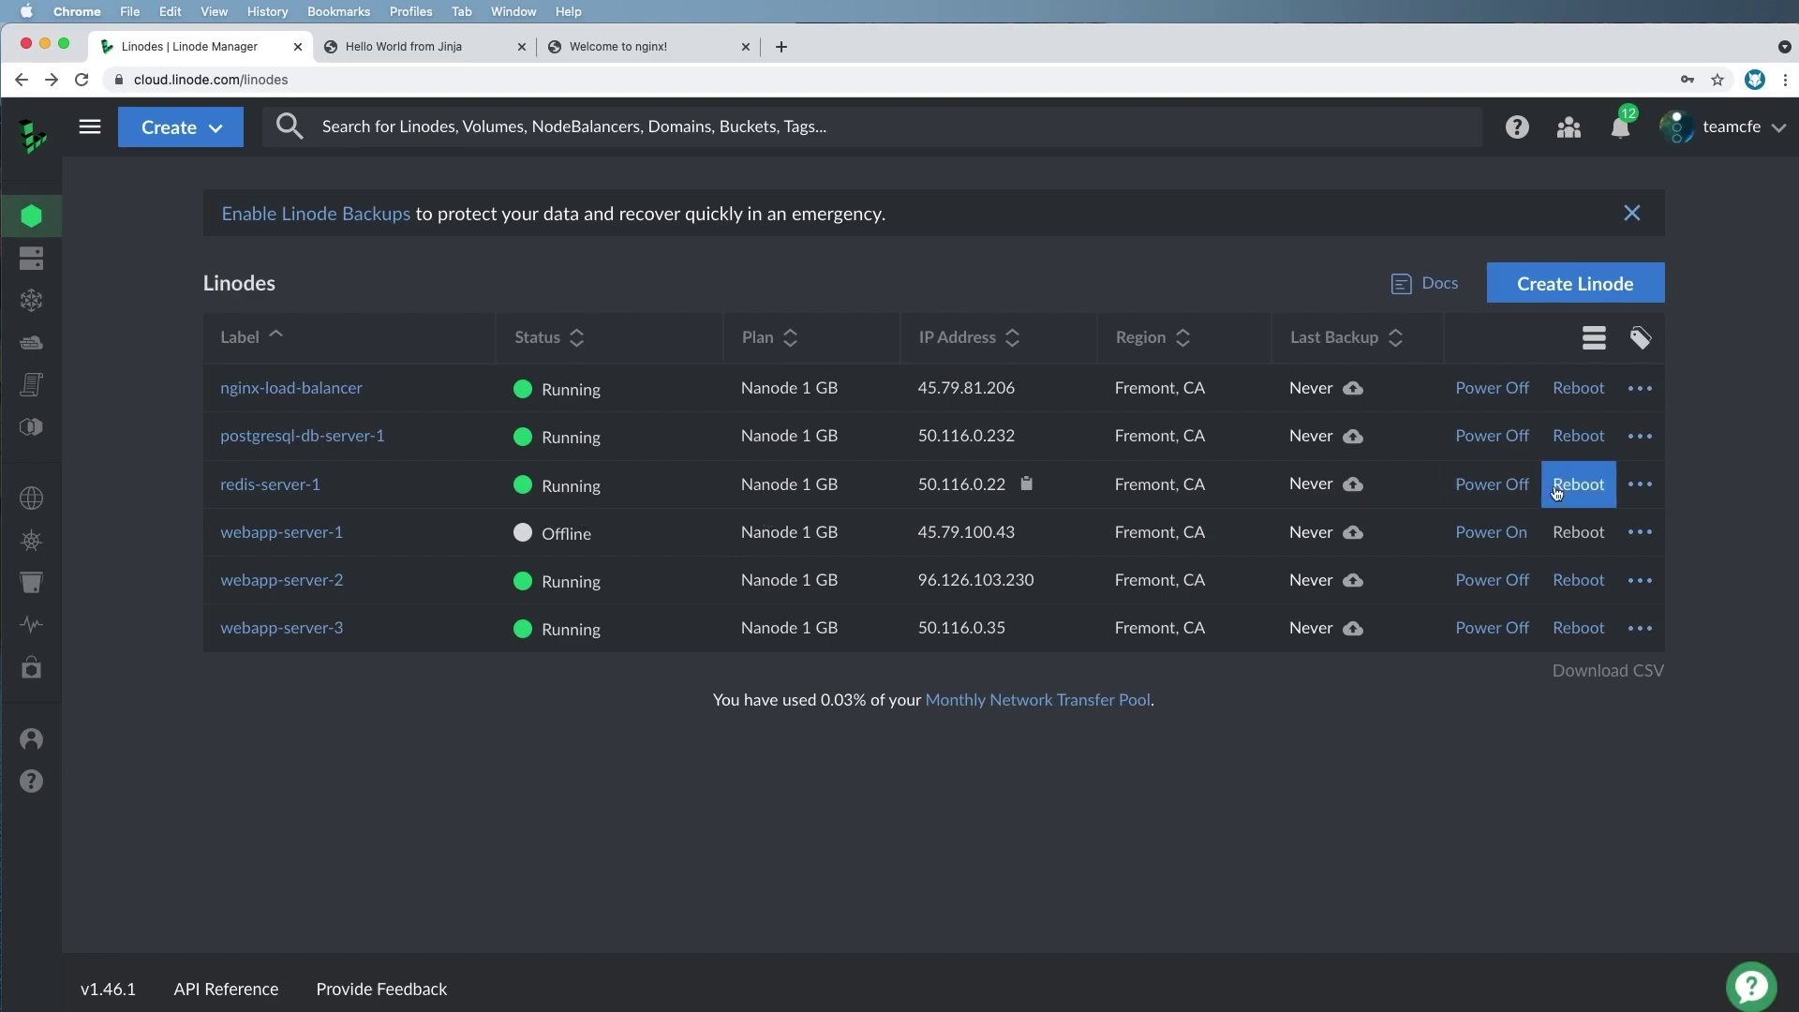
pyautogui.click(1490, 531)
pyautogui.click(1062, 630)
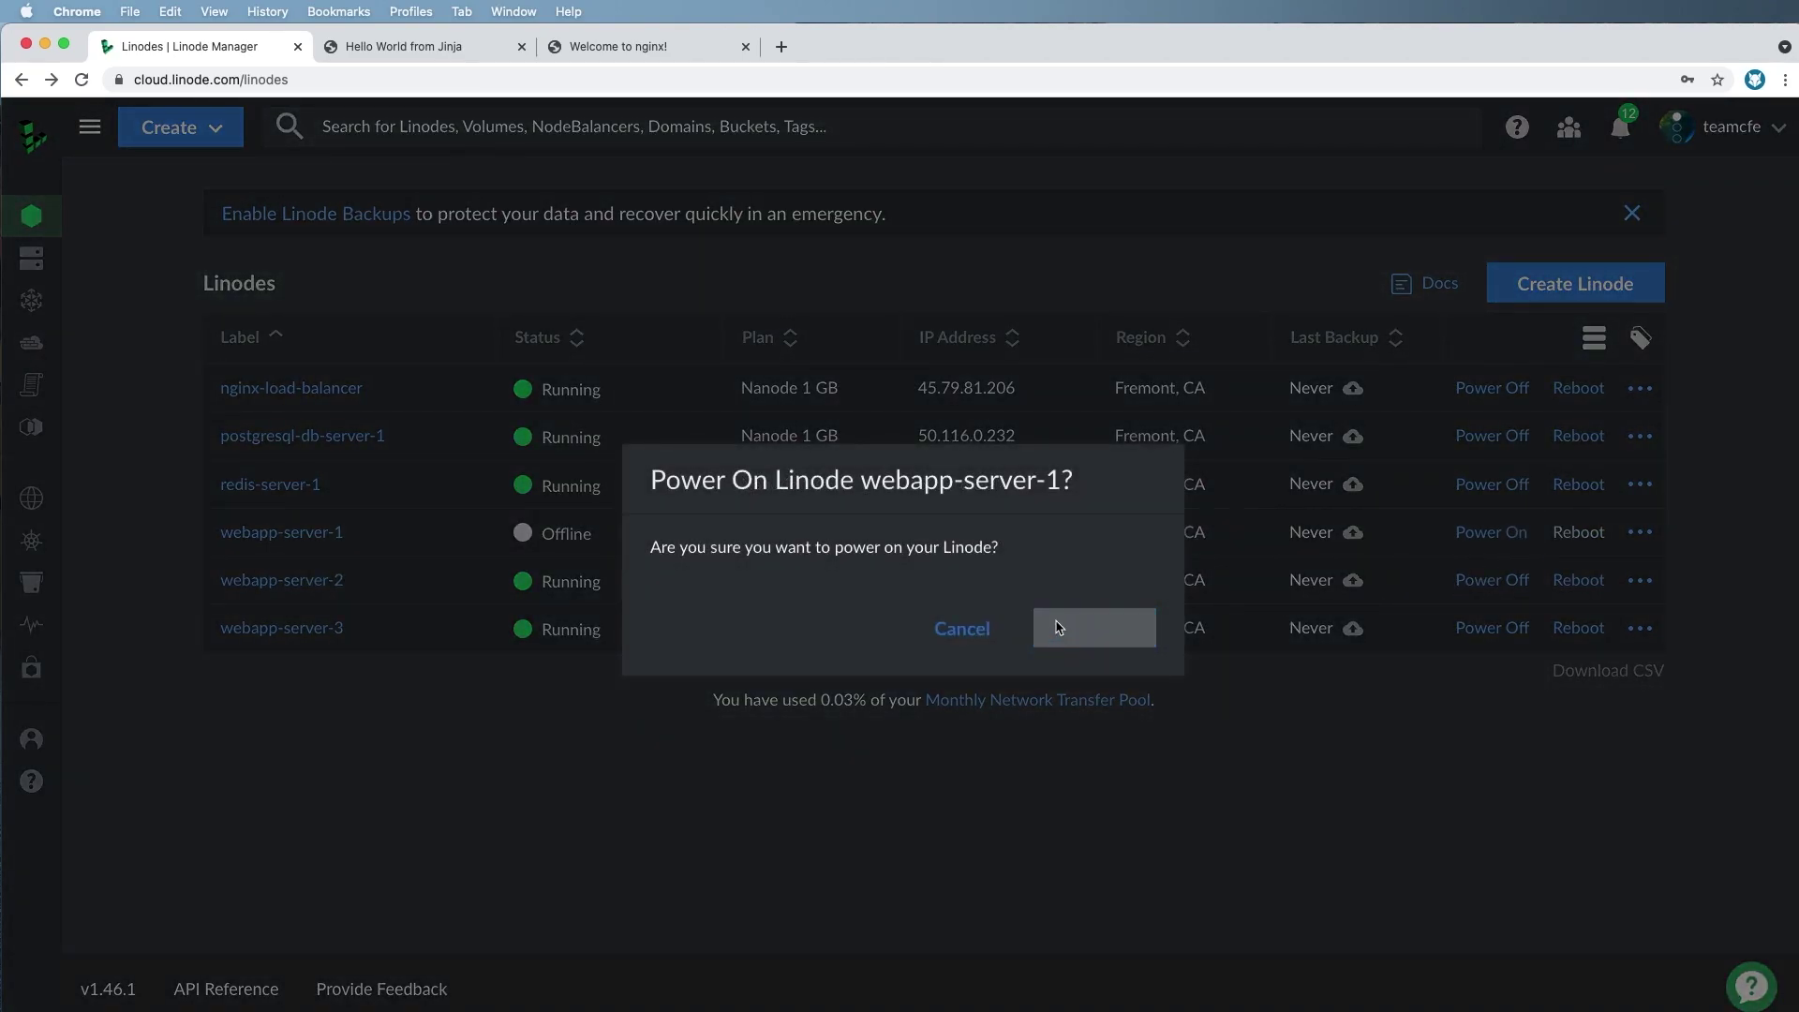
# - Reload the page at 45.79.81.206 several times to check which web app servers respond
pyautogui.click(375, 47)
pyautogui.press('super+r')
pyautogui.press('super+r')
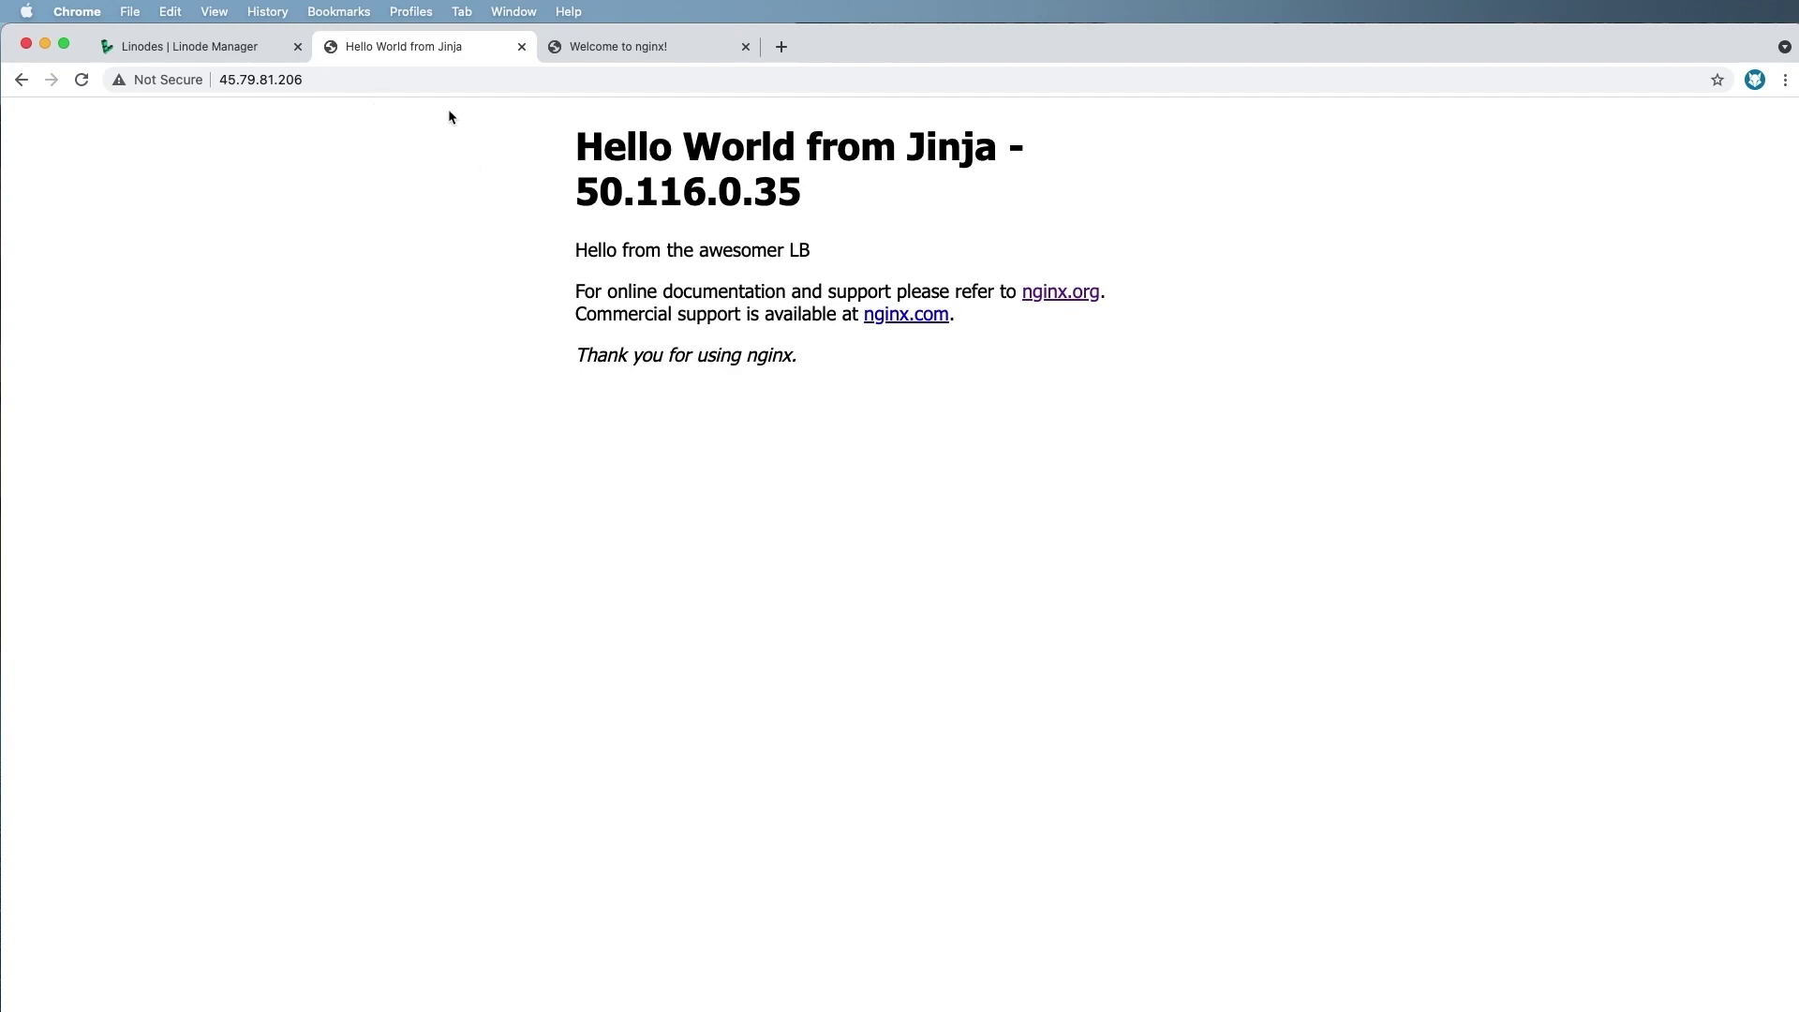
pyautogui.press('super+r')
pyautogui.press('super+r')
# - Switch to VS Code, review the upstream servers in my_lb.conf with the terminal hidden, and show the terminal again
pyautogui.press('super+Tab')
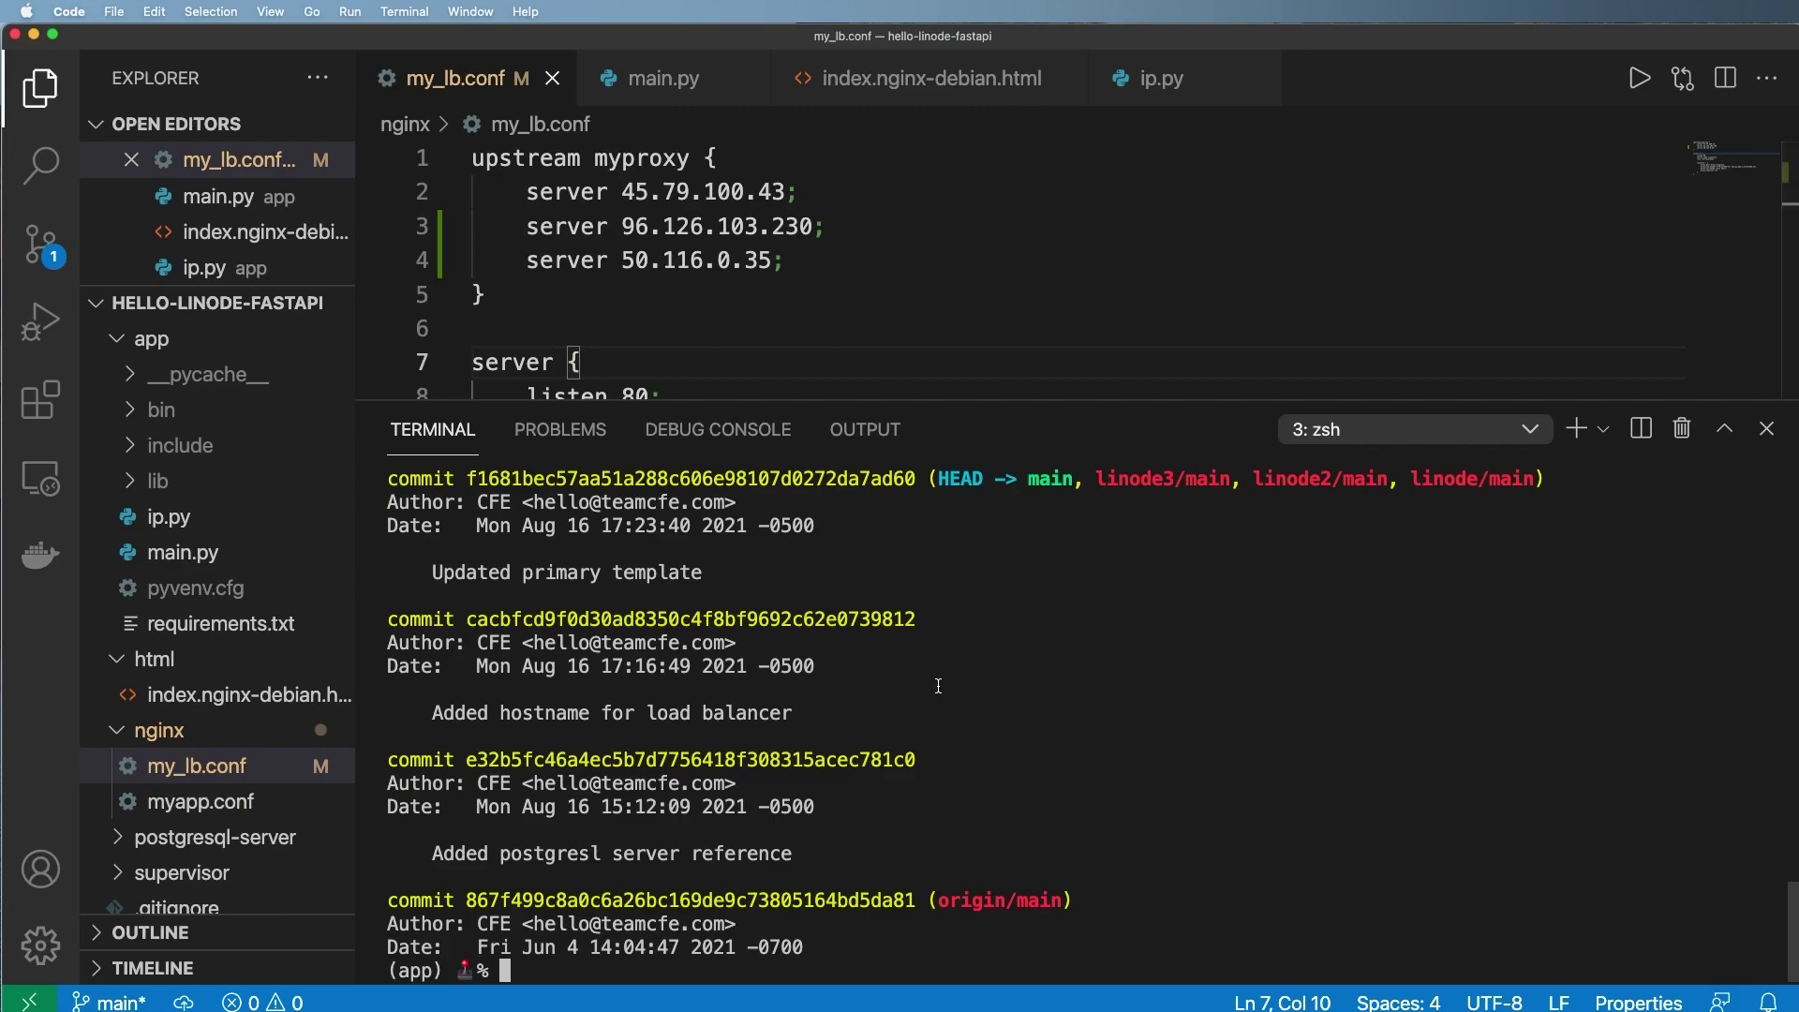
pyautogui.press('super+j')
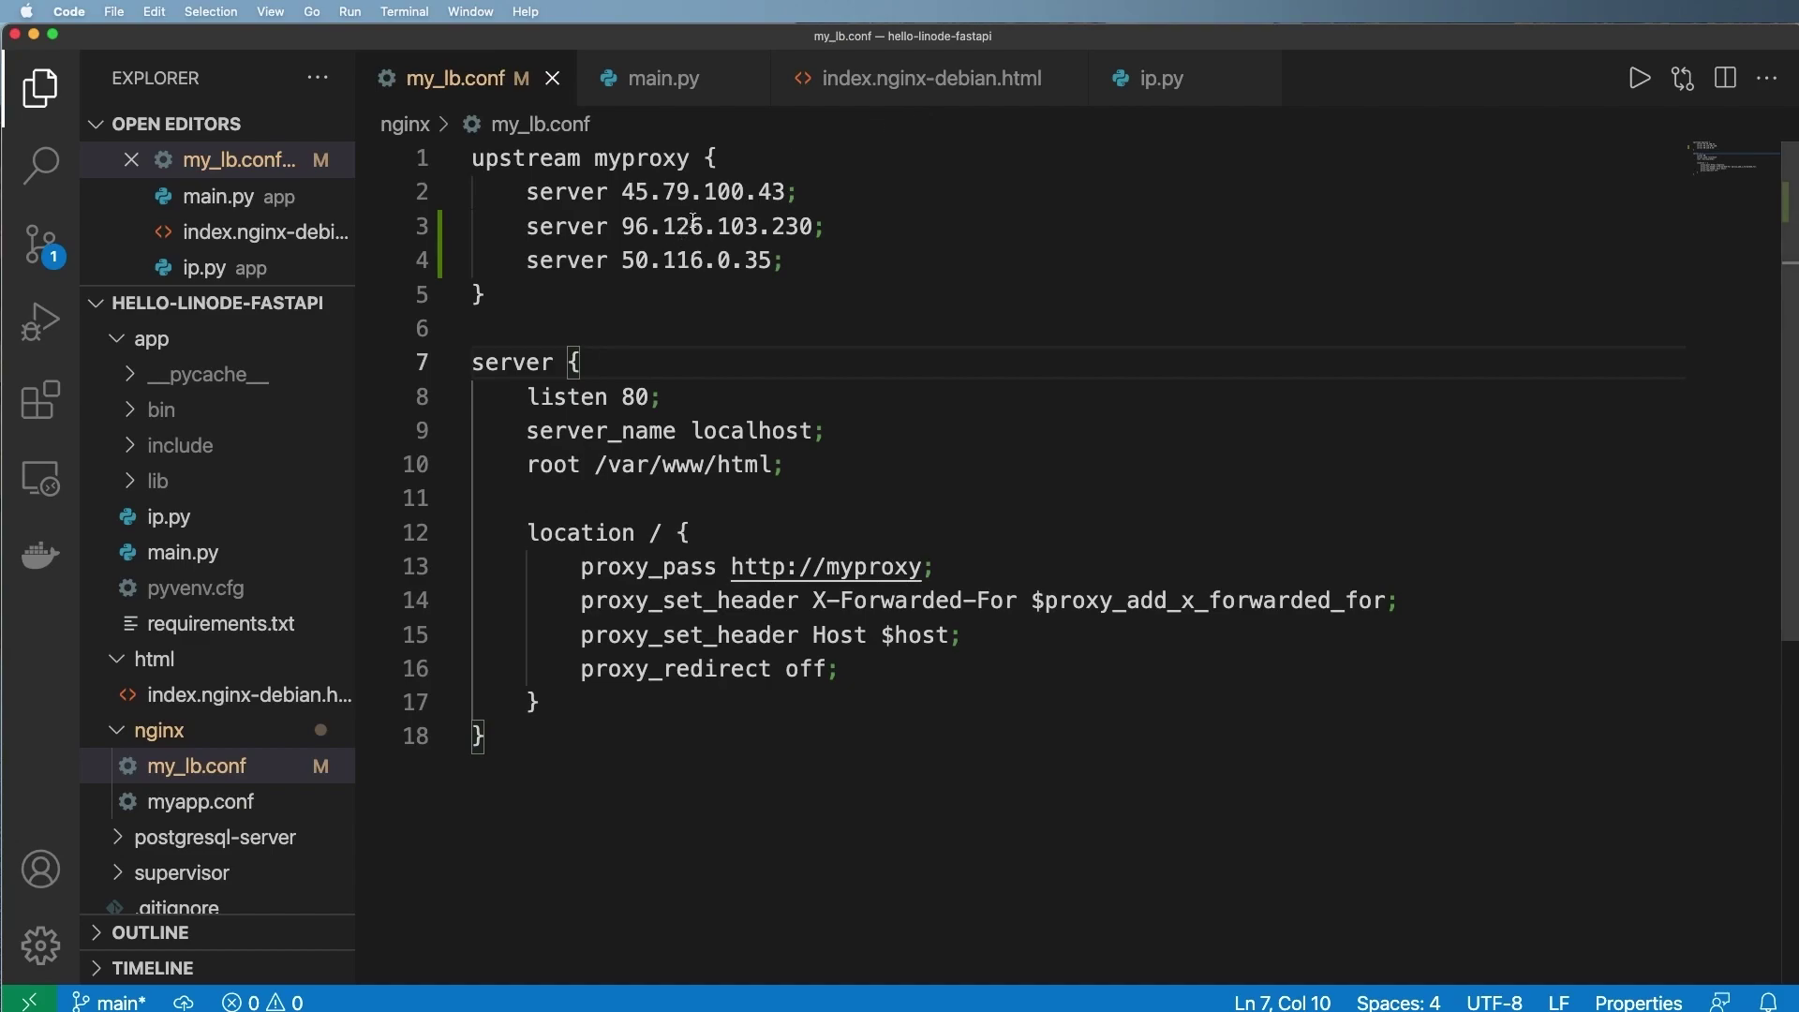
pyautogui.click(806, 331)
pyautogui.hotkey('ctrl', '`')
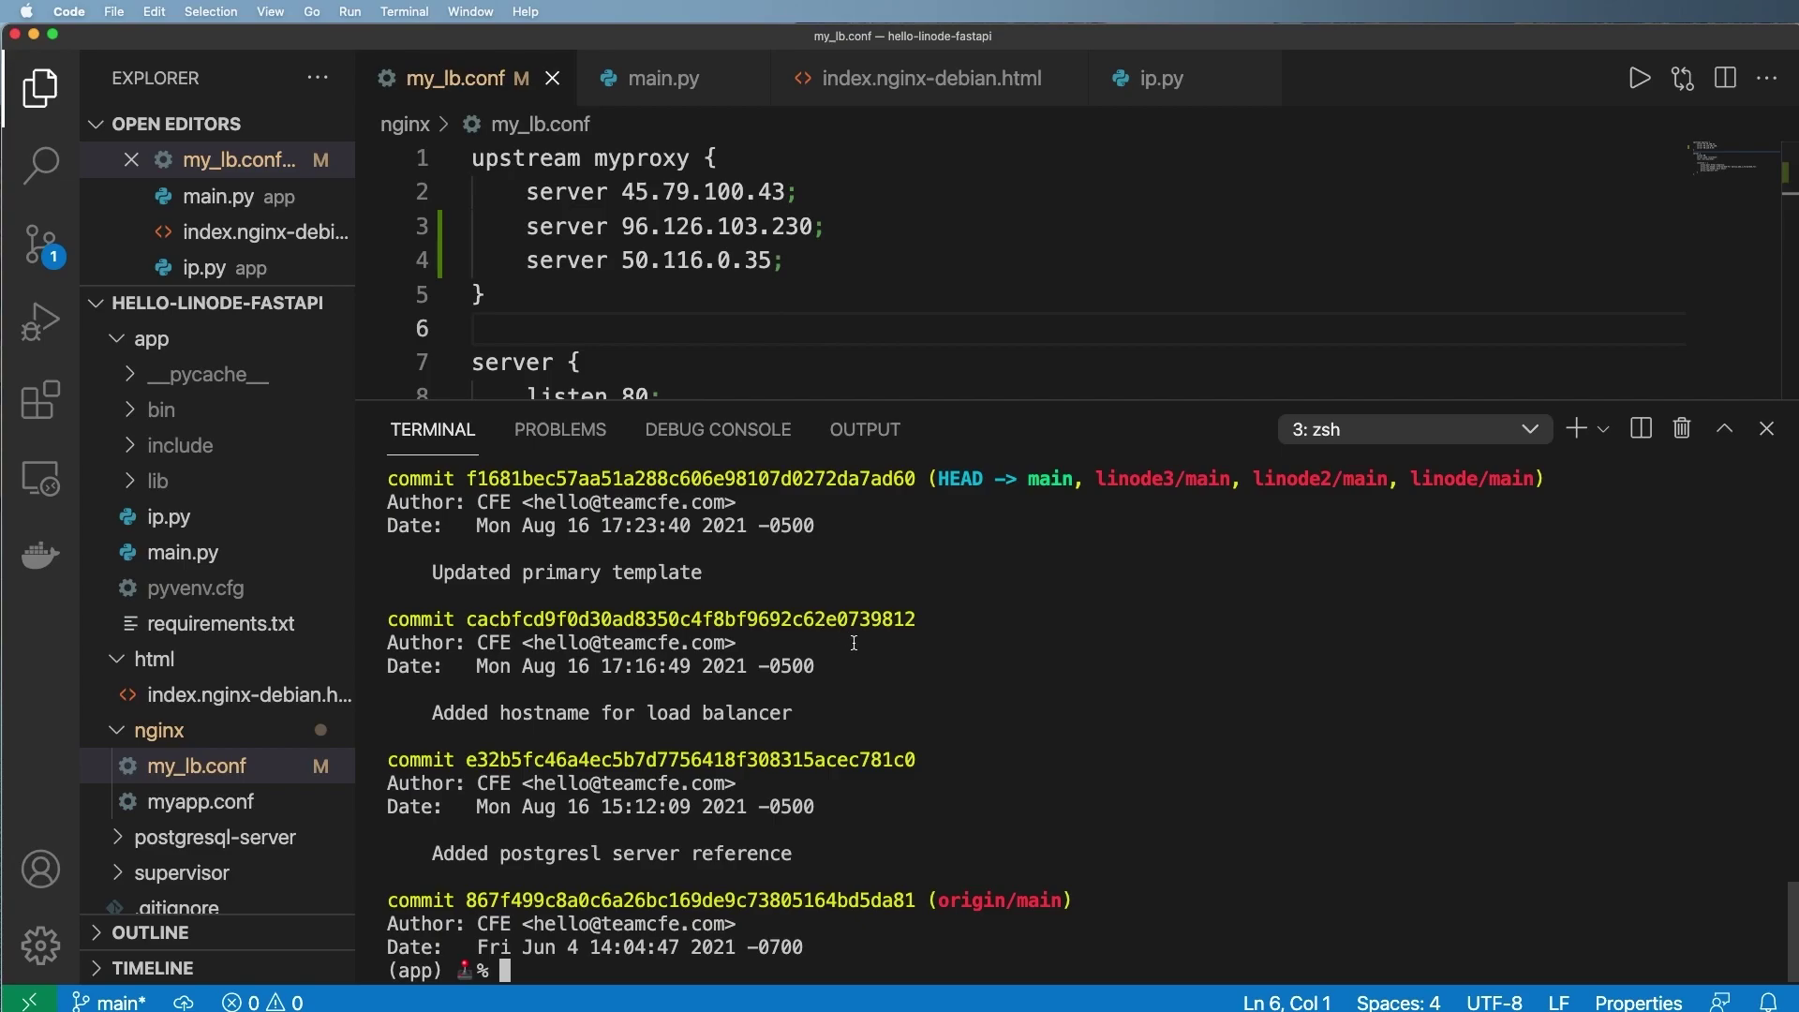
# - Switch to Chrome and copy the nginx-load-balancer IP address from the Linodes list
pyautogui.press('super+Tab')
pyautogui.click(213, 47)
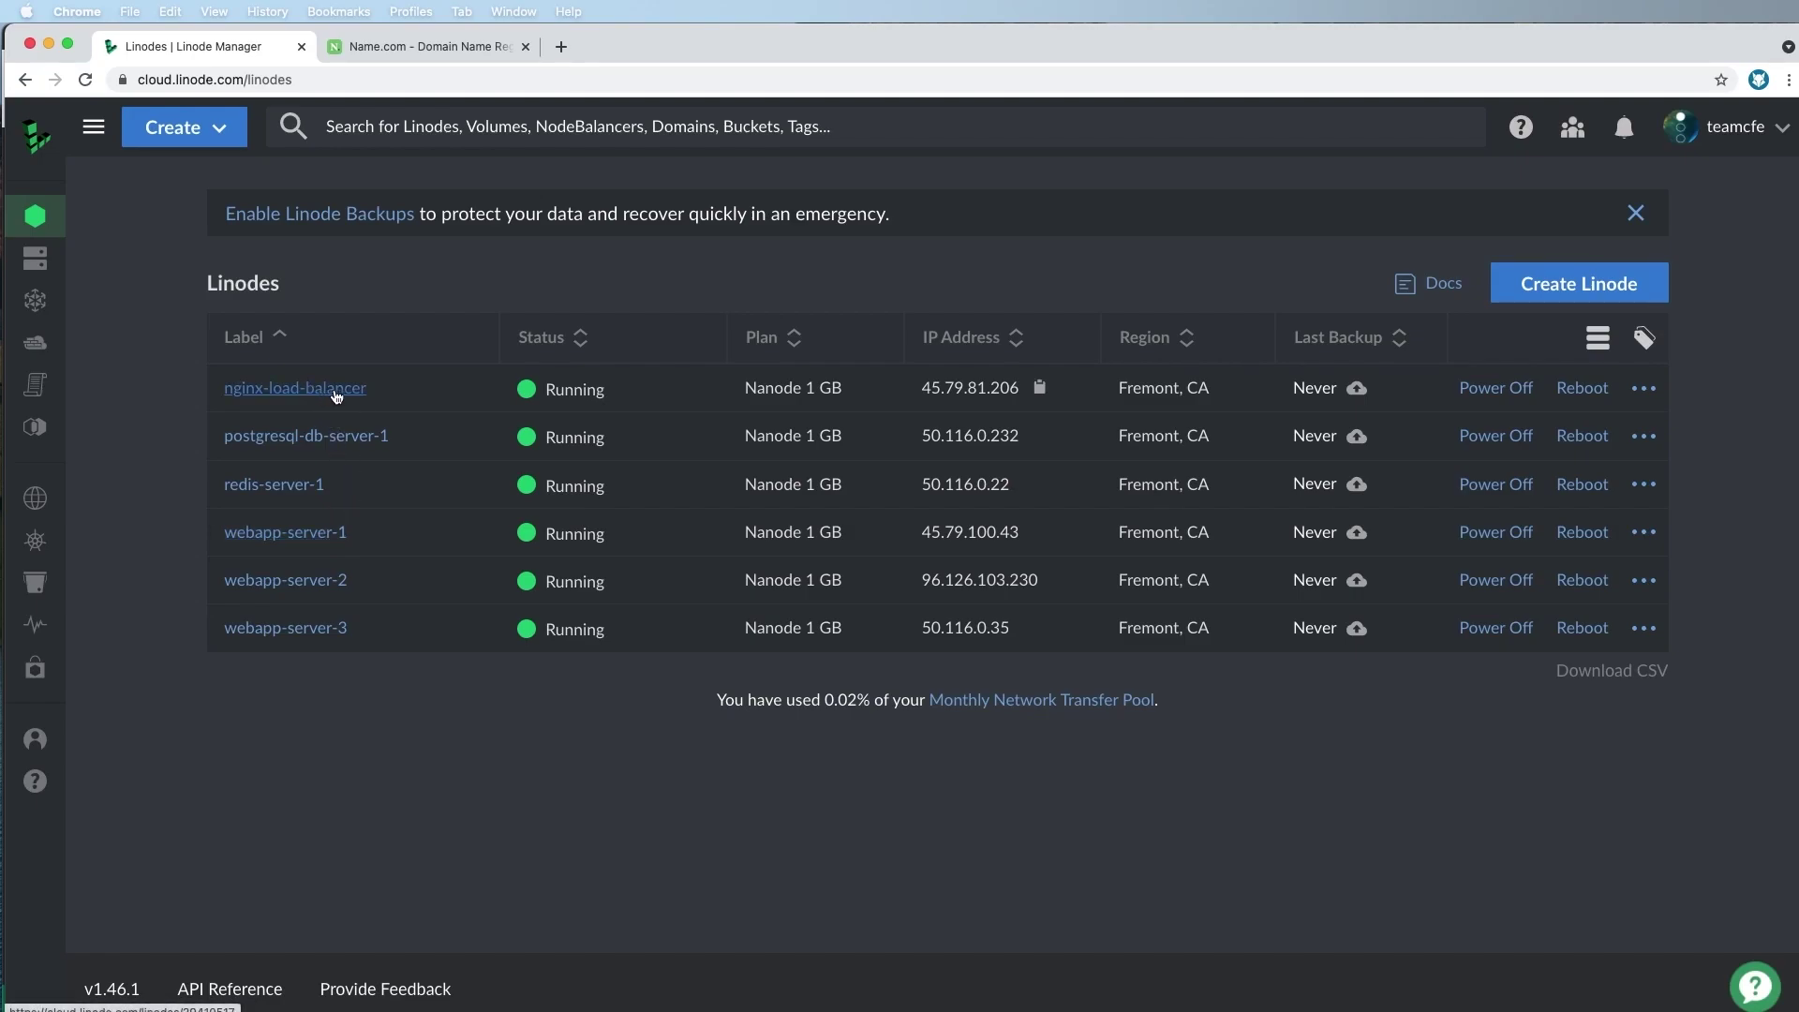
pyautogui.click(1039, 386)
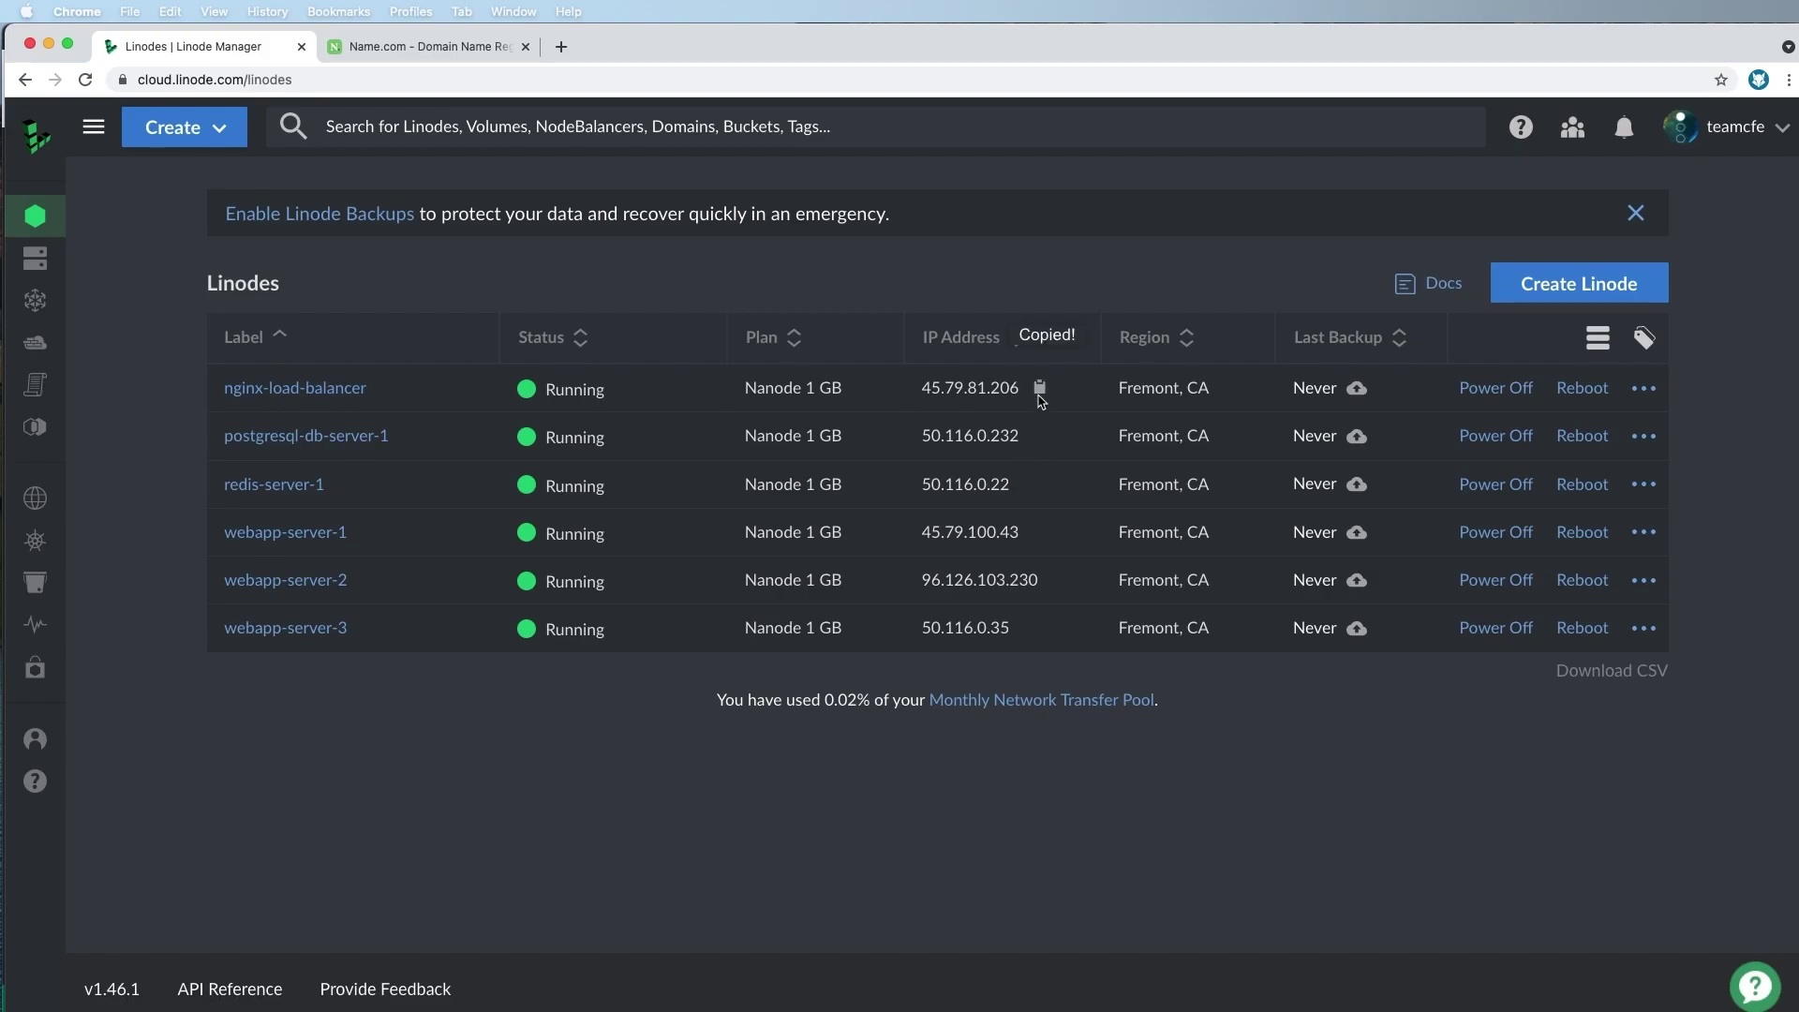
# - On Name.com, add an A record for tryfastapi.com with host linode and answer 45.79.81.206, keeping TTL 300
pyautogui.click(421, 46)
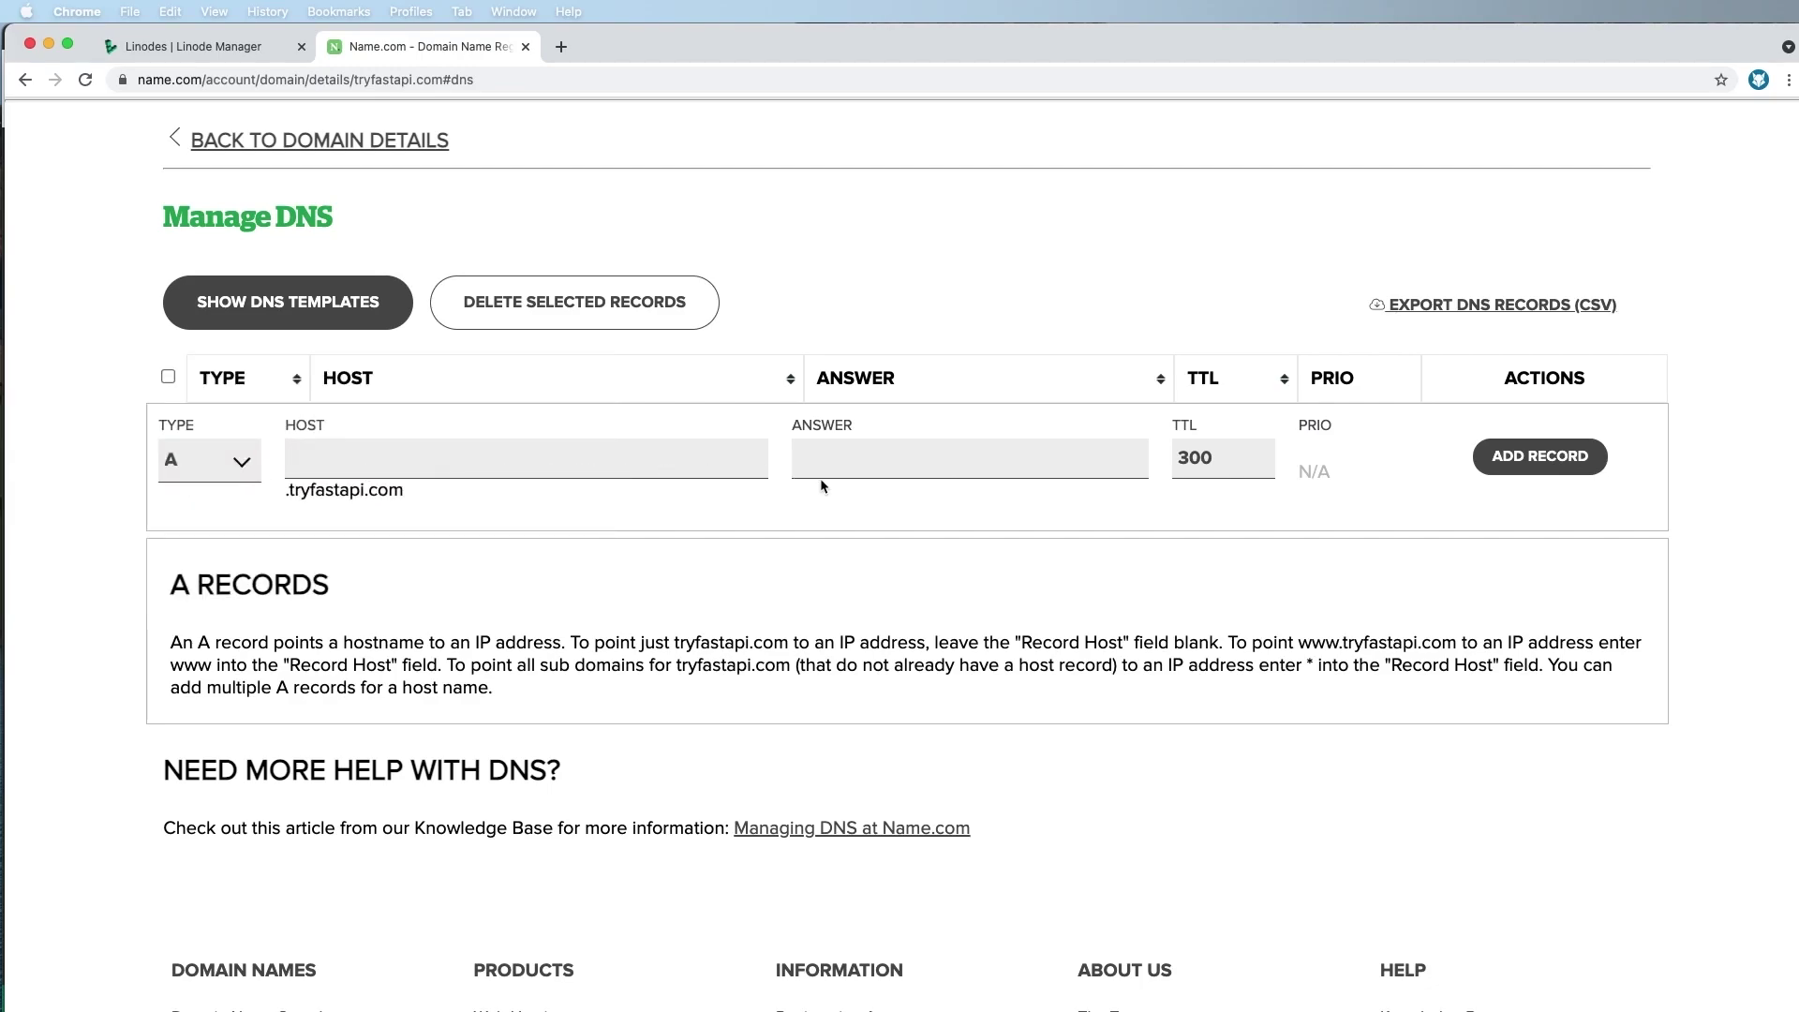
pyautogui.click(895, 468)
pyautogui.press('super+v')
pyautogui.click(839, 544)
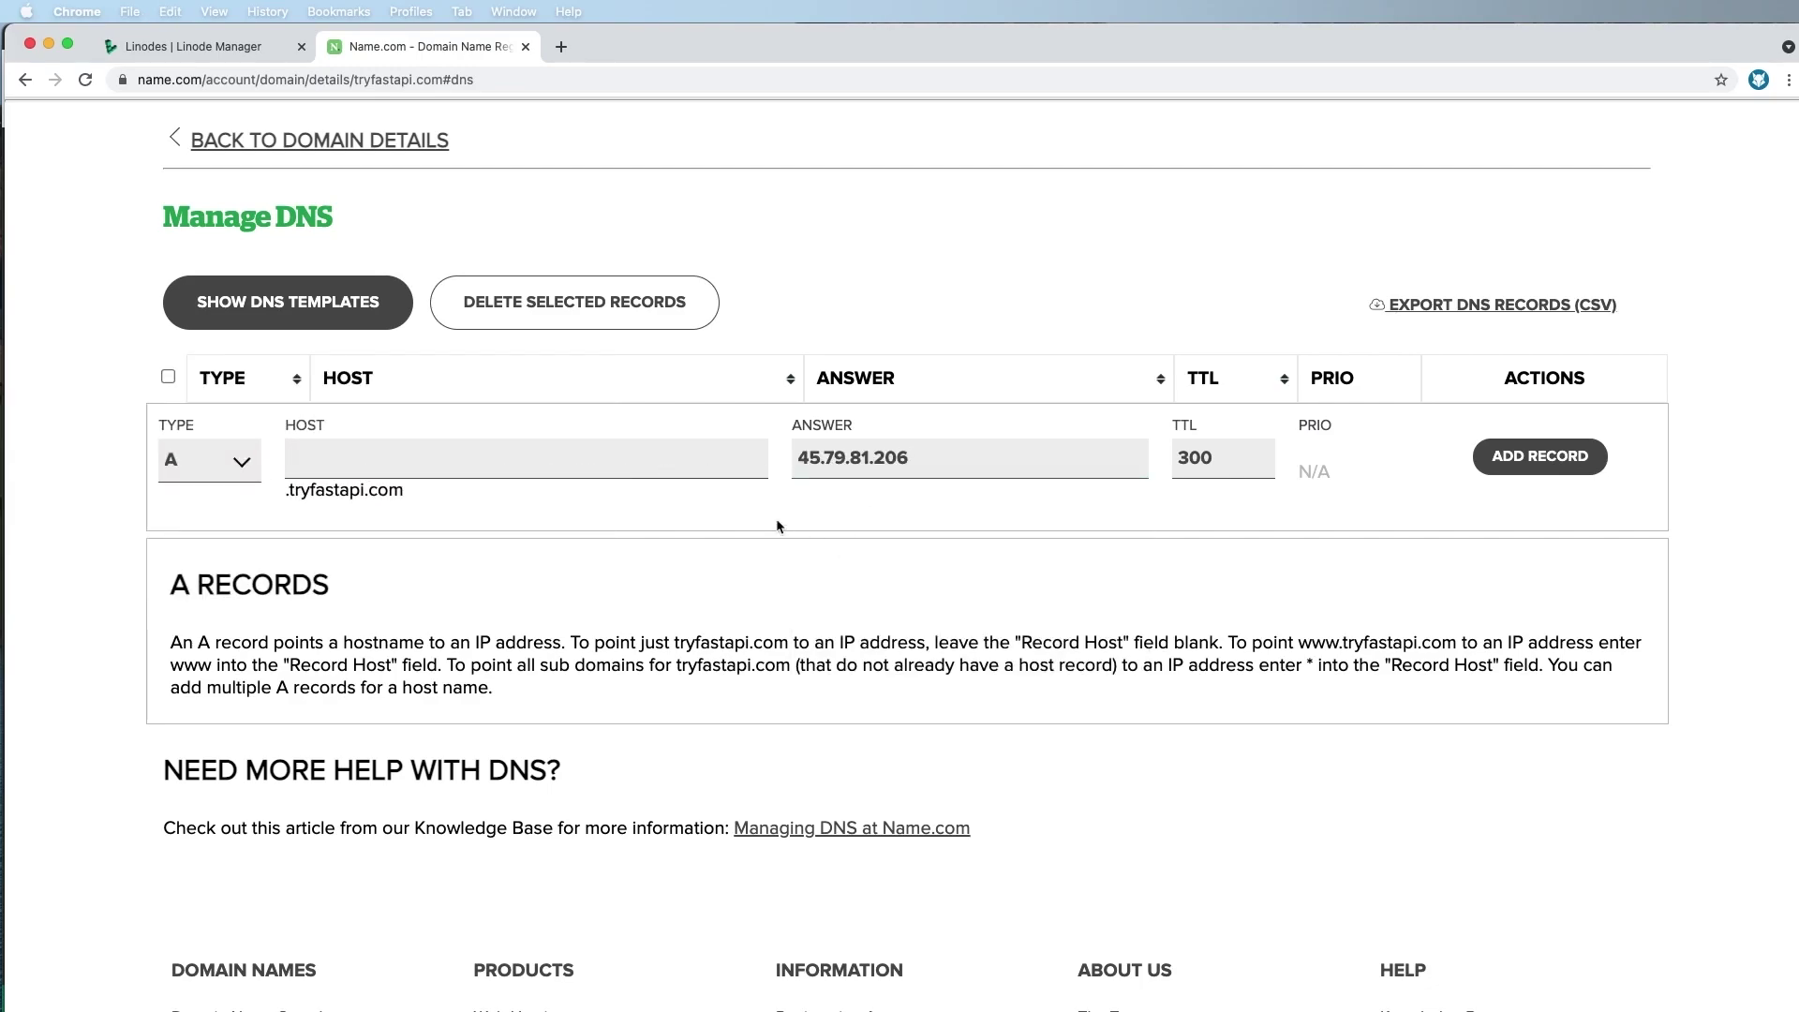
pyautogui.click(374, 467)
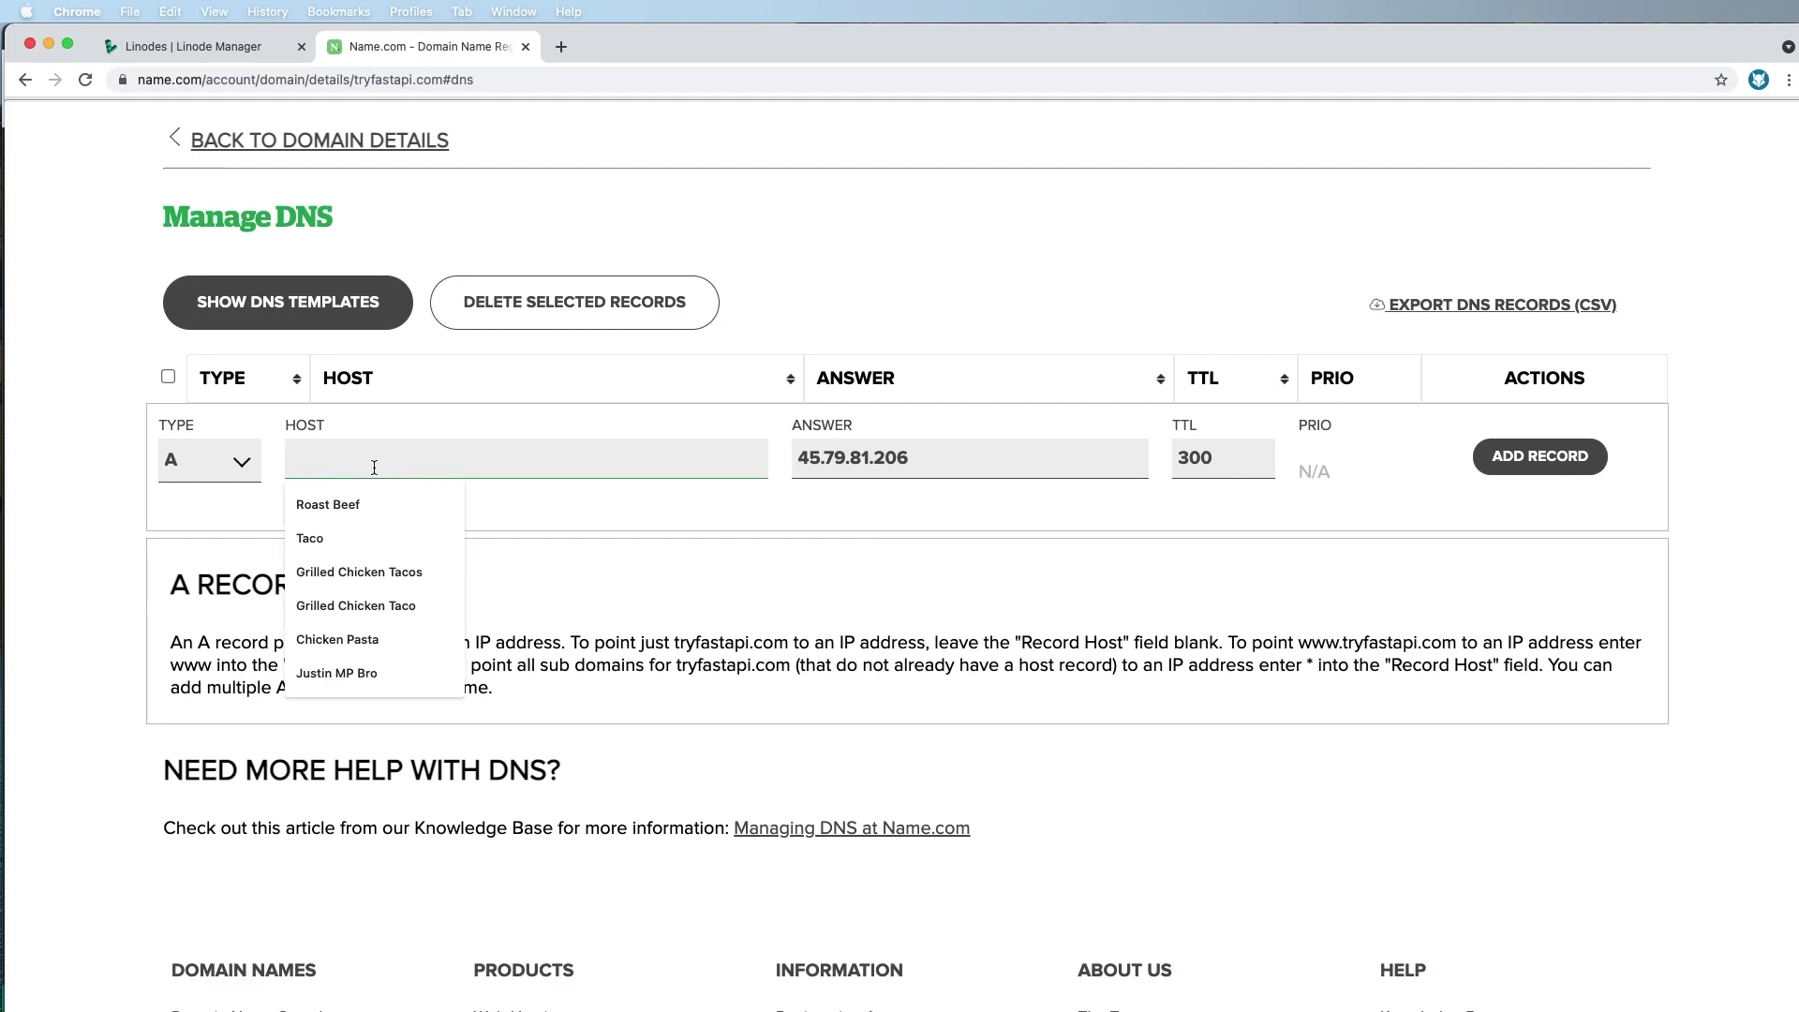
pyautogui.write('linode')
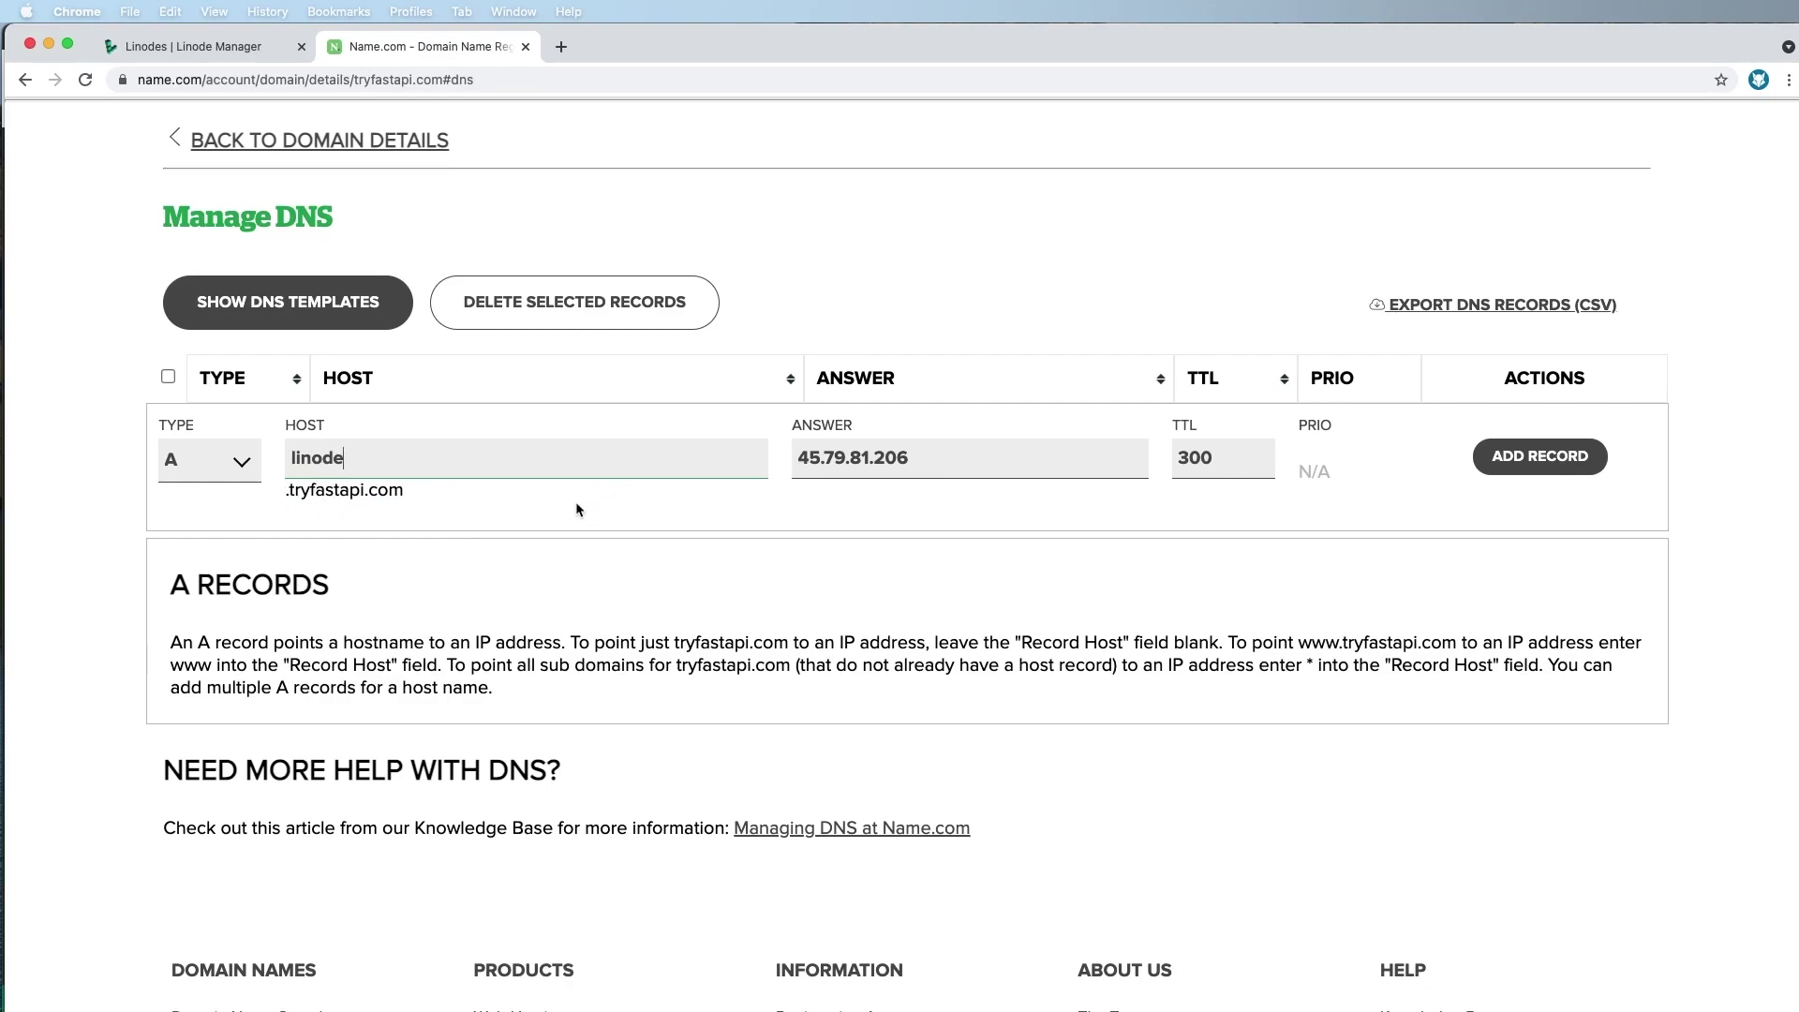
pyautogui.click(650, 512)
pyautogui.click(1523, 468)
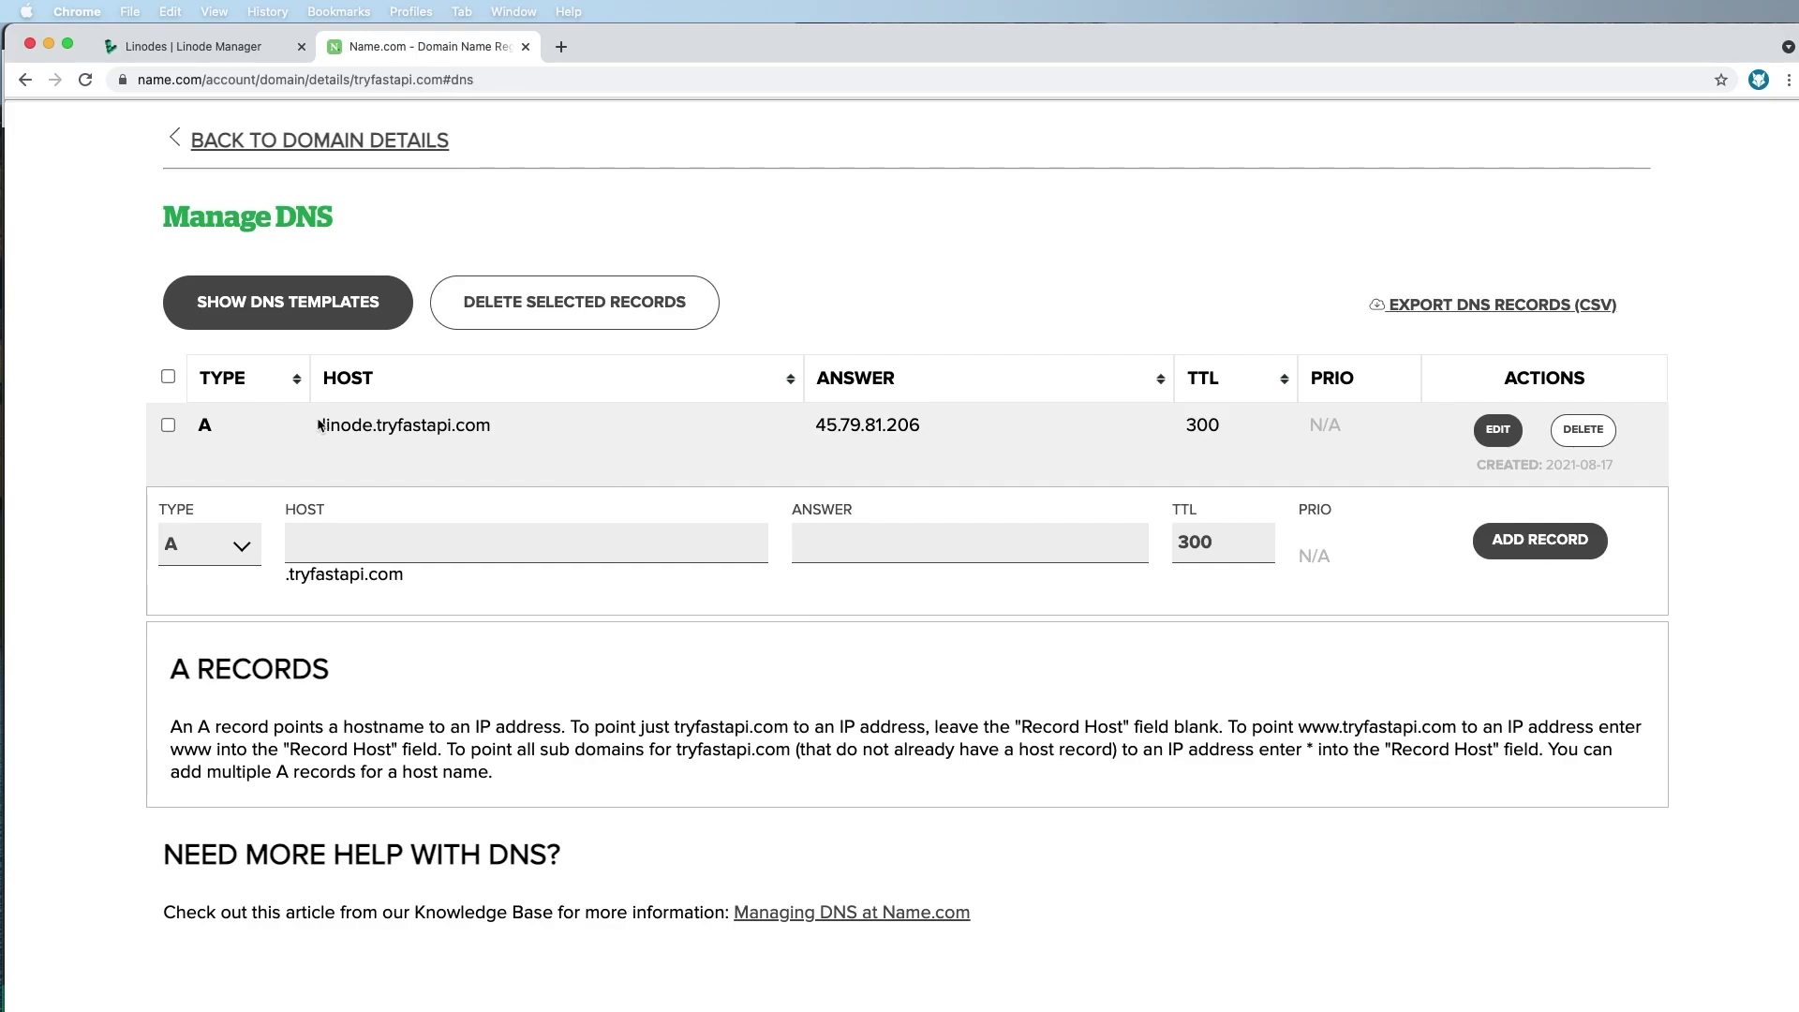
pyautogui.click(360, 555)
pyautogui.write('www')
pyautogui.moveTo(364, 535); pyautogui.dragTo(145, 537)
pyautogui.press('BackSpace')
pyautogui.click(933, 548)
pyautogui.click(1007, 610)
# - Copy the linode.tryfastapi.com host name, open it in a new browser tab and reload to check the responding server IP
pyautogui.moveTo(321, 426); pyautogui.dragTo(497, 420)
pyautogui.press('super+t')
pyautogui.press('super+v')
pyautogui.press('Return')
pyautogui.press('super+r')
pyautogui.press('super+r')
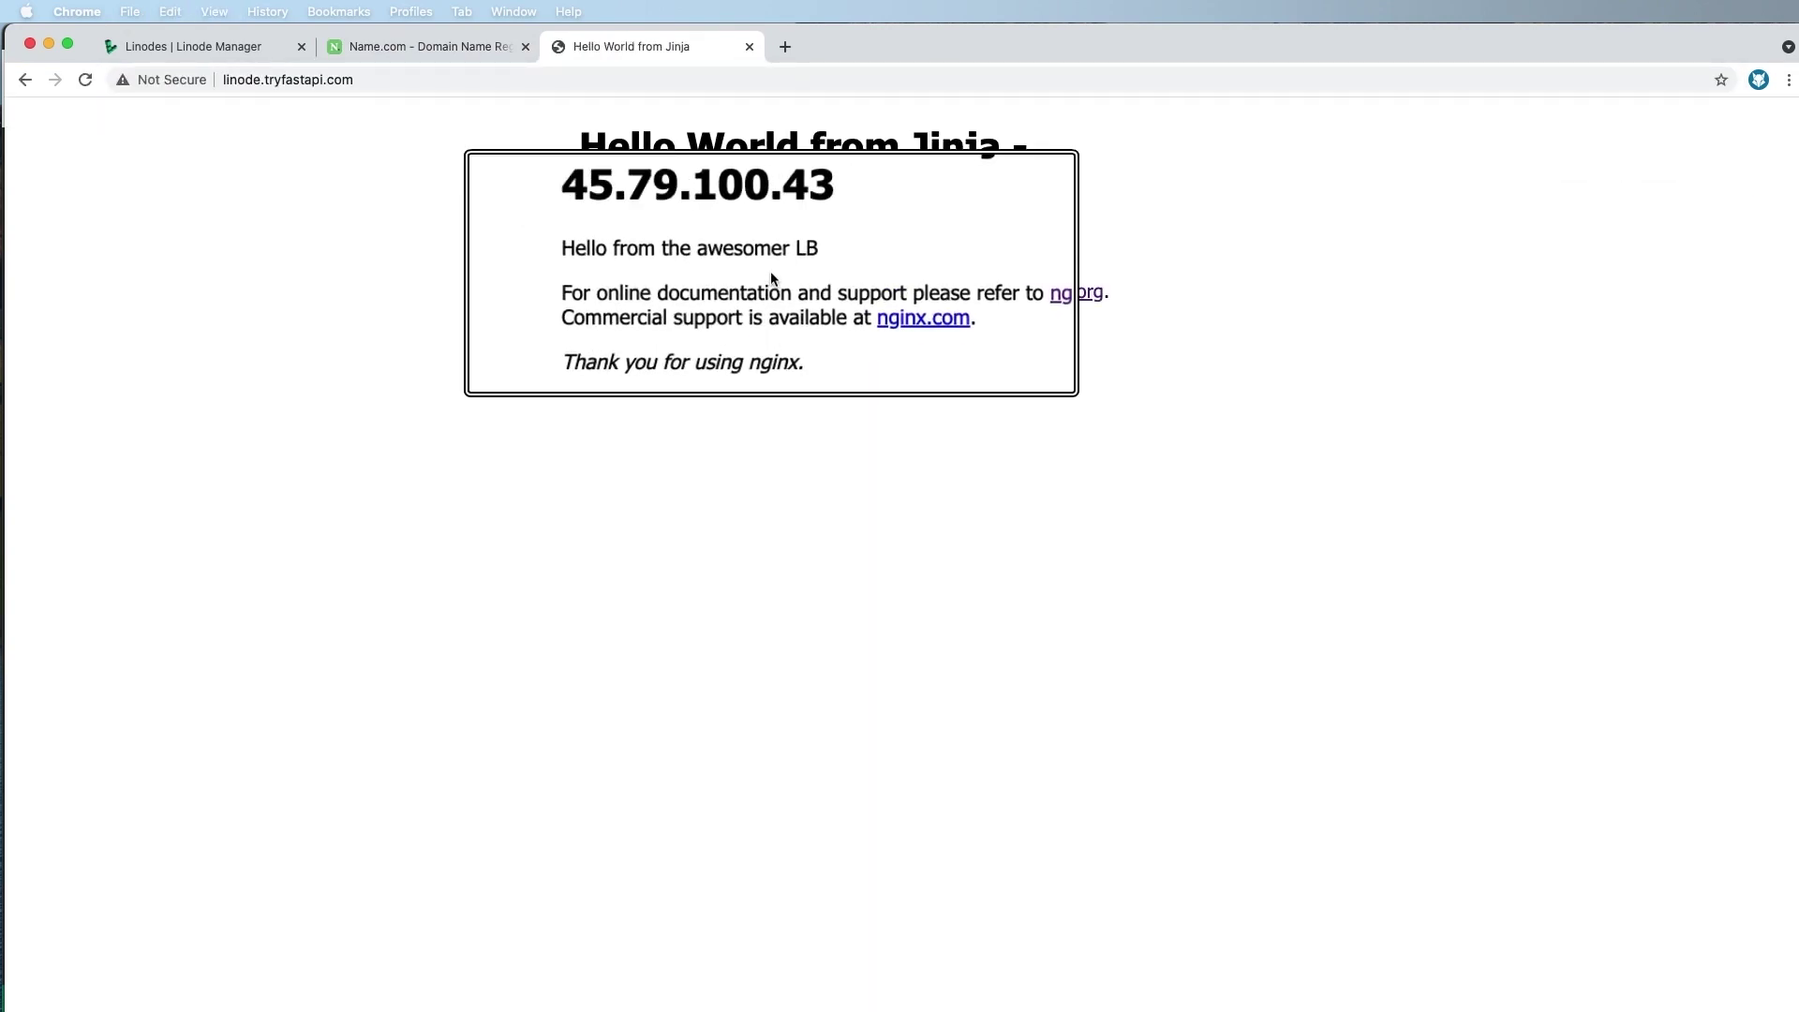
pyautogui.doubleClick(612, 191)
pyautogui.click(1056, 209)
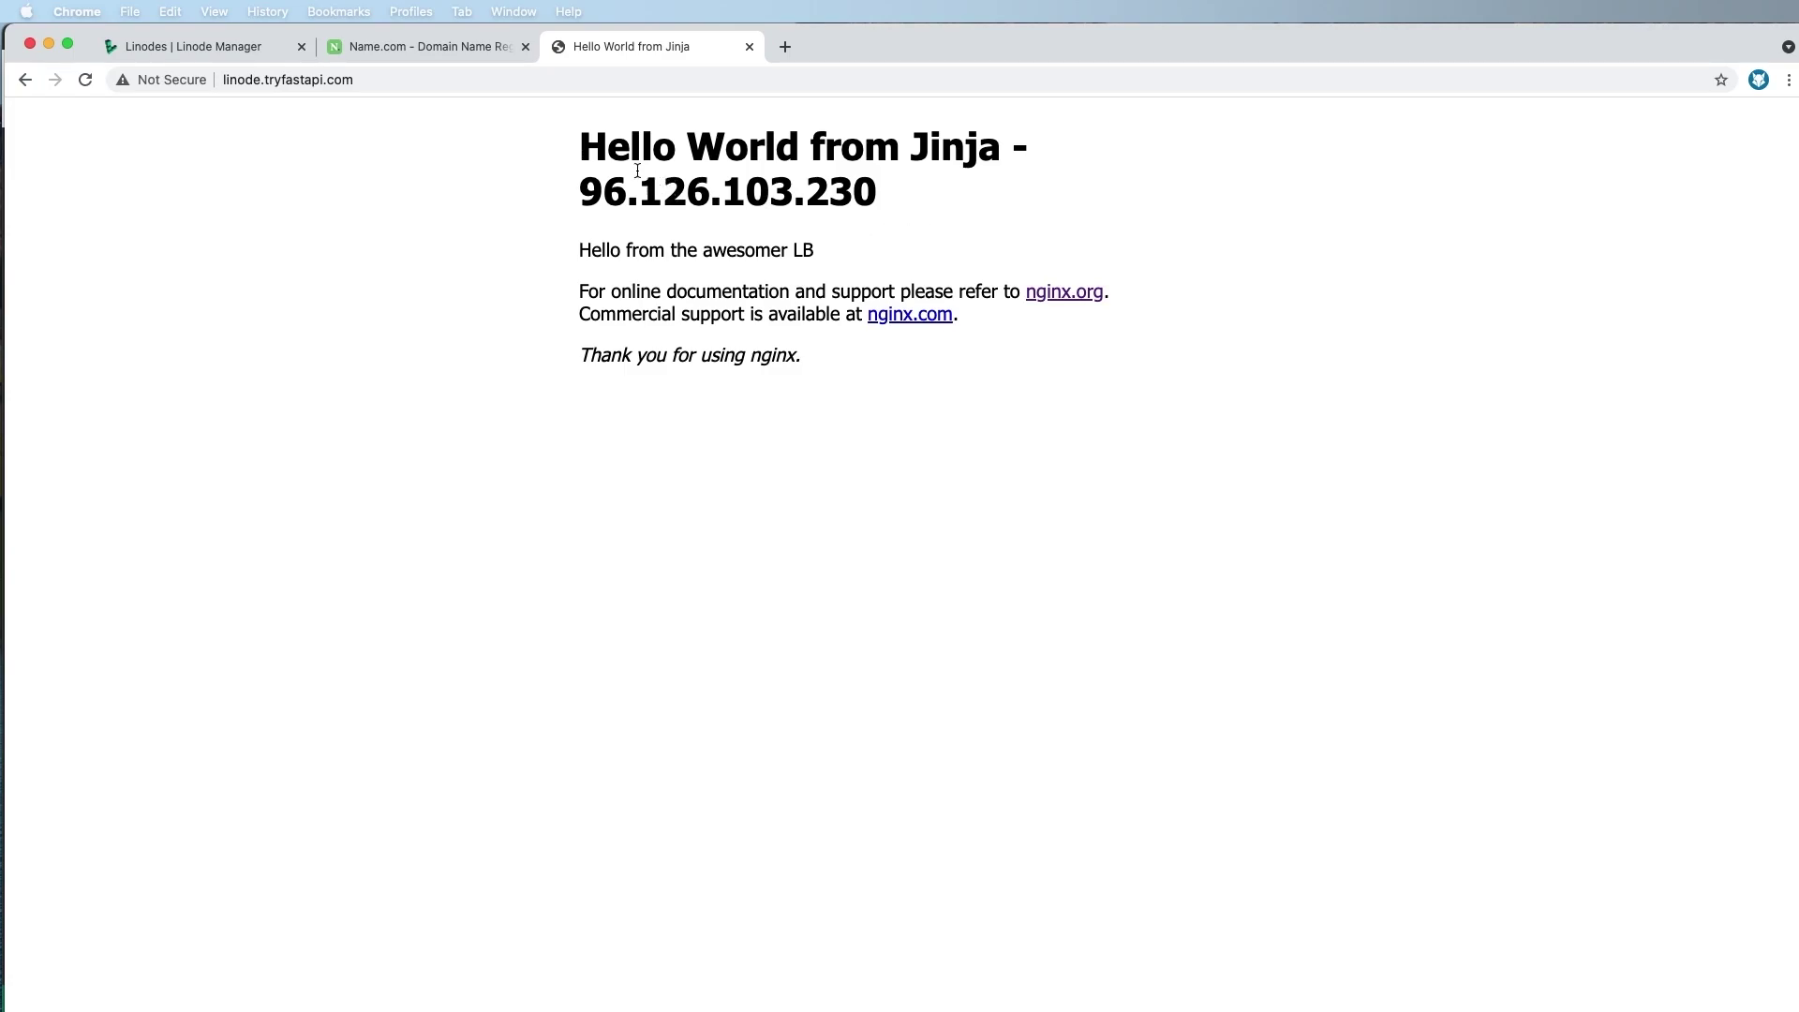
# - Review the A record on the Manage DNS page, and reload linode.tryfastapi.com to check the load balancing again
pyautogui.click(454, 55)
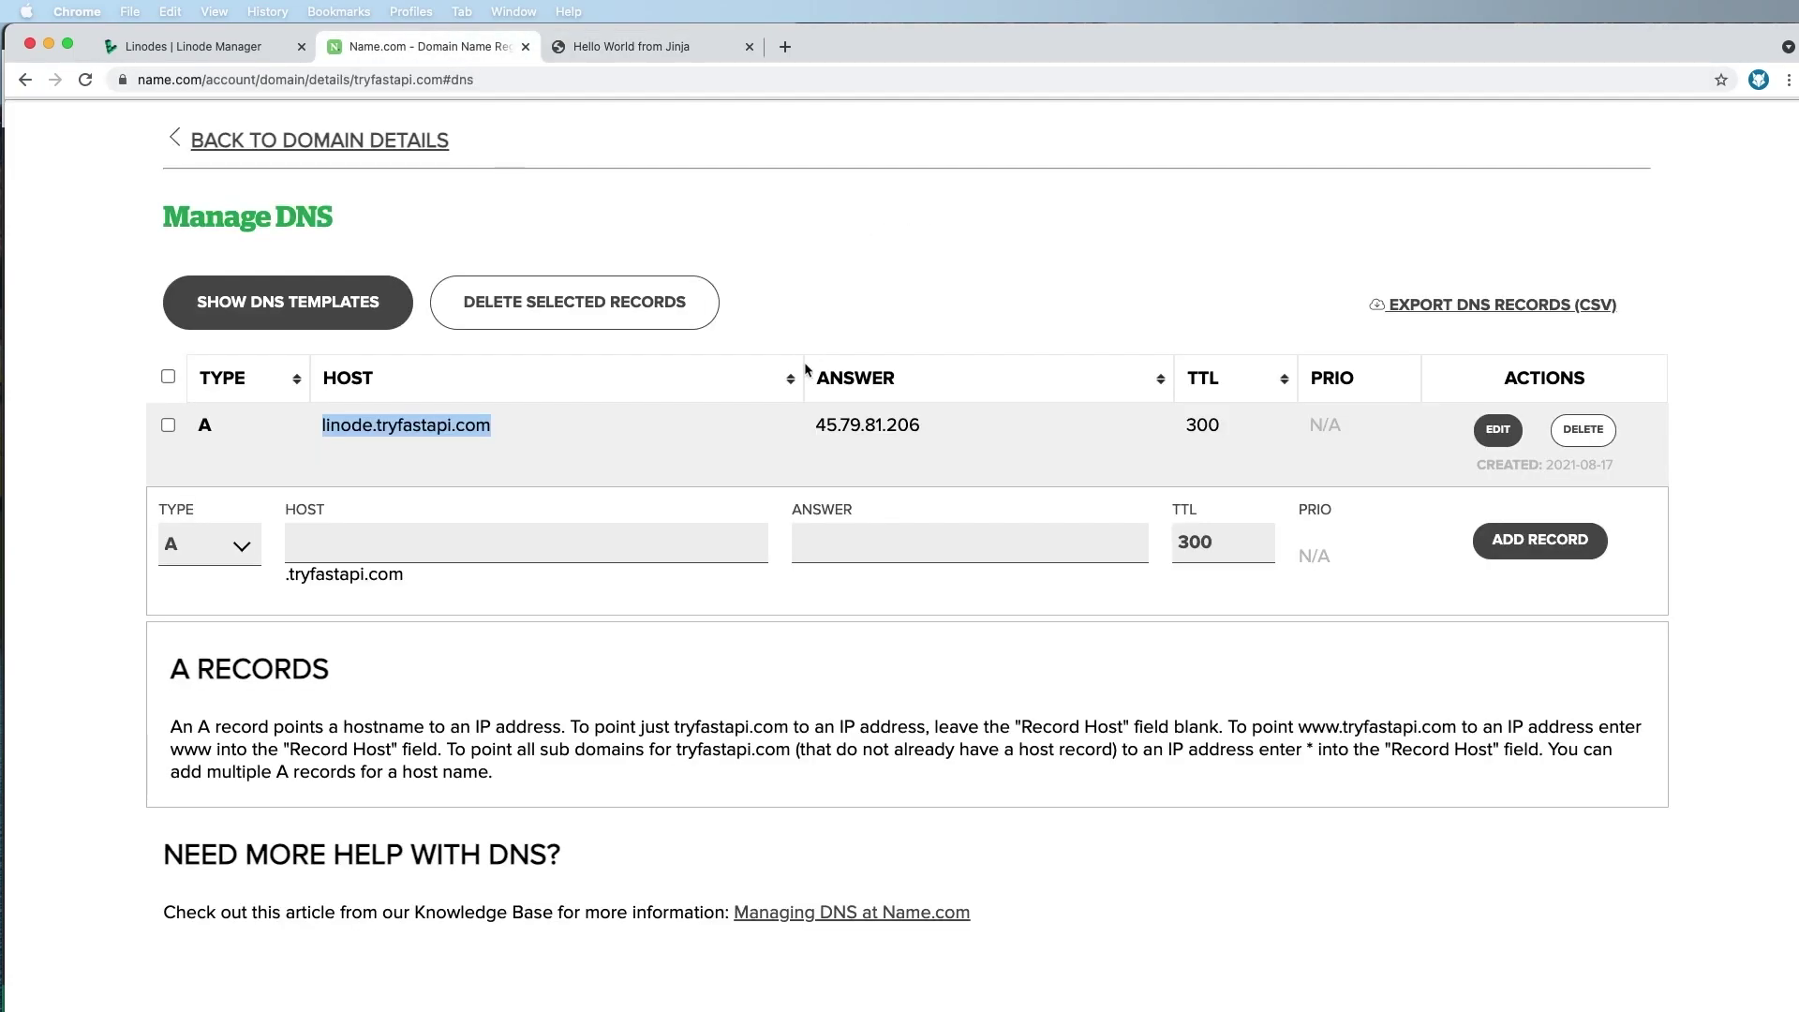
pyautogui.click(717, 420)
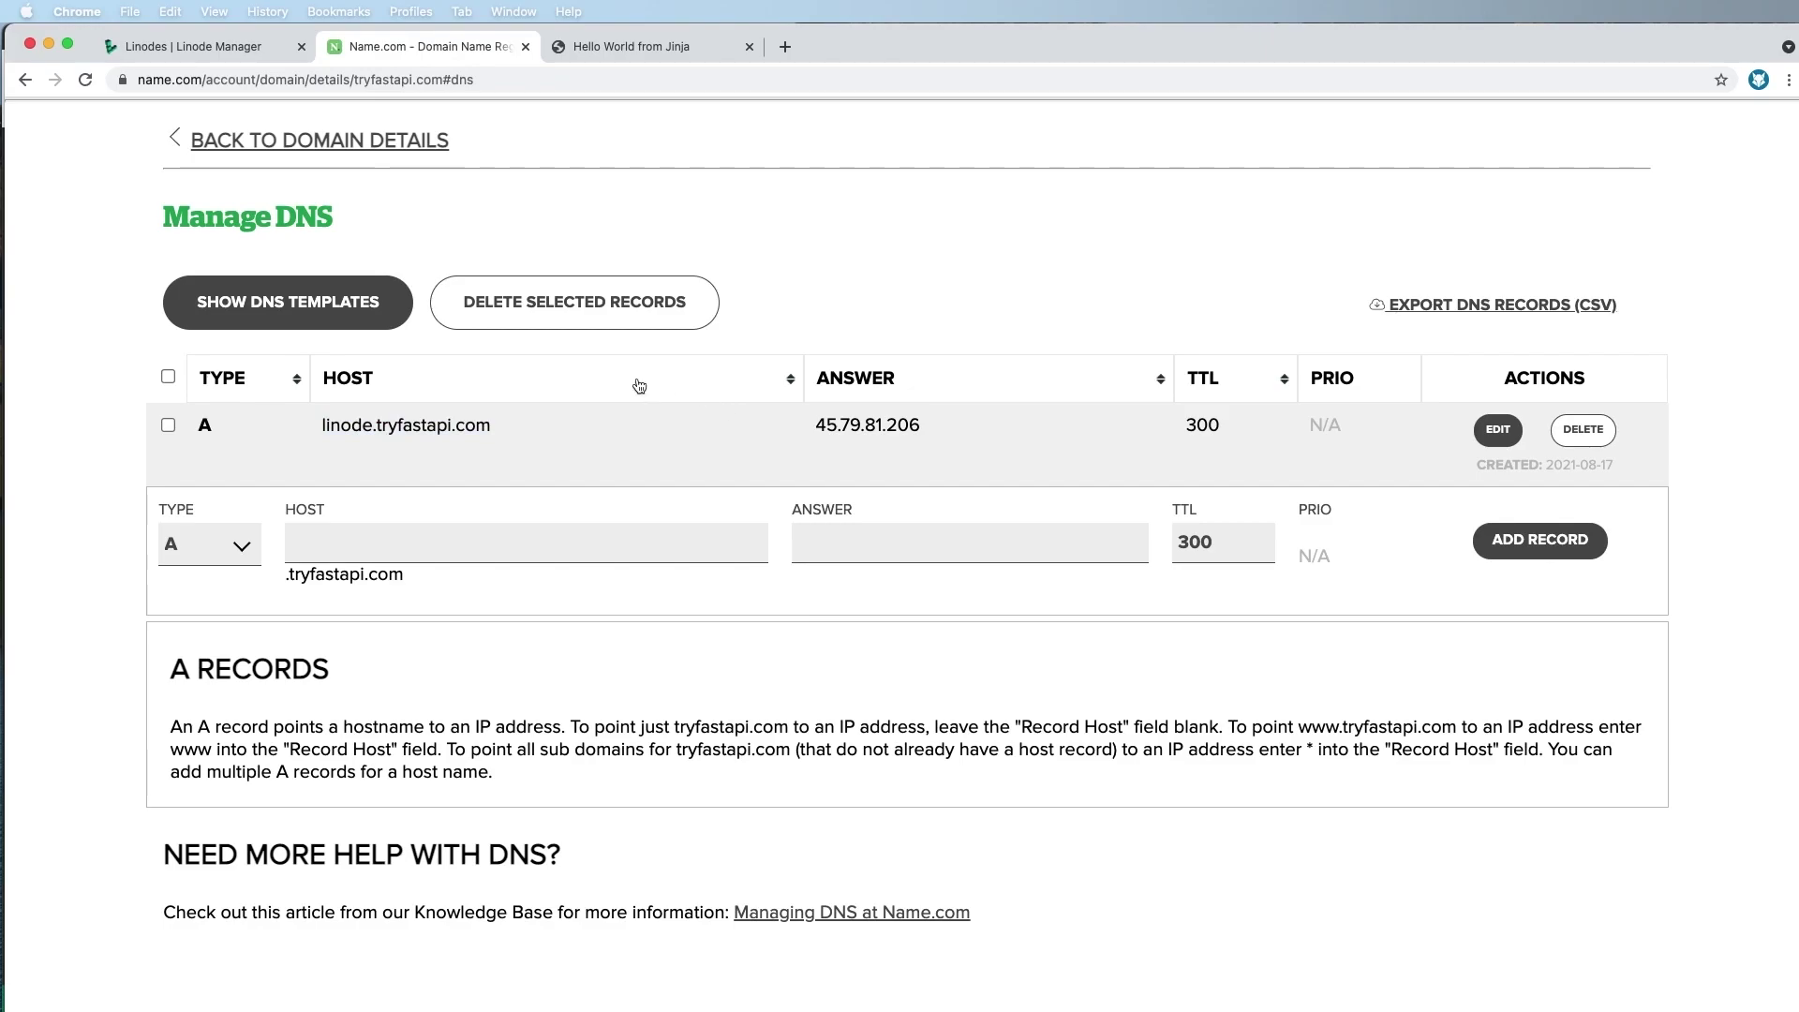
pyautogui.click(688, 53)
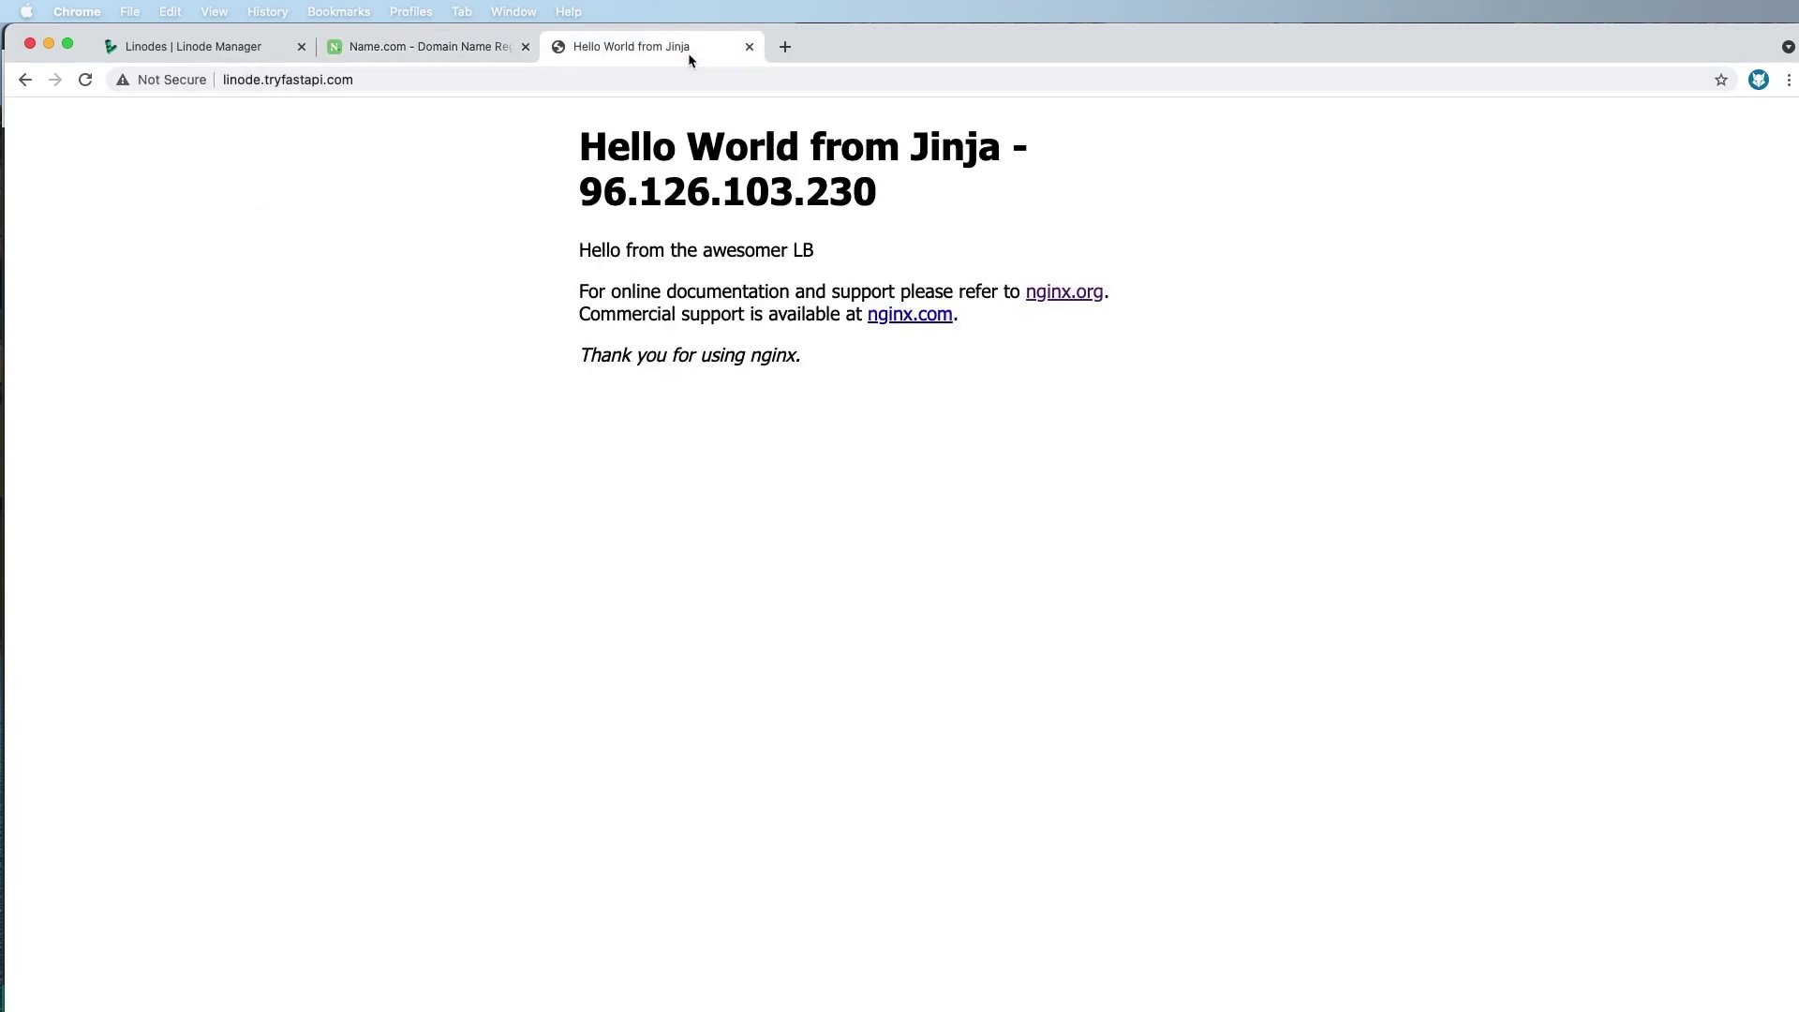
pyautogui.click(356, 79)
pyautogui.press('Return')
pyautogui.press('Return')
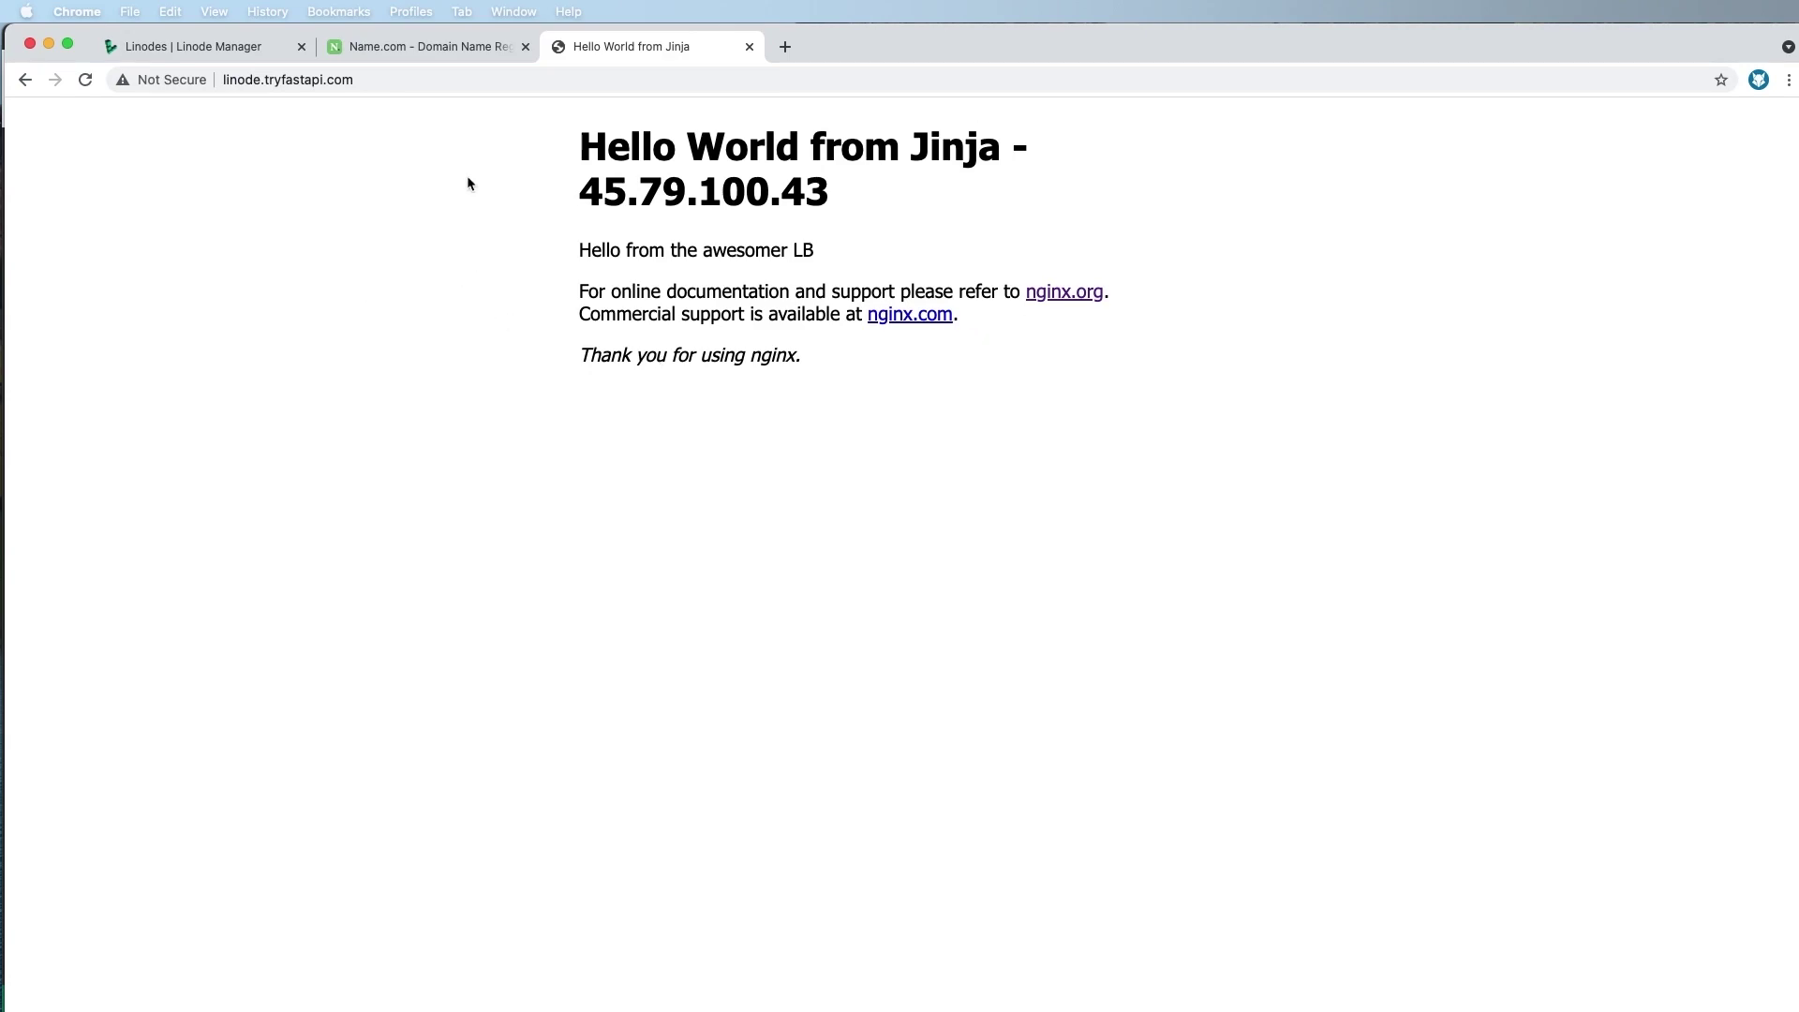
# - Reload linode.tryfastapi.com, open the load balancer IP 45.79.81.206 in a new browser tab, and compare the two pages
pyautogui.click(287, 78)
pyautogui.press('Return')
pyautogui.click(221, 59)
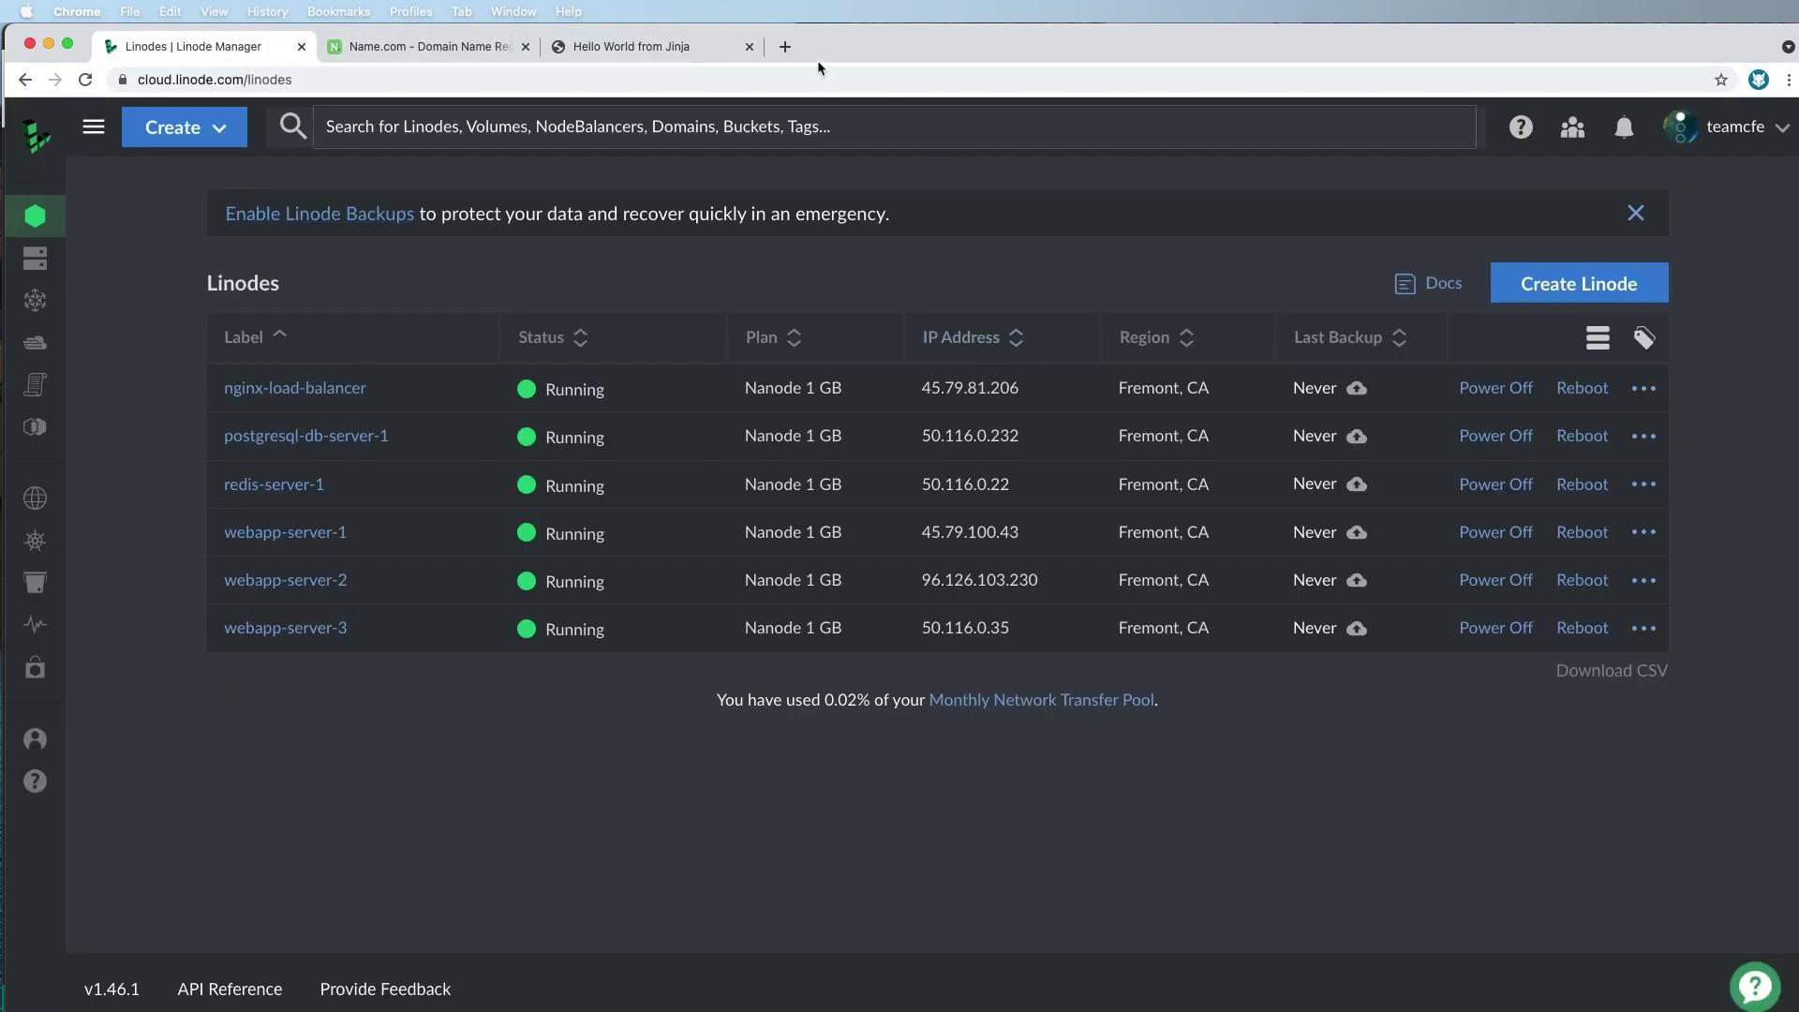
pyautogui.click(783, 47)
pyautogui.press('super+v')
pyautogui.press('Return')
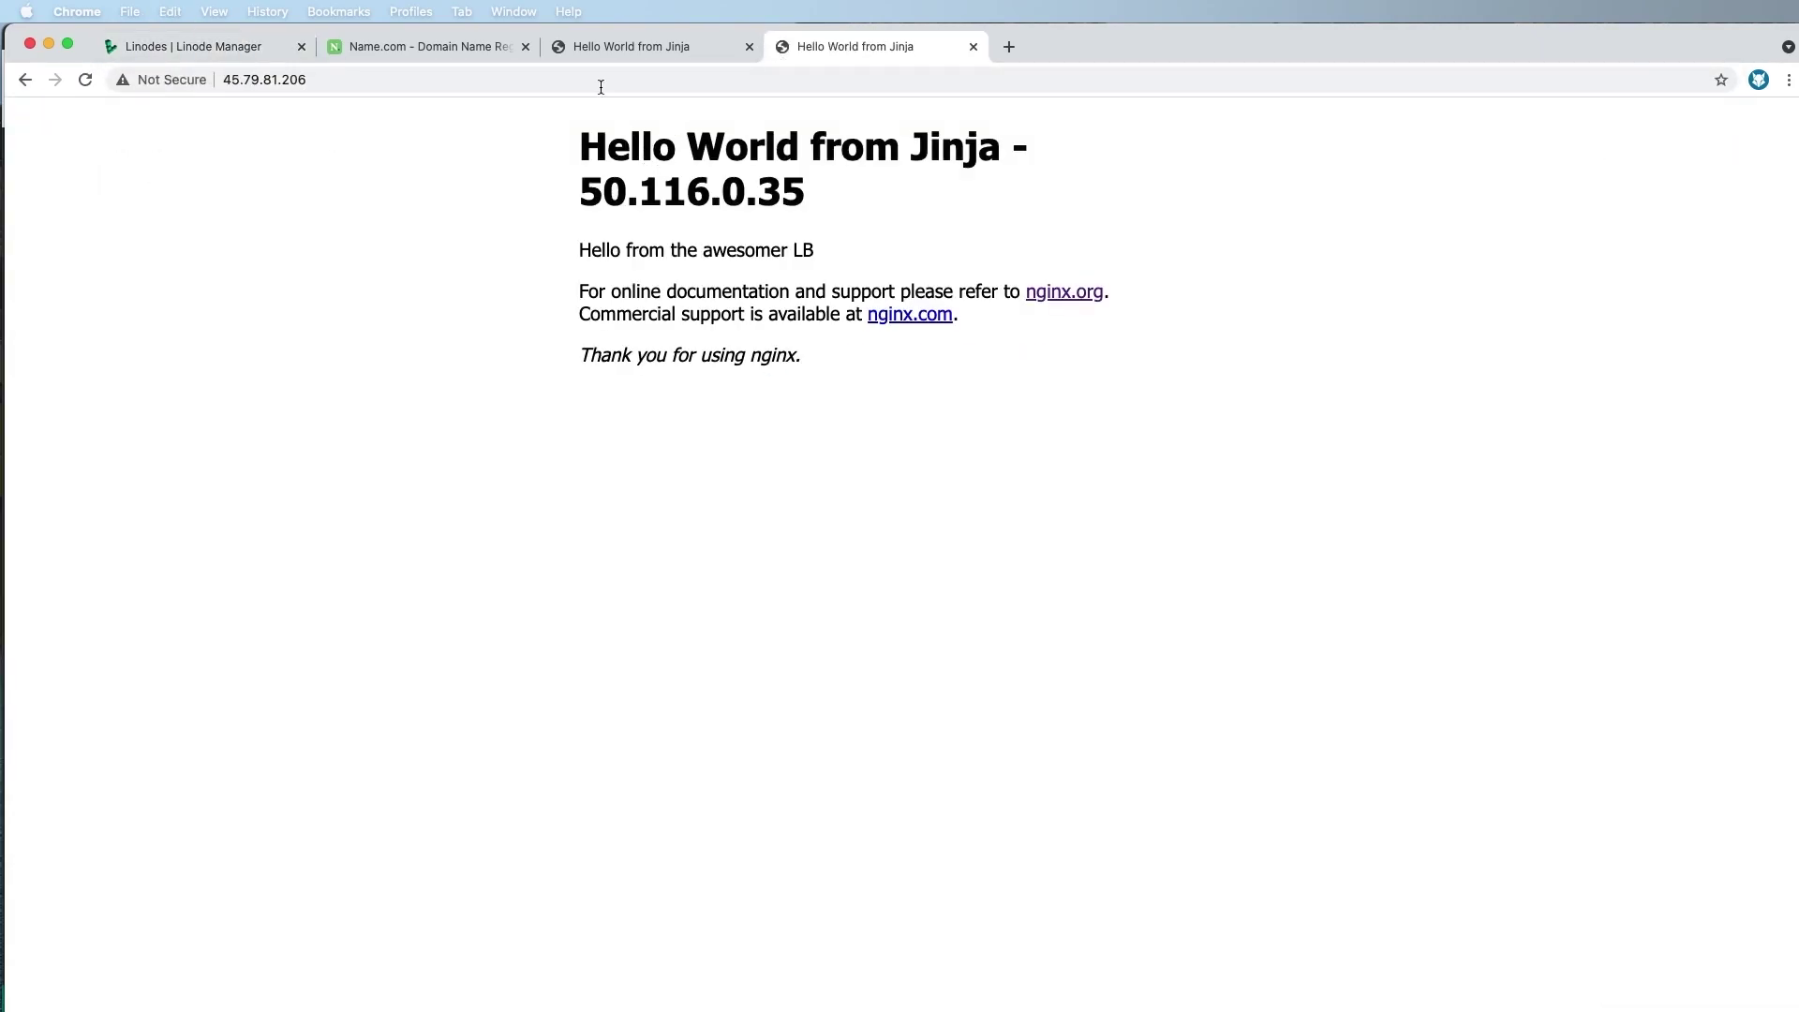
pyautogui.click(588, 54)
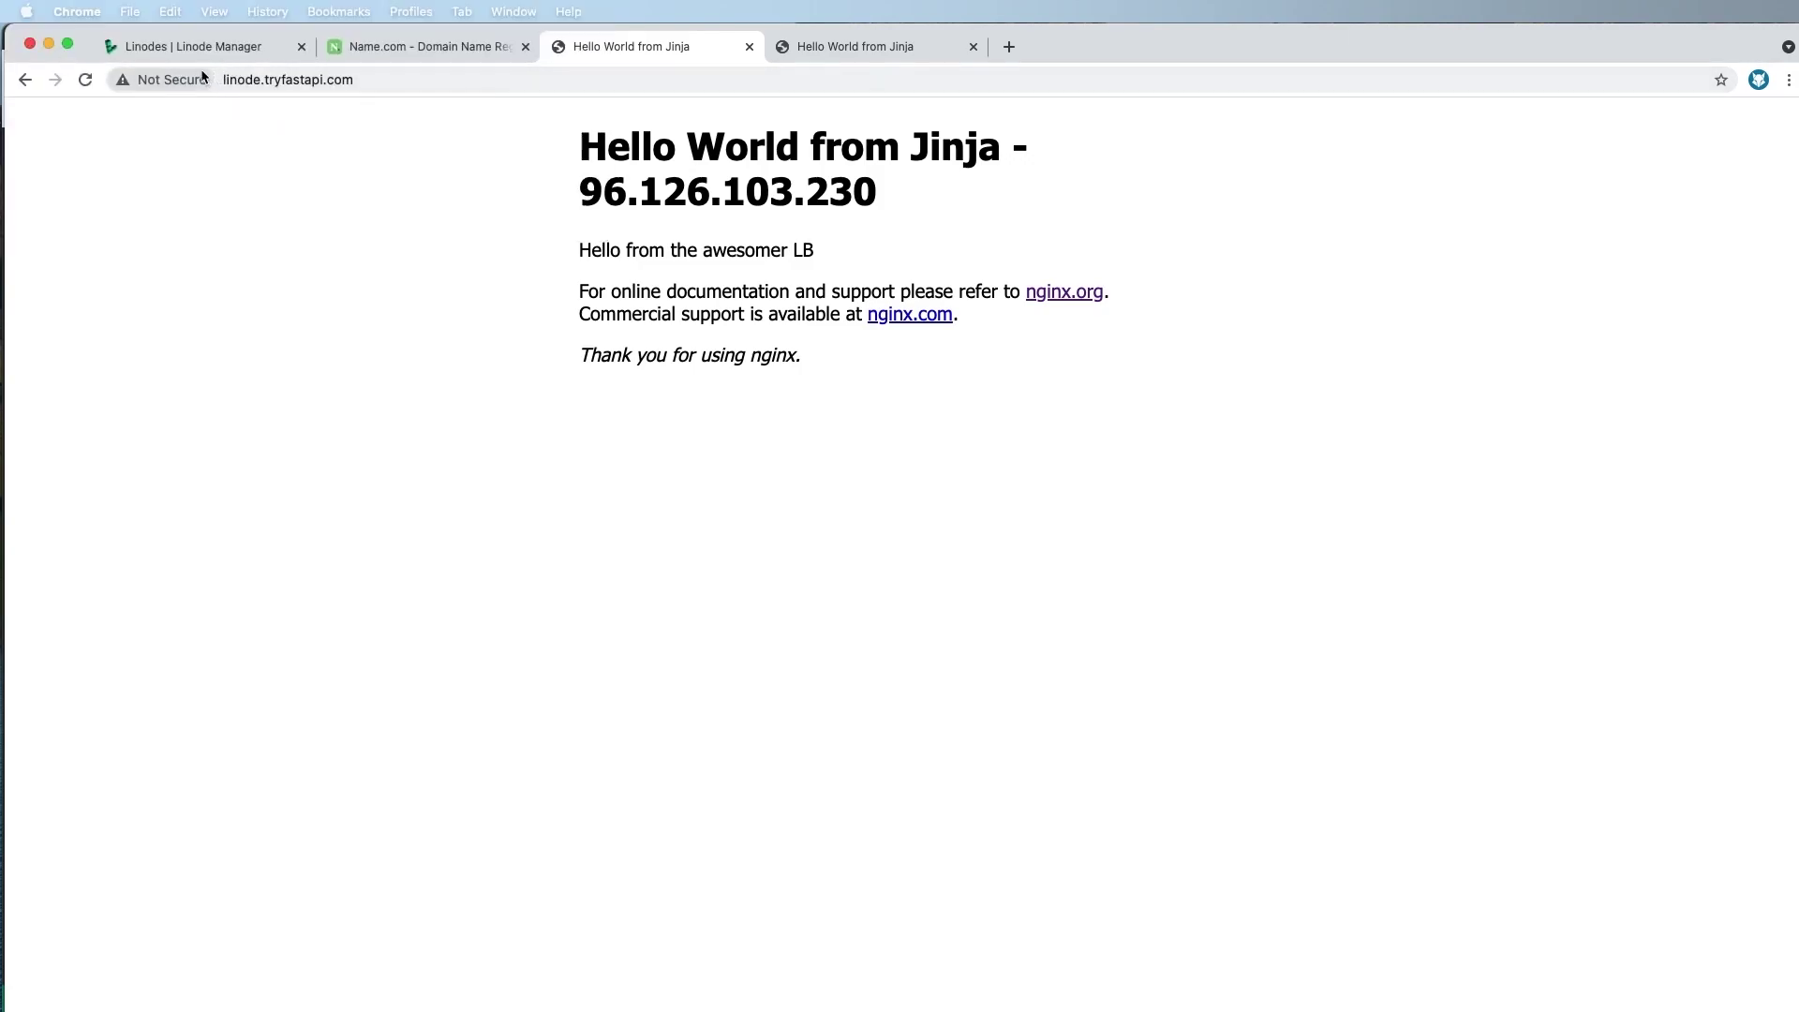
pyautogui.click(187, 46)
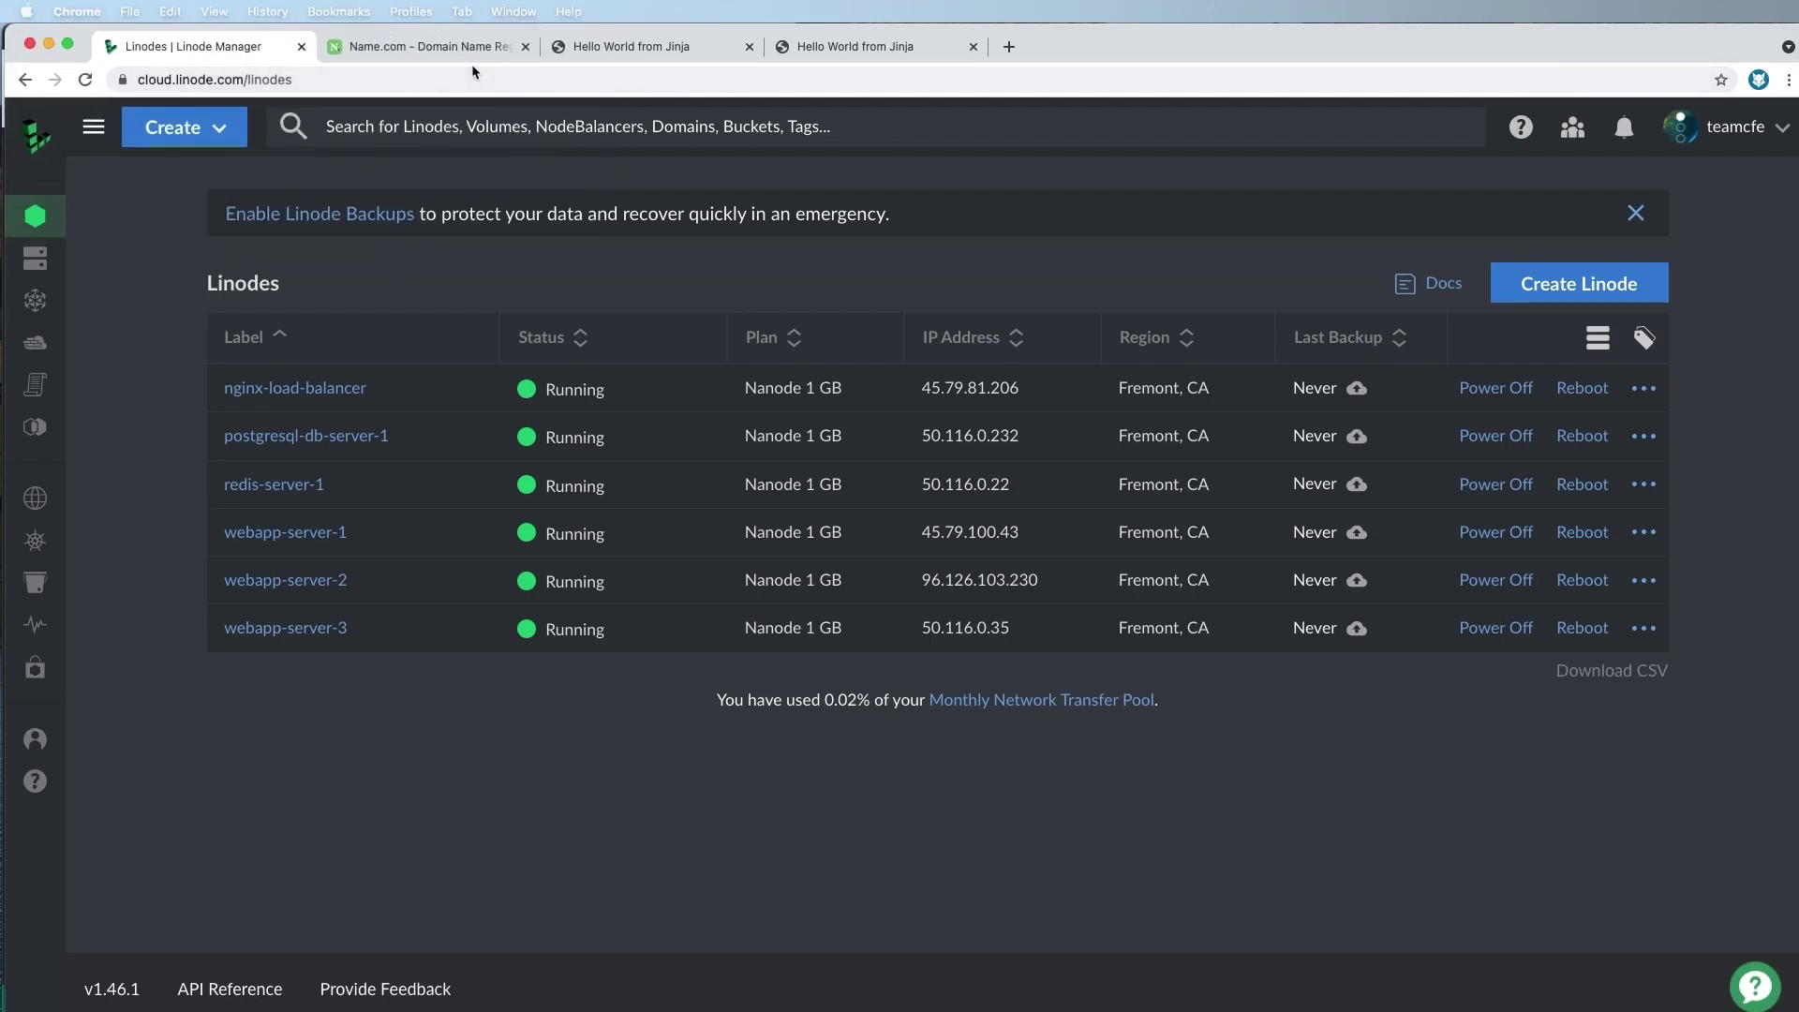
pyautogui.click(642, 52)
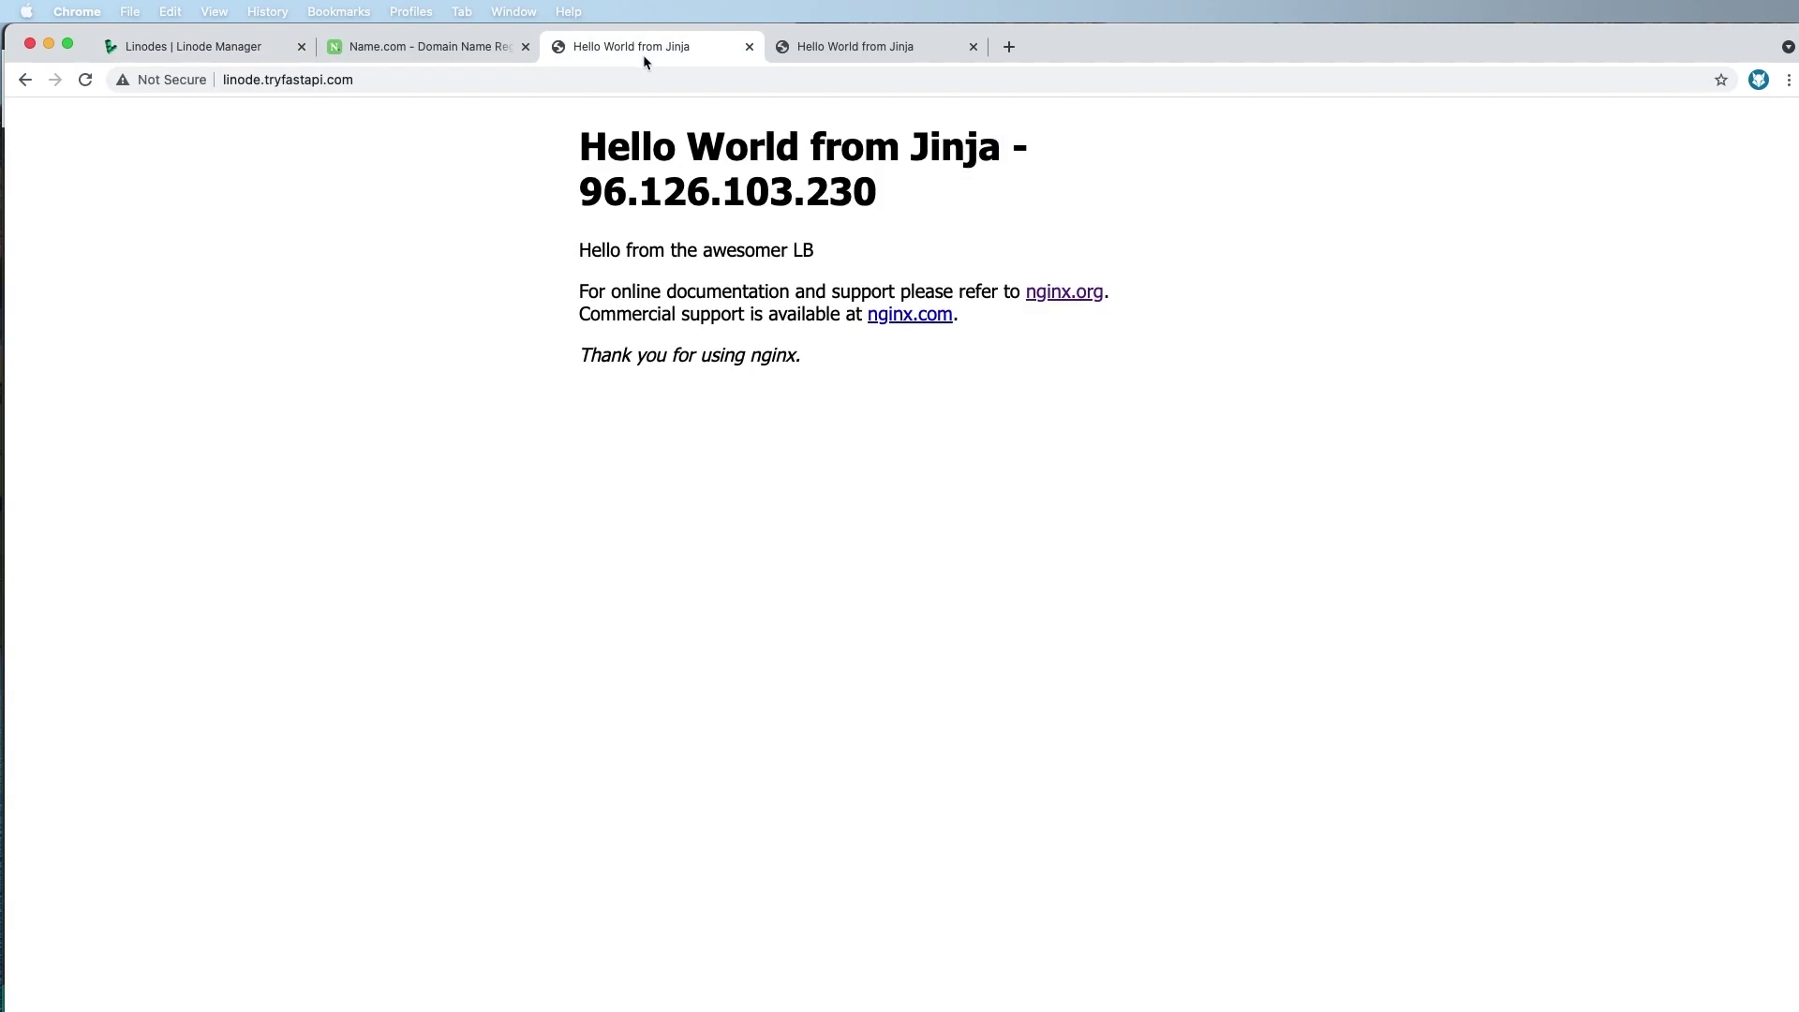
# - Open the nginx-load-balancer details page in Linode Manager, and switch back to my_lb.conf in Visual Studio Code
pyautogui.press('super+Tab')
pyautogui.press('super+Tab')
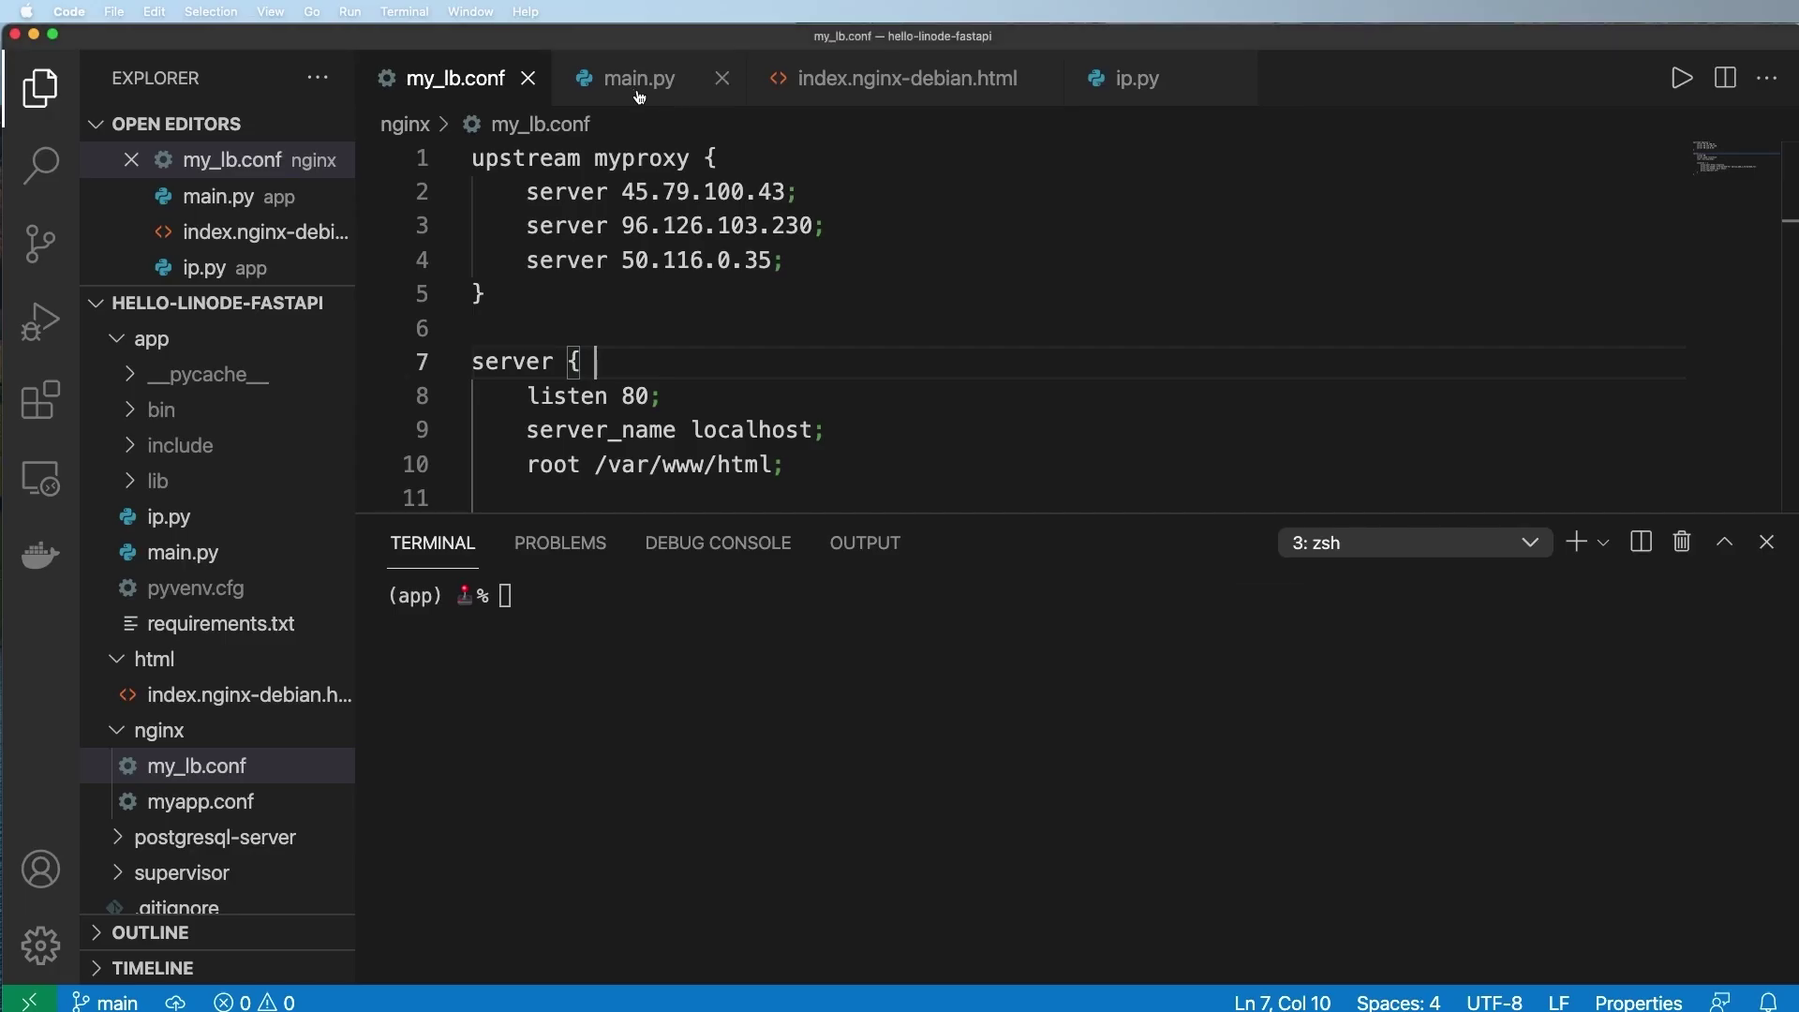
pyautogui.press('super+Tab')
pyautogui.click(166, 46)
pyautogui.click(249, 388)
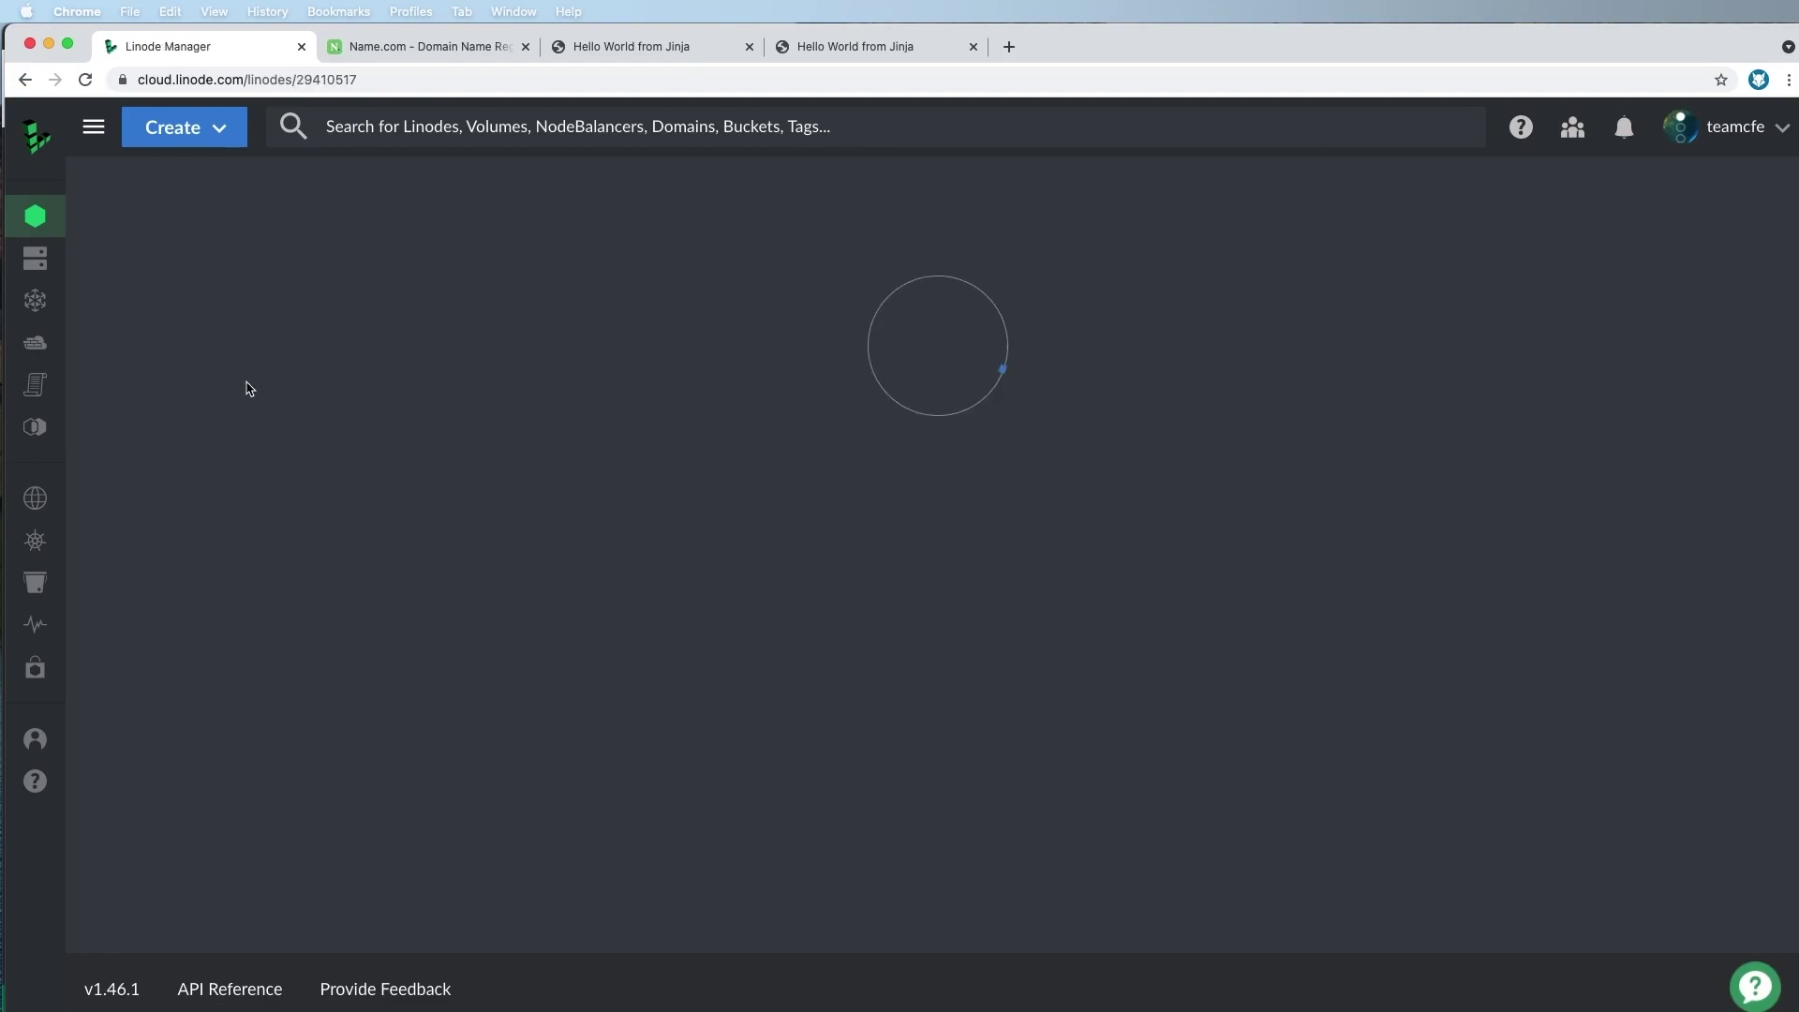
pyautogui.press('super+Tab')
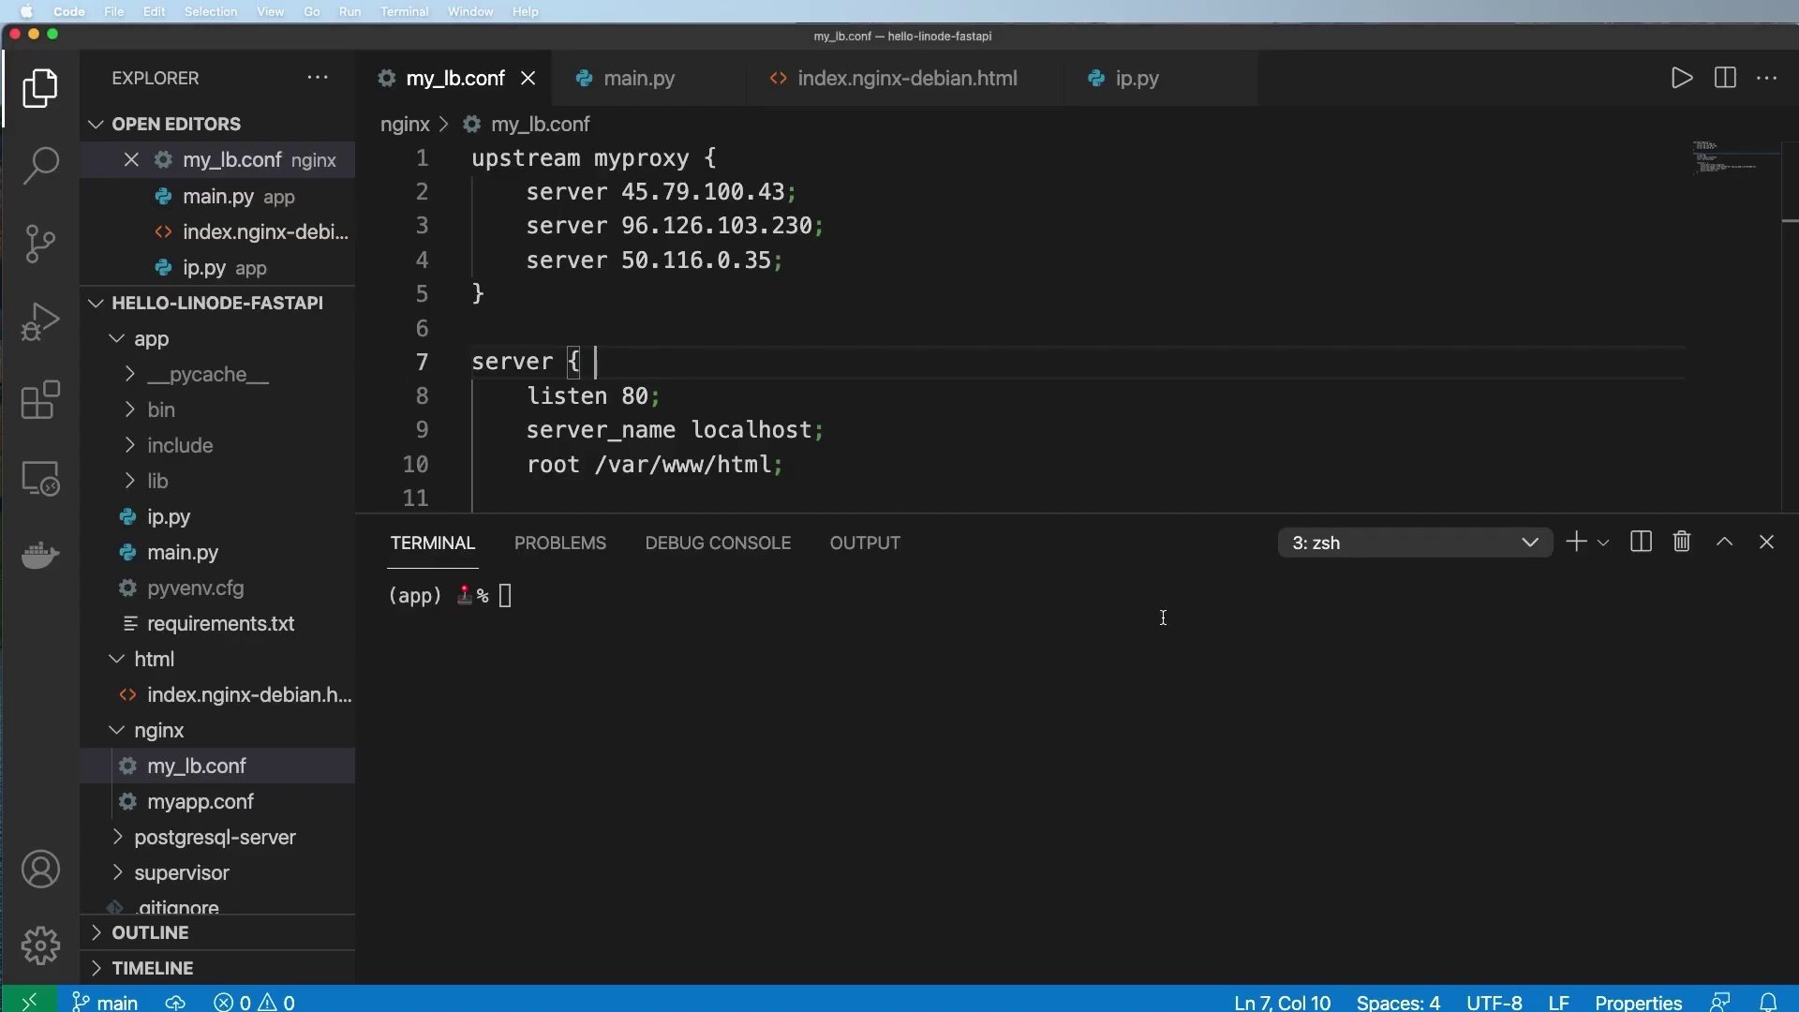